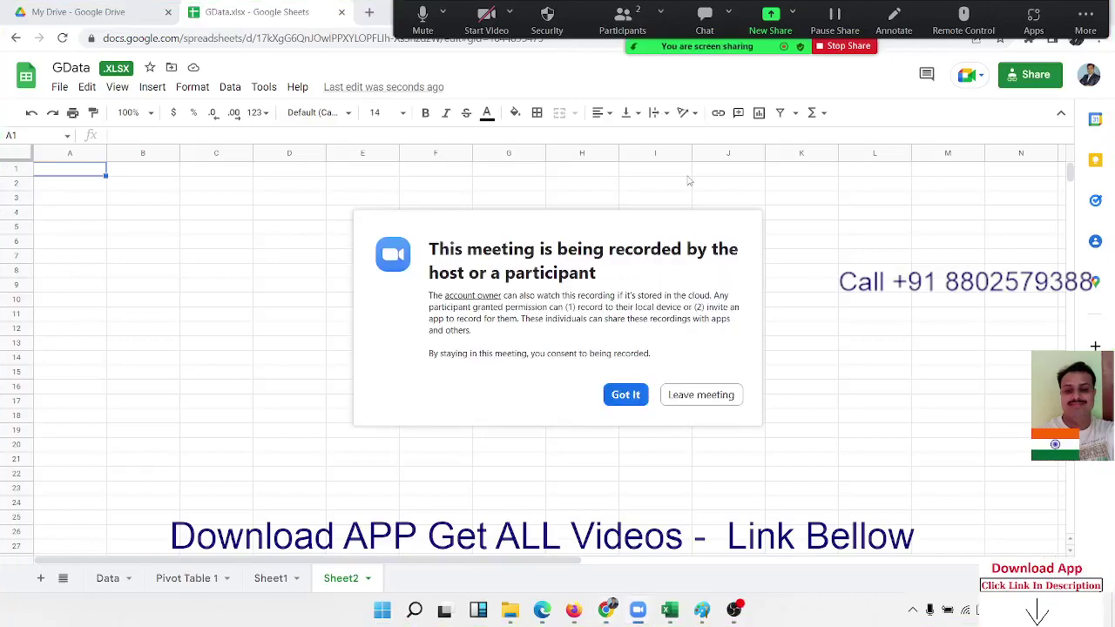
- Dismiss the meeting-recording notice and close the Insert menu without adding anything
click(638, 396)
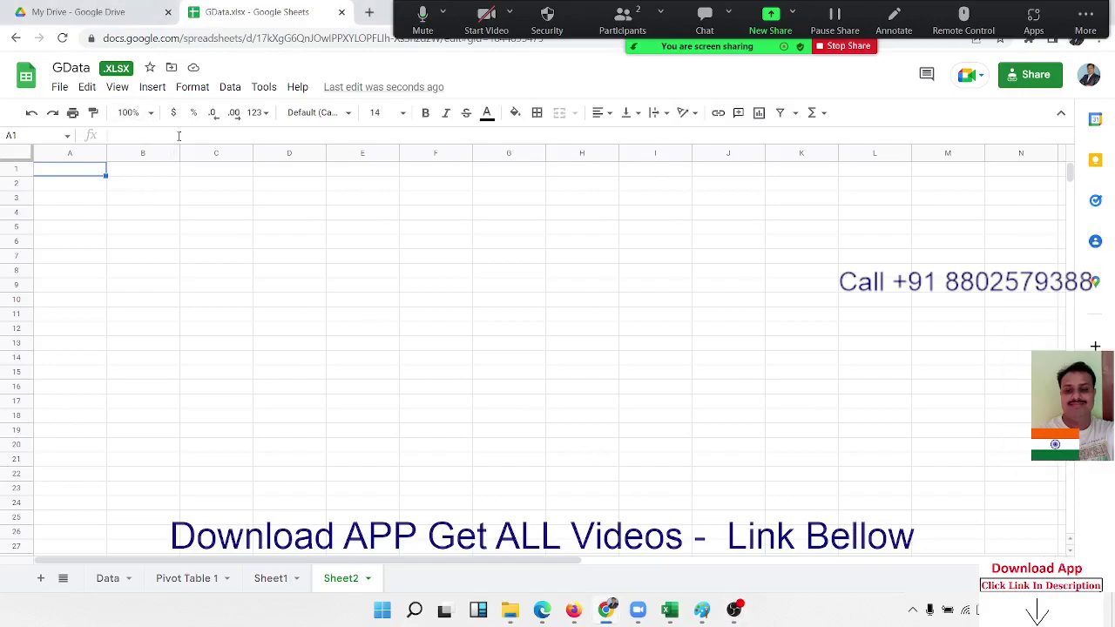
click(152, 87)
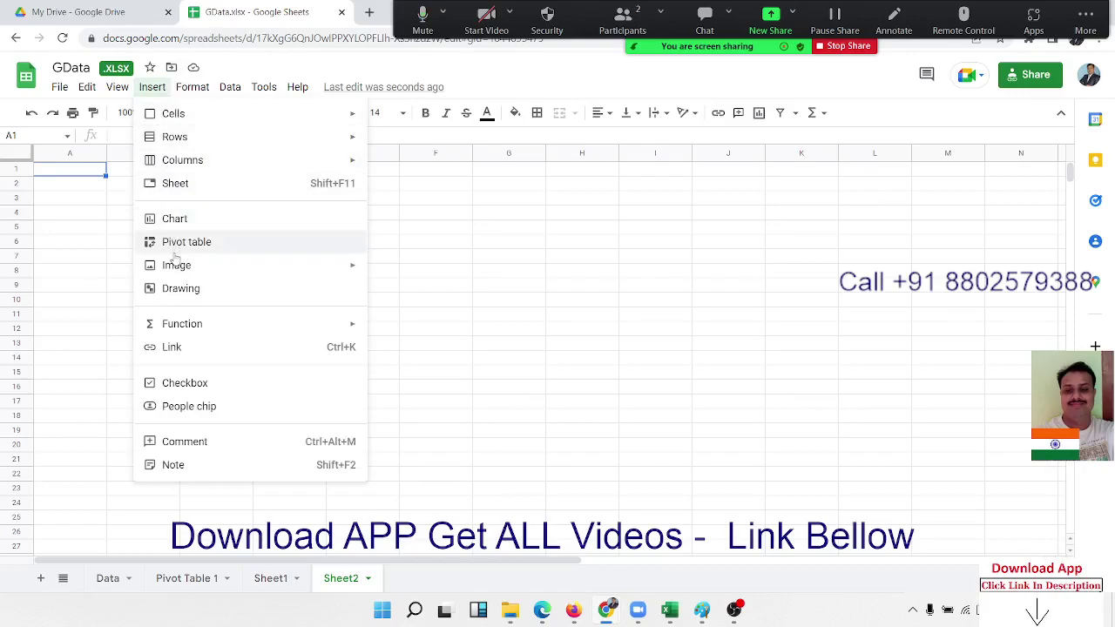
mouse_move(173, 271)
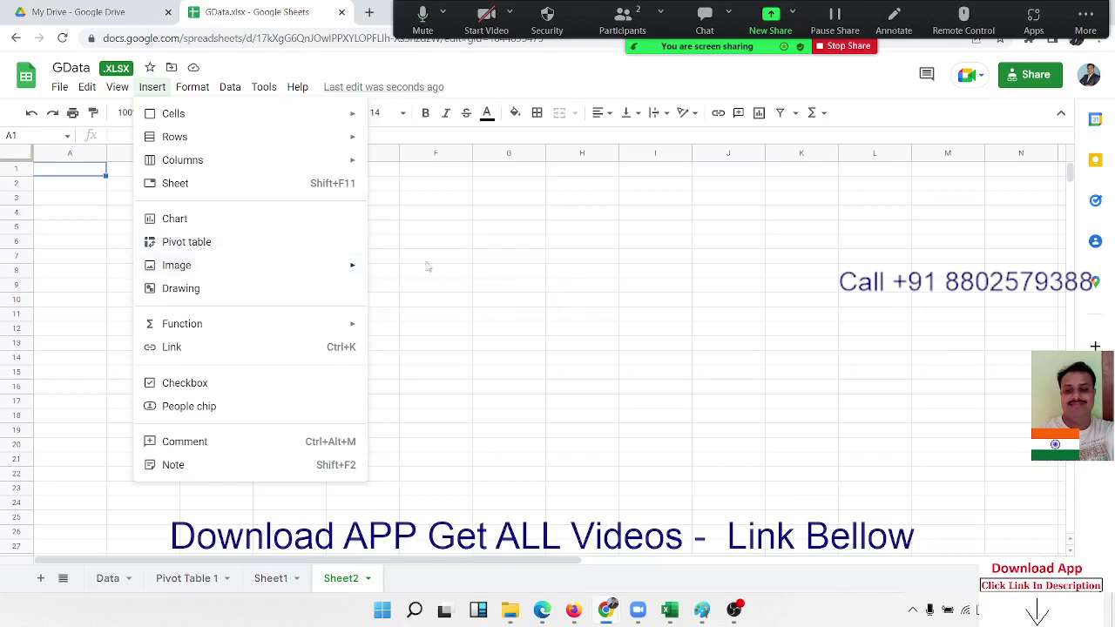
click(439, 261)
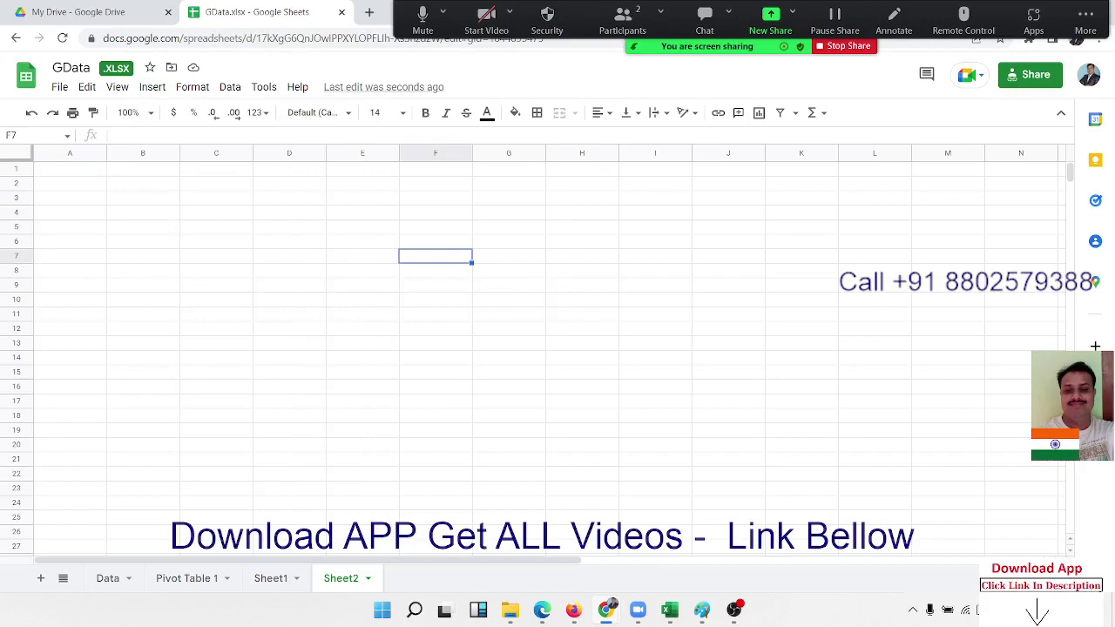
- Show the Sheet1 dashboard and inspect the Total Qty 1857 K and Total Profit 9% values
click(270, 580)
click(402, 274)
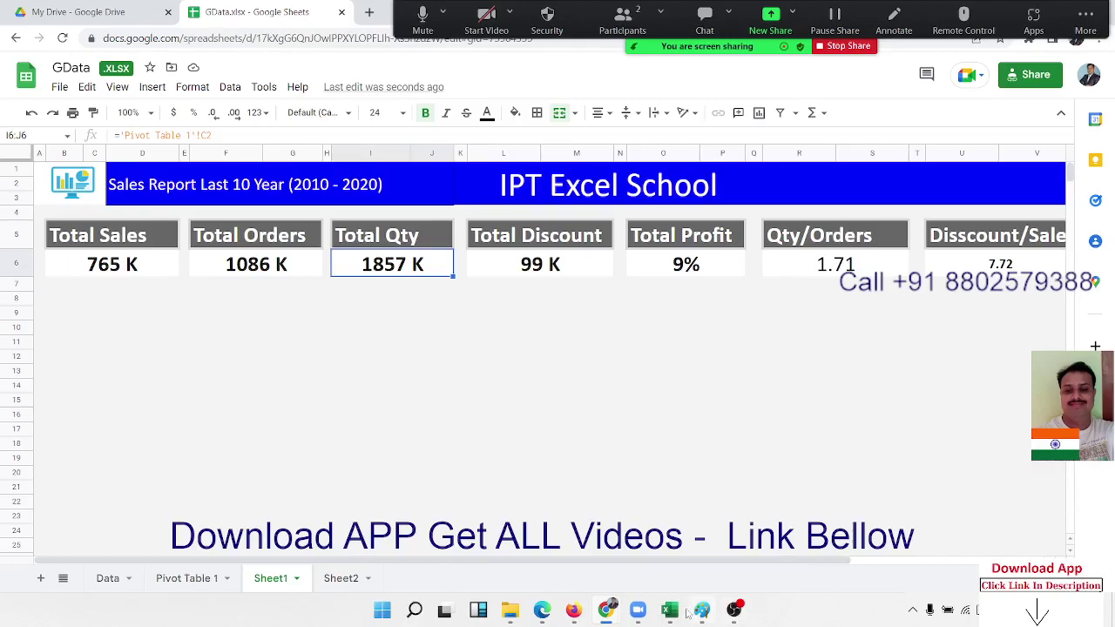
click(707, 260)
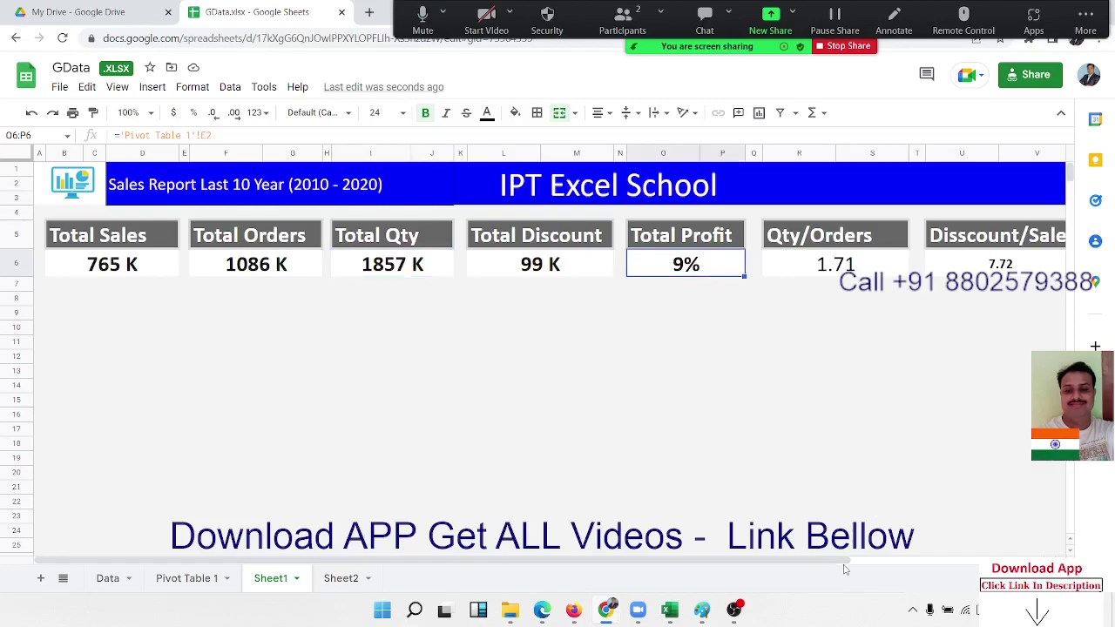
mouse_move(844, 562)
mouse_down()
mouse_move(1037, 562)
mouse_move(845, 561)
mouse_up()
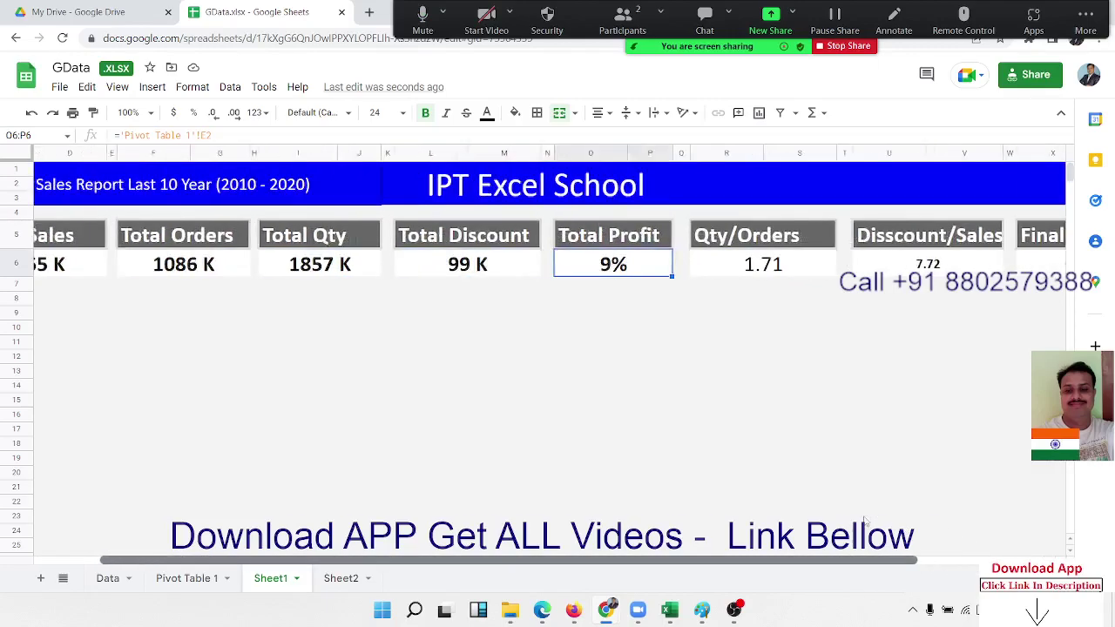
mouse_move(684, 620)
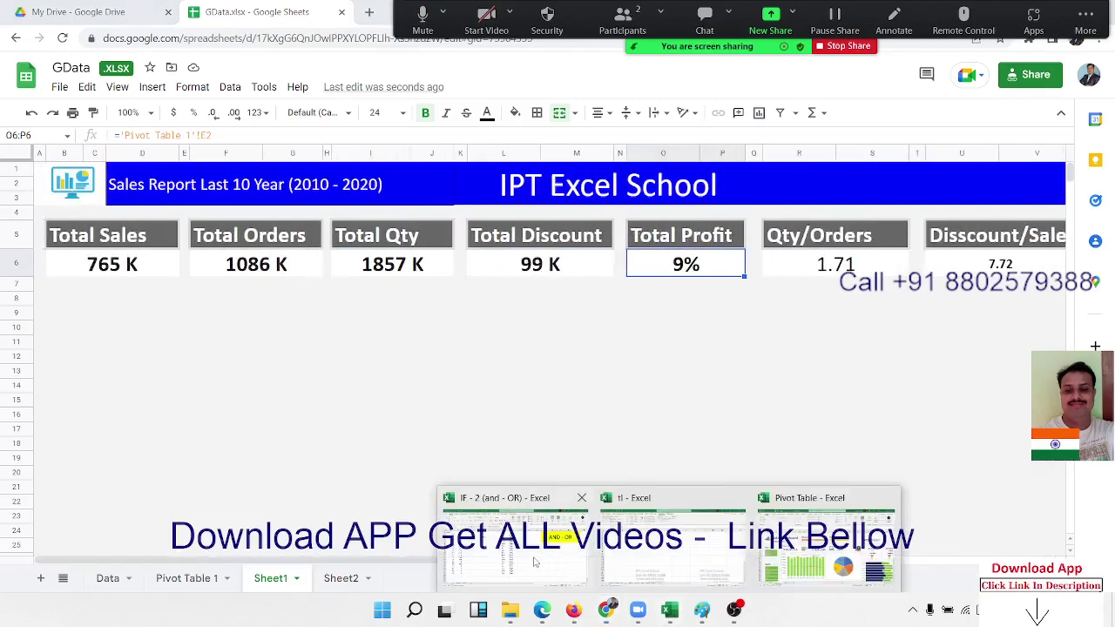
- Close the Pivot Table workbook without saving and open the DA-Sales workbook
click(887, 498)
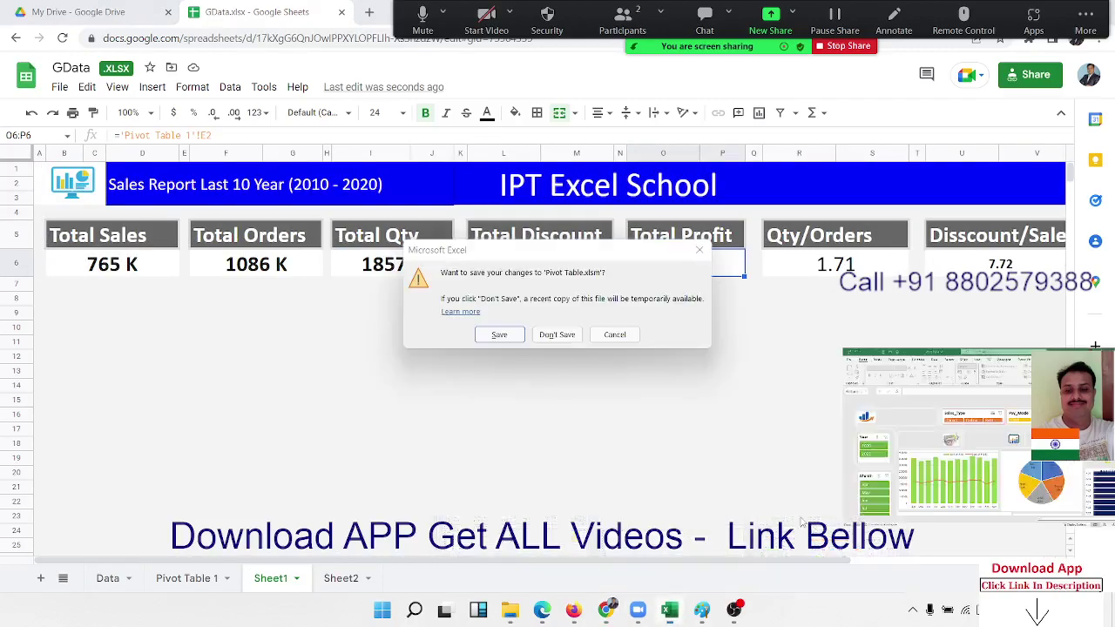
click(549, 340)
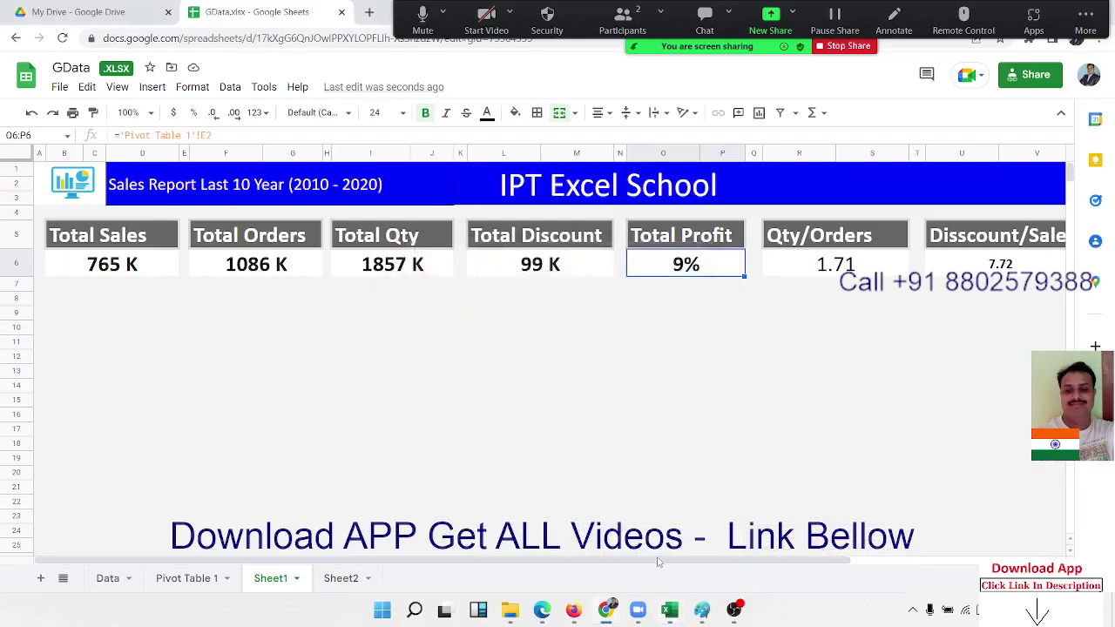
mouse_move(670, 611)
click(620, 582)
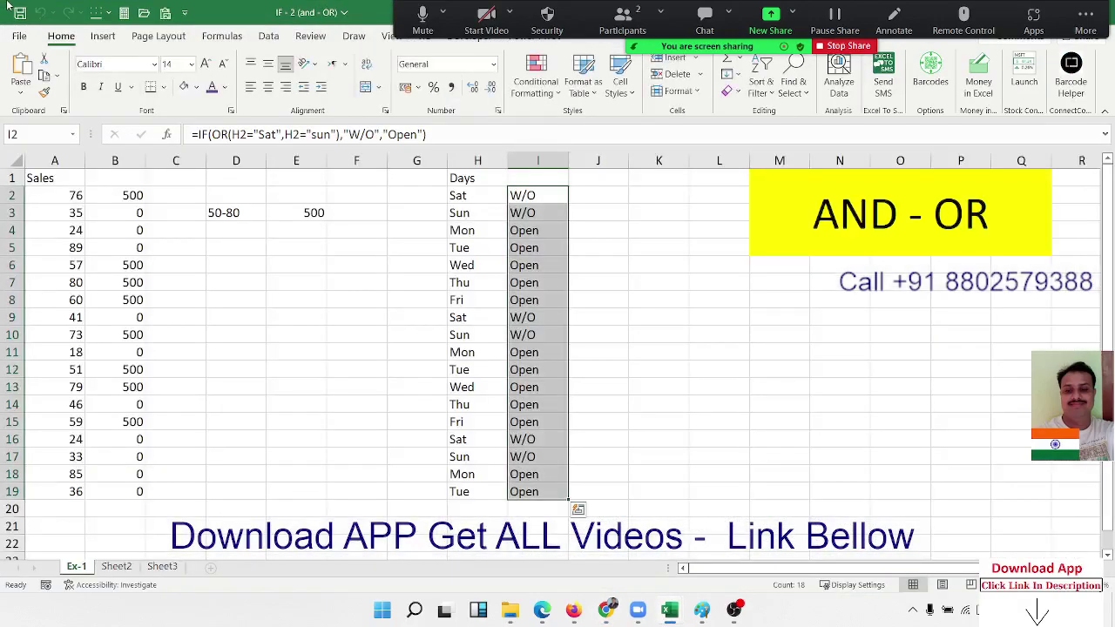
click(20, 36)
click(42, 132)
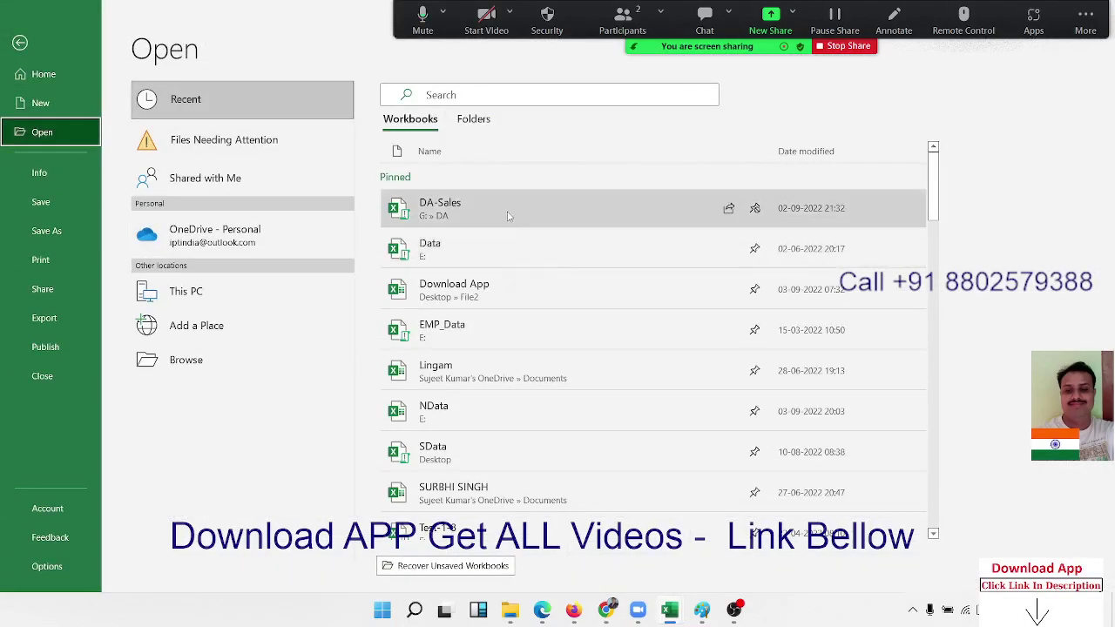
click(508, 214)
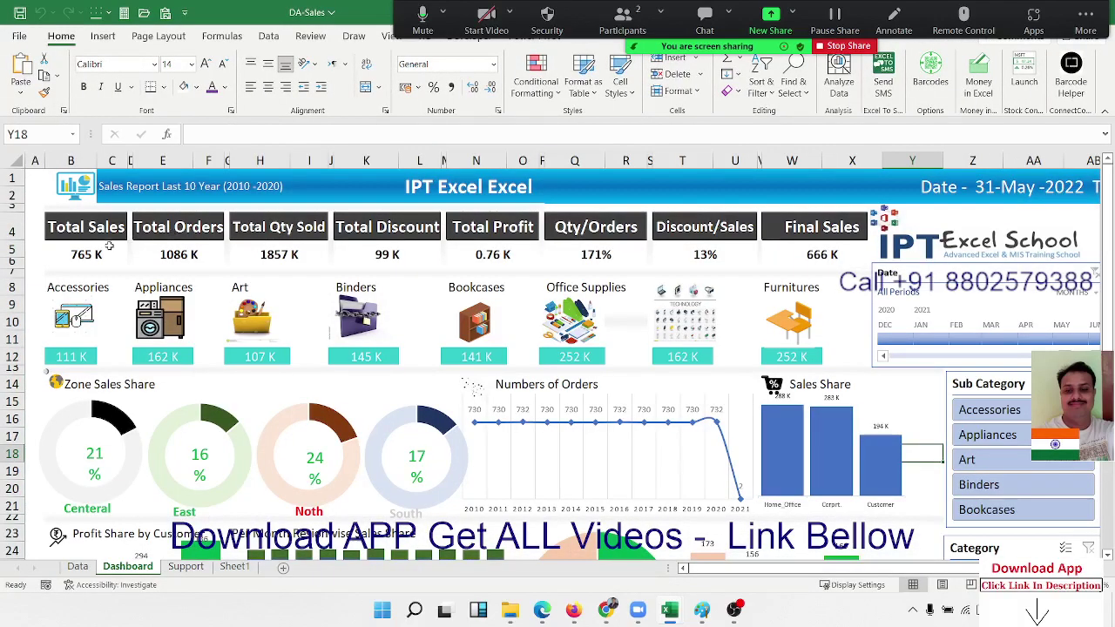
- Inspect DA-Sales' KPI area B4:R8, each category icon picture and the Accessories value in B12
mouse_move(96, 253)
mouse_down()
mouse_move(645, 275)
mouse_move(866, 265)
mouse_up()
click(73, 315)
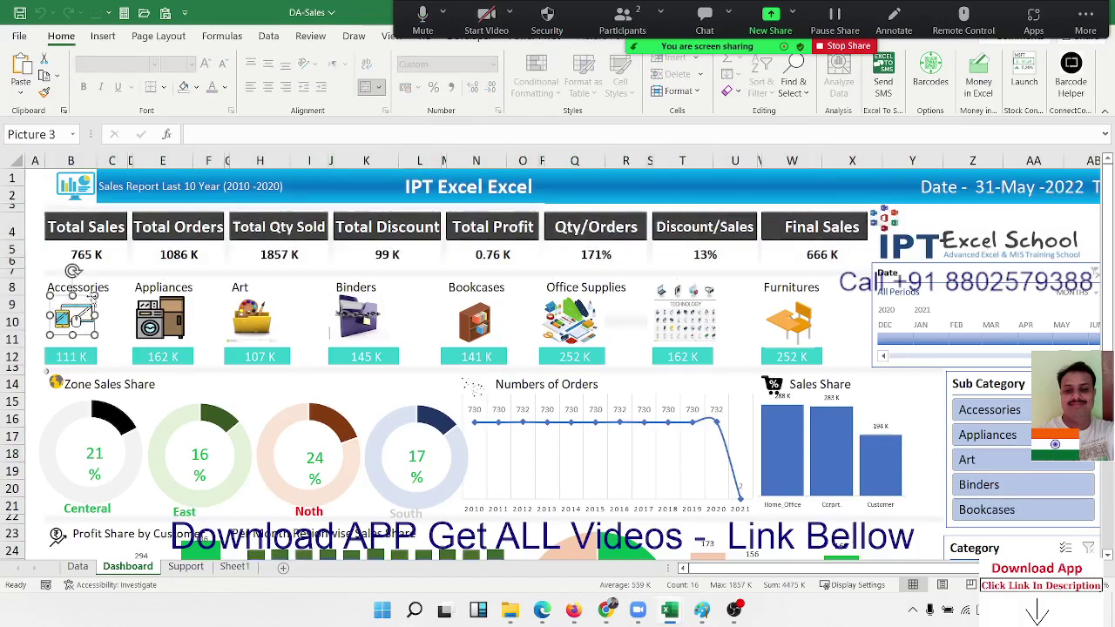
click(161, 316)
click(261, 321)
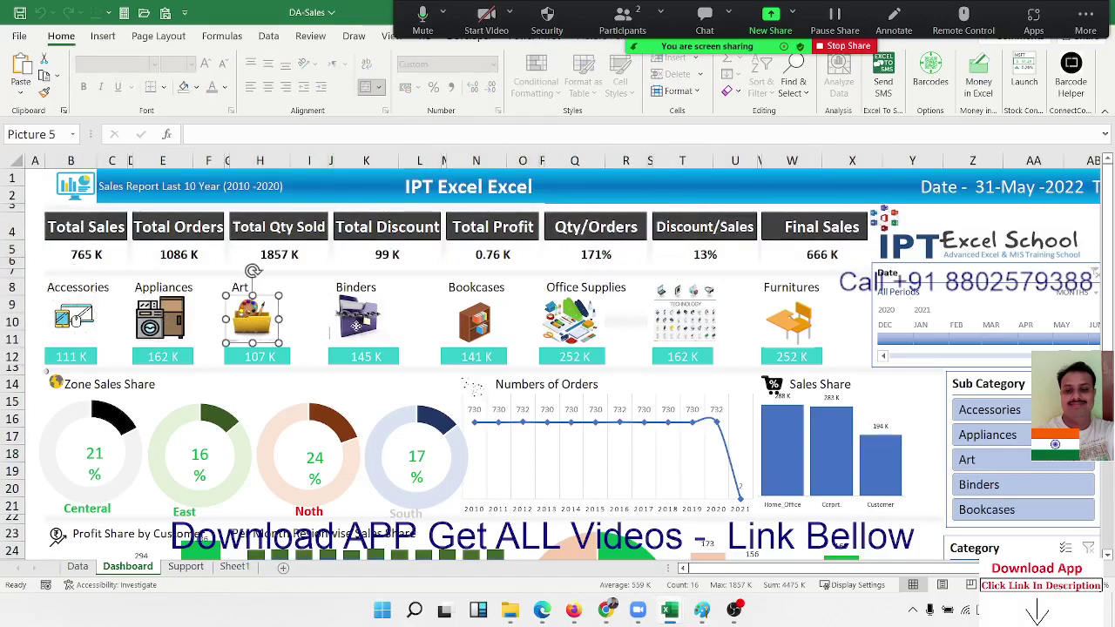
click(352, 327)
click(471, 328)
click(569, 341)
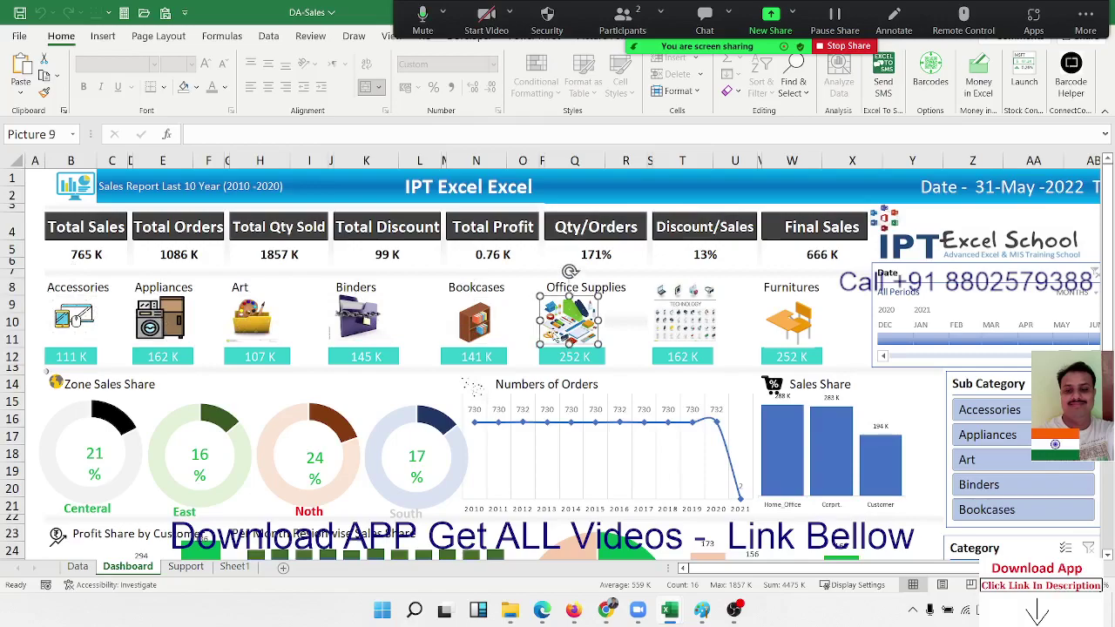
click(659, 334)
click(787, 332)
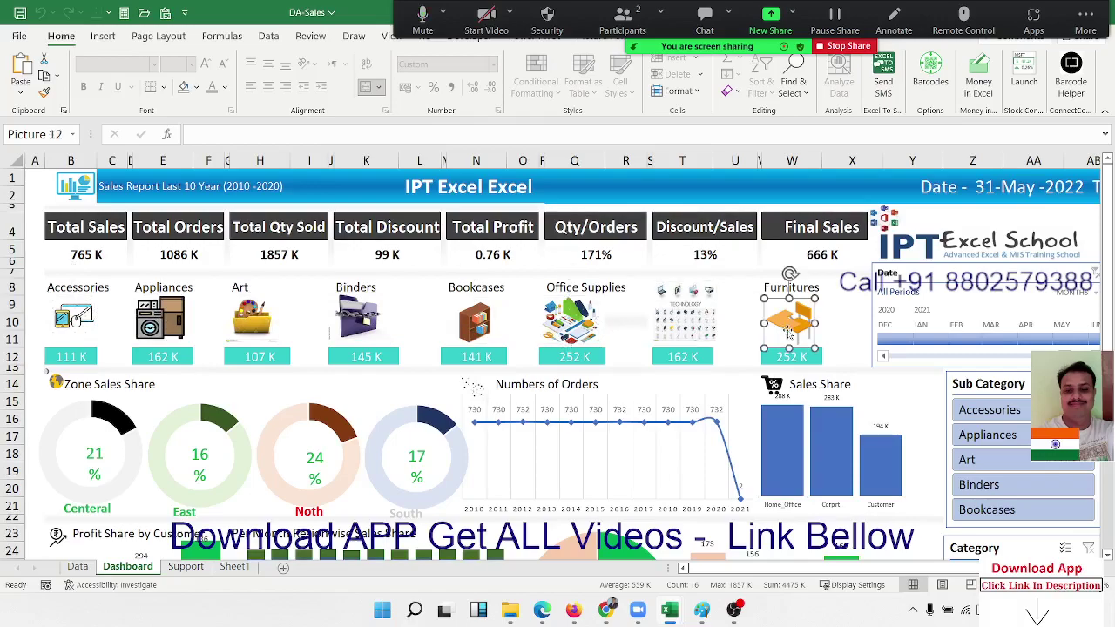
click(98, 306)
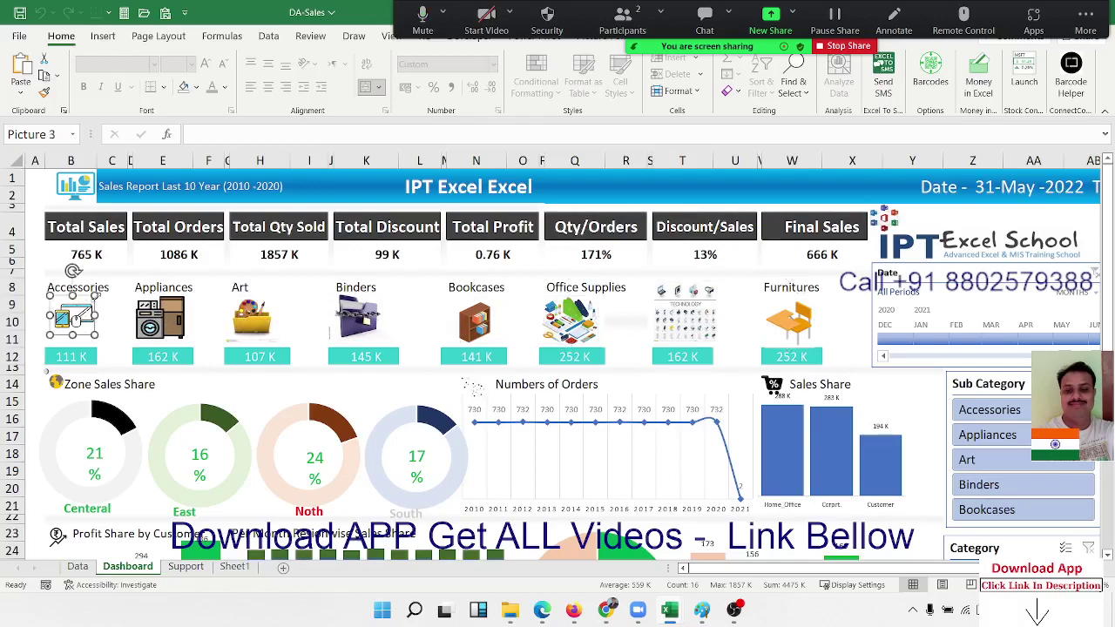
click(70, 350)
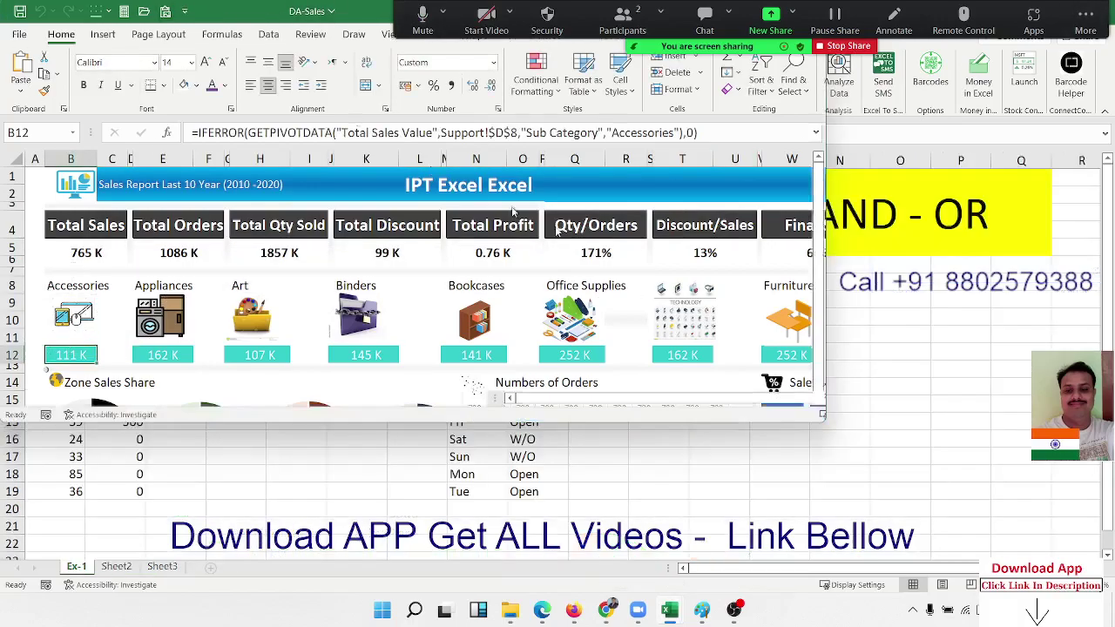
- Return to the Google Sheets dashboard
key(alt+Tab)
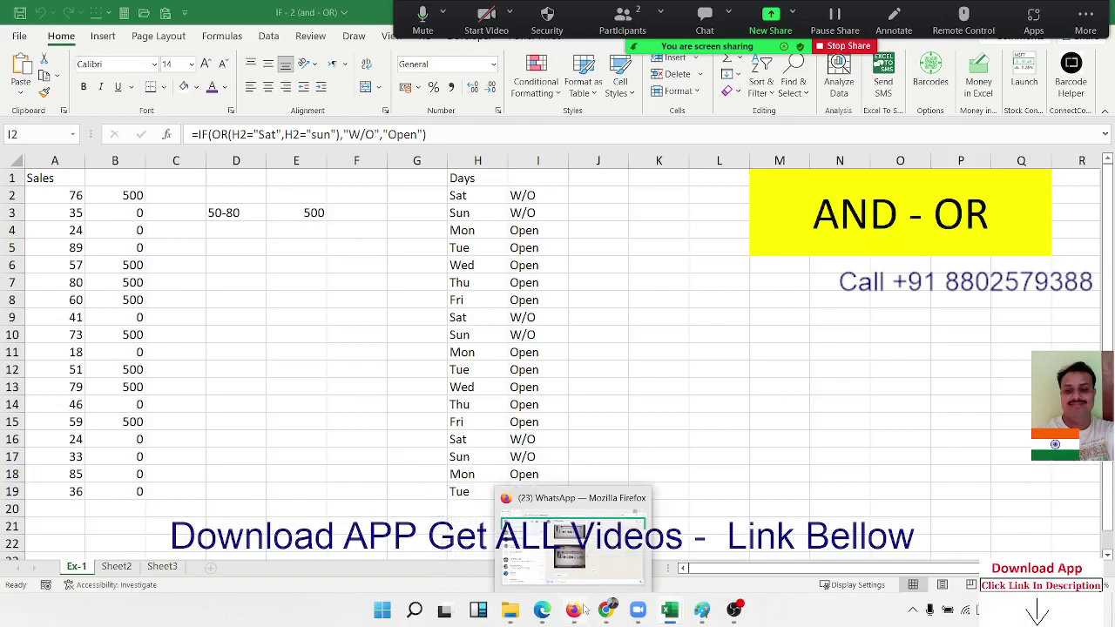
mouse_move(606, 609)
click(679, 535)
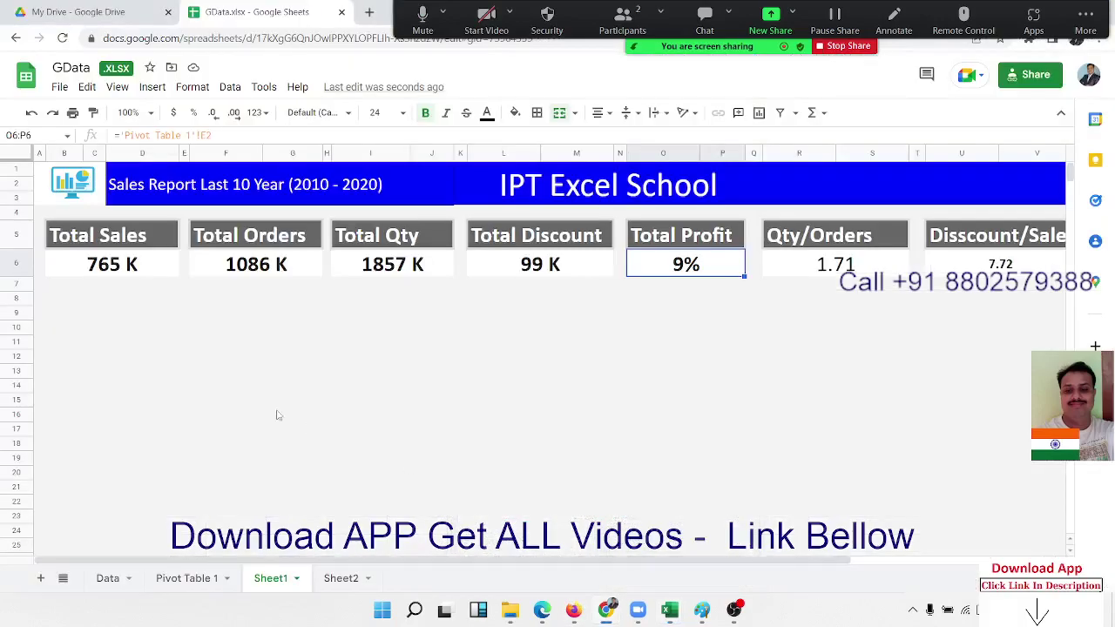
- Merge B8:E8 beneath the KPI cards into one cell and increase row 8's height
click(116, 331)
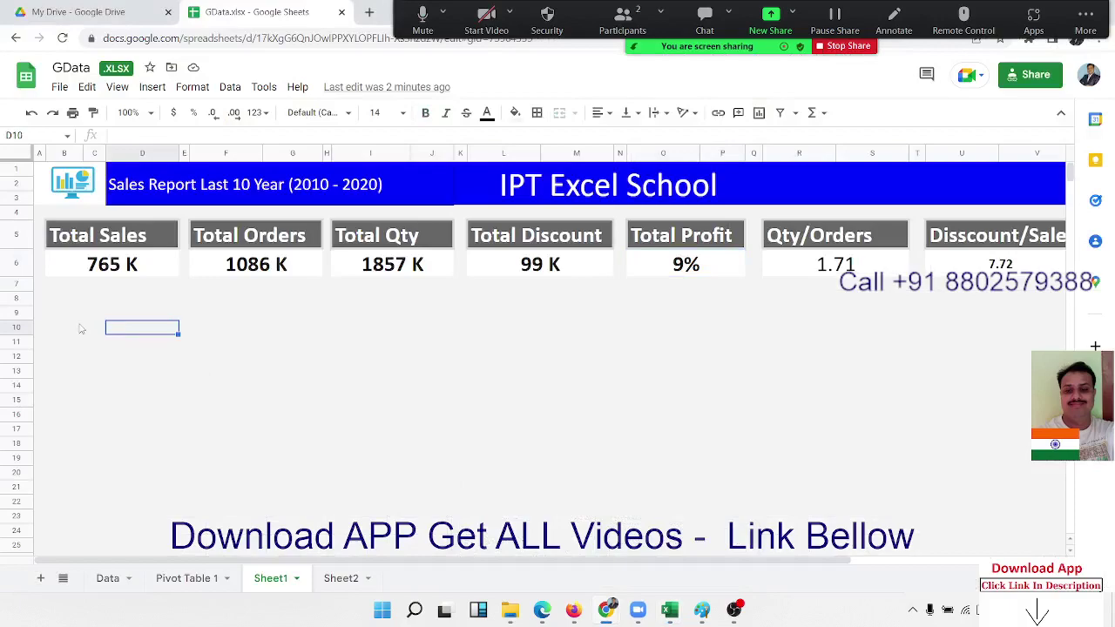
click(81, 328)
click(94, 313)
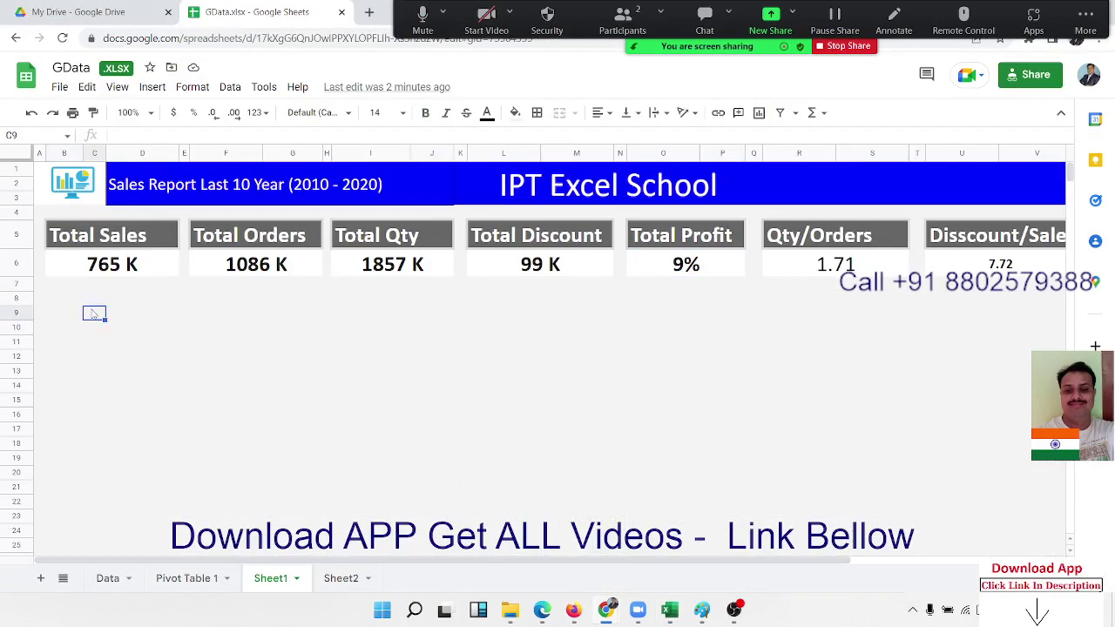
key(Up)
key(Left)
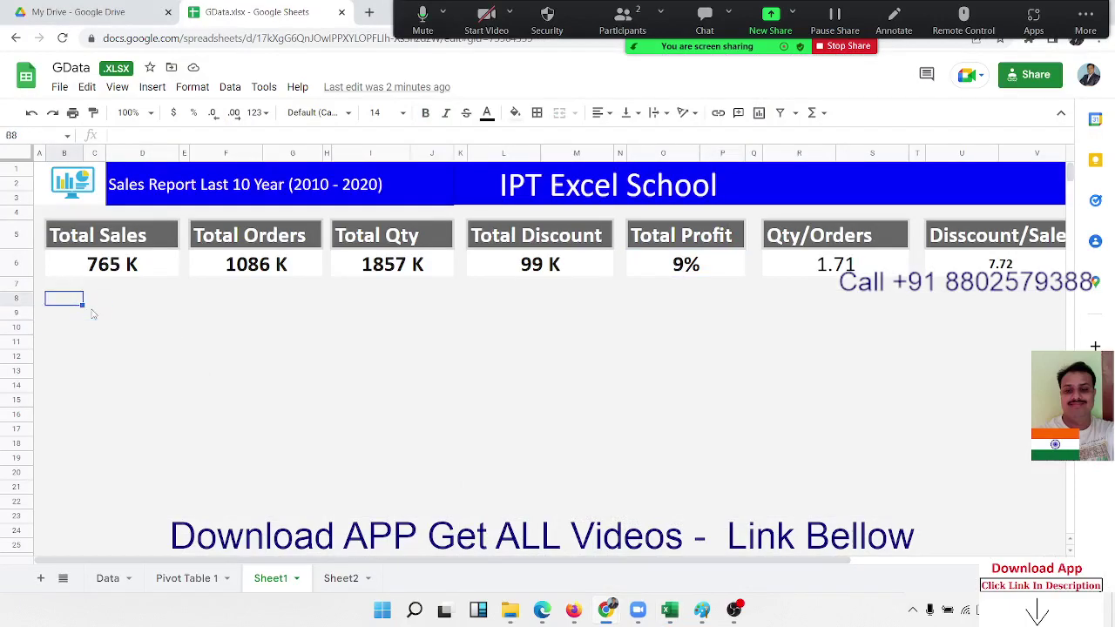
key(shift+Right)
key(shift+Right)
key(shift+Right)
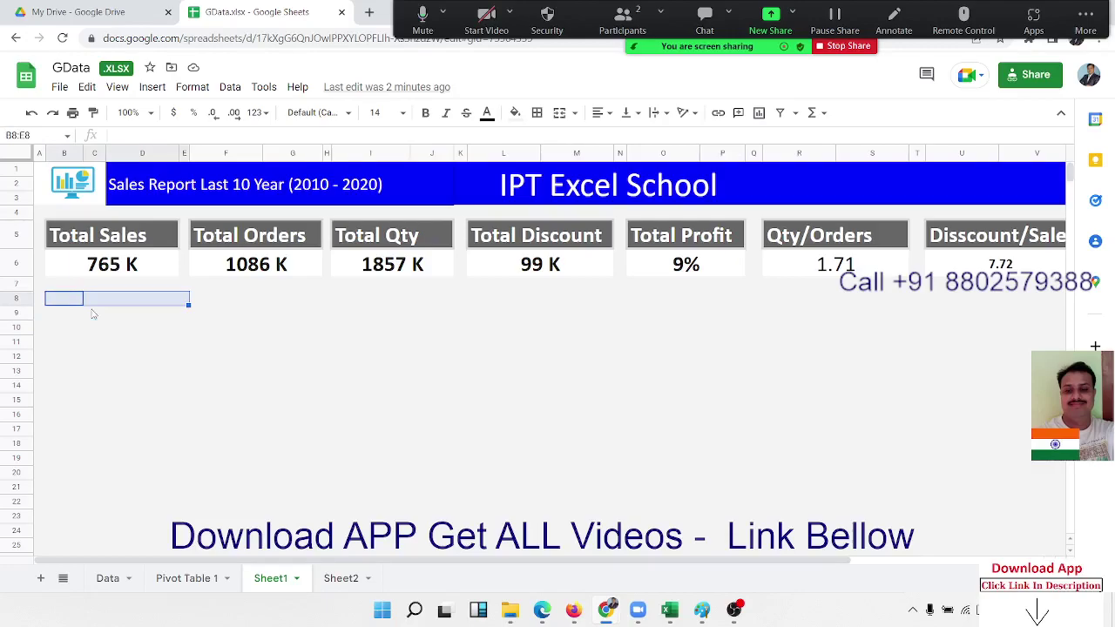
click(559, 112)
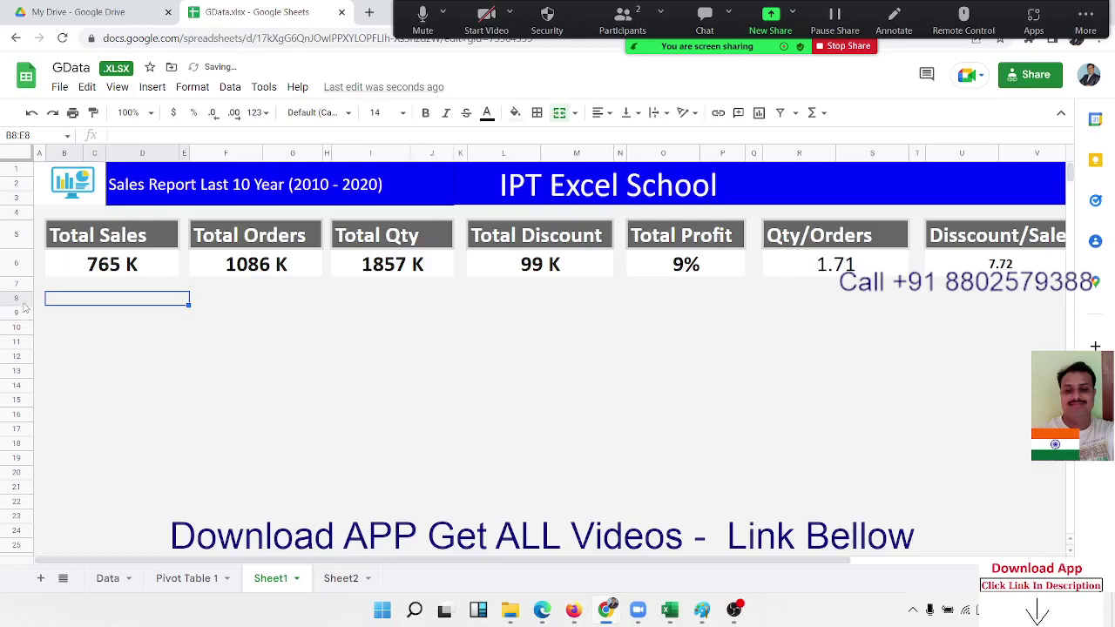
drag(25, 305, 25, 315)
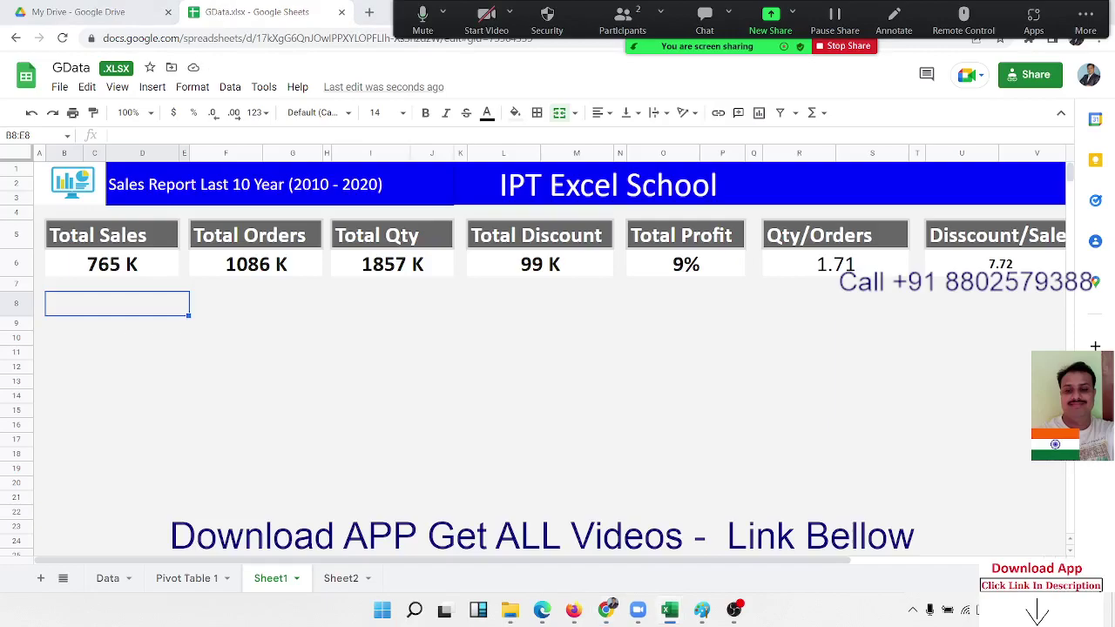
- Review the Sub Category entries on the Data sheet, then return to Sheet1
click(122, 582)
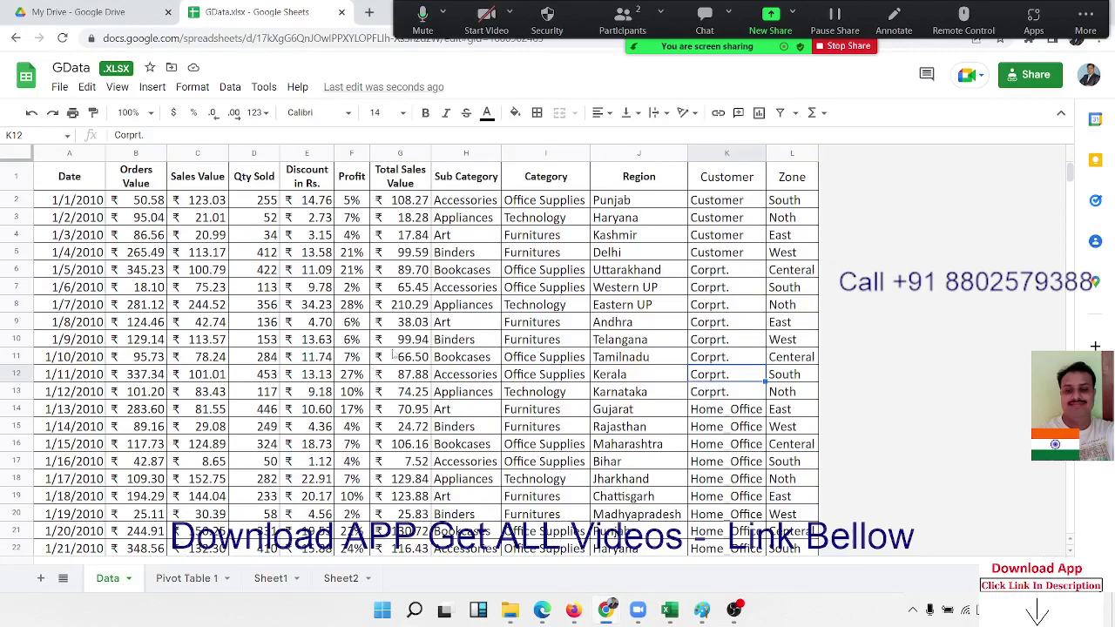
drag(470, 209, 471, 348)
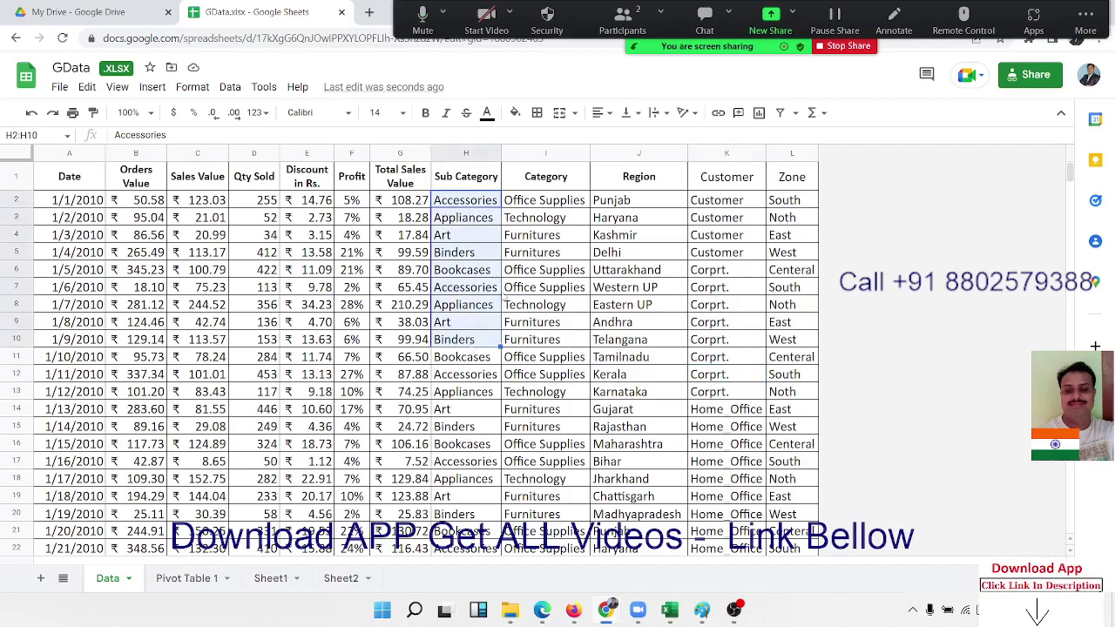
click(545, 205)
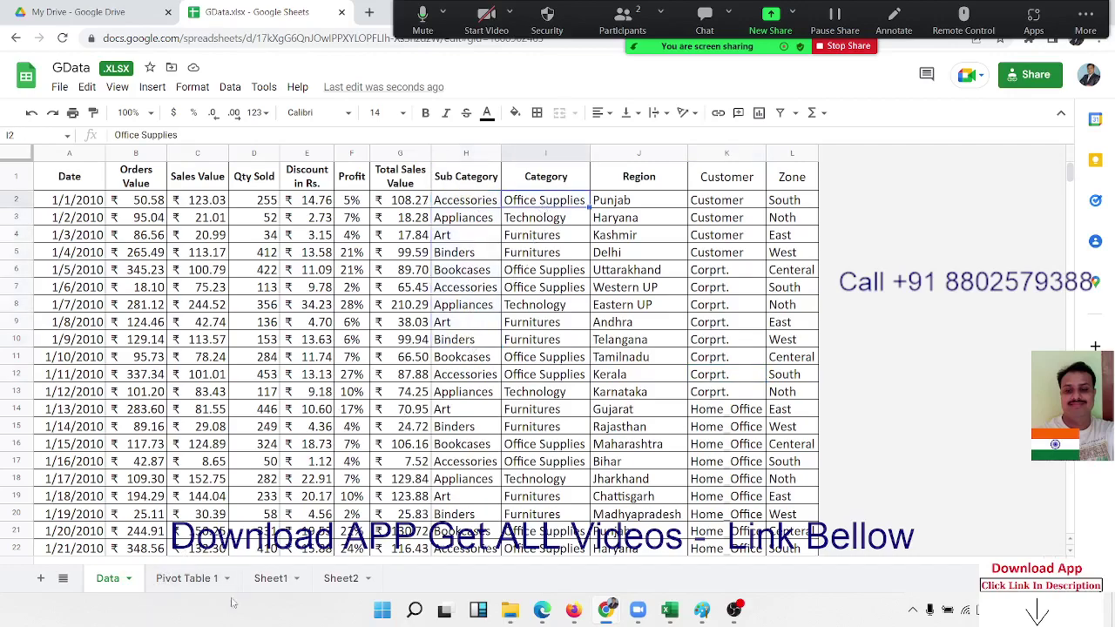
click(258, 582)
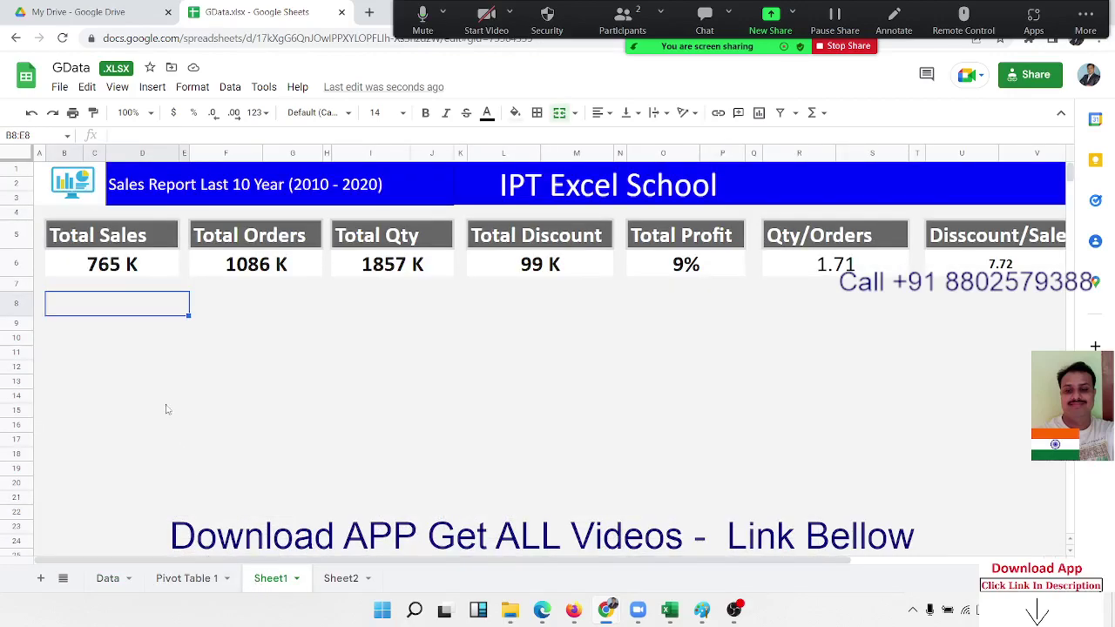
- Enter 'Accessories' in B8, centred and middle-aligned, bold, at font size 18
double_click(117, 305)
text(Accessories)
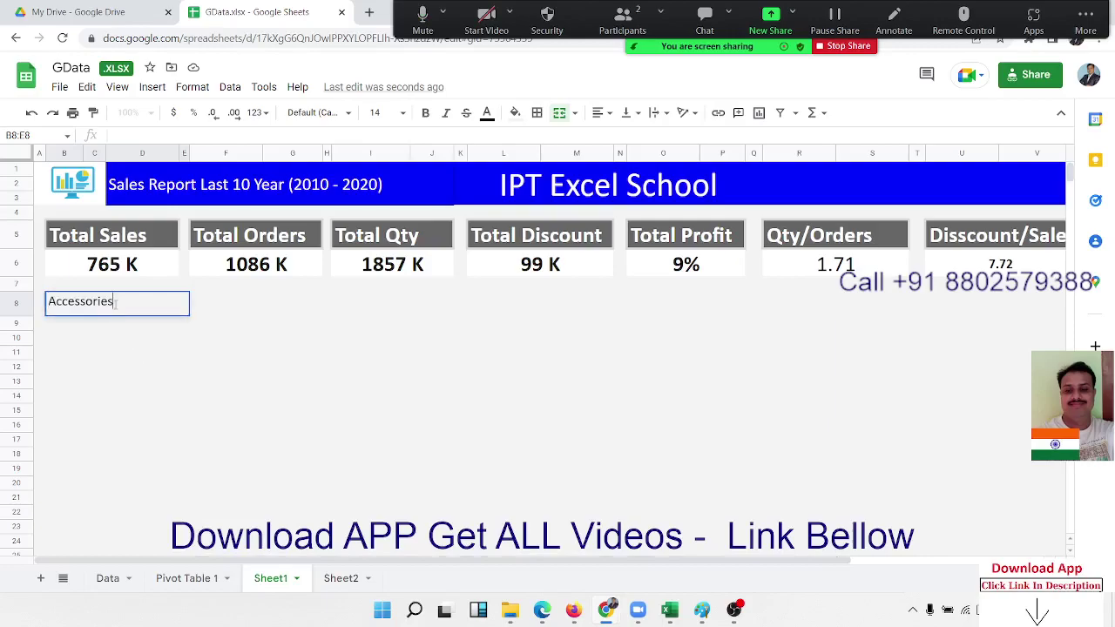
key(Return)
click(116, 309)
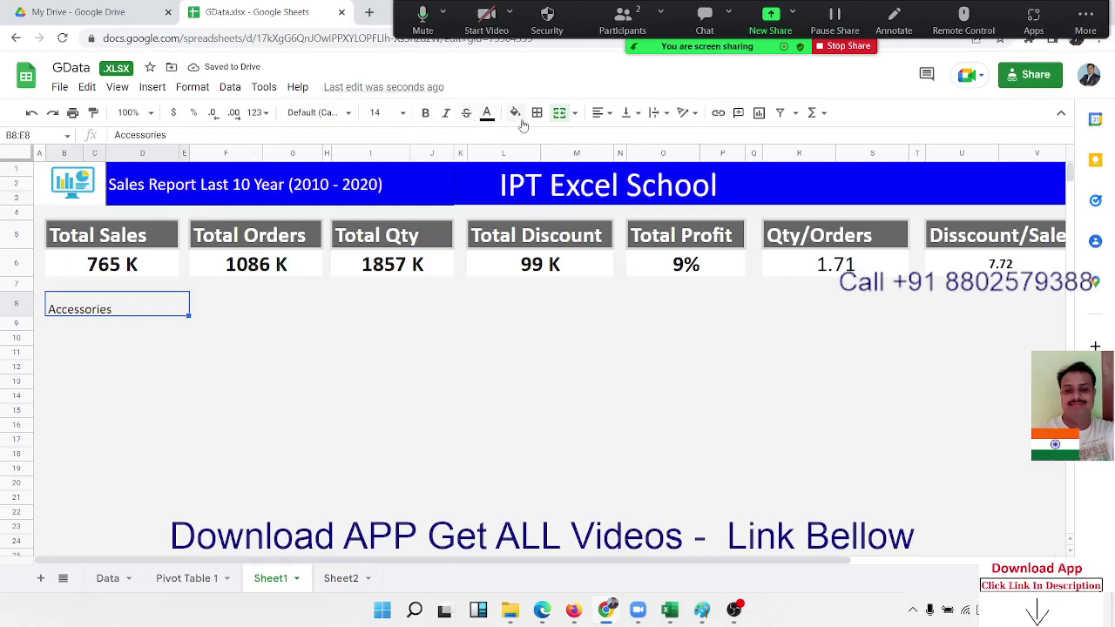
key(ctrl+shift+e)
click(627, 112)
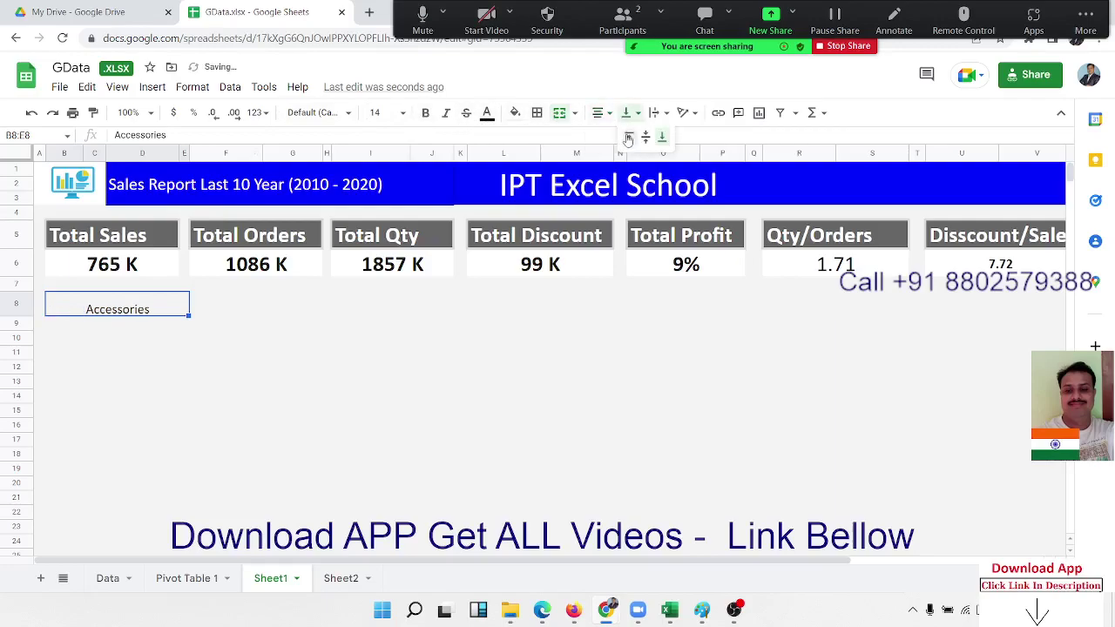
click(644, 137)
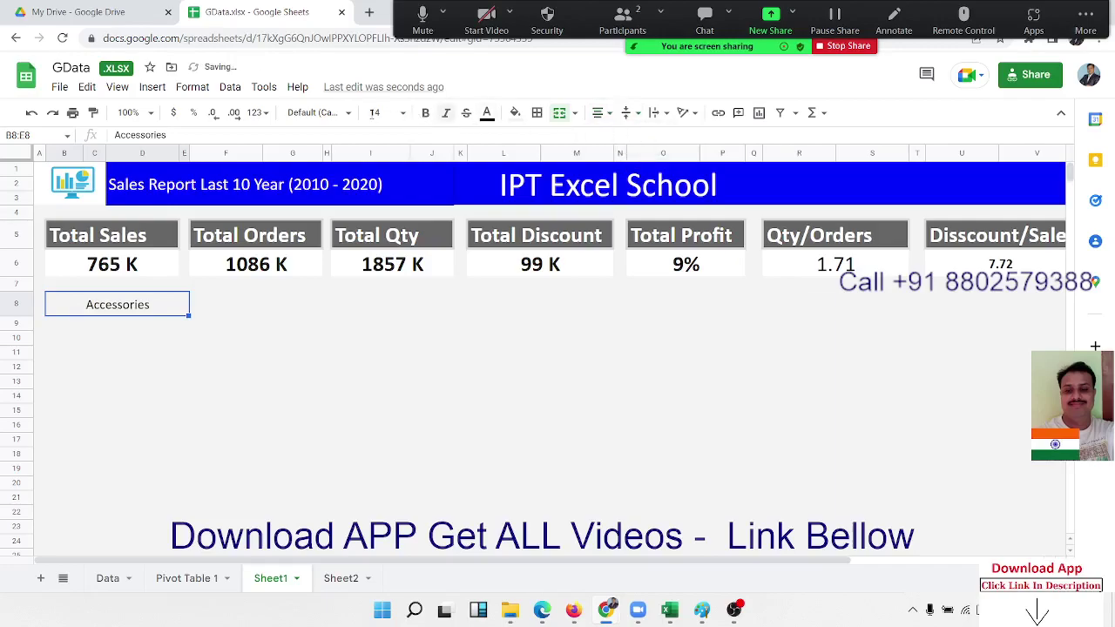
click(380, 112)
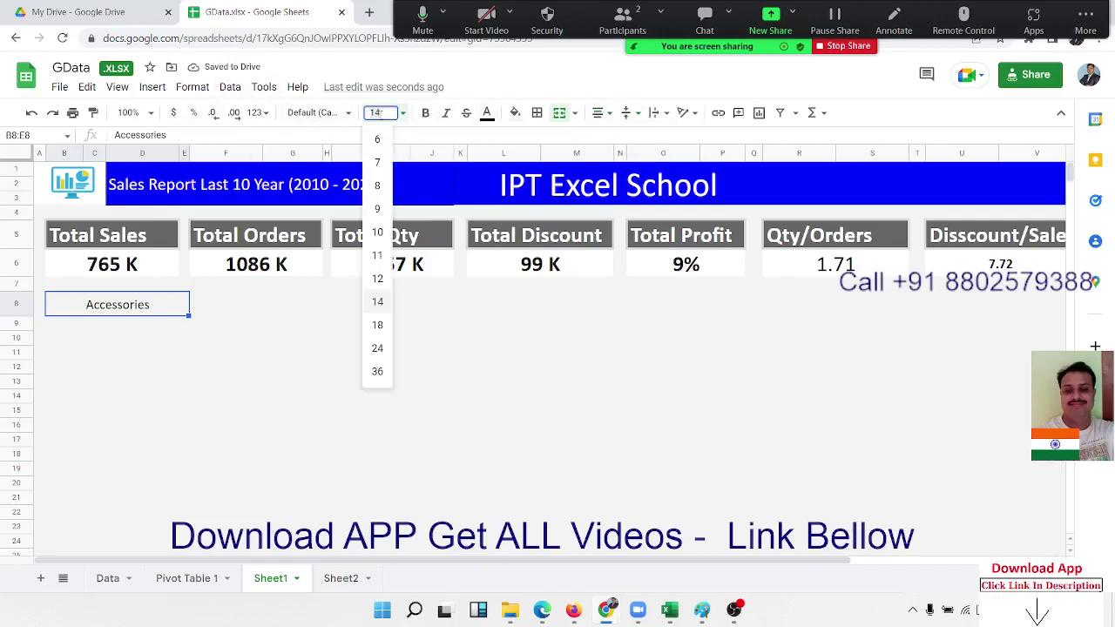
click(380, 232)
click(402, 113)
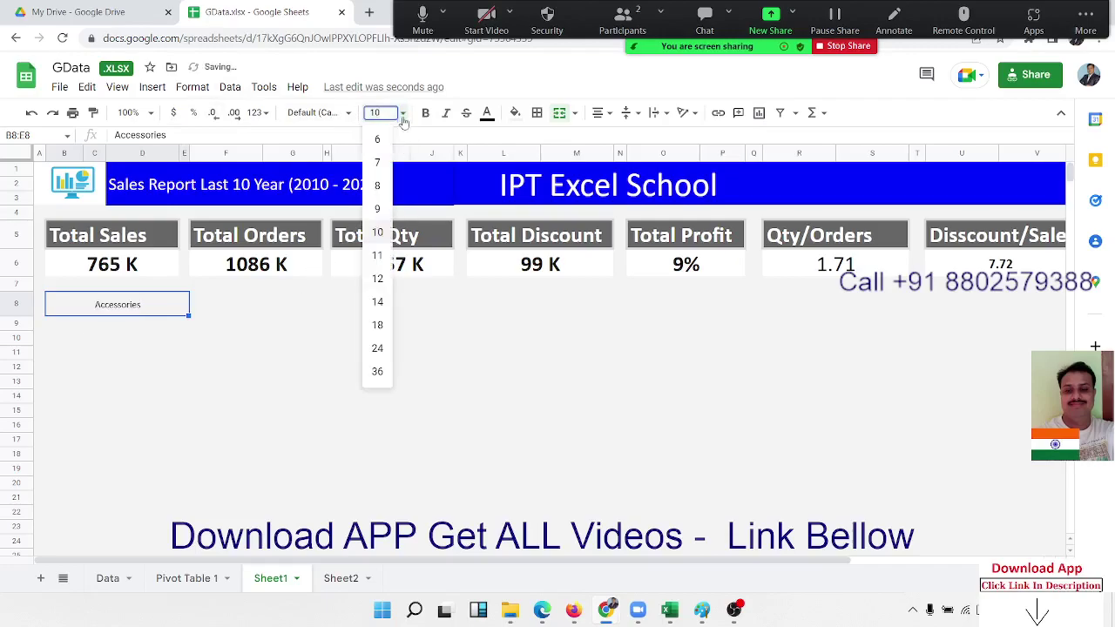
click(377, 325)
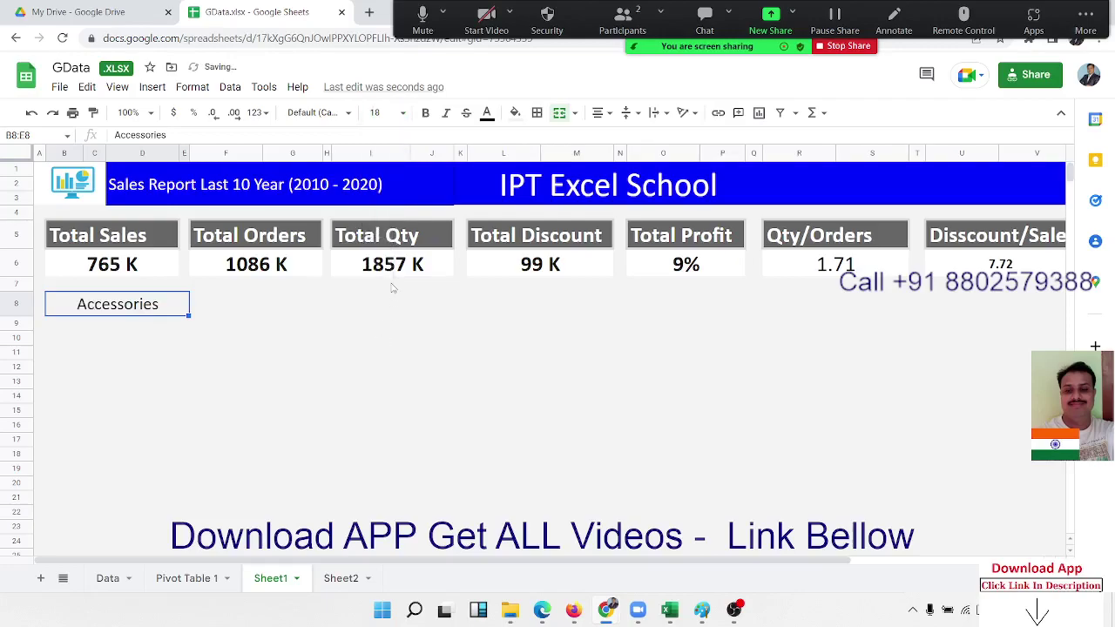
key(ctrl+b)
click(289, 354)
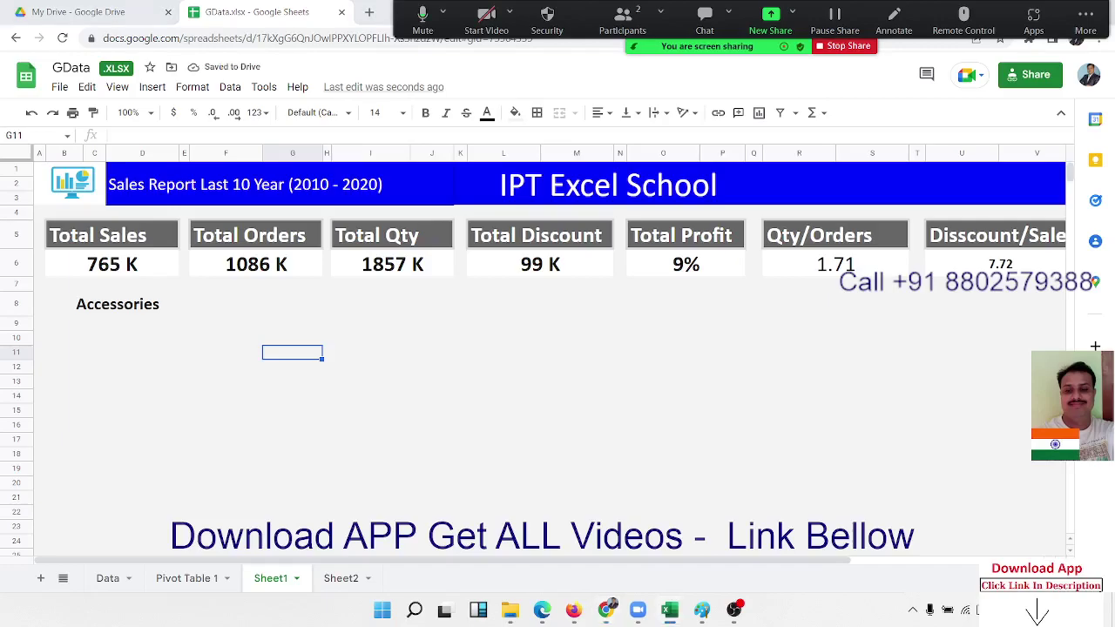
- Paste the accessories icon at B9 and position it under the Accessories heading
click(93, 337)
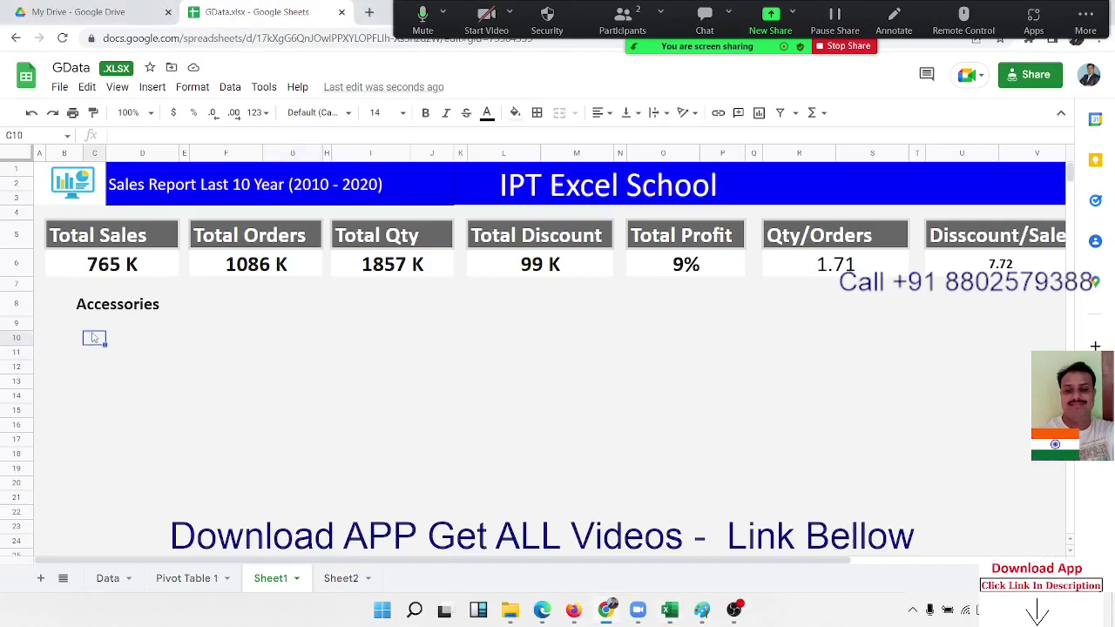
click(82, 325)
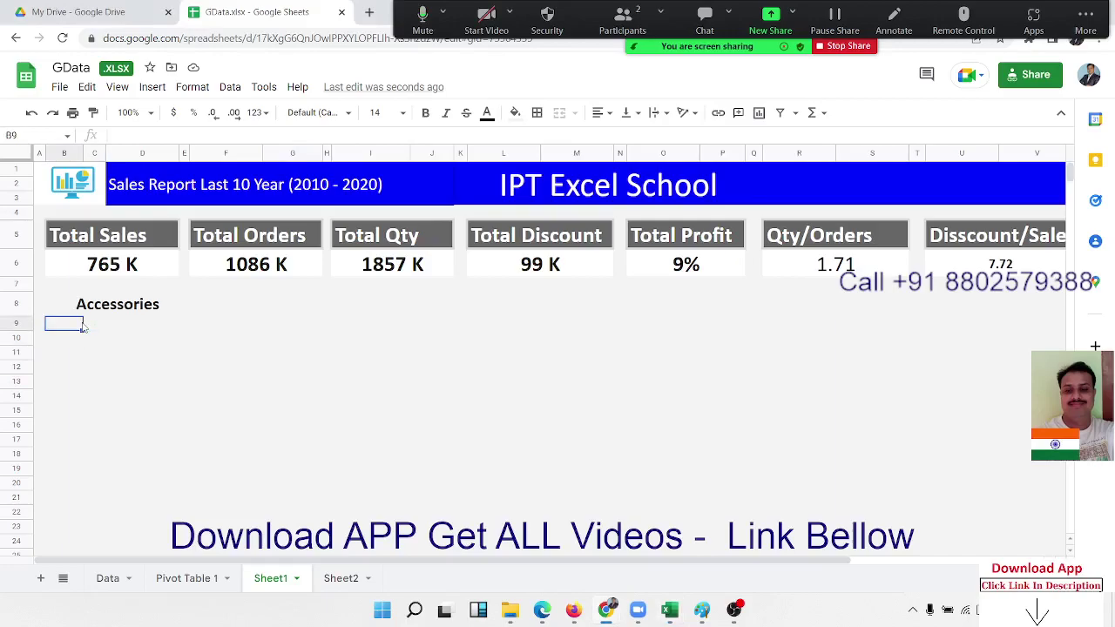
key(ctrl+v)
drag(102, 348, 136, 351)
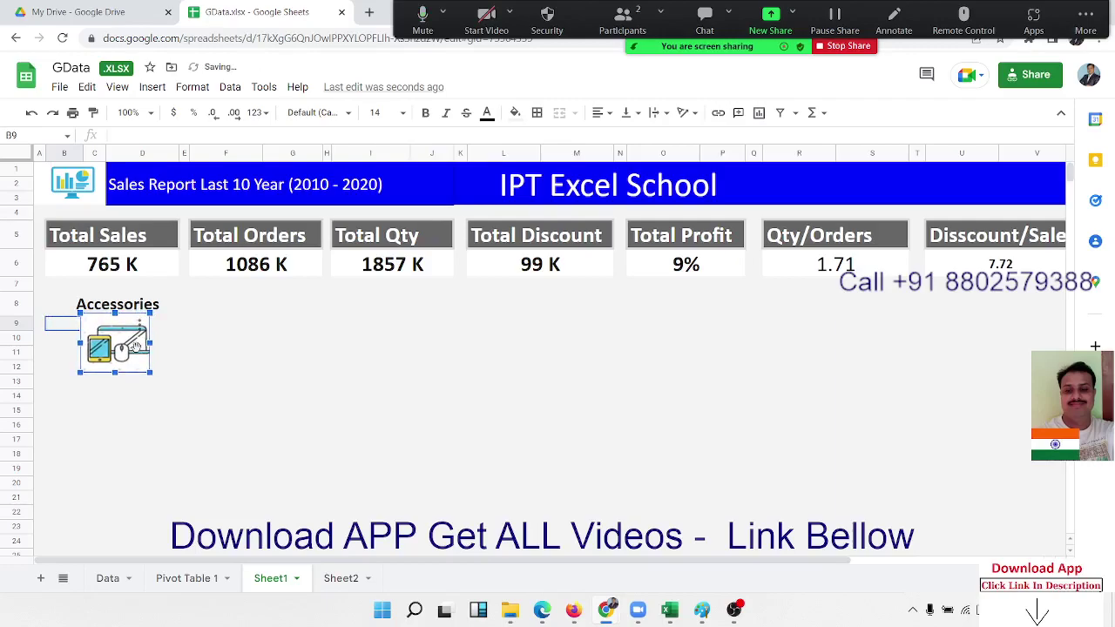
- Merge F8:G8 and enter the heading 'Appliances'
click(219, 310)
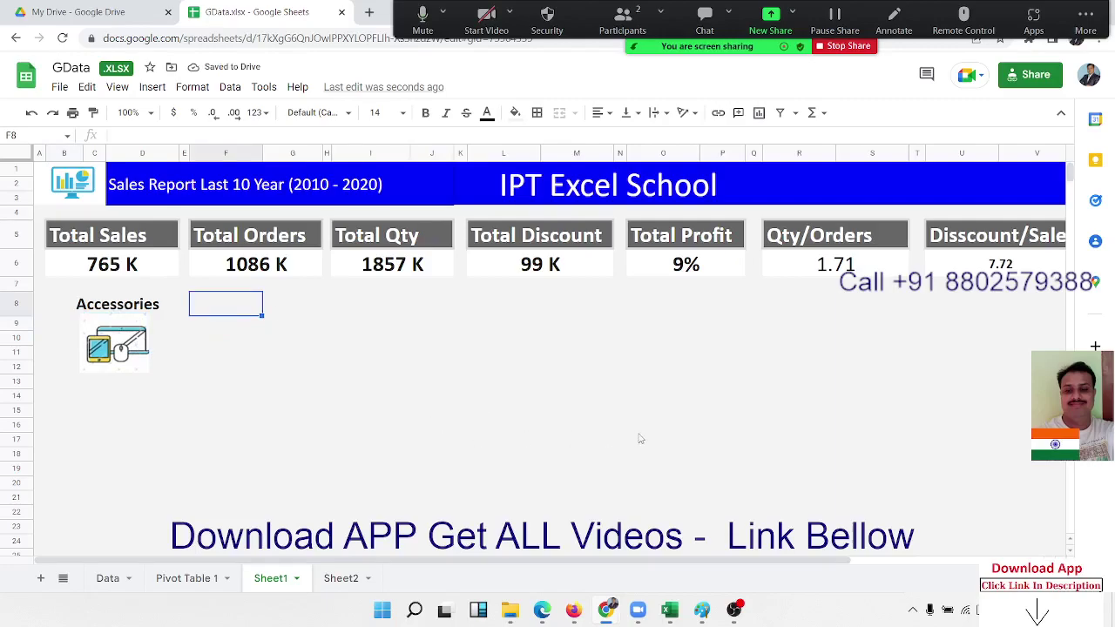
key(shift+Right)
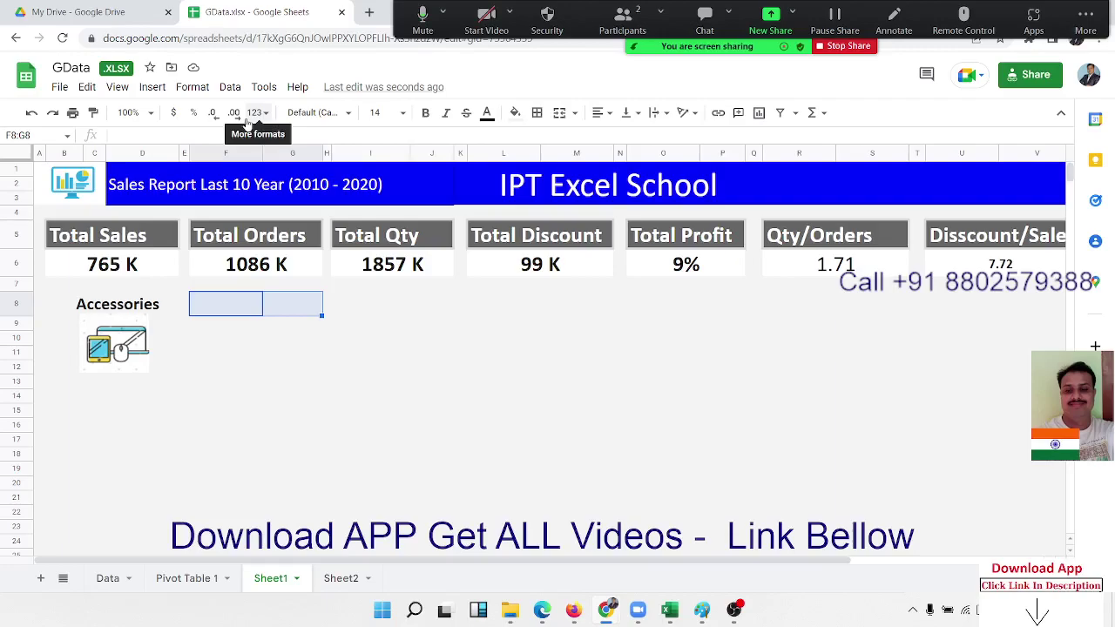
click(557, 113)
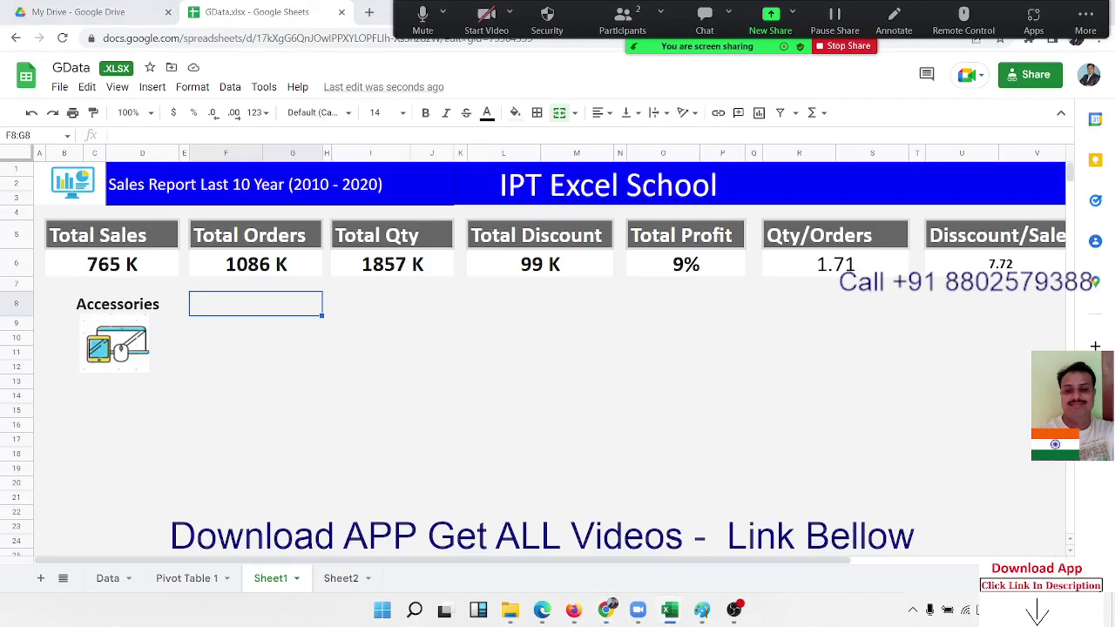
double_click(219, 301)
text(Appliances)
key(Return)
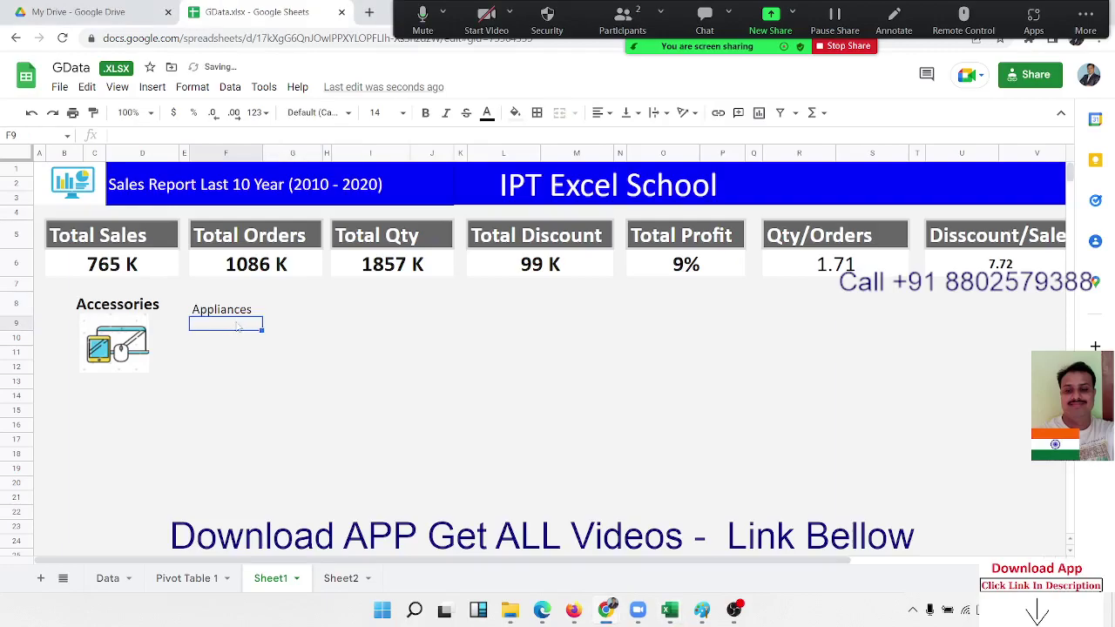
- Centre and middle-align Appliances, make it bold size 18, and copy the cell
click(237, 311)
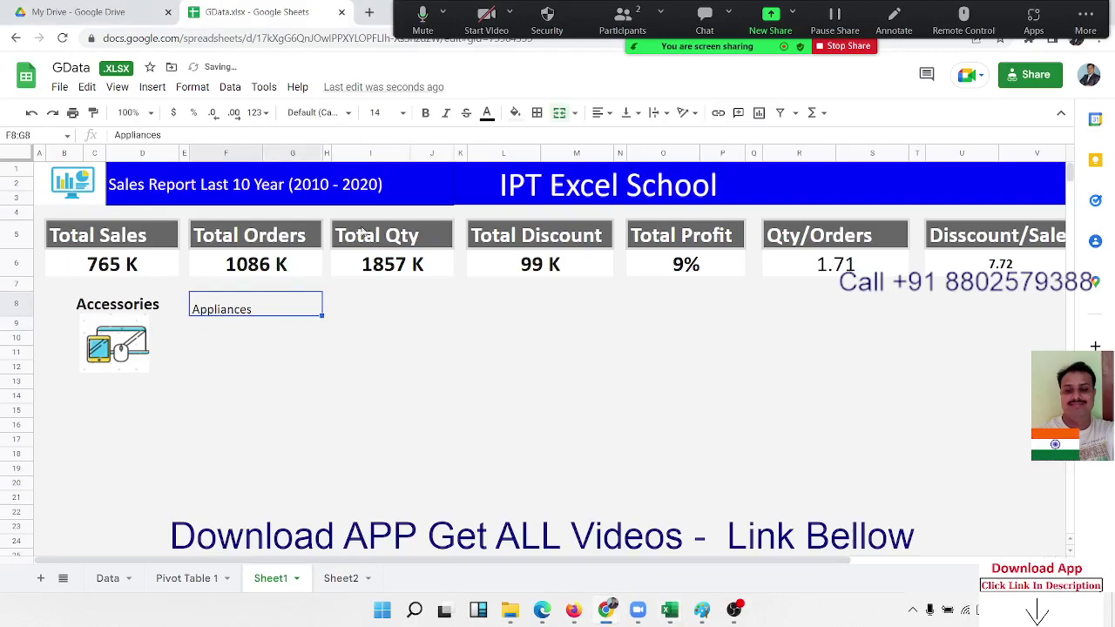
click(599, 113)
click(613, 137)
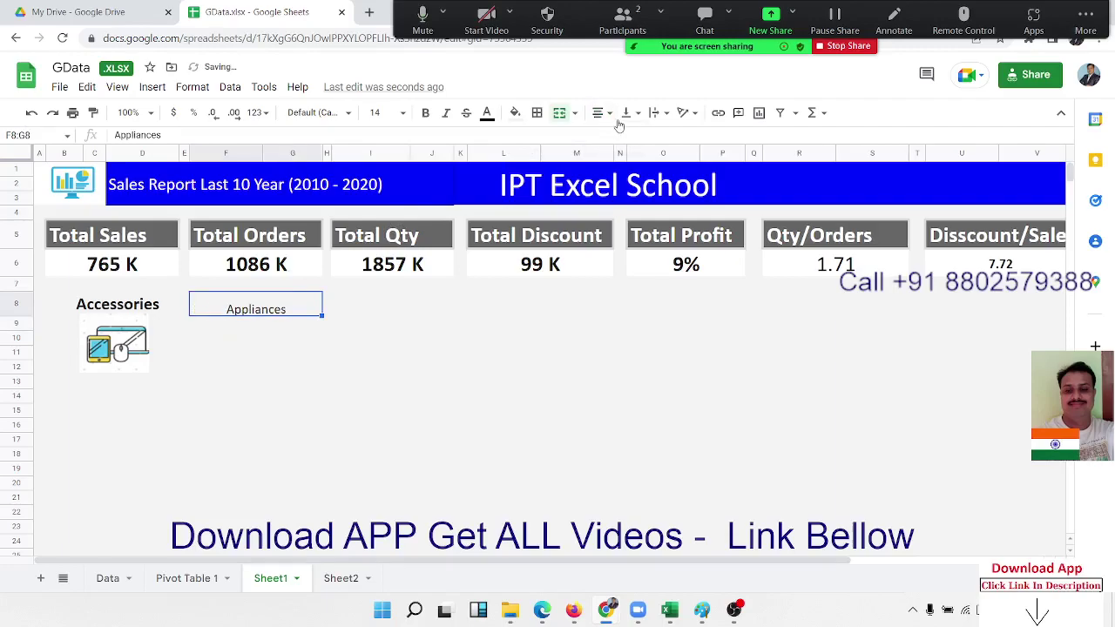
click(625, 113)
click(645, 137)
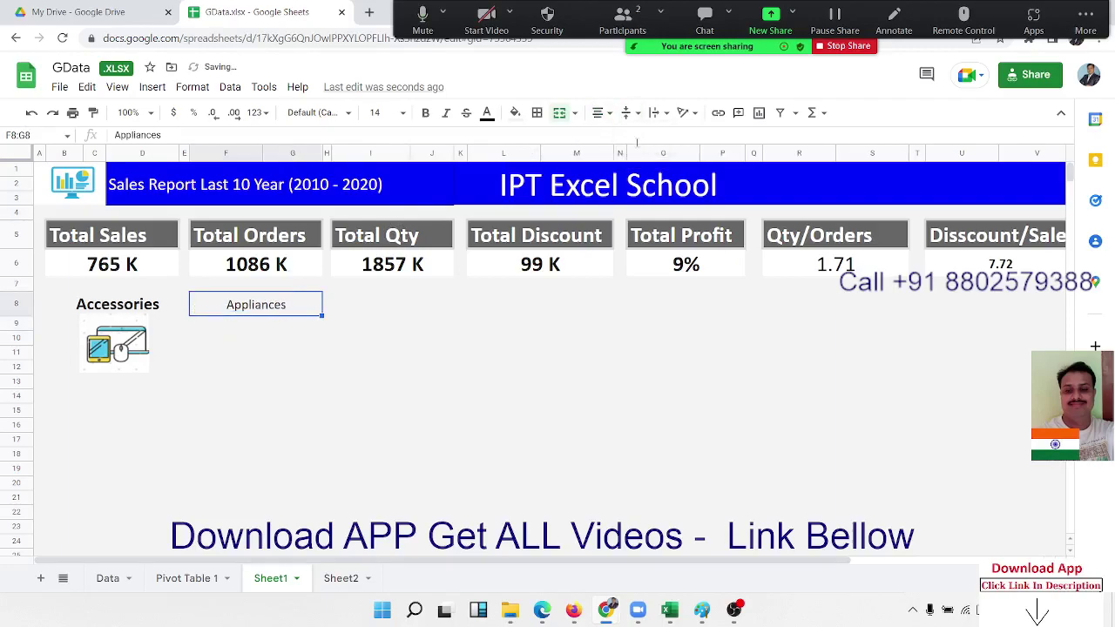
click(400, 119)
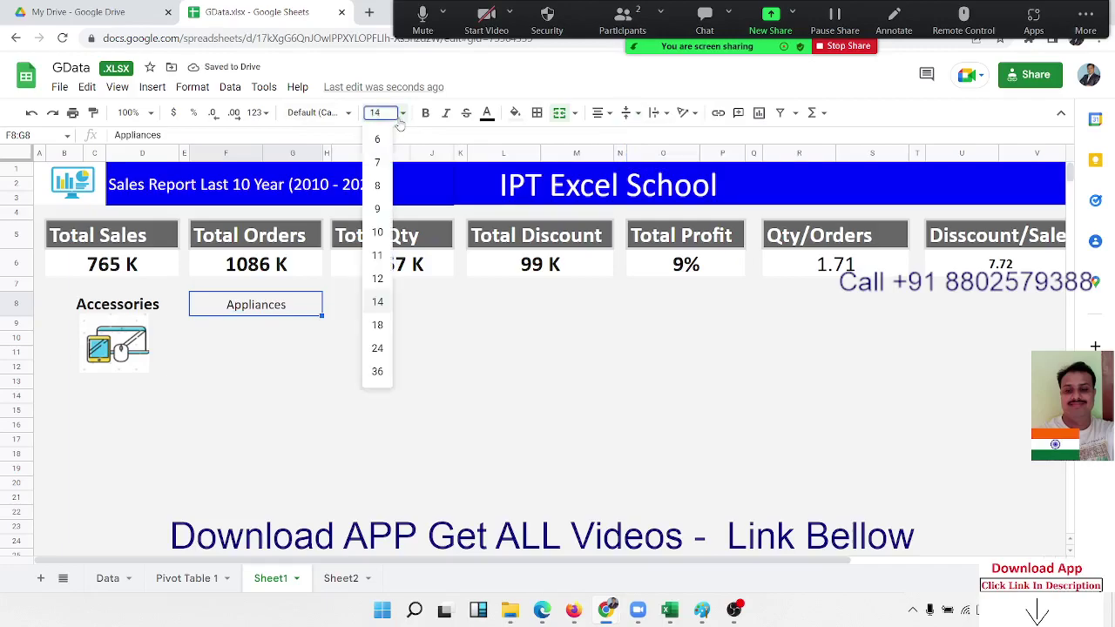
click(377, 324)
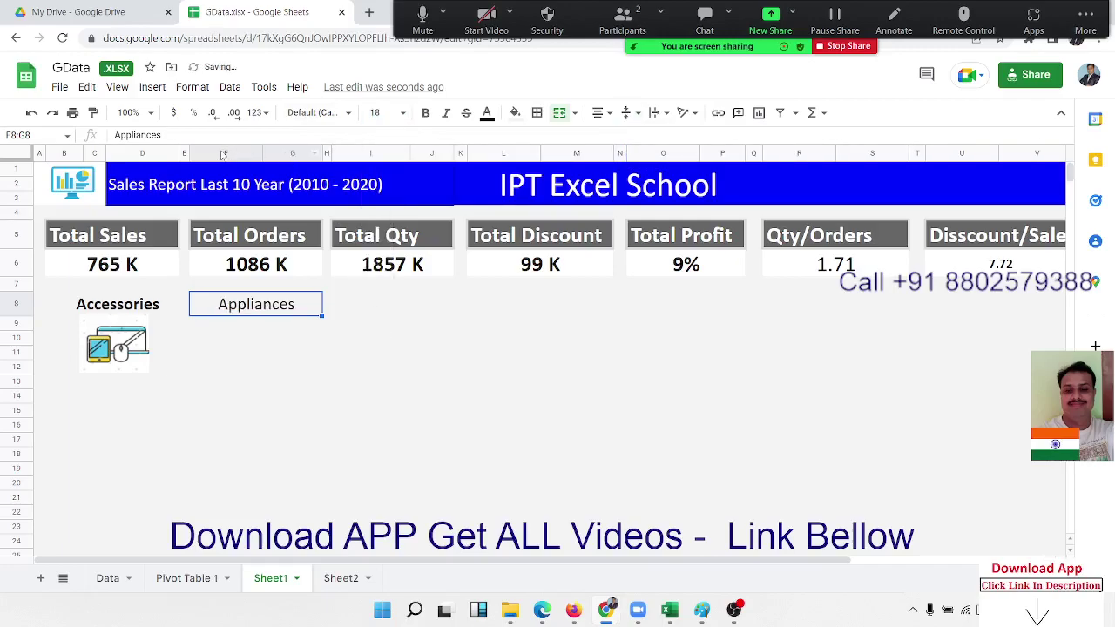
key(ctrl+b)
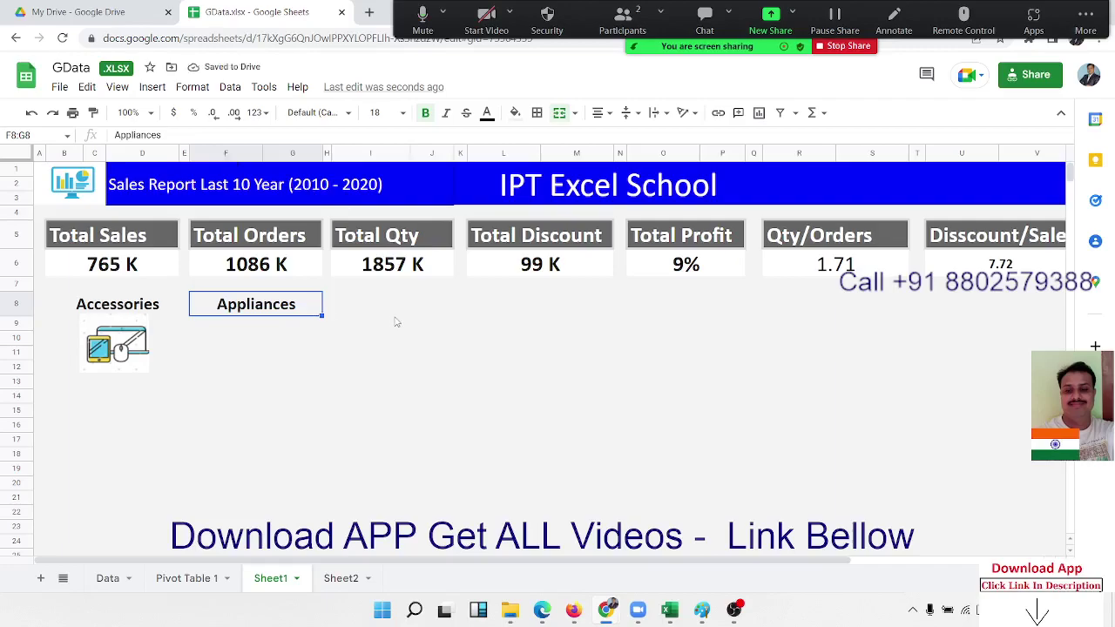
key(ctrl+c)
- Paste the appliances icon into the cell below the Appliances heading
click(260, 328)
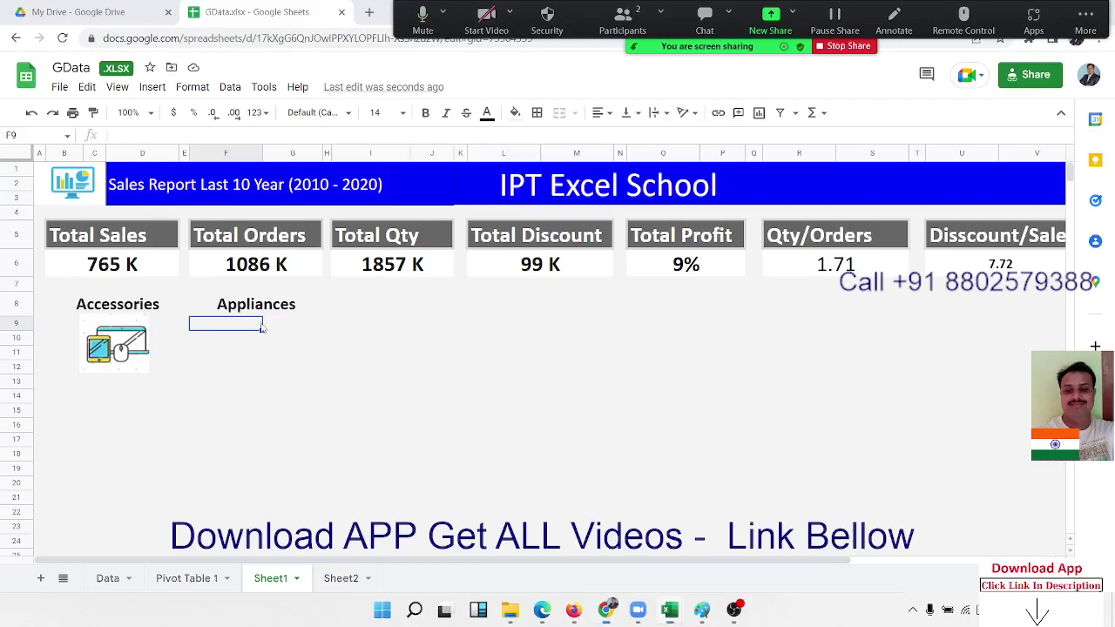
click(295, 330)
click(253, 328)
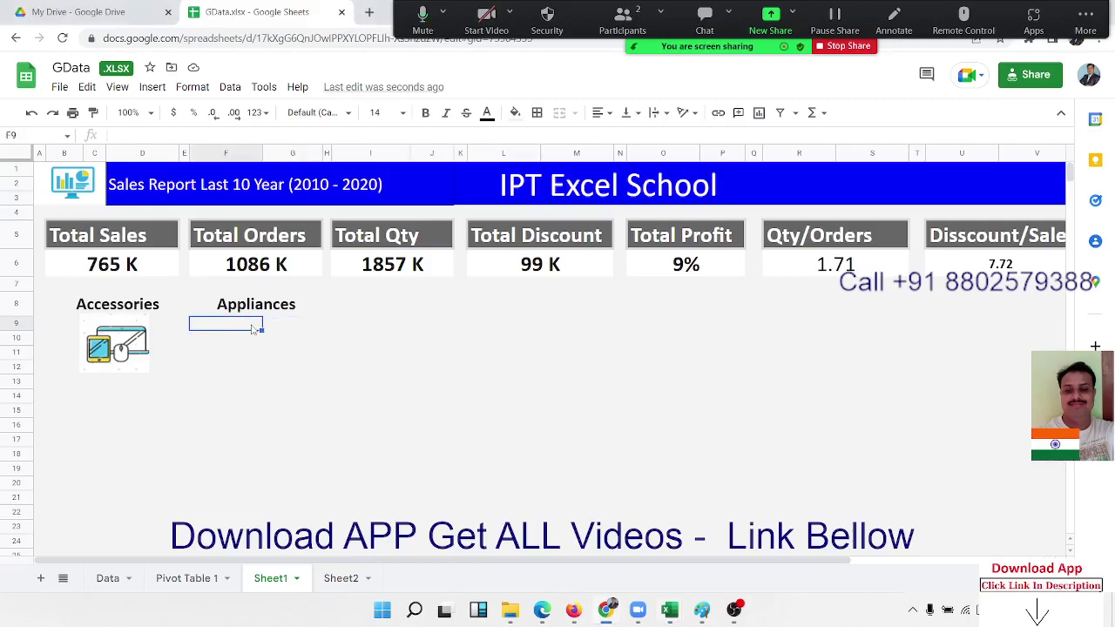
key(ctrl+v)
- Move the appliances icon under the Appliances heading, then reselect the heading
mouse_move(235, 340)
mouse_down()
mouse_move(273, 340)
mouse_move(271, 351)
mouse_up()
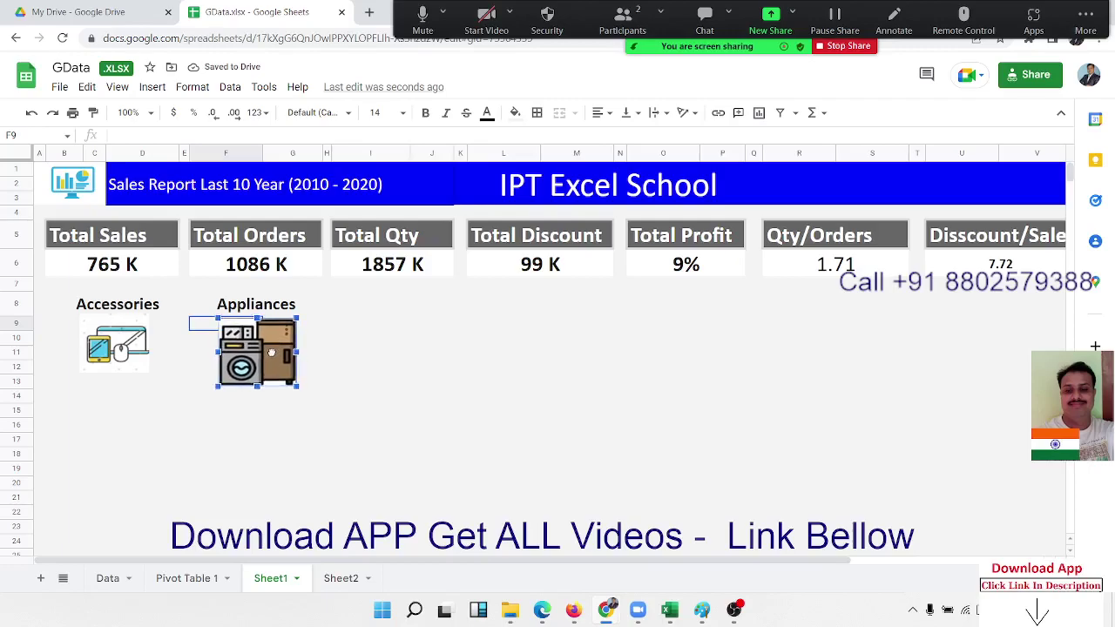
click(357, 342)
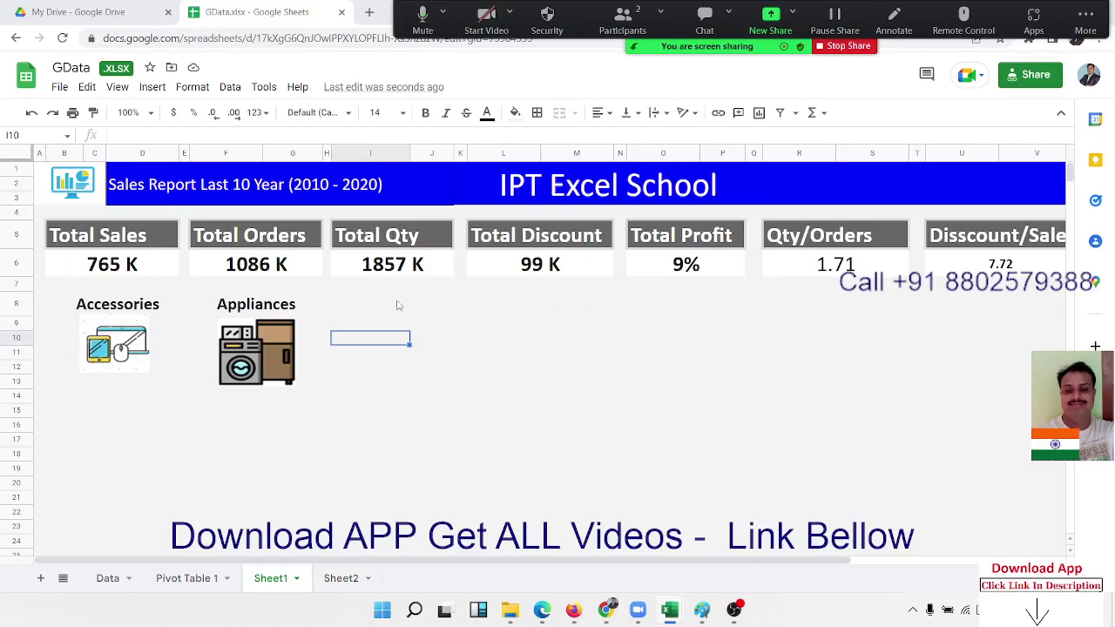
click(252, 304)
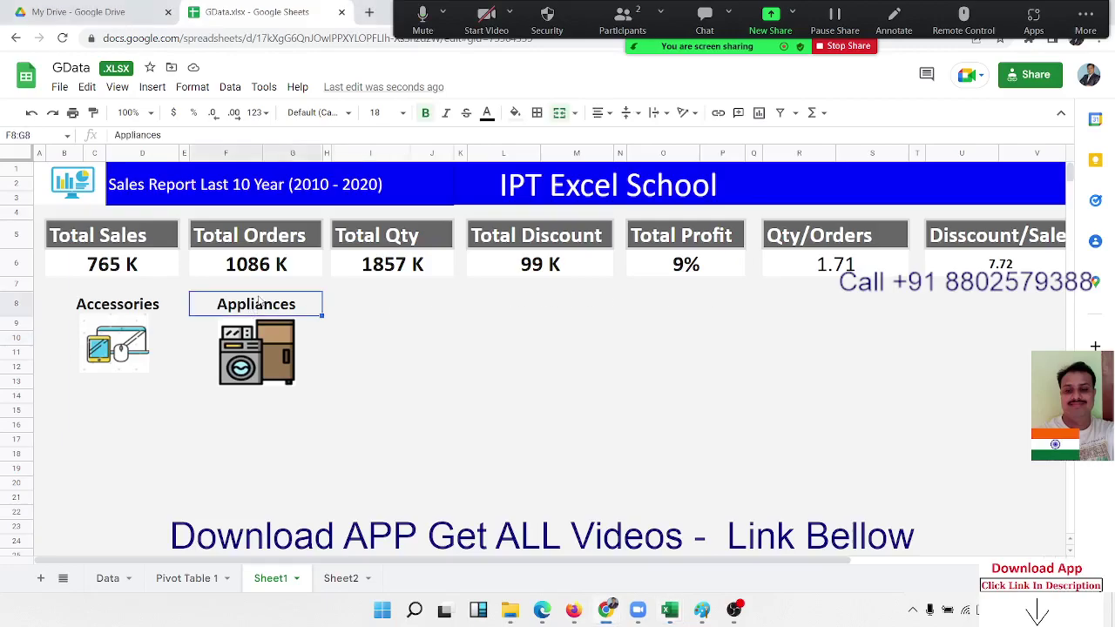
- Paste the heading into I8:J8 and change its text to 'Art'
click(344, 304)
key(ctrl+v)
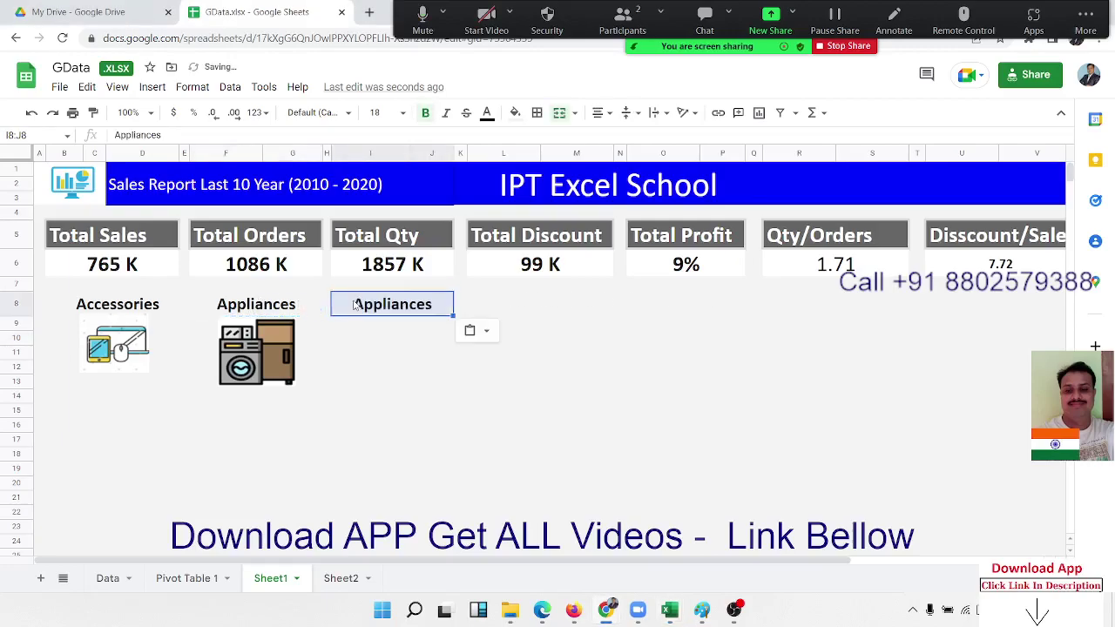
click(361, 328)
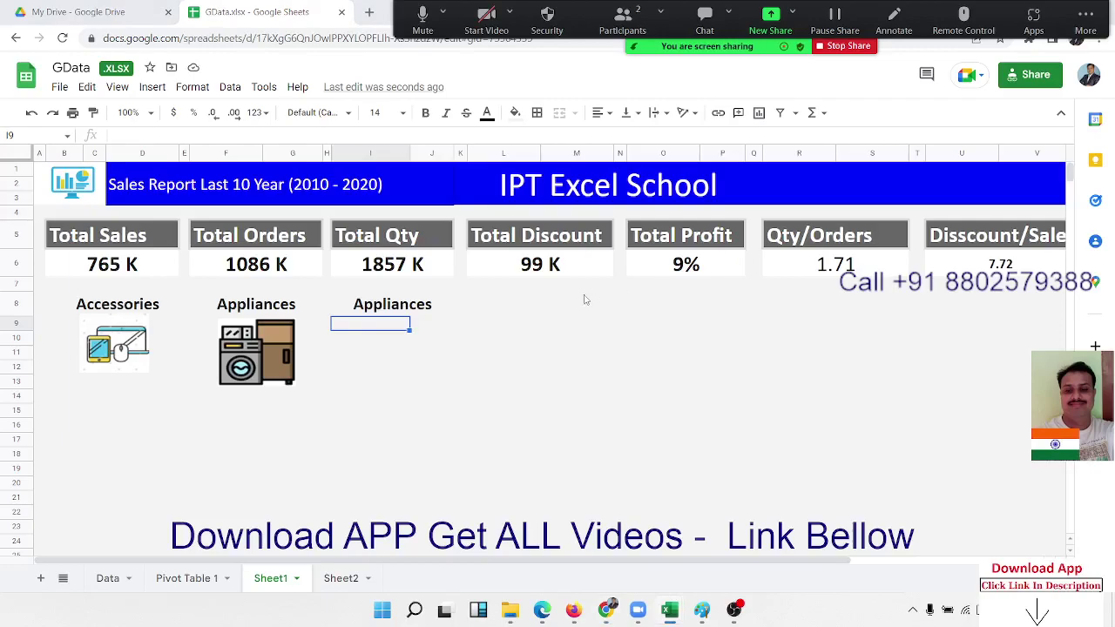
click(420, 302)
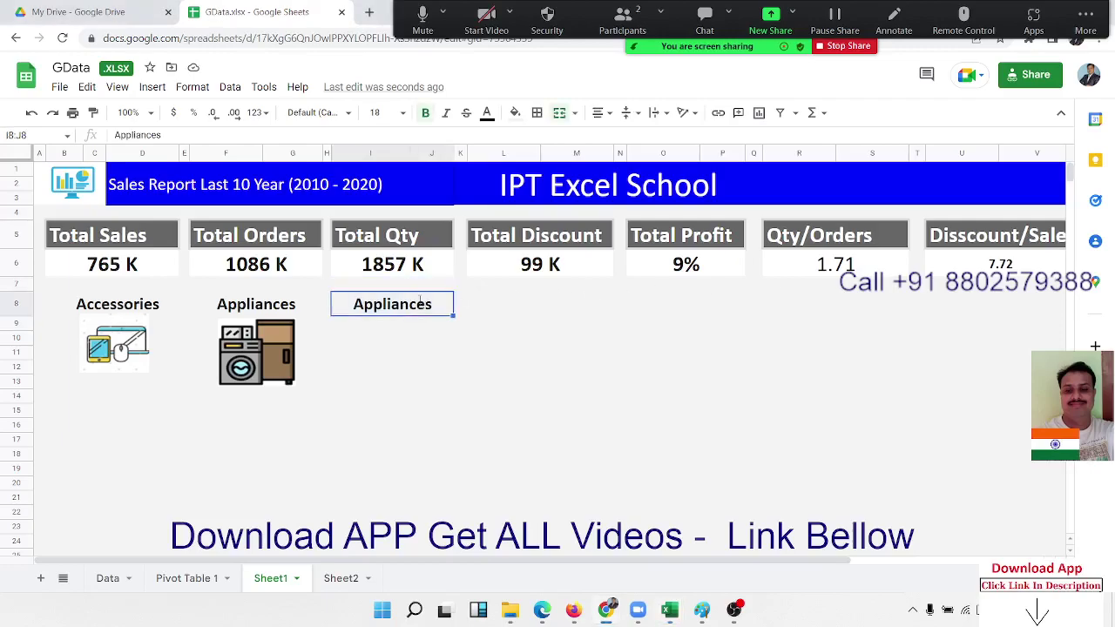
double_click(421, 300)
text(Art)
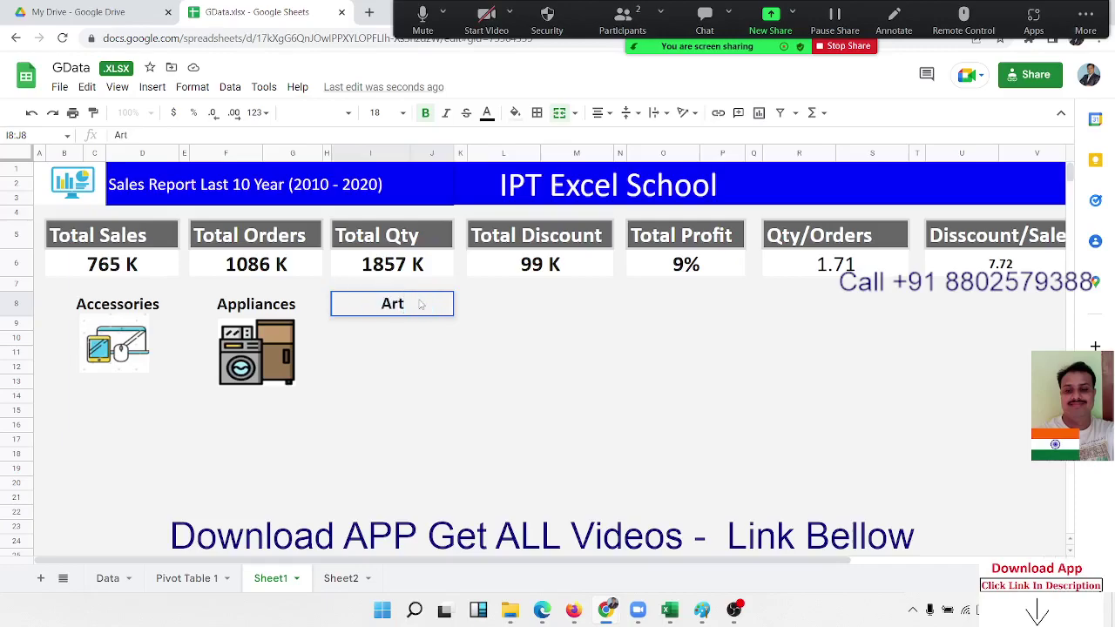
key(Return)
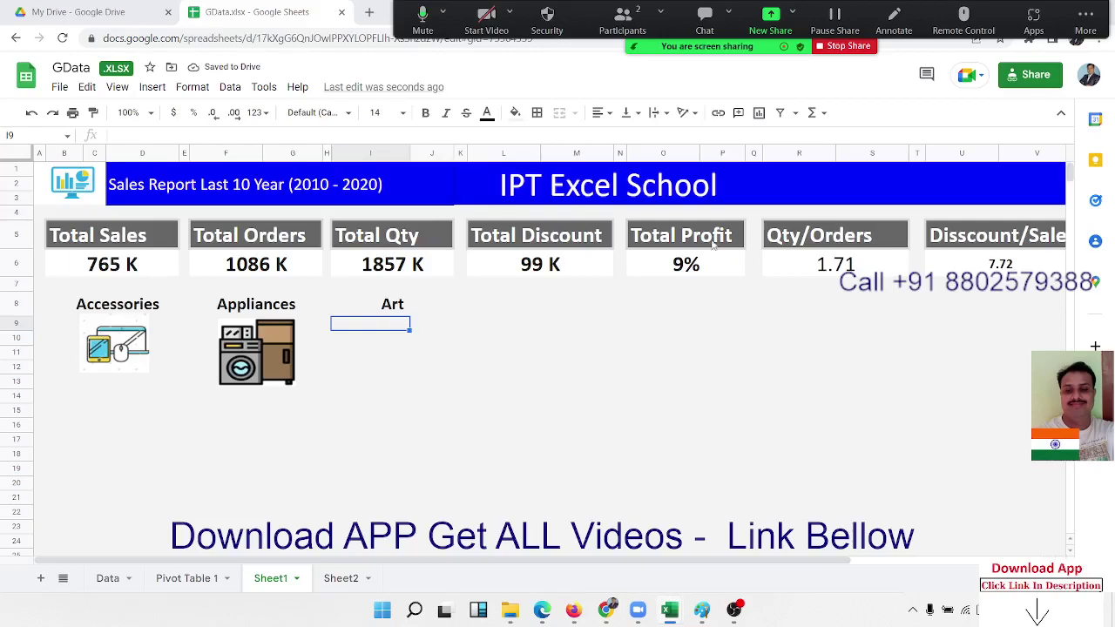
- Paste the art folder picture and position it under the Art heading
click(404, 341)
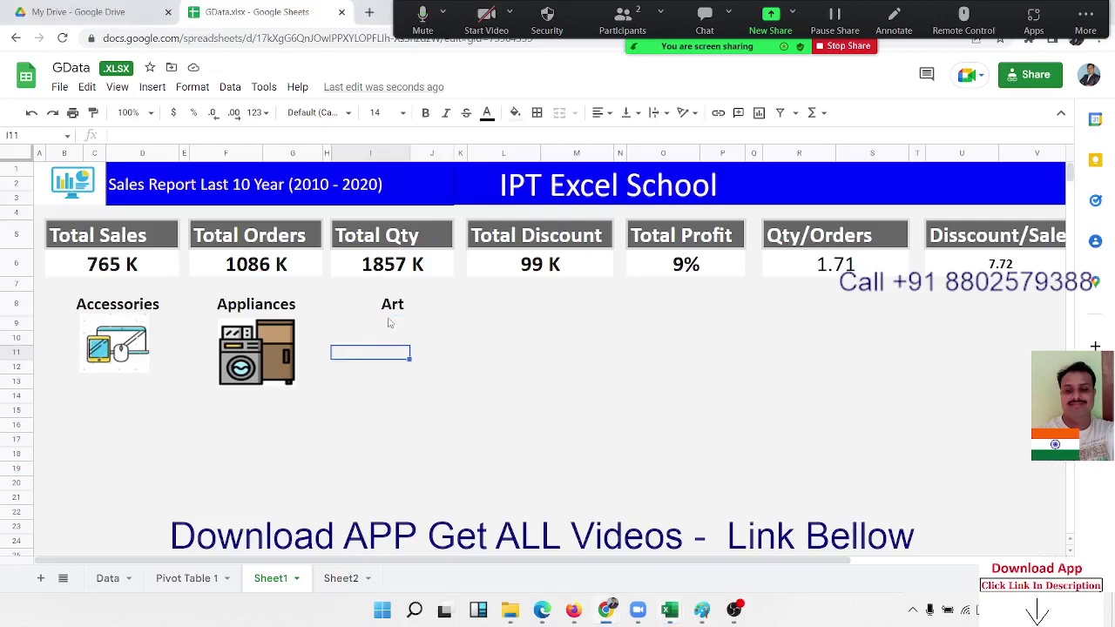
click(391, 322)
key(ctrl+v)
drag(352, 347, 359, 350)
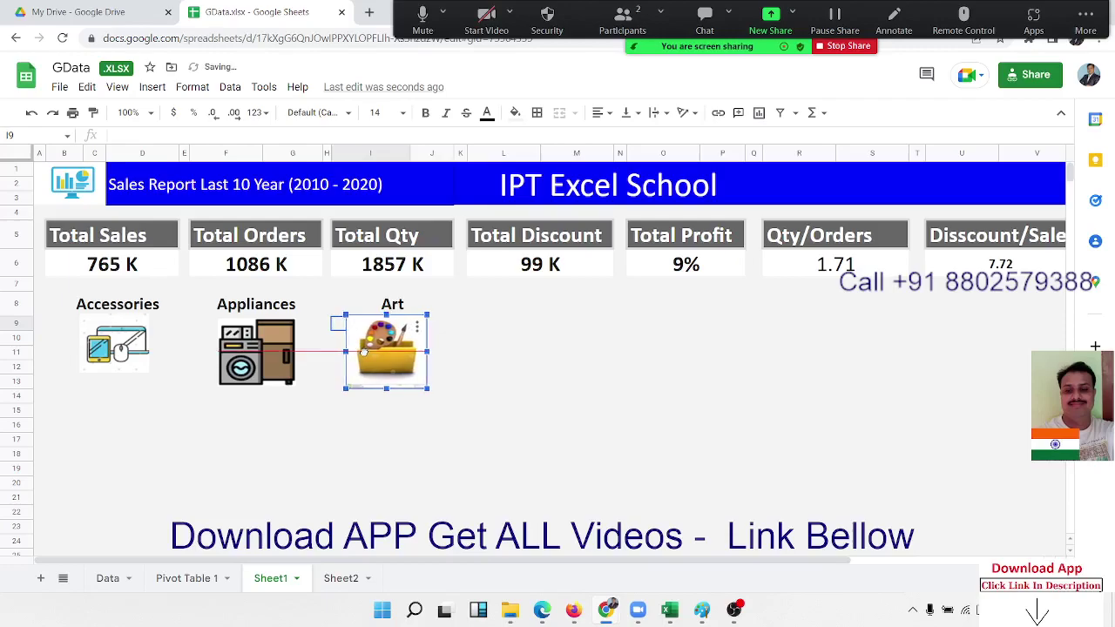
drag(359, 350, 362, 350)
click(568, 354)
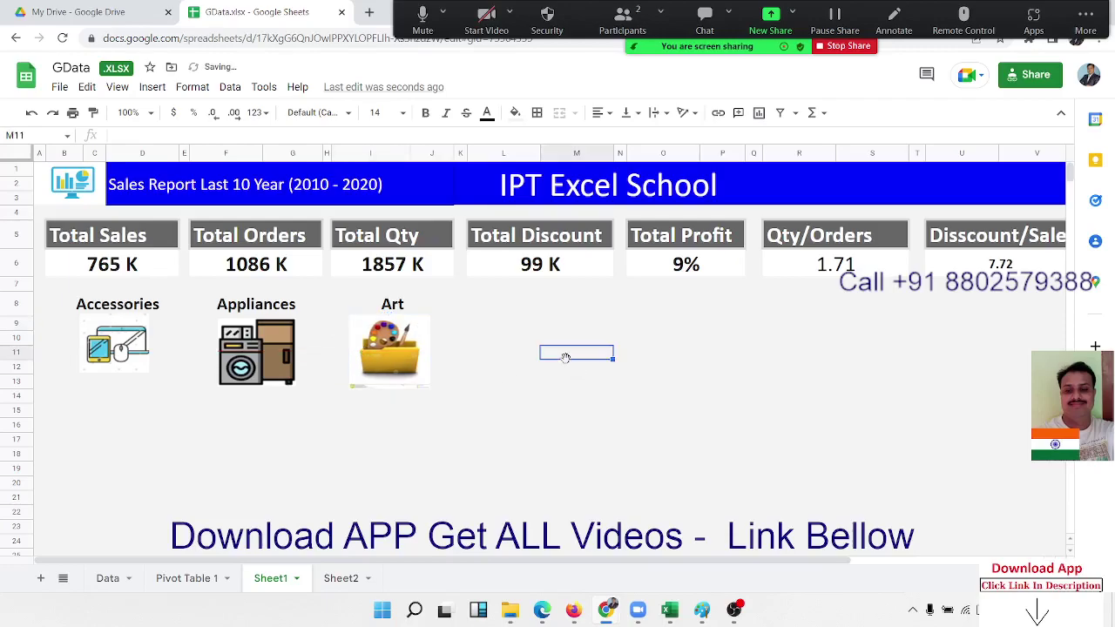
- Copy the Art heading into L8
click(447, 303)
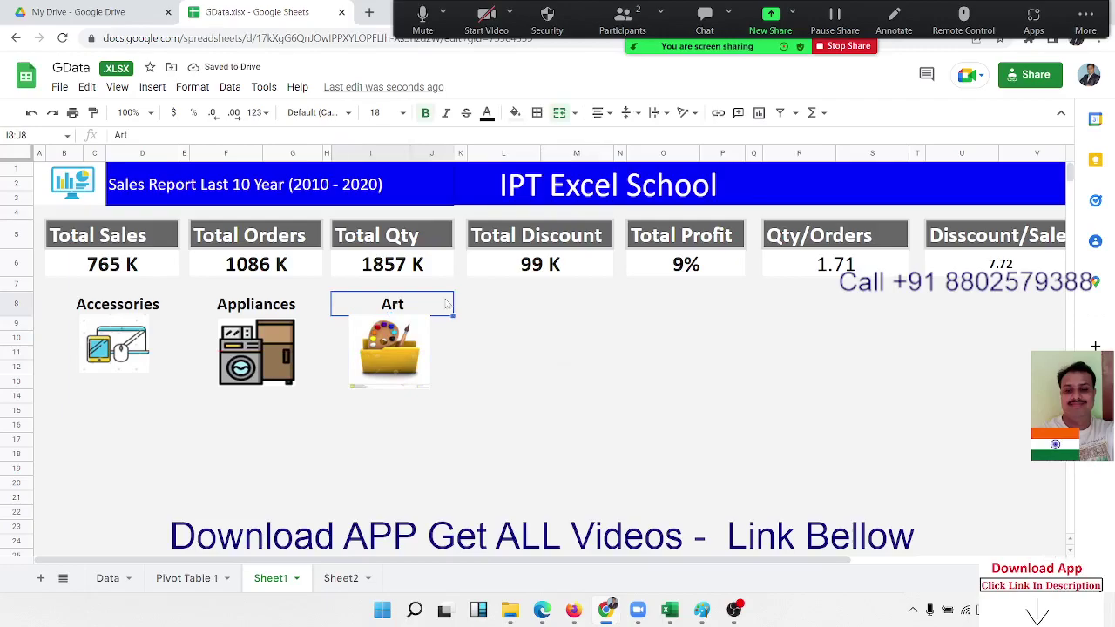
key(ctrl+c)
click(520, 310)
key(ctrl+v)
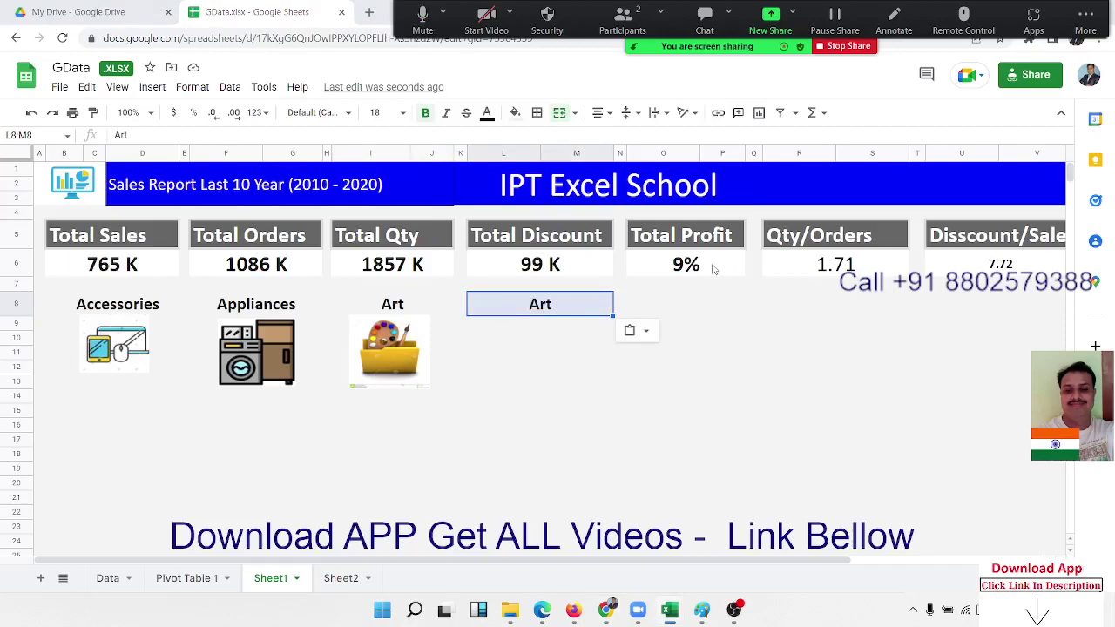
- Rename the L8 heading to 'Binders' and place the binders picture beneath it
double_click(548, 304)
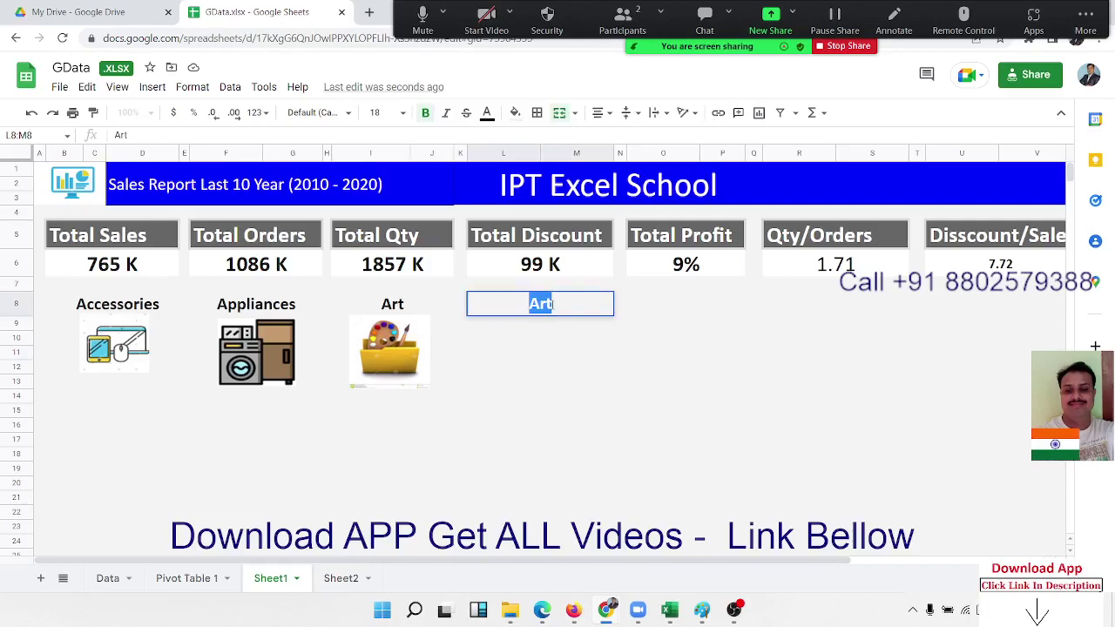
text(Binders)
click(555, 339)
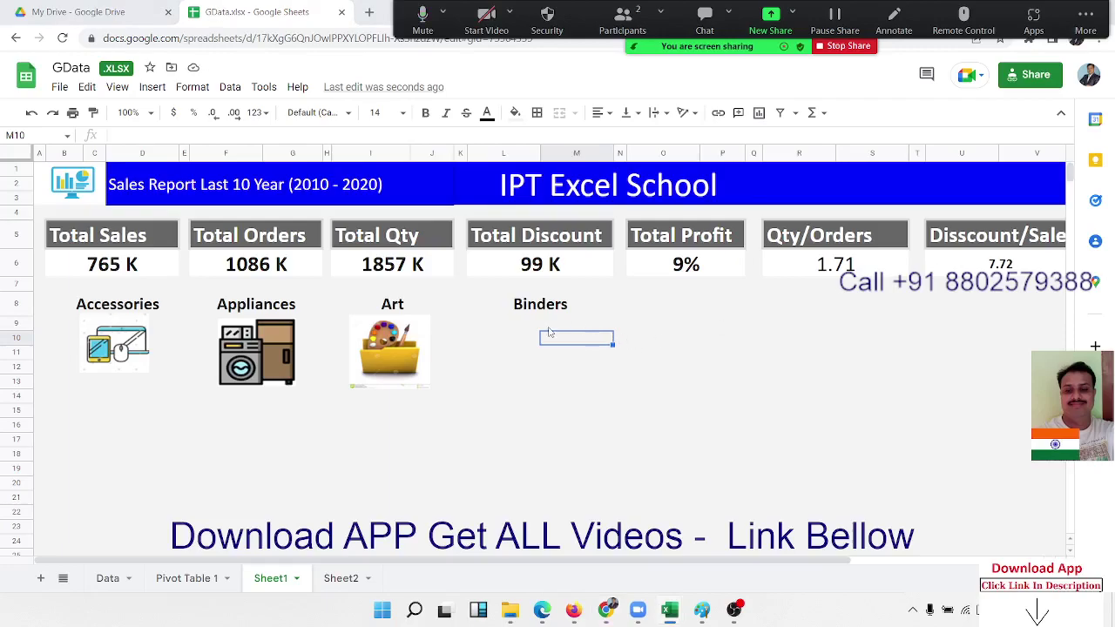
click(510, 329)
key(ctrl+v)
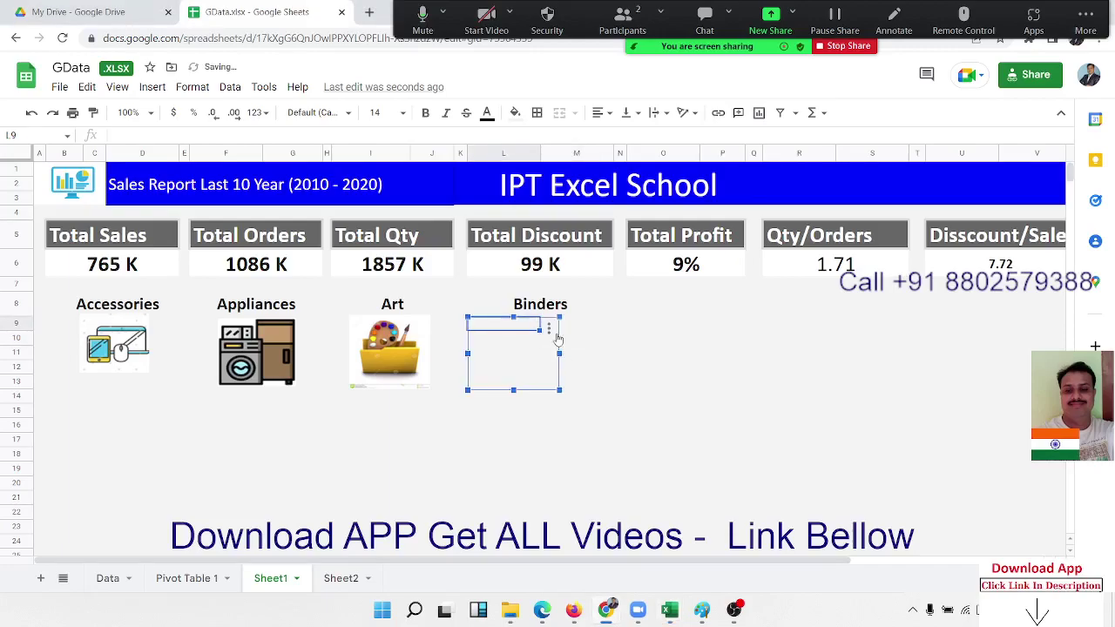
drag(513, 334, 535, 340)
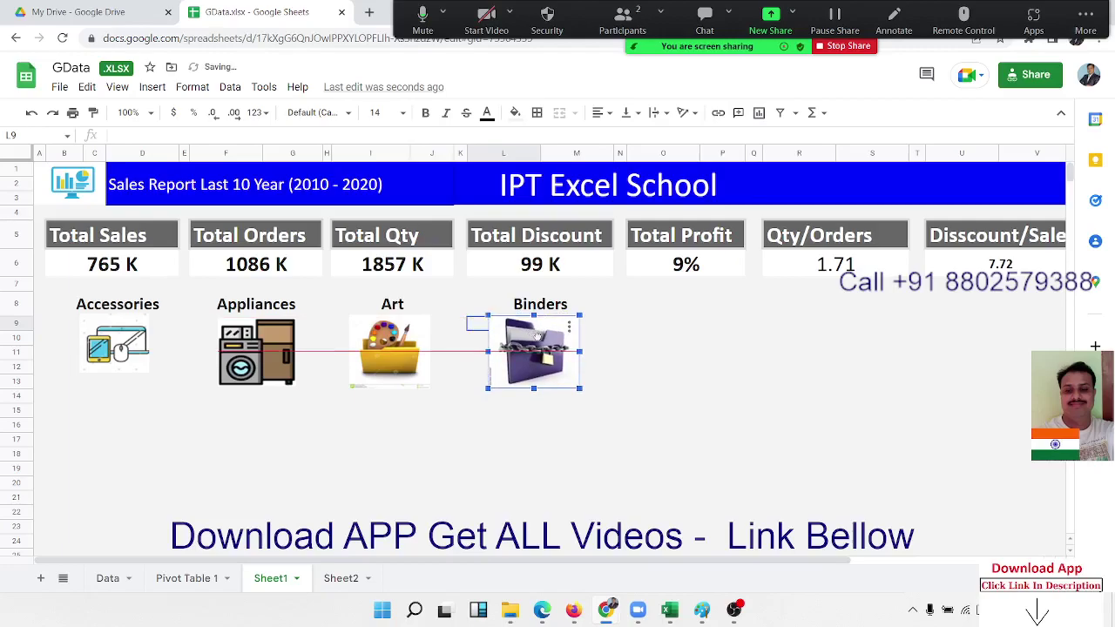
drag(534, 338, 534, 335)
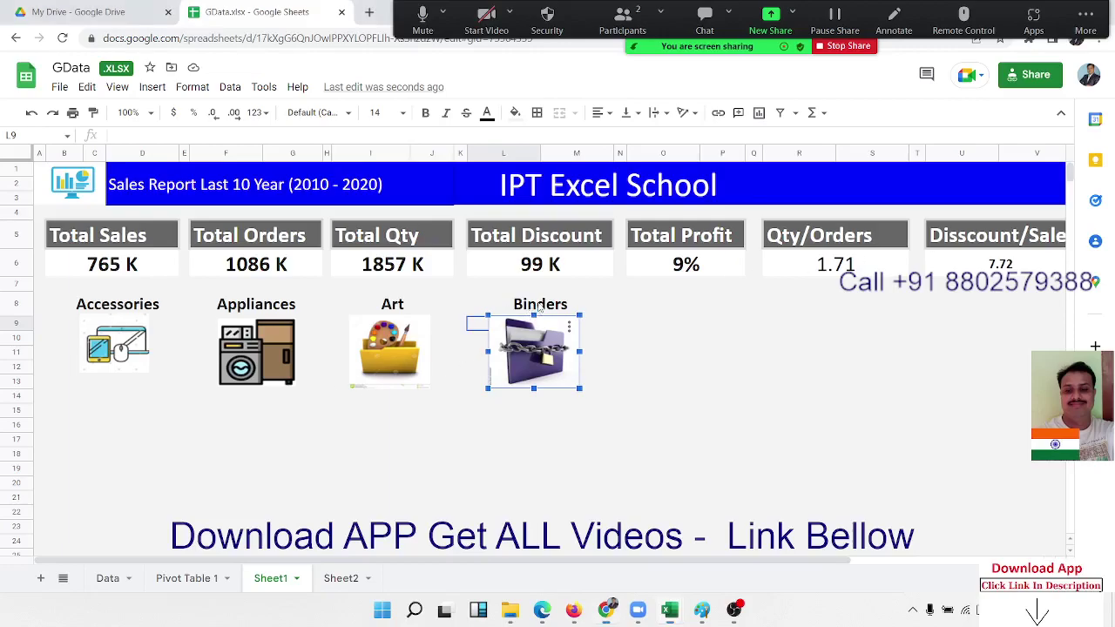
- Copy the Binders heading into O8
click(540, 308)
key(ctrl+c)
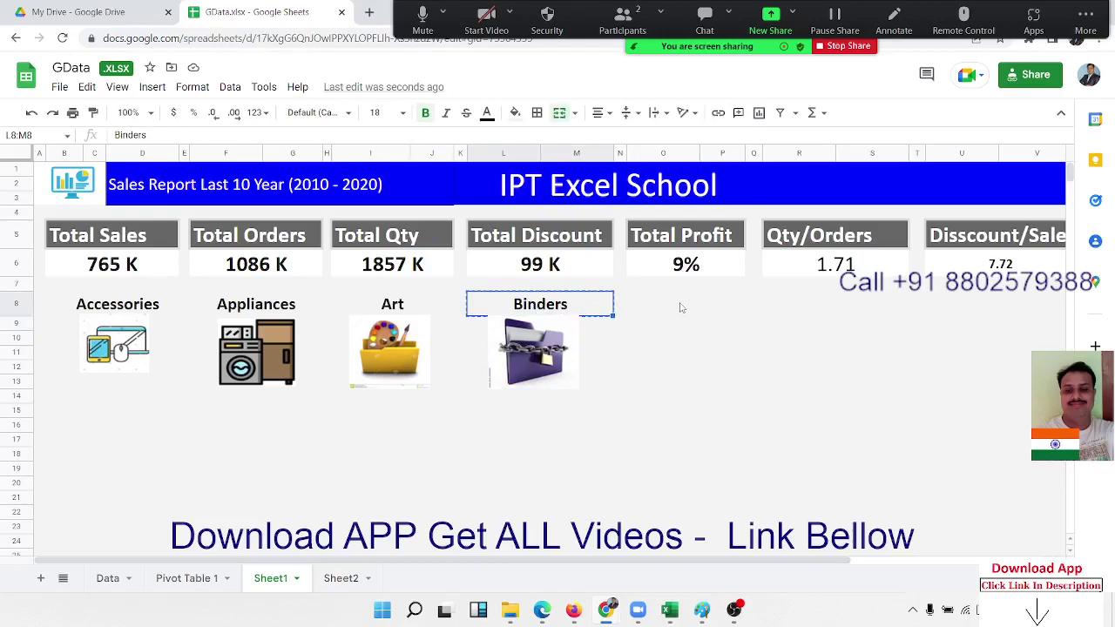
click(679, 305)
key(ctrl+v)
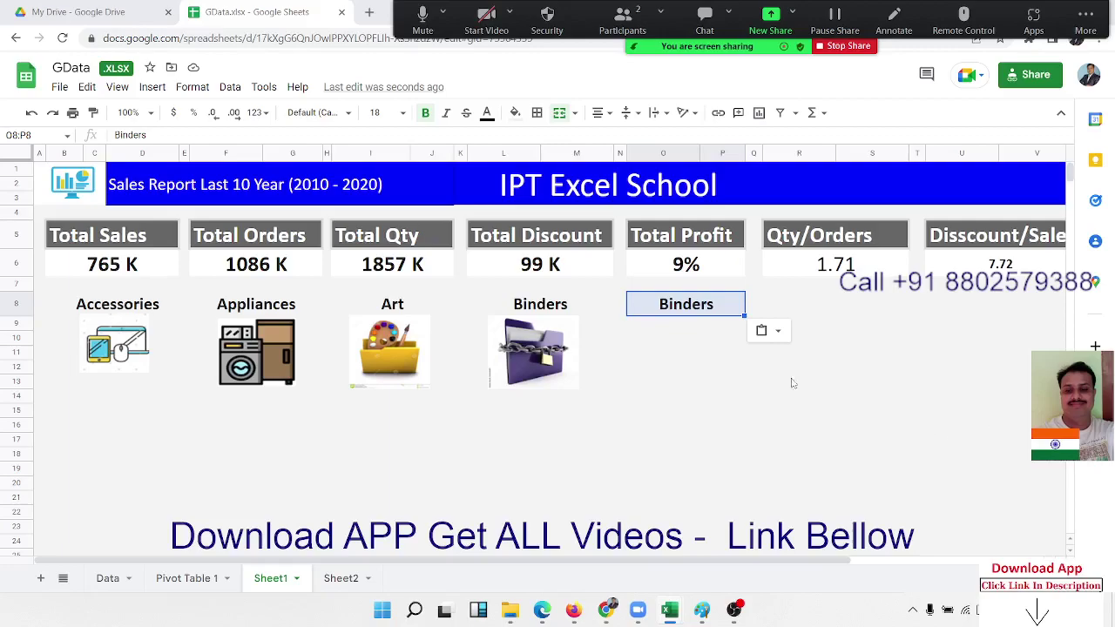
- Change the copied O8:P8 heading text from 'Binders' to 'Bookcases'
click(661, 357)
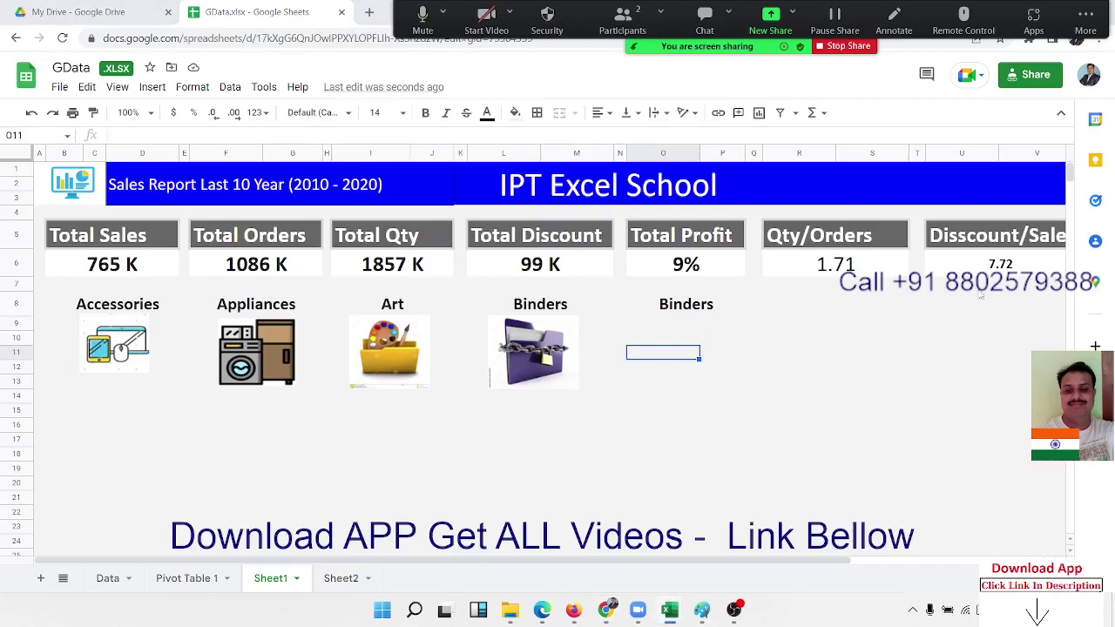
click(692, 304)
double_click(692, 304)
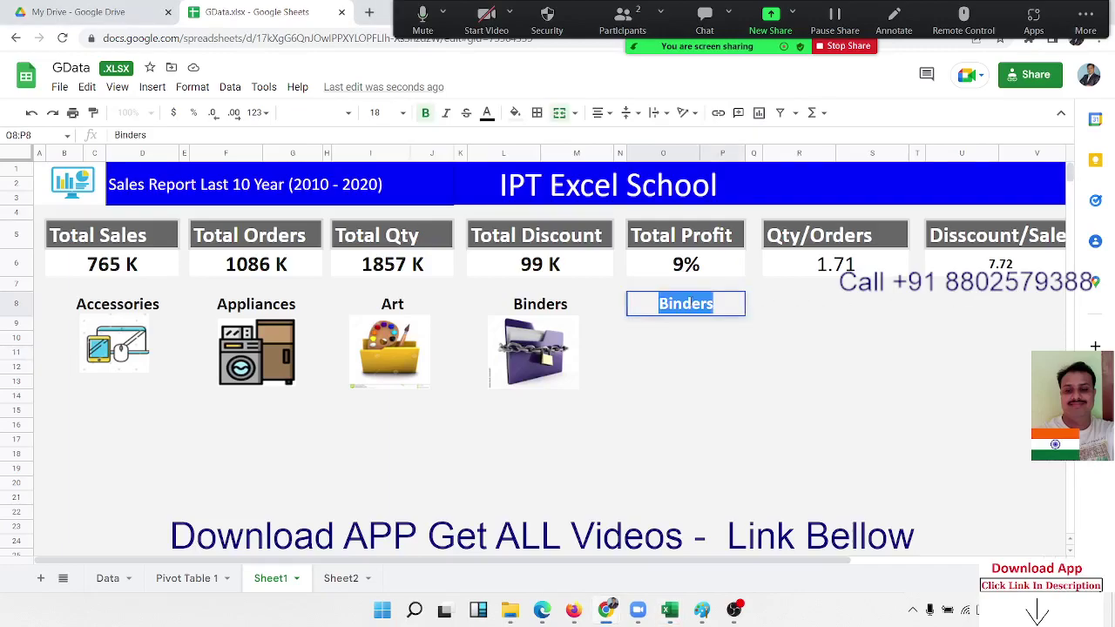
text(Bookcases)
key(Return)
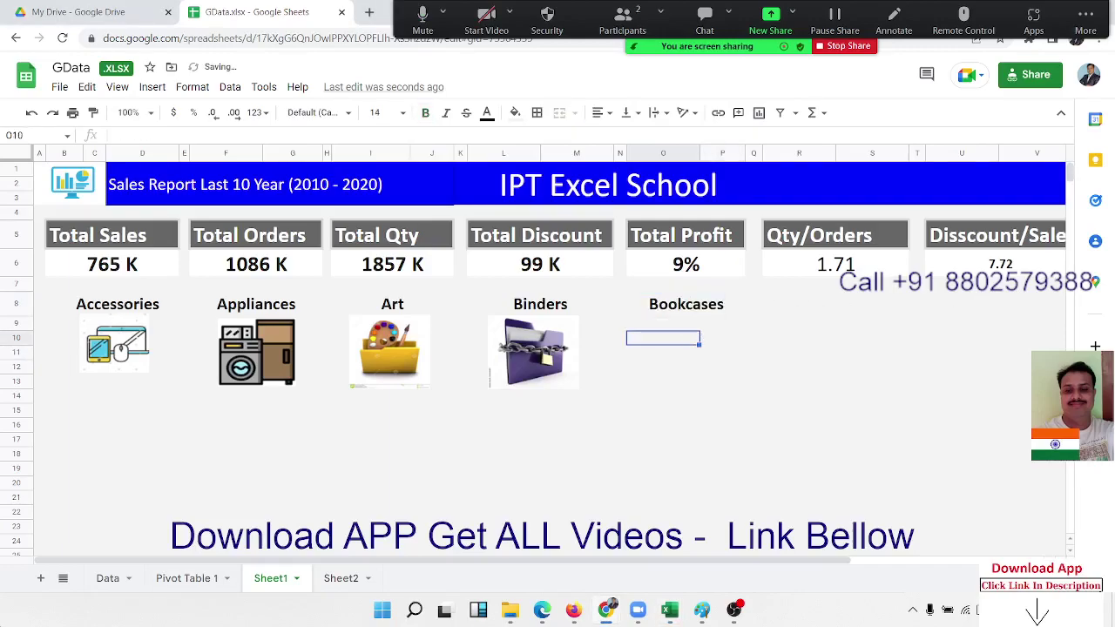
- Review the Zone and Sub Category columns on the Data sheet
click(122, 584)
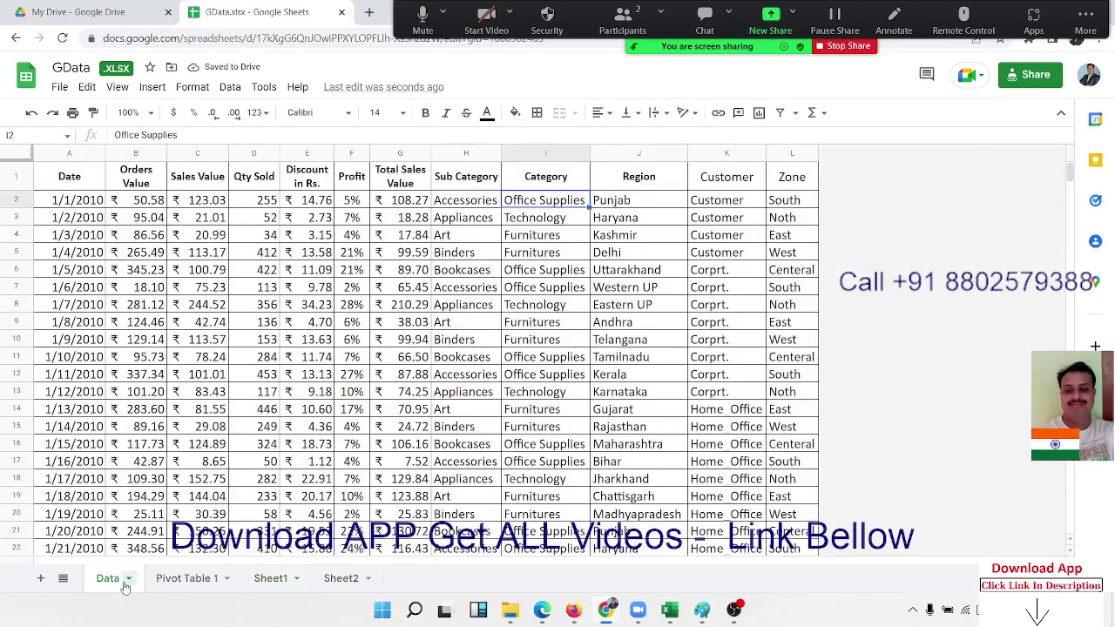
click(786, 205)
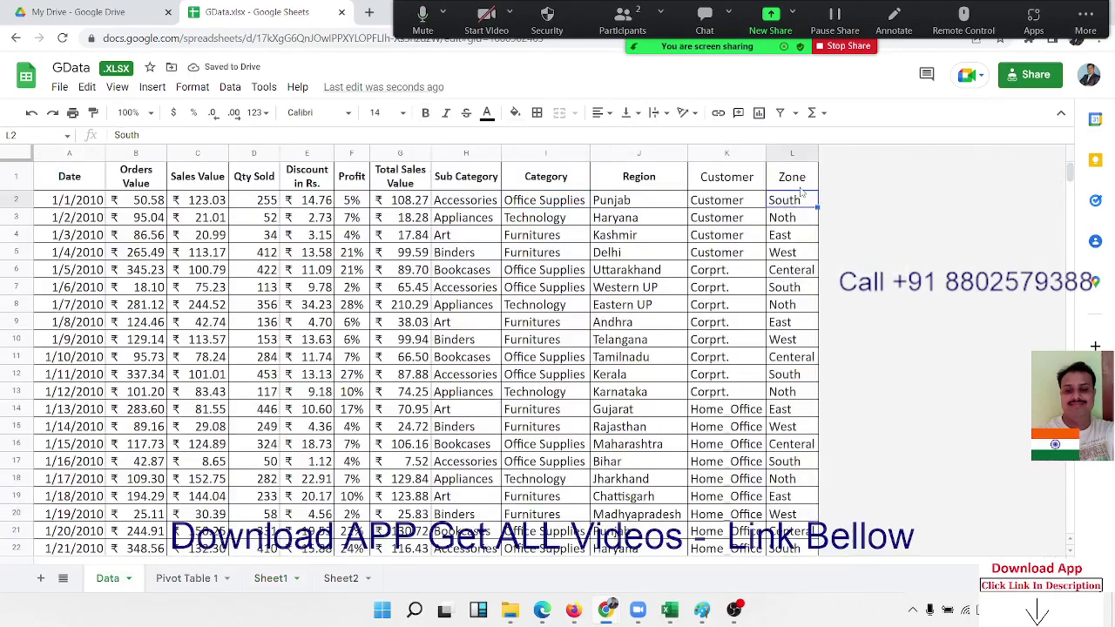
right_click(803, 153)
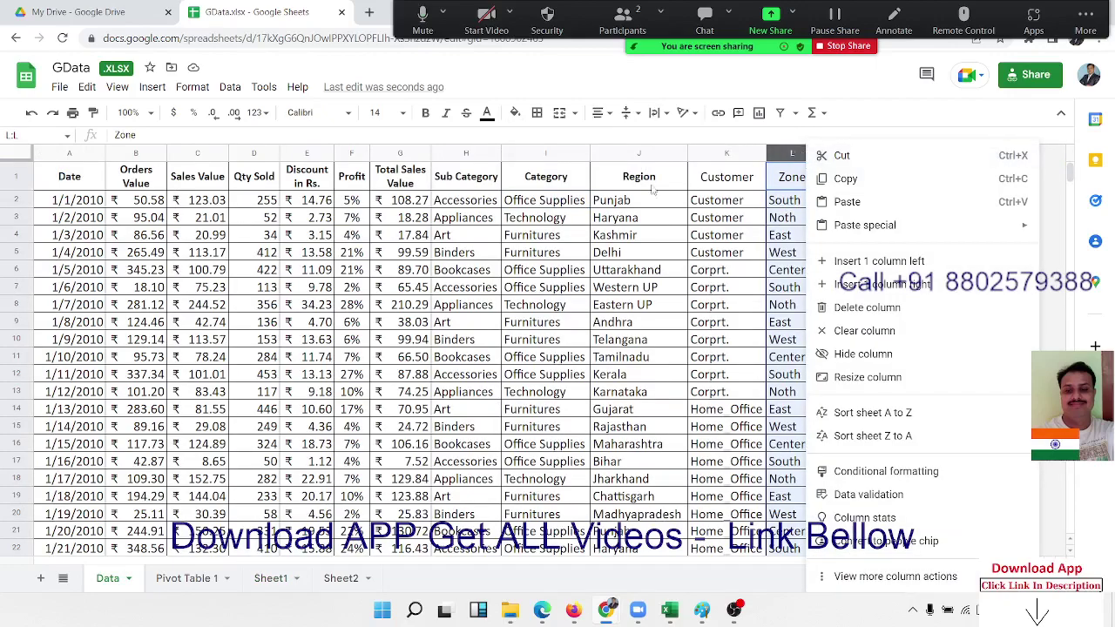
click(465, 226)
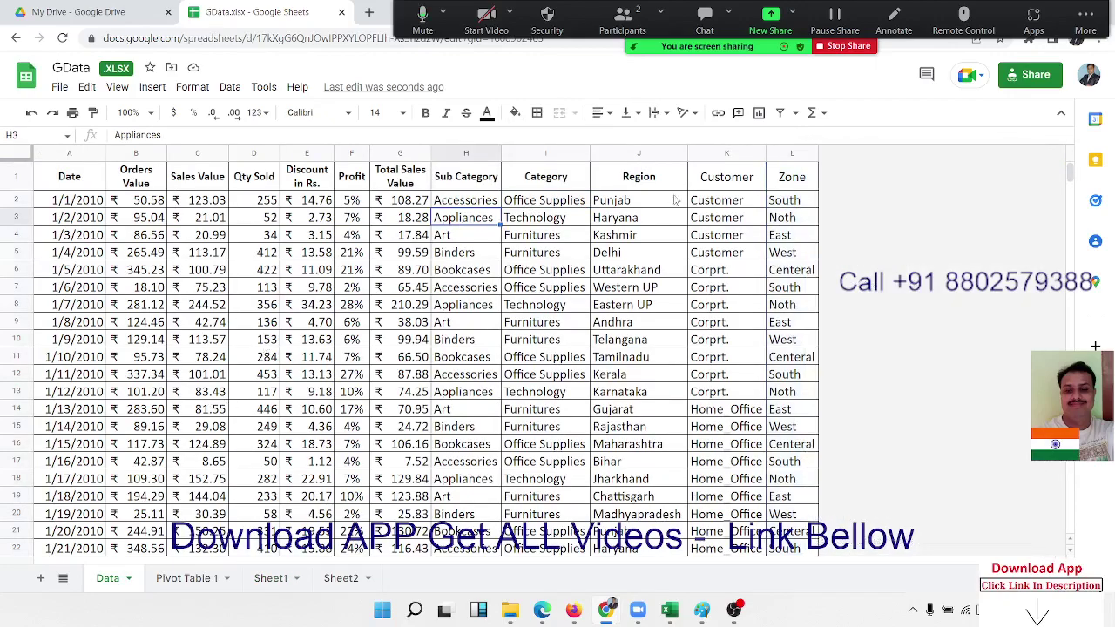
- Go to the empty Sheet2 and select cell B2 for a new formula
click(280, 579)
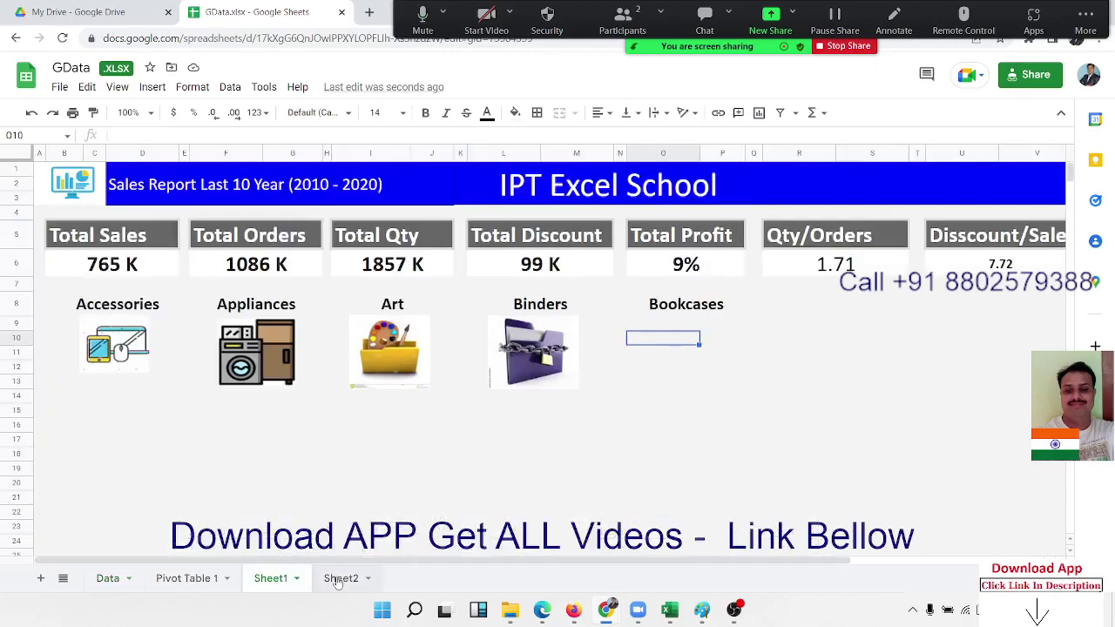
click(340, 579)
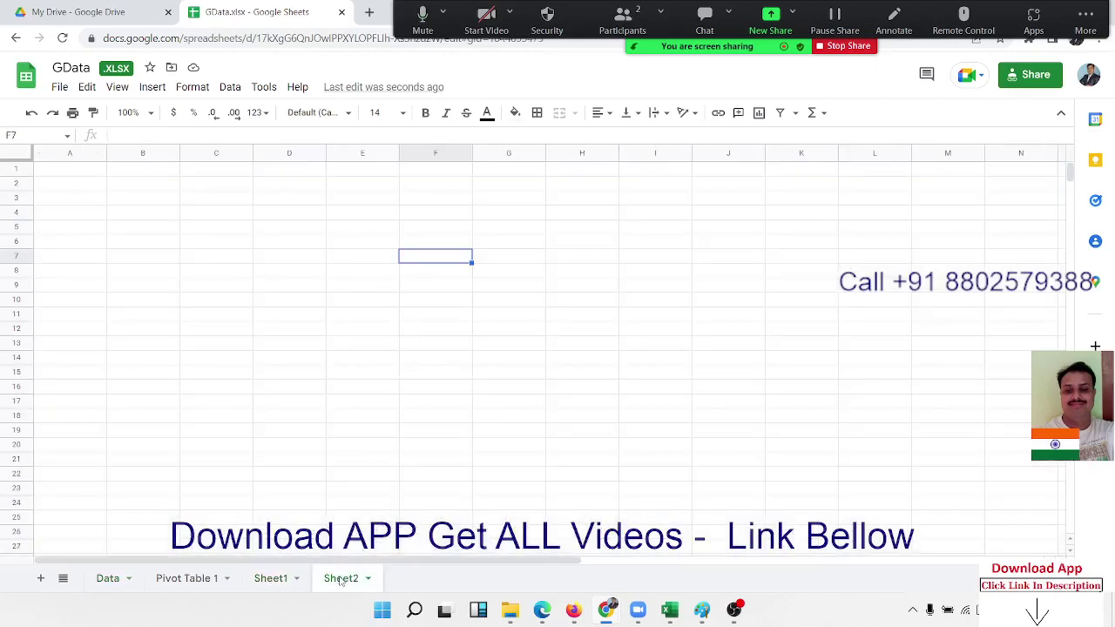
click(128, 188)
- Enter =UNIQUE(Data!H:H) in Sheet2!B2 to list the distinct Sub Category values
text(=in)
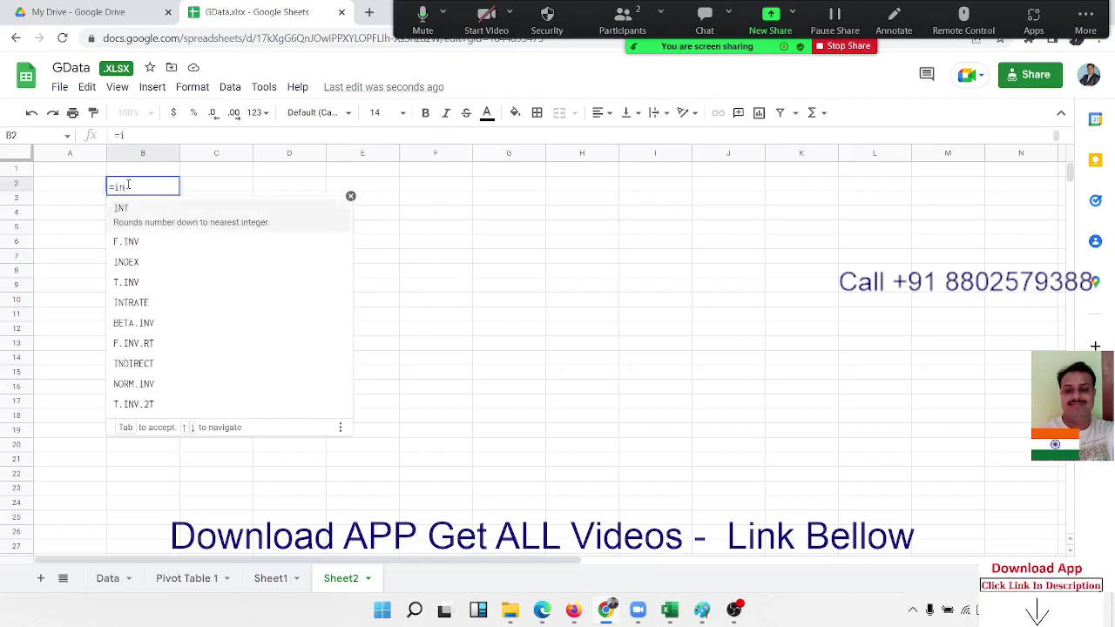
text(i)
key(BackSpace)
key(BackSpace)
key(BackSpace)
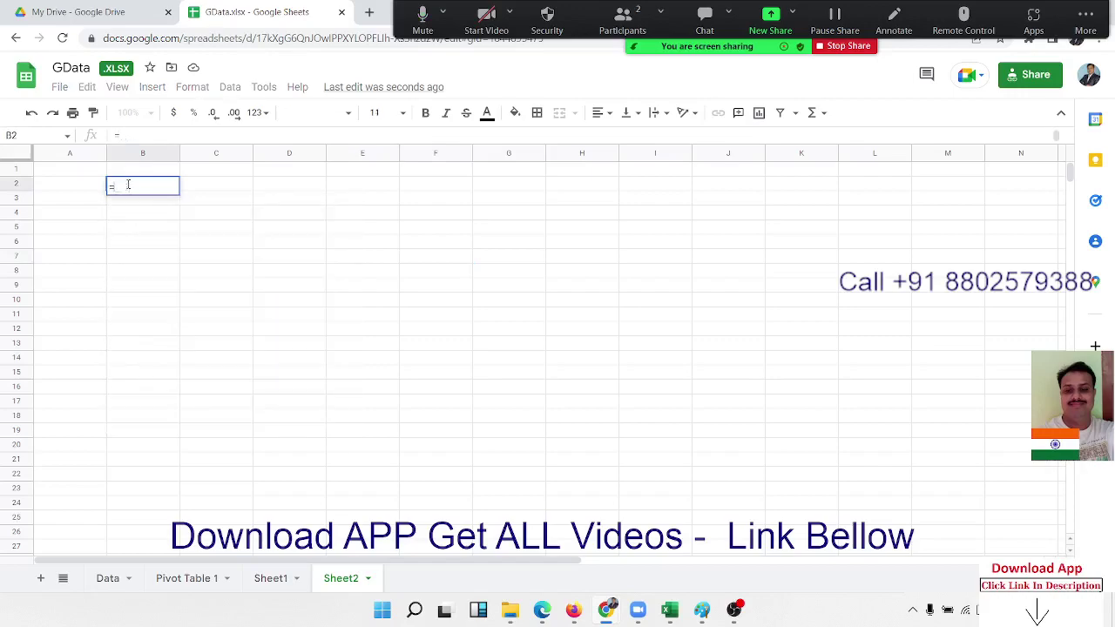
text(uni)
key(Tab)
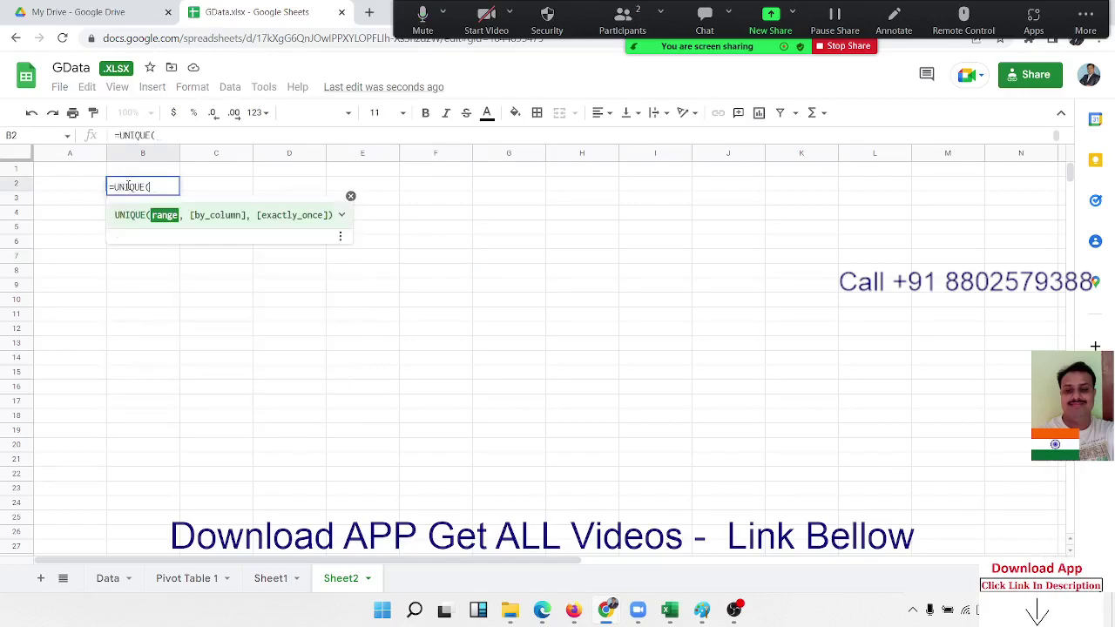
click(112, 578)
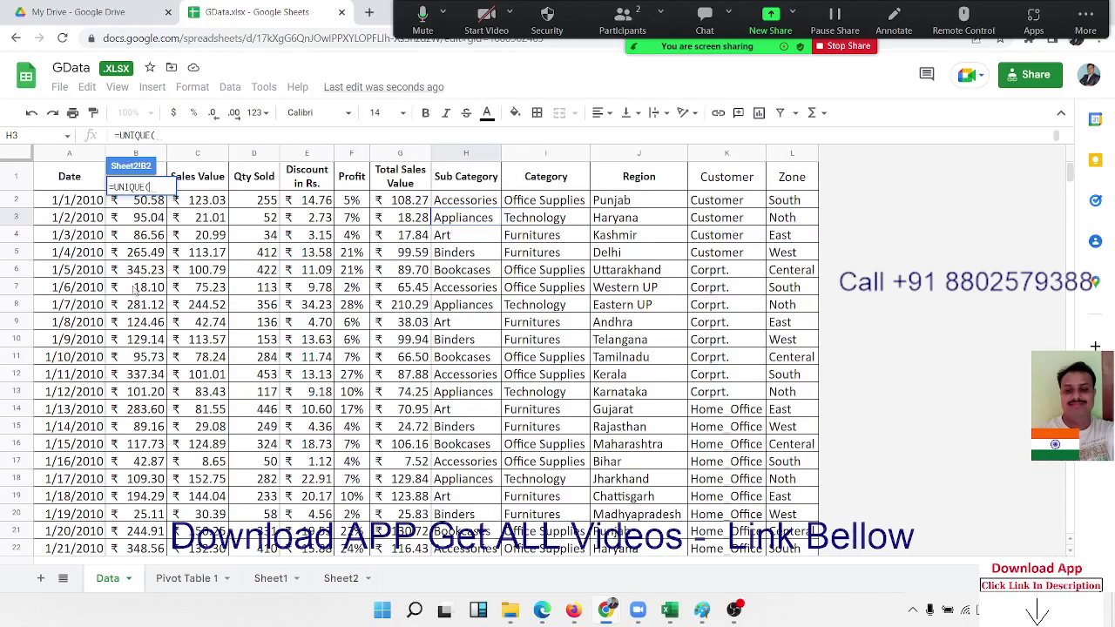
click(466, 153)
key(Return)
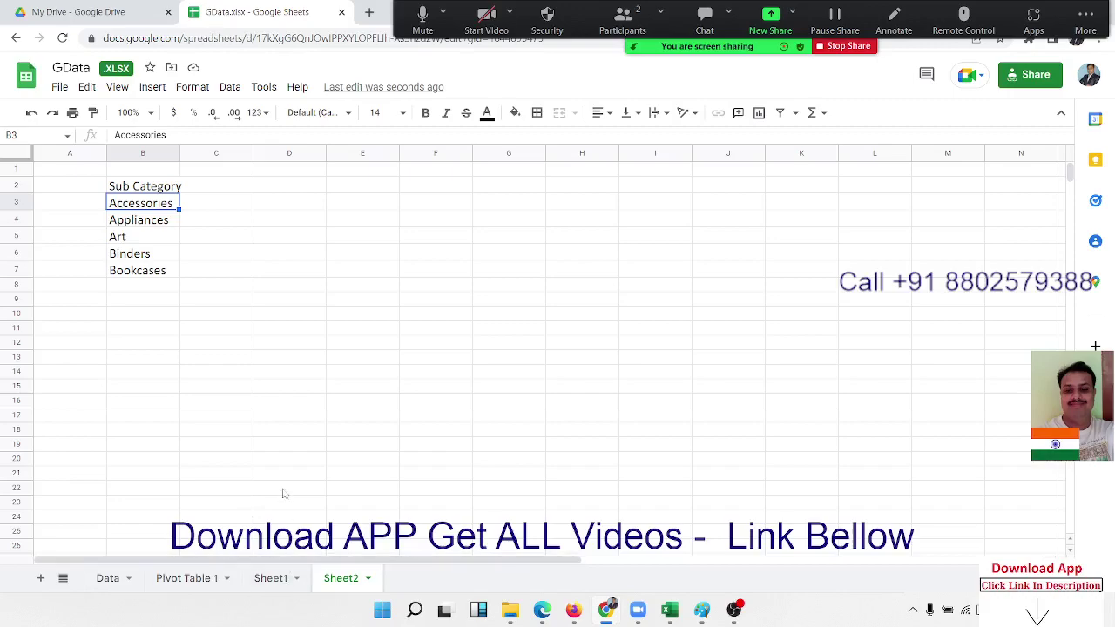
- Paste the bookcase picture at O9 on Sheet1 and align it under the Bookcases heading
click(271, 582)
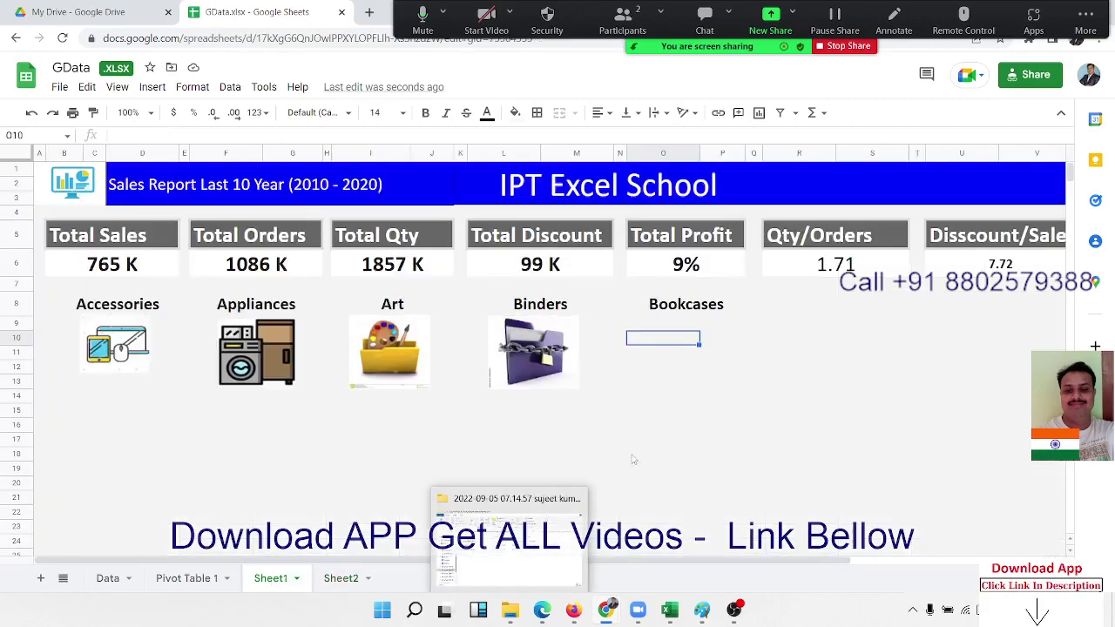
click(687, 326)
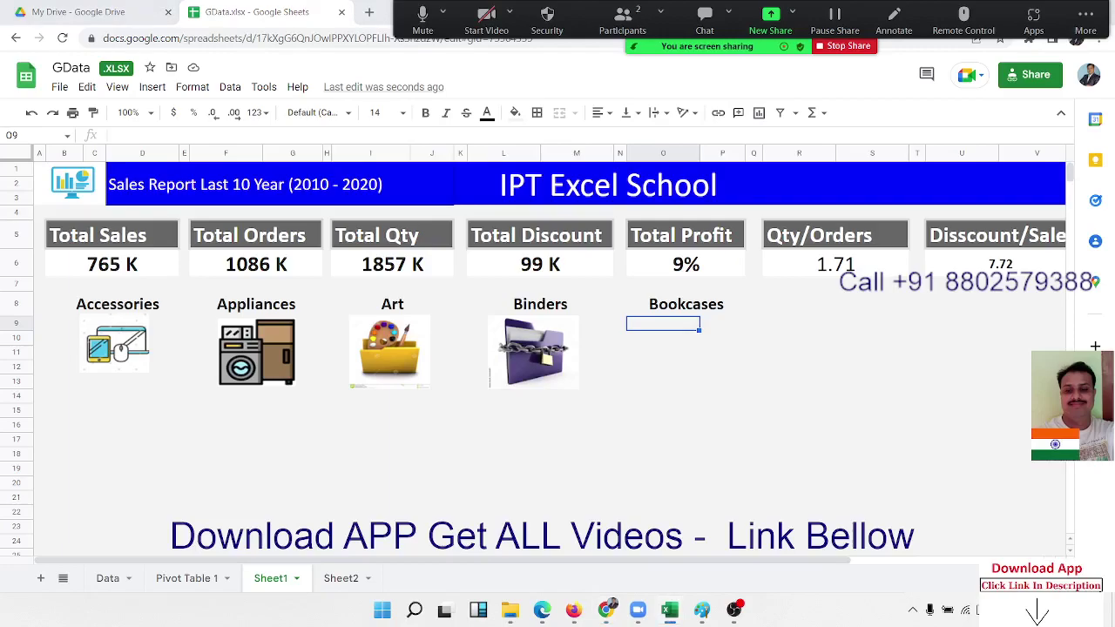
click(672, 379)
click(659, 320)
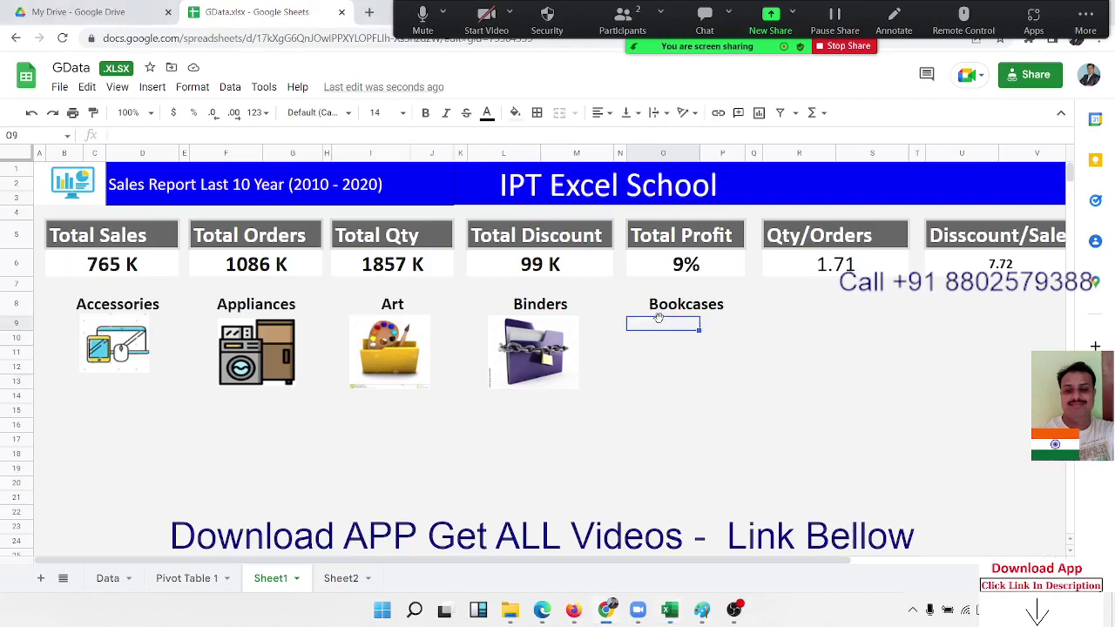
key(ctrl+v)
drag(679, 340, 688, 337)
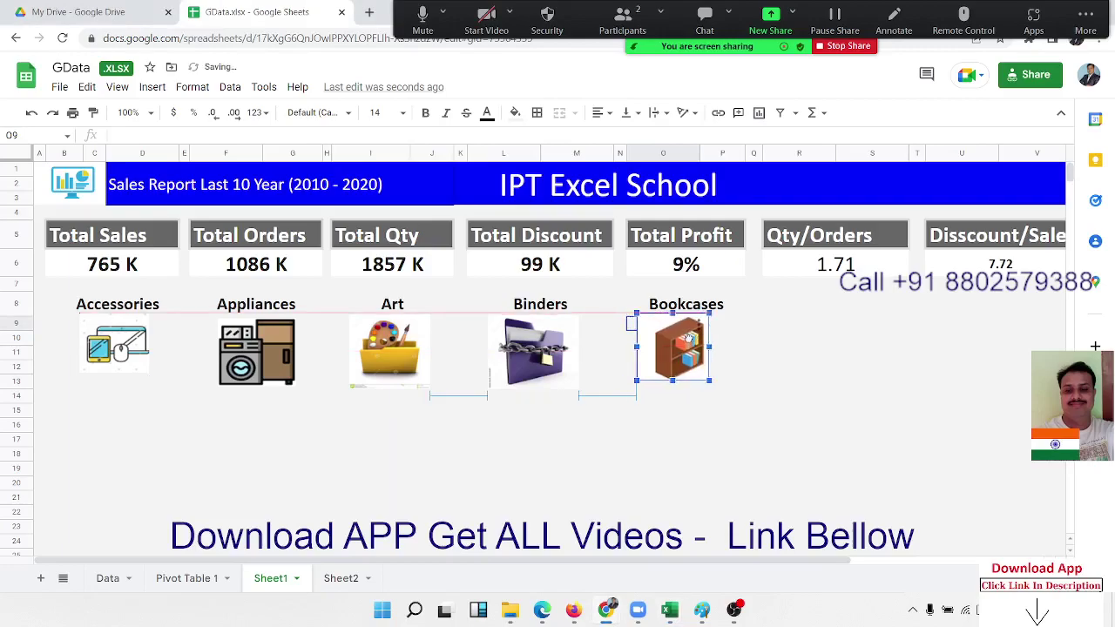
click(787, 327)
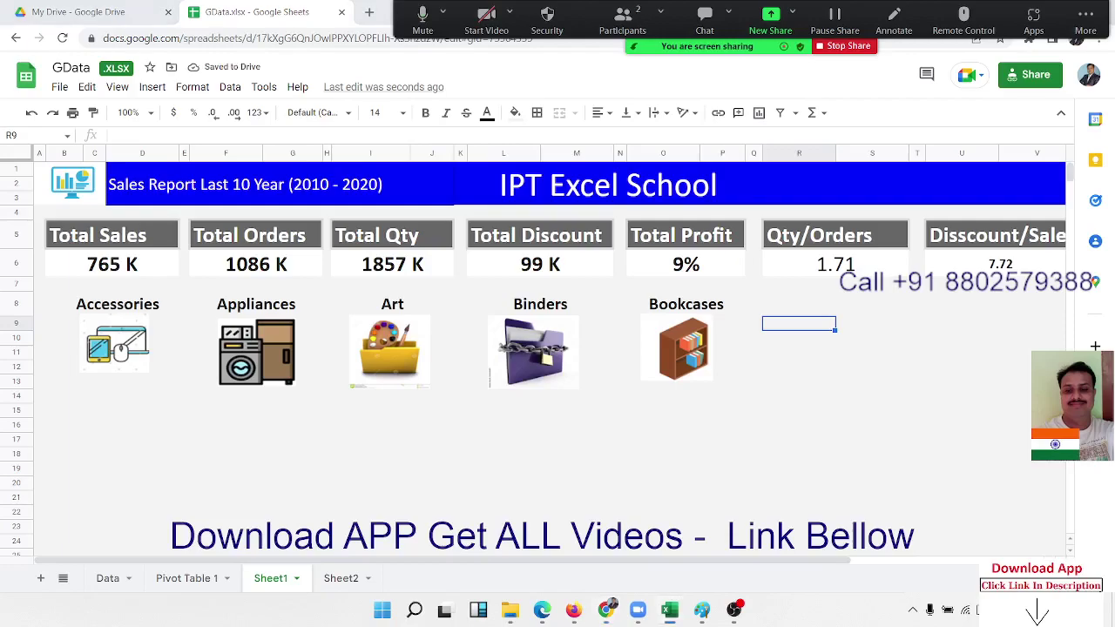
- Copy the Bookcases heading cell into R8
click(706, 304)
key(ctrl+c)
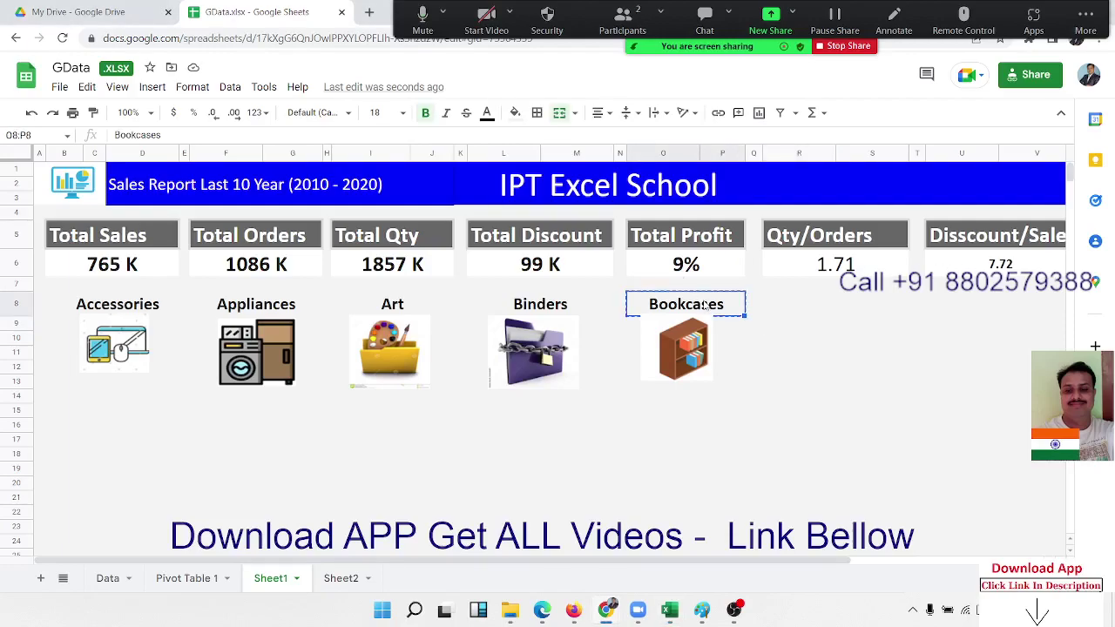
key(Right)
key(Right)
key(ctrl+v)
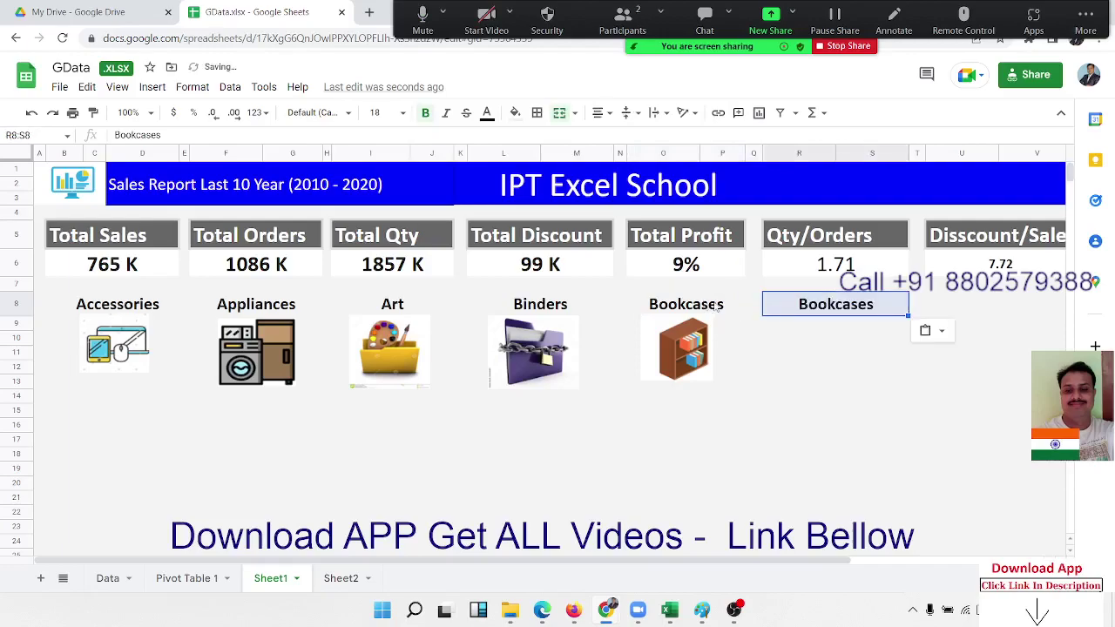
- Inspect the formulas behind the Total Qty, Total Orders and Total Sales KPI values
click(389, 270)
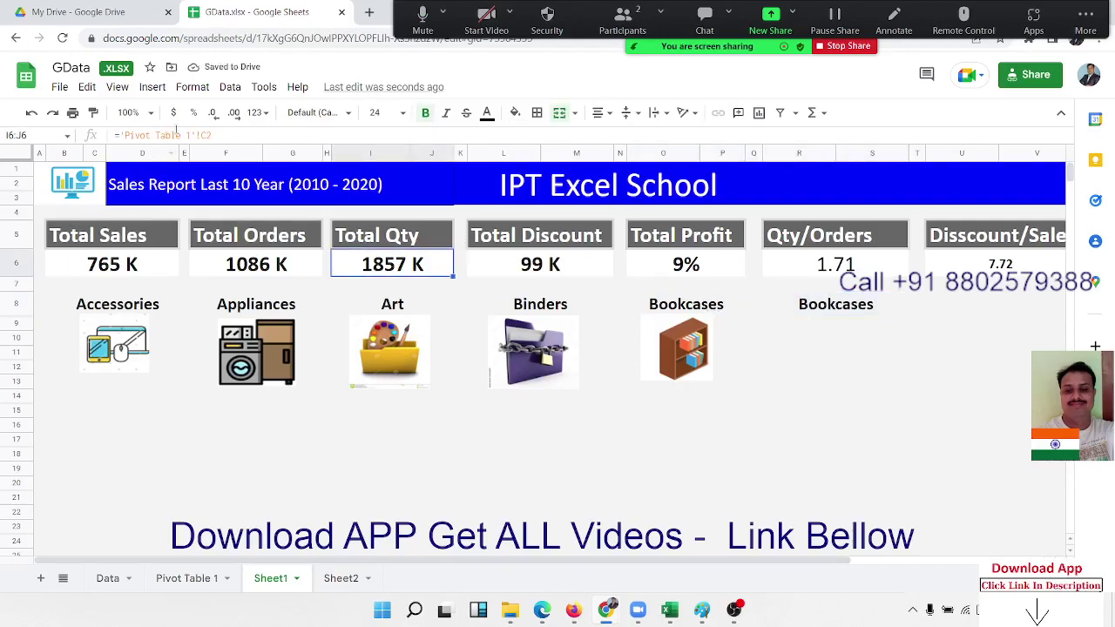
click(256, 258)
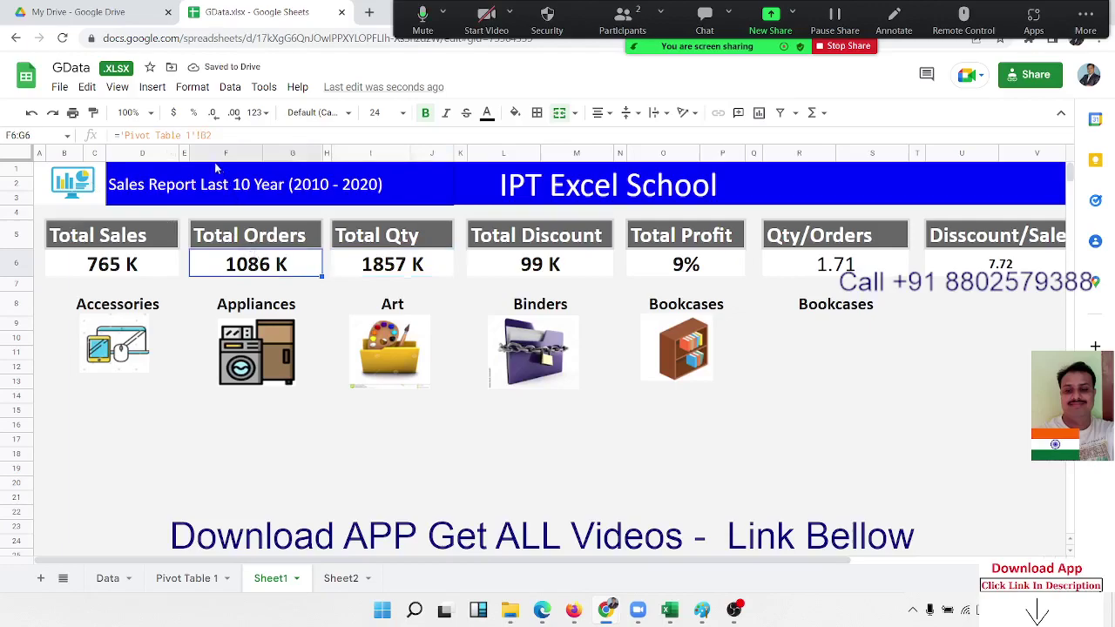
click(145, 265)
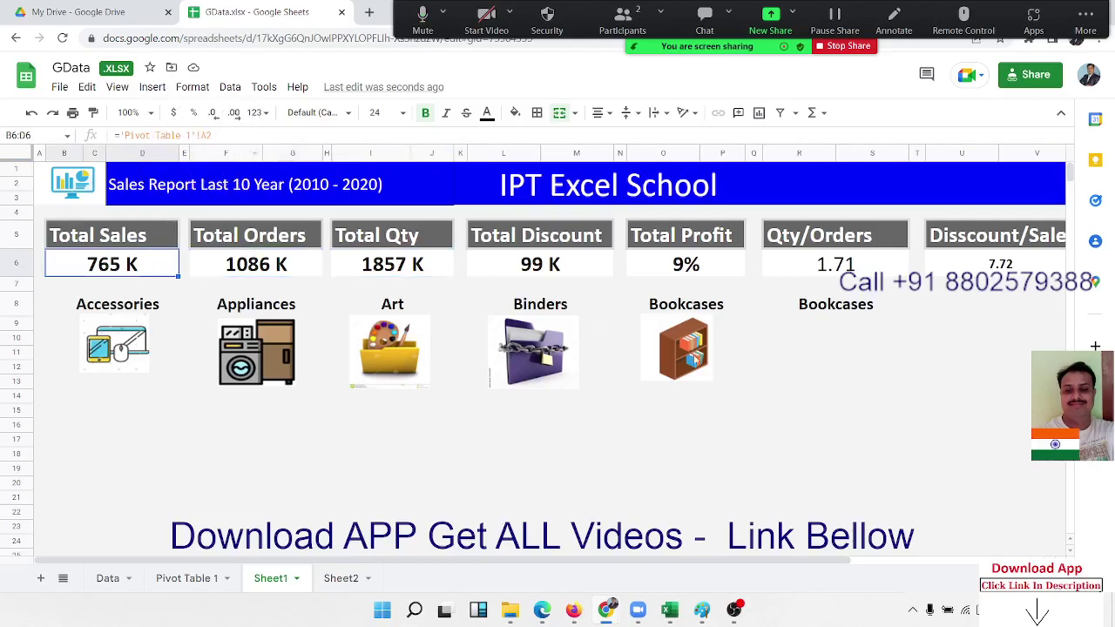
click(876, 353)
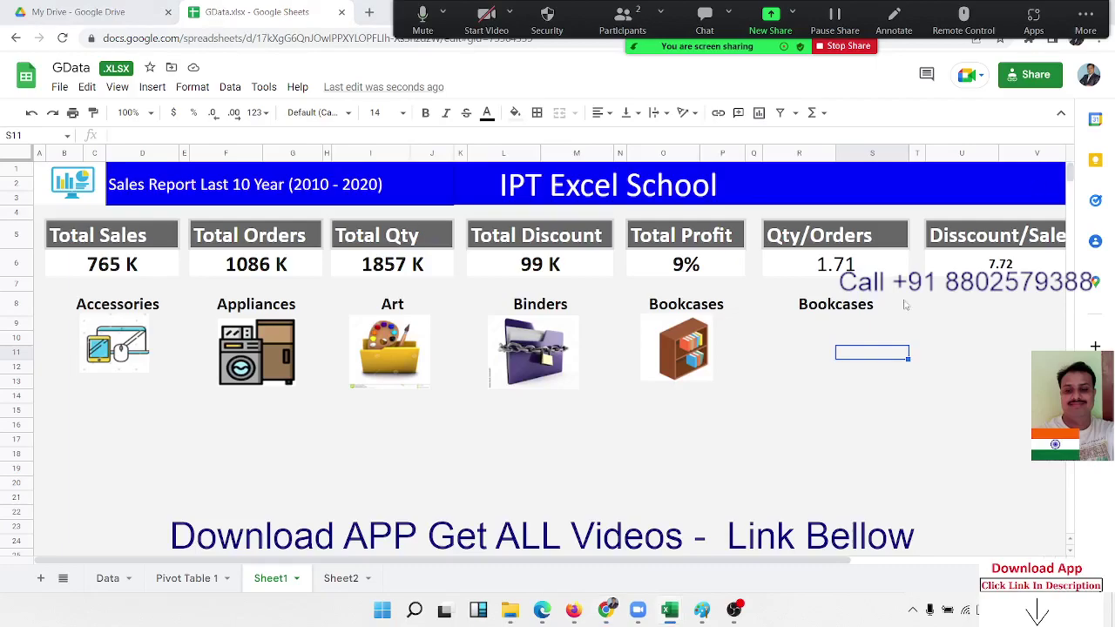
- Rename the R8 heading to 'Office Supplies' and position its picture beneath it
click(810, 305)
double_click(835, 304)
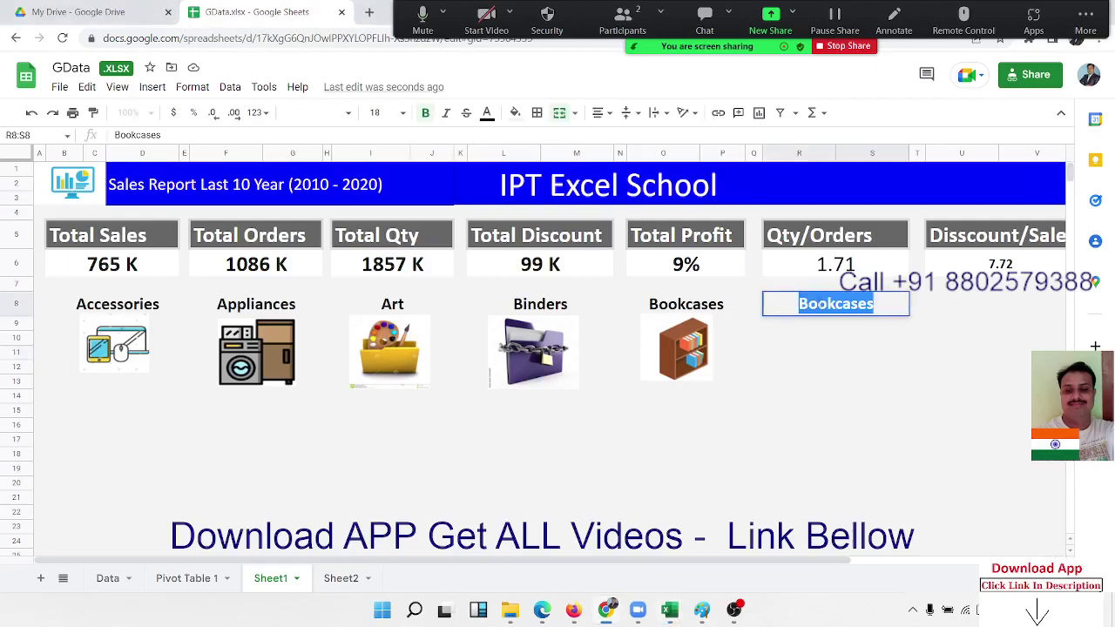
text(Office Supplies)
key(Return)
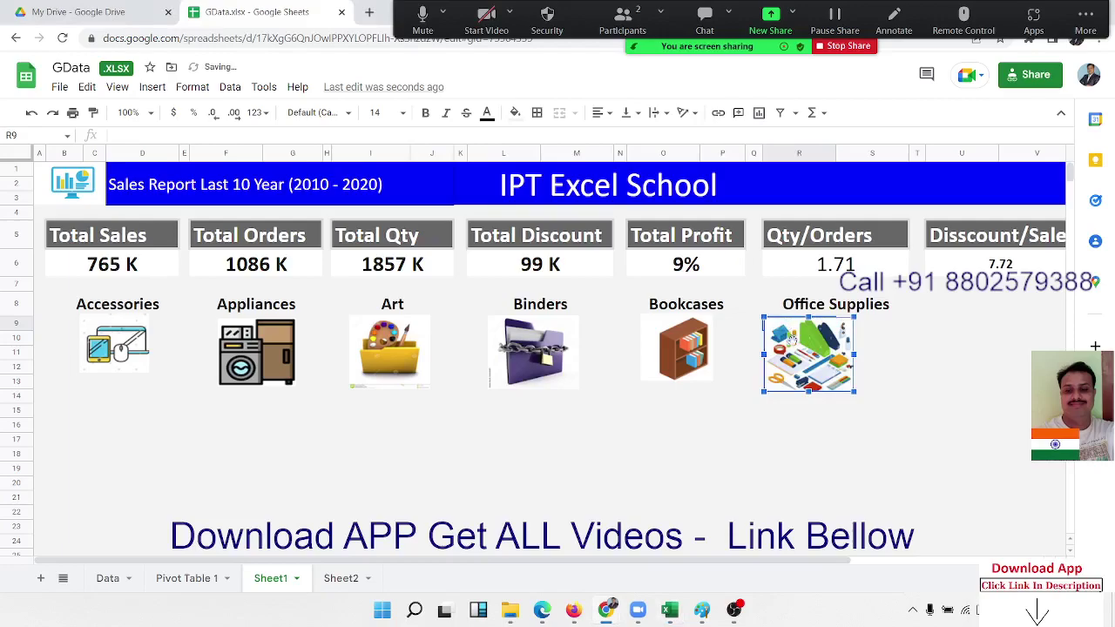
drag(788, 326, 821, 345)
click(899, 373)
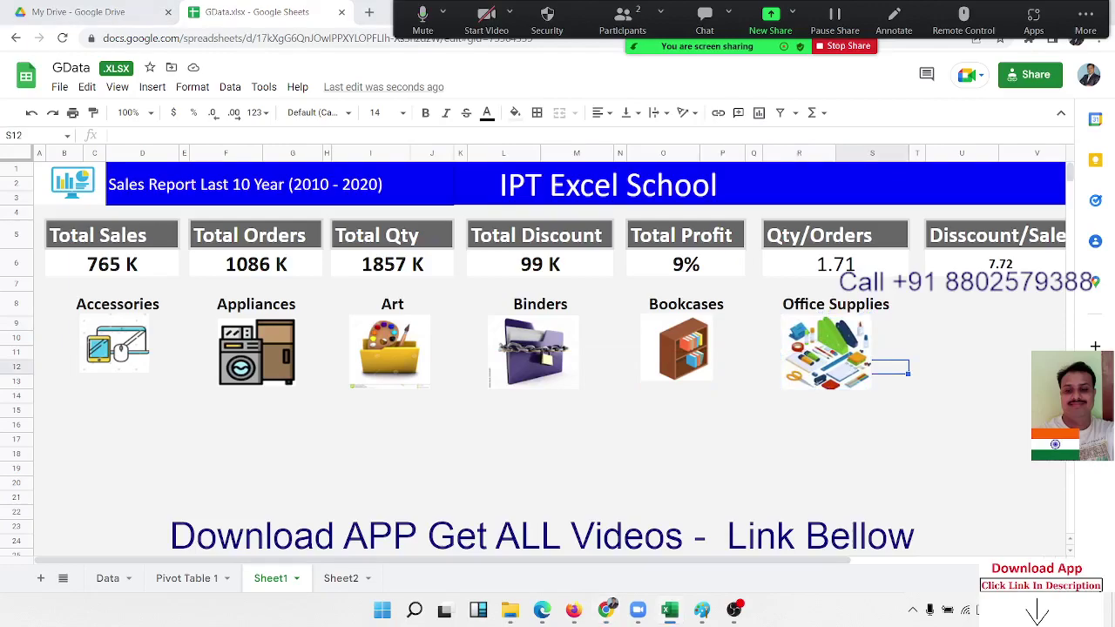
- Copy the Office Supplies heading into U8
click(847, 312)
triple_click(847, 312)
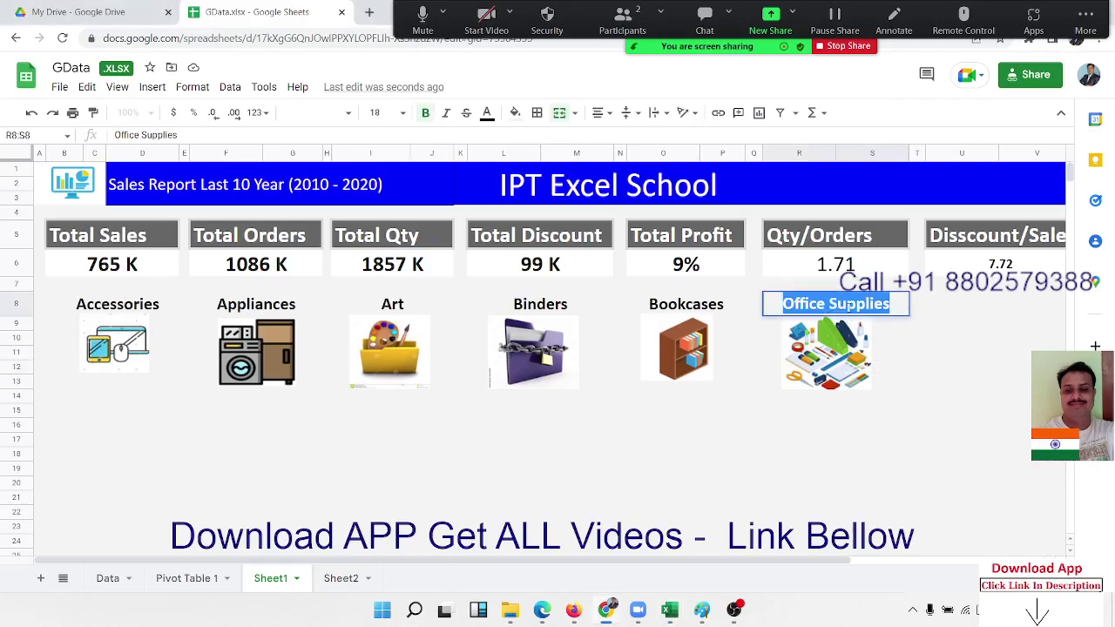
click(945, 318)
click(908, 307)
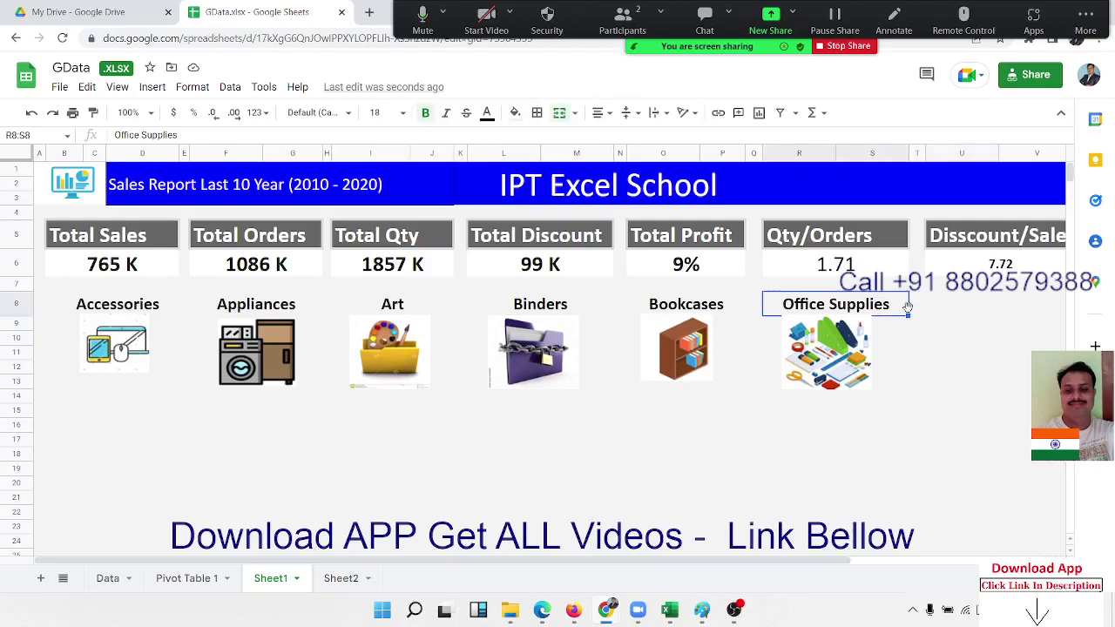
key(ctrl+c)
key(Right)
key(Right)
key(ctrl+v)
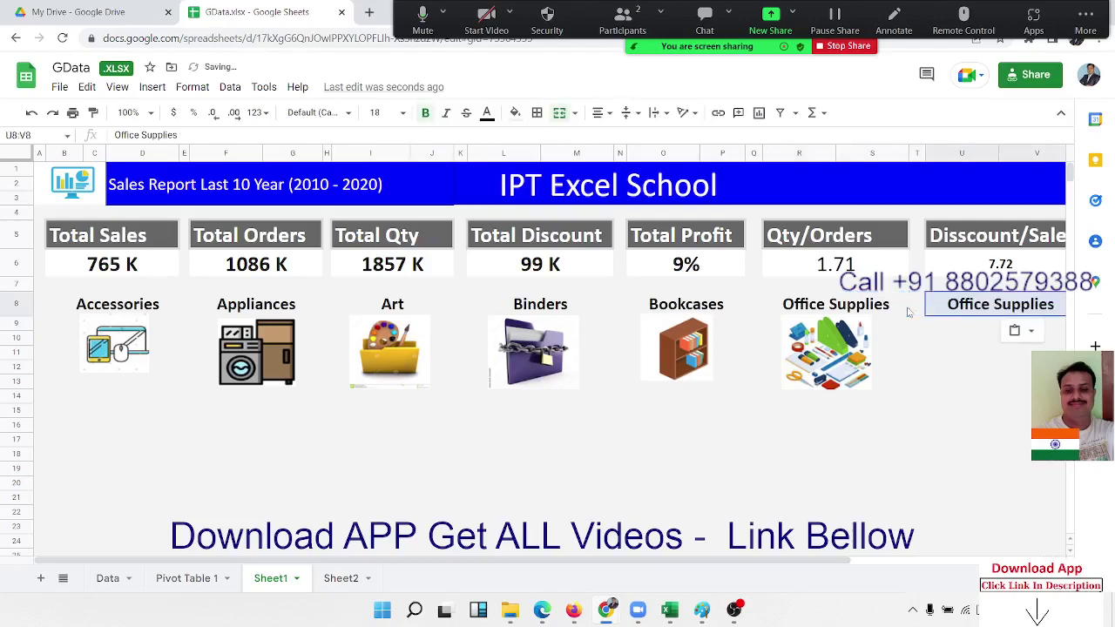
key(Right)
key(Down)
key(Down)
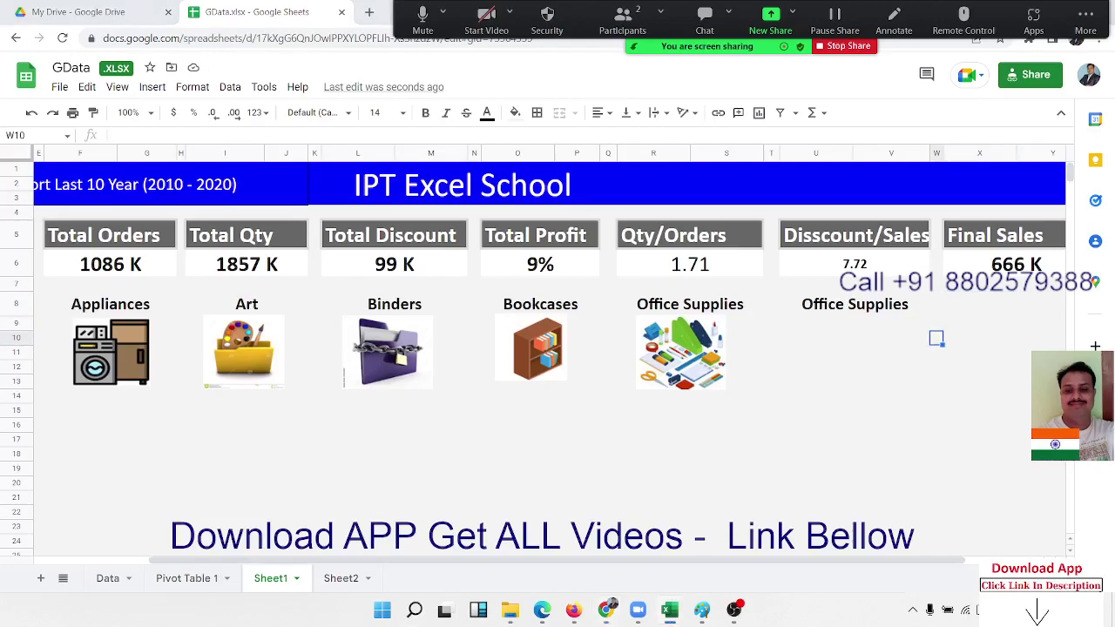
- Clear the U8 heading text and place the Technology icons picture beneath it
click(856, 309)
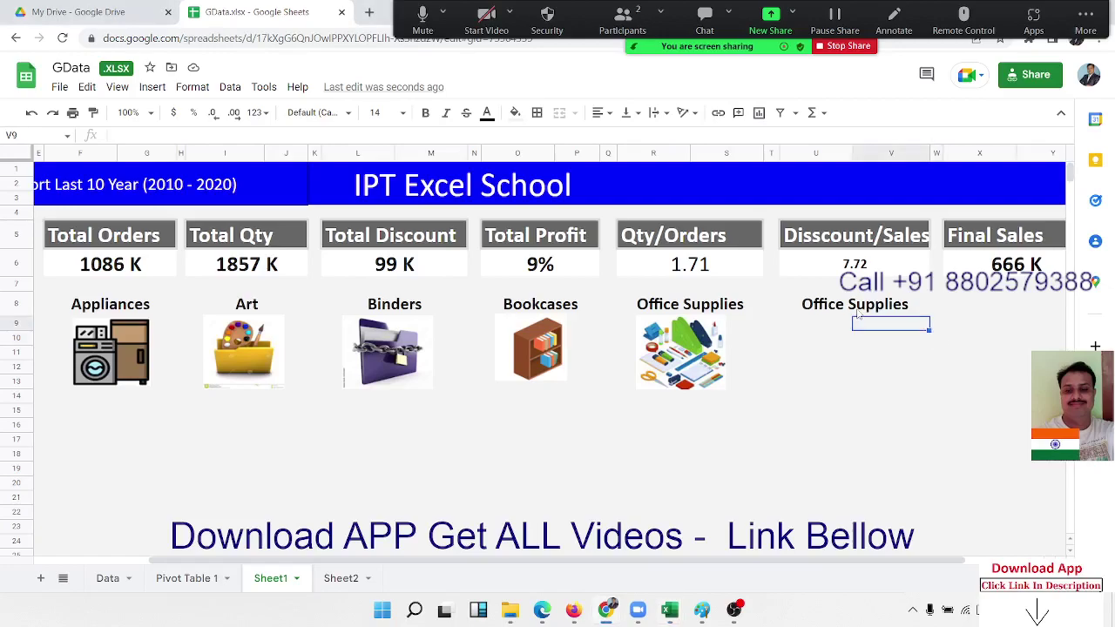
key(Delete)
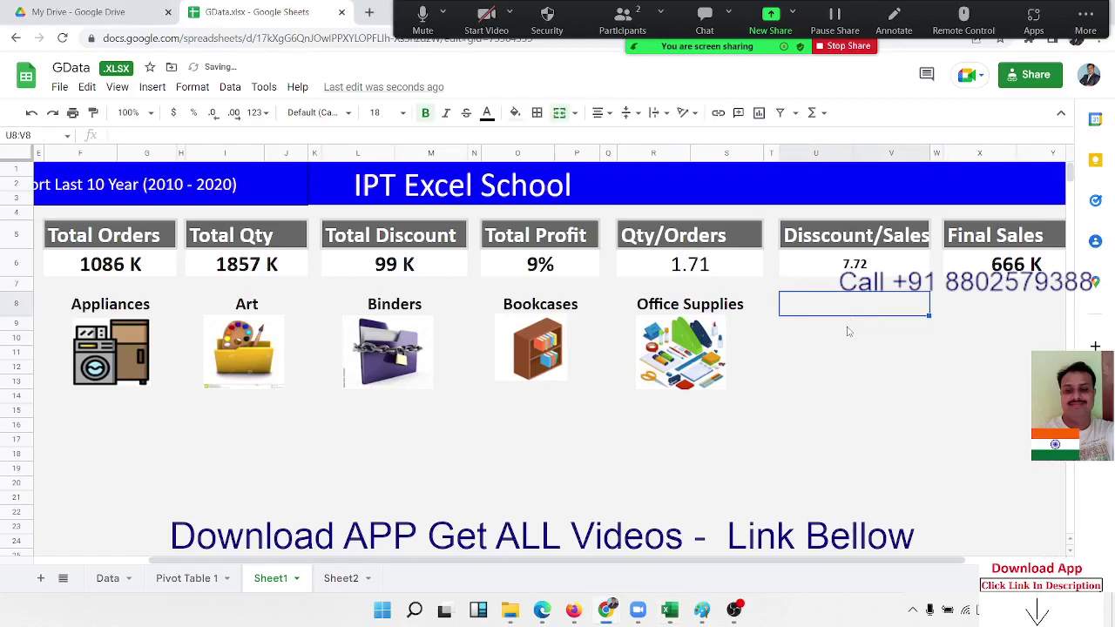
key(ctrl+v)
drag(849, 331, 871, 349)
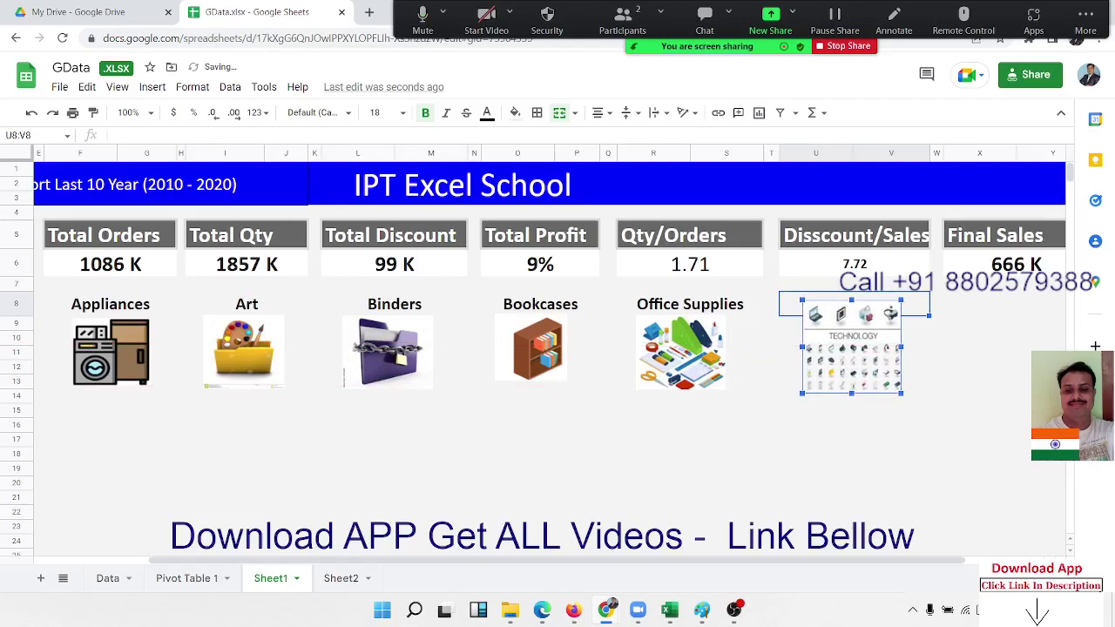
double_click(871, 349)
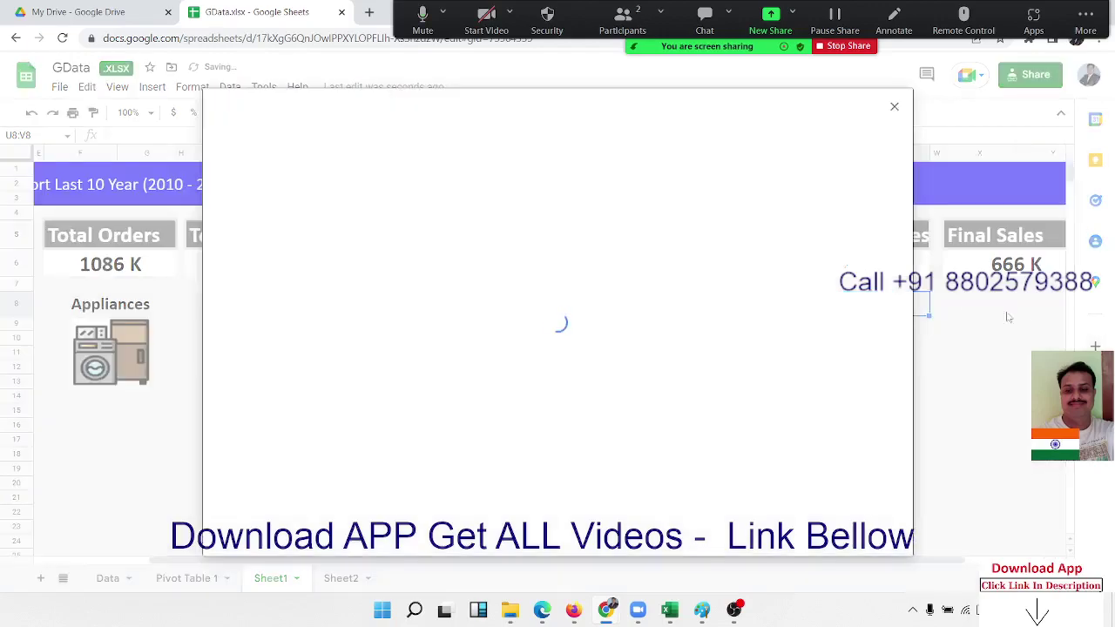
click(895, 110)
click(936, 307)
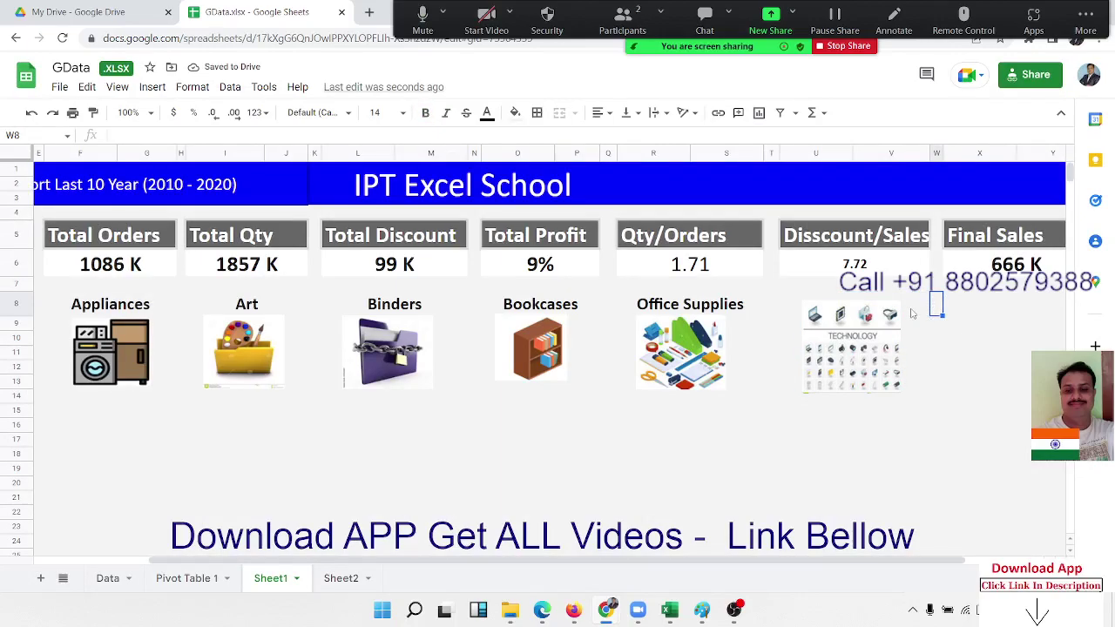
- Copy the empty heading cells U8:W8 to X8 as a blank heading slot
drag(912, 313, 927, 305)
key(ctrl+c)
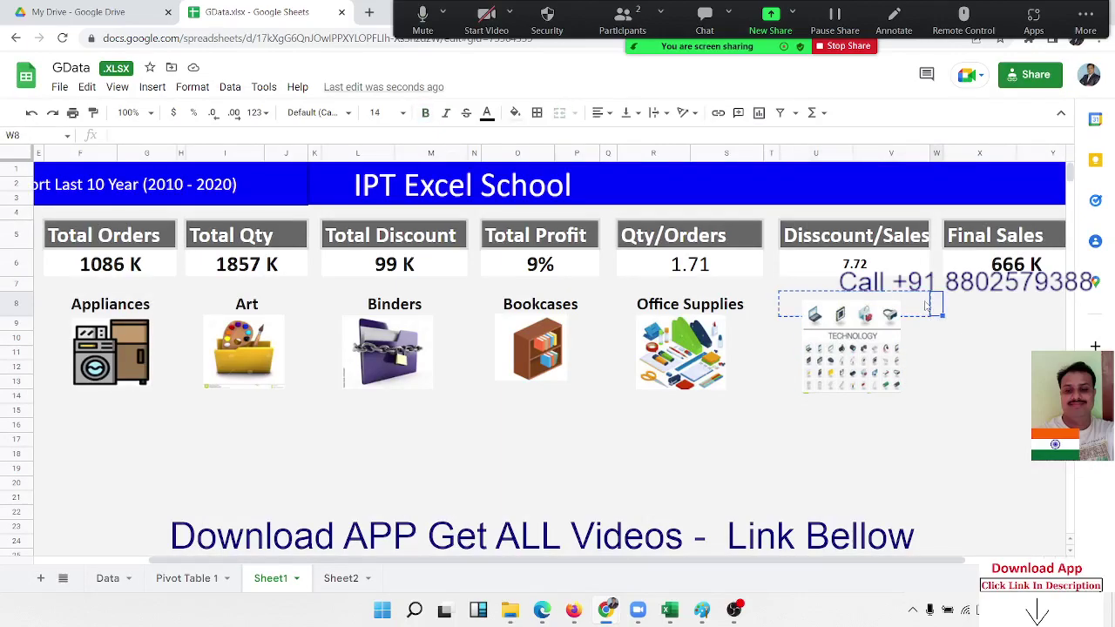
key(Right)
key(ctrl+v)
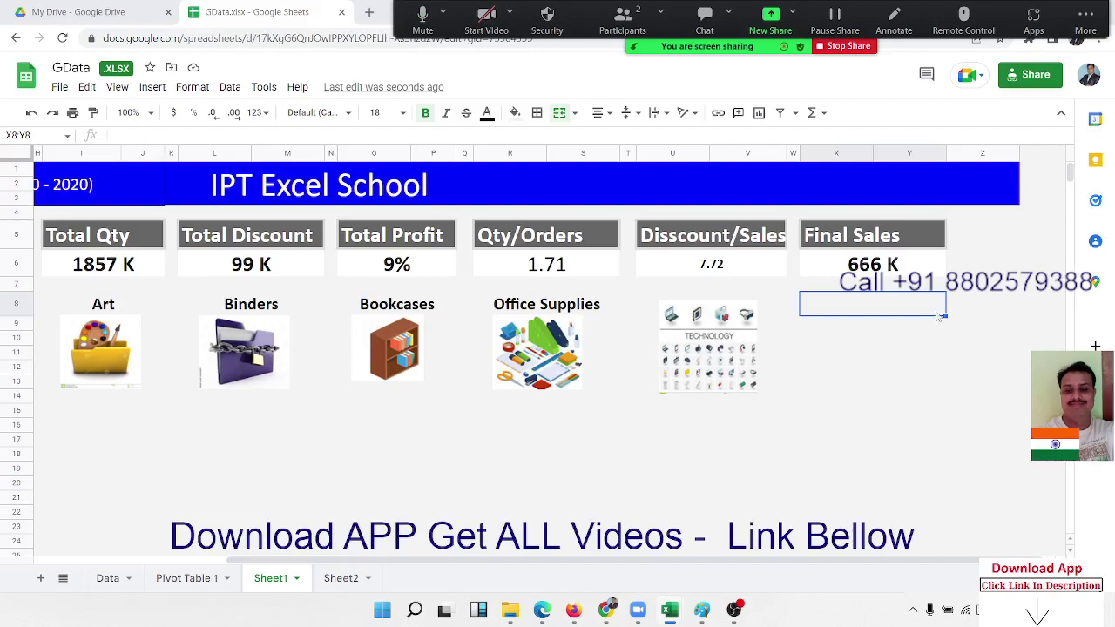
- Enter the heading 'Furnitures' in merged cell X8:Y8
double_click(911, 307)
text(Furnitures)
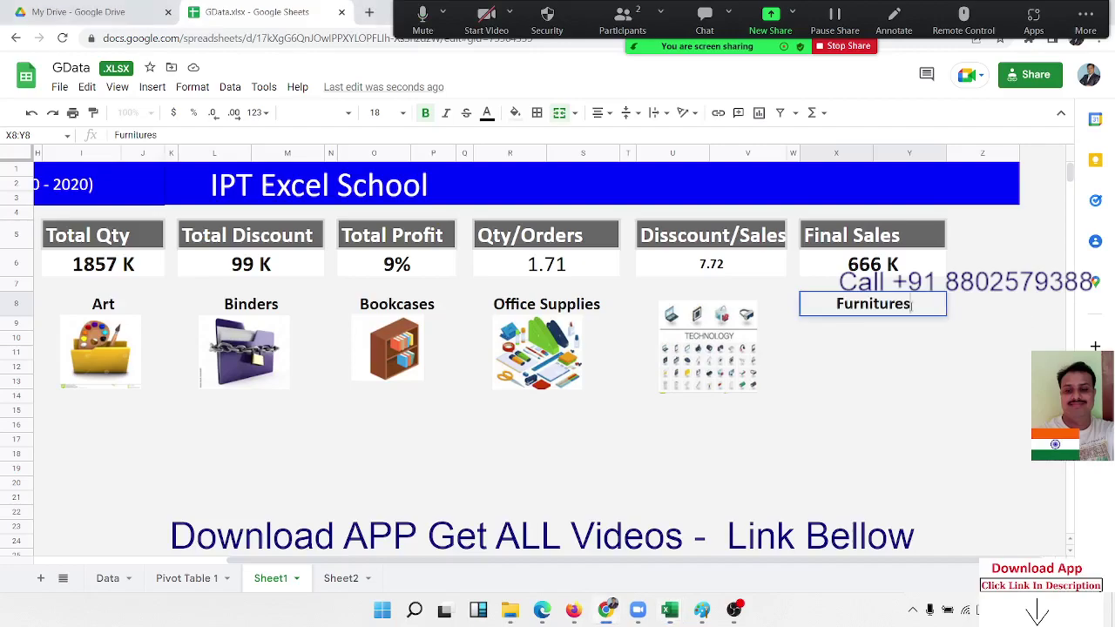
key(Return)
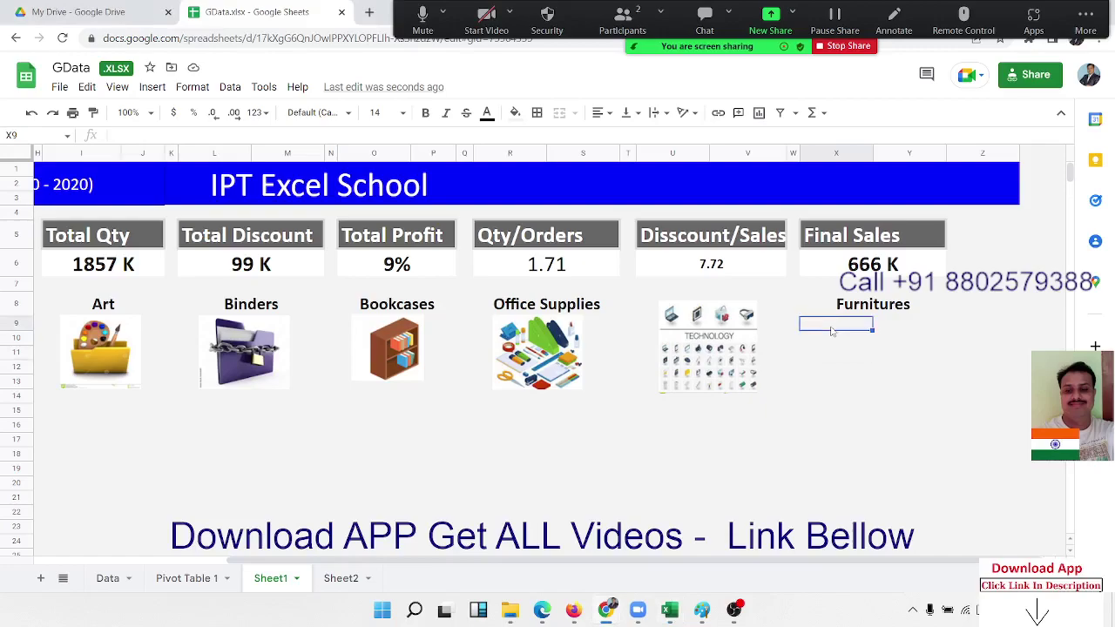
- Try pasting into X9 and merged cell X10:Y10 beneath Furnitures, checking the paste options
key(ctrl+v)
click(856, 350)
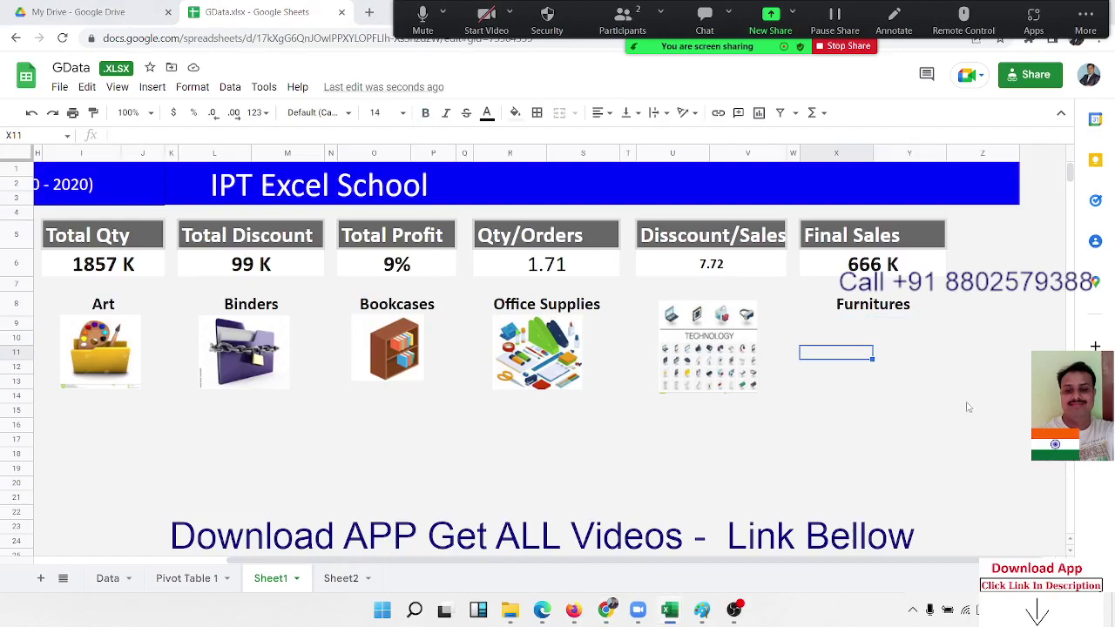
click(849, 339)
key(ctrl+v)
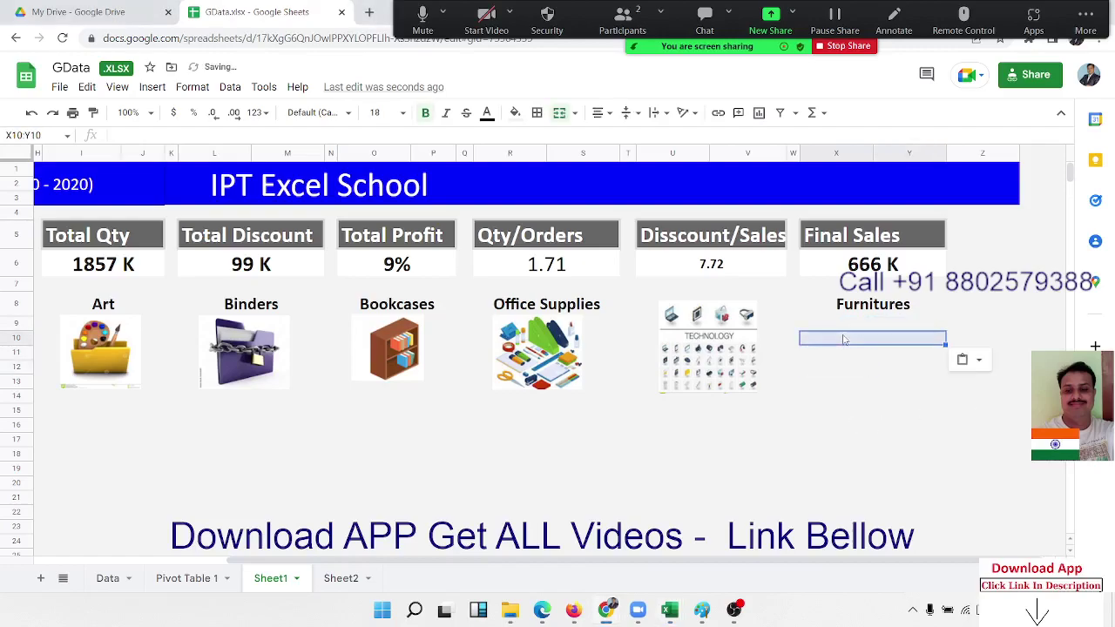
click(866, 385)
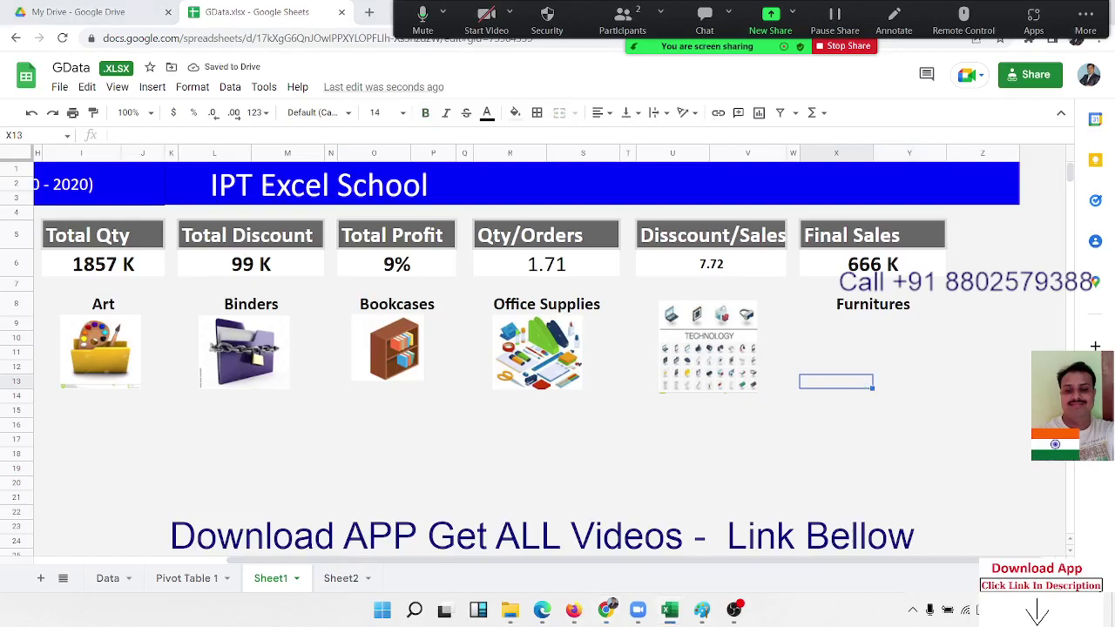
click(856, 334)
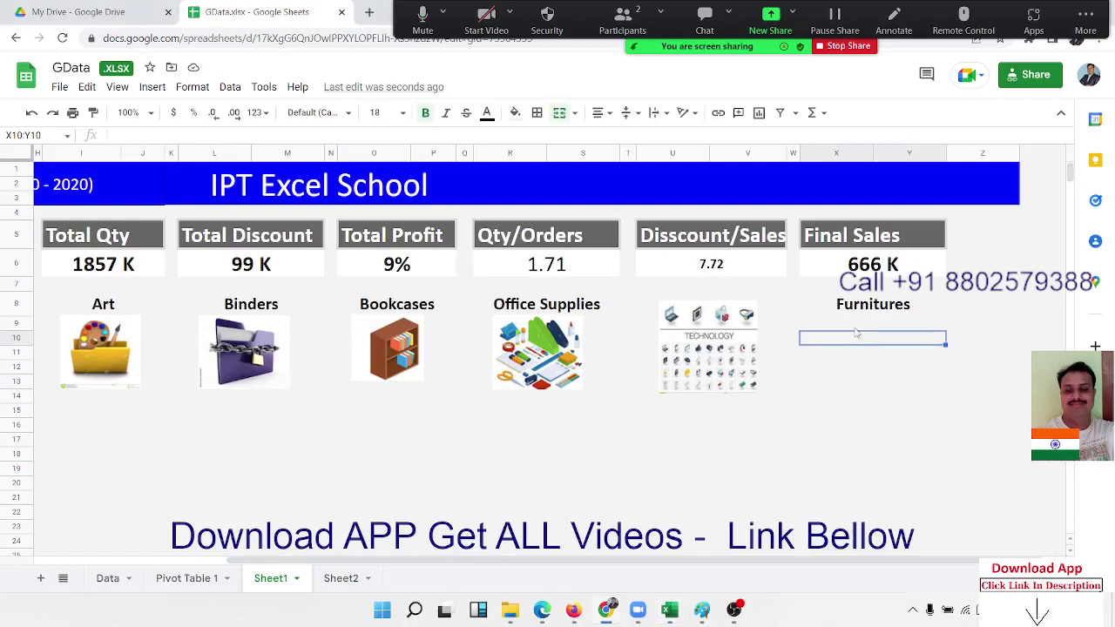
key(ctrl+v)
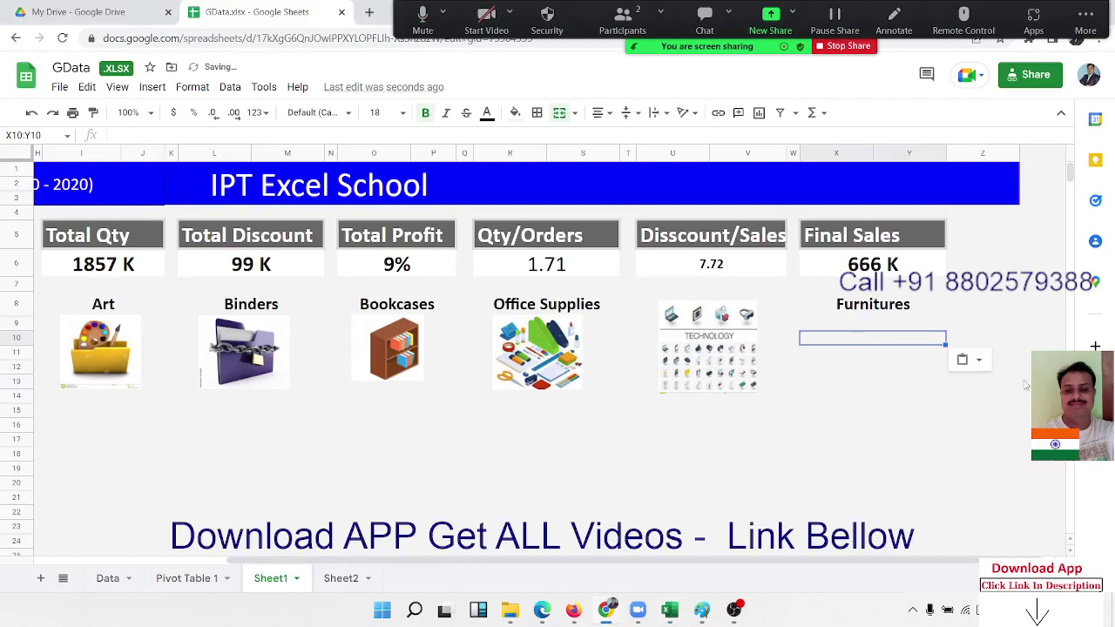
click(967, 359)
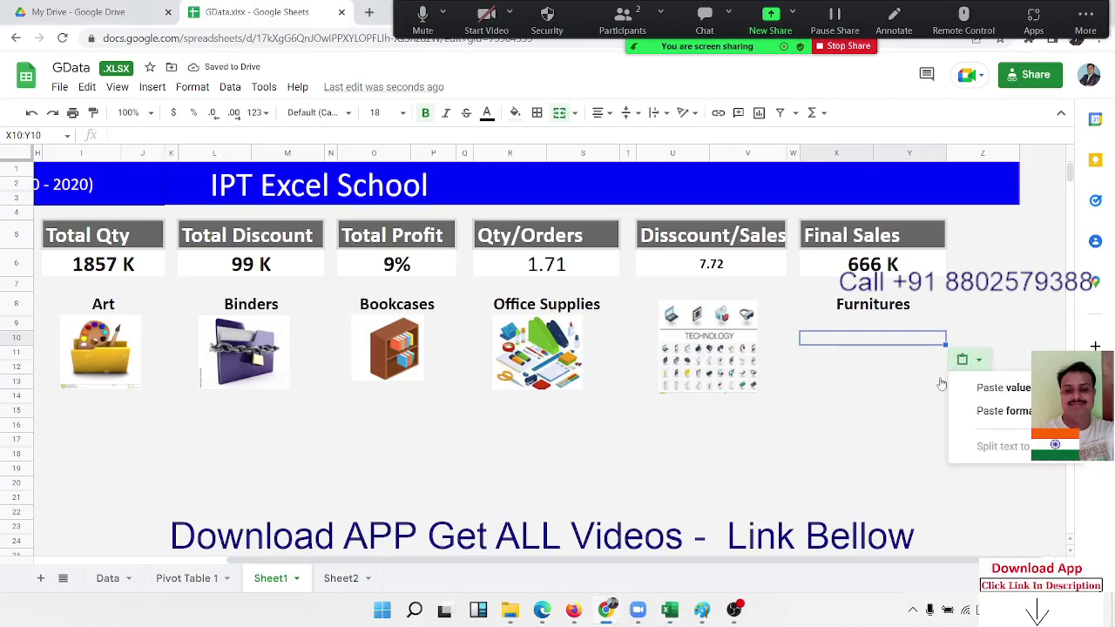
click(878, 416)
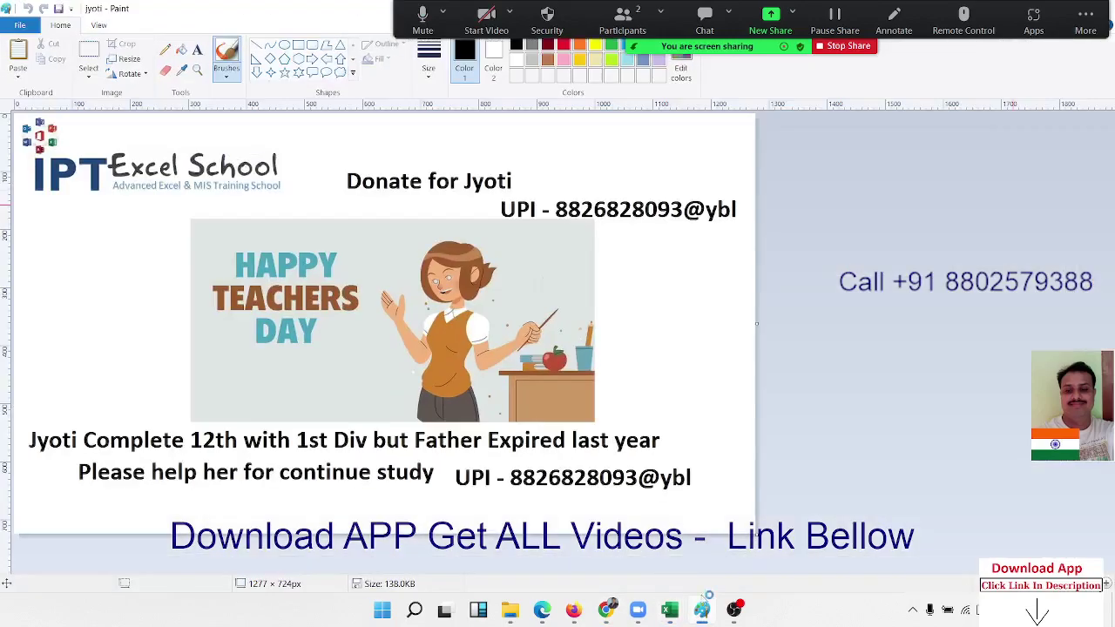
- Check the chair image on a new Paint canvas, then paste it under Furnitures
click(702, 609)
key(ctrl+n)
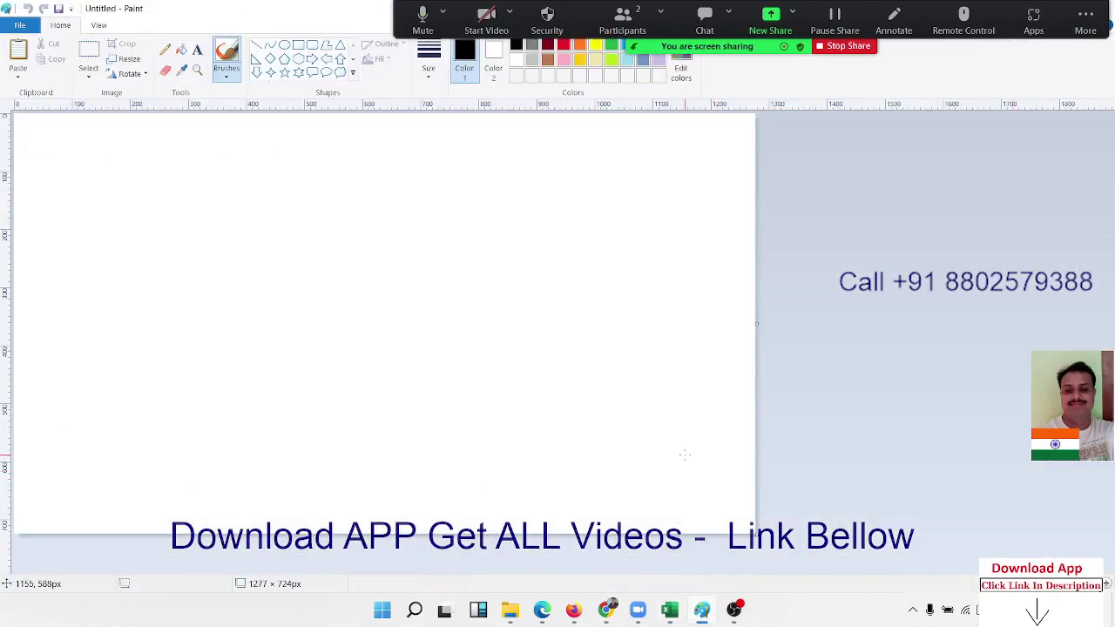
key(ctrl+v)
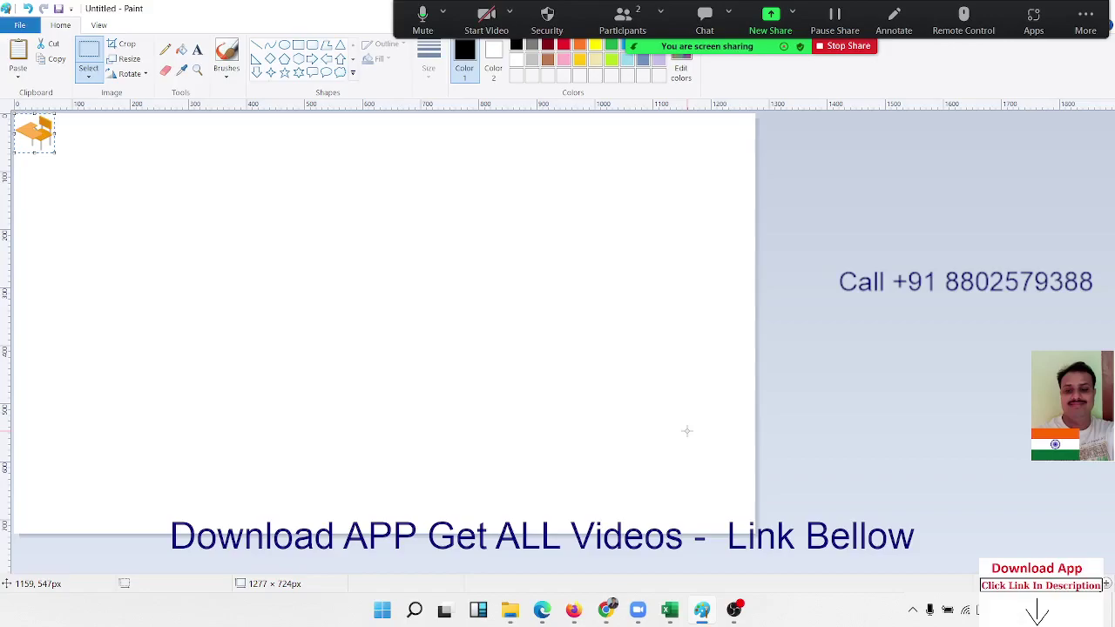
key(alt+Tab)
key(alt+Tab)
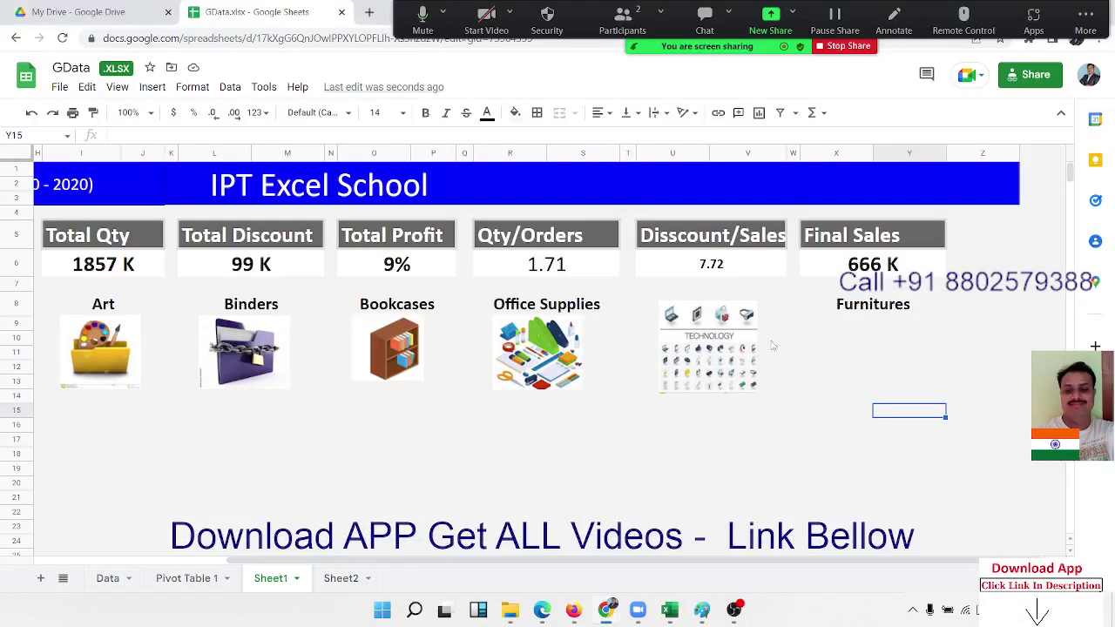
click(858, 340)
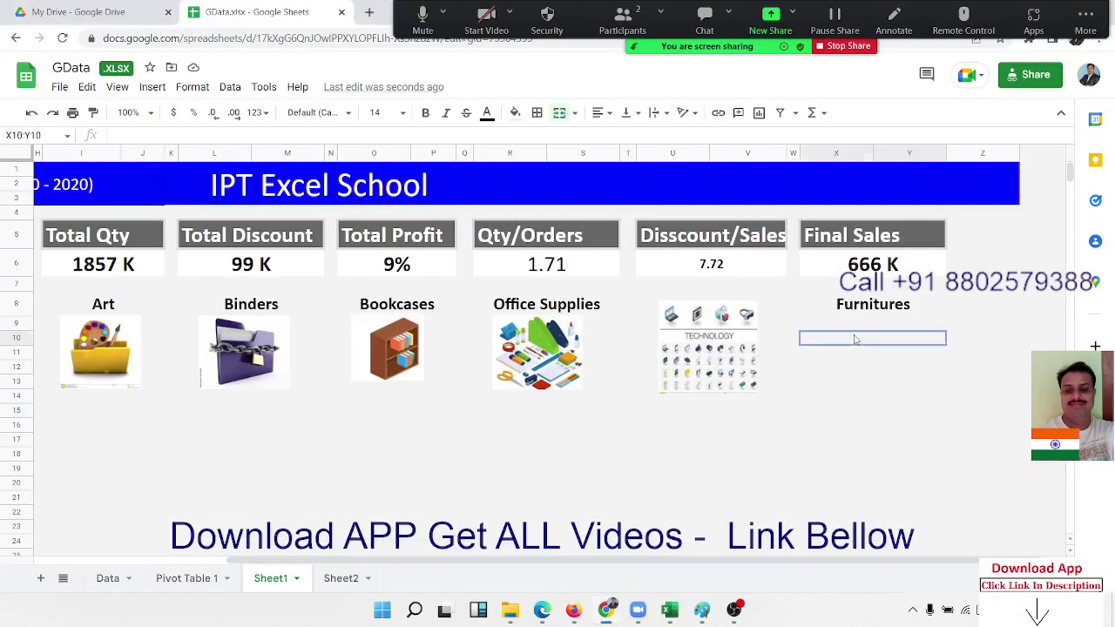
key(ctrl+v)
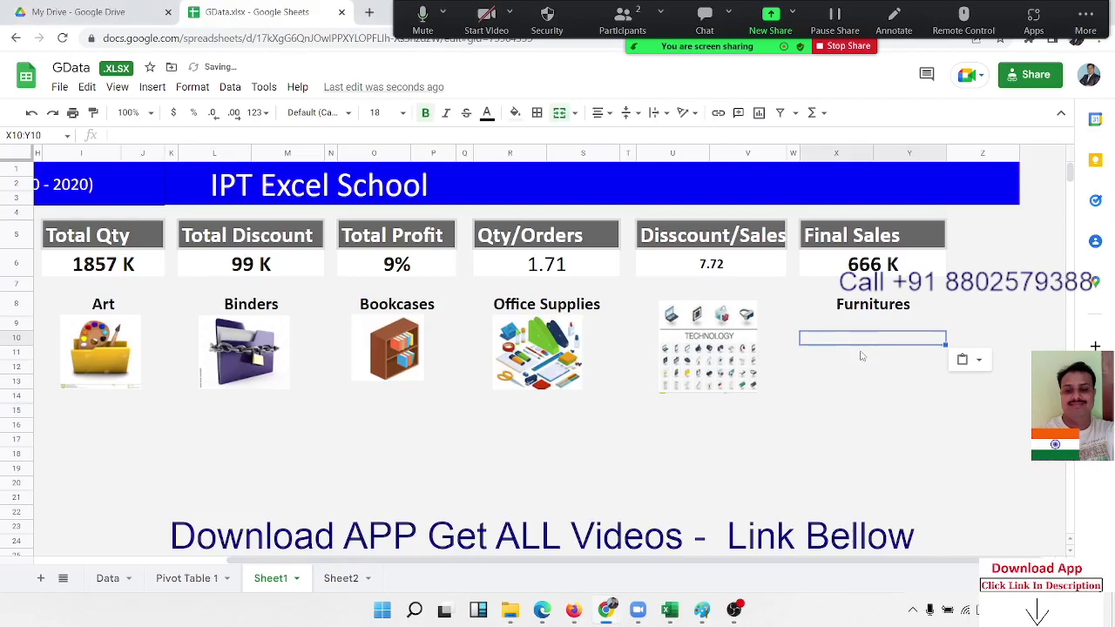
- Select the rectangle around the chair on the Paint canvas, then return to the GData spreadsheet
key(alt+Tab)
key(alt+Tab)
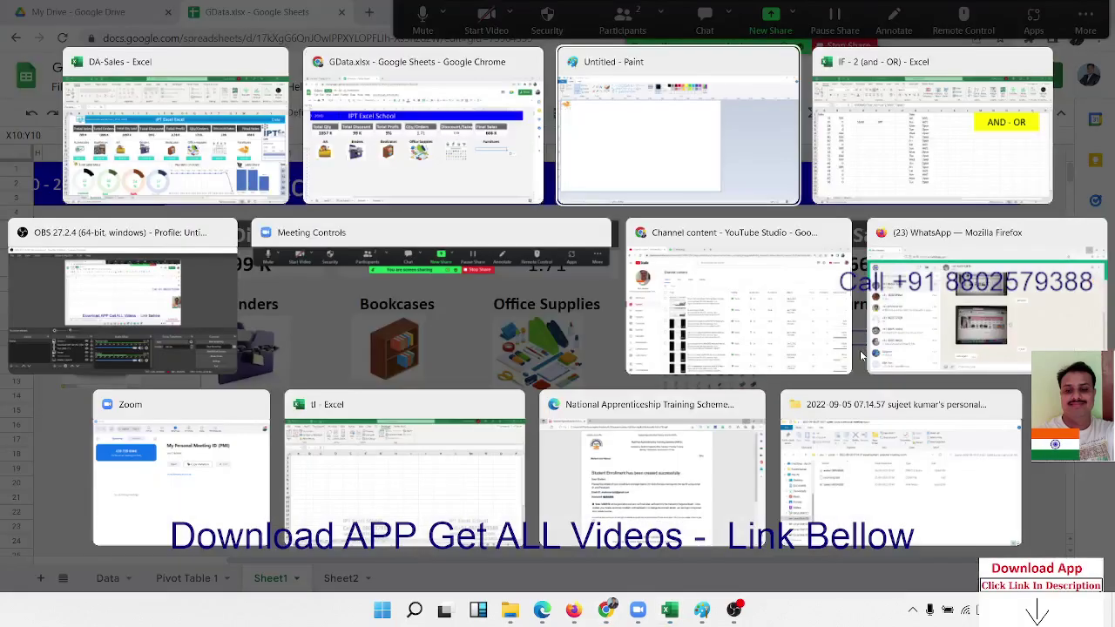
drag(431, 217, 422, 215)
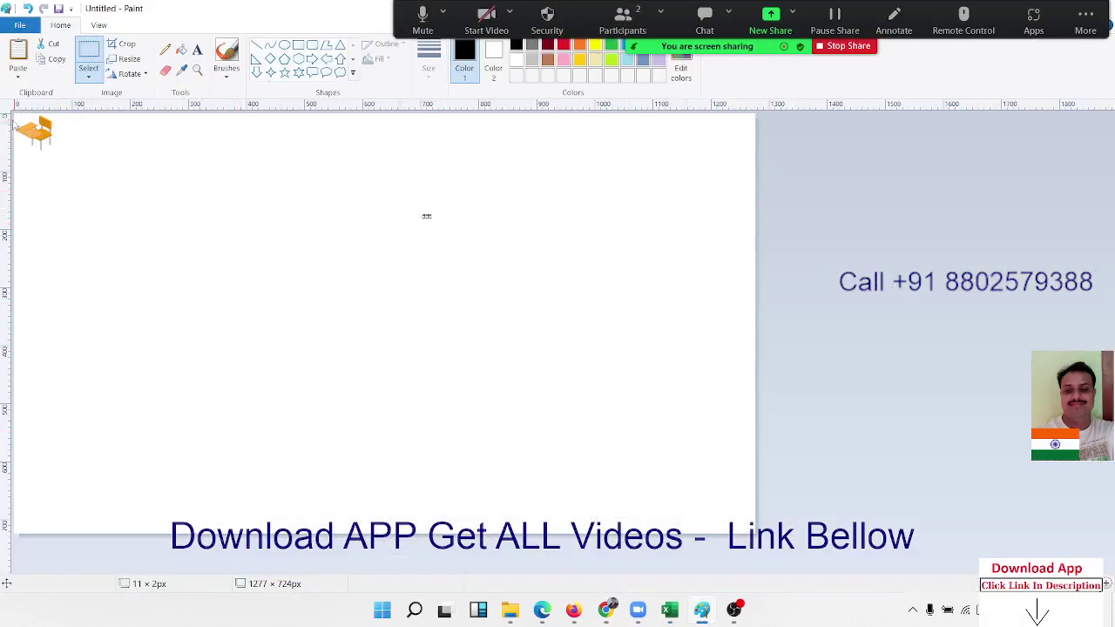
drag(13, 115, 68, 152)
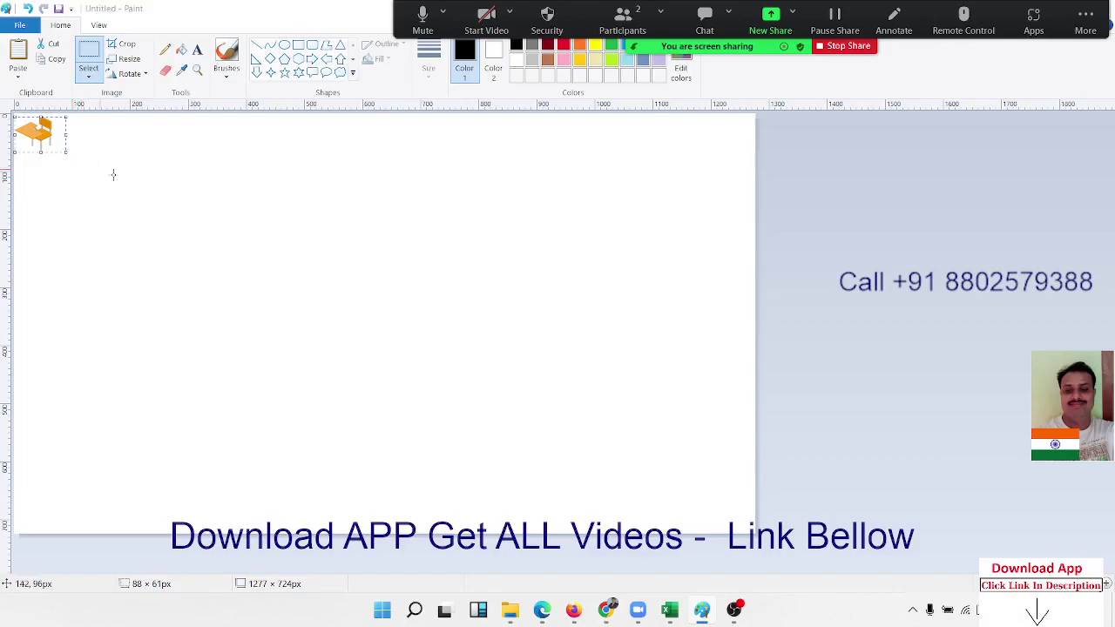
key(alt+Tab)
key(Tab)
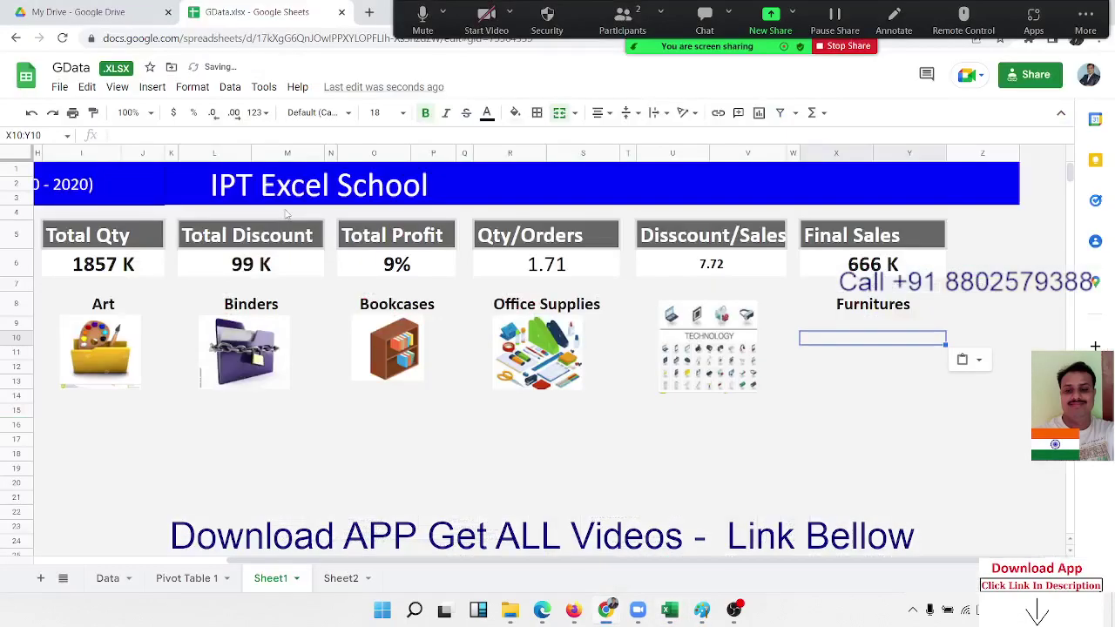
- Review the Paste special choices, then paste the chair picture into merged cell X9:Y9
click(911, 325)
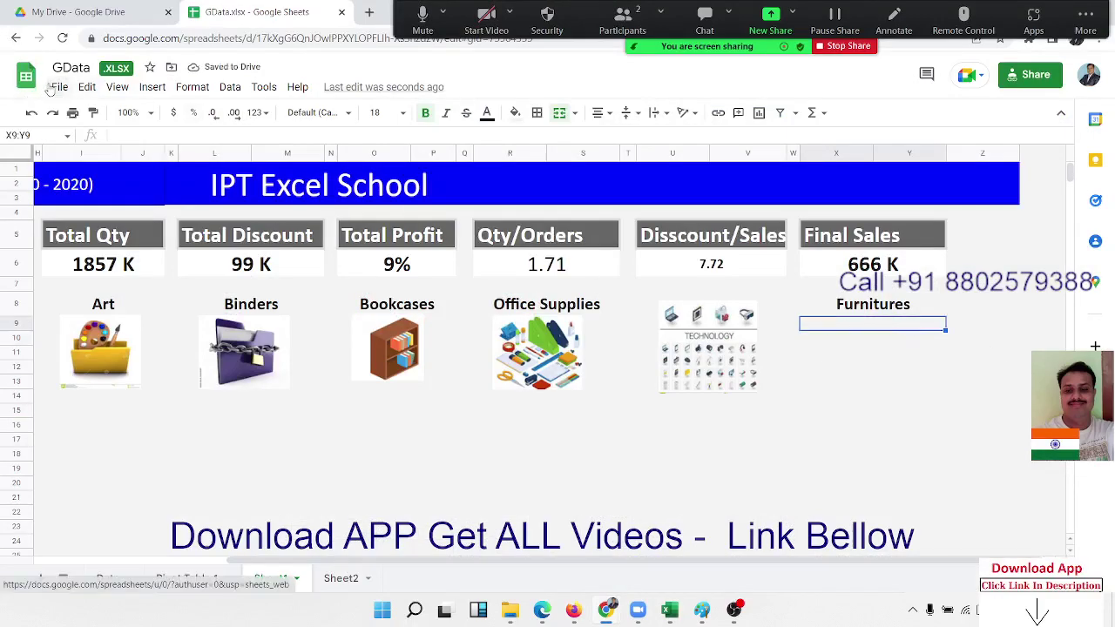
click(86, 87)
mouse_move(137, 237)
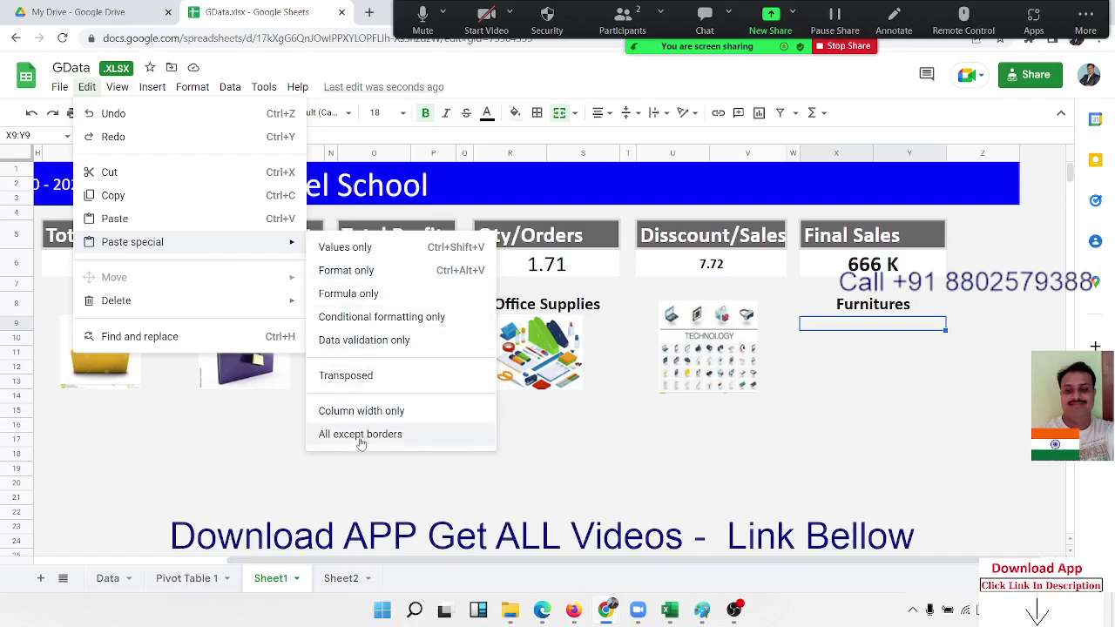
click(878, 355)
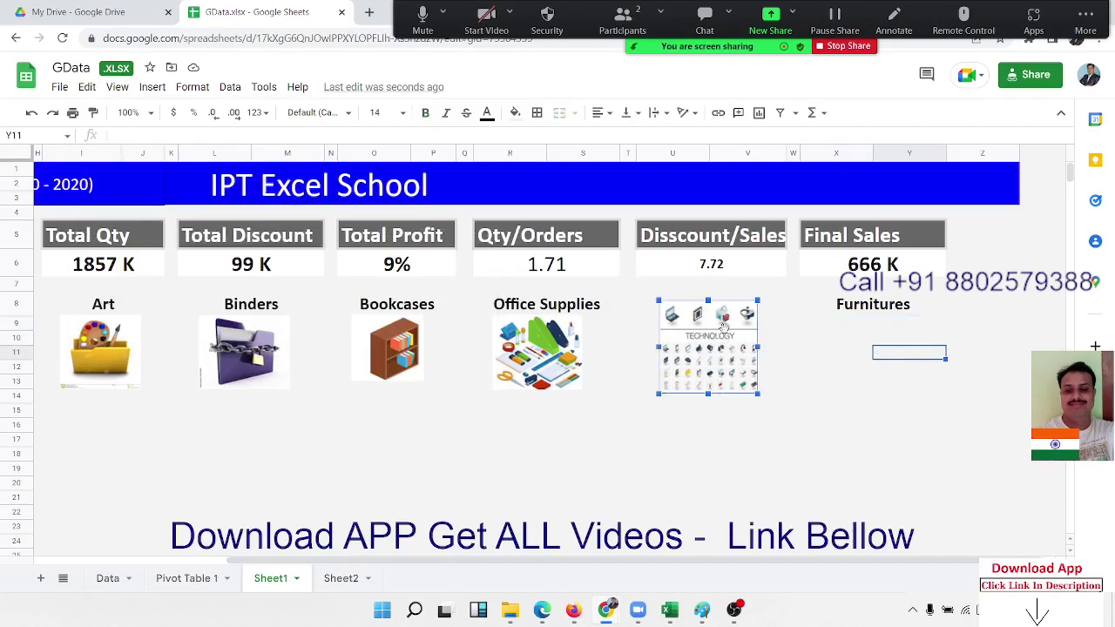
click(842, 325)
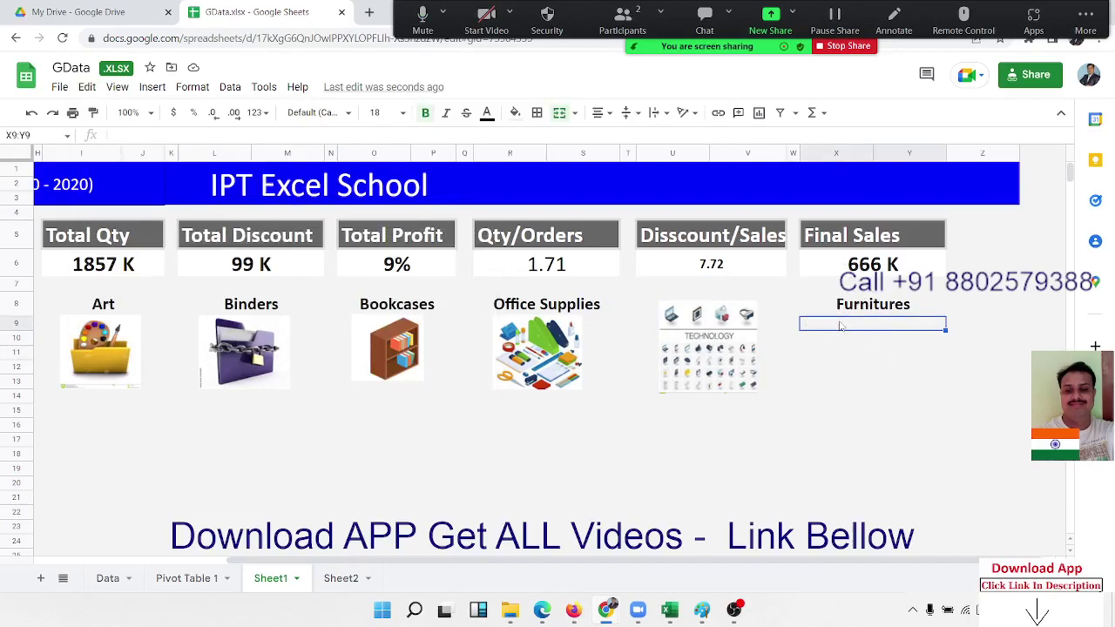
key(ctrl+v)
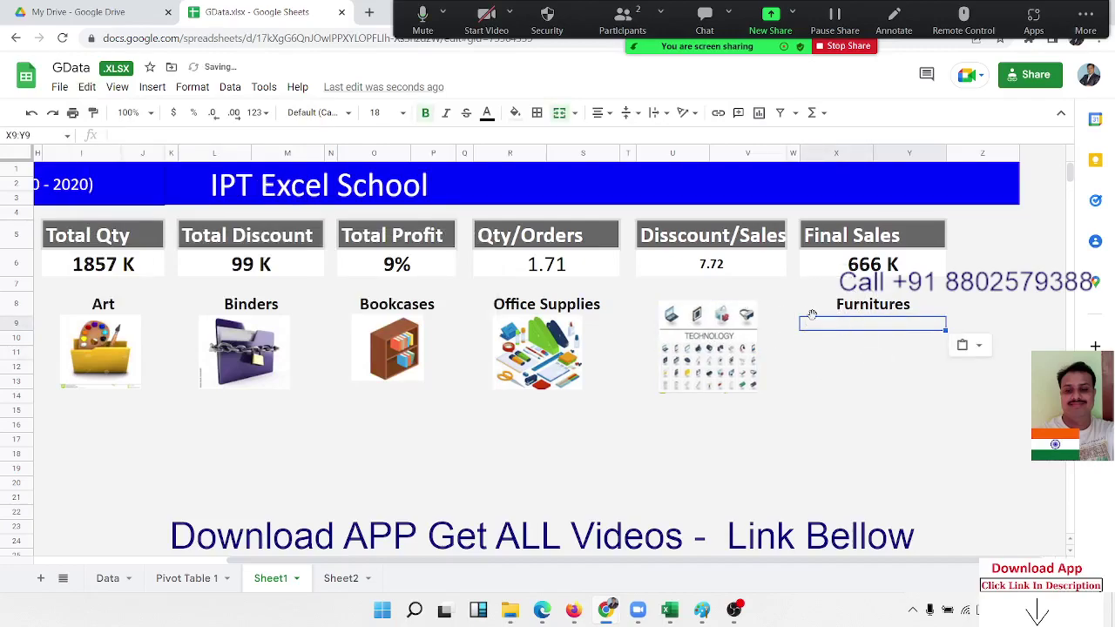
mouse_move(607, 616)
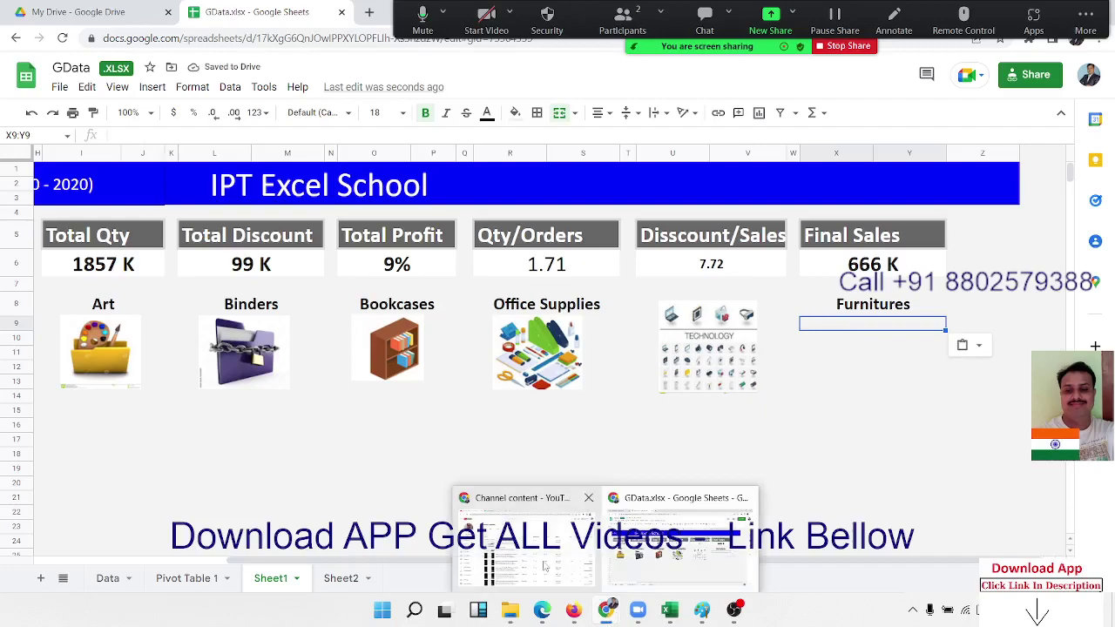
- In a new tab, run a Google image search for 'furniture'
click(370, 12)
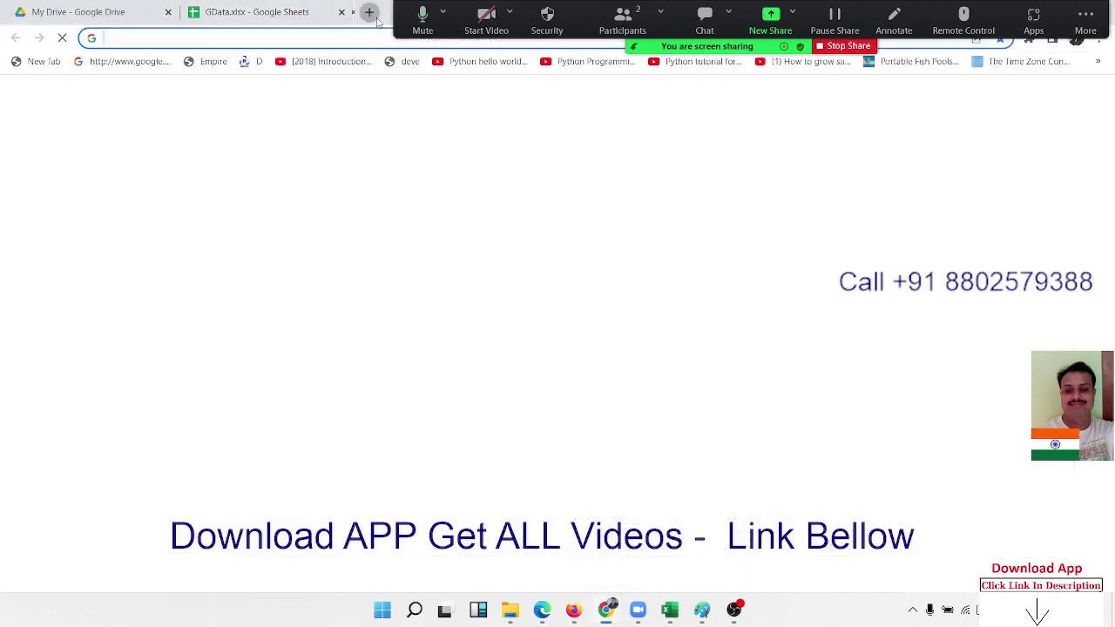
text(google.com)
key(Return)
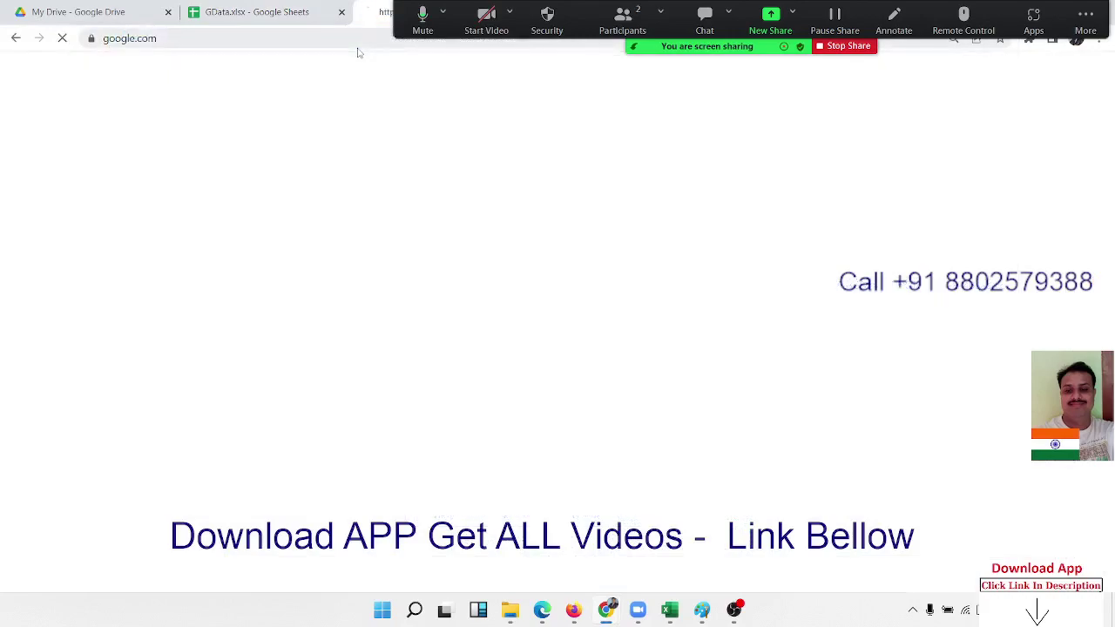
text(func)
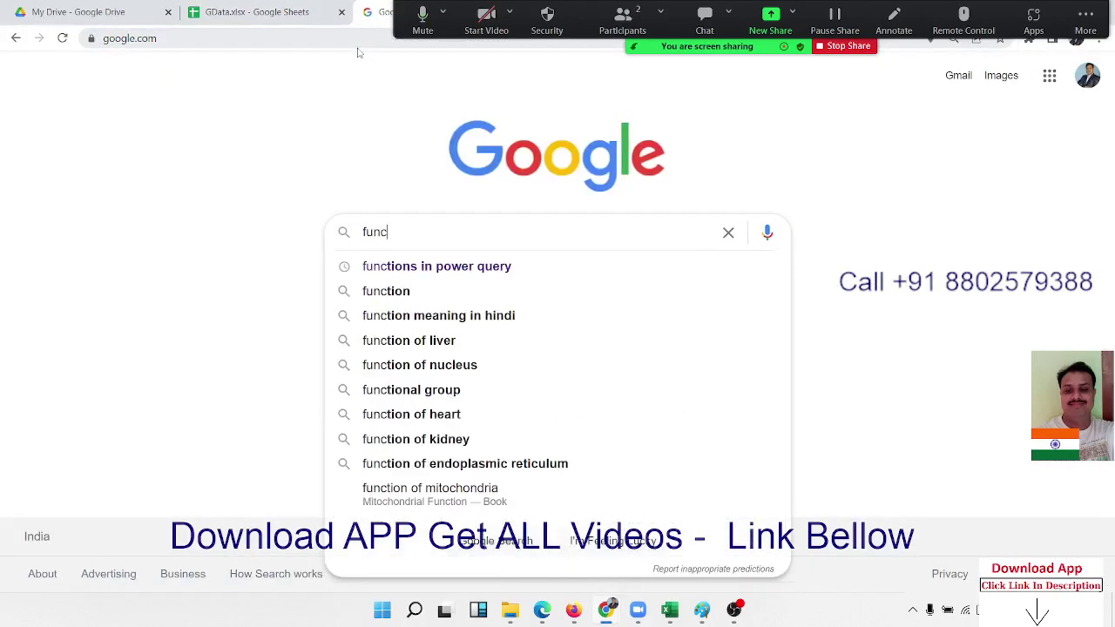
key(BackSpace)
key(BackSpace)
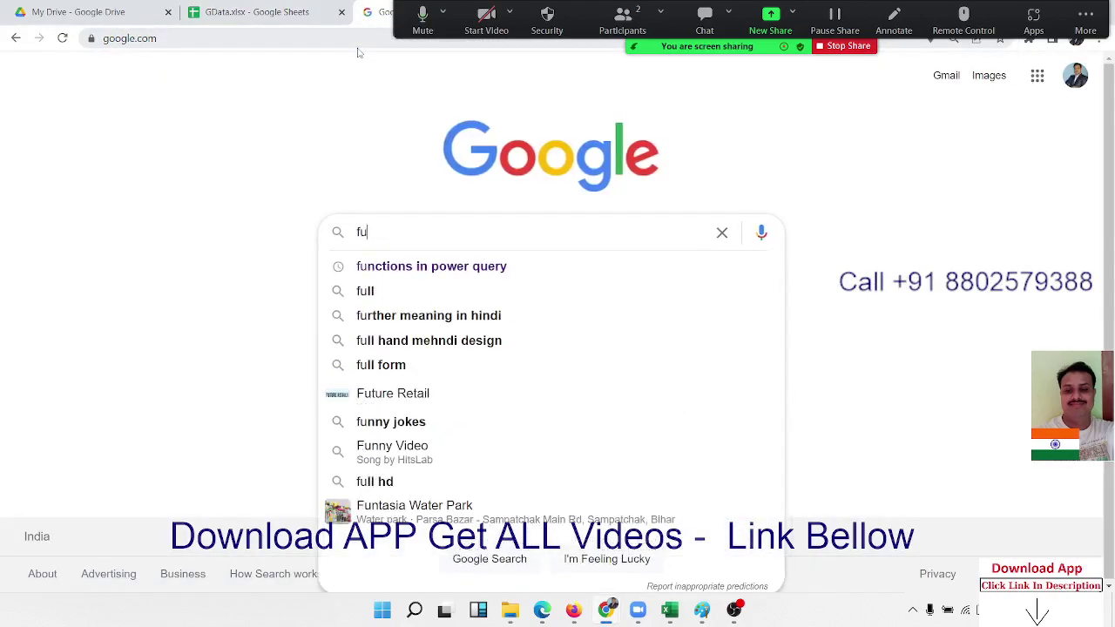
text(r)
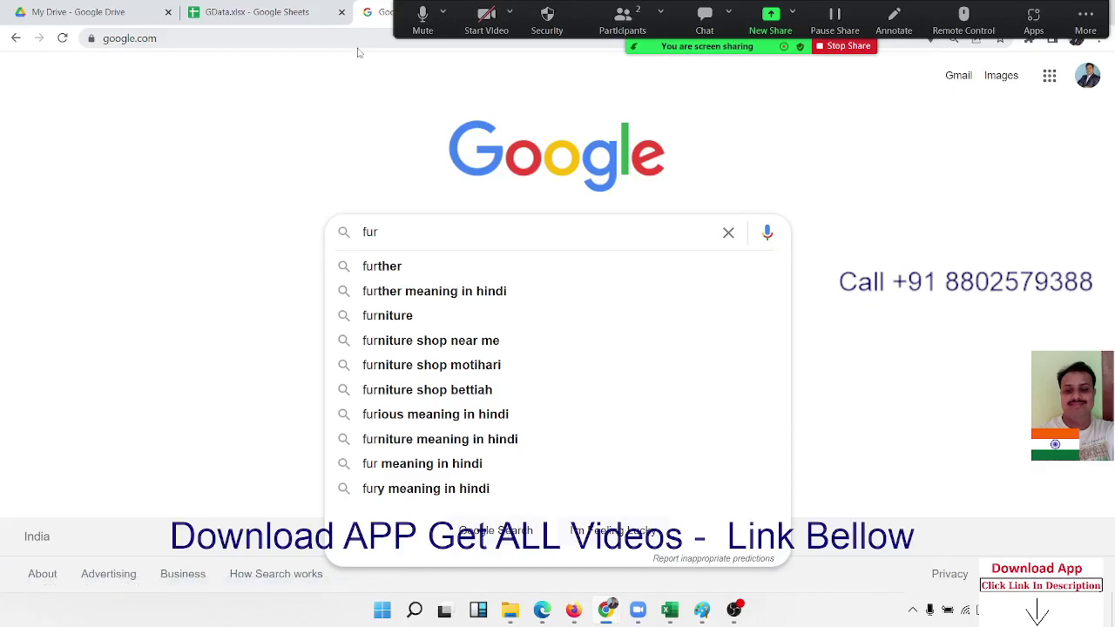
key(Down)
key(Down)
key(Down)
key(Return)
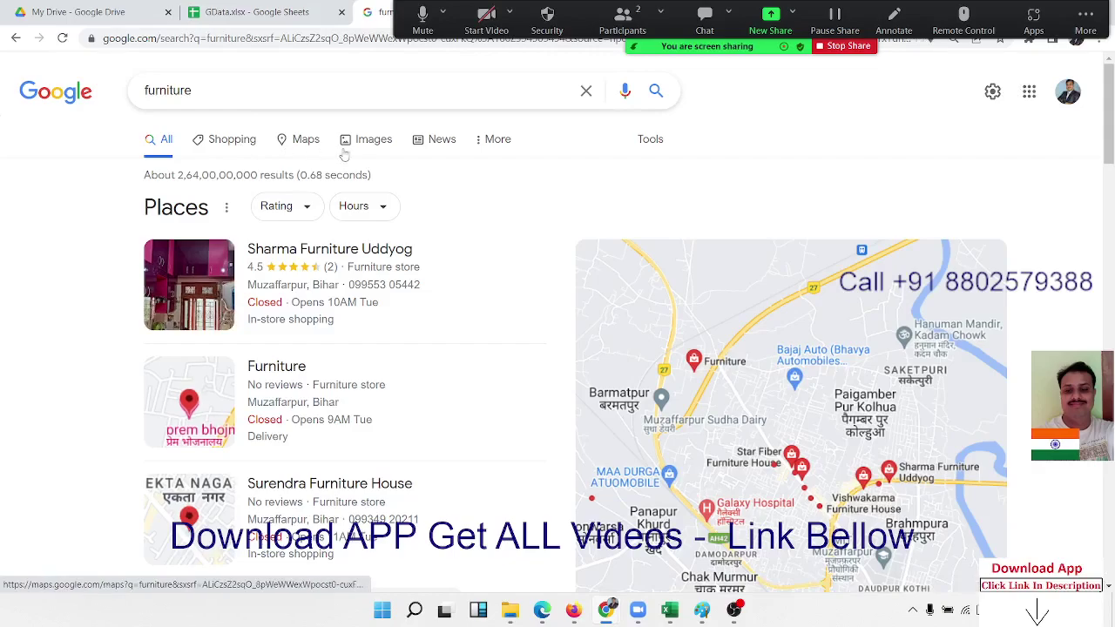
click(370, 151)
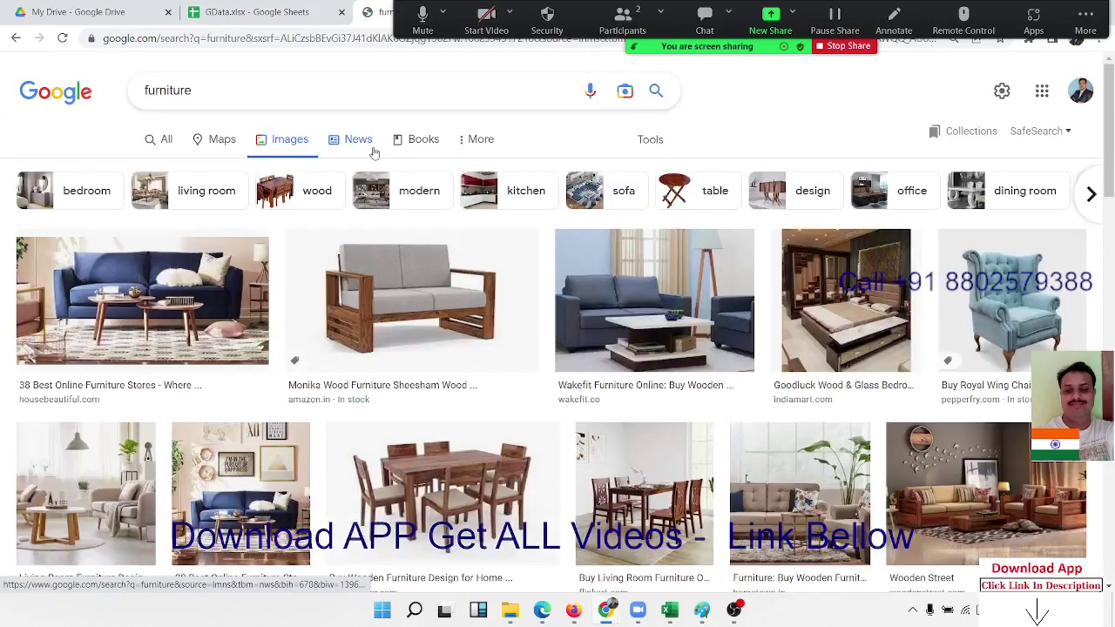
- Refine the image search to 'furniture logo', then to 'furniture 3d'
click(300, 100)
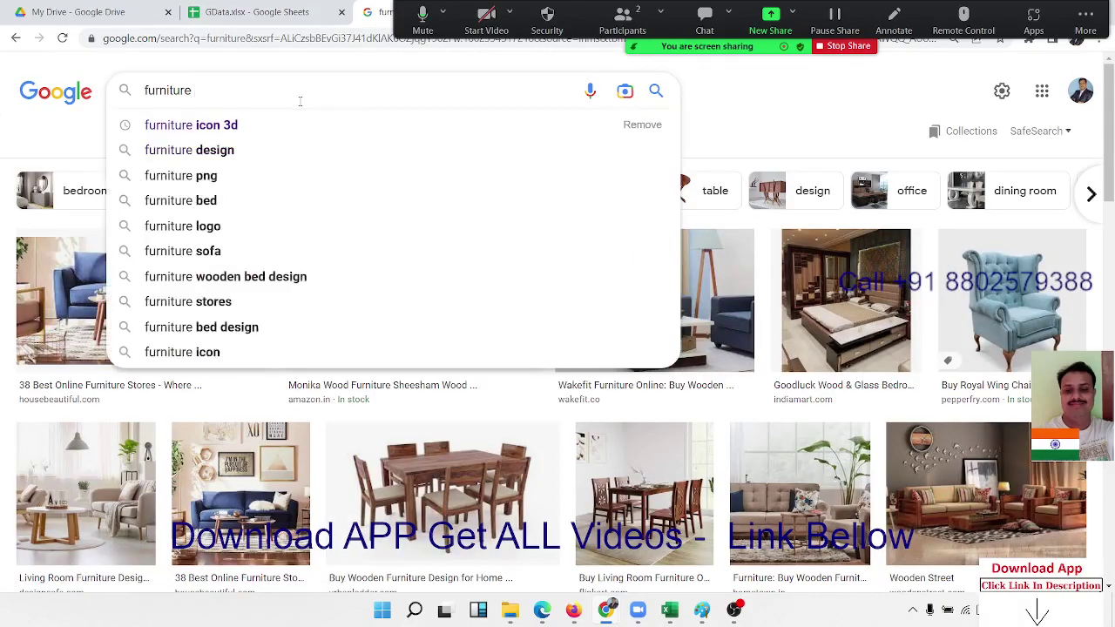
text( logo)
key(Return)
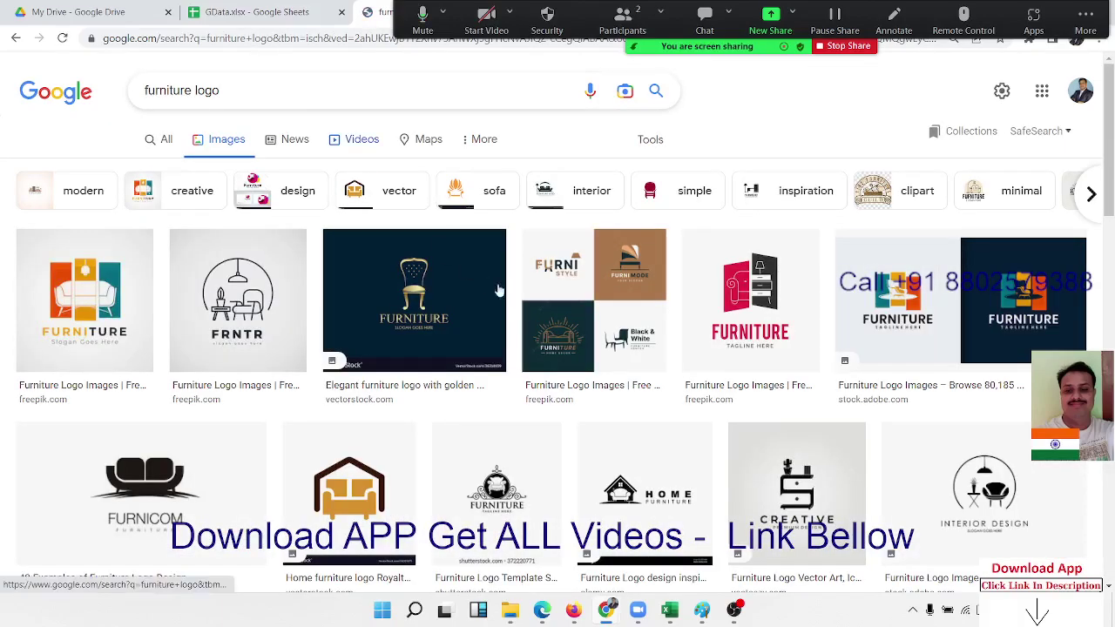
scroll(543, 289, down, 3)
scroll(263, 169, up, 3)
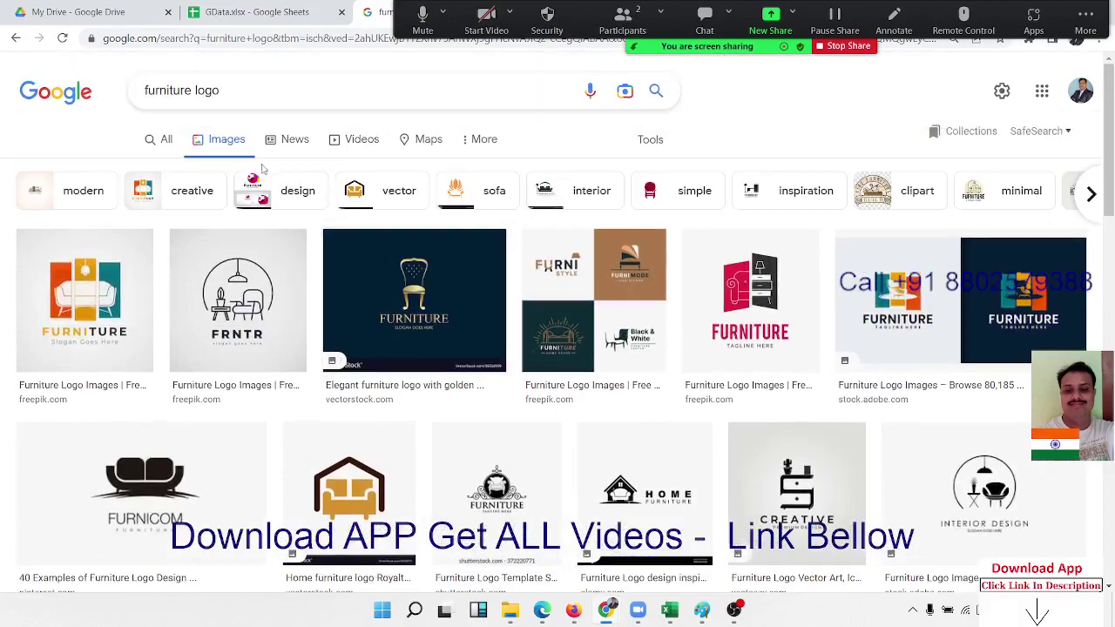
double_click(222, 86)
text(3)
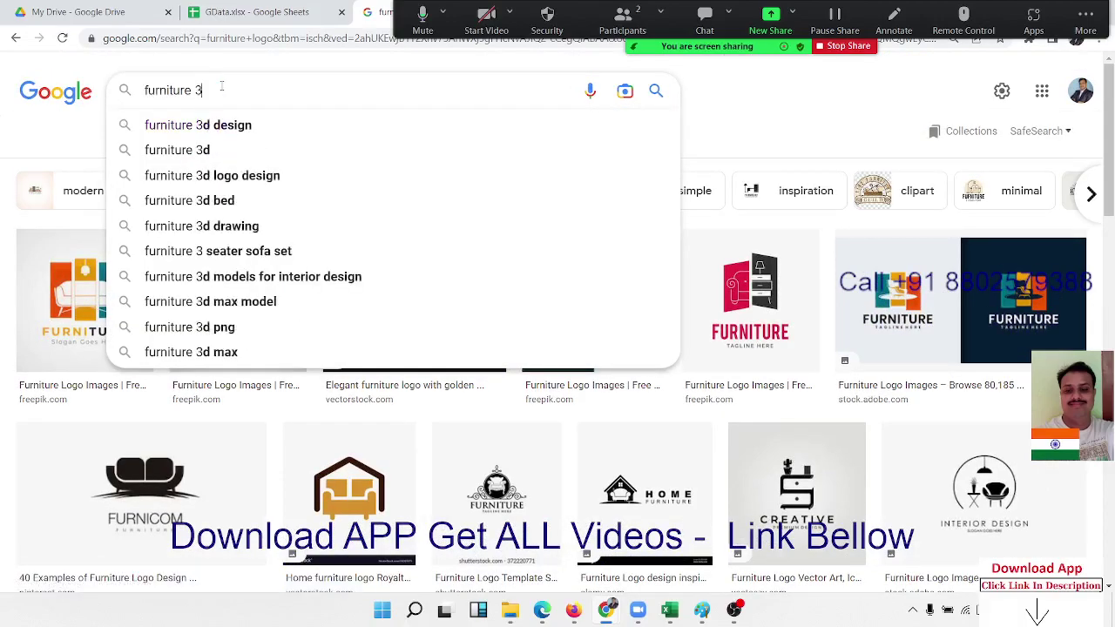
text(d)
key(Return)
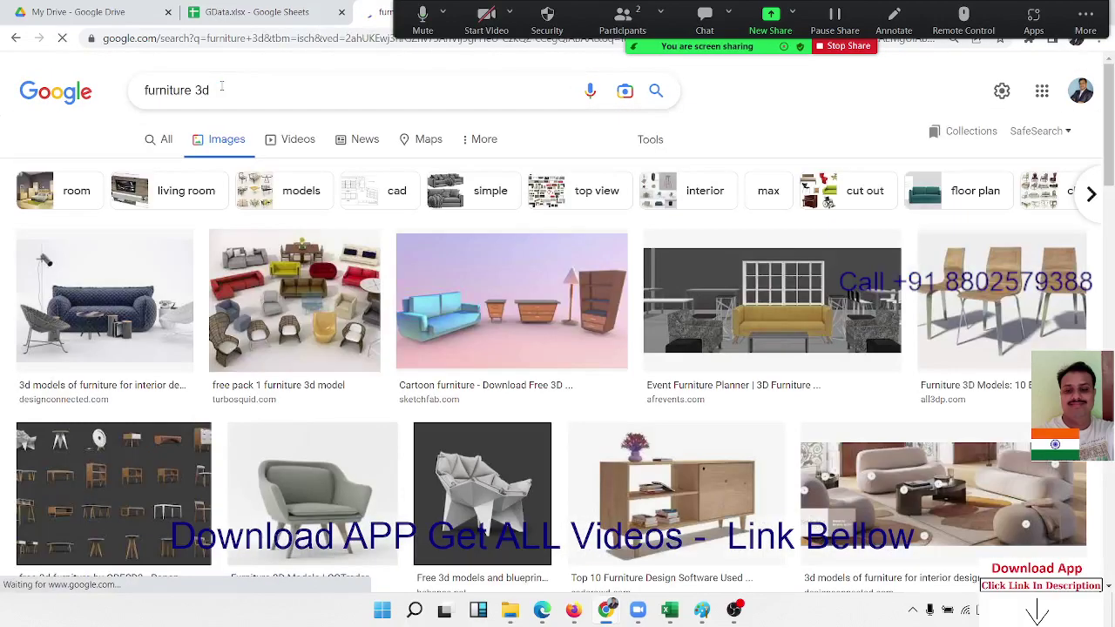
- Replace '3d' with 'icon' to show 'furniture icon' image results
scroll(500, 336, down, 5)
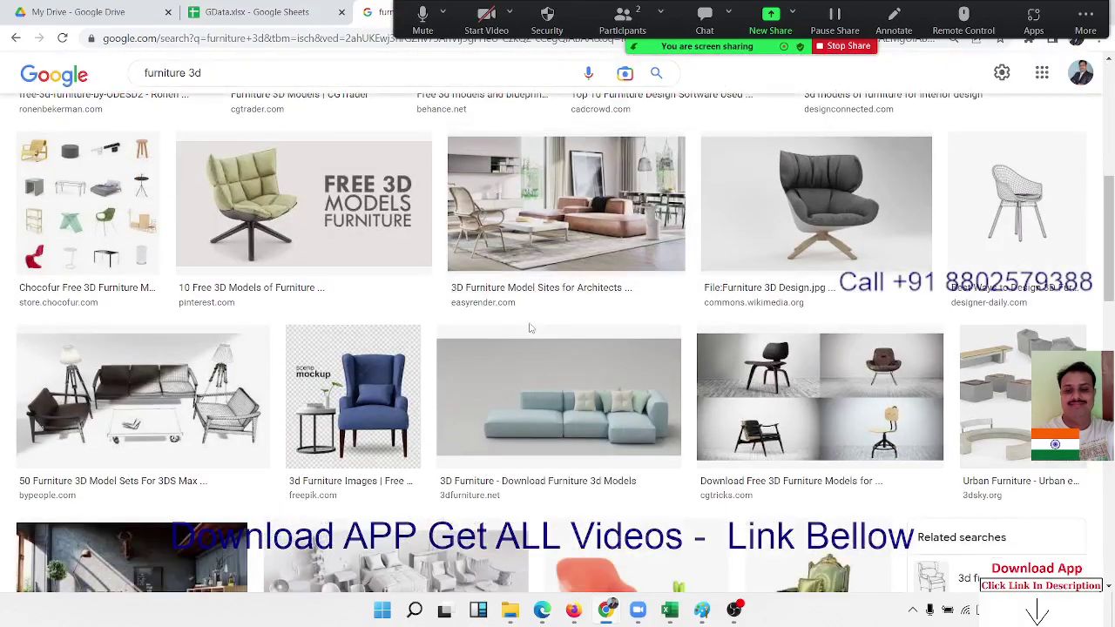
scroll(499, 336, up, 5)
click(311, 90)
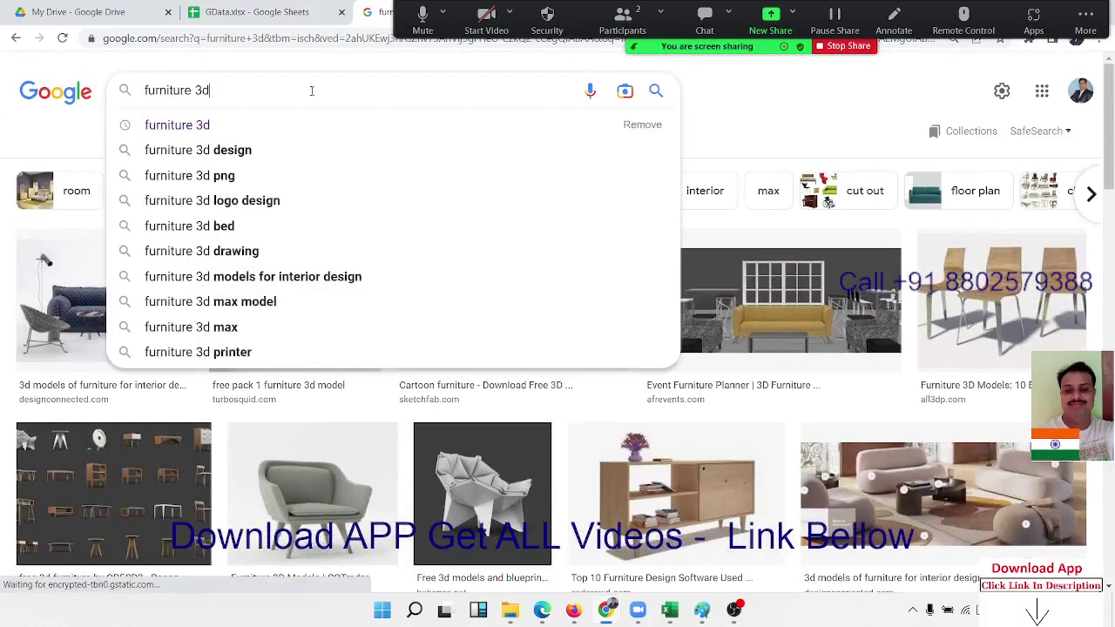
key(ctrl+shift+Left)
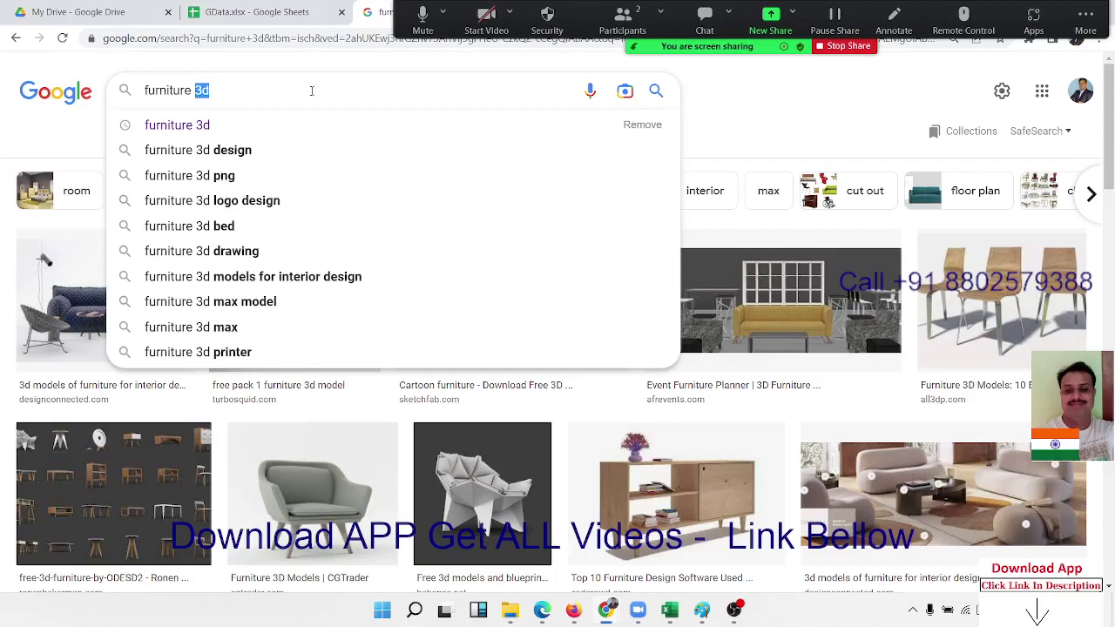
text(icon)
key(Return)
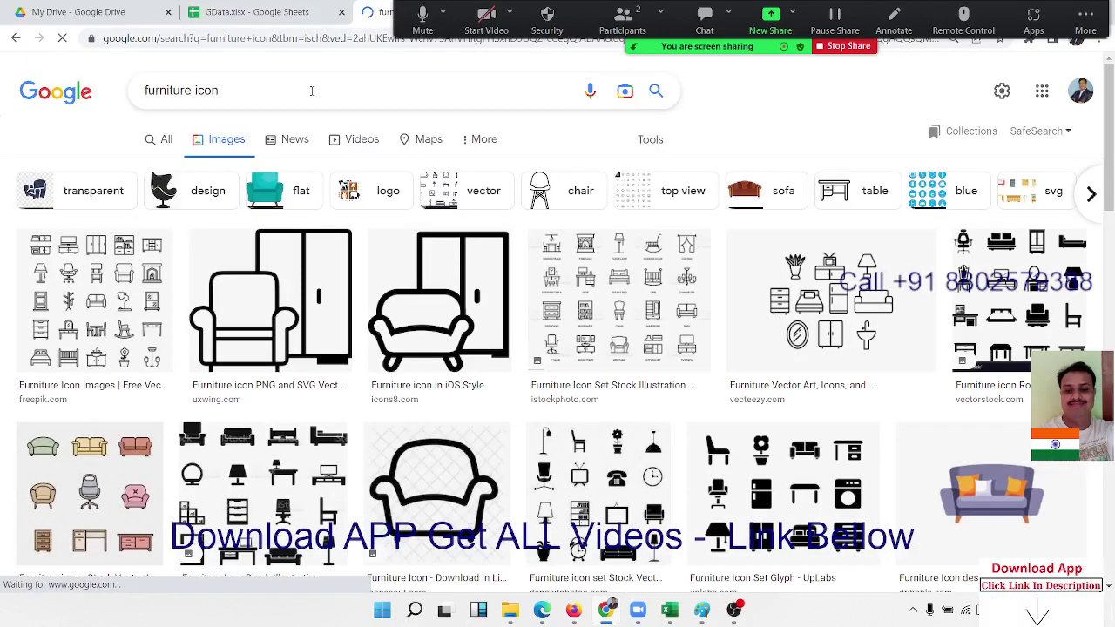
- Search images for 'furniture icon 3d' and browse through the results
click(311, 91)
text(d)
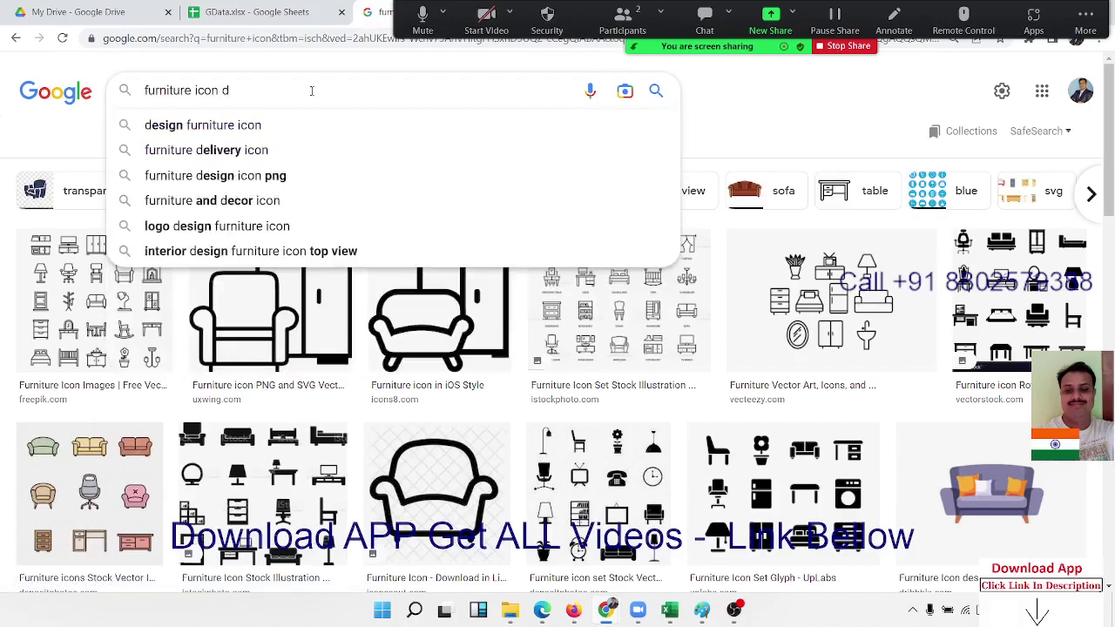
key(BackSpace)
text(d)
key(Return)
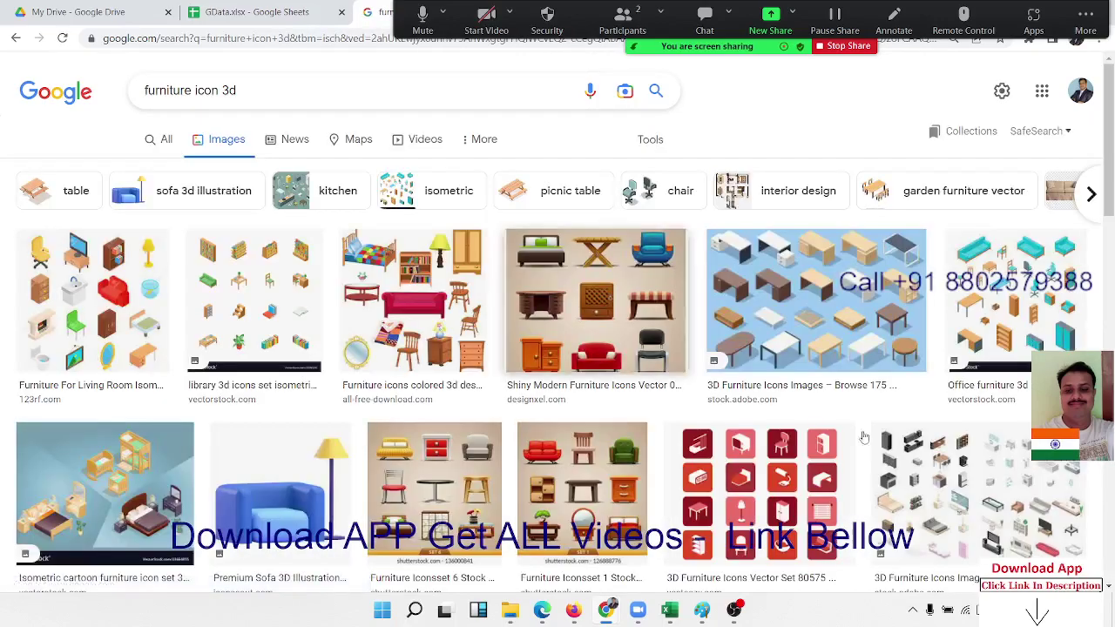
scroll(759, 400, down, 3)
scroll(760, 399, down, 3)
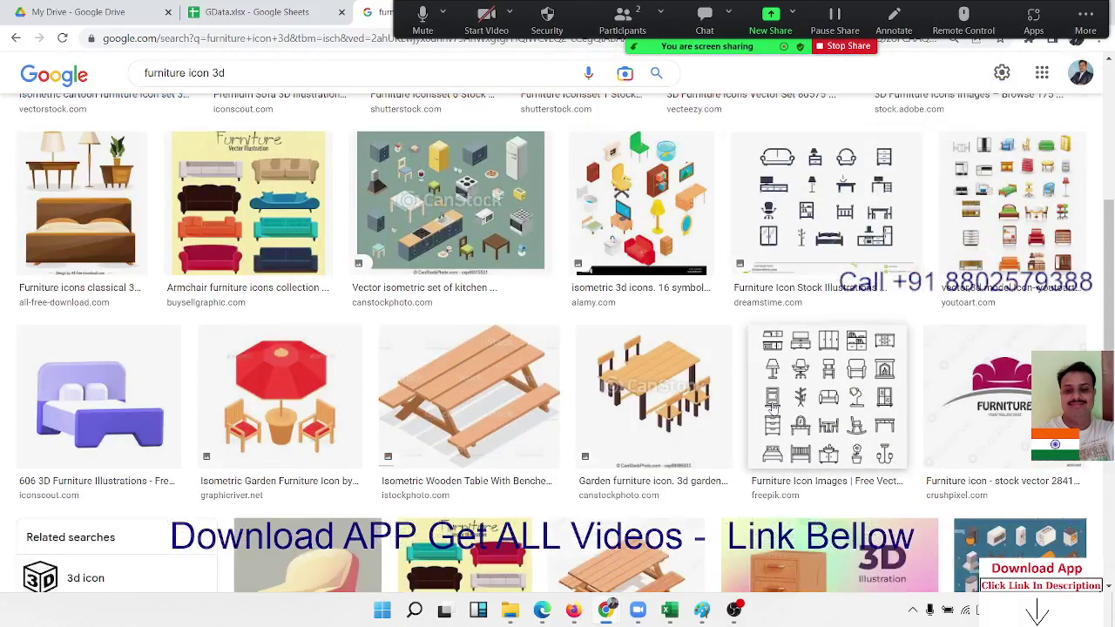
scroll(617, 424, down, 3)
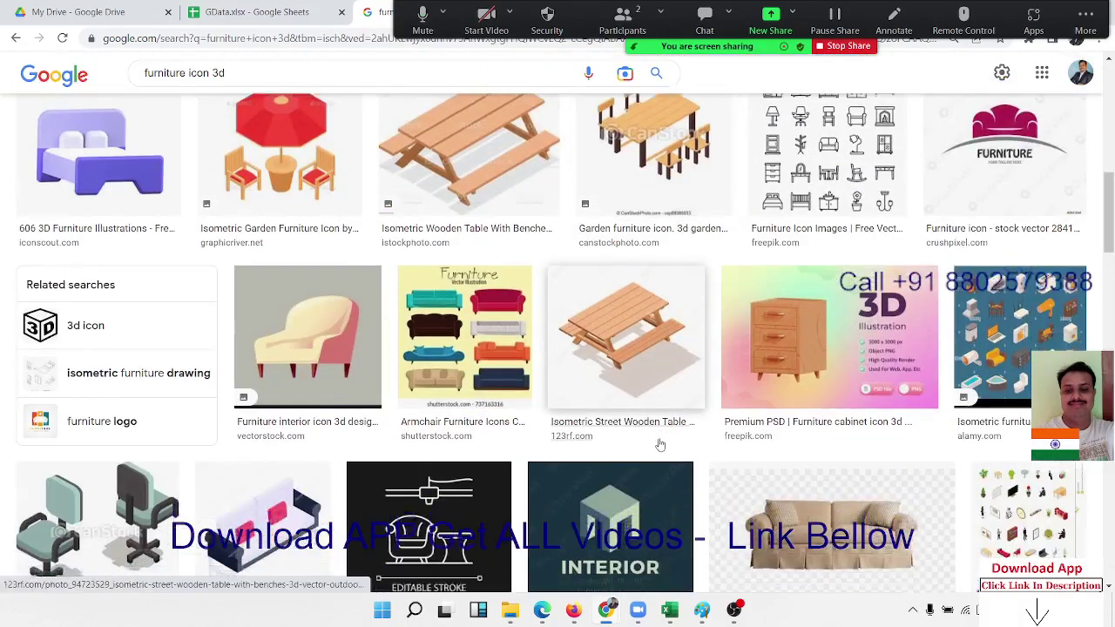
scroll(616, 424, down, 2)
scroll(659, 444, down, 3)
scroll(659, 444, down, 3)
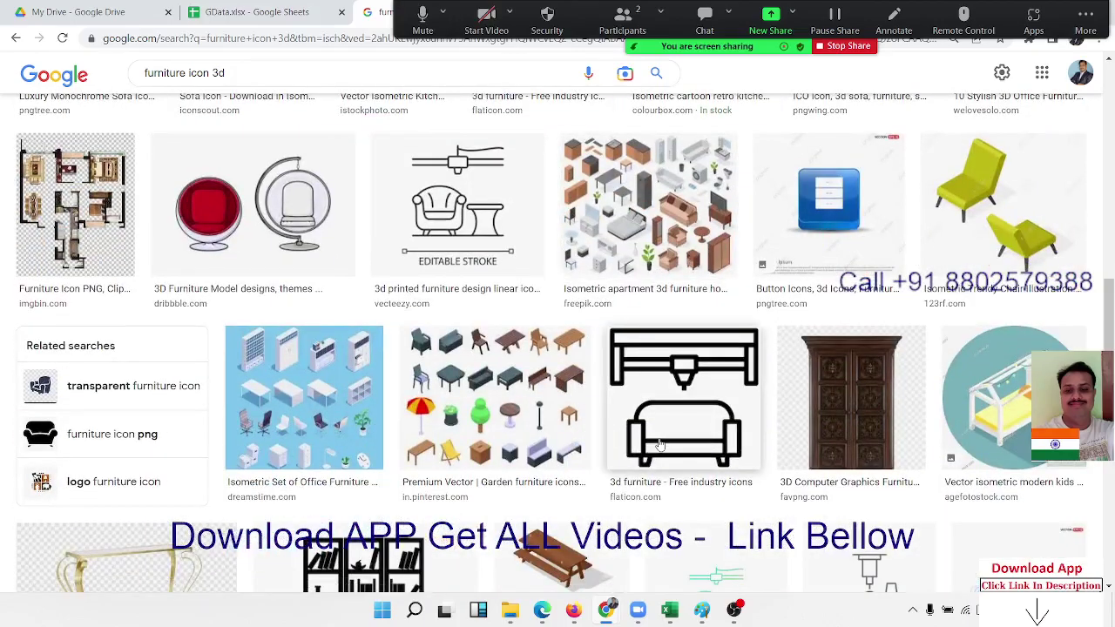
scroll(570, 422, down, 3)
scroll(548, 415, down, 5)
scroll(522, 406, up, 2)
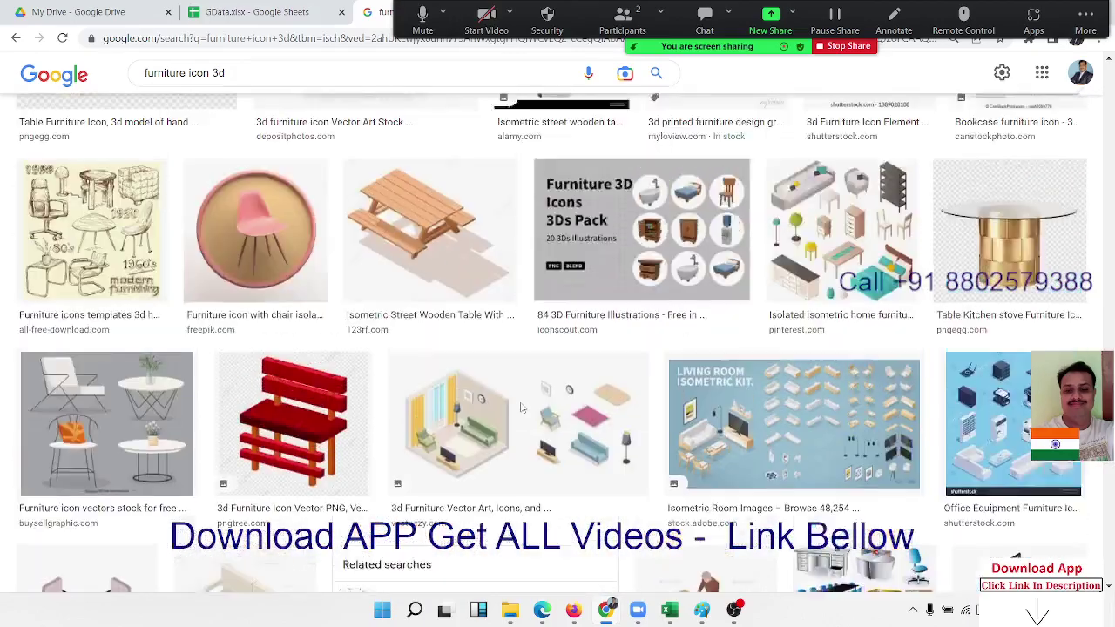
scroll(521, 406, down, 3)
scroll(520, 407, down, 3)
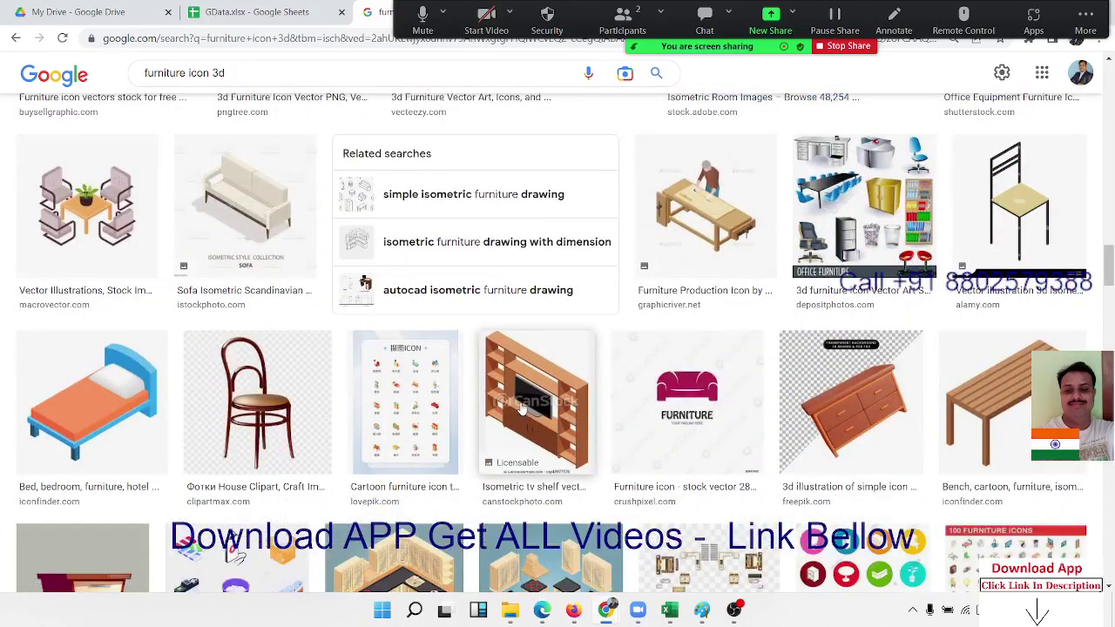
scroll(520, 406, up, 3)
scroll(521, 406, up, 5)
scroll(520, 406, up, 5)
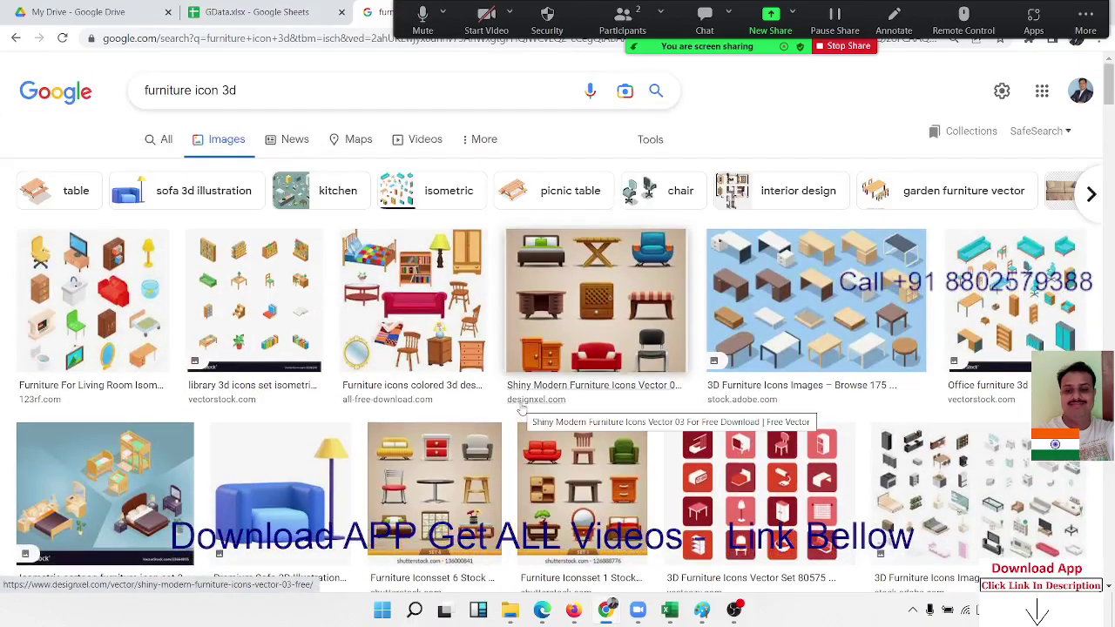
- Copy the blue sofa image from its preview and return to the GData spreadsheet
click(281, 492)
right_click(881, 341)
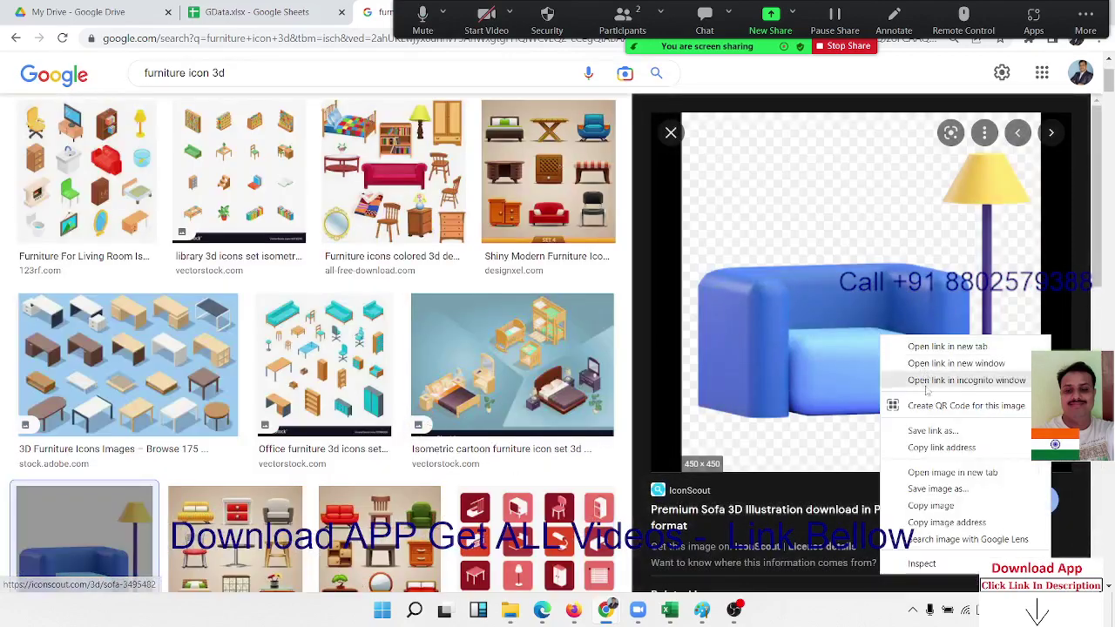
click(923, 503)
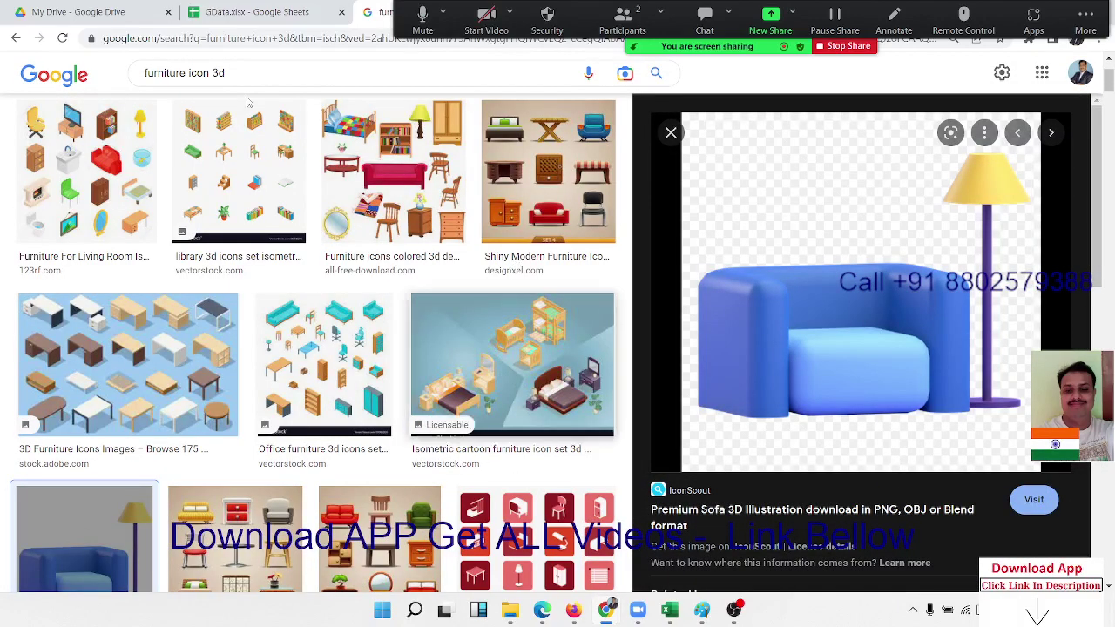
click(252, 11)
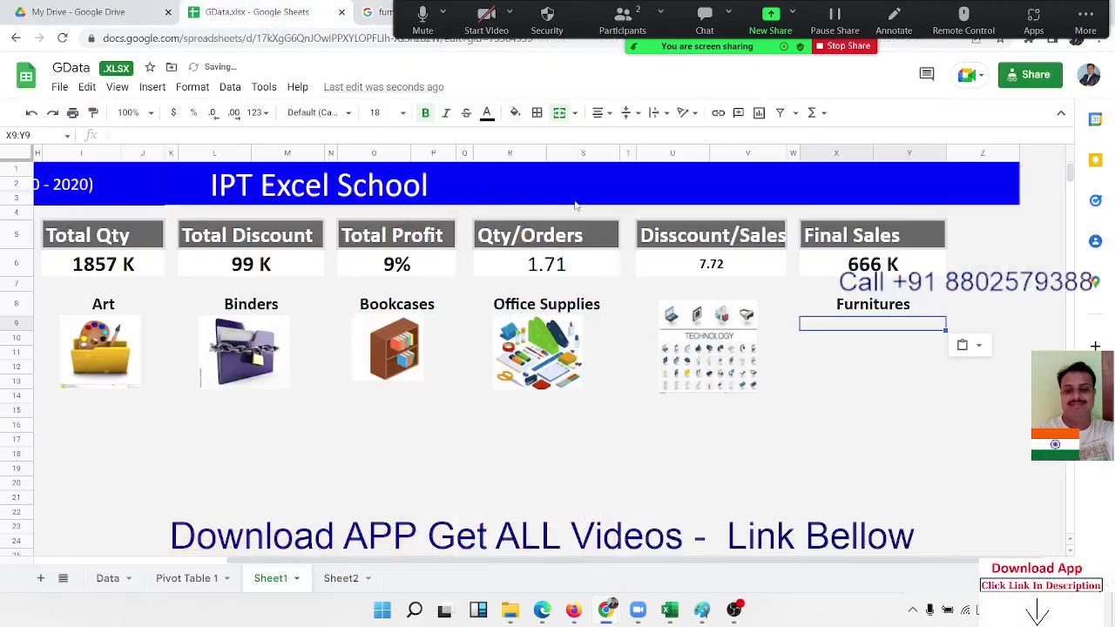
- Paste the sofa image into X10:Y10 below Furnitures, then reopen the sofa preview's image options
click(838, 344)
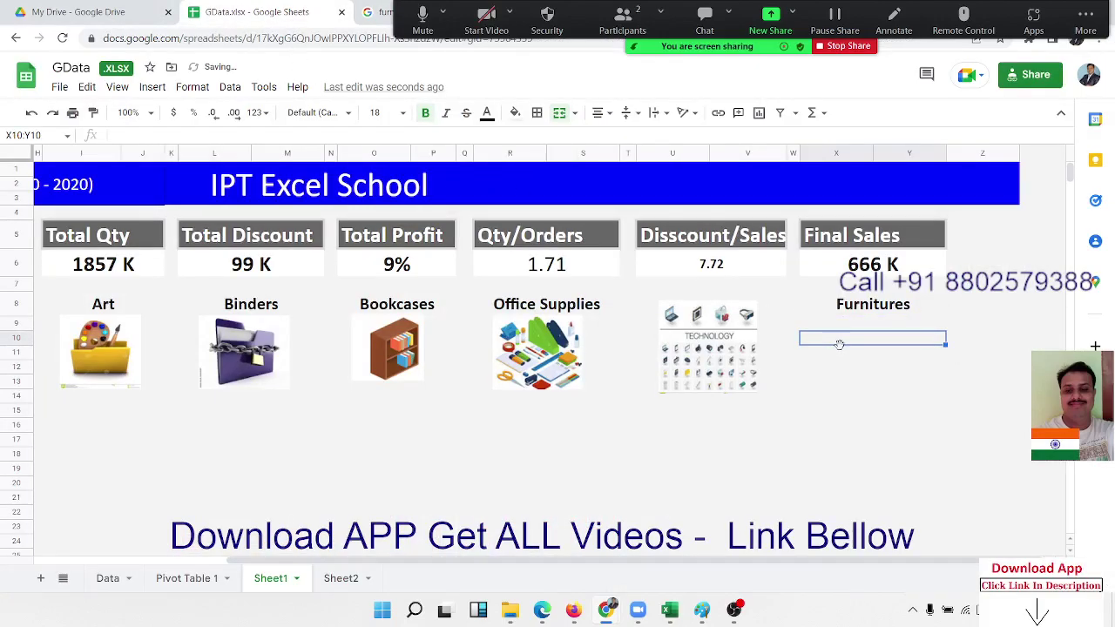
key(ctrl+v)
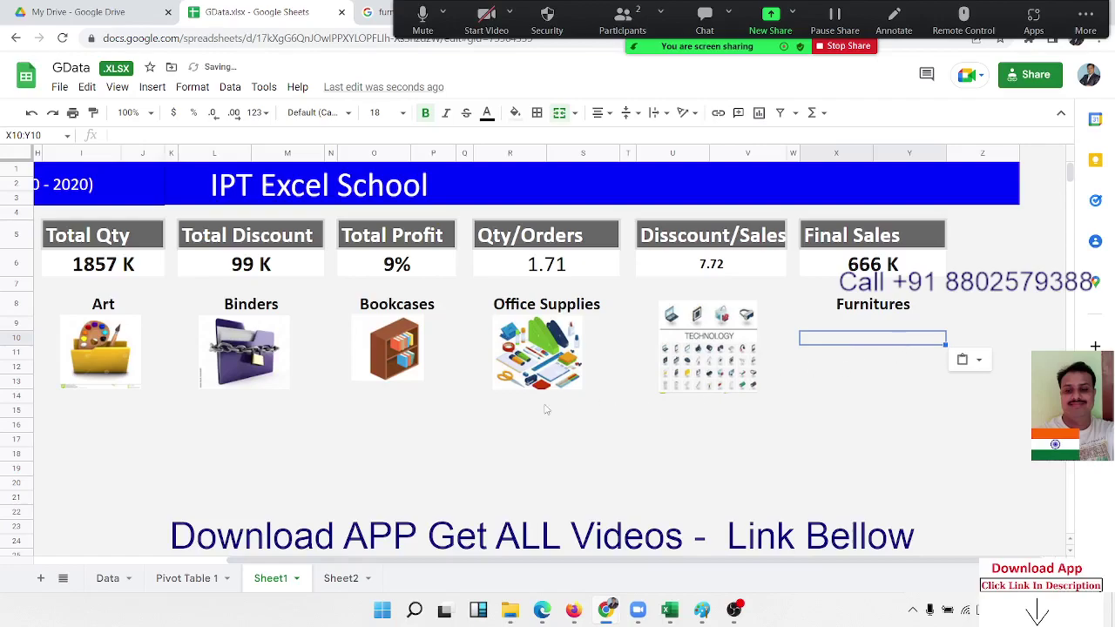
click(514, 426)
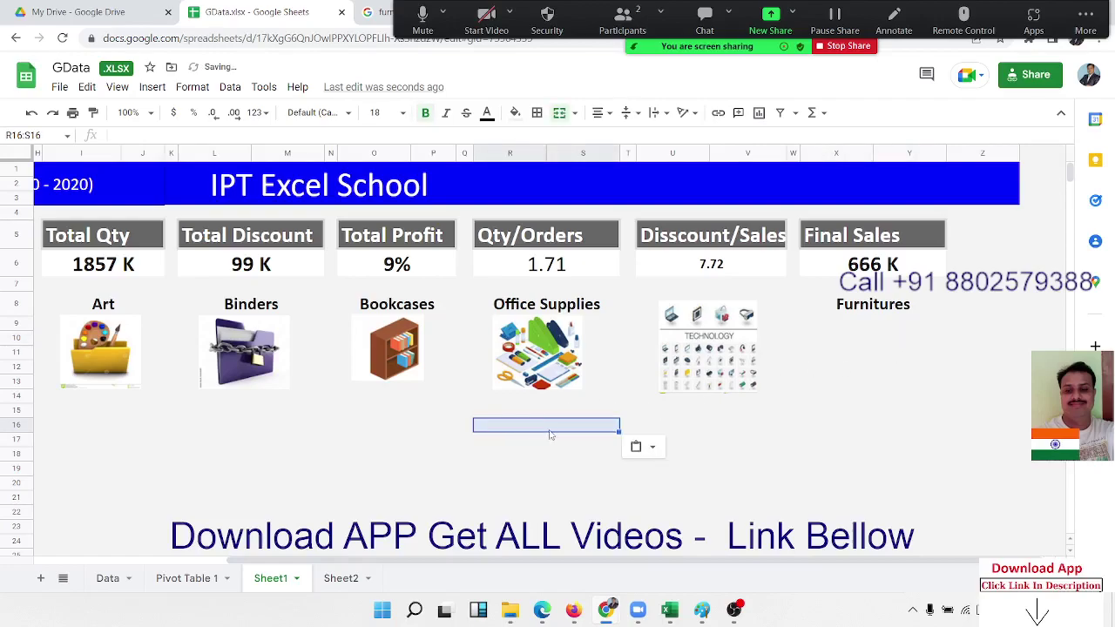
click(376, 12)
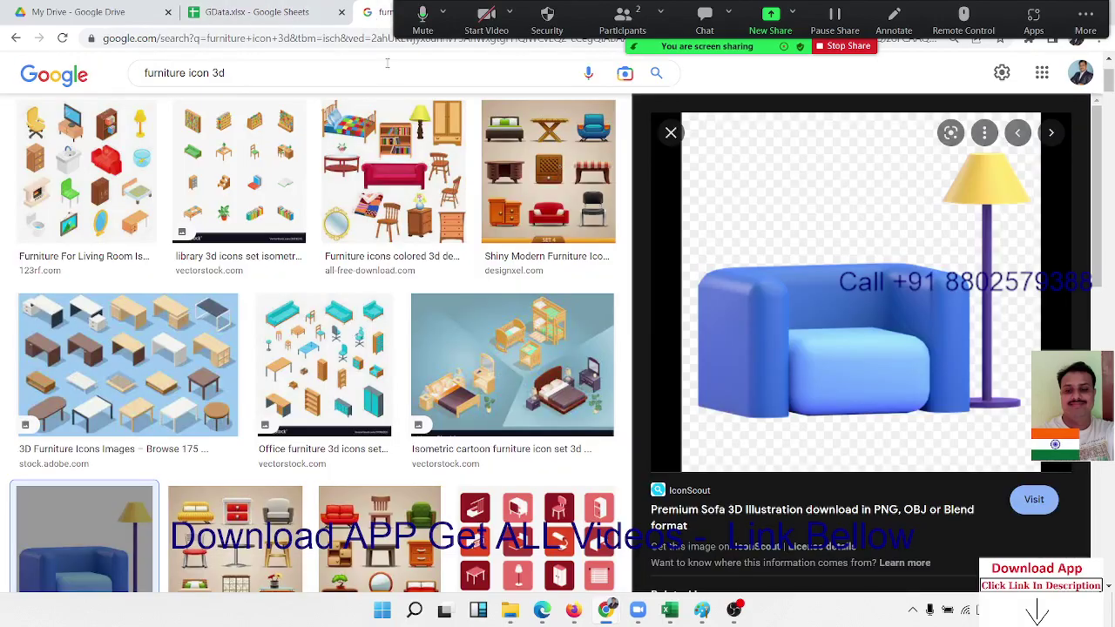
right_click(784, 296)
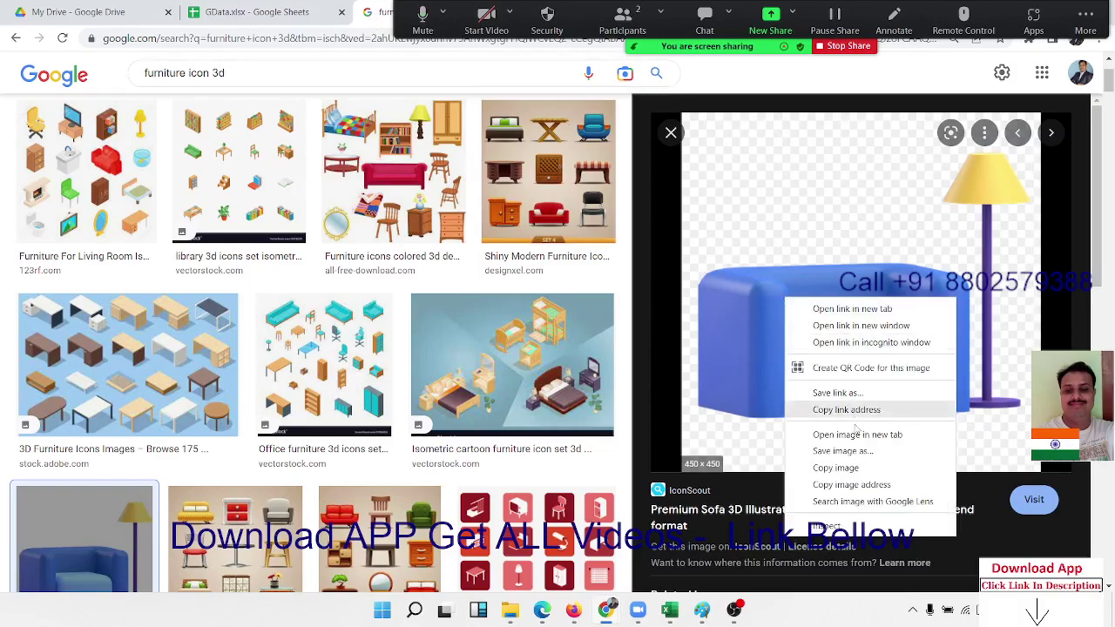
- Try pasting the copied sofa image into R16:S16 and O16, then undo the paste
click(835, 467)
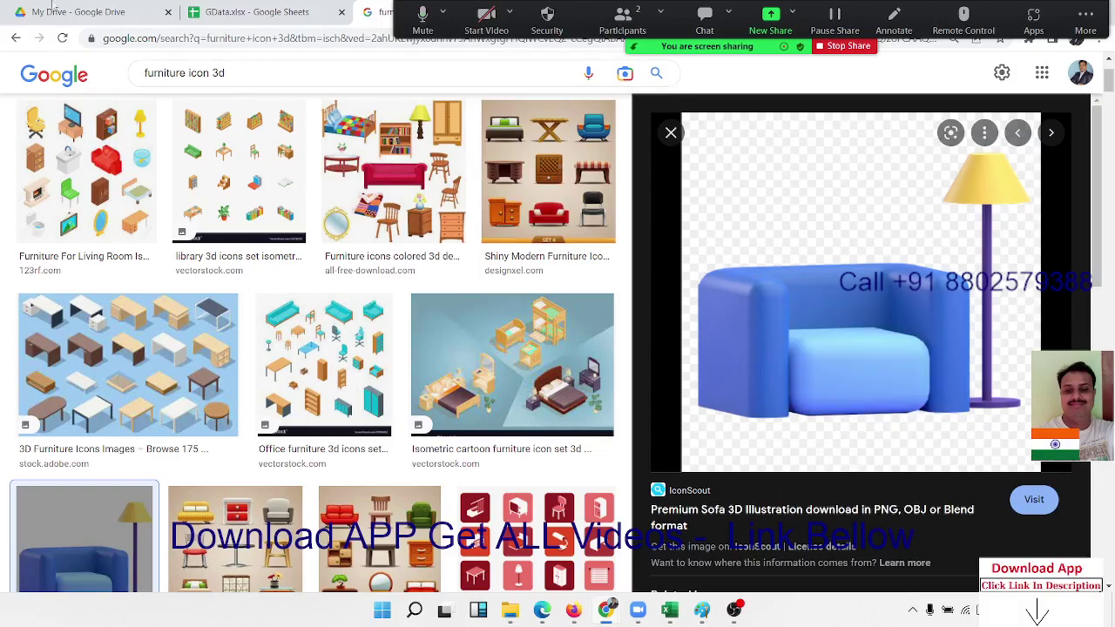
click(253, 12)
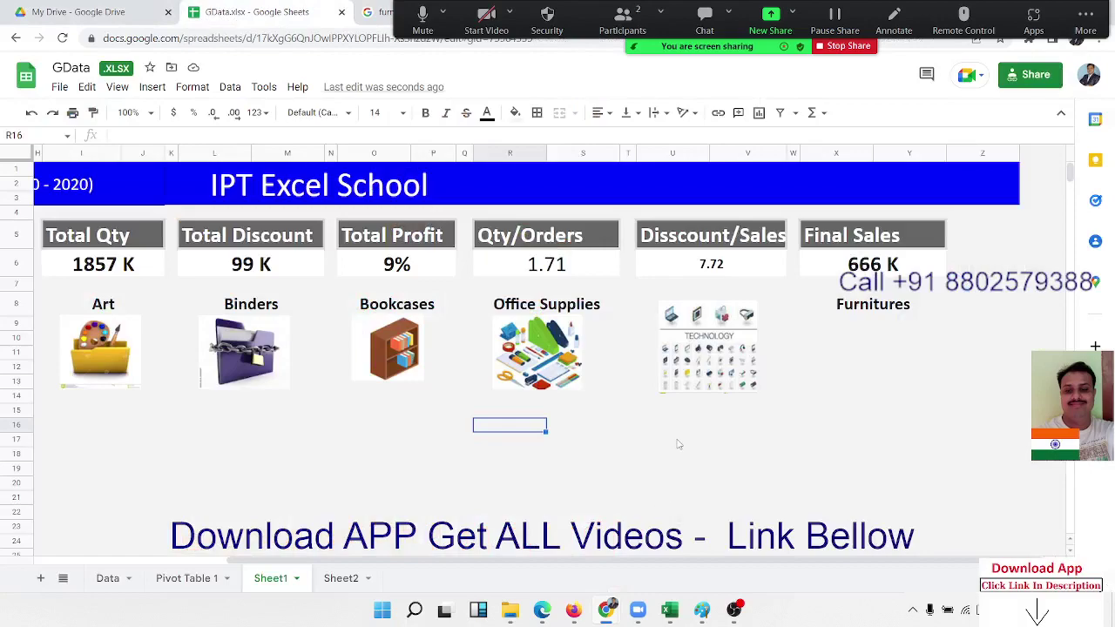
key(ctrl+v)
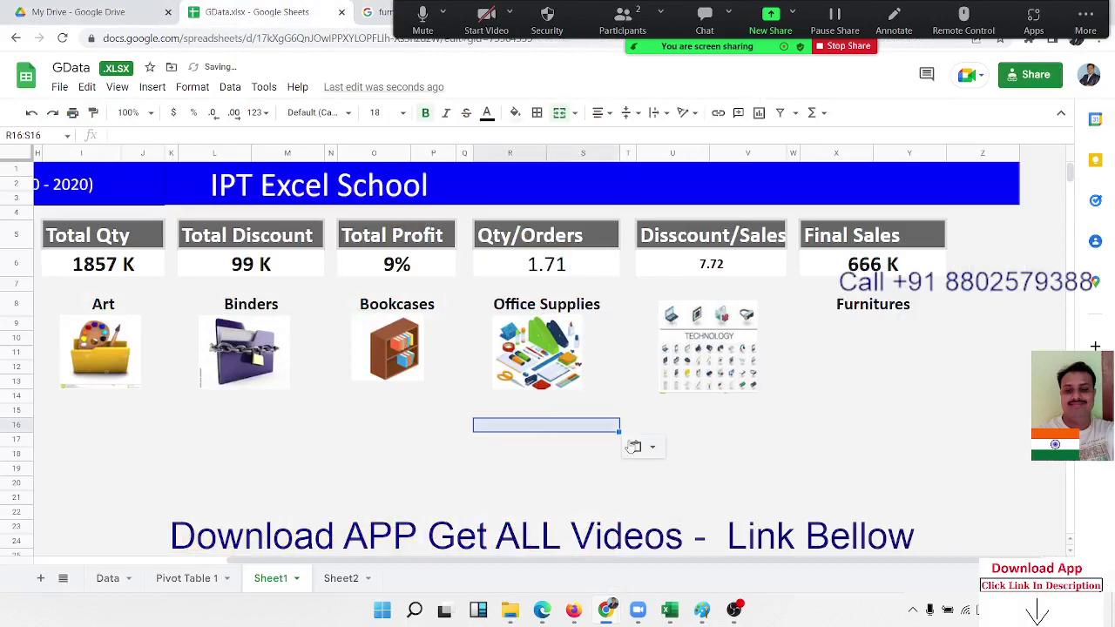
click(827, 341)
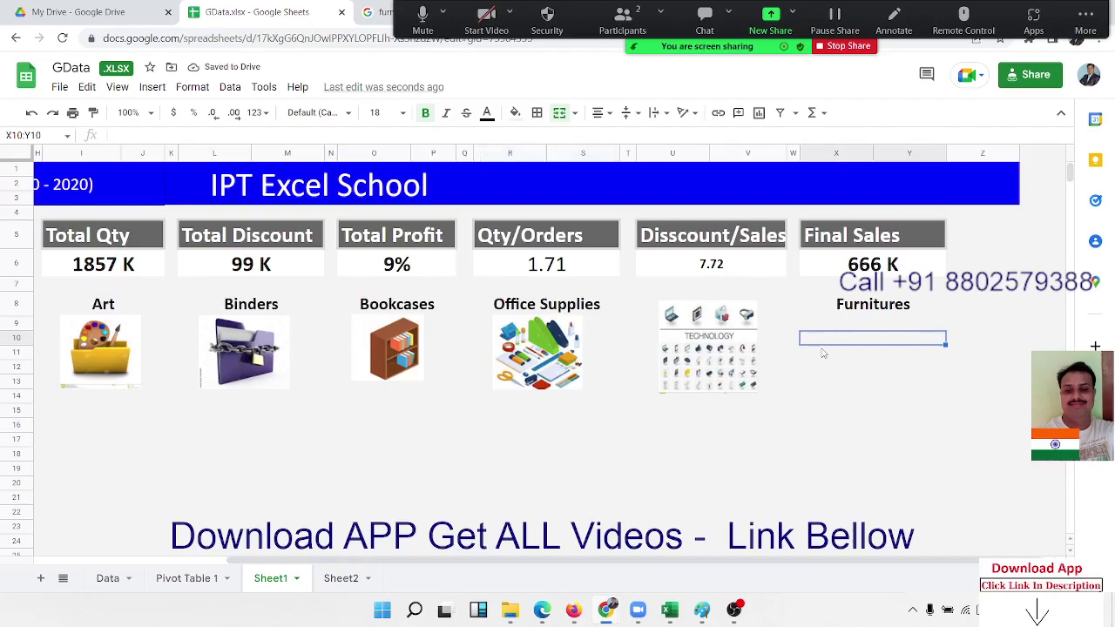
right_click(372, 437)
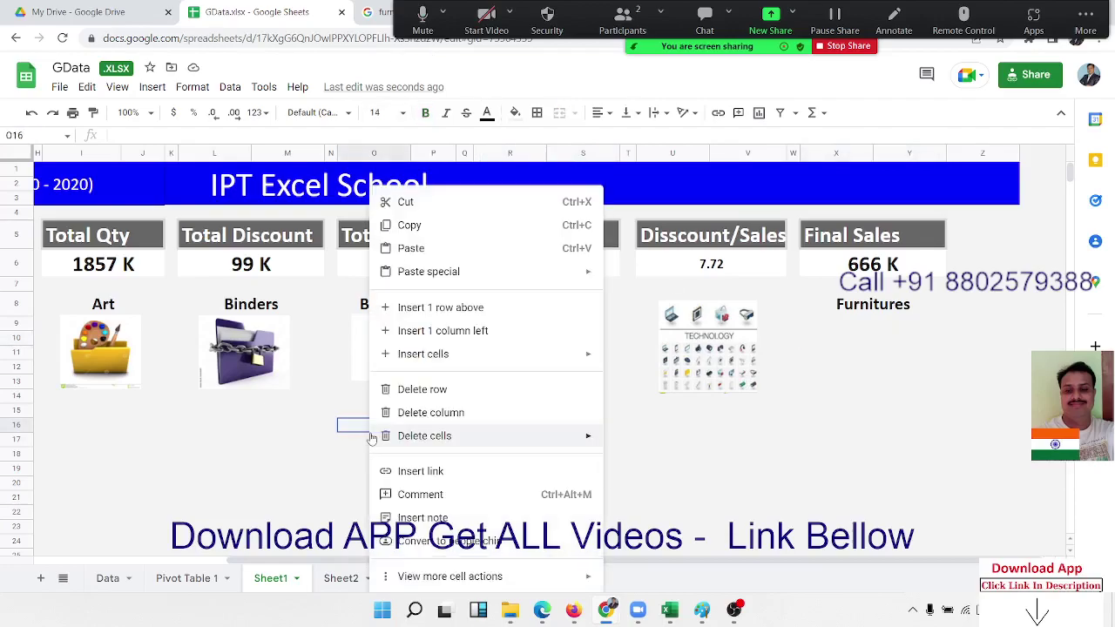
mouse_move(371, 438)
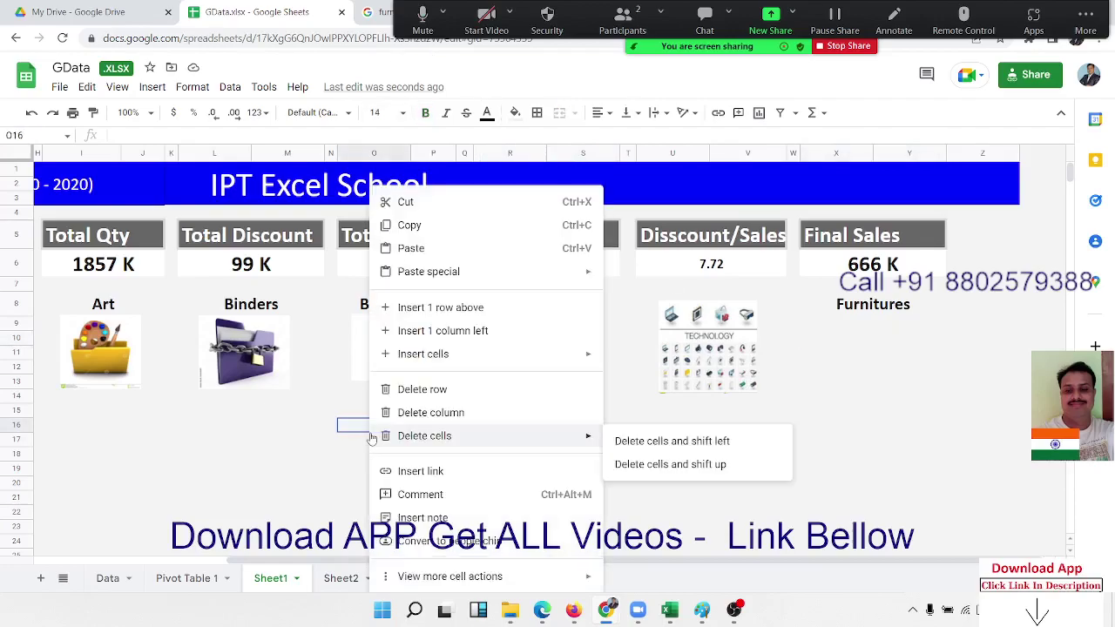
click(410, 249)
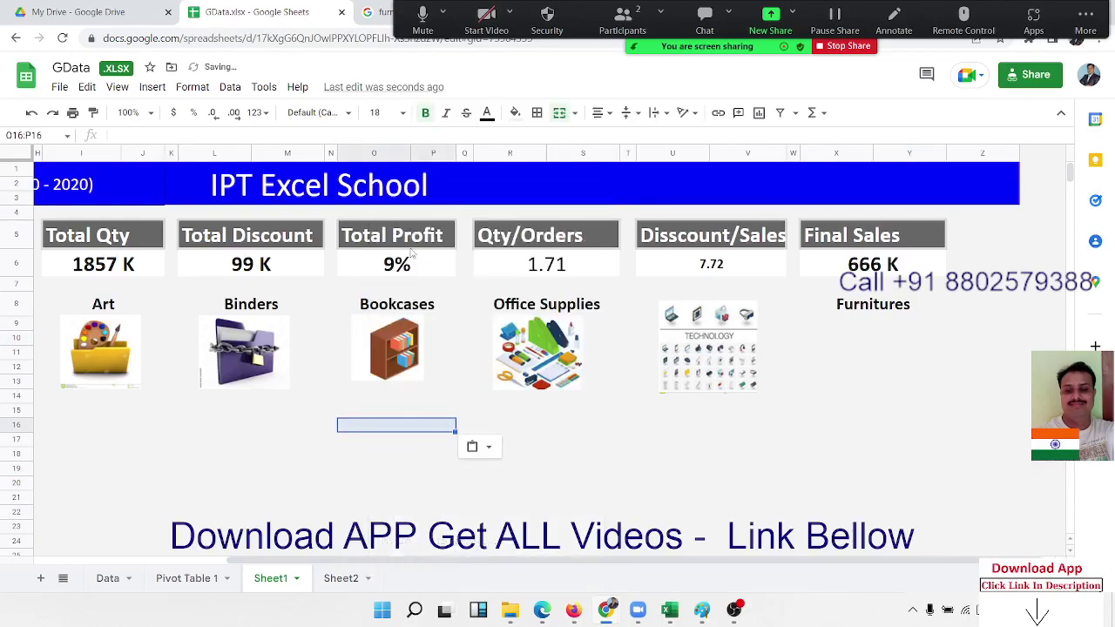
key(ctrl+z)
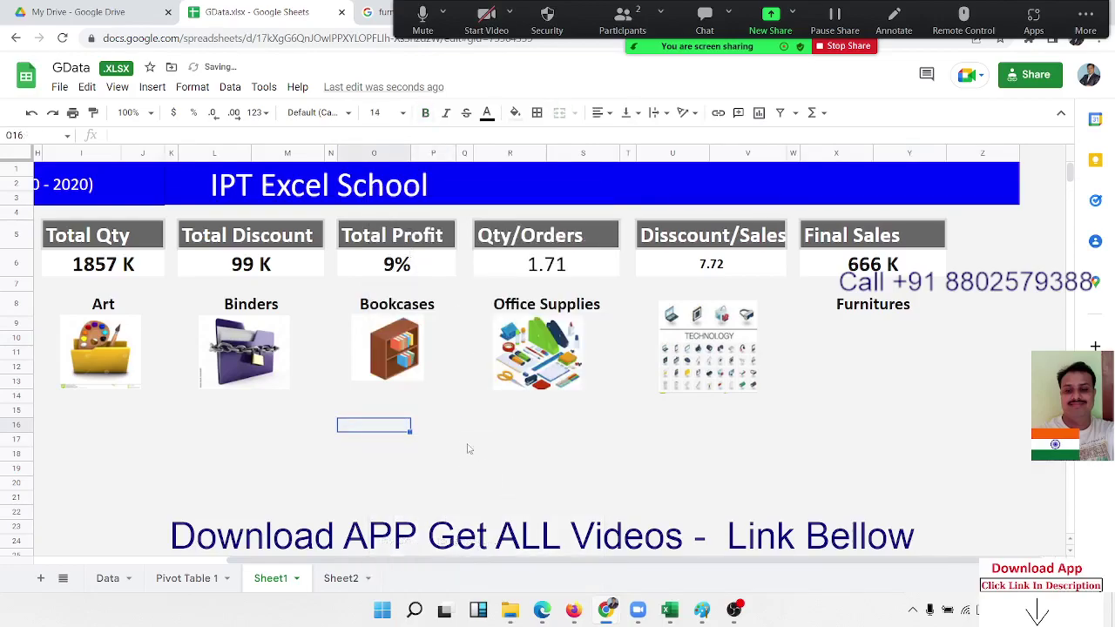
- Visit the sofa image's IconScout source page, then select cell X11 below Furnitures
click(374, 12)
click(820, 374)
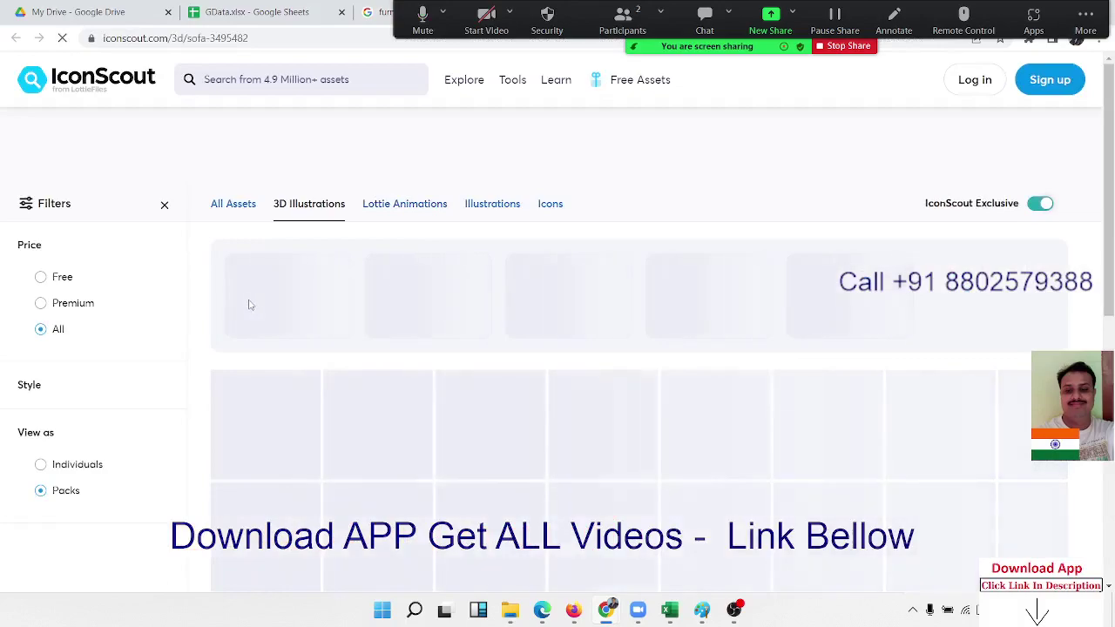
click(270, 13)
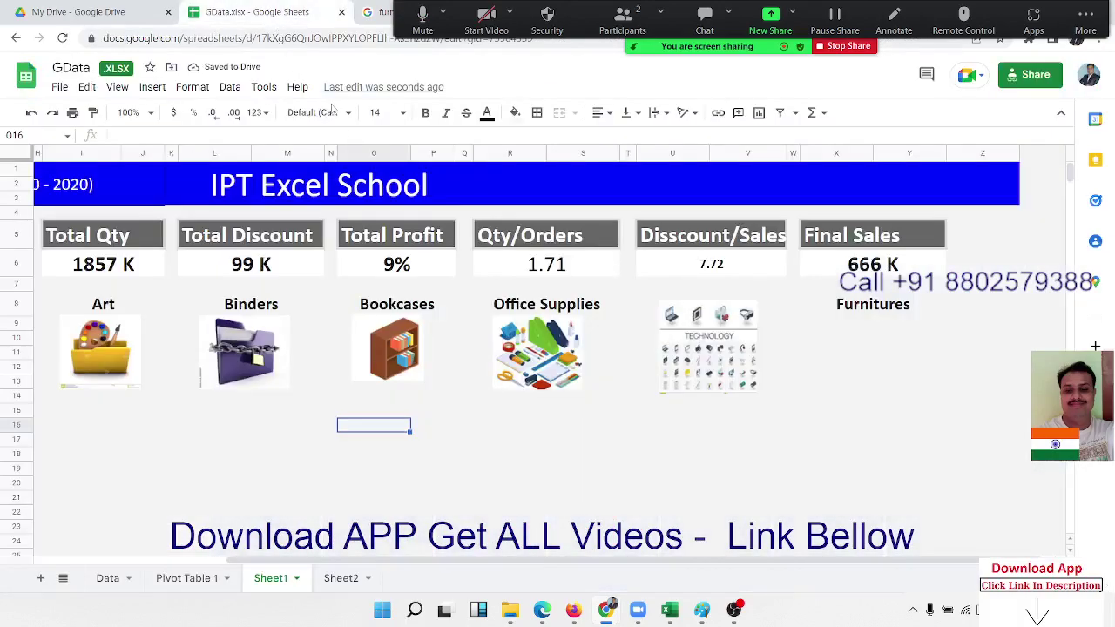
click(865, 357)
click(150, 87)
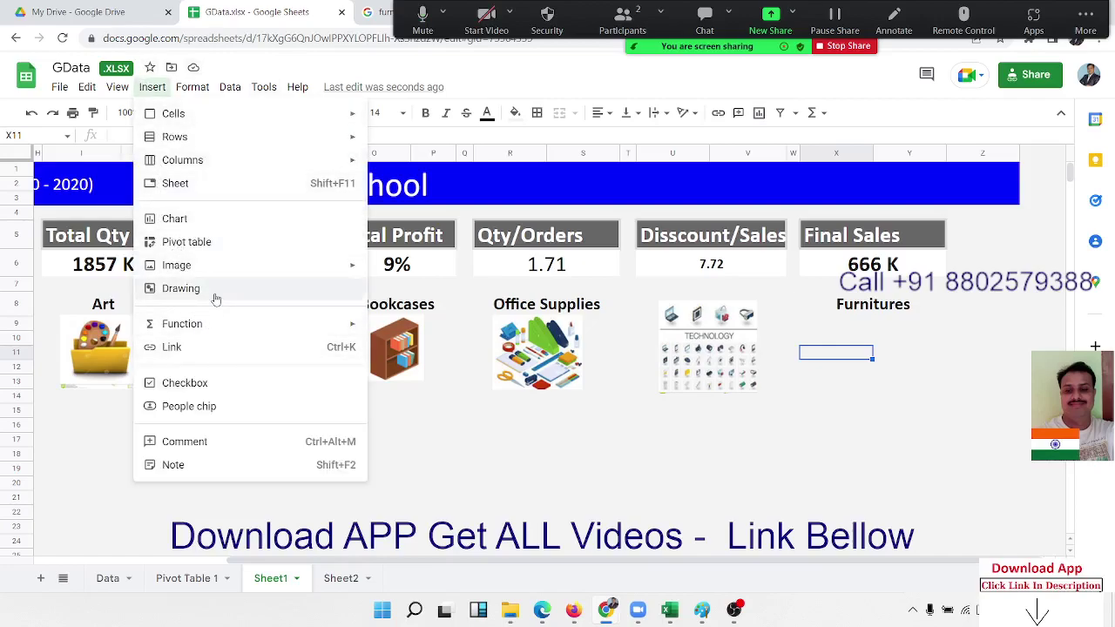
- Start inserting an image over cells and search the web for 'furniture icon 3d'
mouse_move(223, 279)
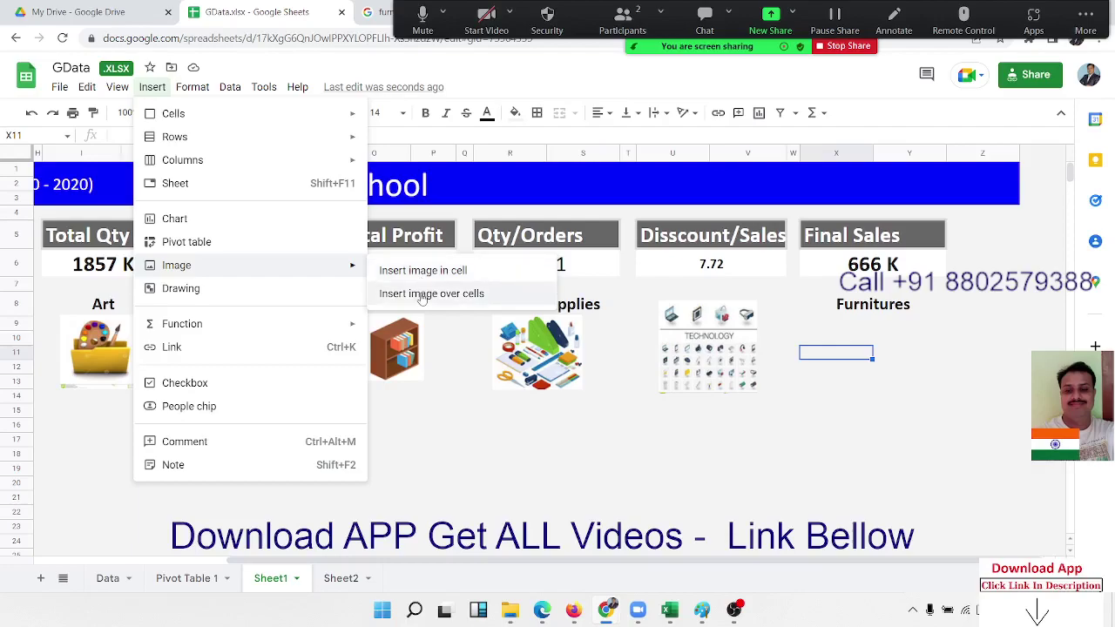
click(421, 296)
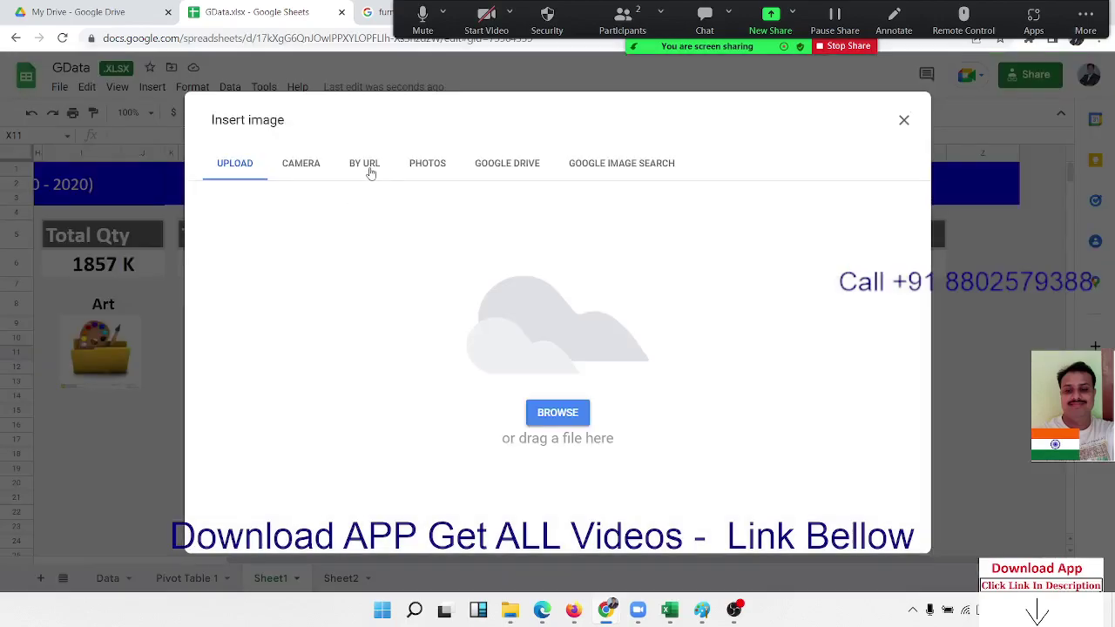
click(370, 173)
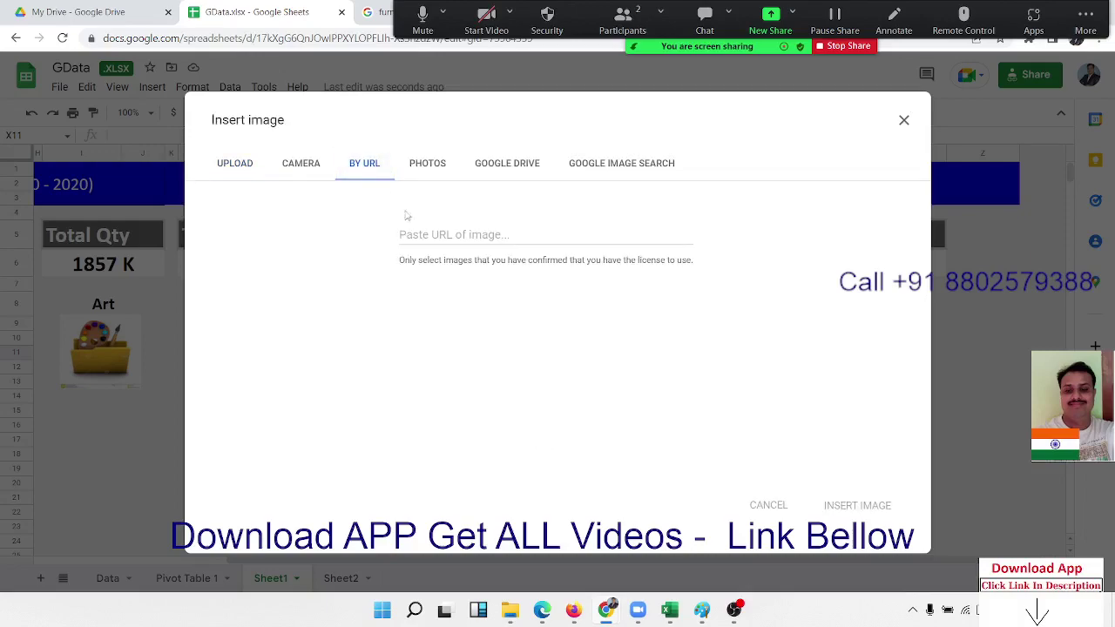
click(624, 165)
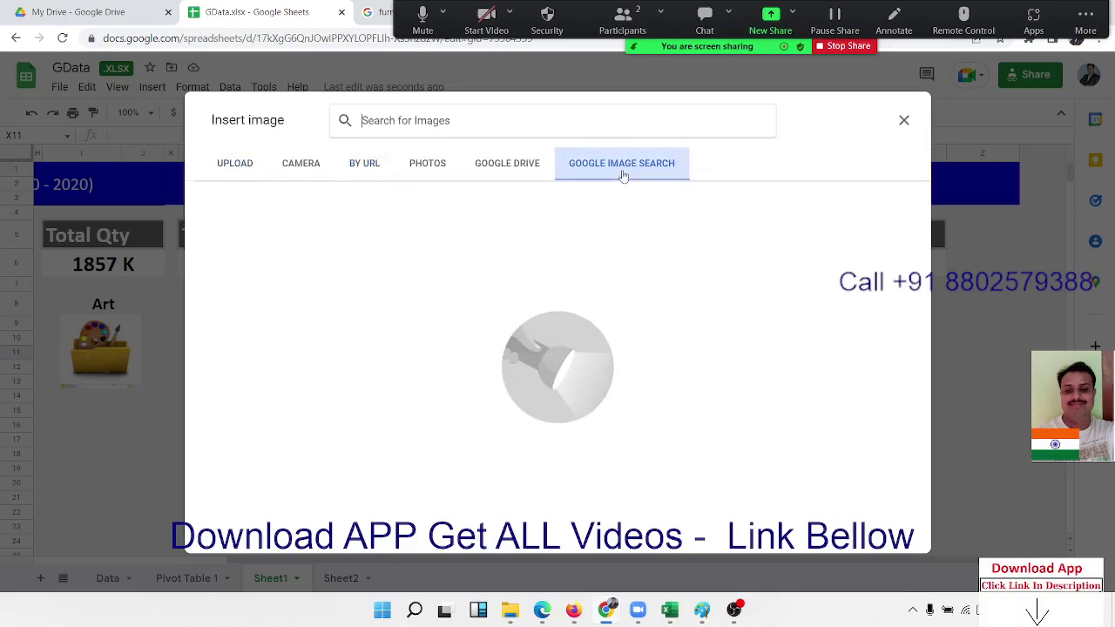
click(376, 12)
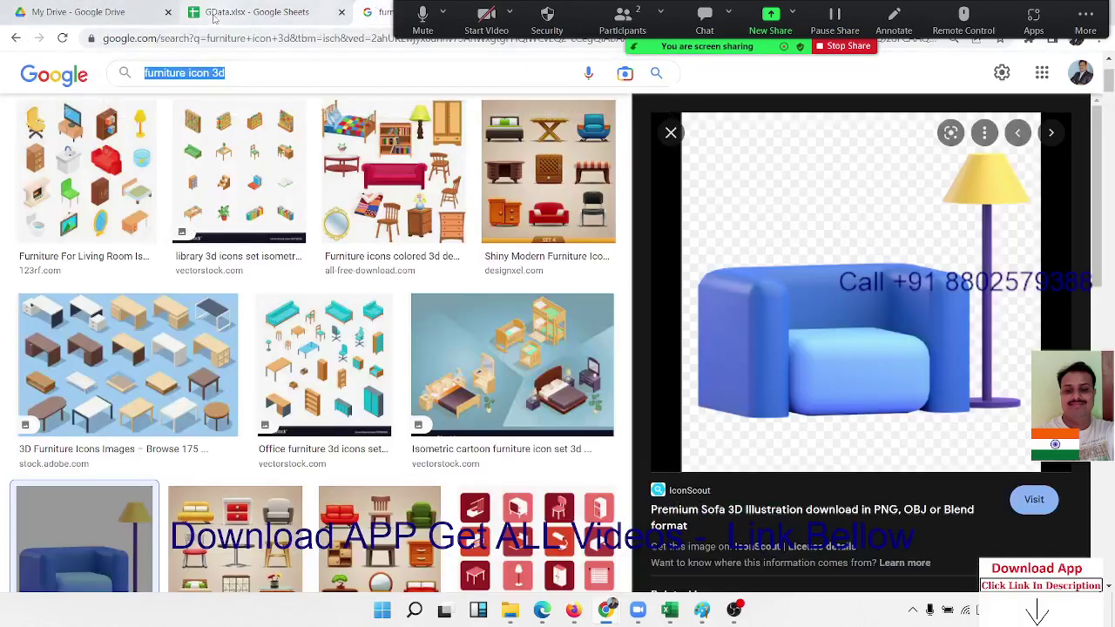
click(244, 13)
key(ctrl+v)
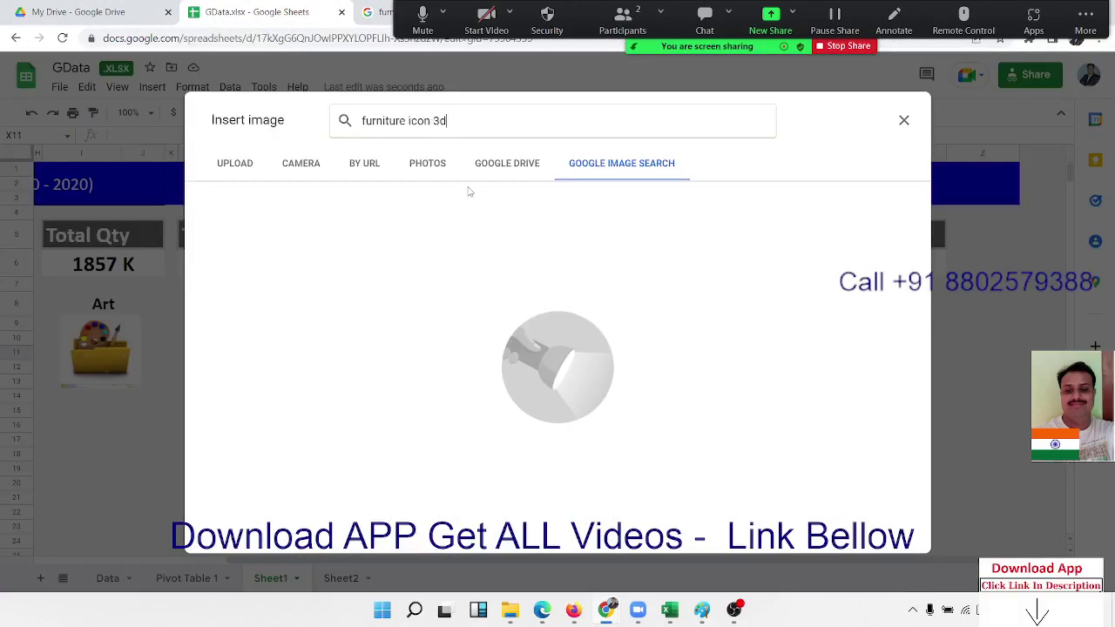
key(Return)
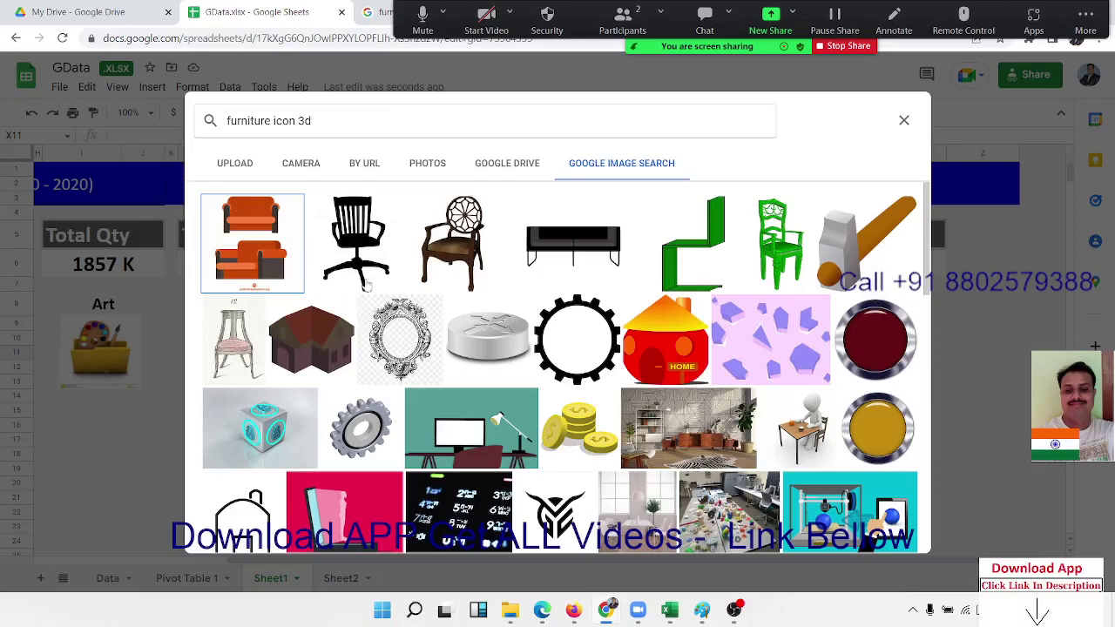
- Choose the wooden chair picture from the results and insert it into the sheet
scroll(424, 359, down, 3)
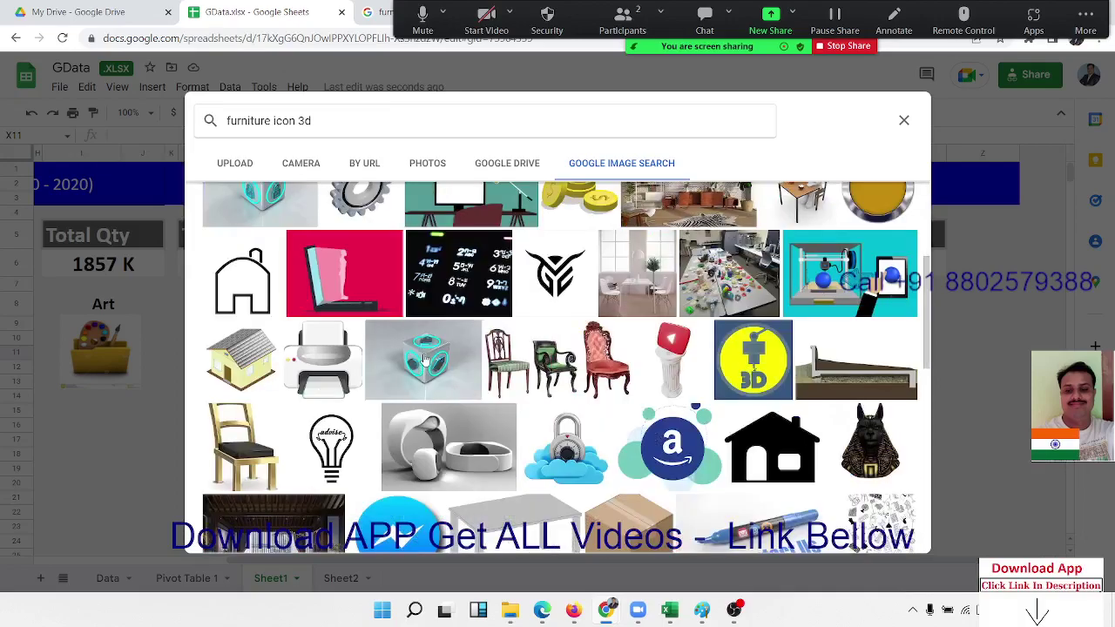
scroll(424, 359, down, 3)
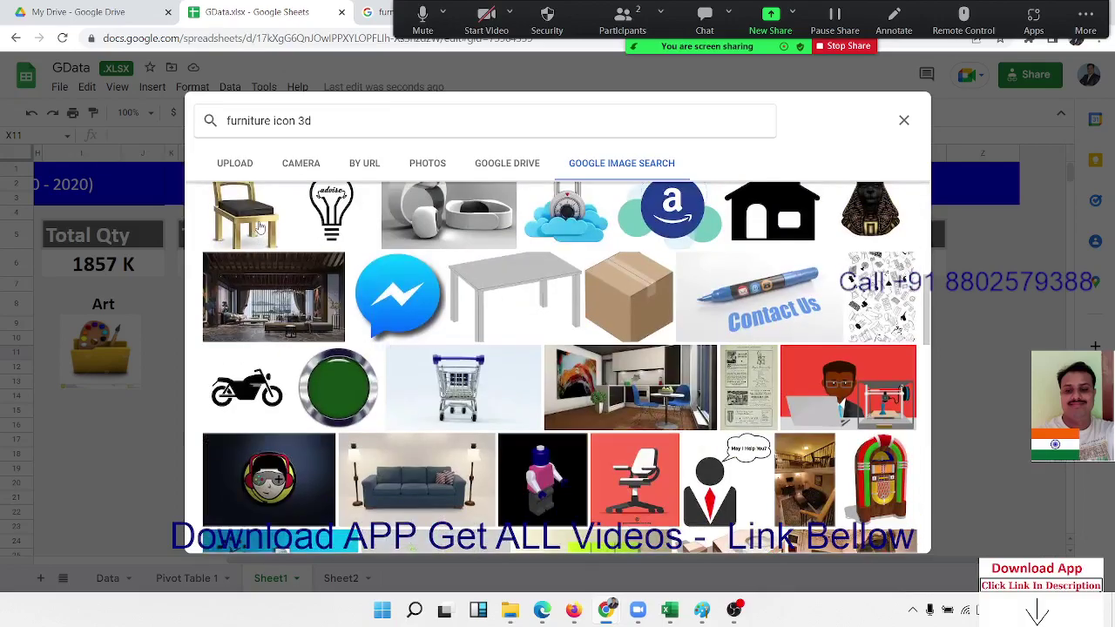
click(254, 232)
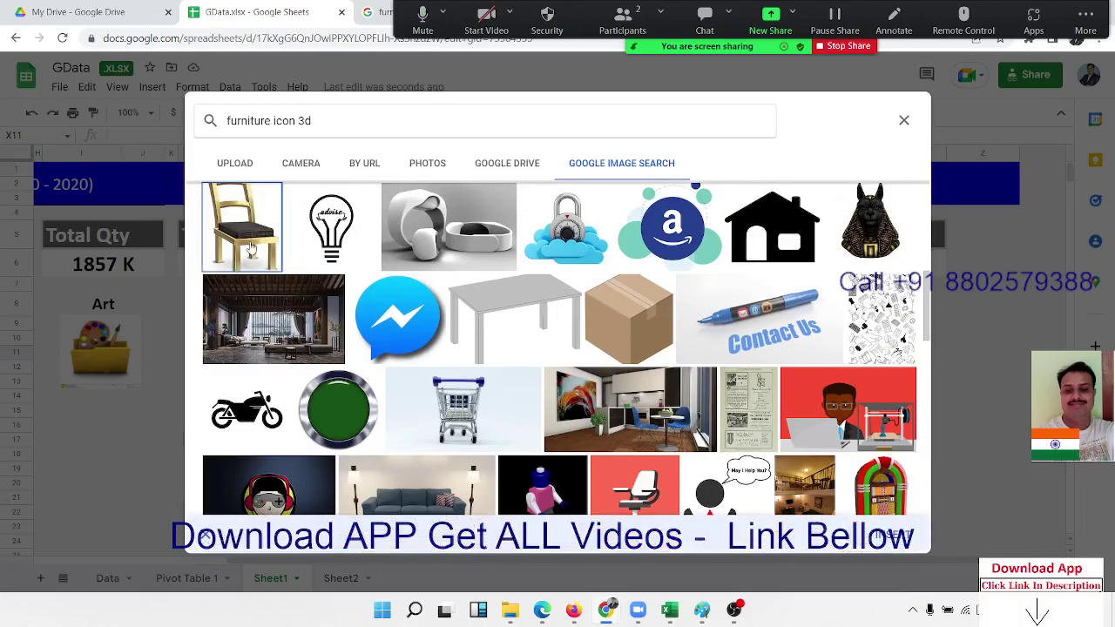
scroll(253, 261, up, 3)
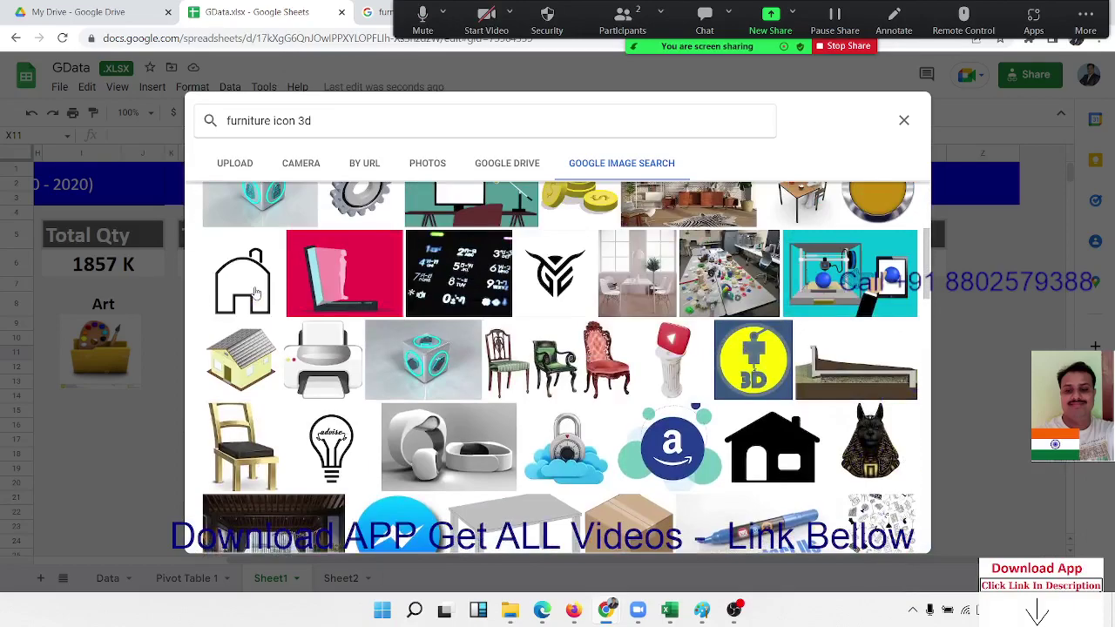
click(252, 436)
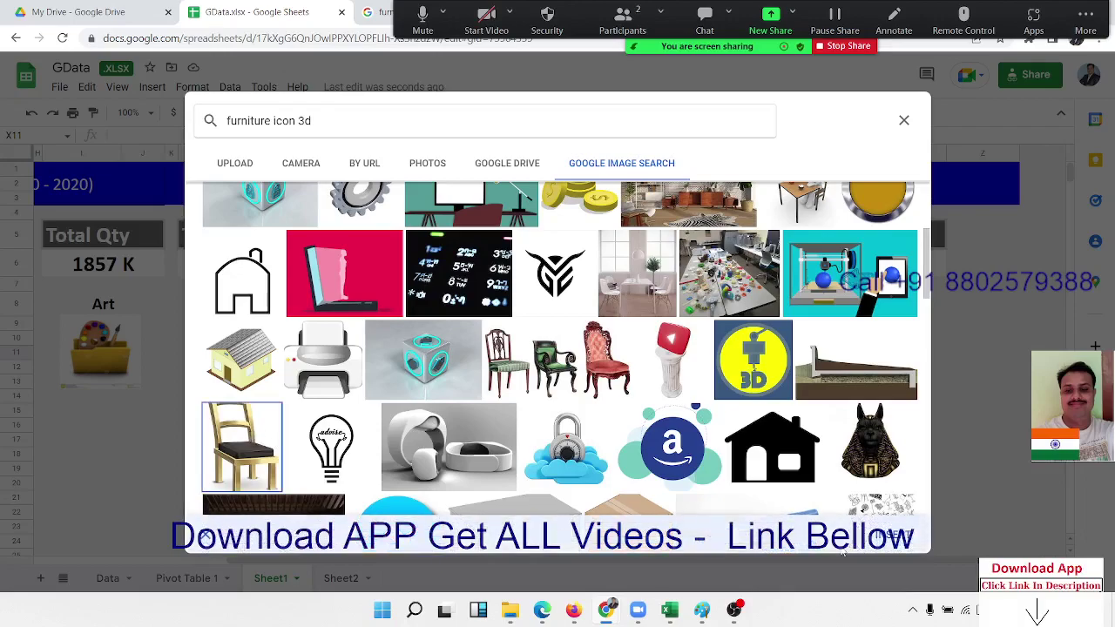
click(880, 532)
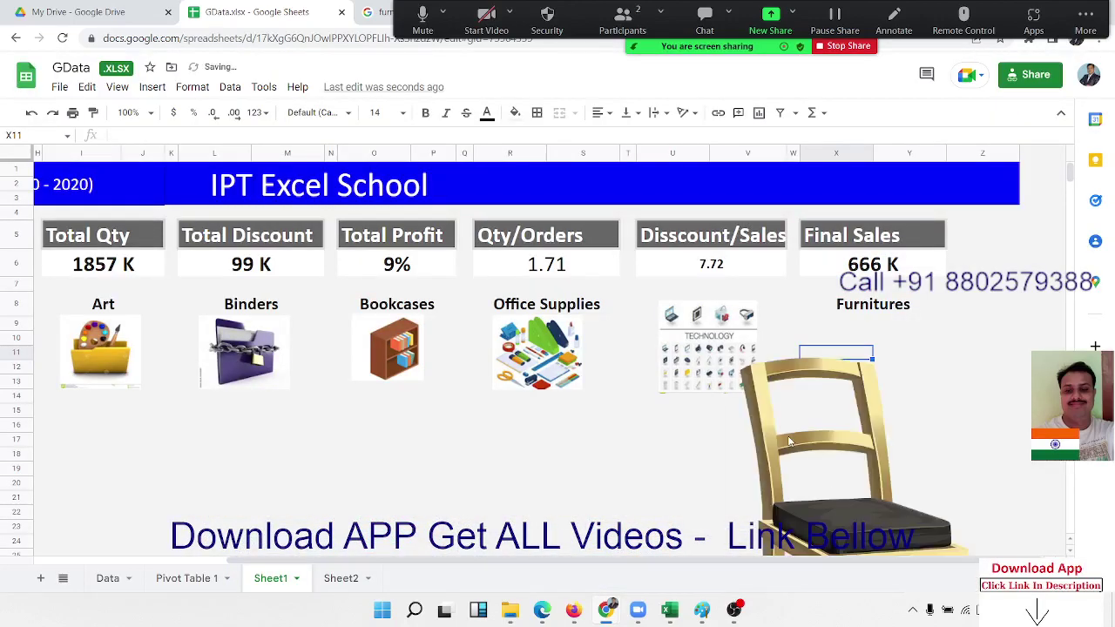
- Shrink the chair picture to icon size beneath Furnitures, then return to column A
click(792, 449)
drag(795, 445, 617, 277)
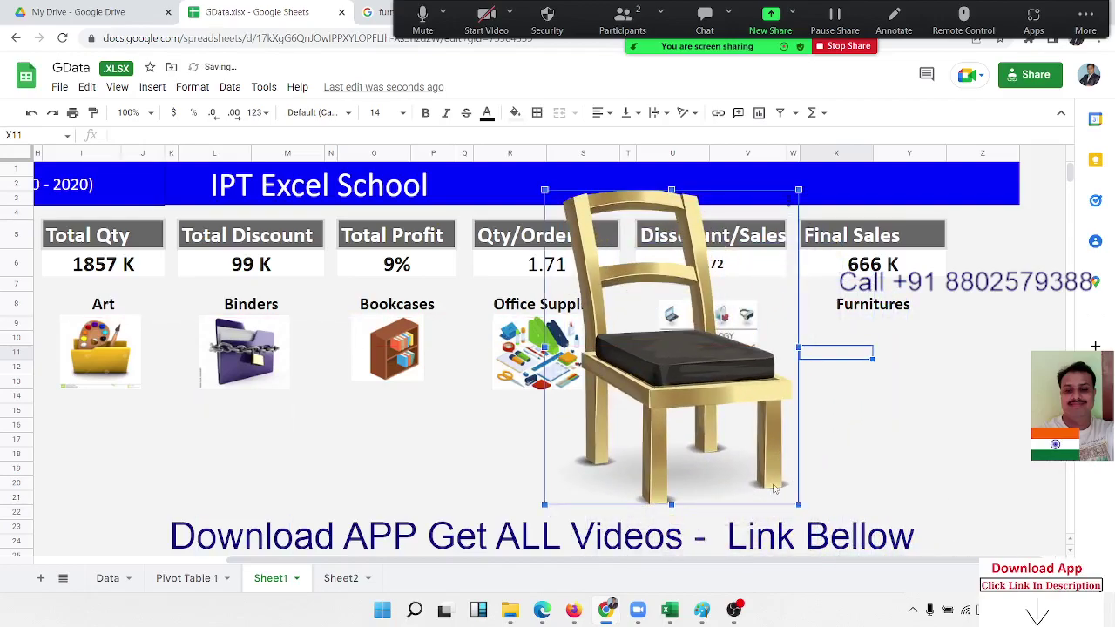
mouse_move(797, 504)
mouse_down()
mouse_move(617, 274)
mouse_move(803, 357)
mouse_move(875, 372)
mouse_up()
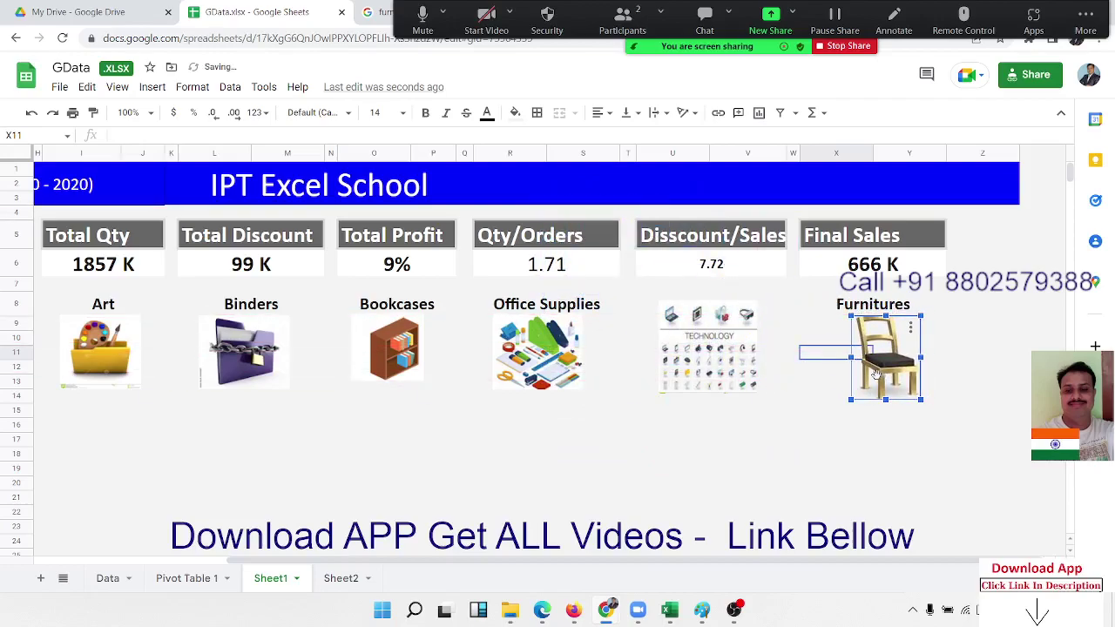
click(555, 463)
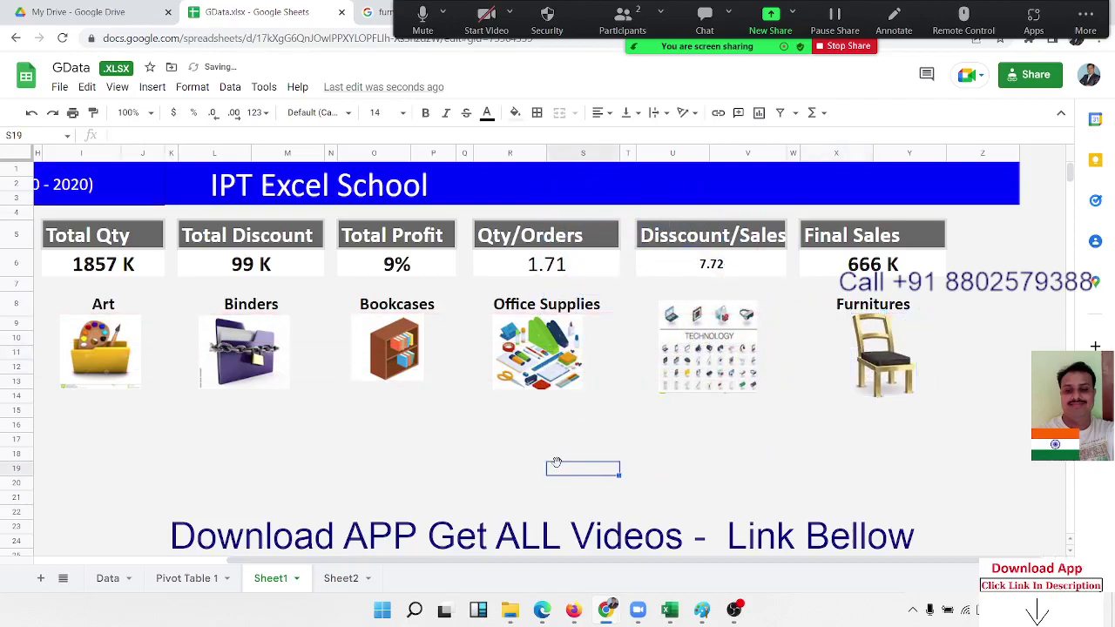
key(Left)
key(Left)
key(Home)
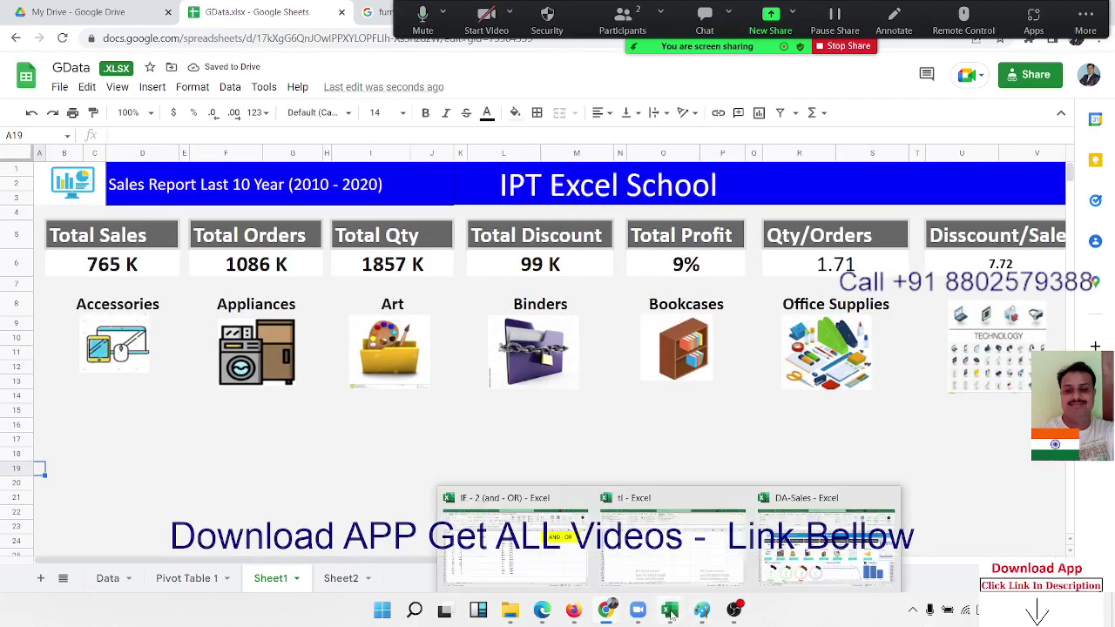
- Merge C13:D14 under Accessories into a cyan box with white text
click(146, 425)
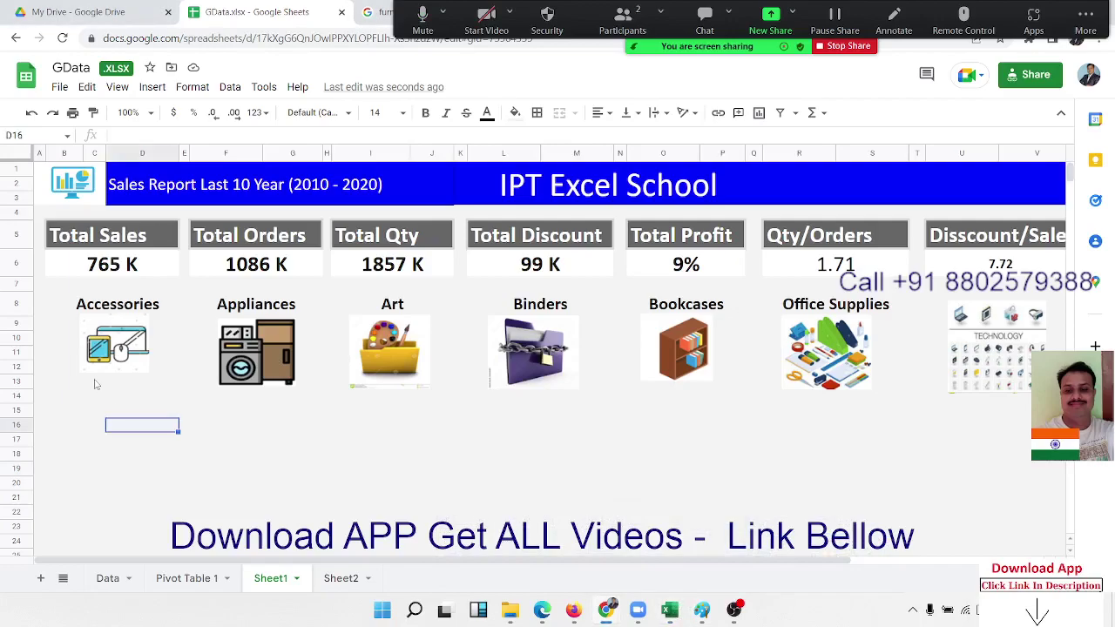
click(98, 398)
key(Up)
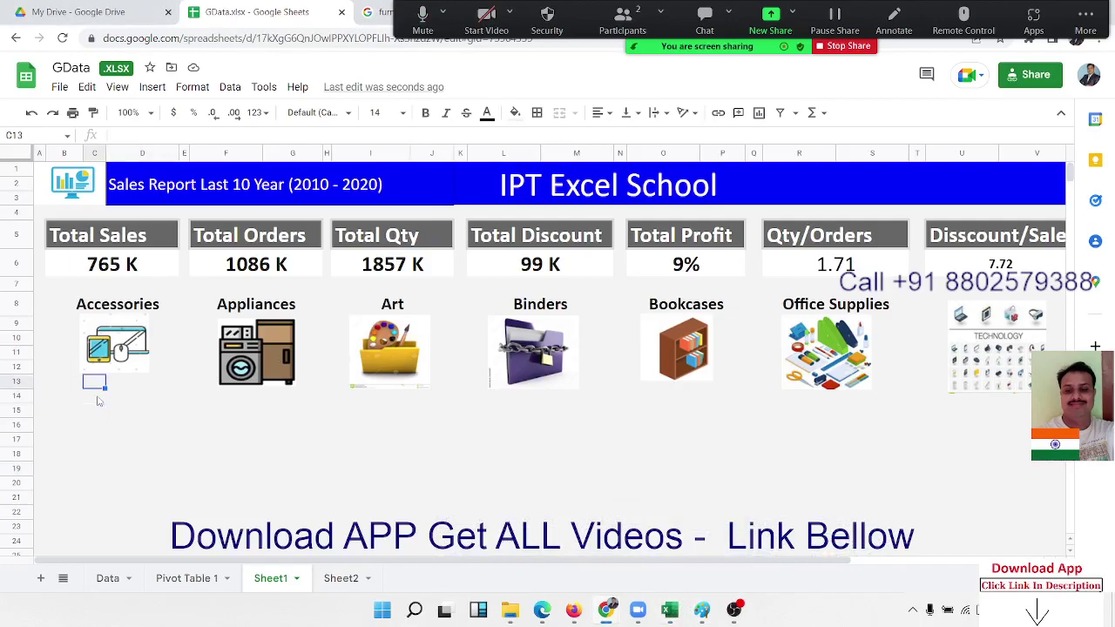
key(shift+Right)
key(shift+Down)
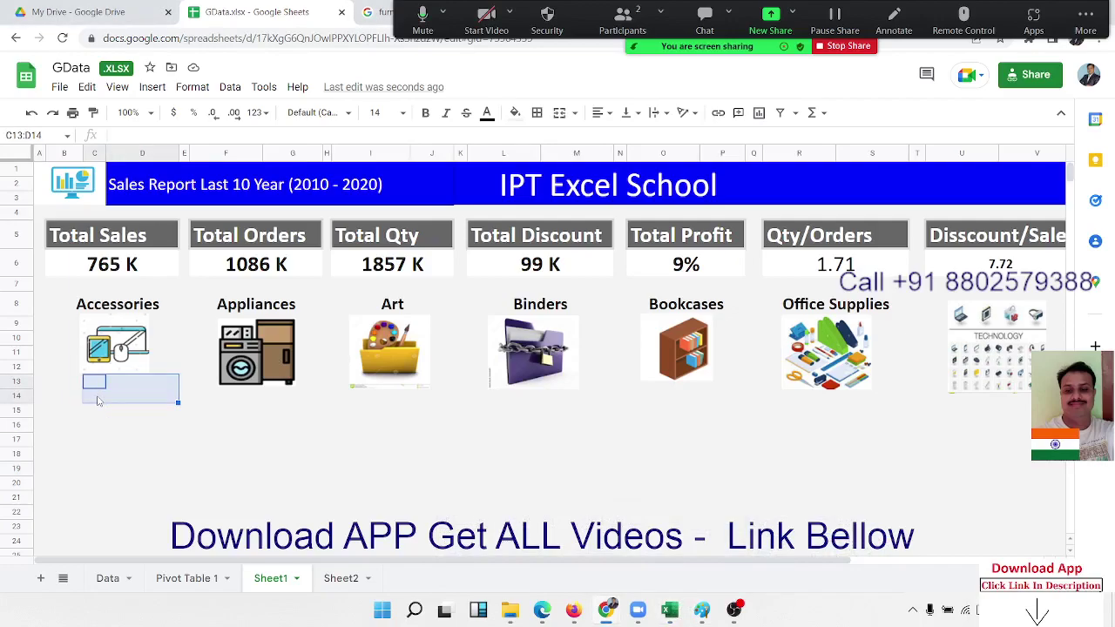
click(554, 115)
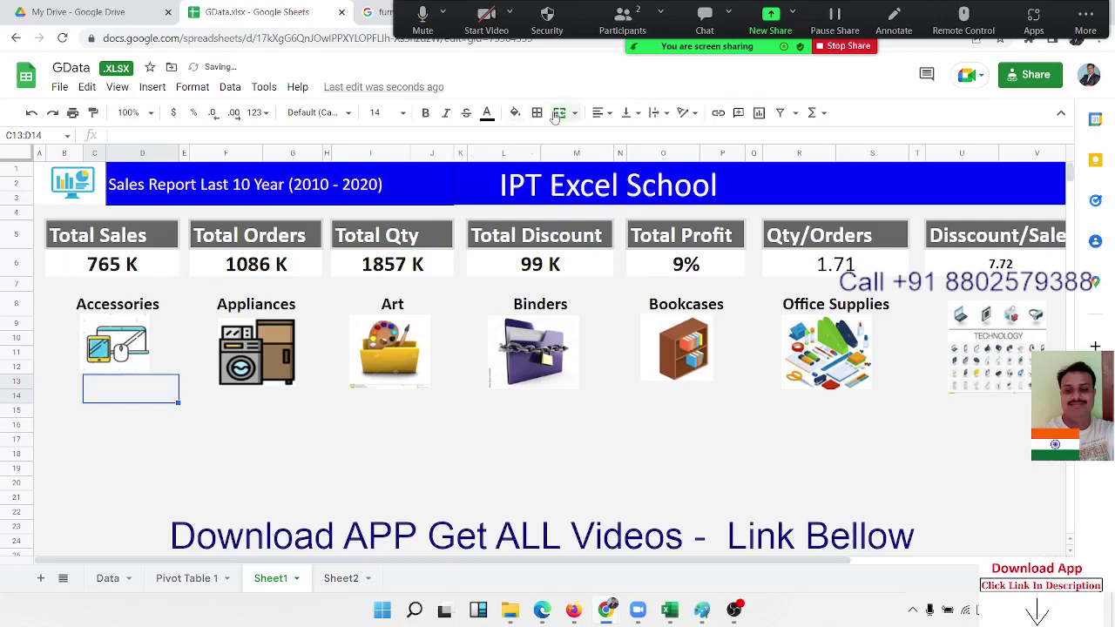
click(519, 115)
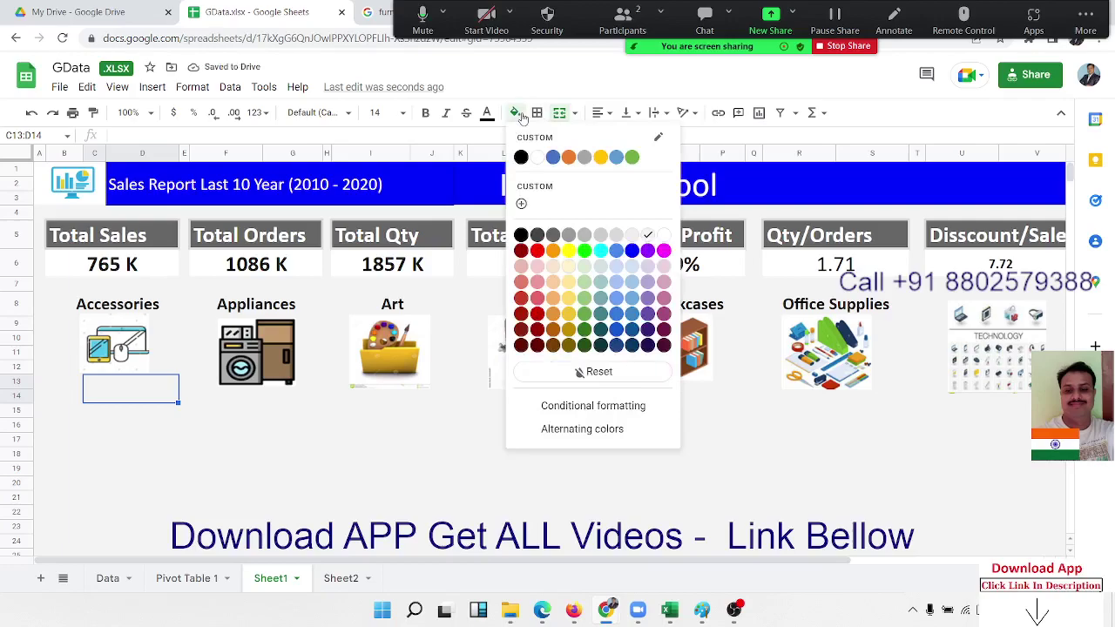
click(600, 252)
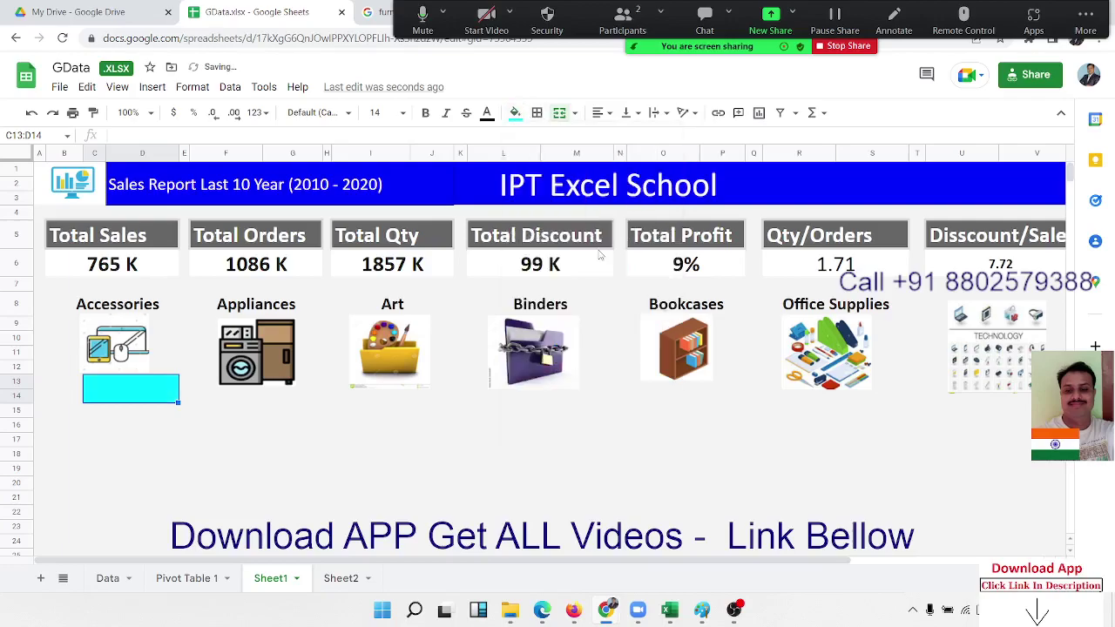
click(488, 114)
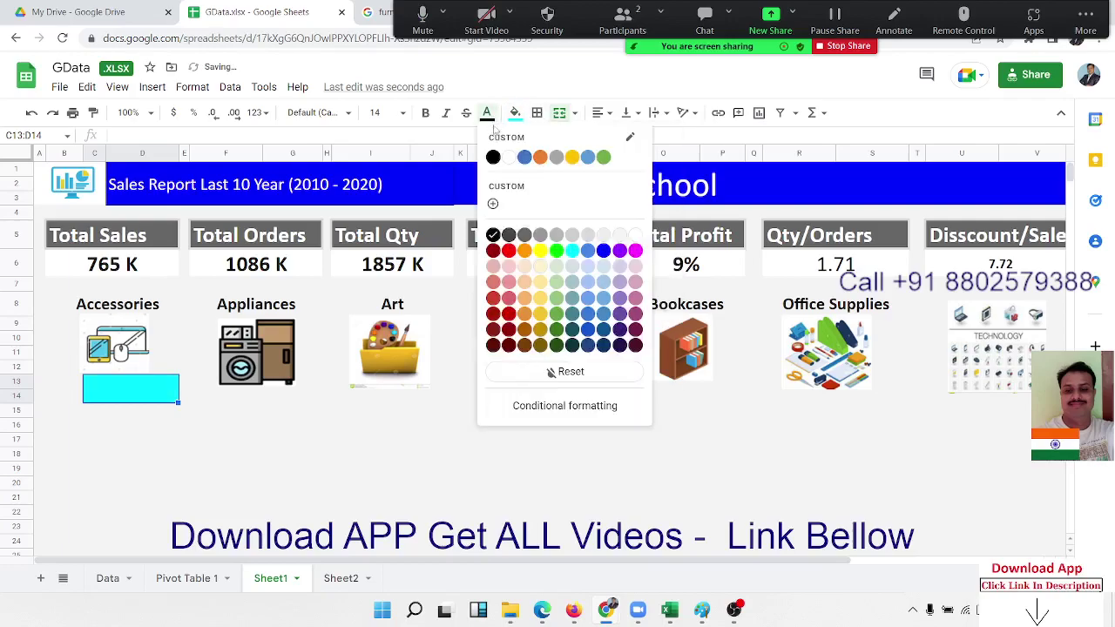
click(506, 160)
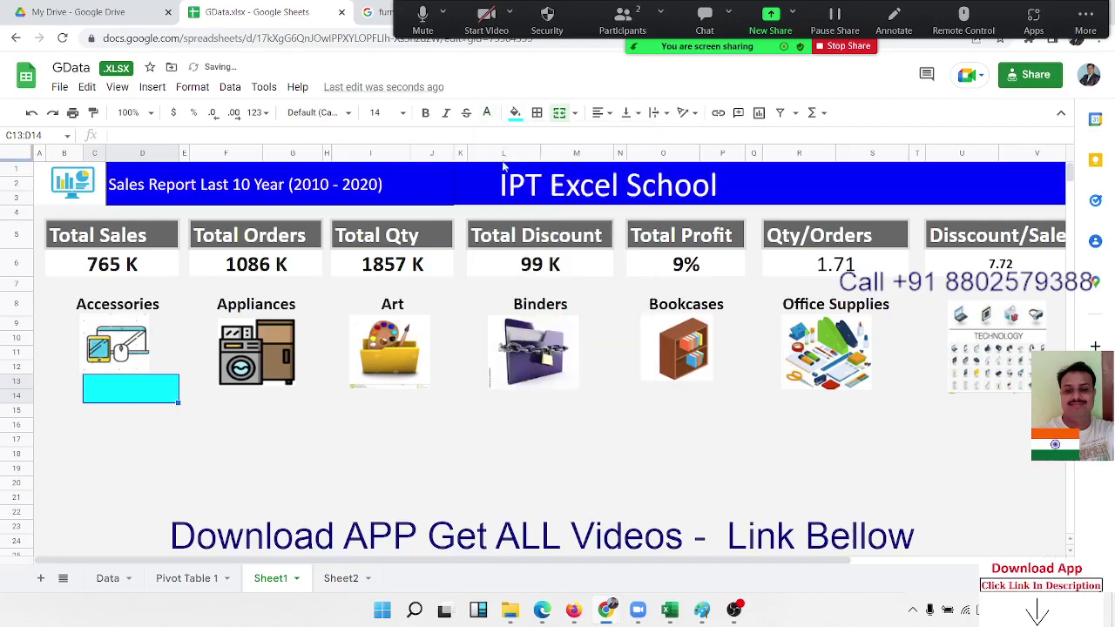
- Paste the cyan box into F13:G14 under Appliances and shrink the Appliances icon
click(114, 370)
click(111, 390)
key(Right)
key(Right)
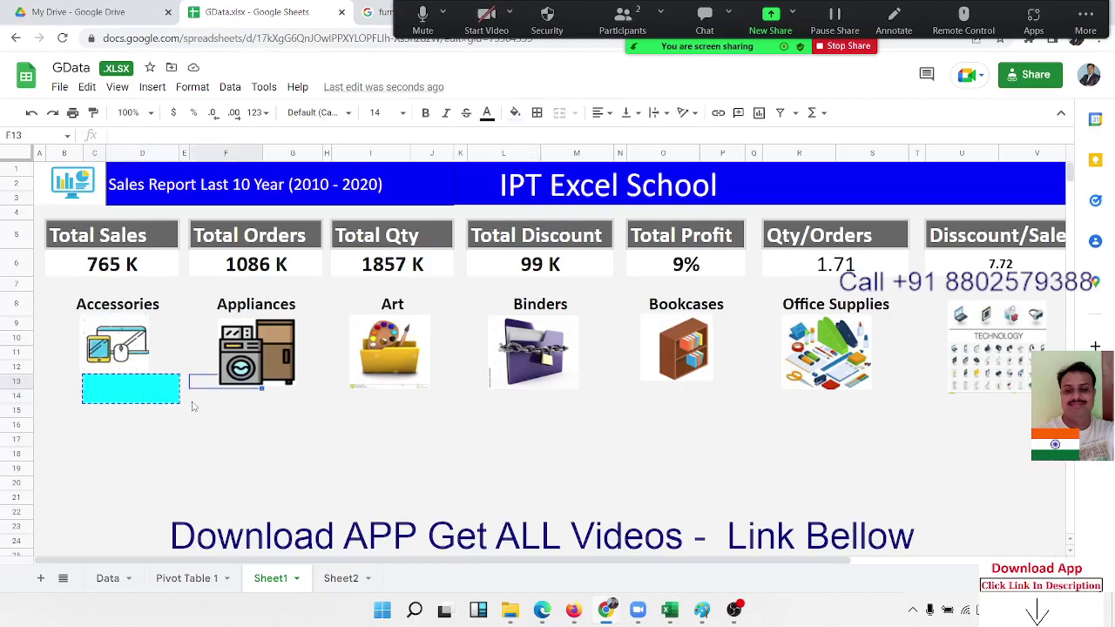
key(ctrl+v)
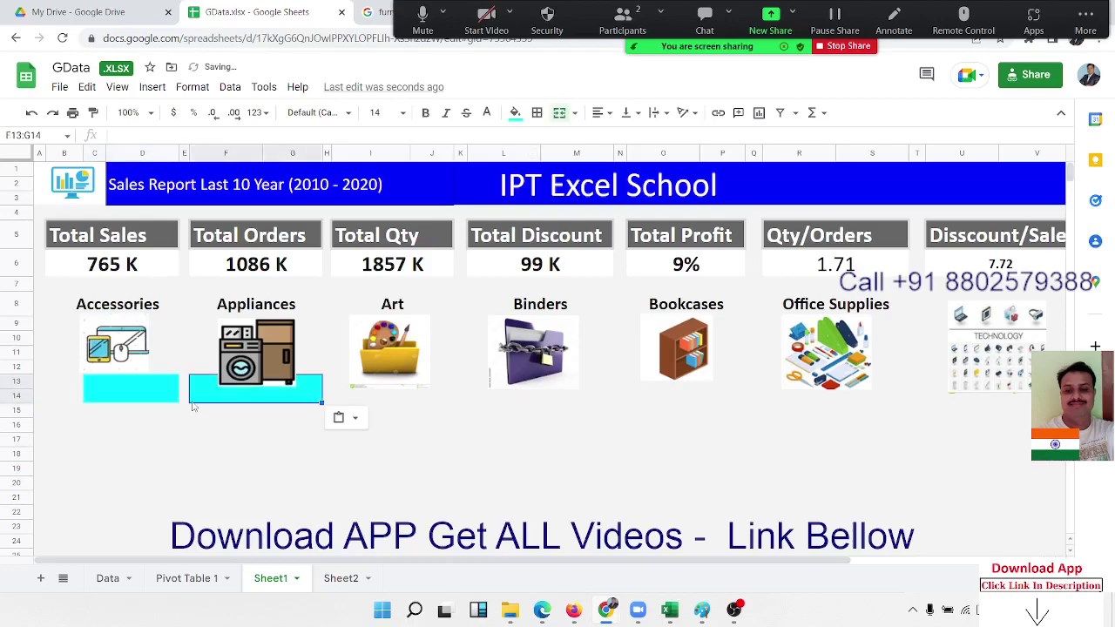
click(267, 344)
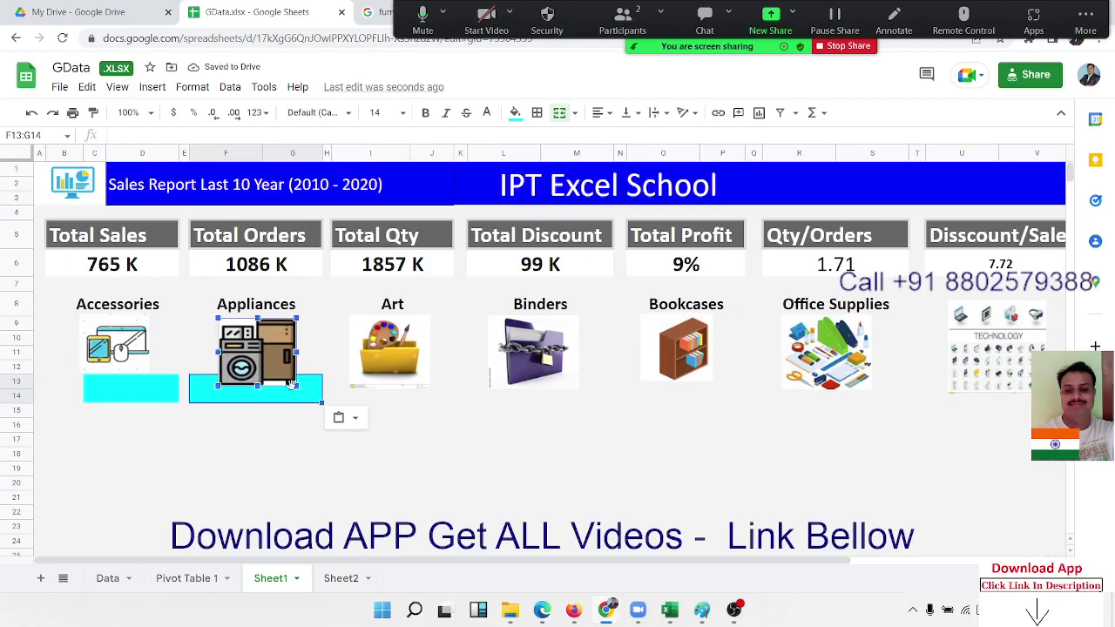
drag(296, 389, 279, 366)
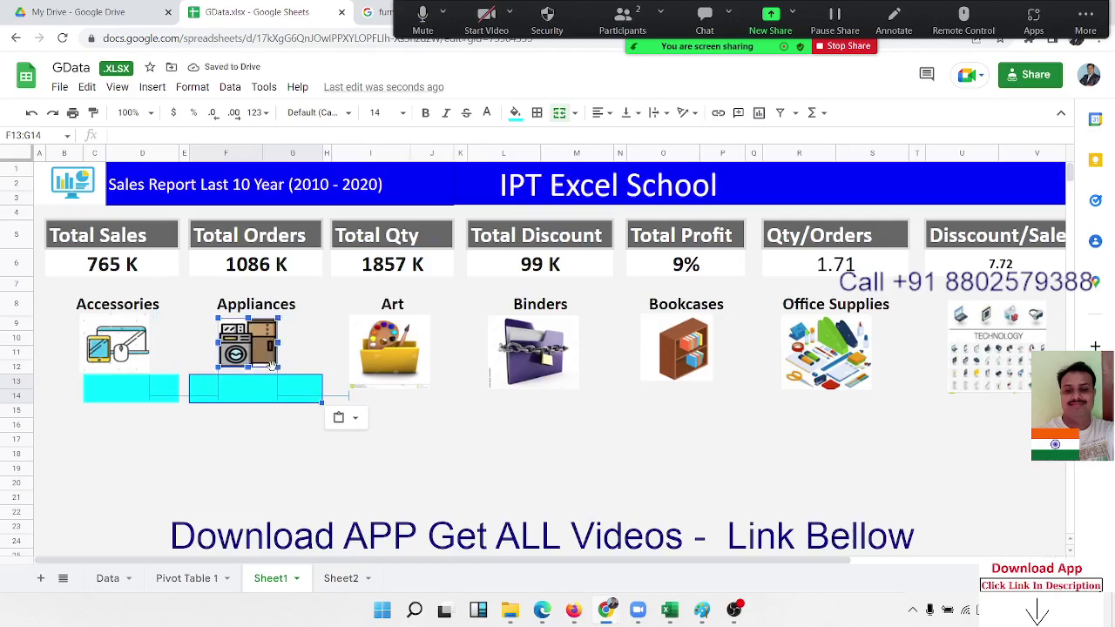
- Add cyan boxes under Art and Binders and shrink both icons above them
click(375, 398)
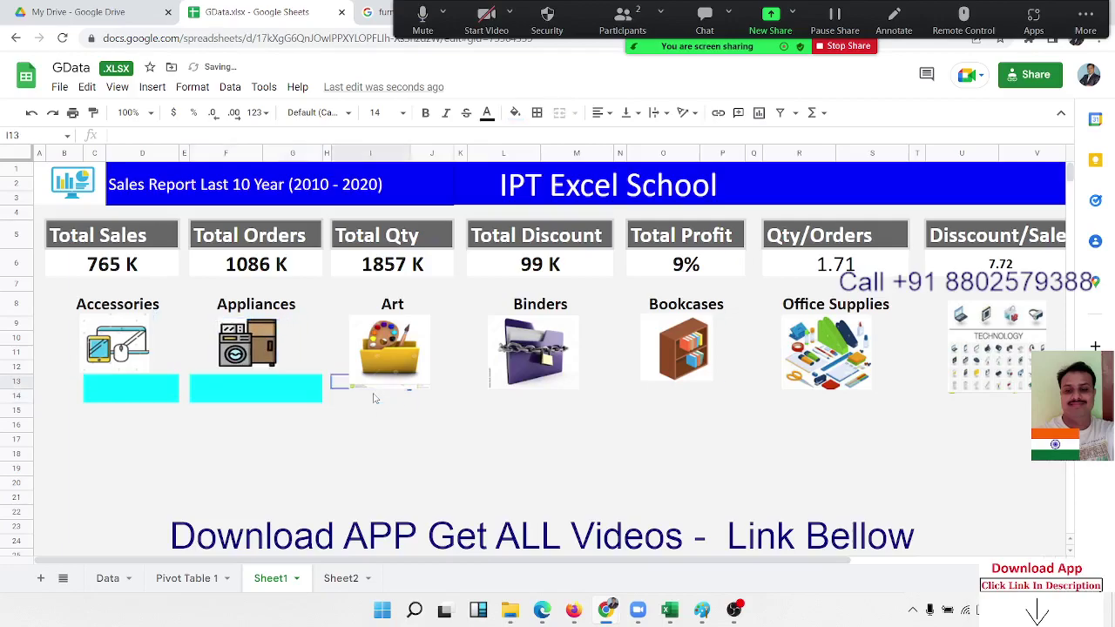
key(ctrl+v)
click(379, 387)
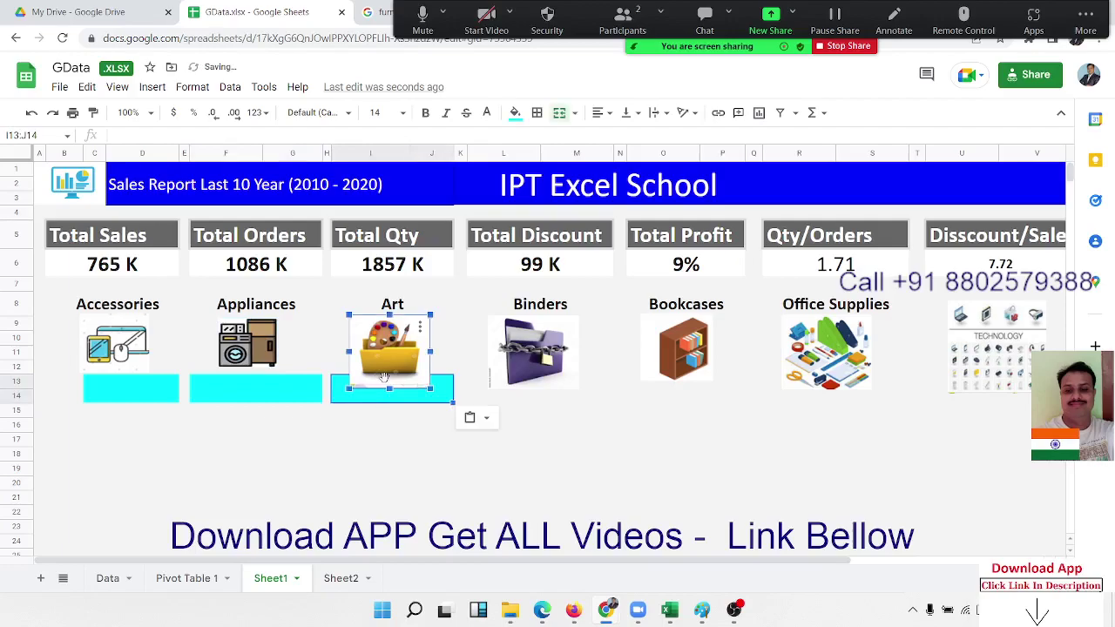
drag(429, 389, 409, 366)
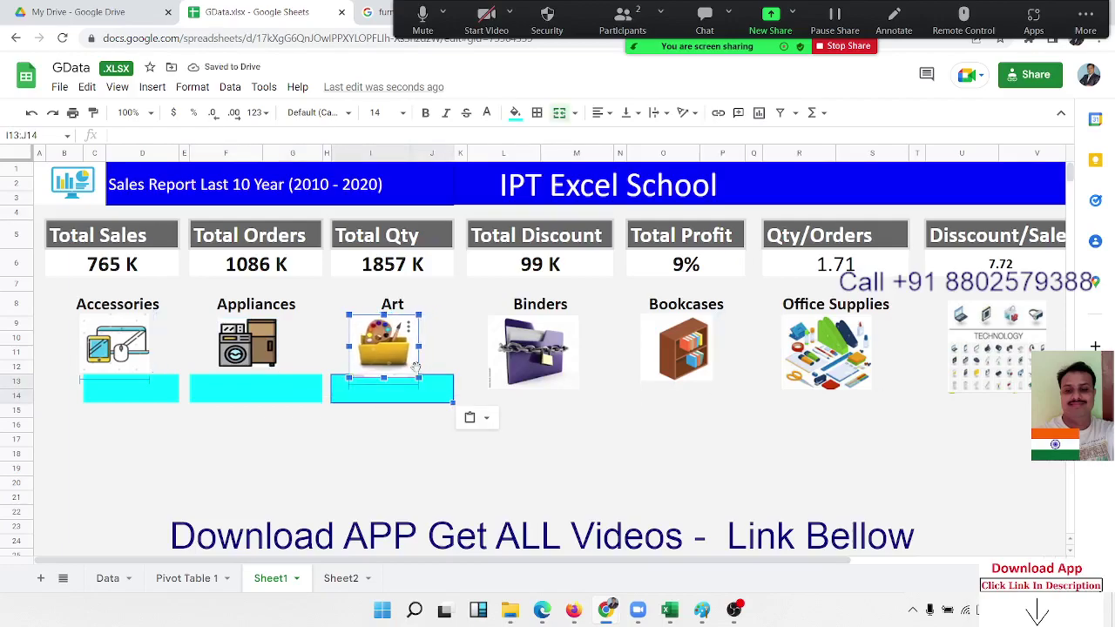
click(475, 403)
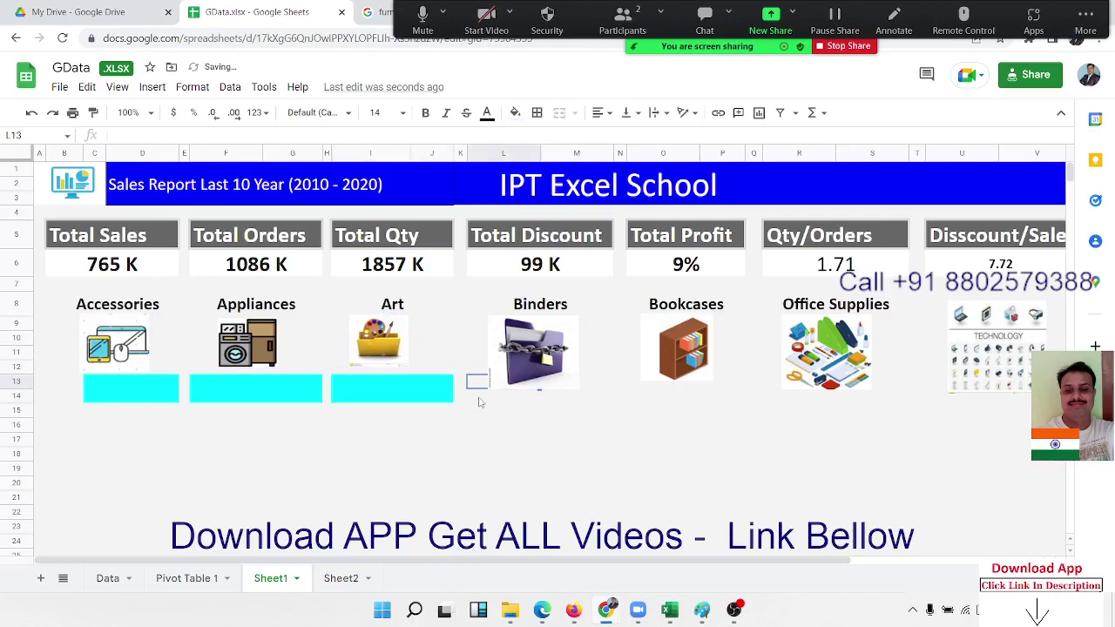
key(ctrl+v)
click(533, 366)
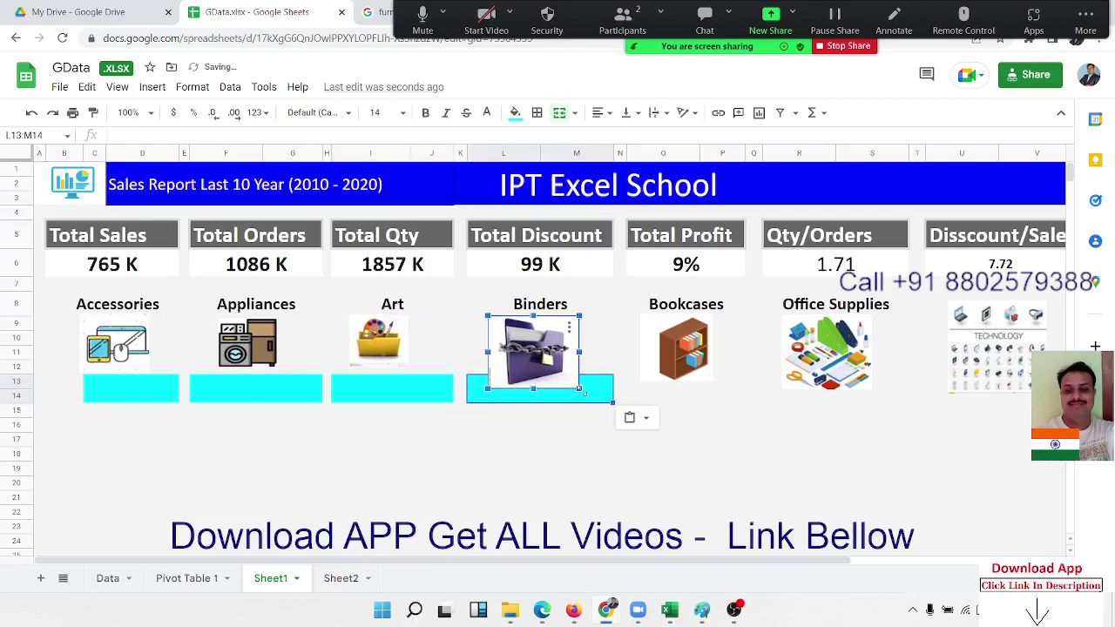
drag(580, 390, 561, 367)
- Add a cyan box under Bookcases and shrink the Bookcases icon above it
click(689, 397)
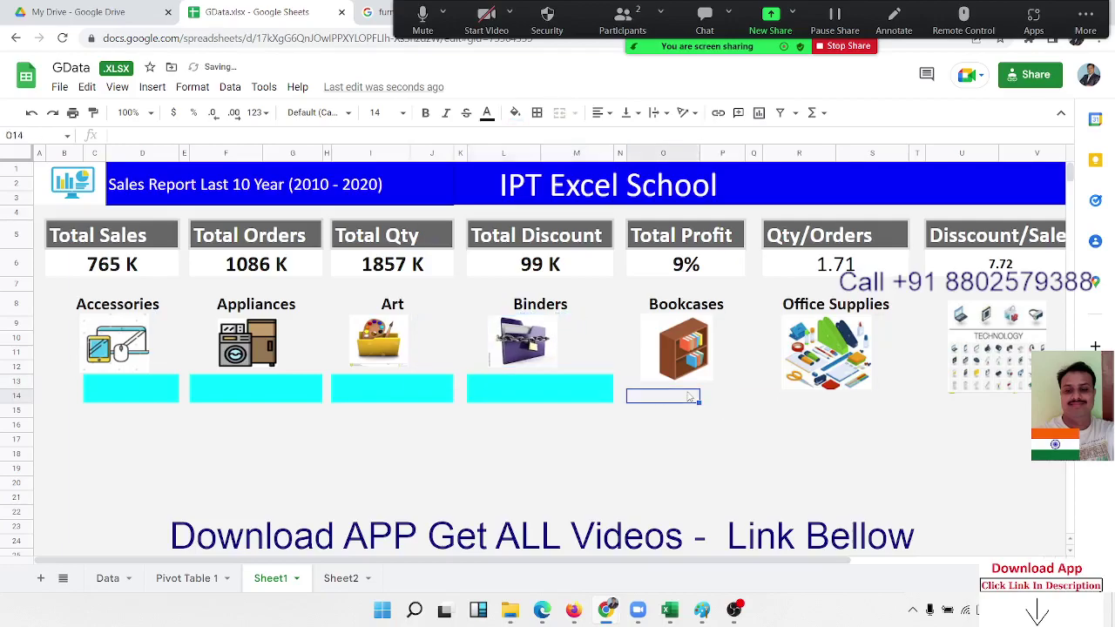
key(ctrl+v)
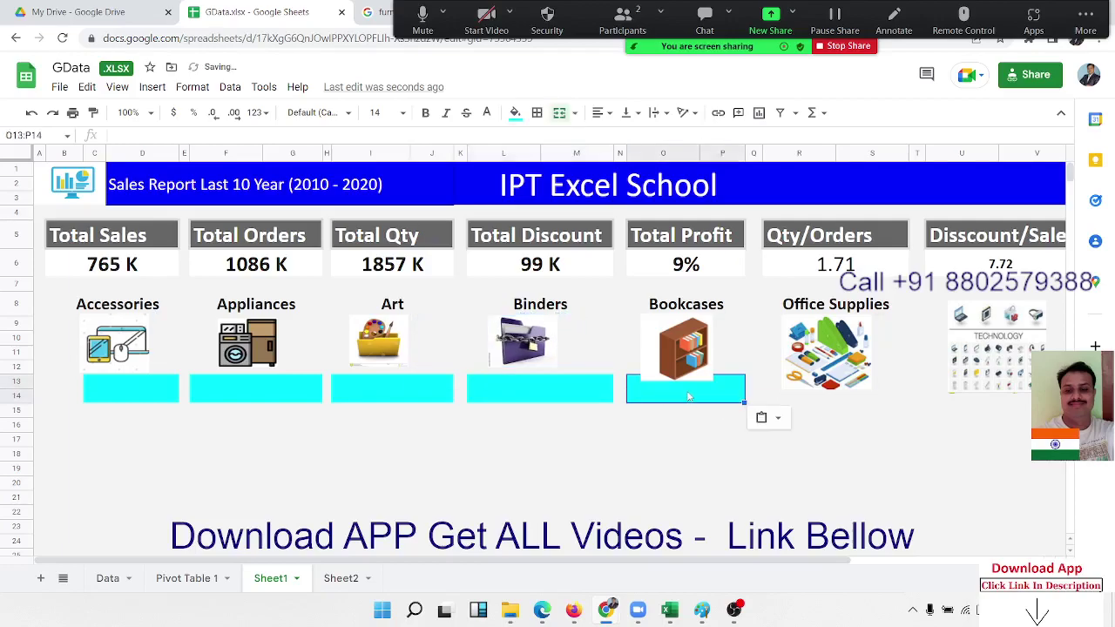
click(653, 360)
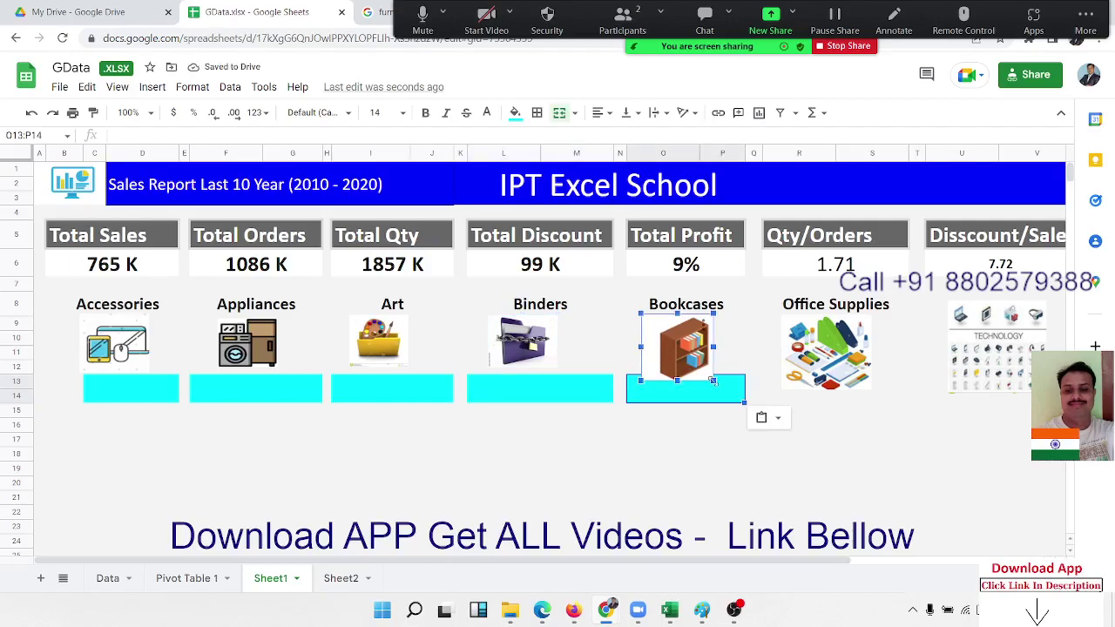
drag(687, 363, 694, 388)
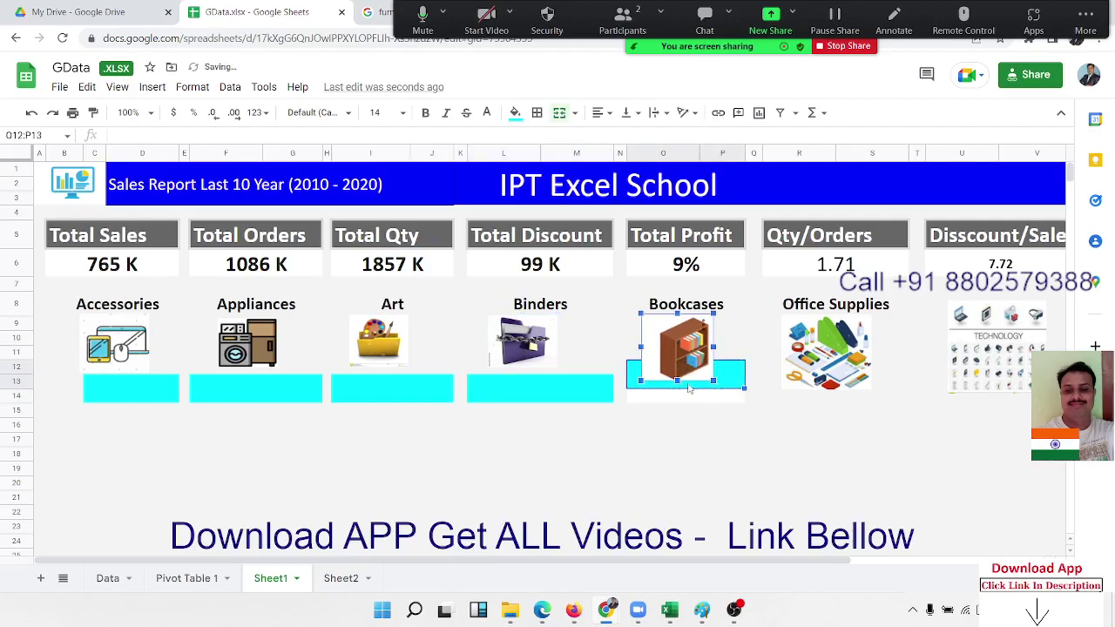
key(ctrl+z)
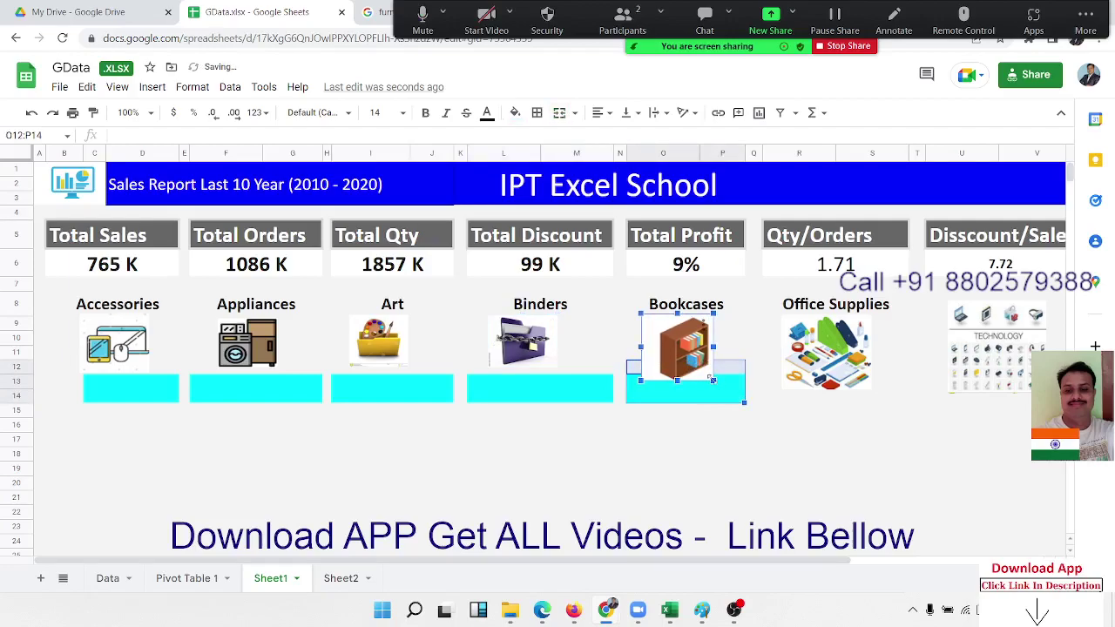
drag(712, 380, 700, 367)
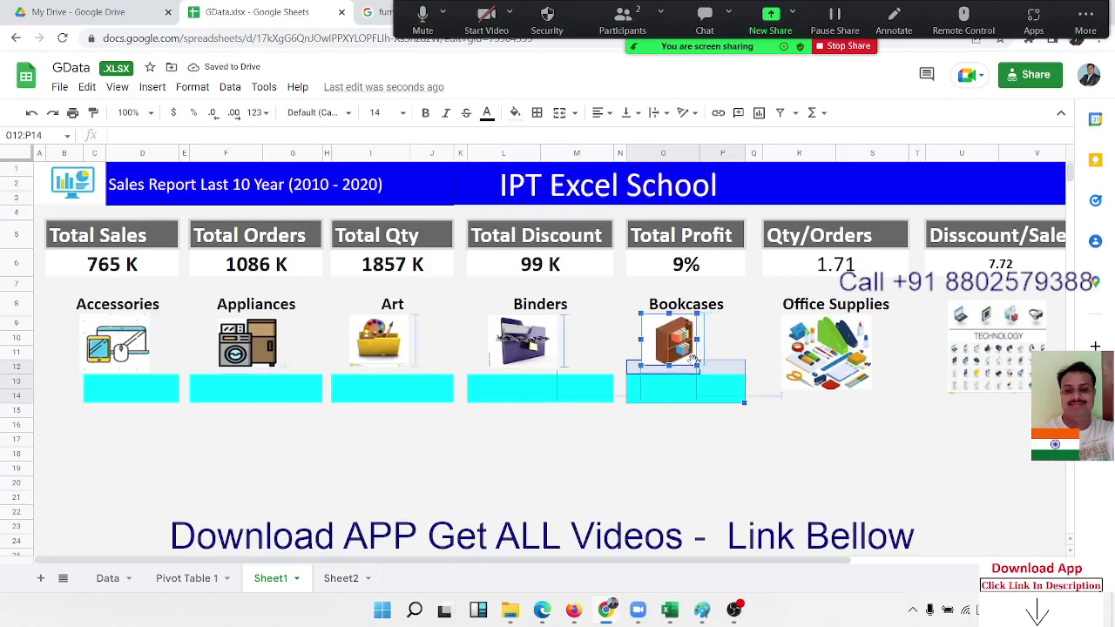
click(788, 434)
- Add a cyan box under Office Supplies, shrink its icon, and copy the box onward
click(797, 383)
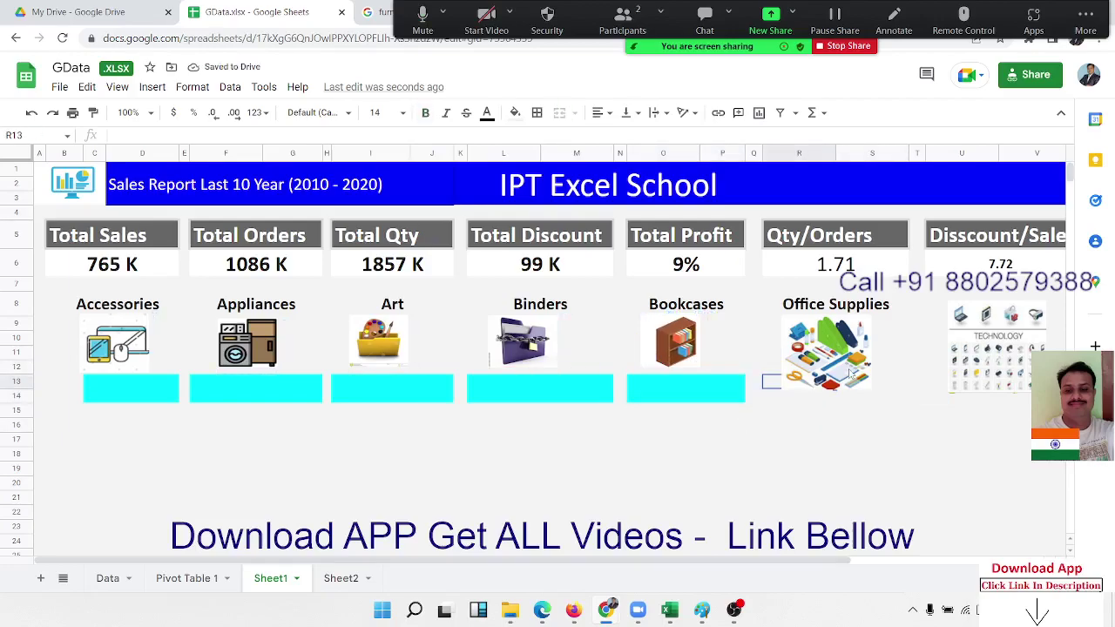
key(ctrl+v)
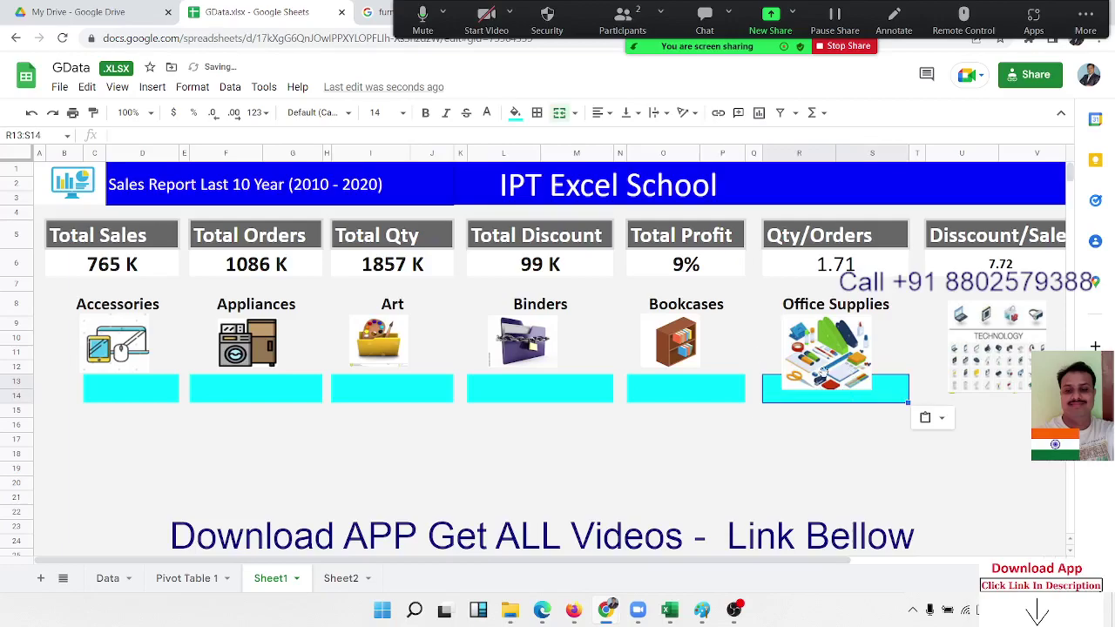
drag(815, 389, 861, 392)
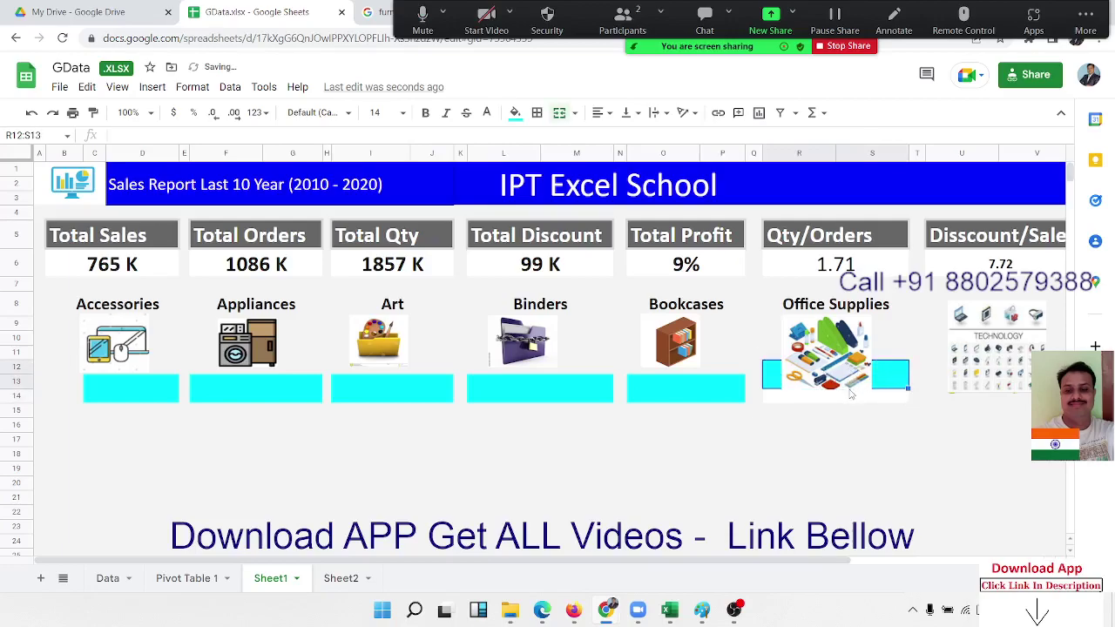
key(ctrl+z)
click(828, 427)
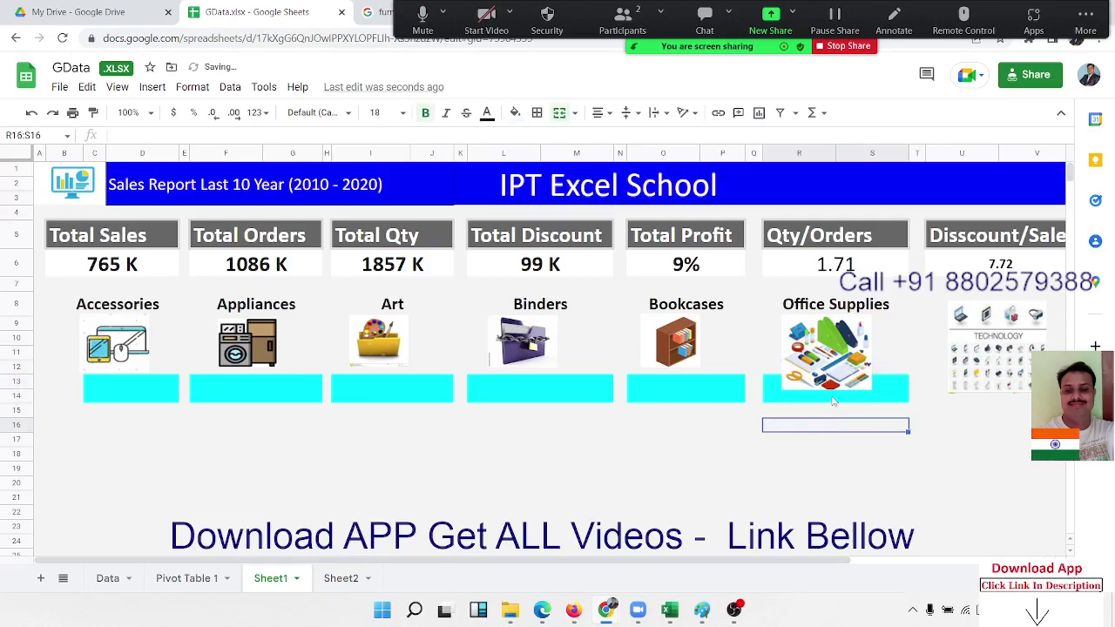
click(834, 383)
drag(870, 389, 849, 363)
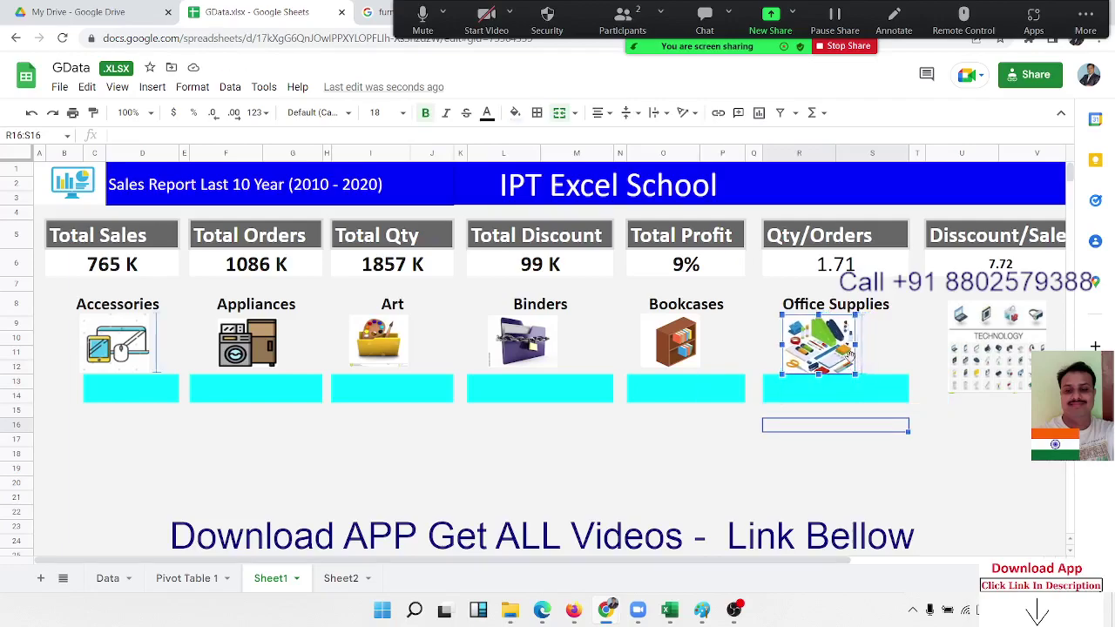
drag(850, 363, 840, 351)
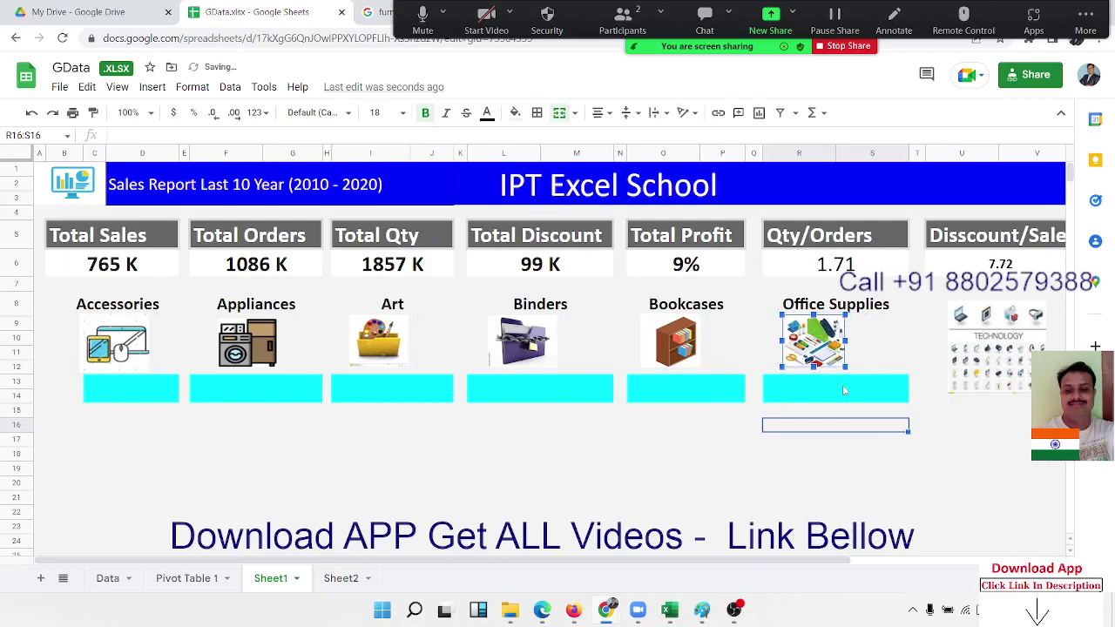
click(843, 389)
key(ctrl+c)
key(Right)
key(Right)
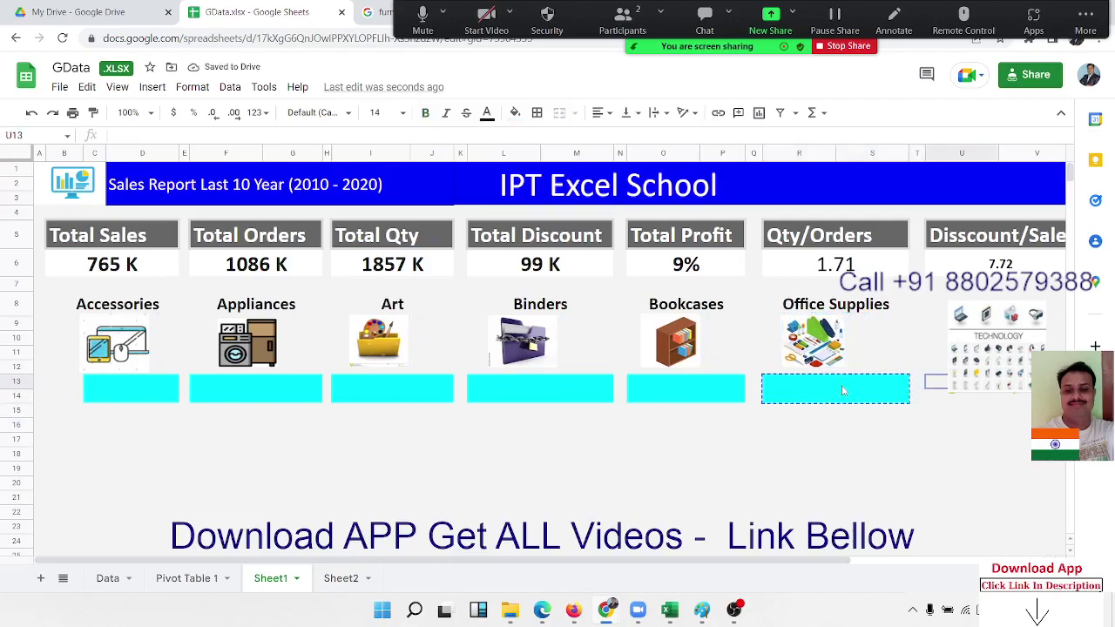
key(Right)
key(Right)
key(Right)
key(Right)
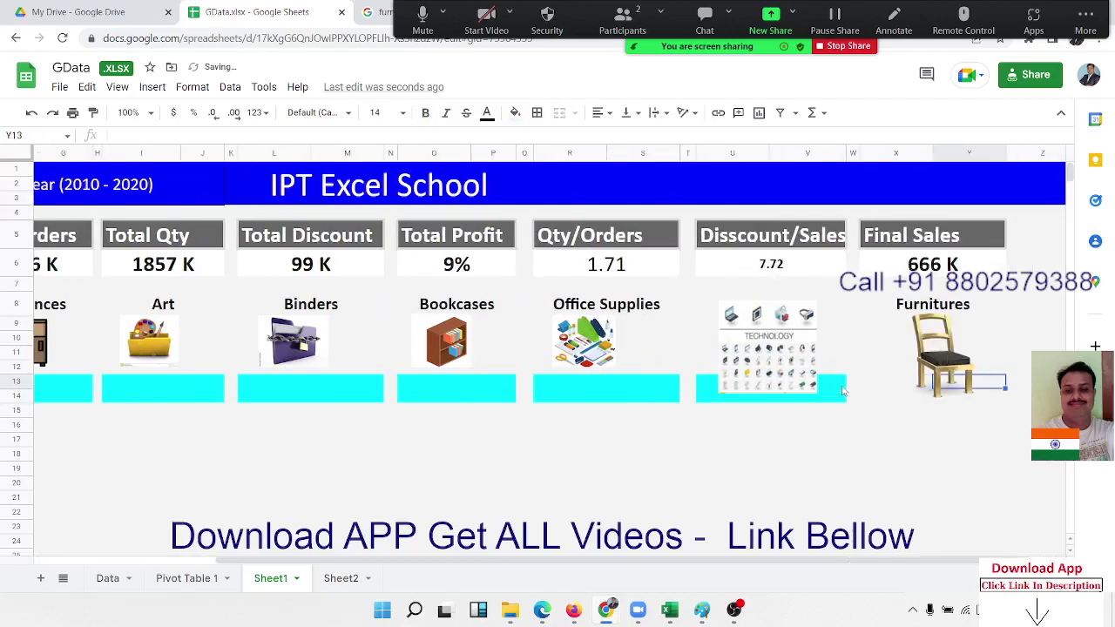
- Shrink the Technology icon and the Furnitures chair icon above their boxes
click(801, 386)
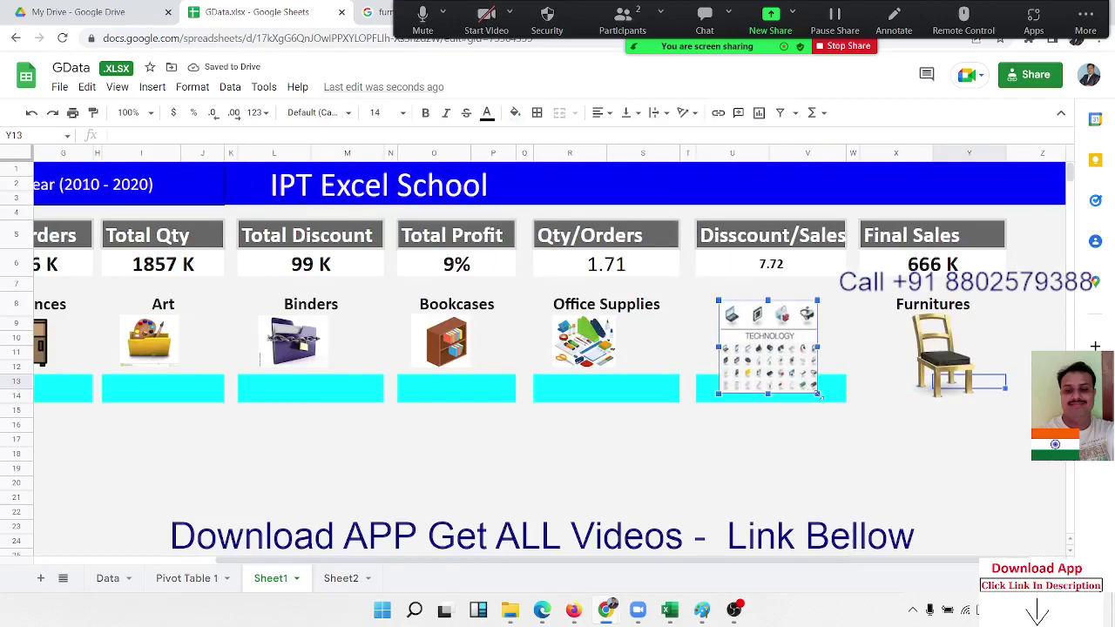
drag(819, 393, 794, 372)
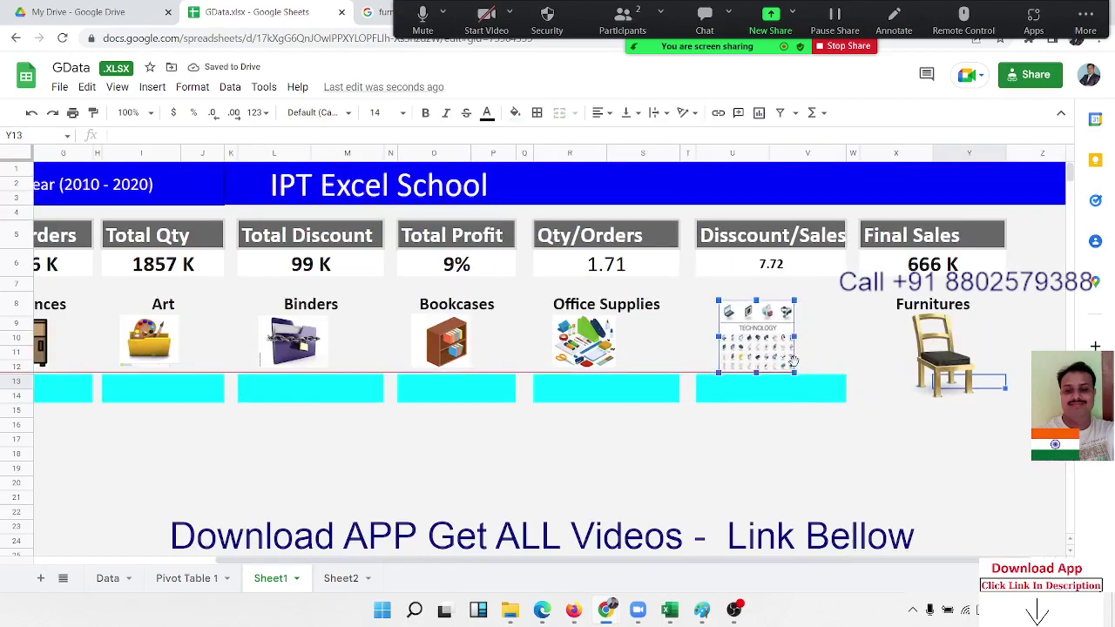
click(875, 398)
click(921, 382)
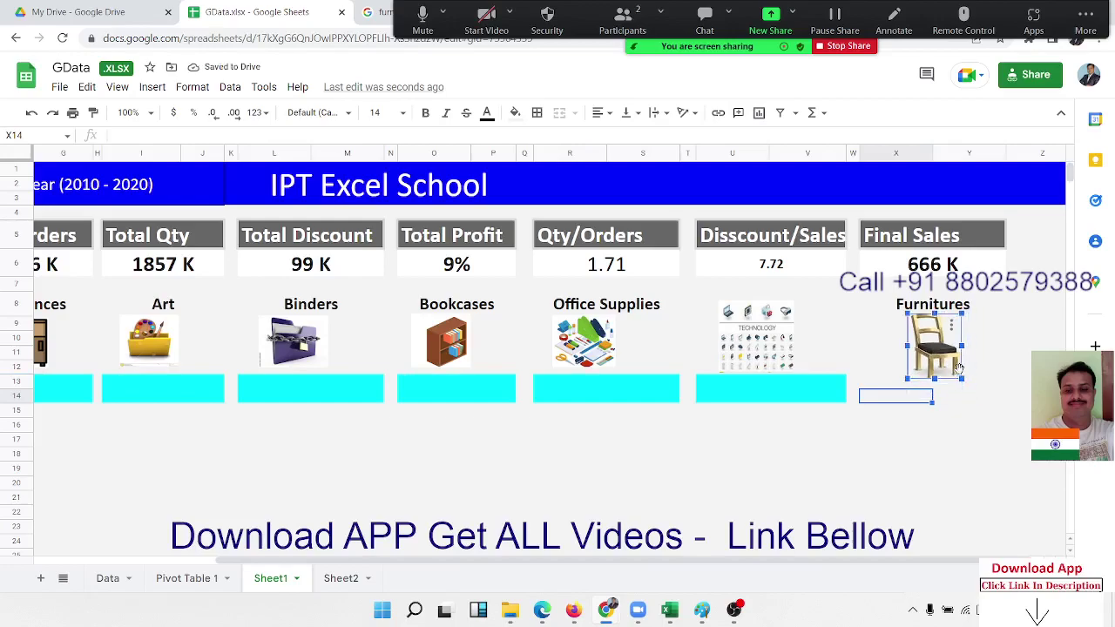
drag(977, 397, 958, 374)
- Copy the cyan box into X13 under the chair, then go to the Pivot Table 1 sheet
click(929, 386)
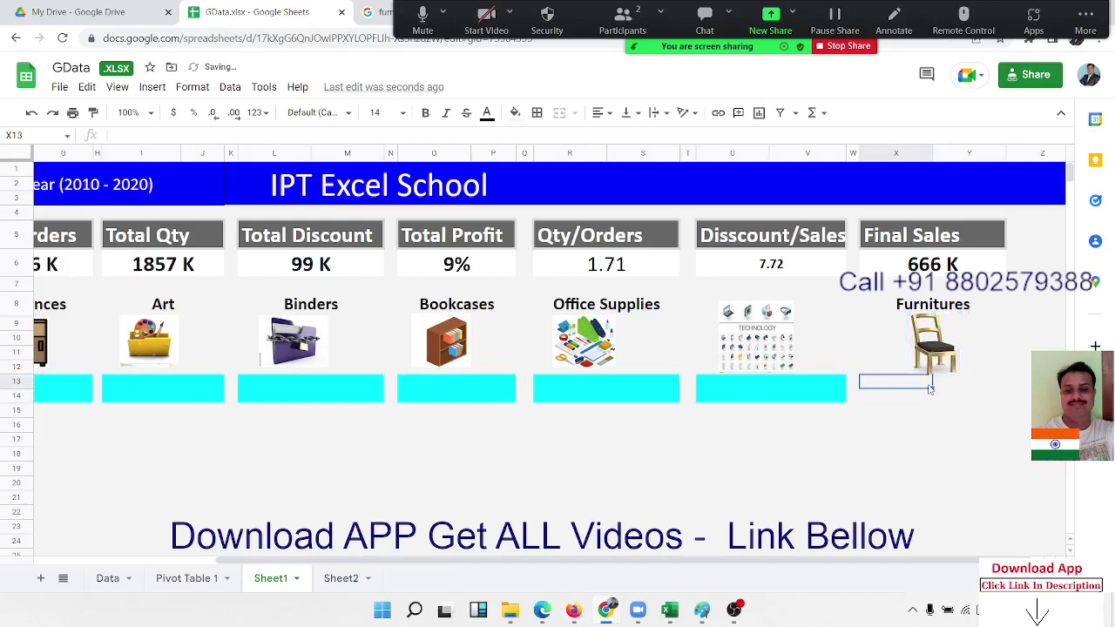
key(Left)
key(ctrl+c)
key(Right)
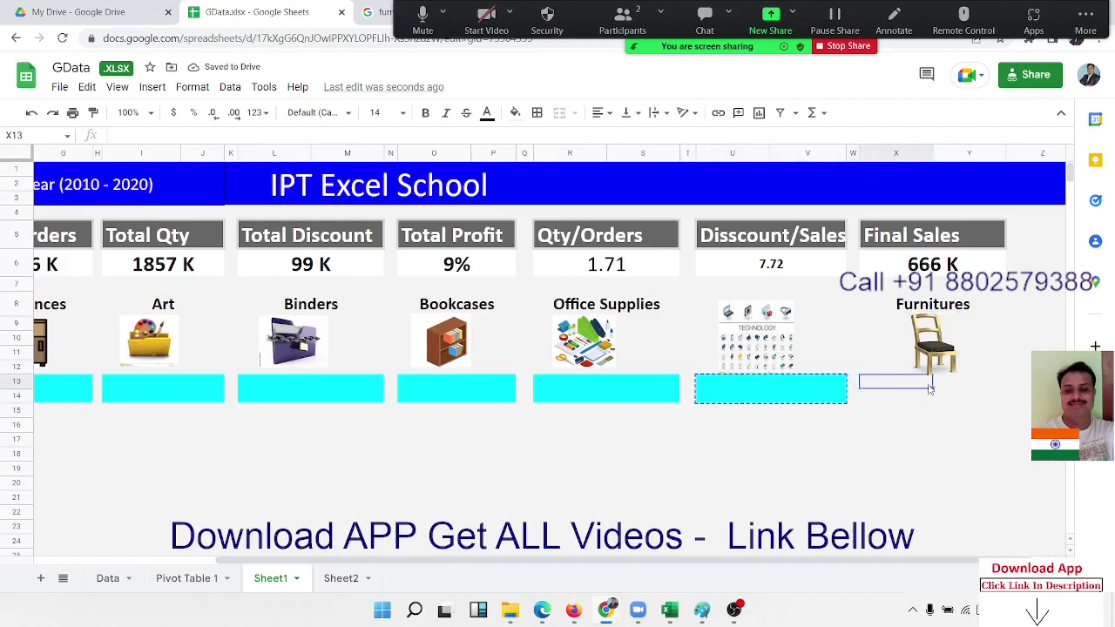
key(ctrl+v)
key(Left)
key(Left)
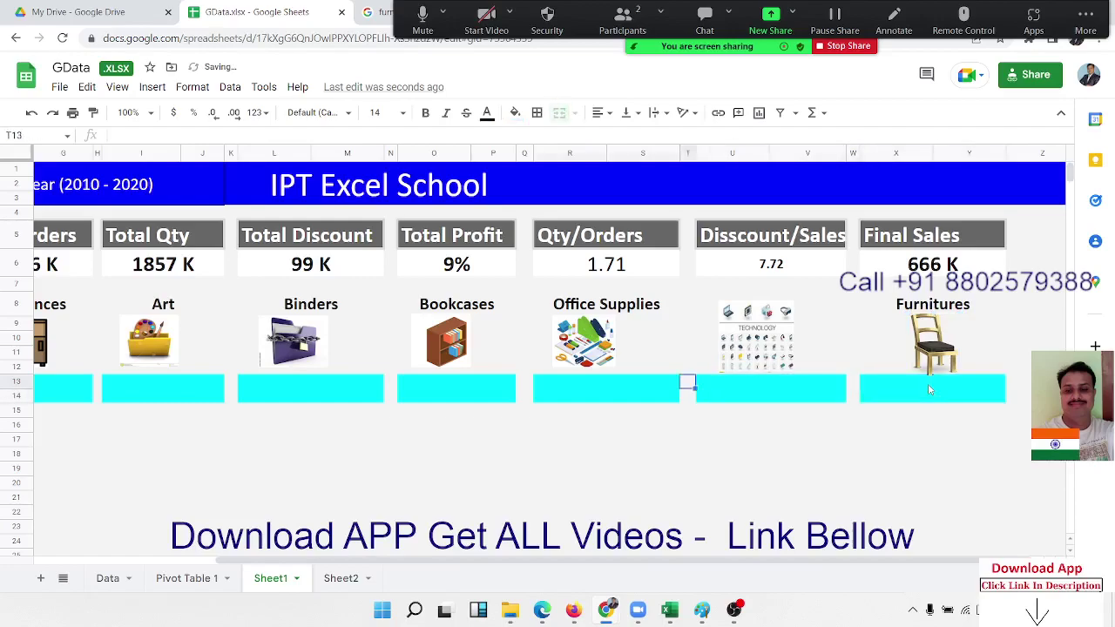
key(Left)
key(Left)
key(Left)
key(Left)
key(Left)
key(Left)
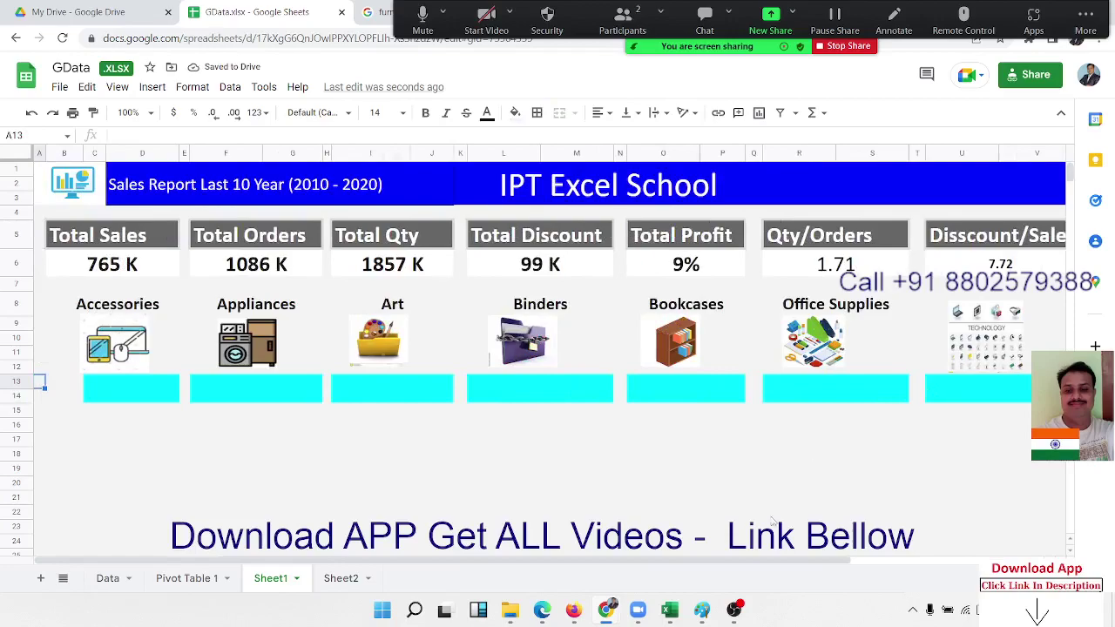
click(186, 578)
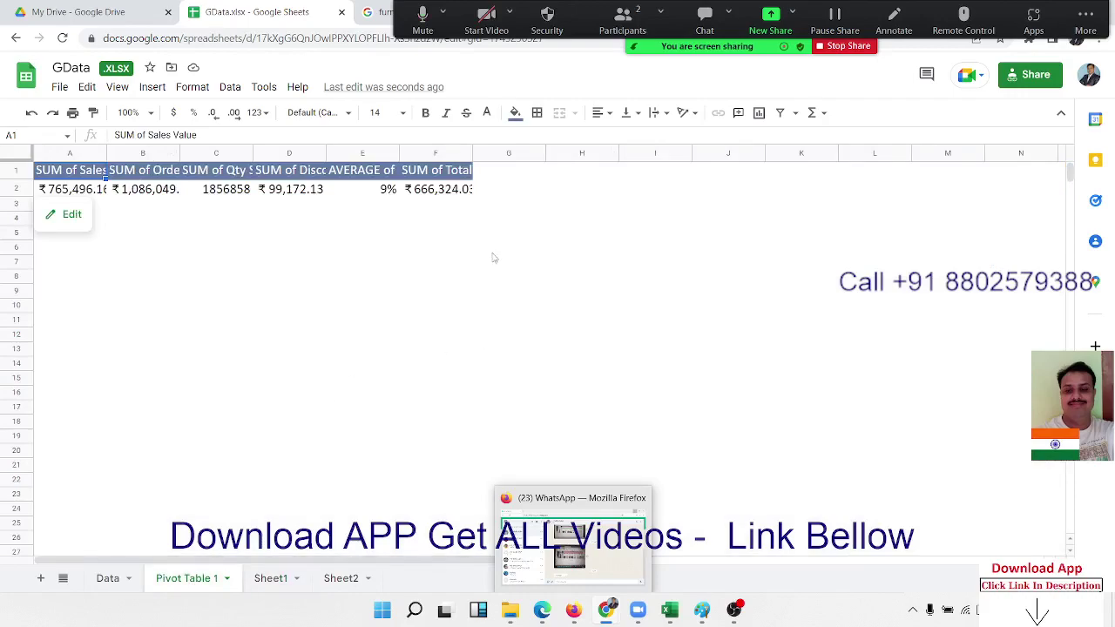
- Start a new pivot table from Data!A1:L8039, placed in an existing sheet
click(110, 579)
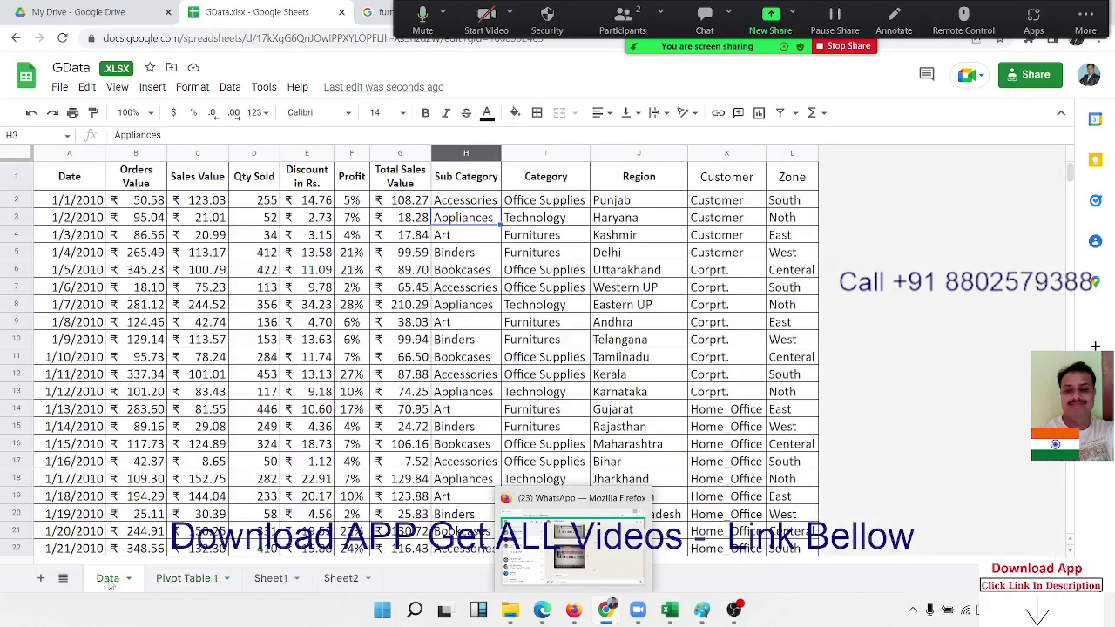
click(87, 173)
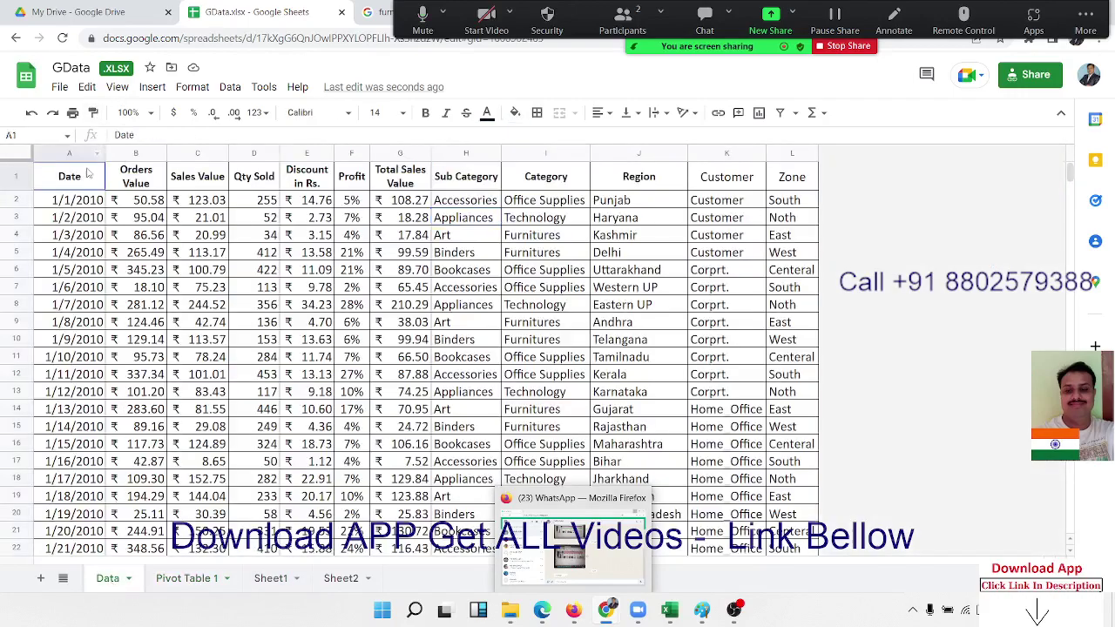
click(59, 87)
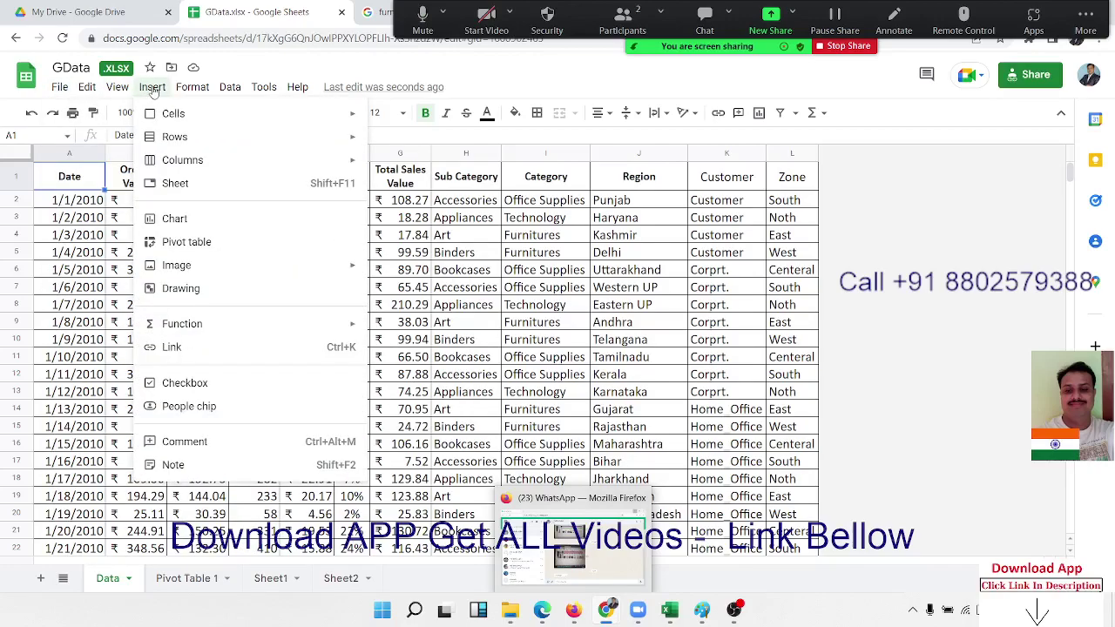
click(152, 90)
click(152, 90)
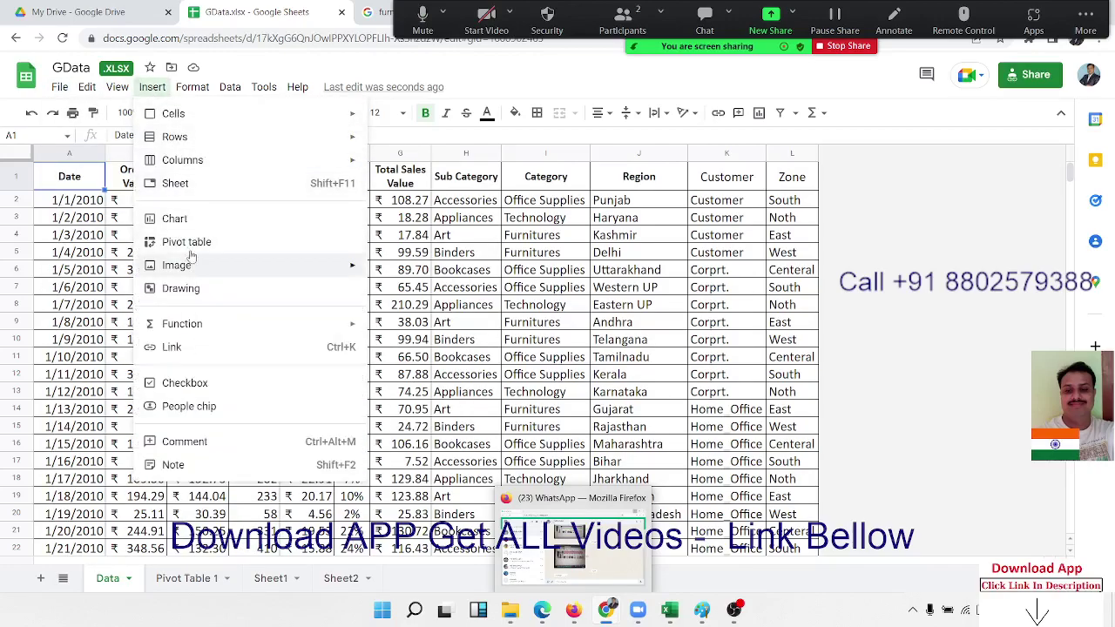
click(190, 244)
click(451, 352)
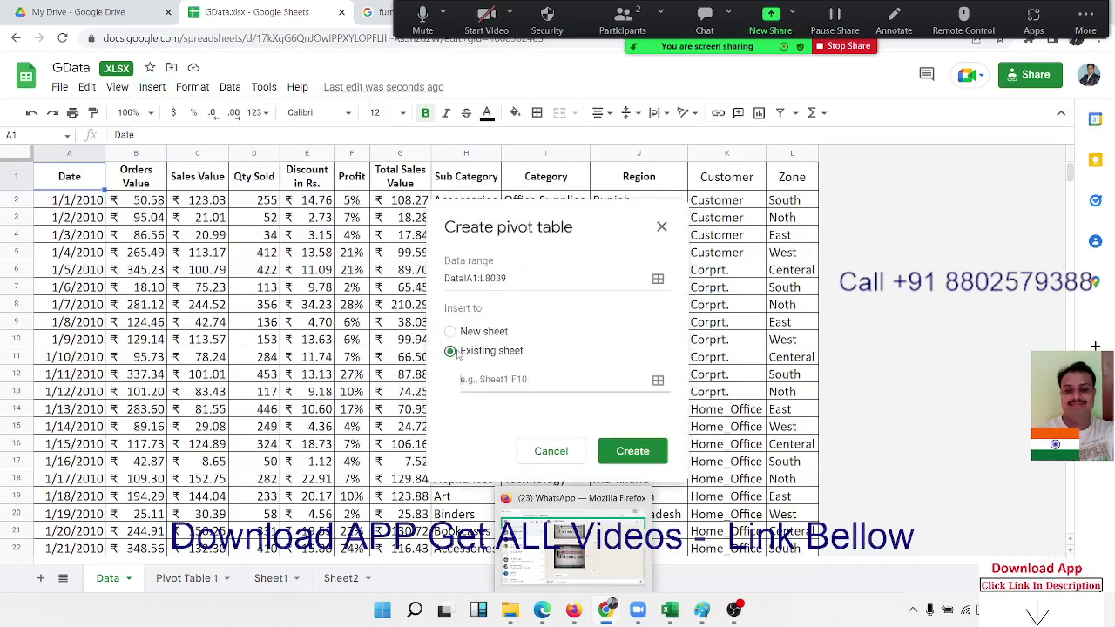
- Set the pivot destination to 'Pivot Table 1'!I1 and create the table
click(187, 578)
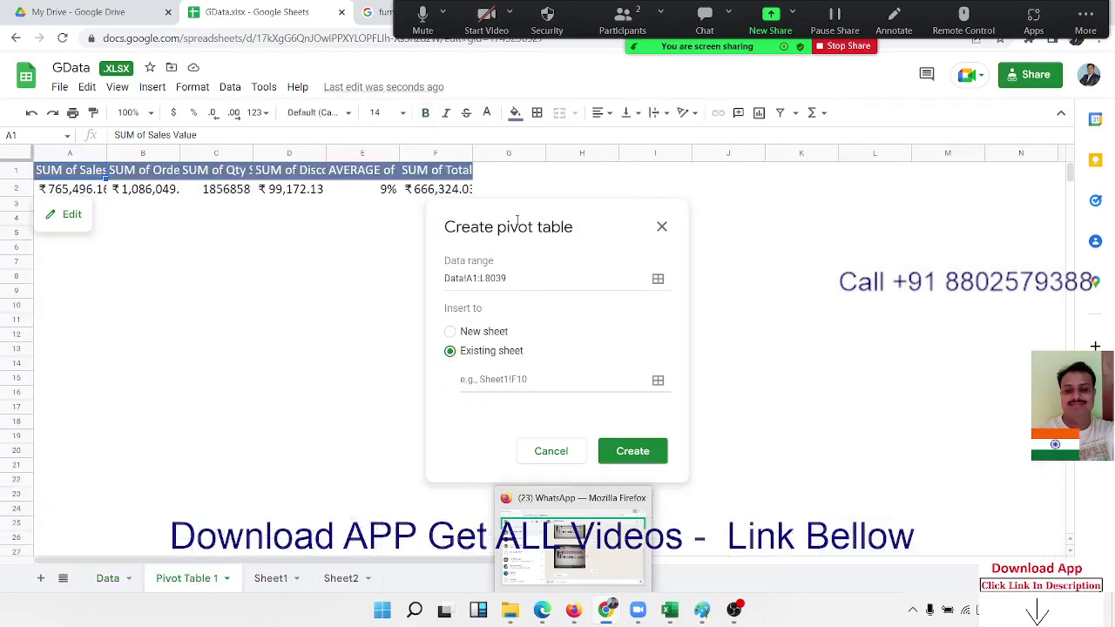
click(671, 178)
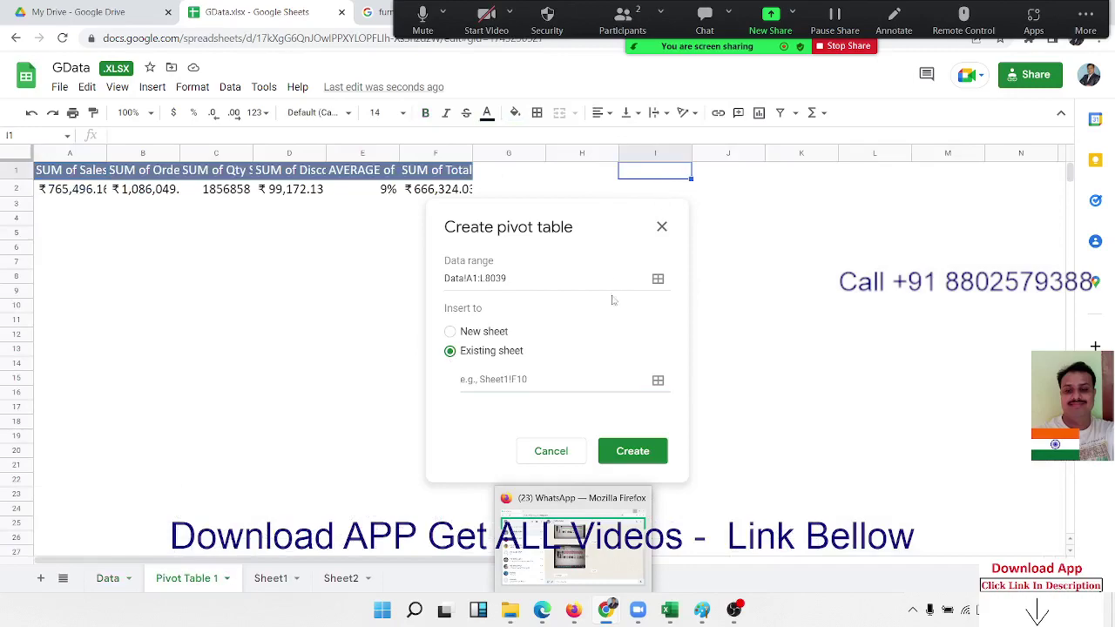
click(624, 459)
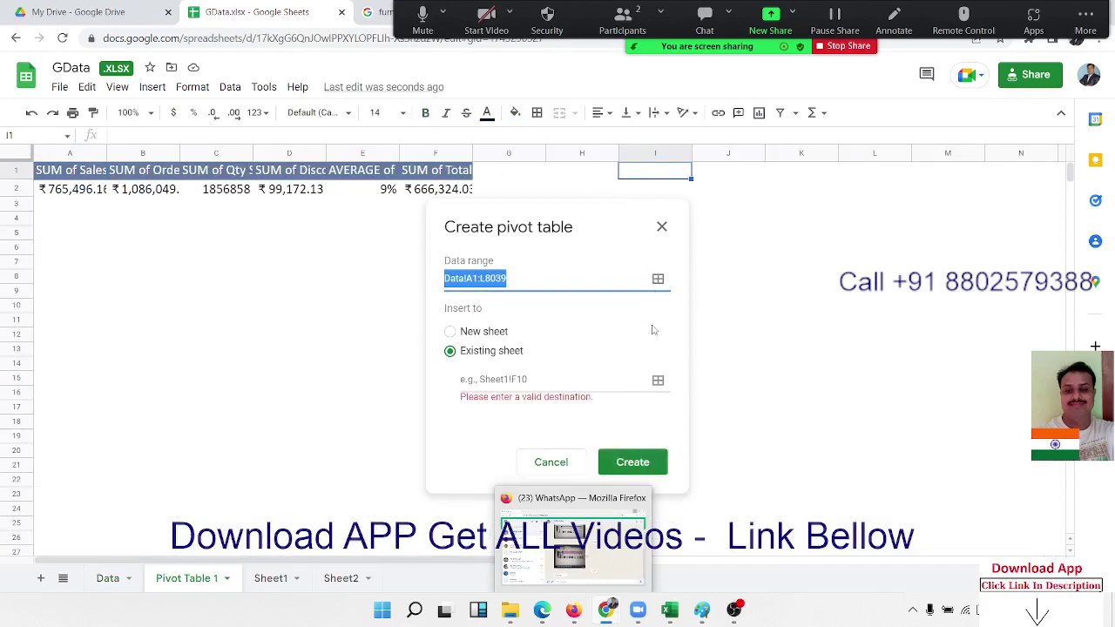
click(657, 380)
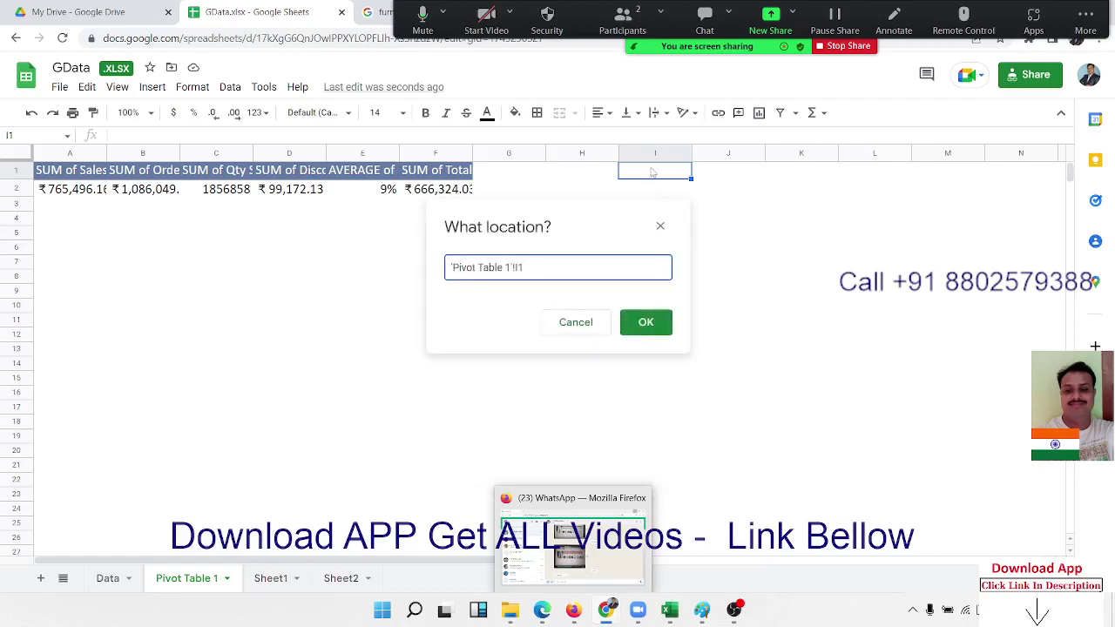
click(652, 323)
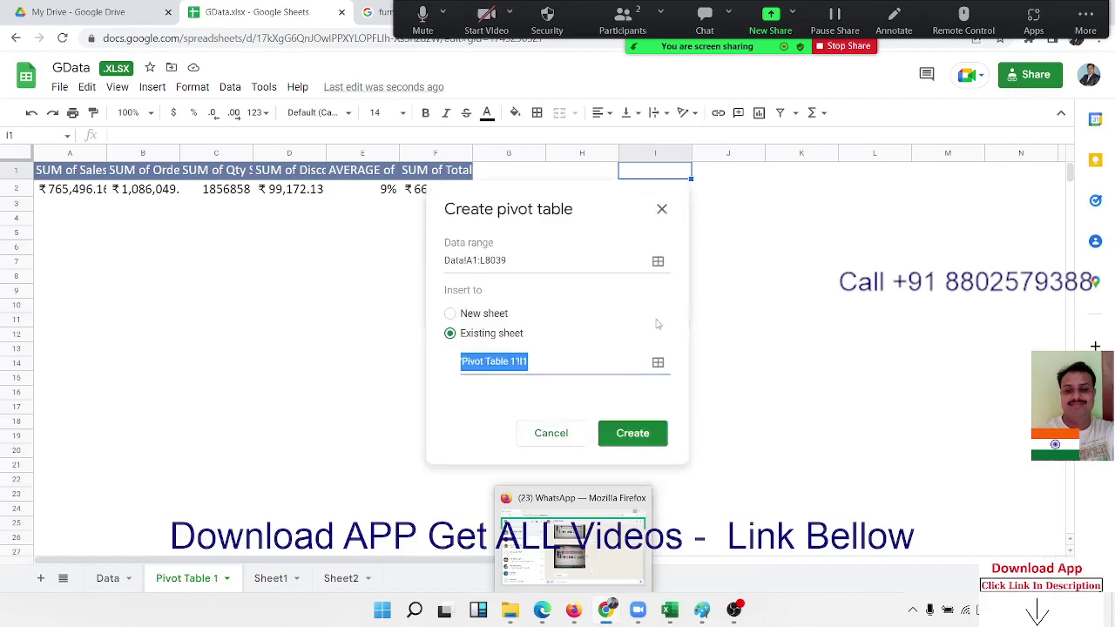
click(624, 431)
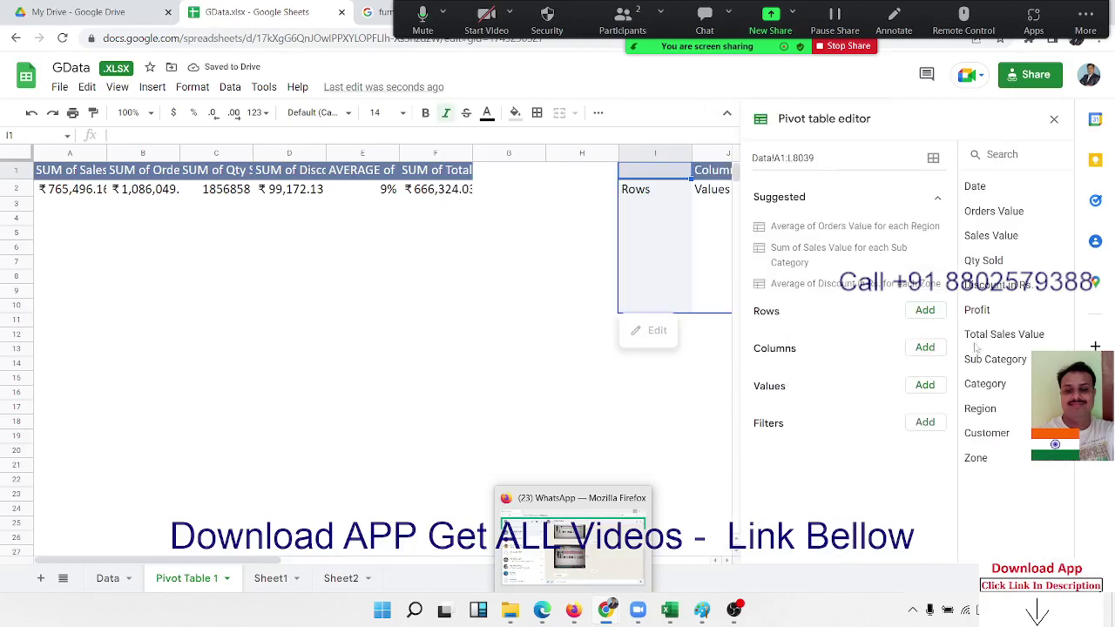
- Add Sub Category to the pivot rows and SUM of Qty Sold to values
click(925, 310)
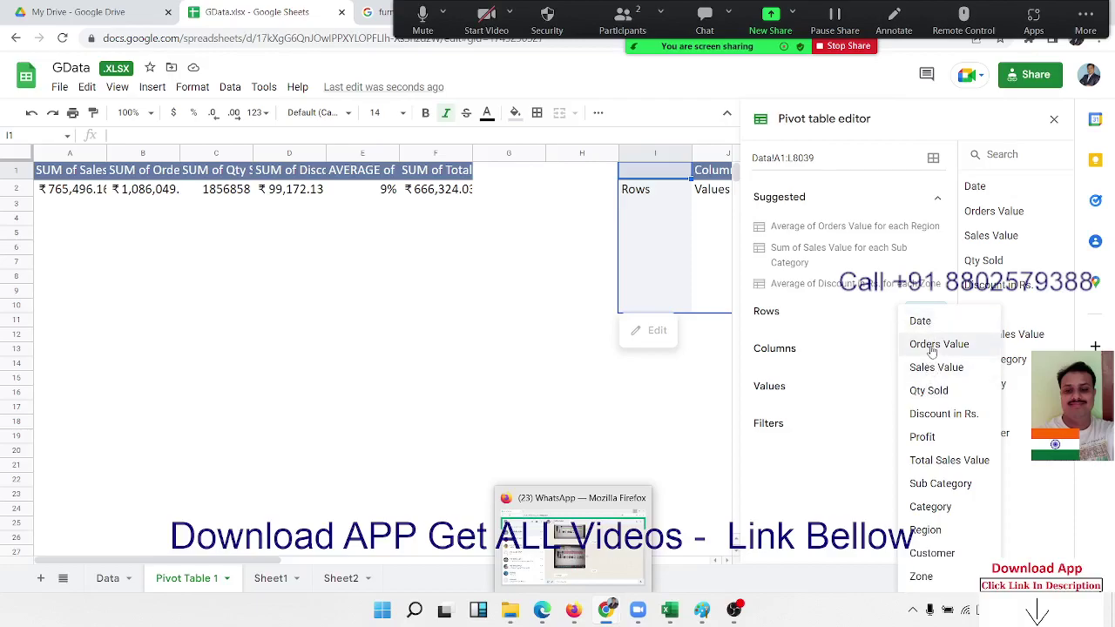
click(929, 489)
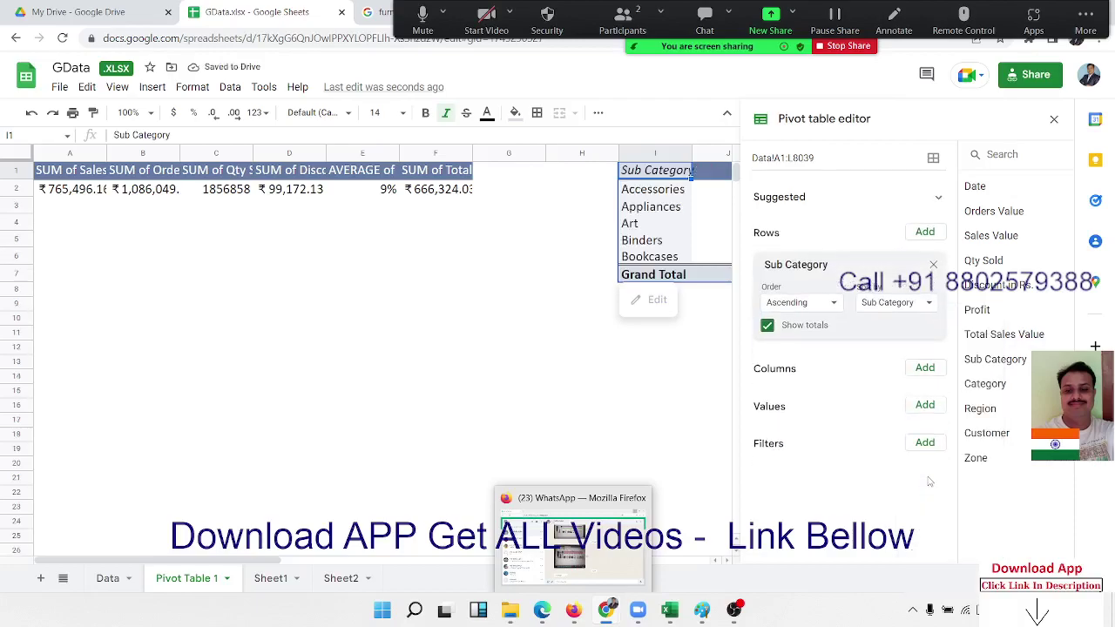
click(925, 406)
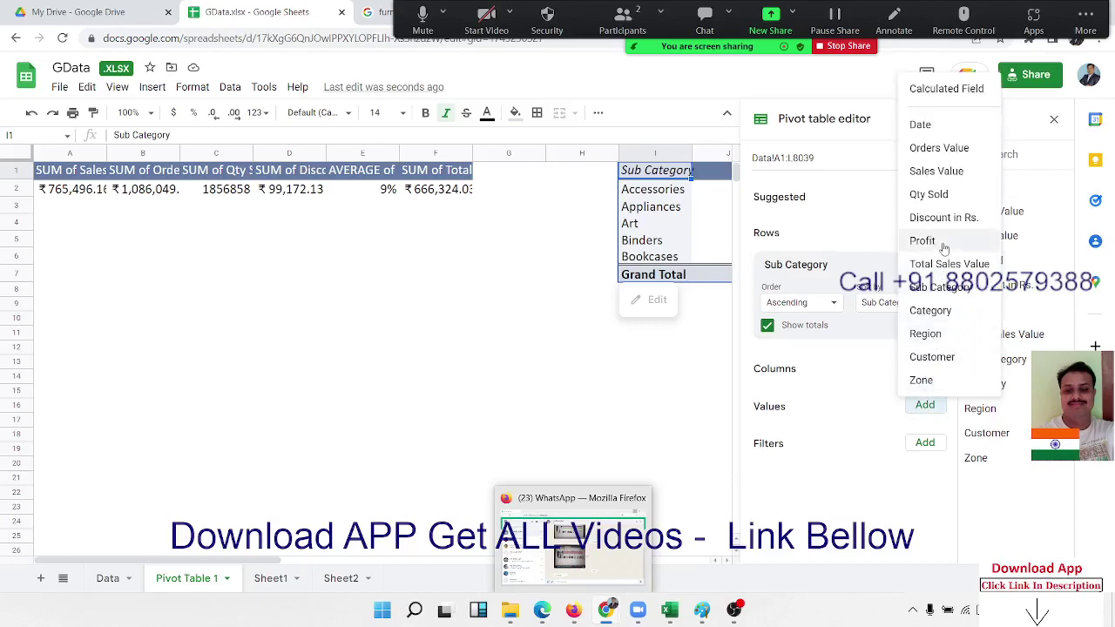
click(950, 202)
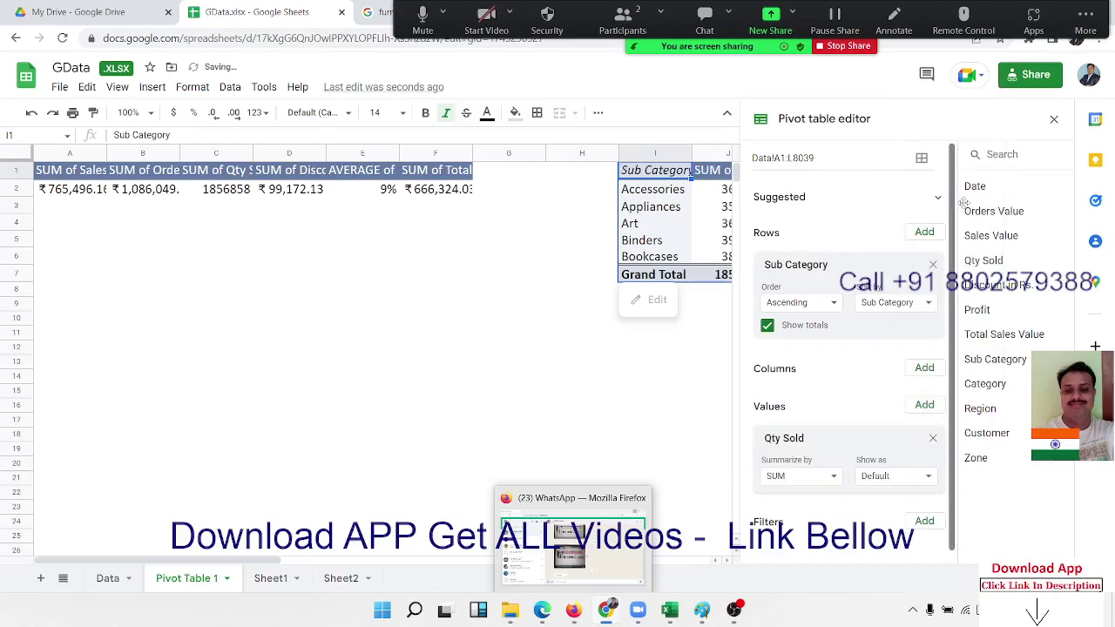
click(679, 345)
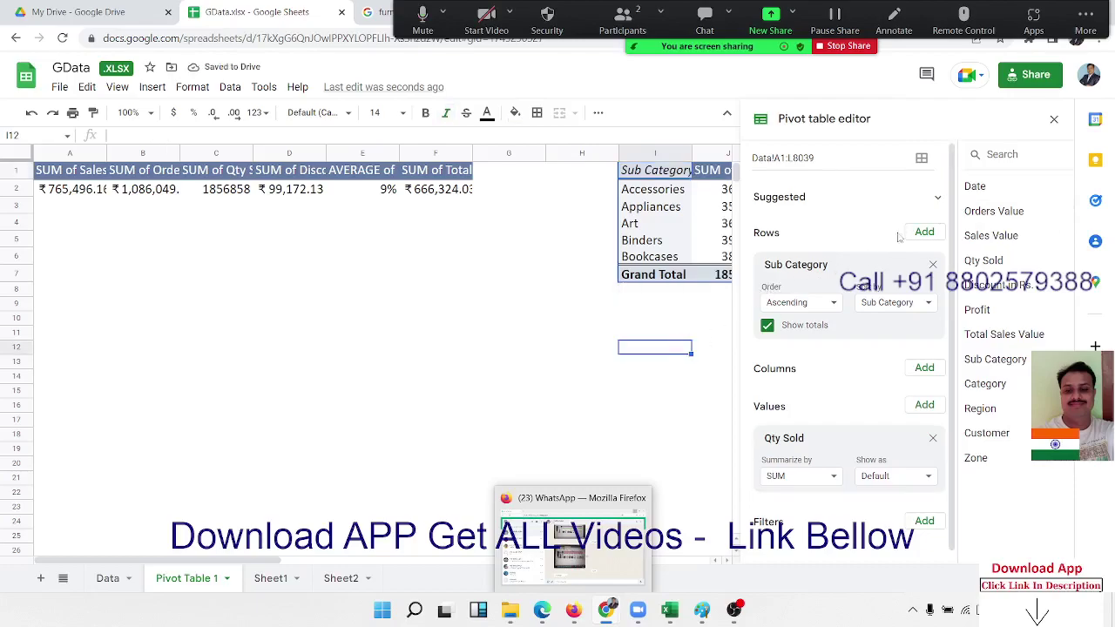
click(1053, 119)
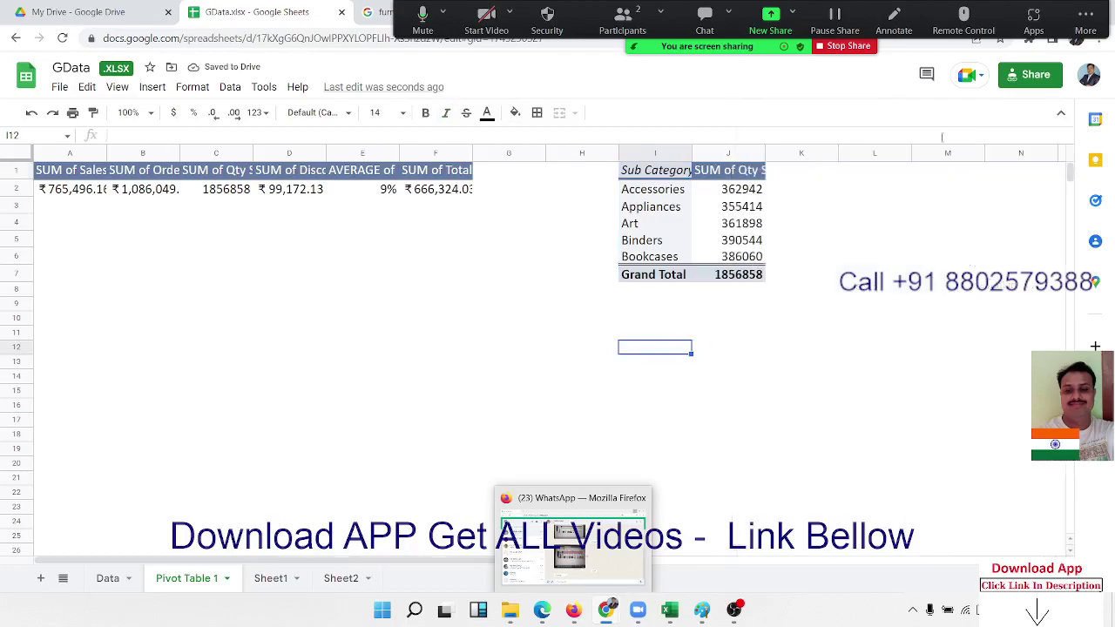
- Copy the whole Sub Category pivot table and paste it at L1
click(670, 171)
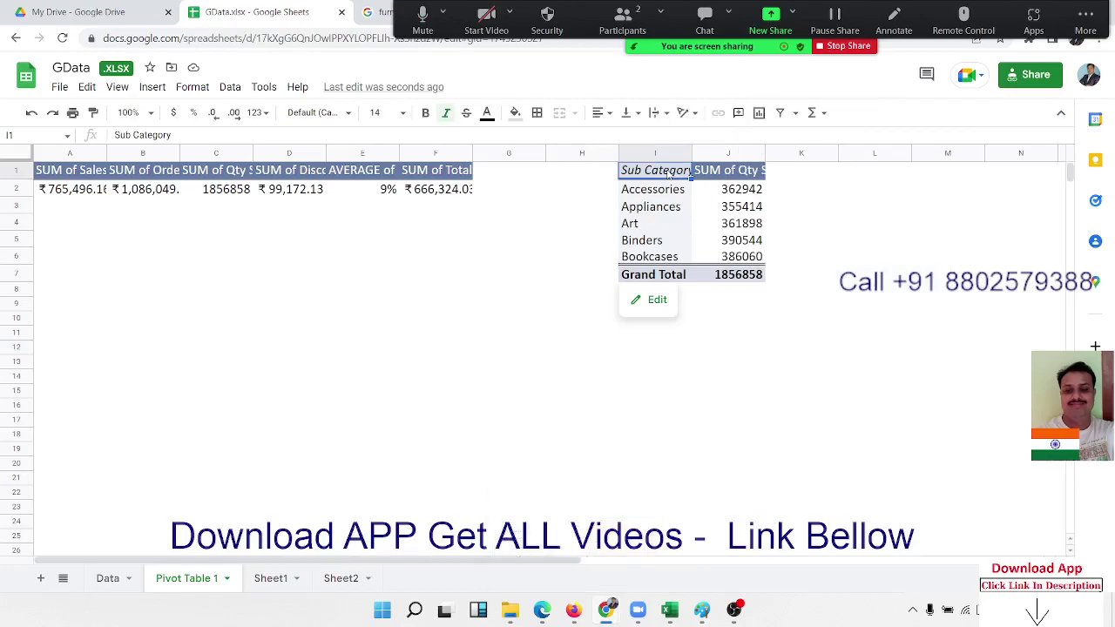
drag(671, 173, 763, 277)
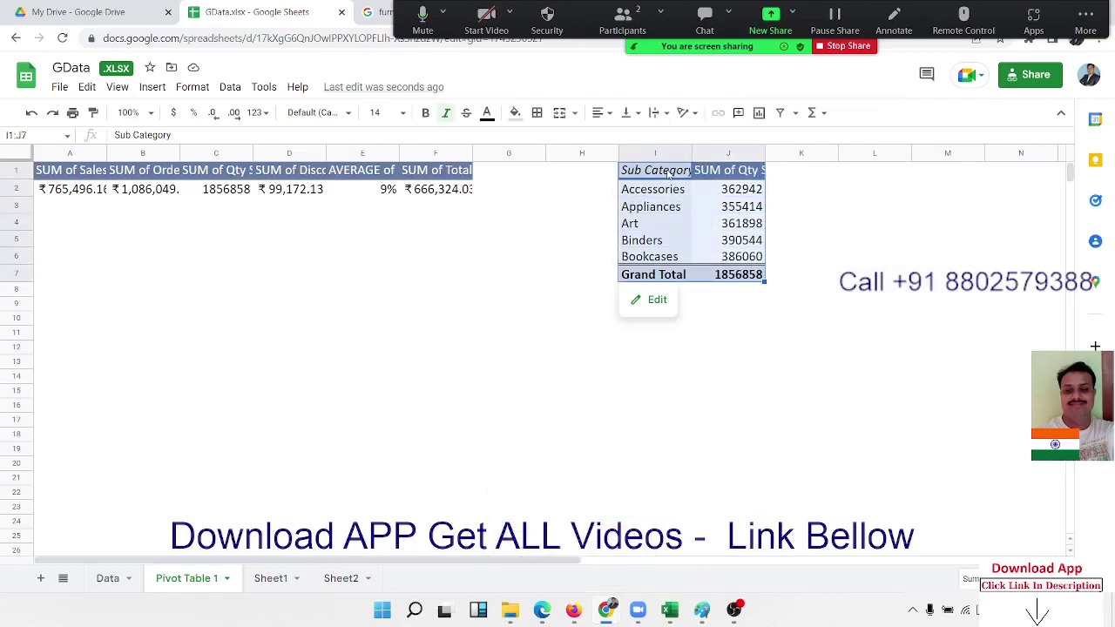
key(ctrl+c)
key(Right)
key(Right)
key(Right)
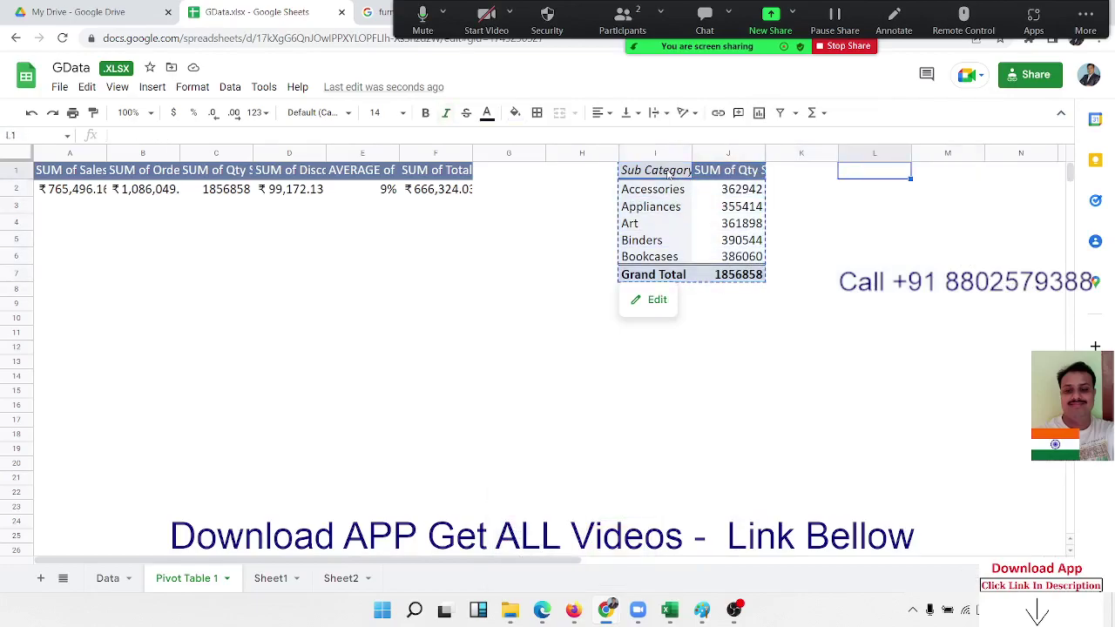
key(ctrl+v)
key(Right)
key(Right)
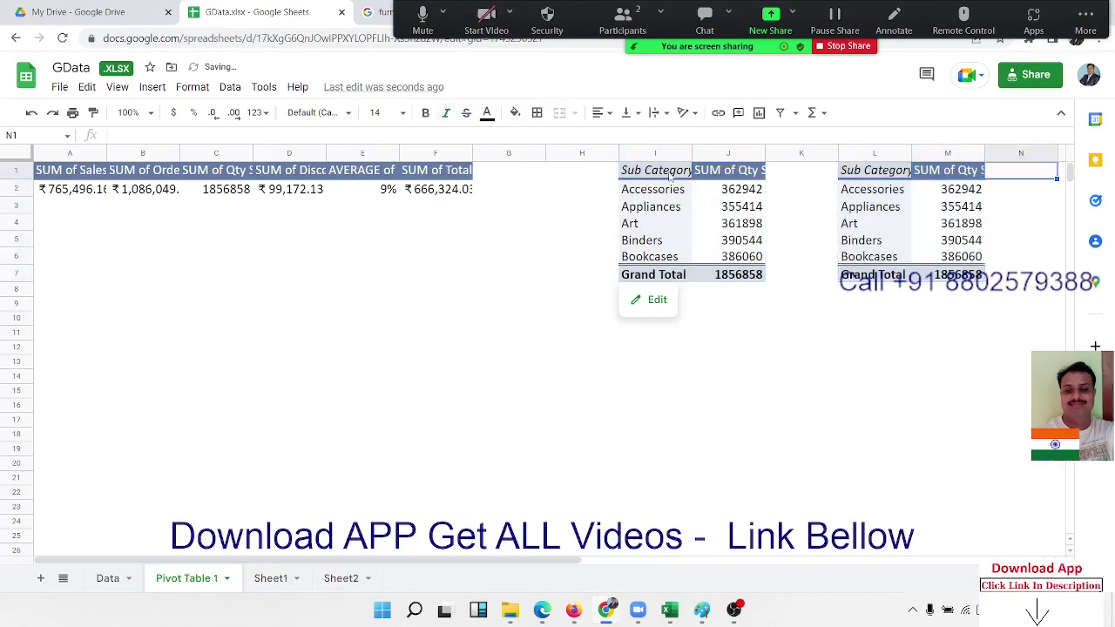
- Replace Sub Category with Category as the rows of the copied pivot
click(890, 228)
click(871, 300)
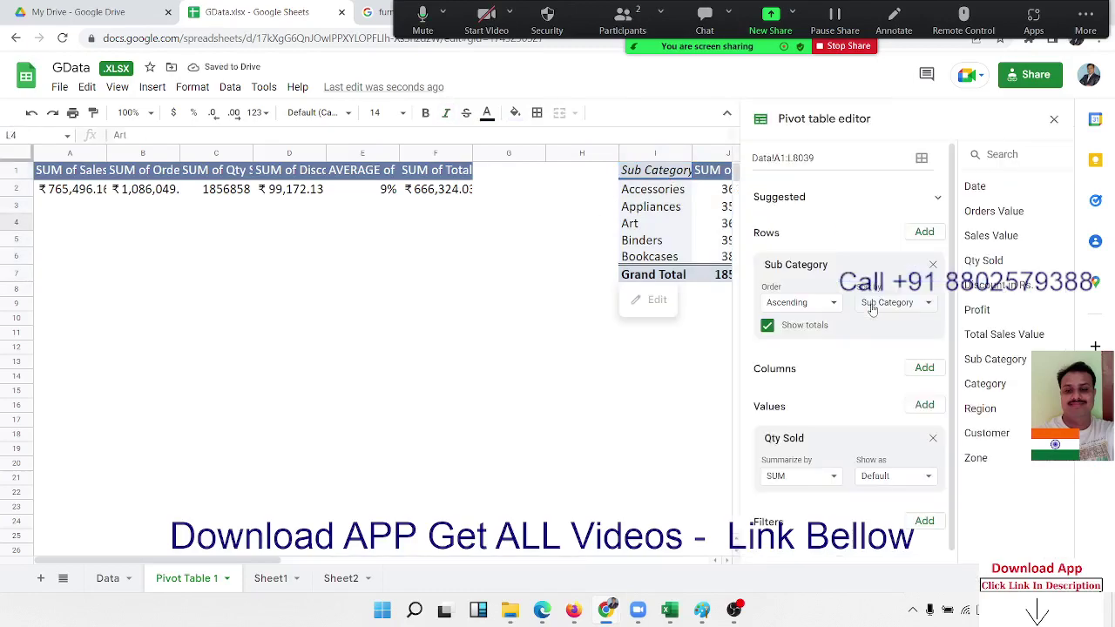
click(932, 264)
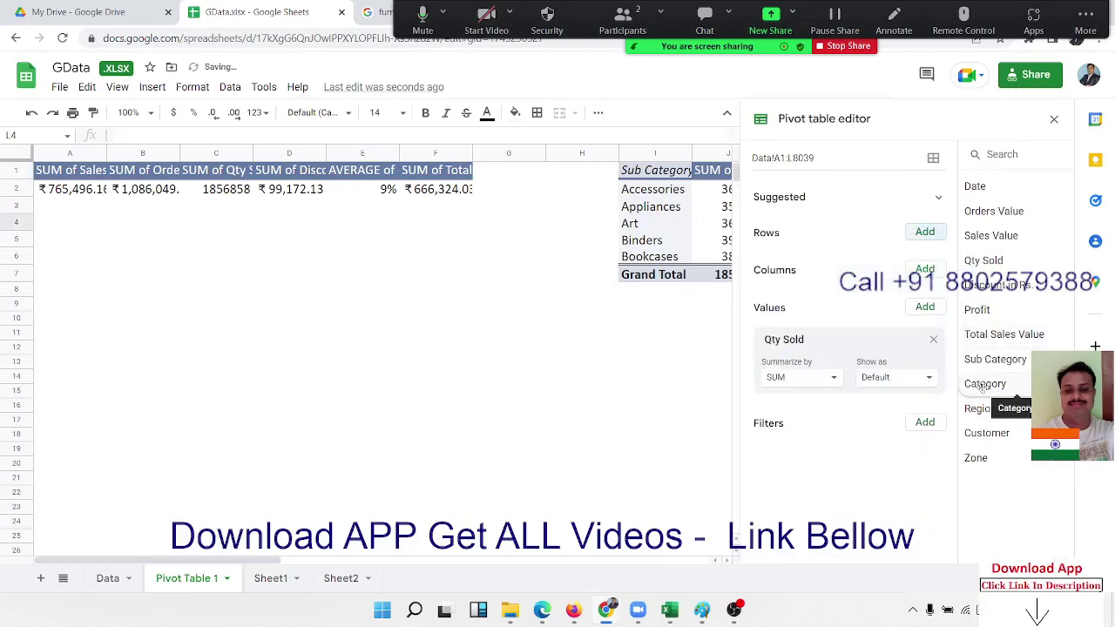
drag(983, 386, 815, 241)
click(630, 378)
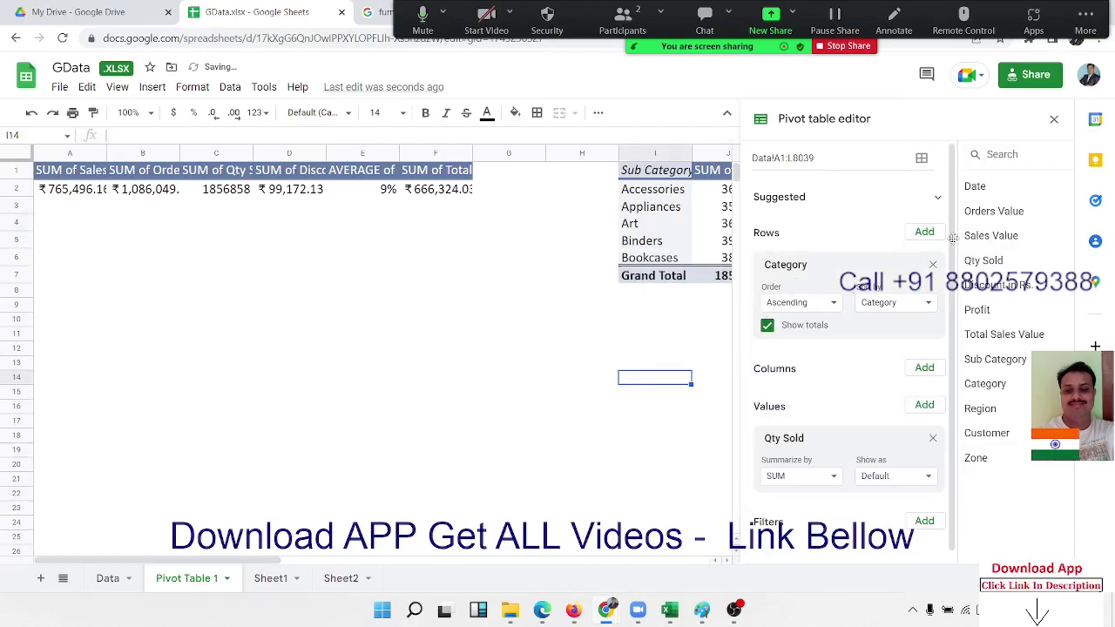
click(1054, 119)
- Check the pivot totals, including Accessories' 362942, and select the five sub category names
click(914, 207)
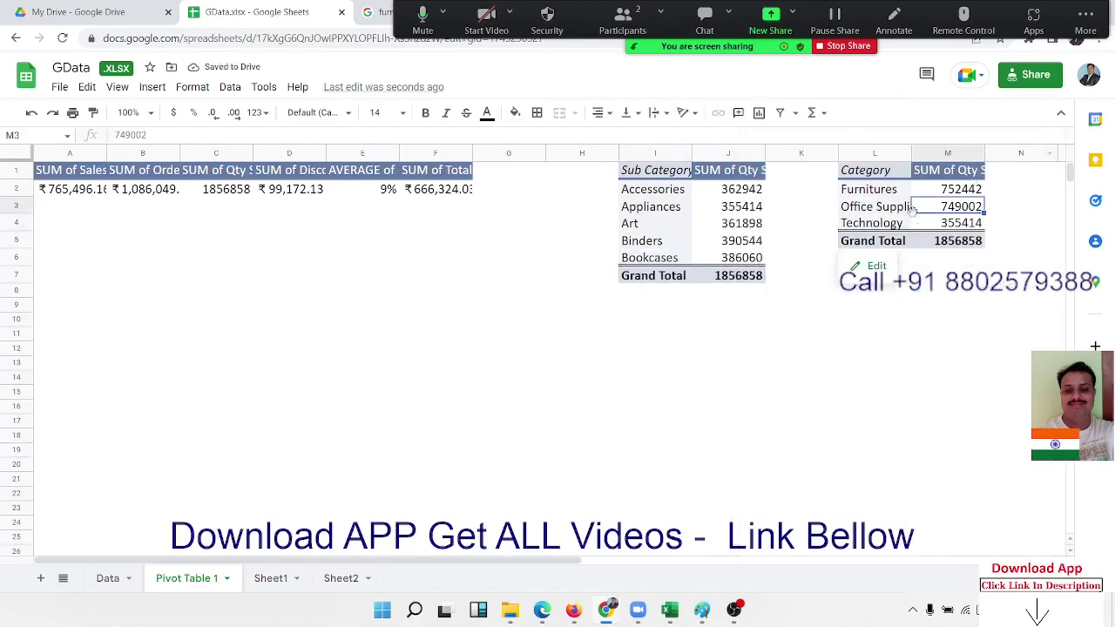
click(747, 207)
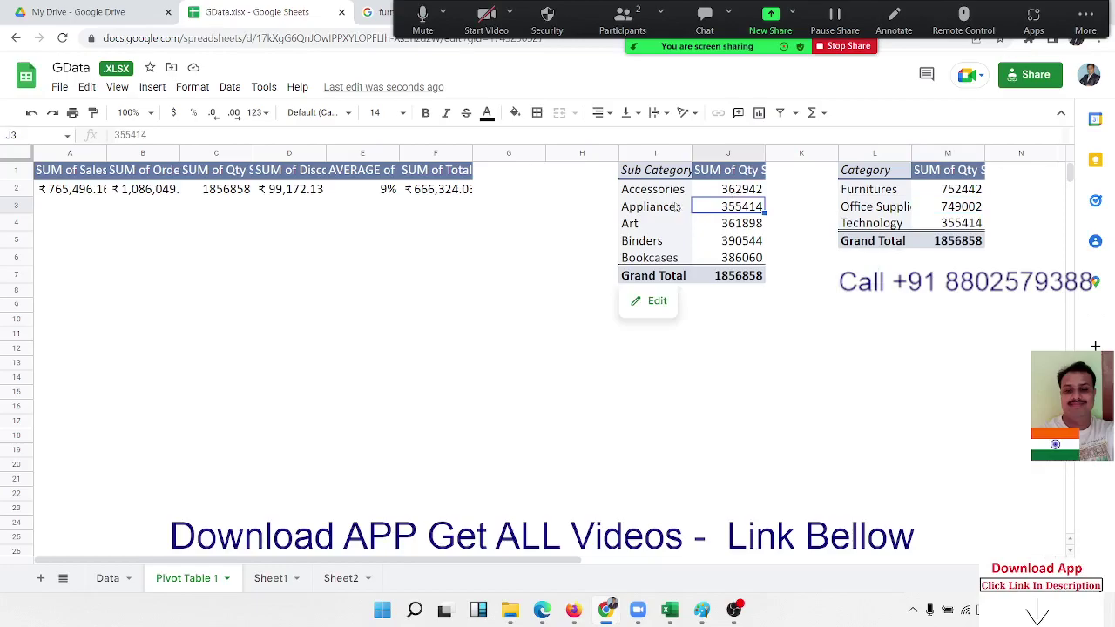
click(650, 190)
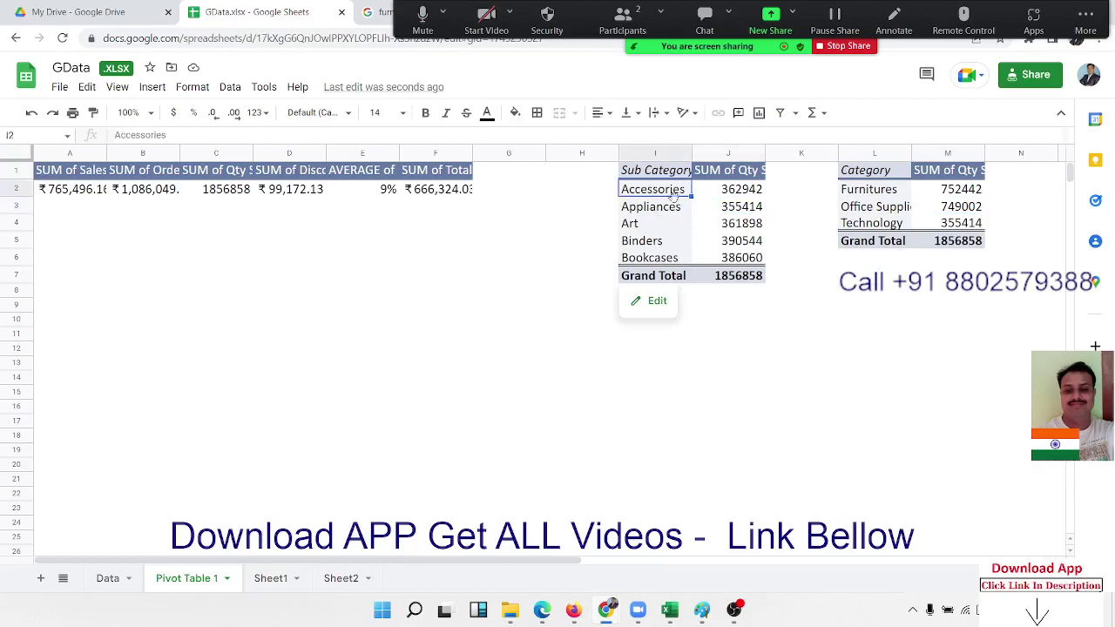
click(747, 193)
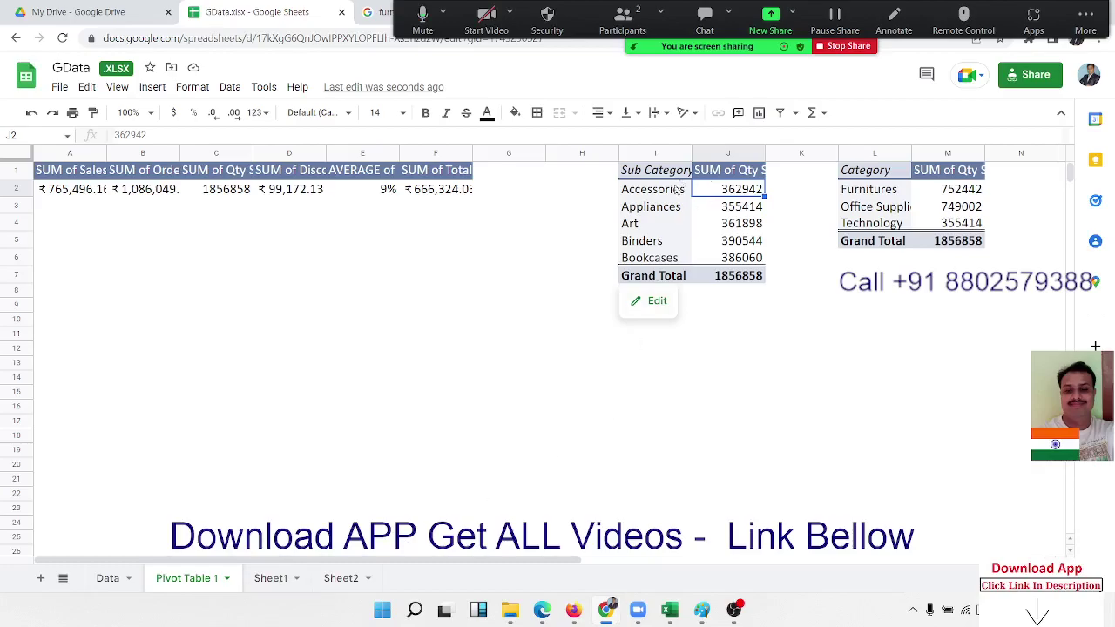
drag(676, 190, 669, 261)
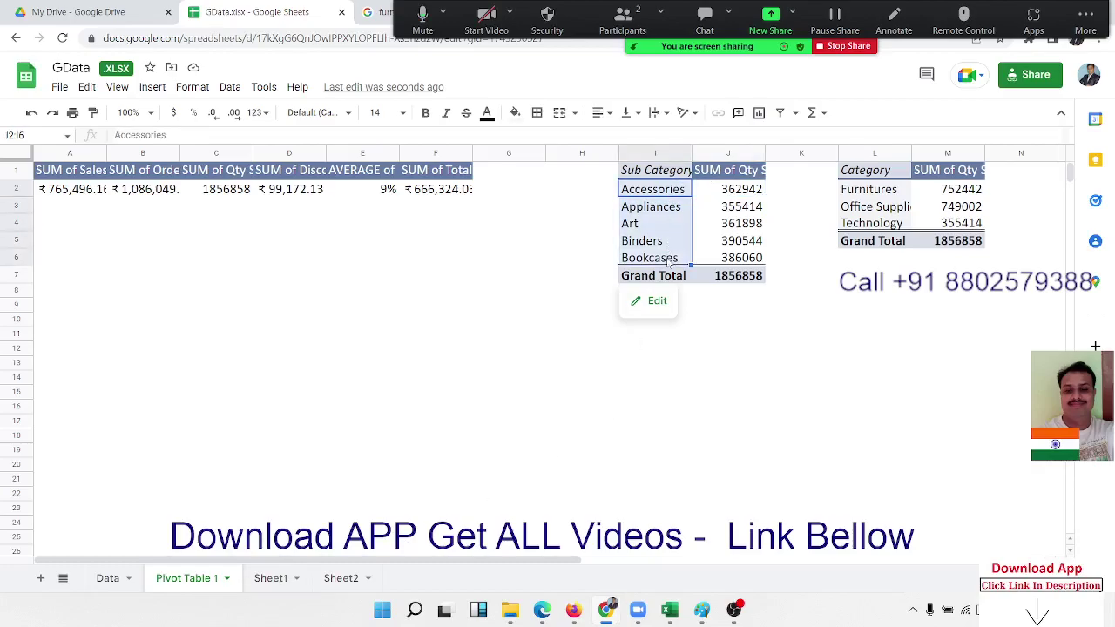
- Link the Sheet1 Accessories box to 'Pivot Table 1'!J2, showing 362942
click(275, 580)
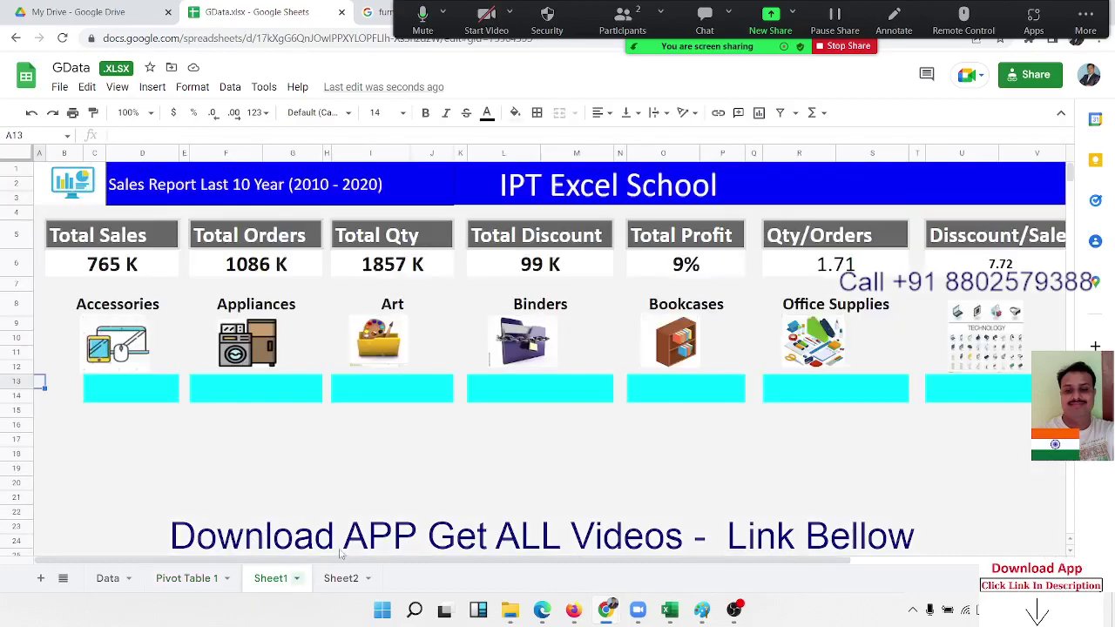
click(131, 396)
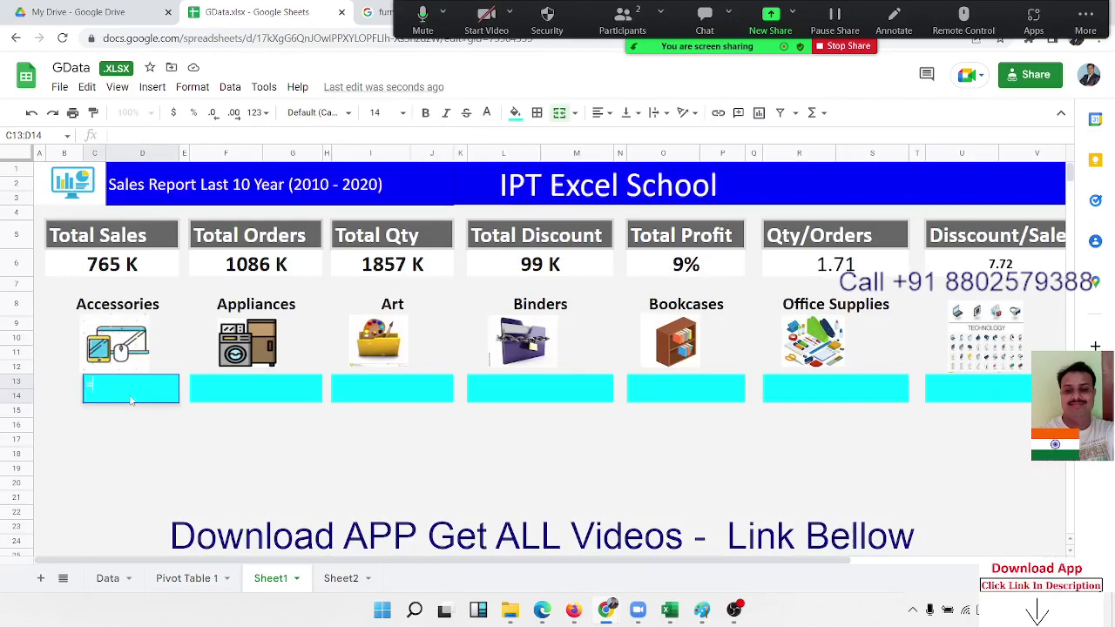
text(=)
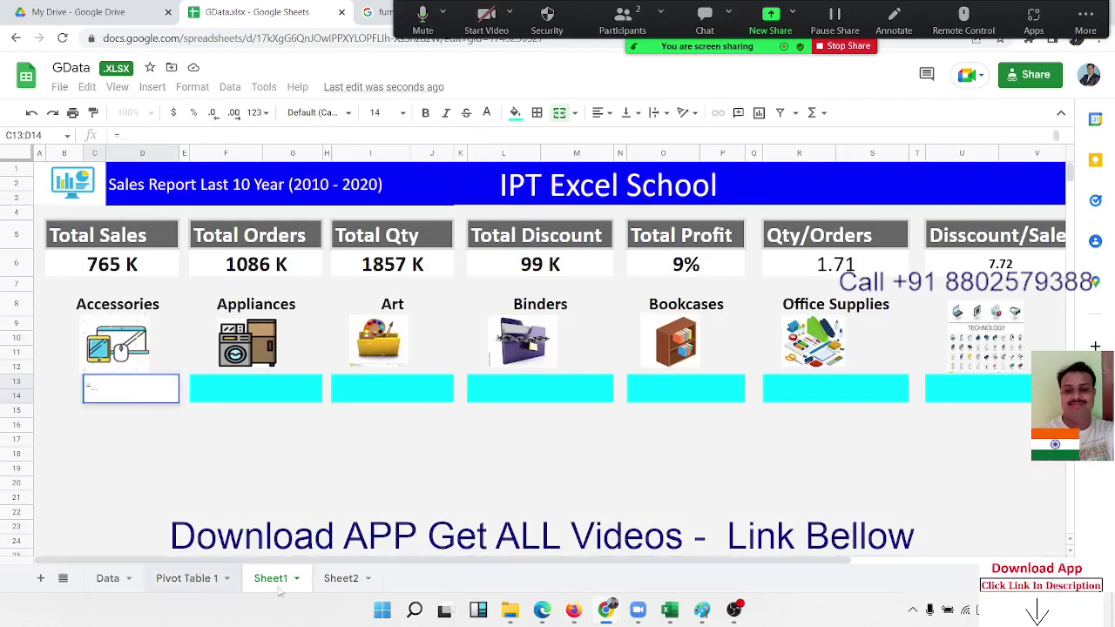
click(188, 577)
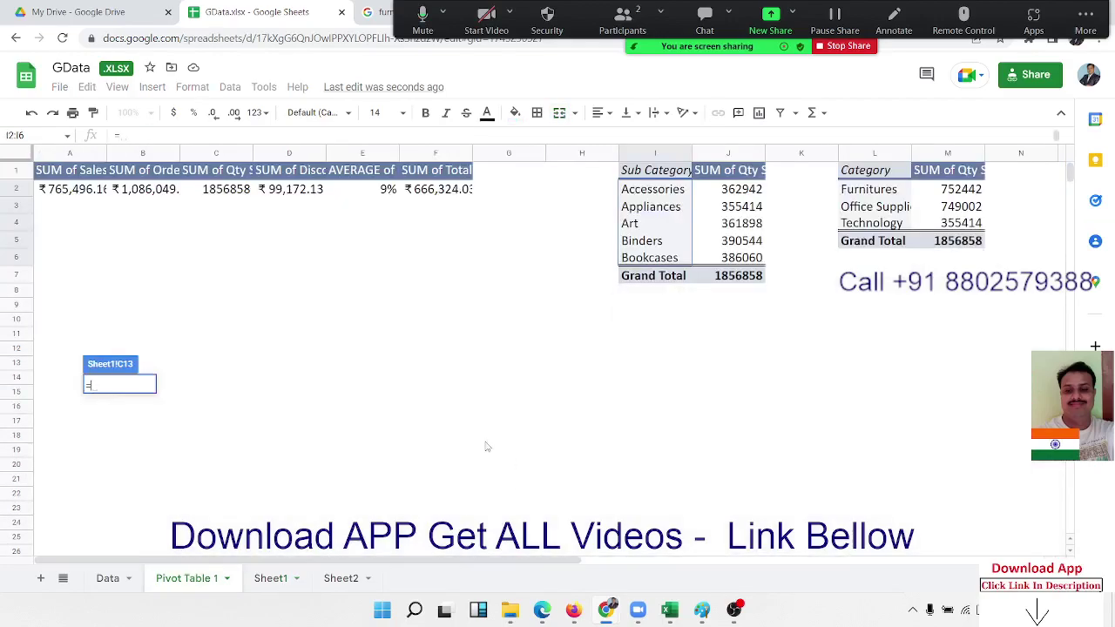
click(725, 196)
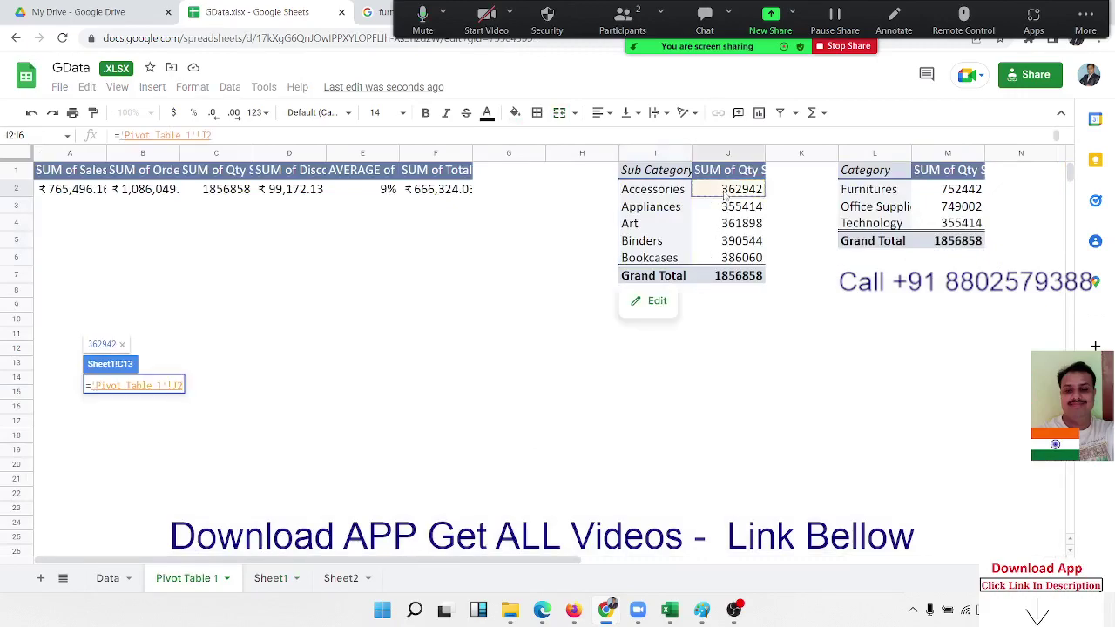
key(Return)
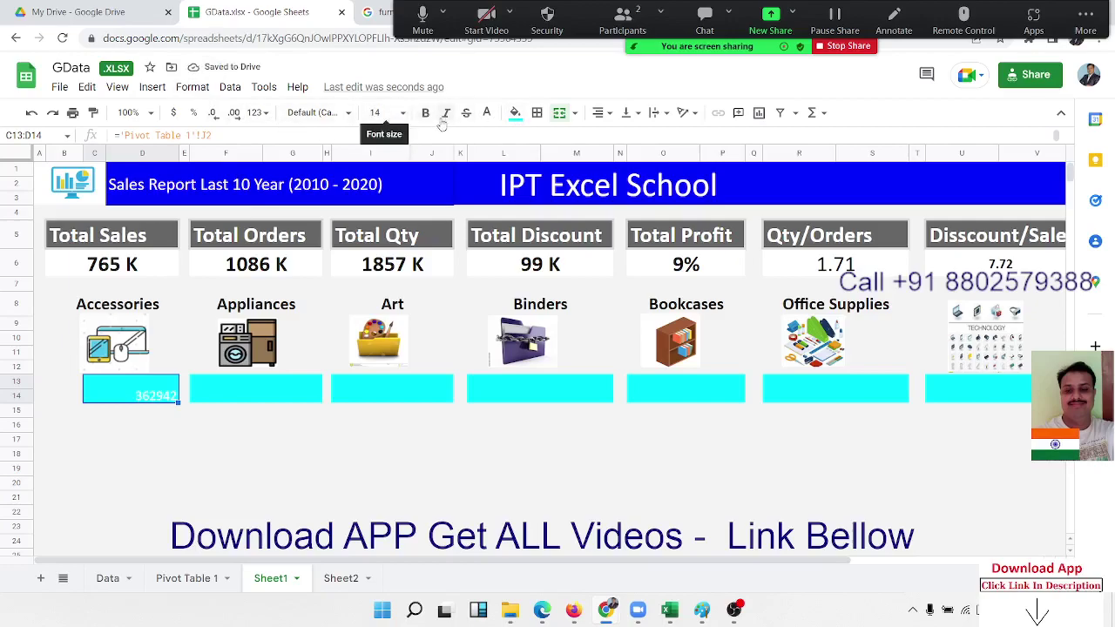
- Set the box value to font size 24, middle-aligned, then return to Pivot Table 1
click(387, 112)
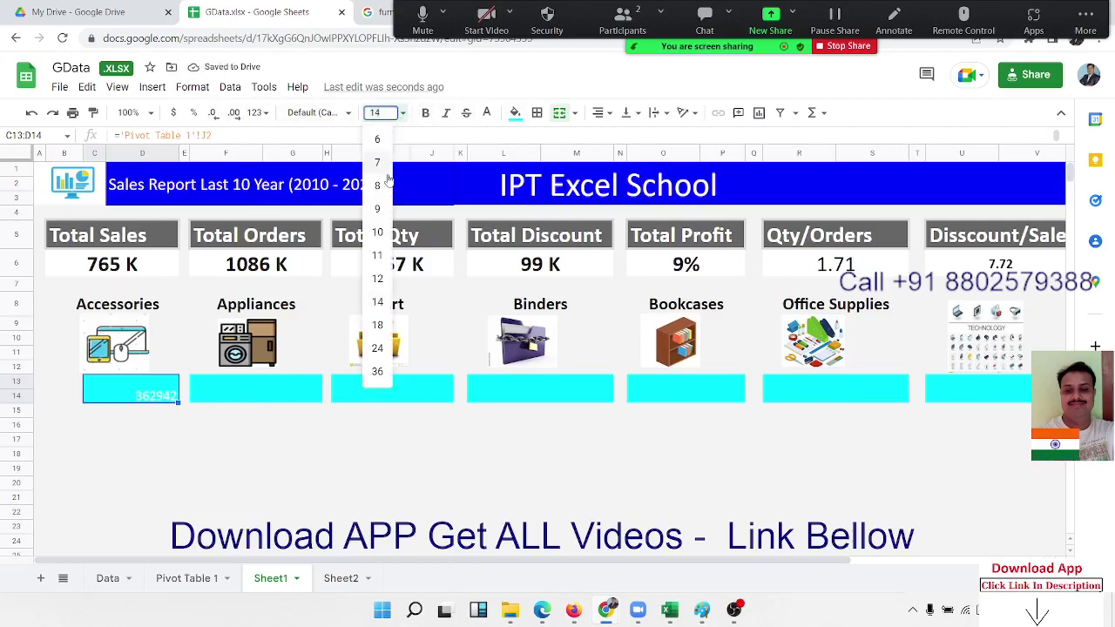
click(377, 348)
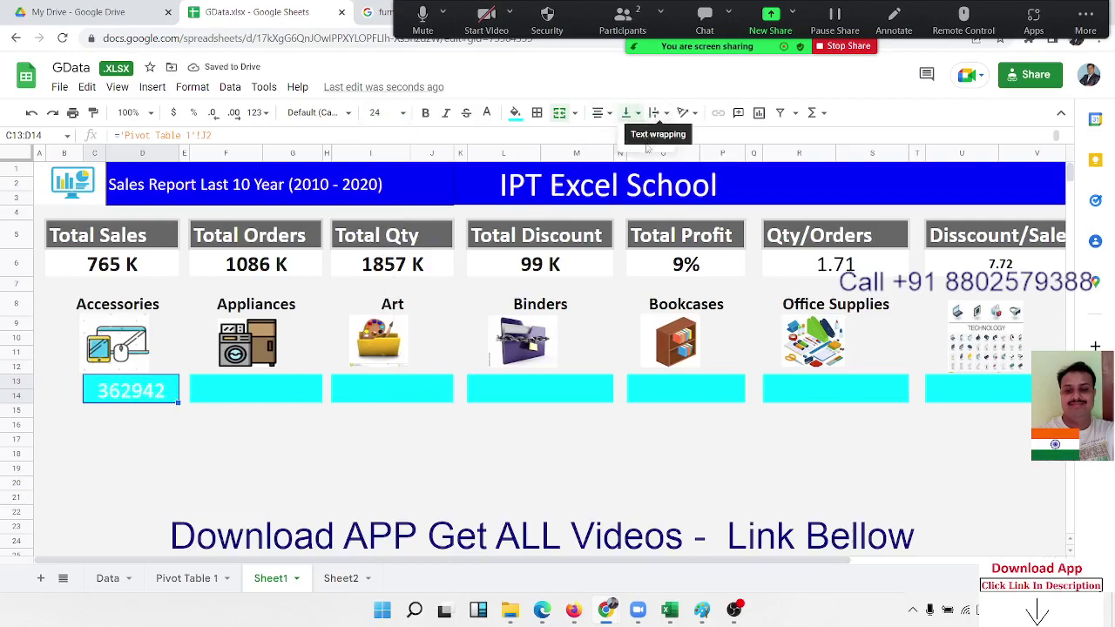
click(629, 112)
click(642, 142)
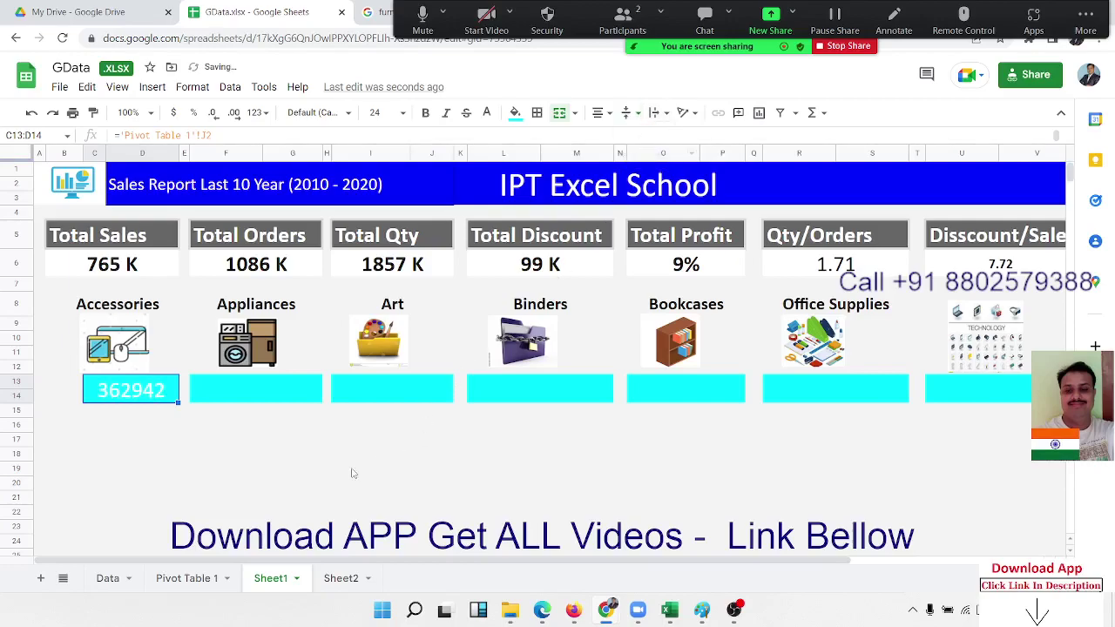
click(217, 579)
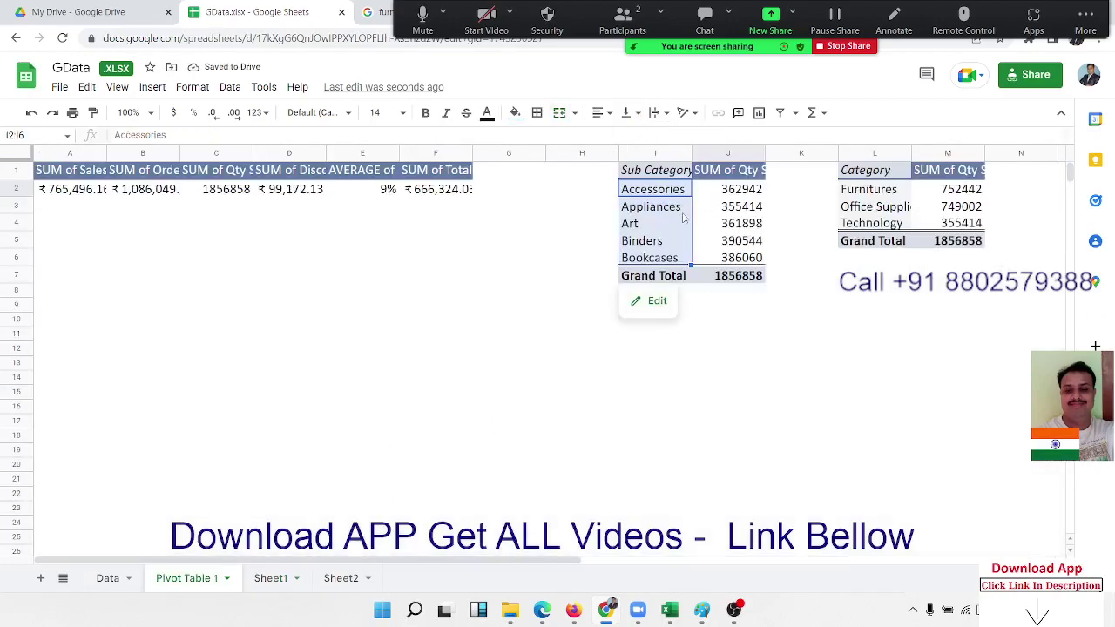
- Open the pivot table editor for the Sub Category pivot table
click(669, 205)
right_click(669, 205)
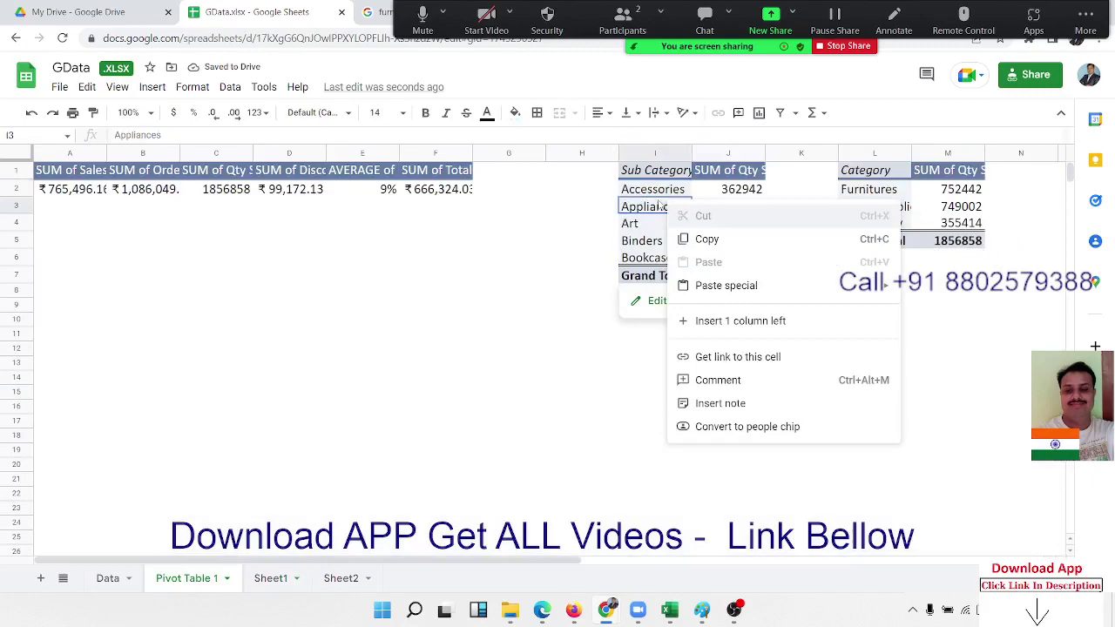
click(659, 206)
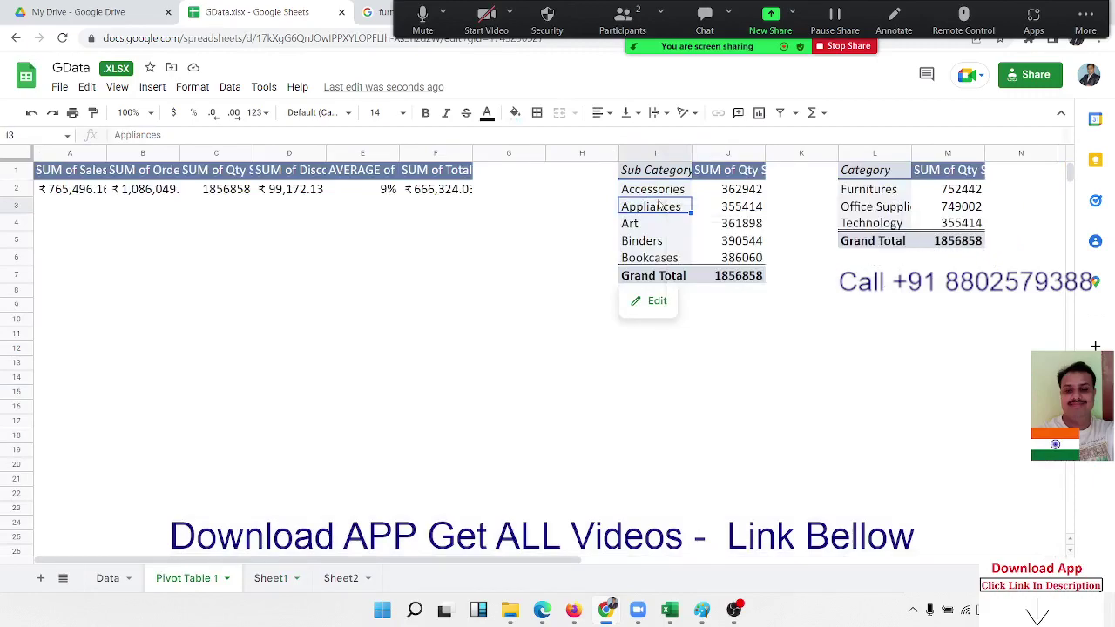
click(655, 300)
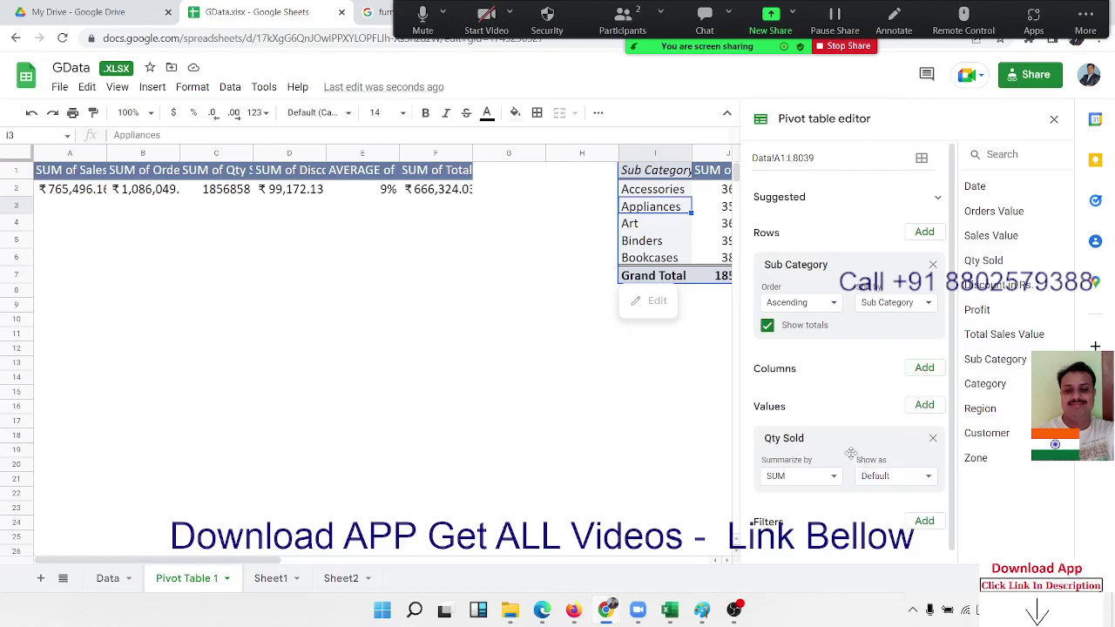
- Keep the Qty Sold value summarized as SUM
scroll(848, 451, down, 1)
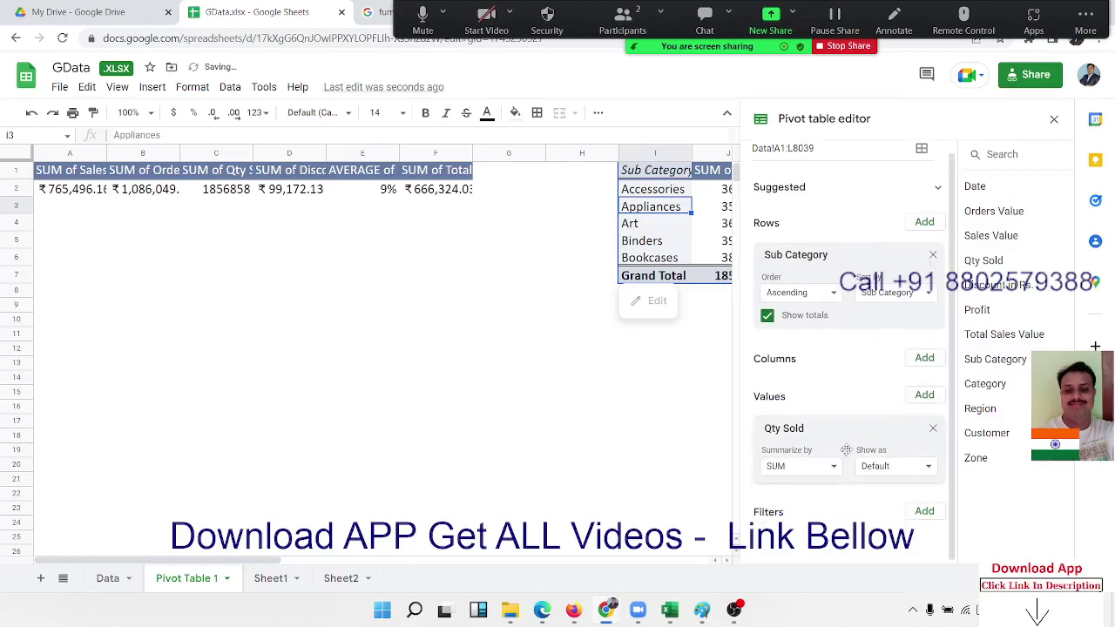
click(875, 467)
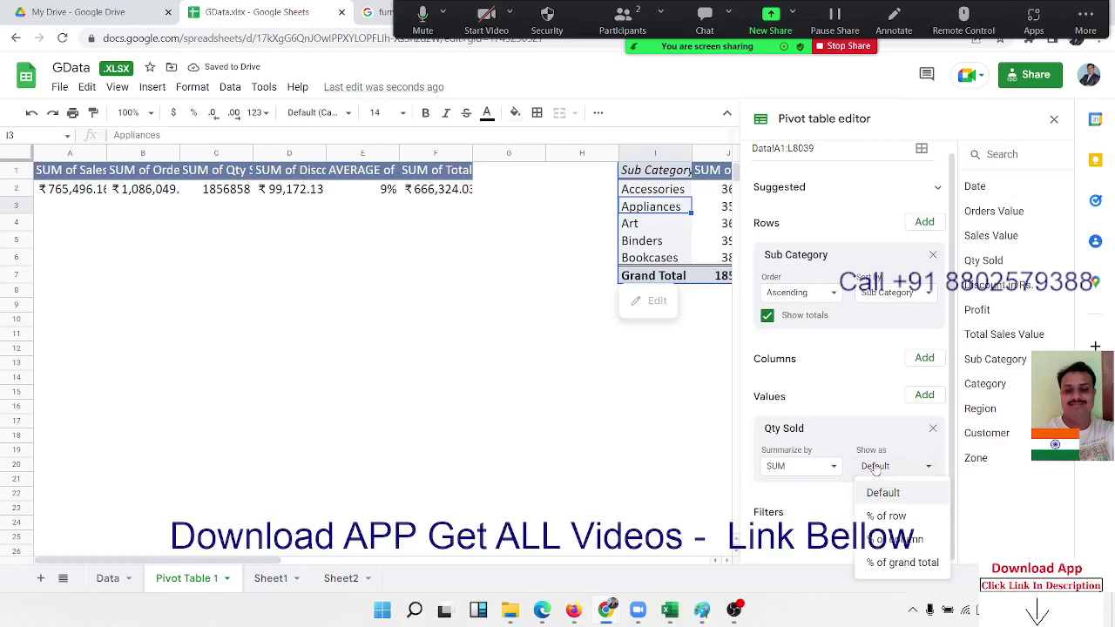
click(874, 466)
click(828, 466)
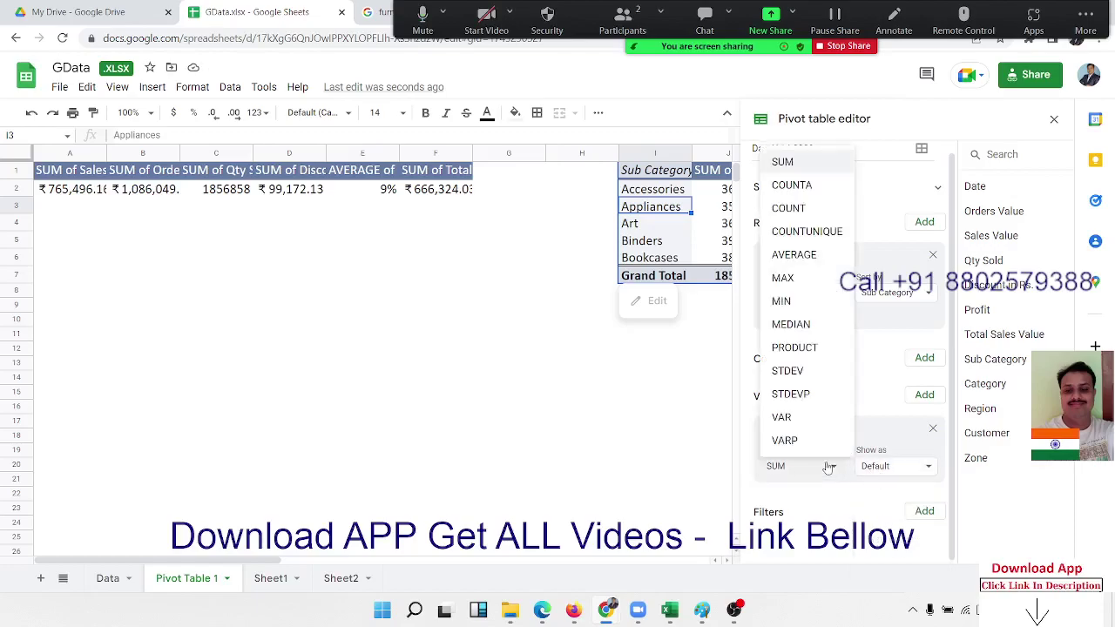
click(829, 464)
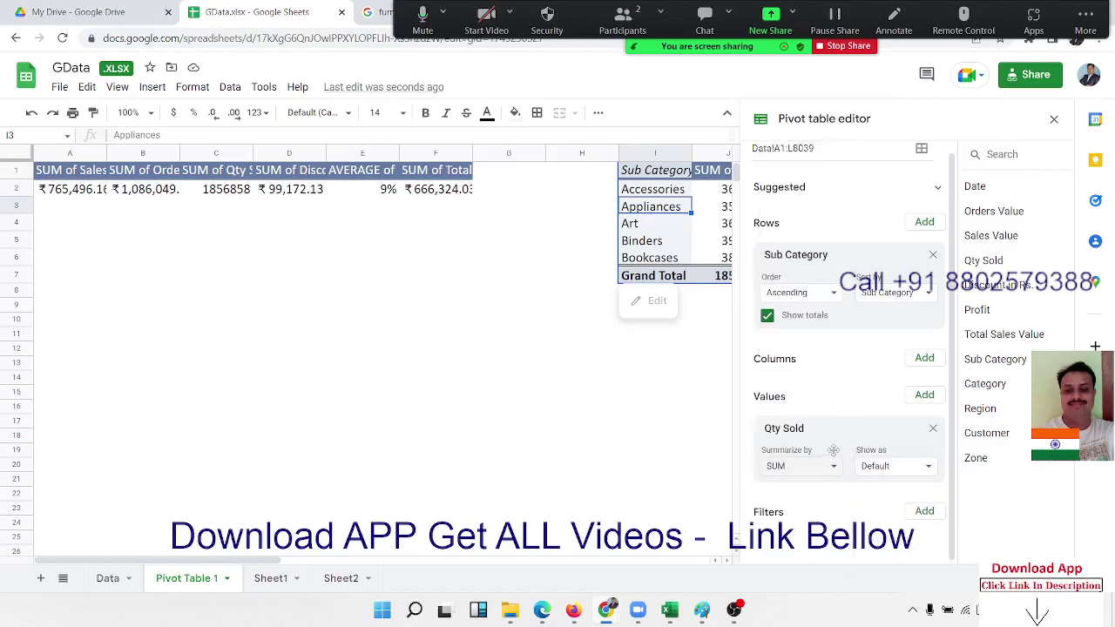
- Set the Sub Category rows' sort order to Descending
click(885, 308)
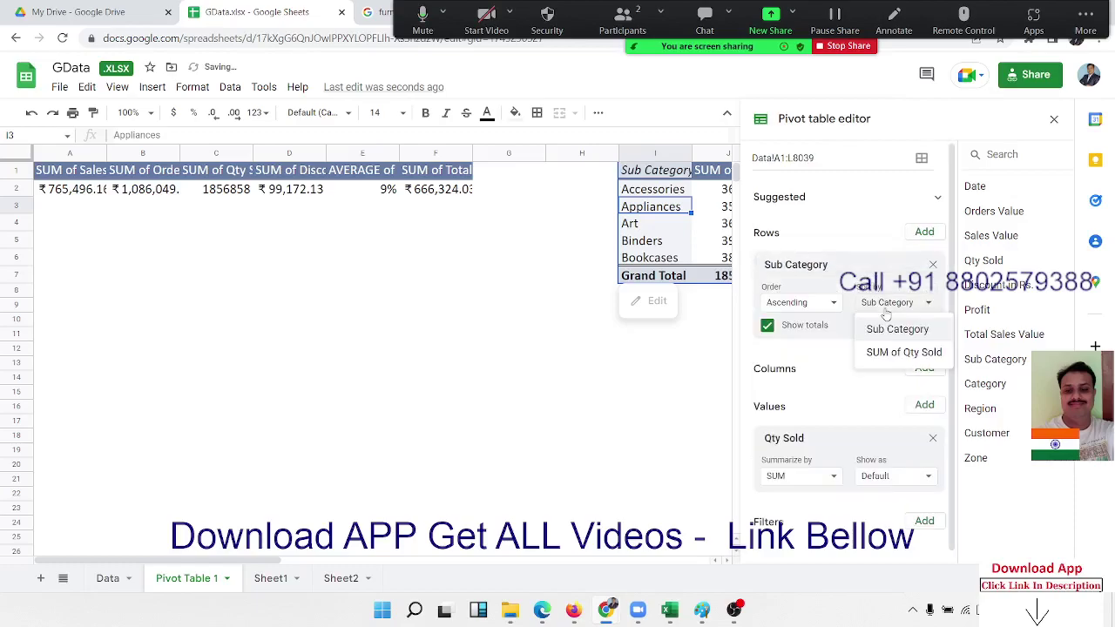
click(843, 303)
click(832, 303)
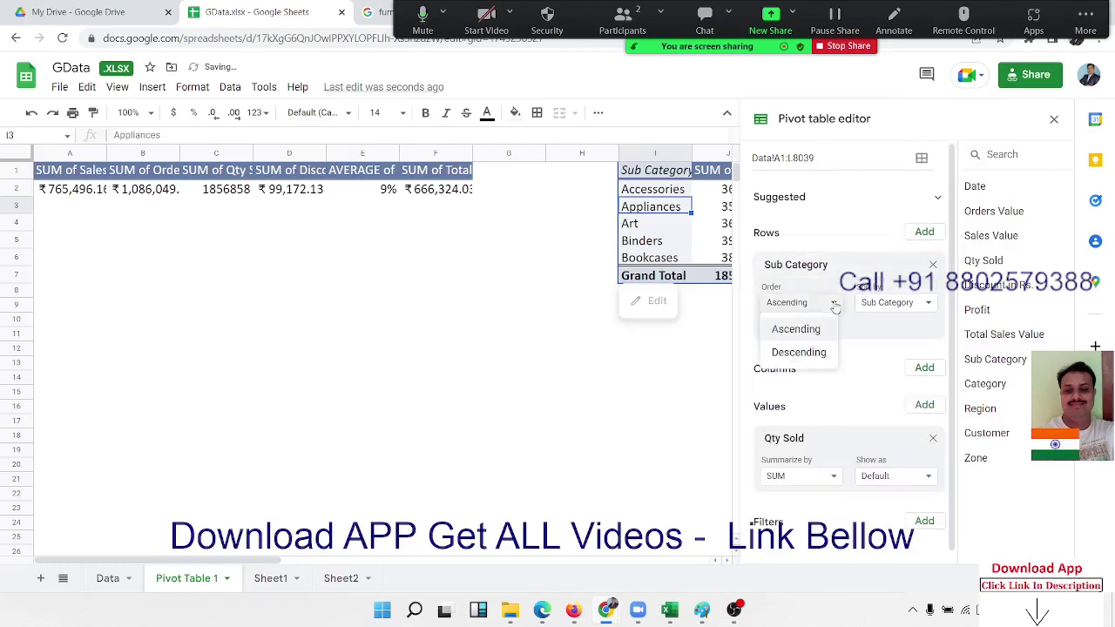
click(798, 352)
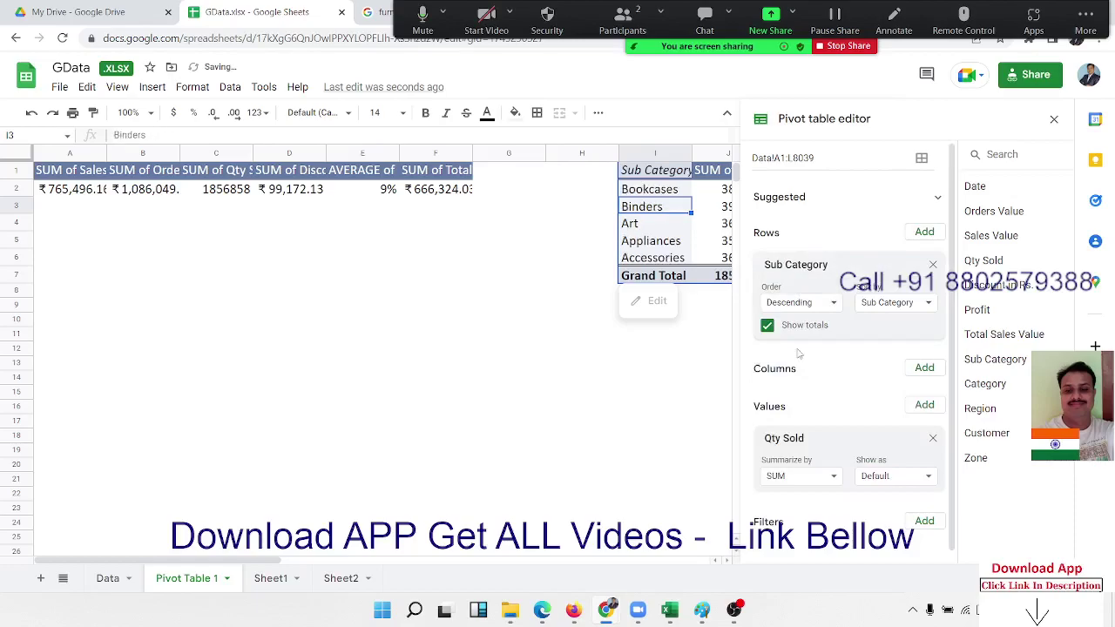
- Check the new top value in J2, then close the pivot table editor
click(601, 352)
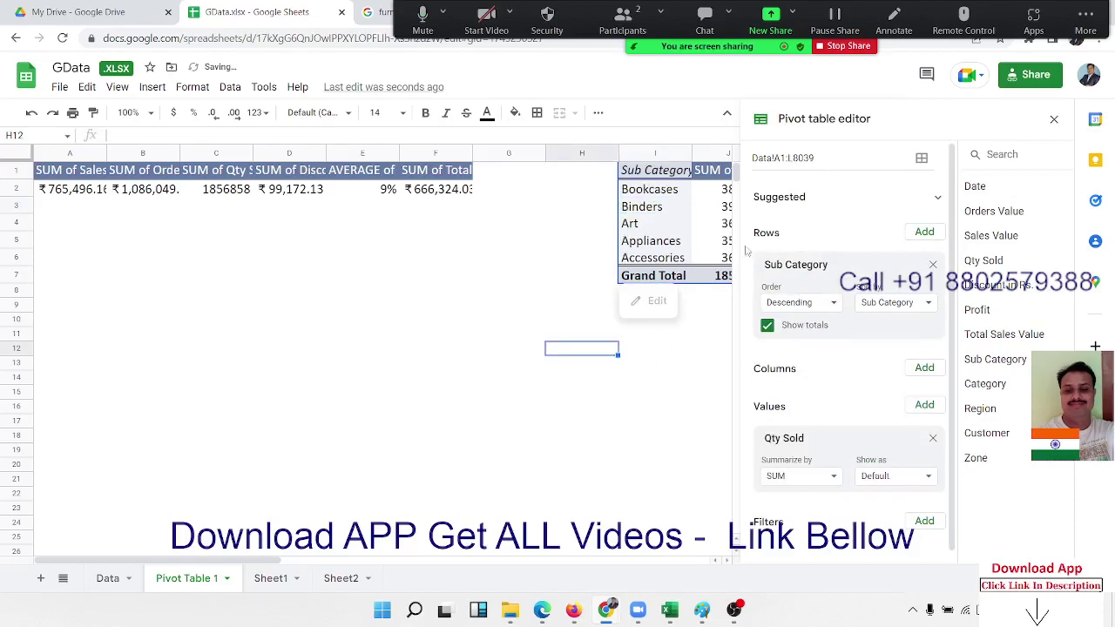
click(717, 189)
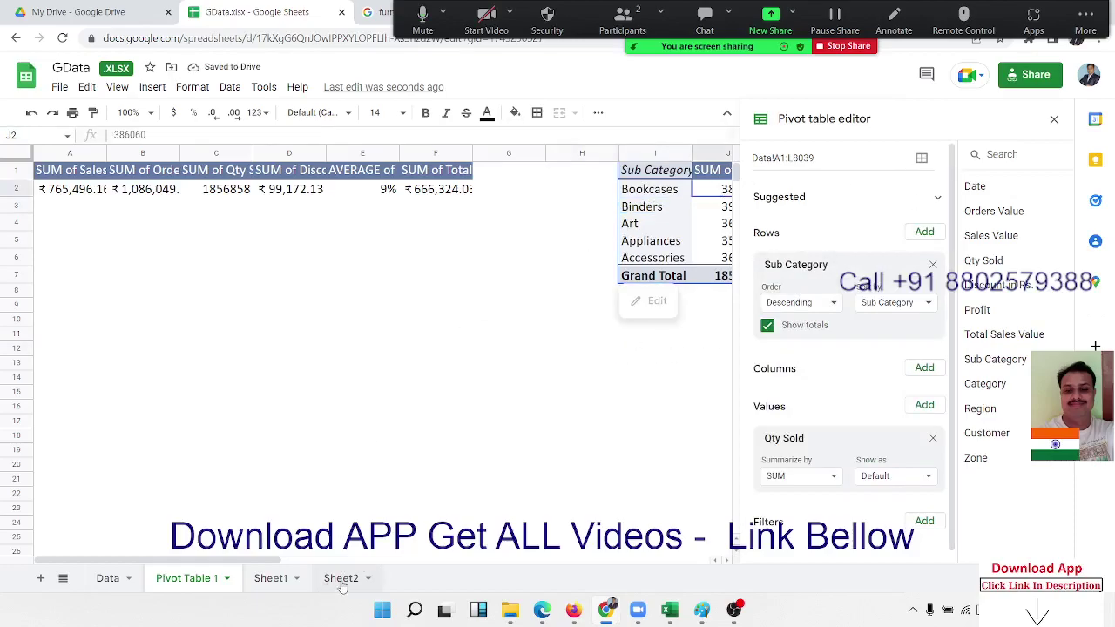
click(266, 577)
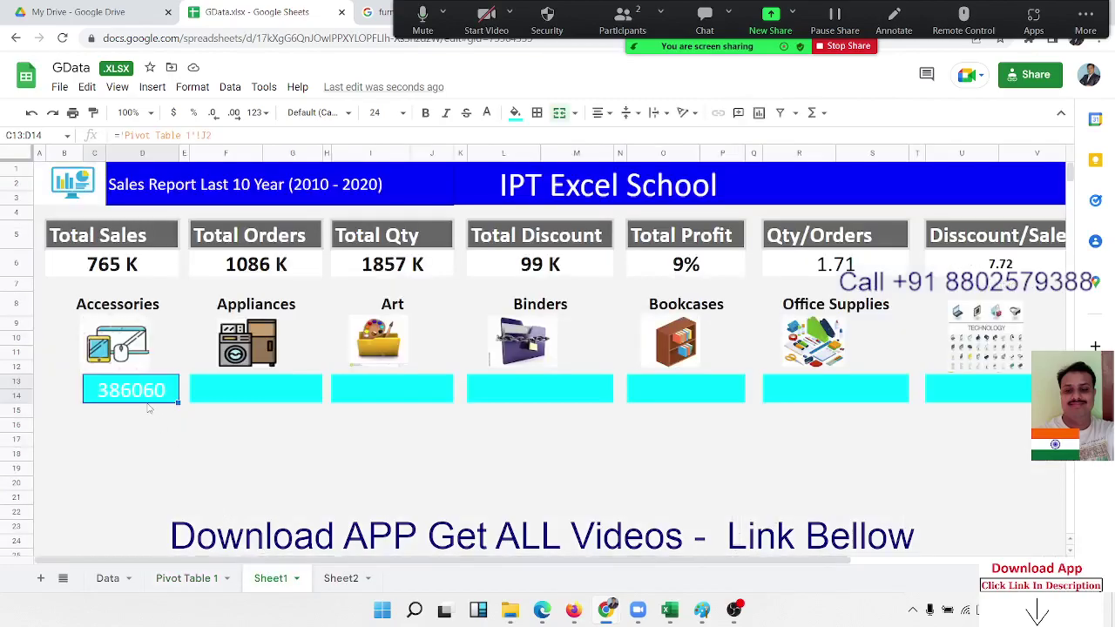
click(190, 578)
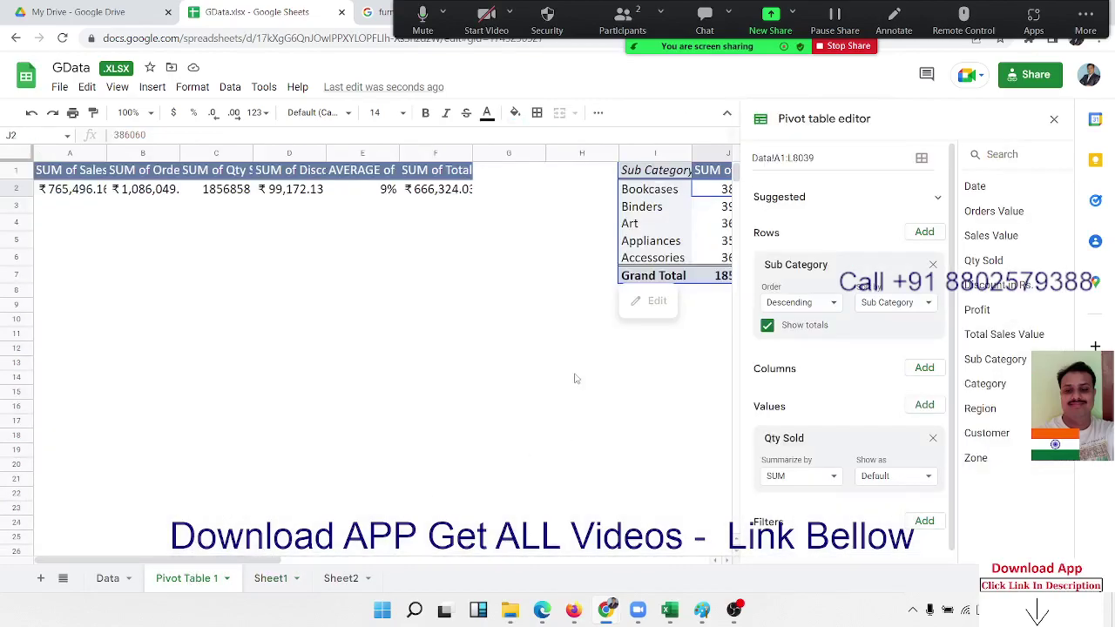
click(1055, 119)
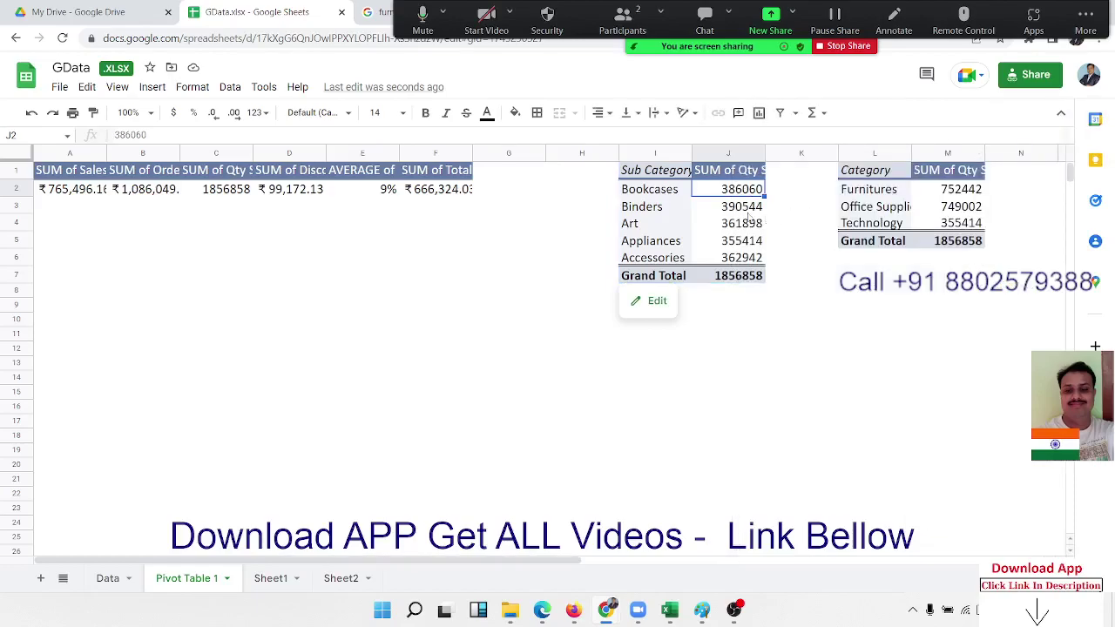
click(636, 264)
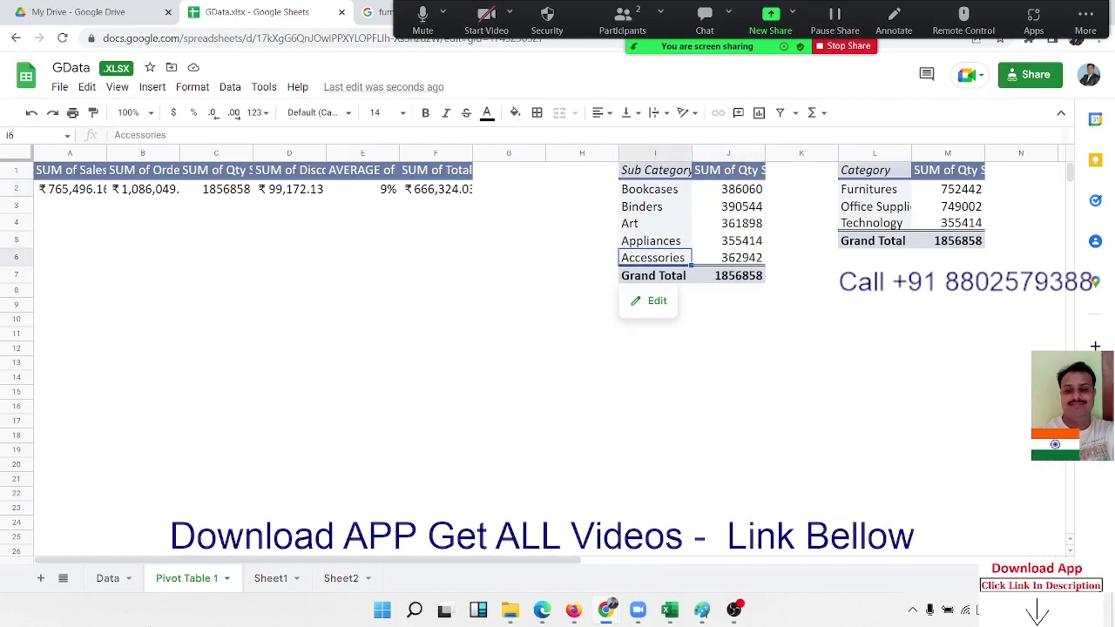
- On Sheet1, keep the first cyan box's linked formula, now reading 386060
click(276, 586)
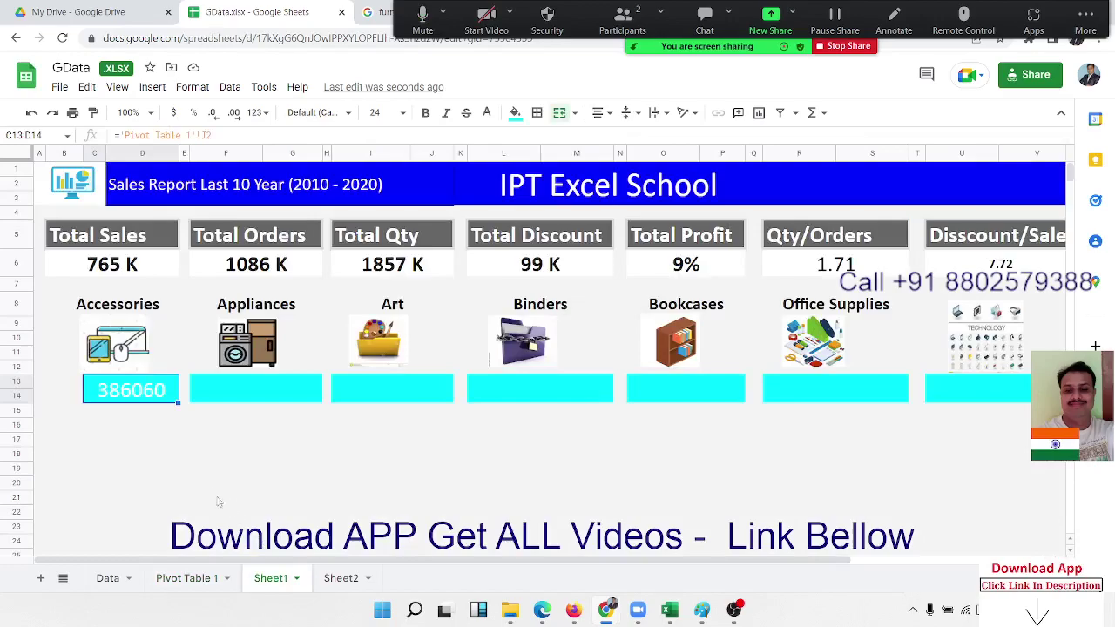
drag(227, 134, 114, 131)
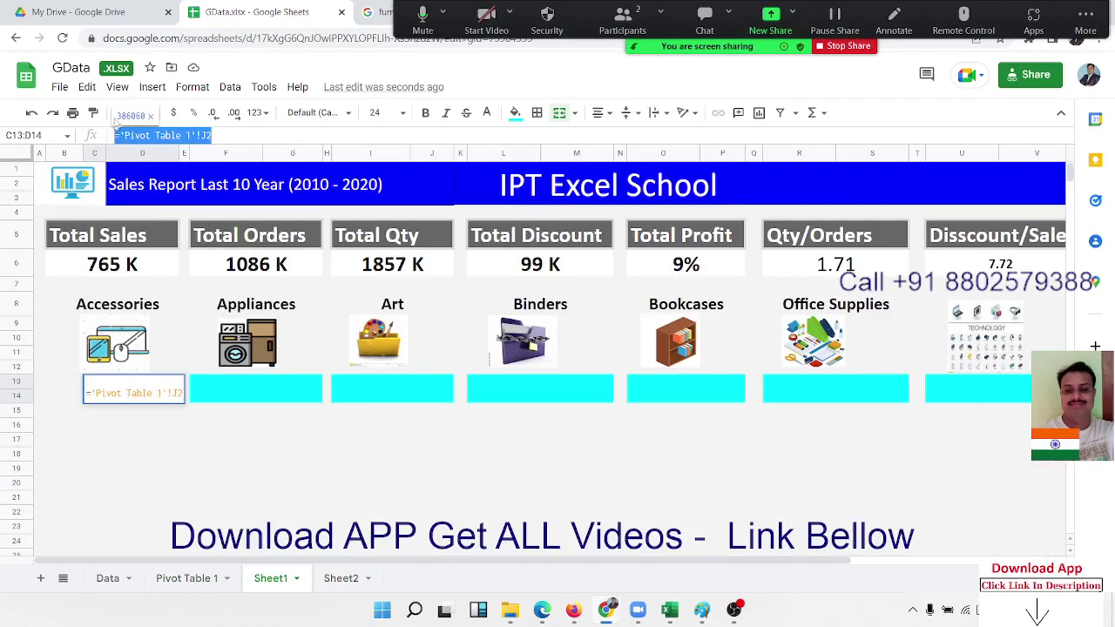
key(shift+Right)
key(Return)
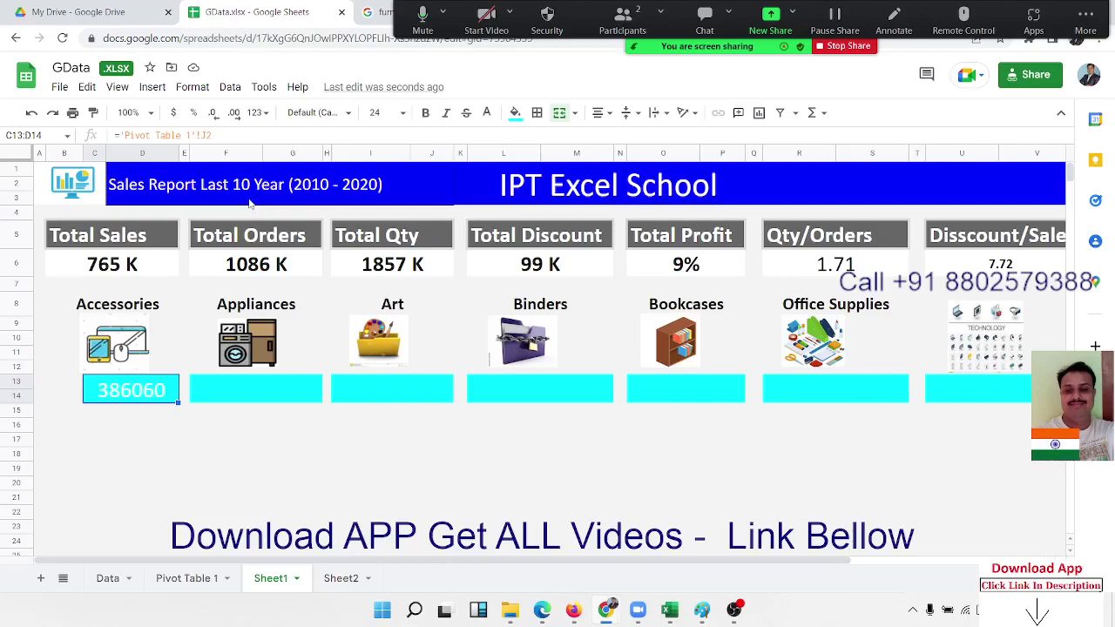
- Start a GETPIVOTDATA formula in C13, cancel it, and inspect the Accessories entry on Pivot Table 1
text(=get)
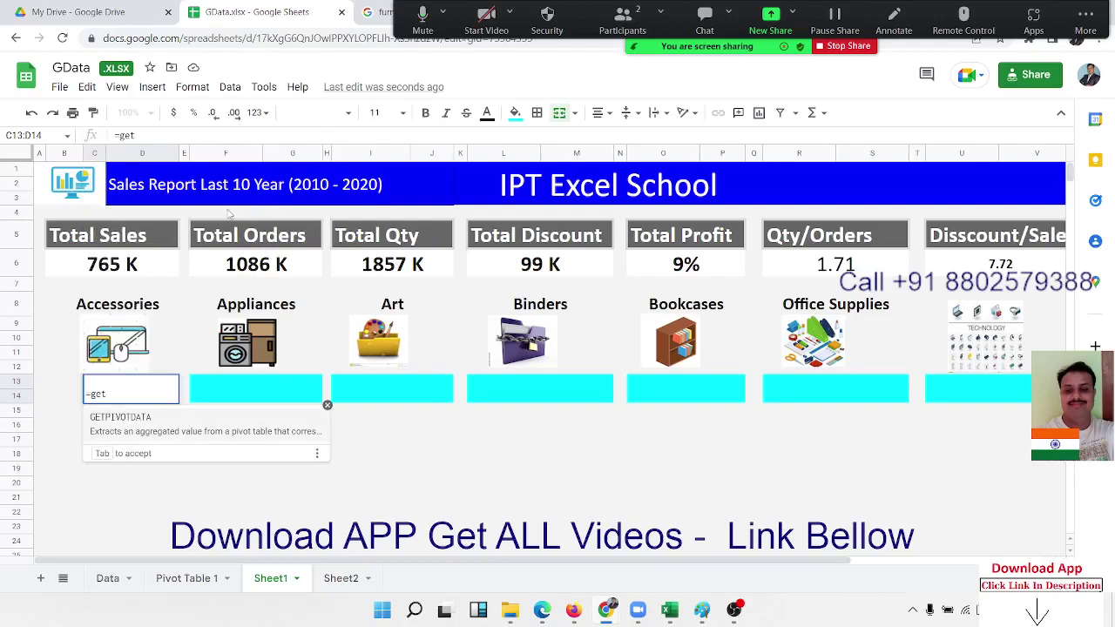
click(205, 424)
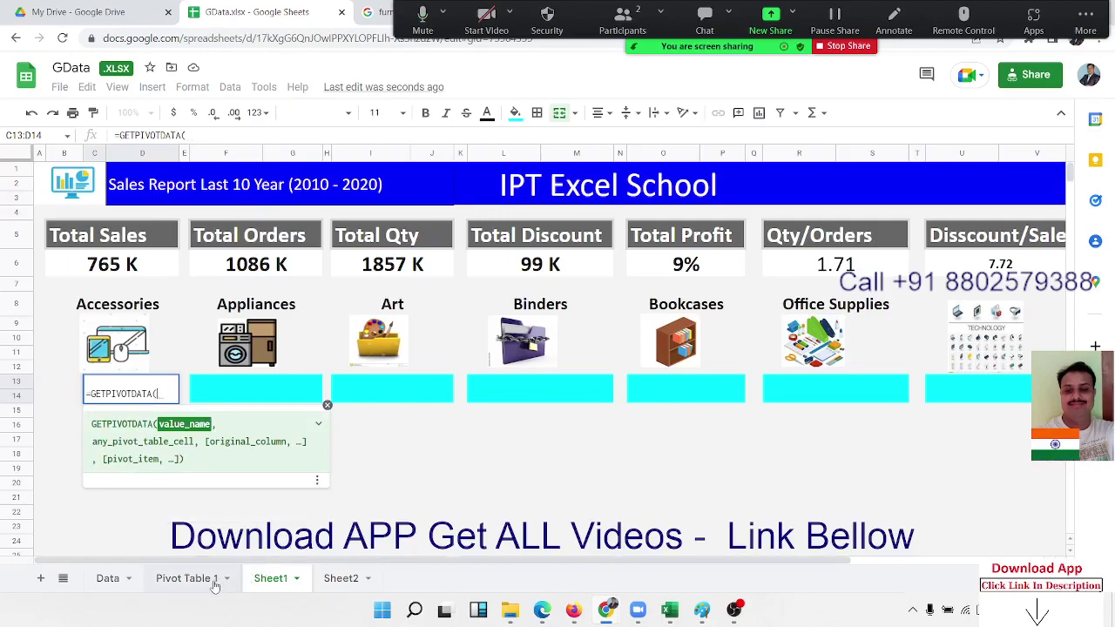
click(213, 582)
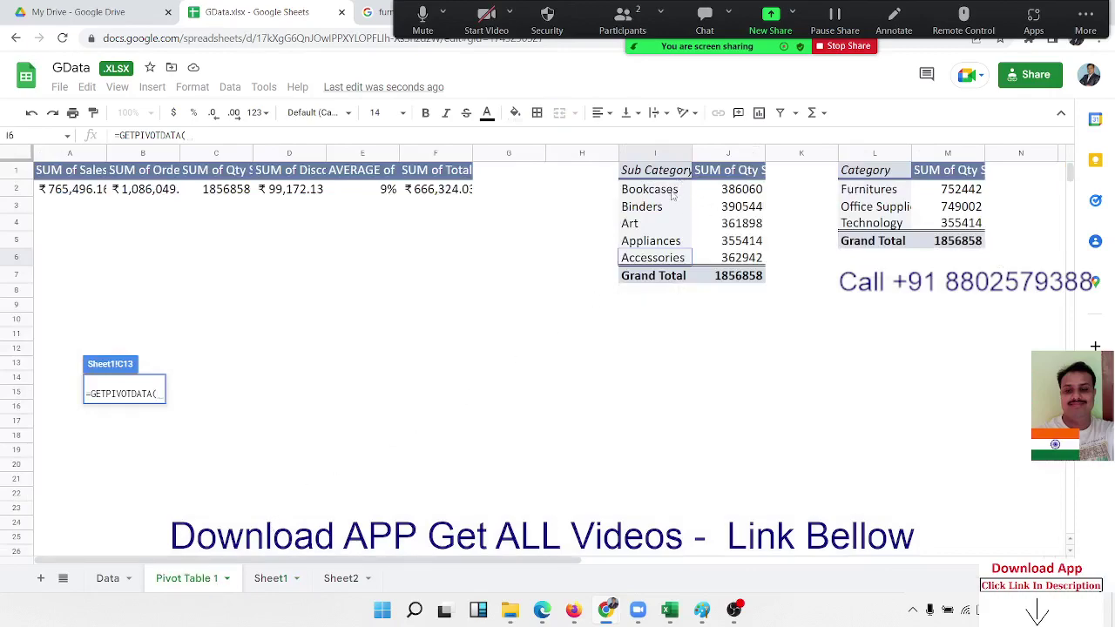
click(738, 189)
key(Return)
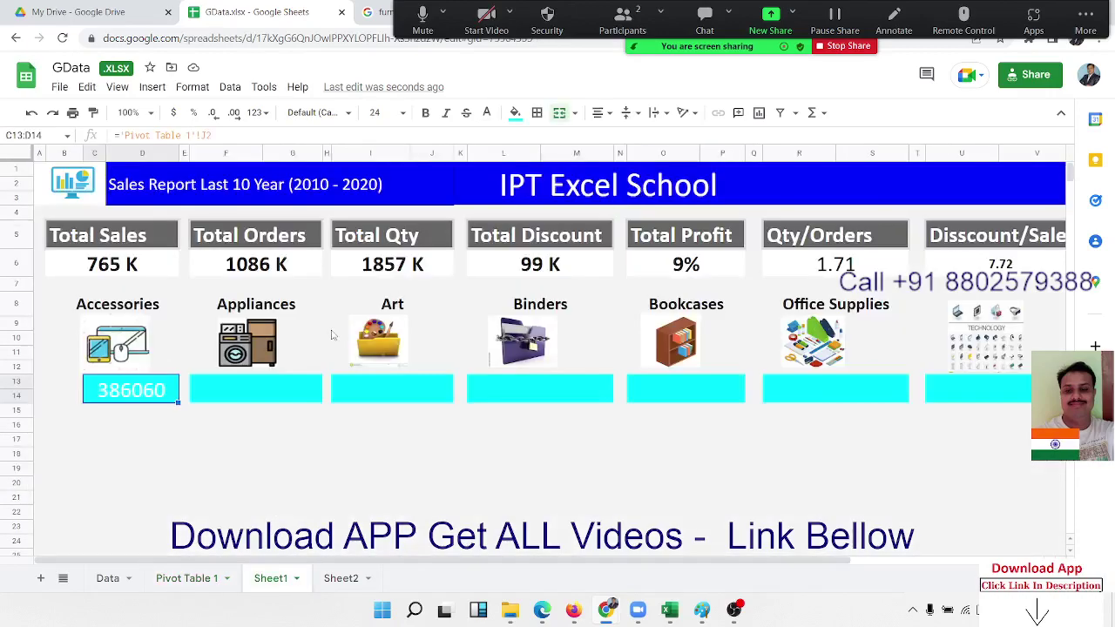
click(184, 579)
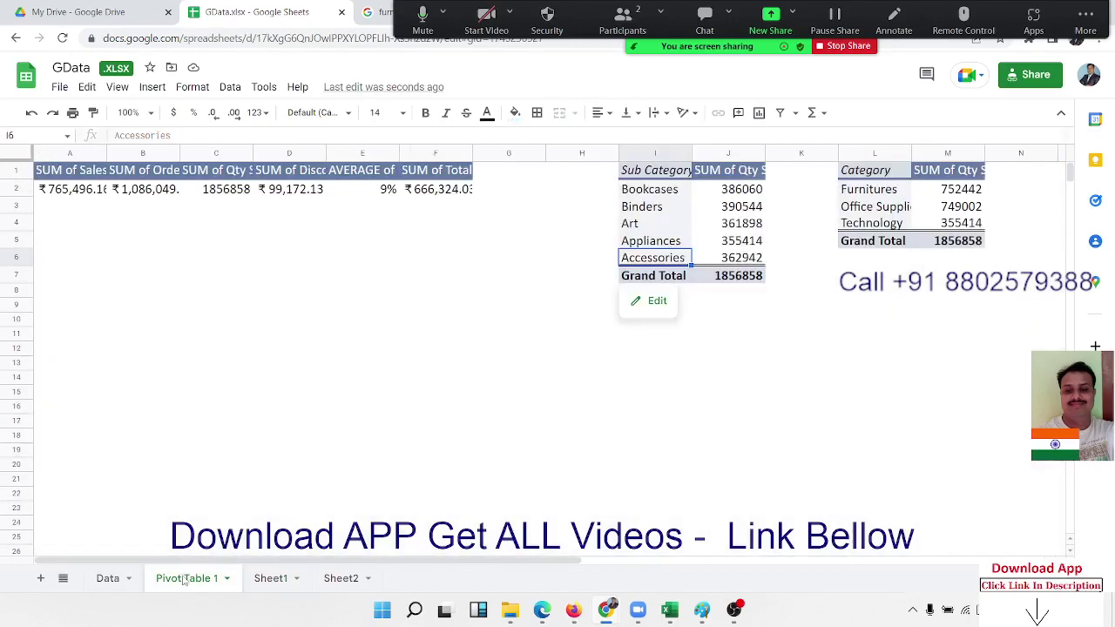
click(655, 303)
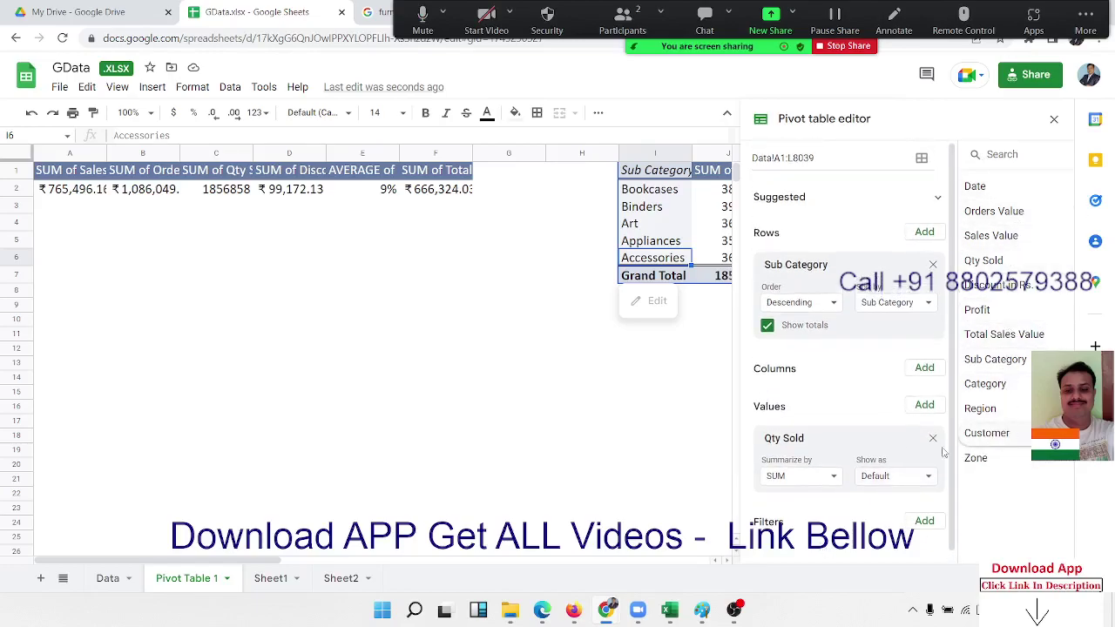
click(269, 579)
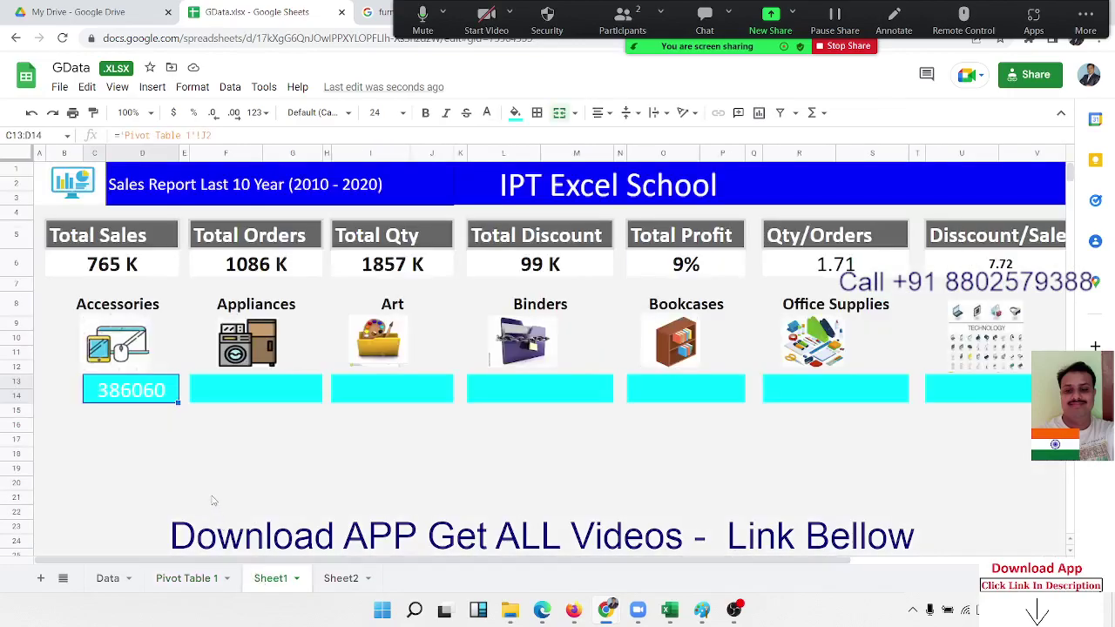
- Enter a GETPIVOTDATA formula in C13 referencing 'Pivot Table 1'!I1 and J2, showing 1856858
text(=get)
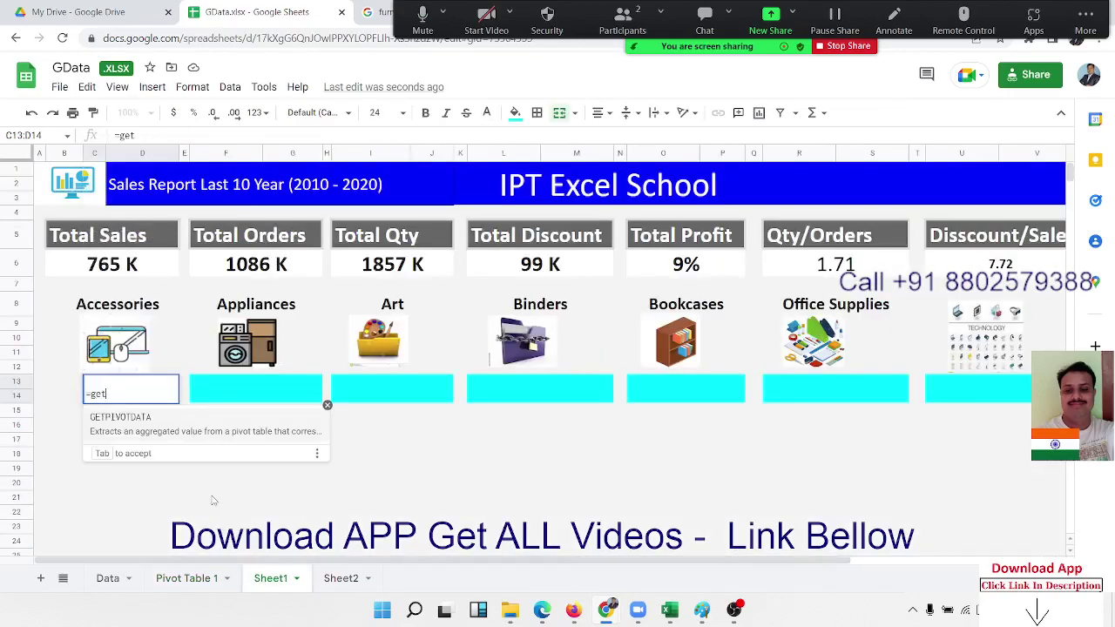
key(Tab)
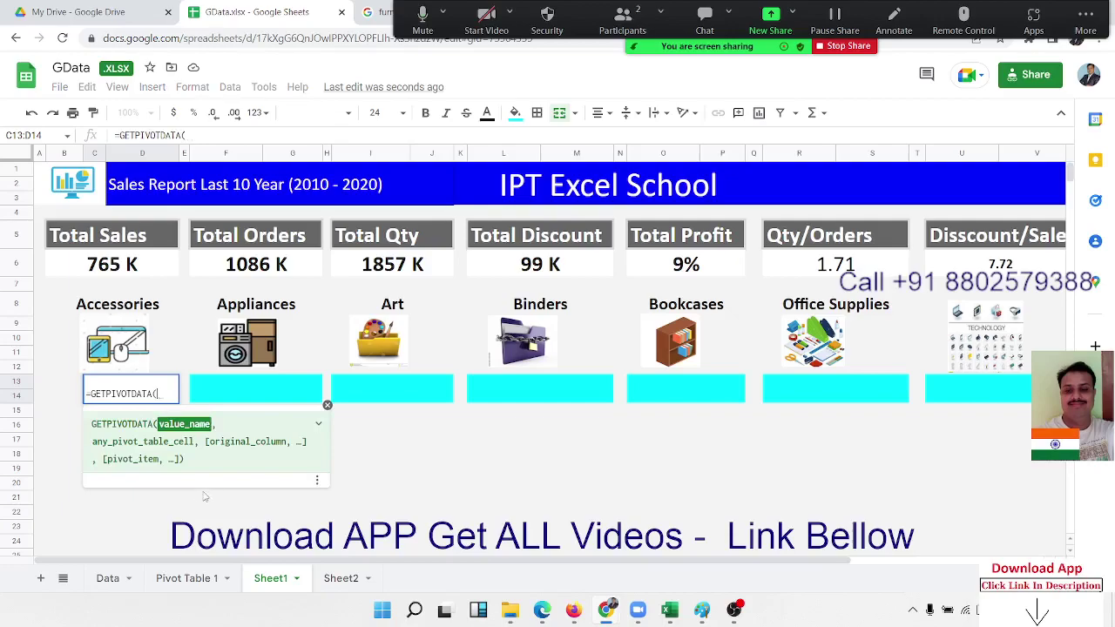
click(184, 579)
click(665, 173)
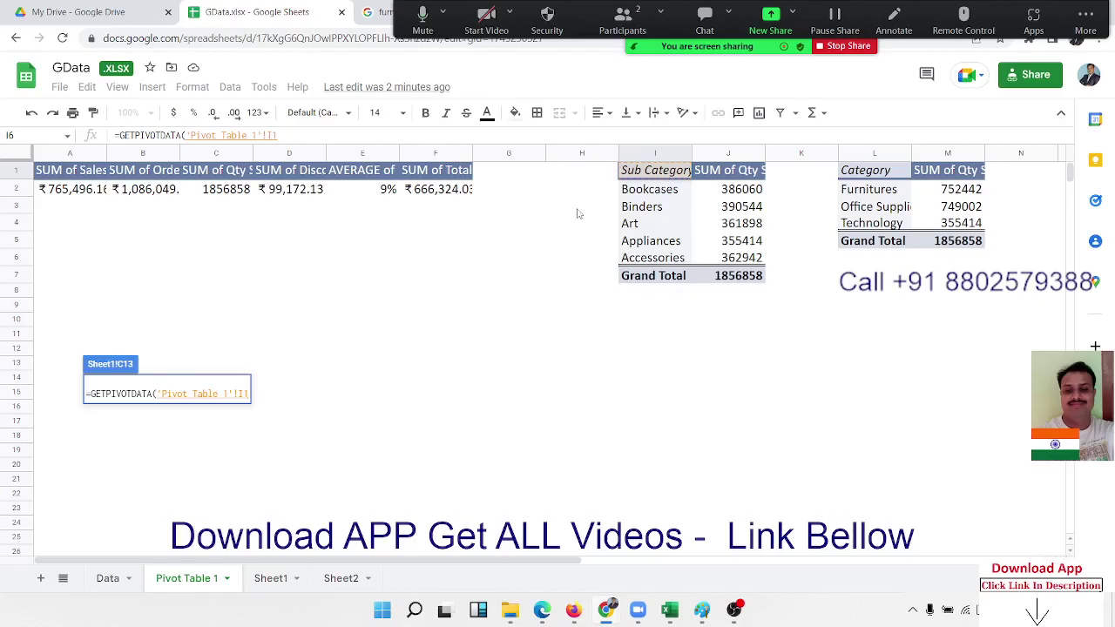
text(,)
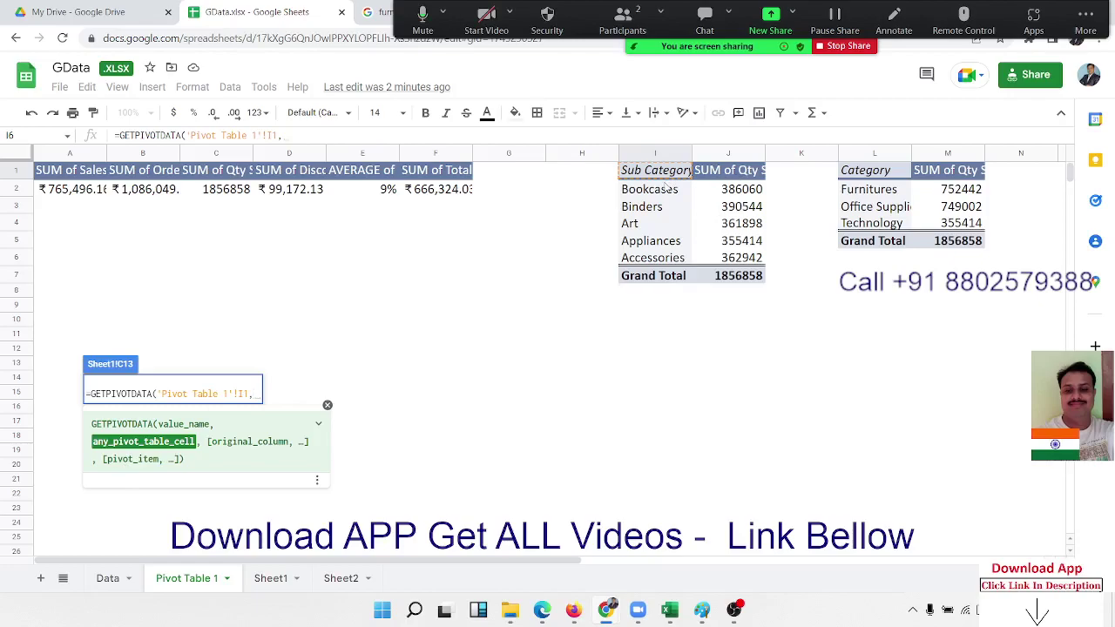
click(722, 192)
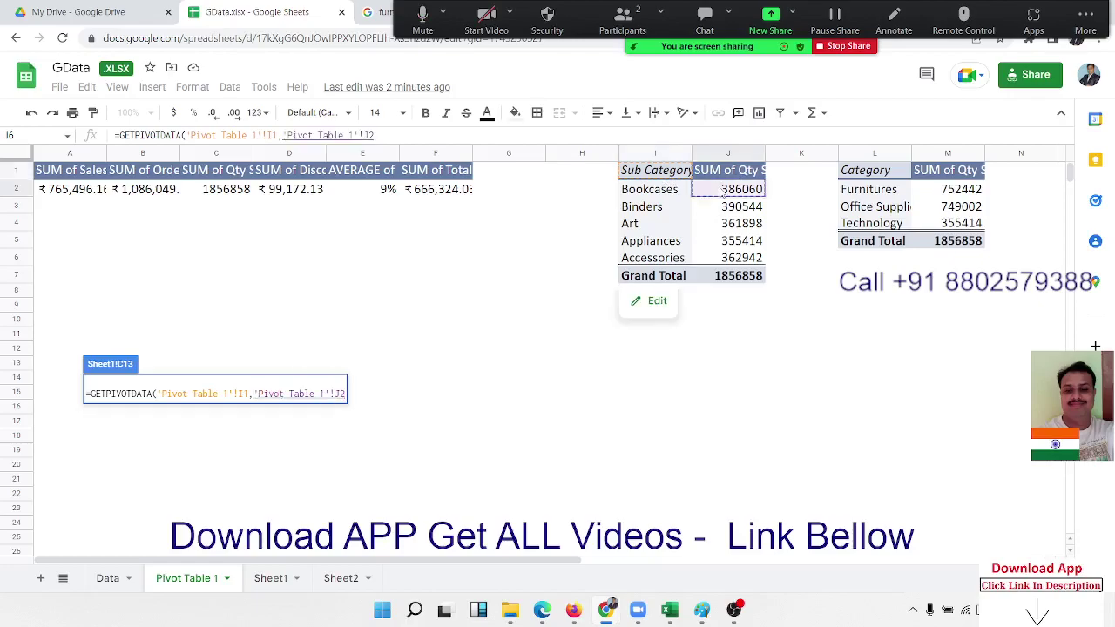
key(Return)
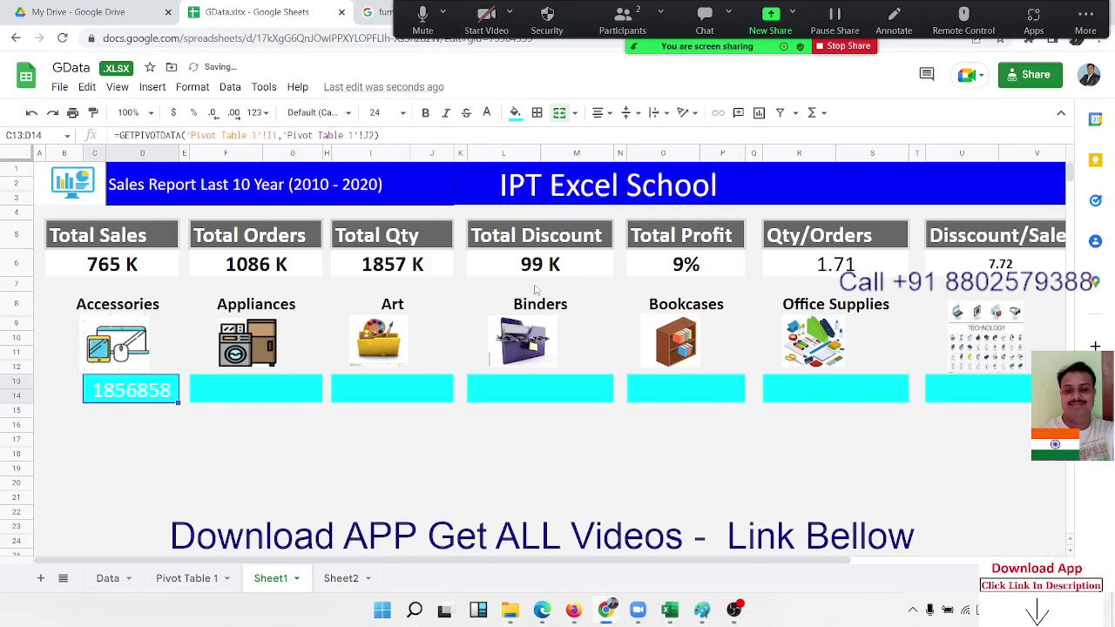
click(219, 578)
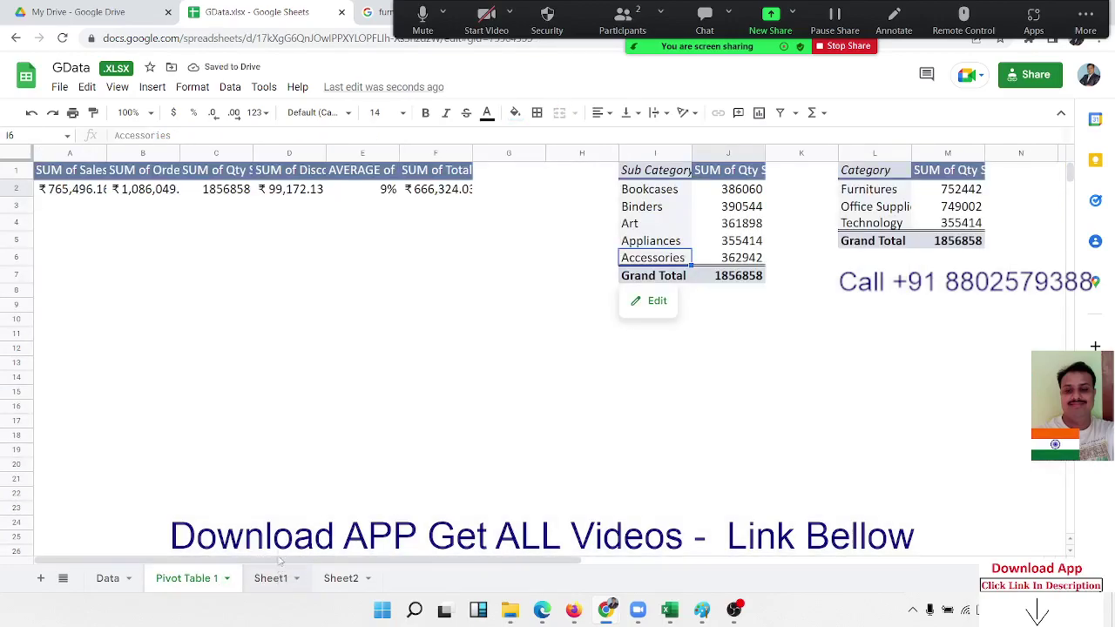
click(278, 578)
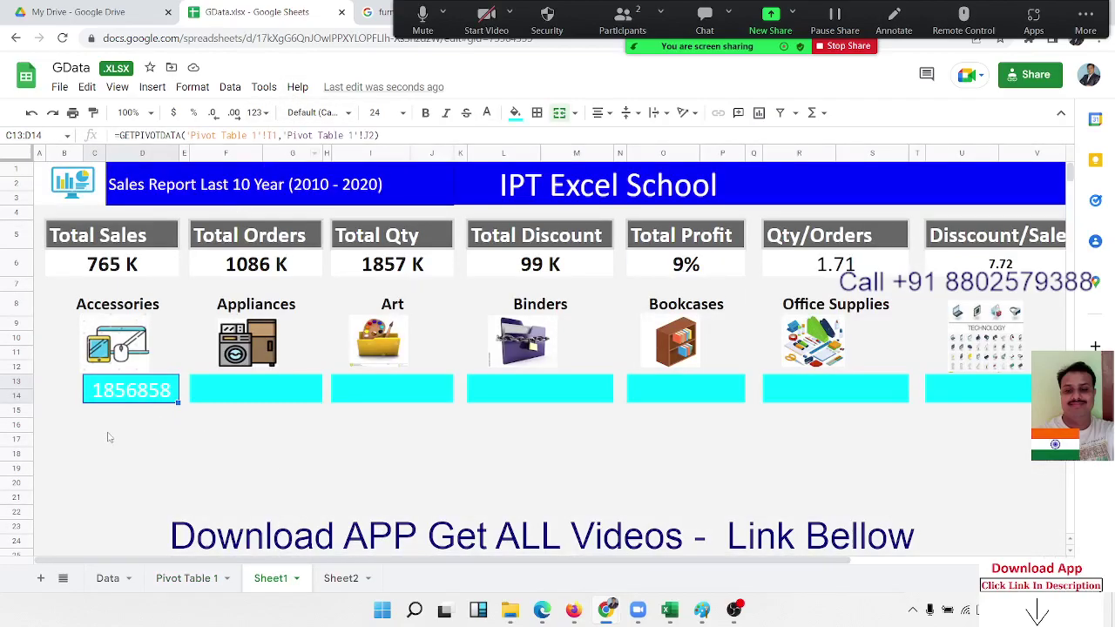
- Enter =VLOOKUP(B8,'Pivot Table 1'!I1:J7,2,0) in the Accessories cell C13
text(=)
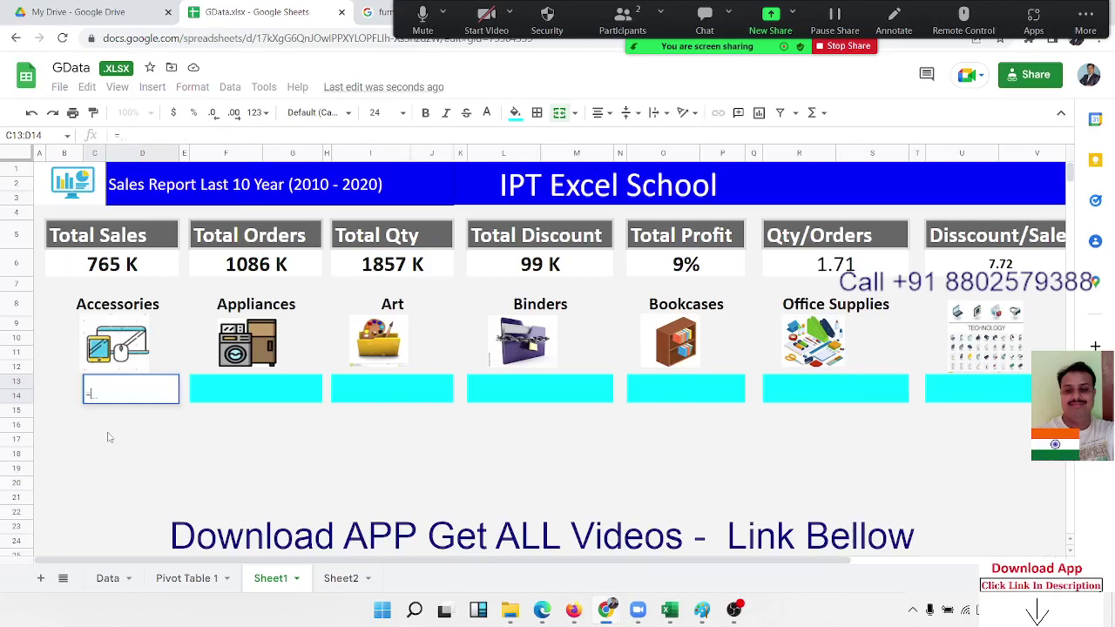
text(vlk)
key(BackSpace)
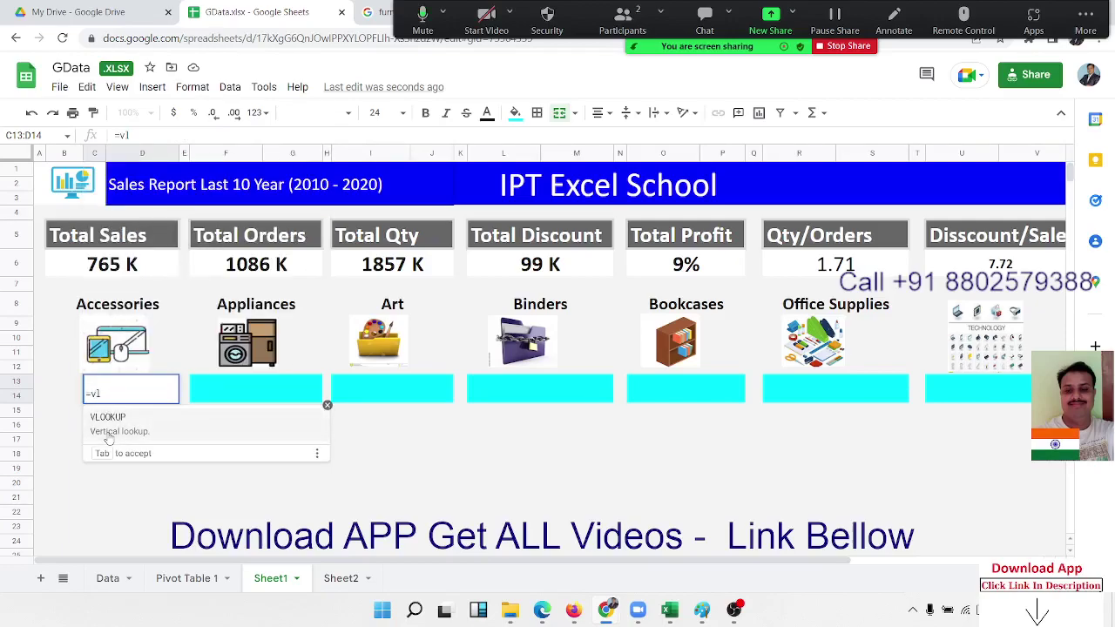
key(Tab)
text(C12)
key(Up)
key(Up)
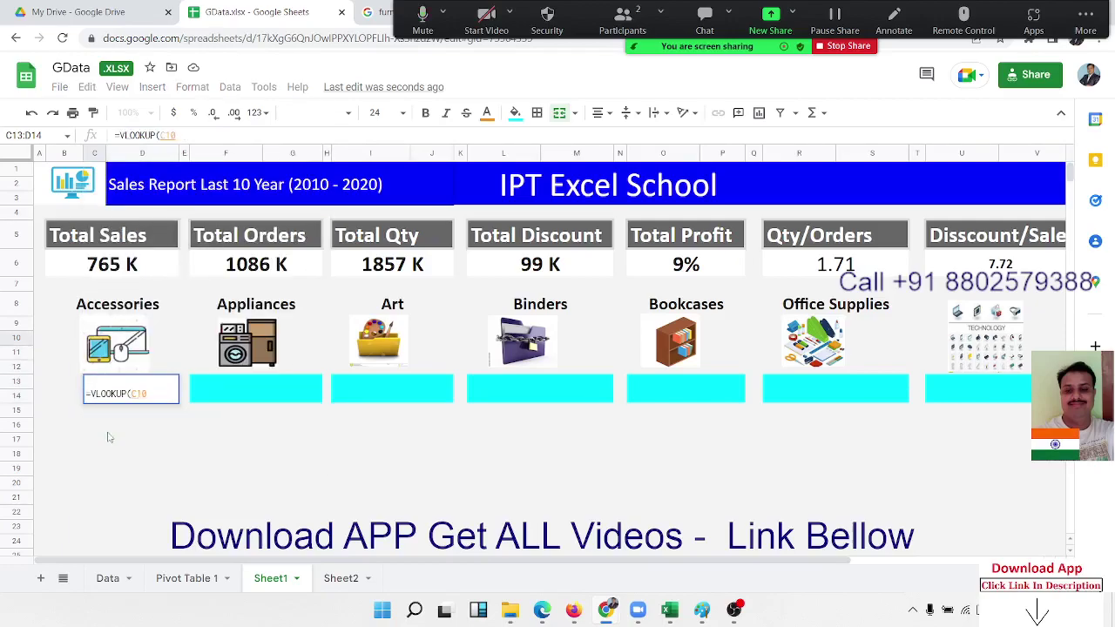
key(Up)
key(Up)
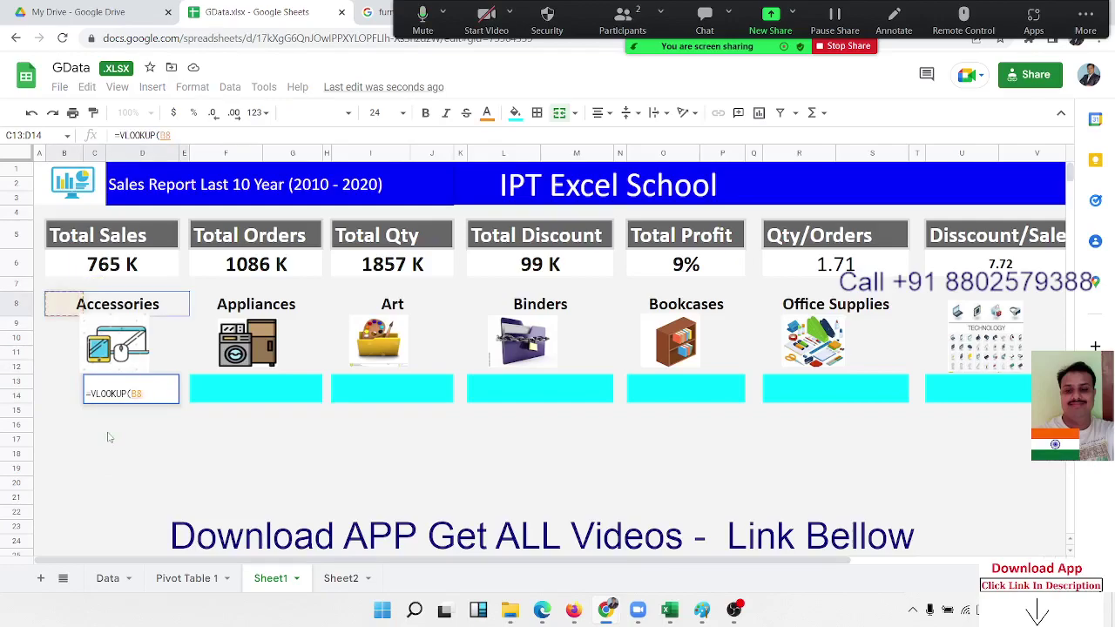
text(,)
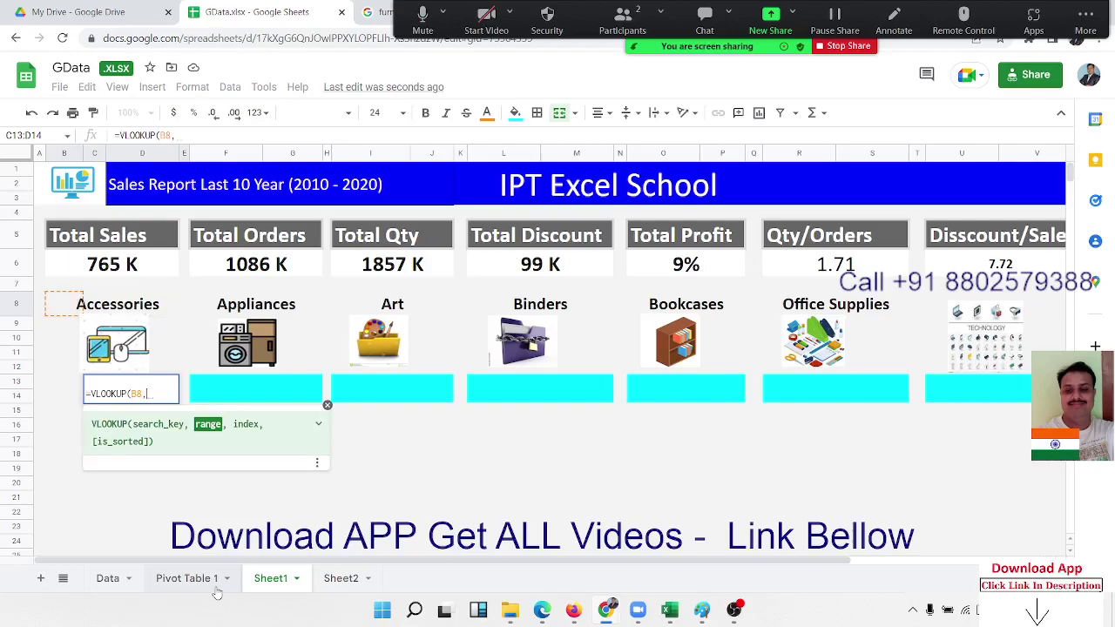
click(218, 585)
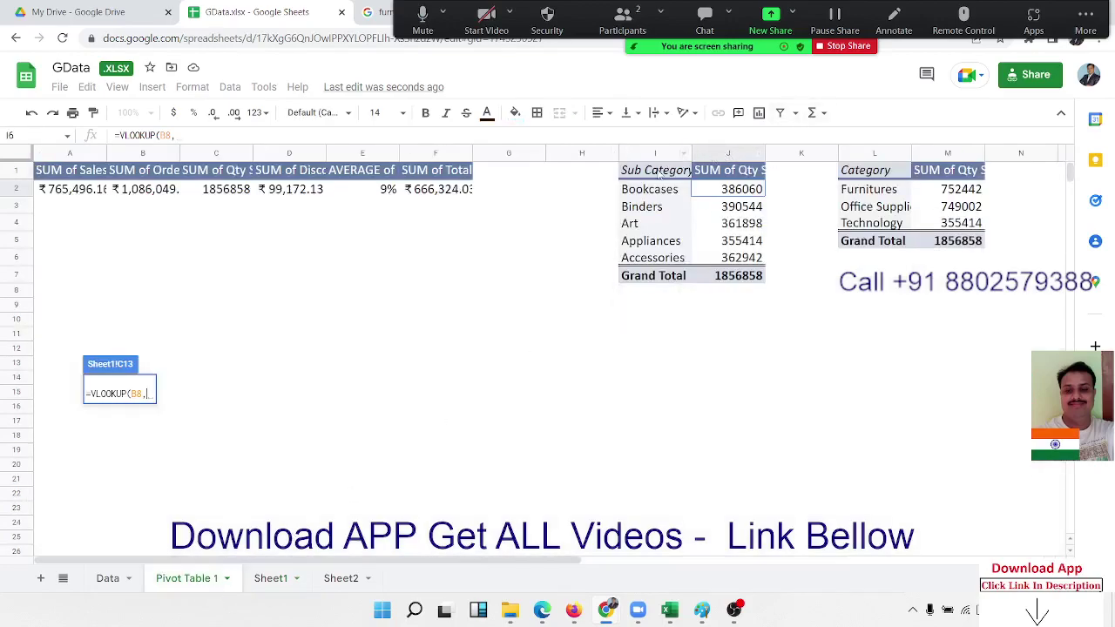
drag(662, 170, 745, 275)
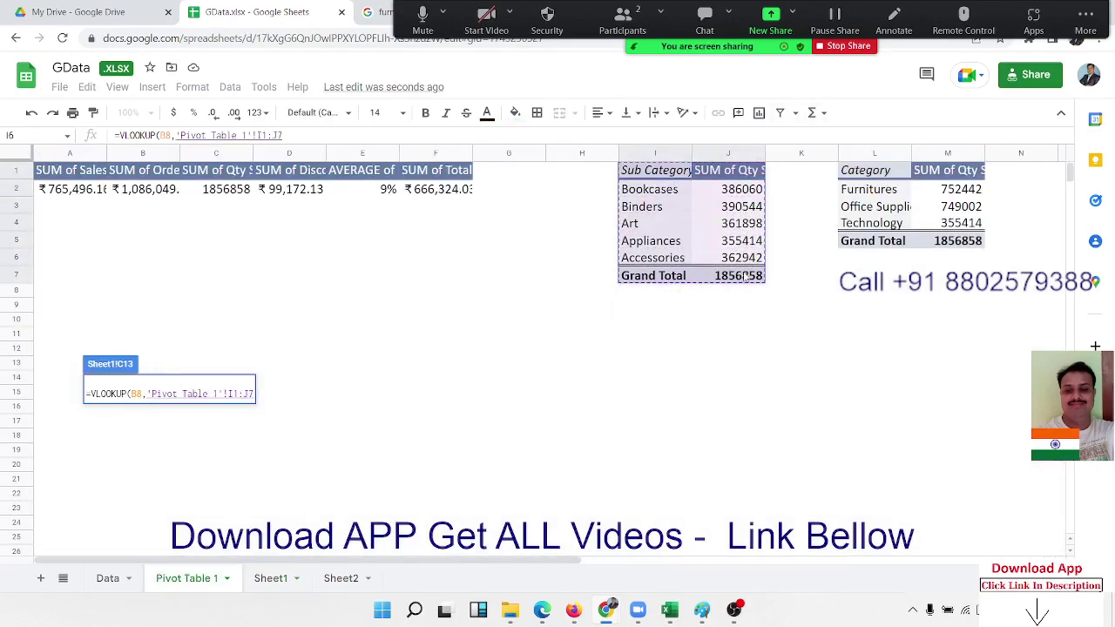
text(,2,0)
key(Return)
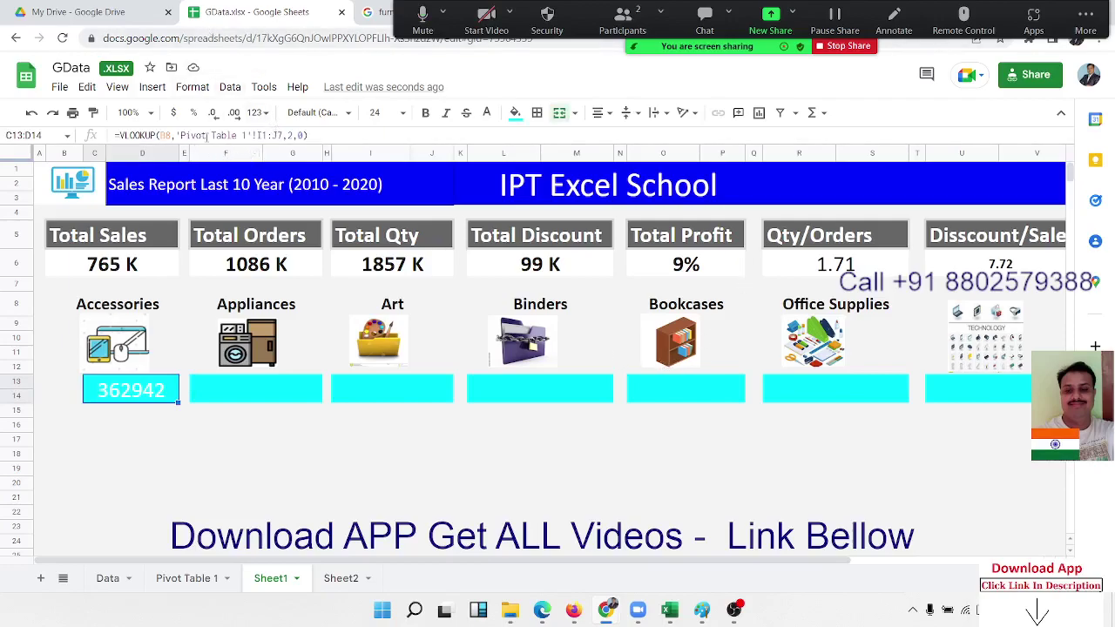
- Lock the lookup range as $I$1:$J$7 and copy the Accessories cell
click(262, 135)
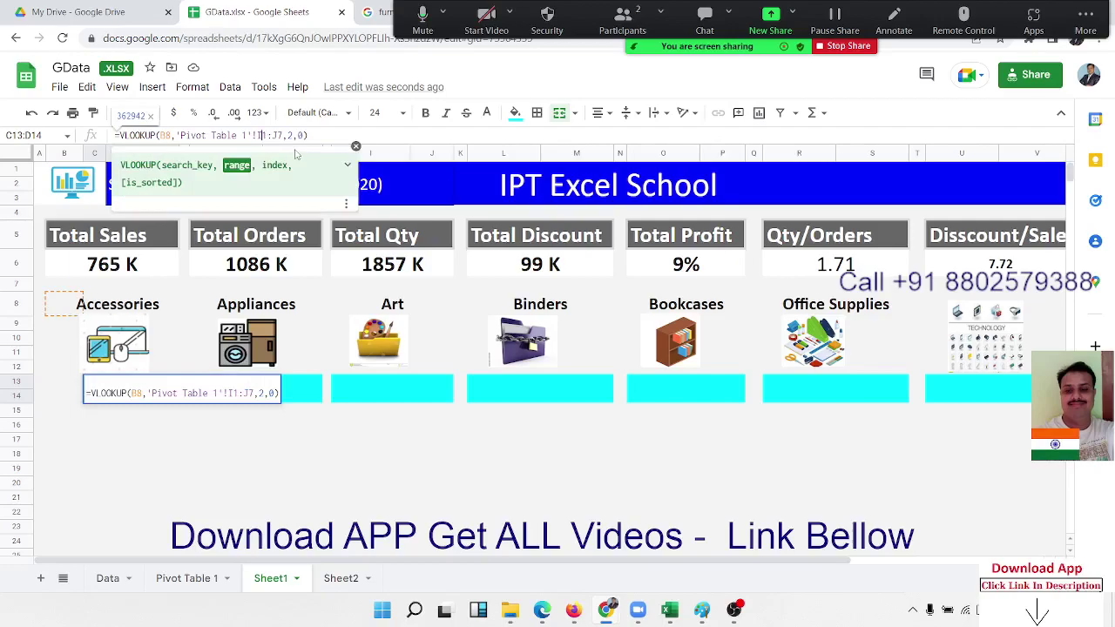
key(F4)
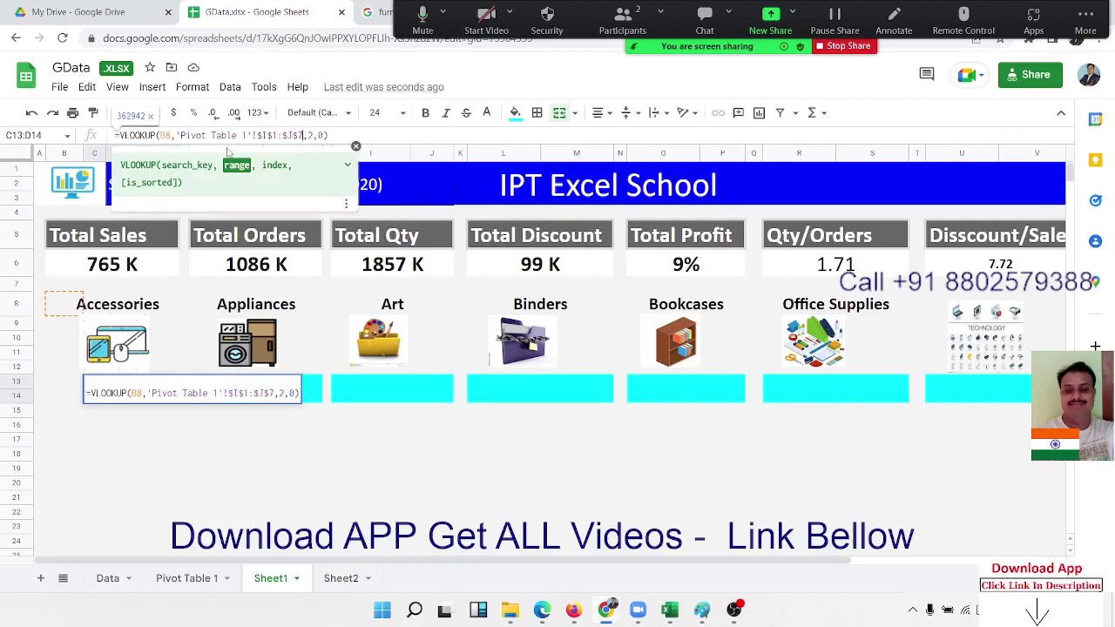
key(Return)
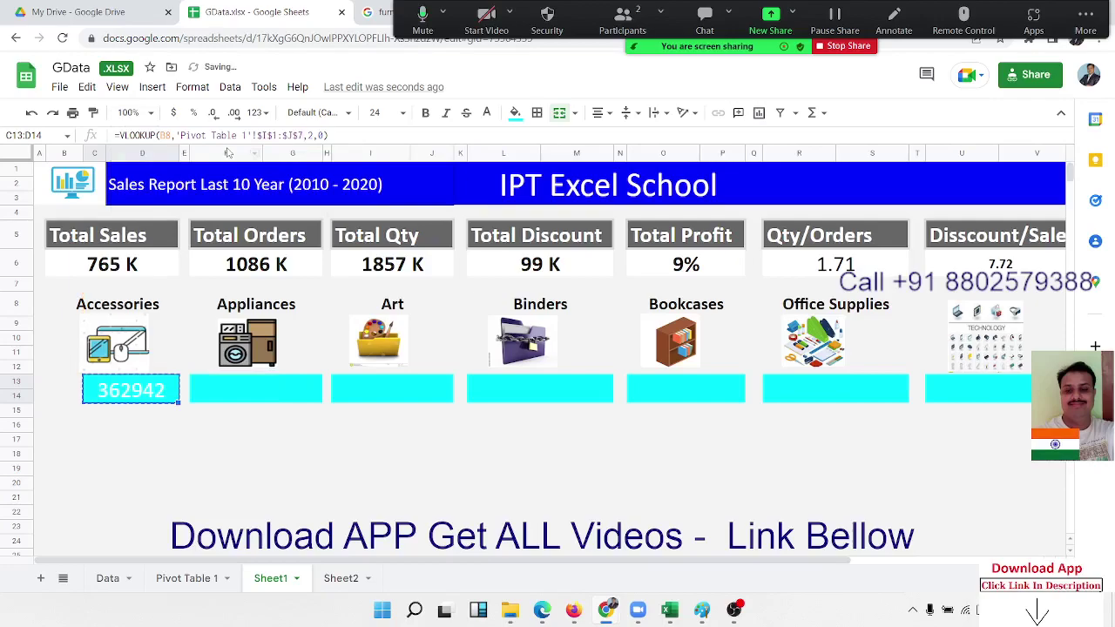
key(ctrl+c)
key(Right)
key(Right)
- Bold the Accessories quantity and paste its formula into the Appliances card cell
key(Left)
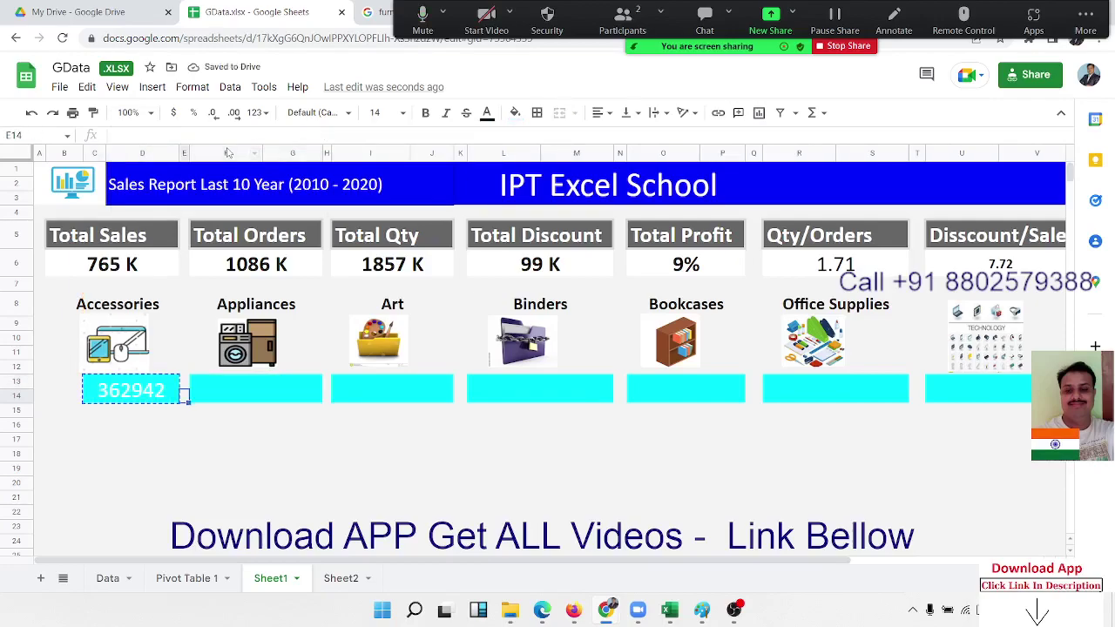
key(Left)
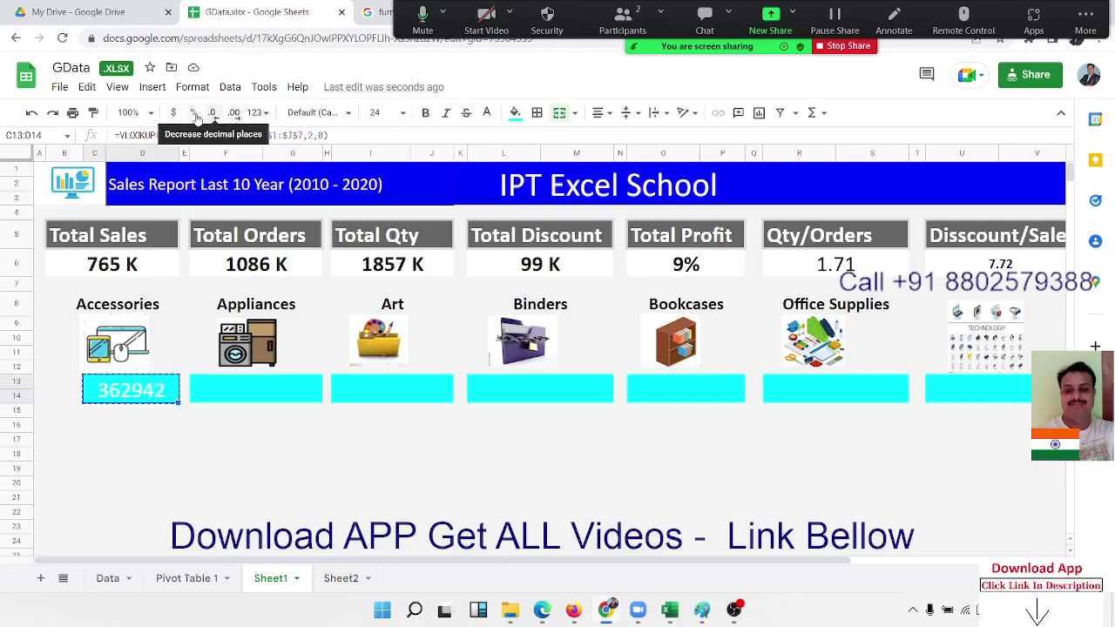
key(ctrl+b)
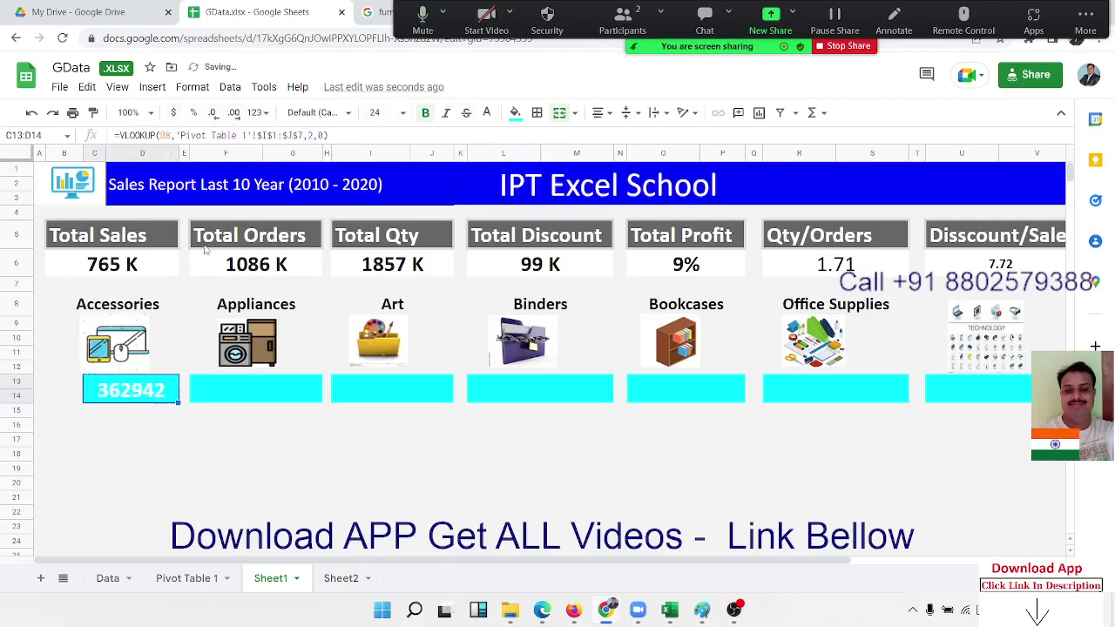
key(ctrl+c)
key(Right)
key(Right)
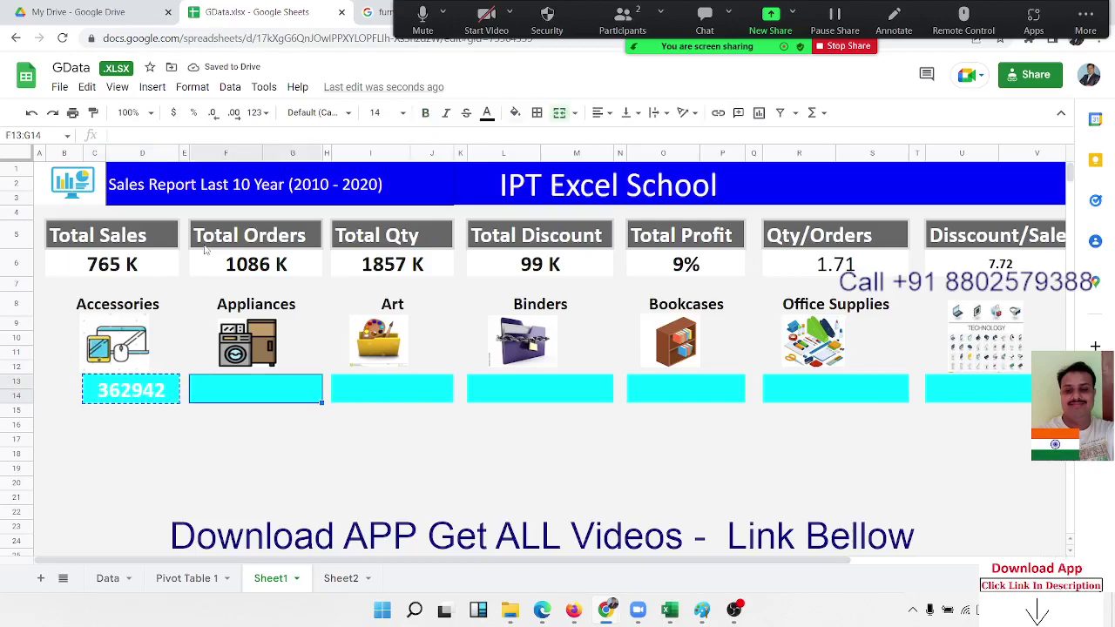
key(ctrl+v)
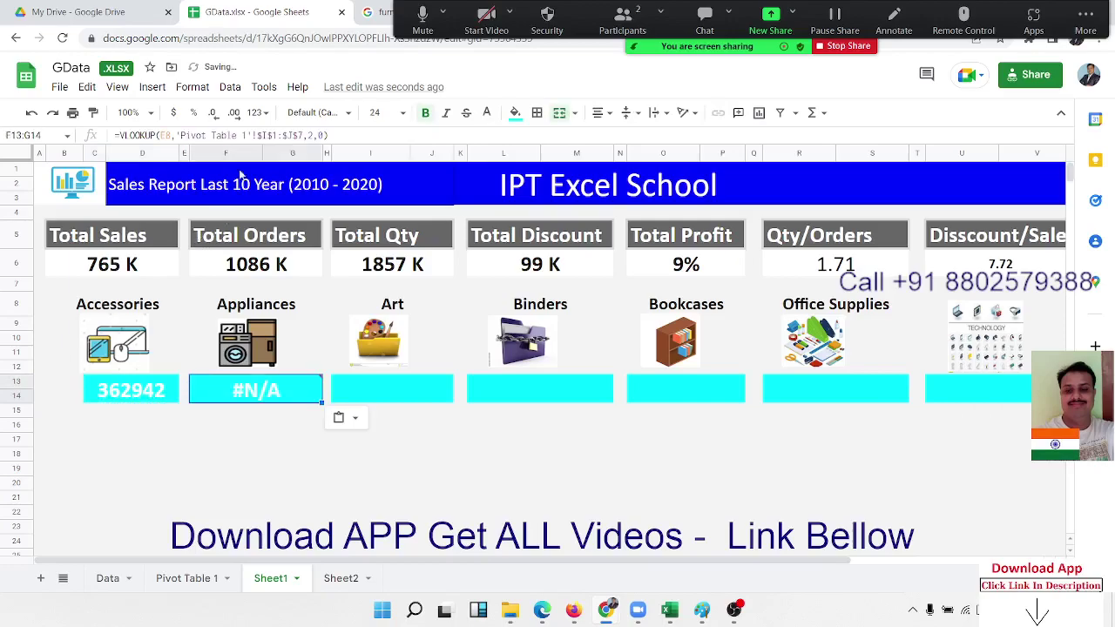
- Inspect the Appliances card's #N/A lookup formula and leave it unchanged
click(240, 153)
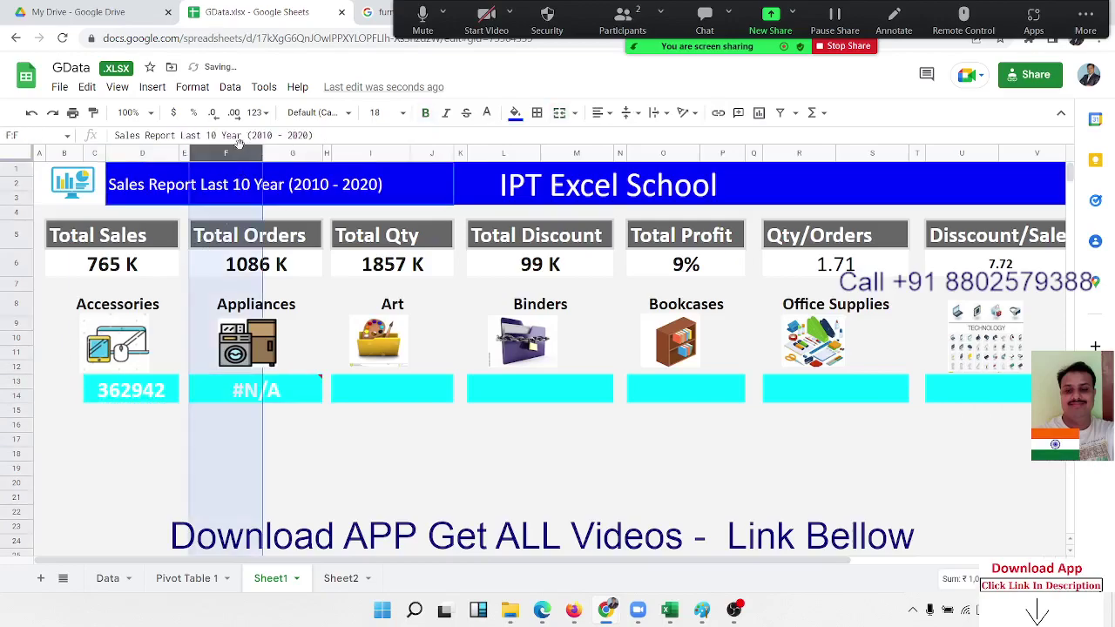
click(279, 391)
double_click(276, 392)
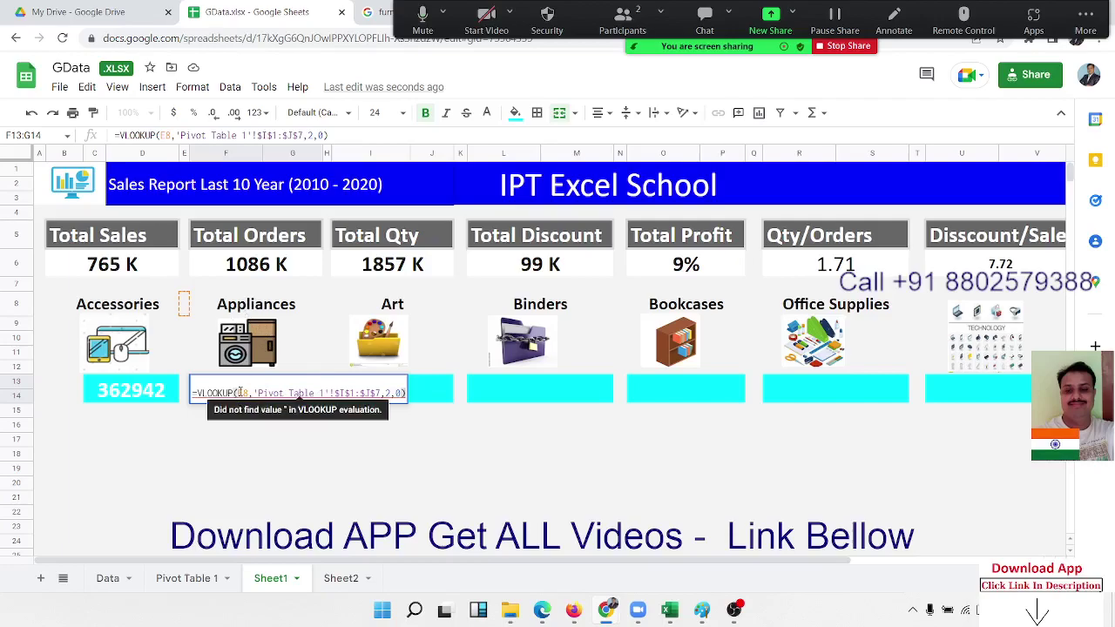
click(241, 393)
key(Escape)
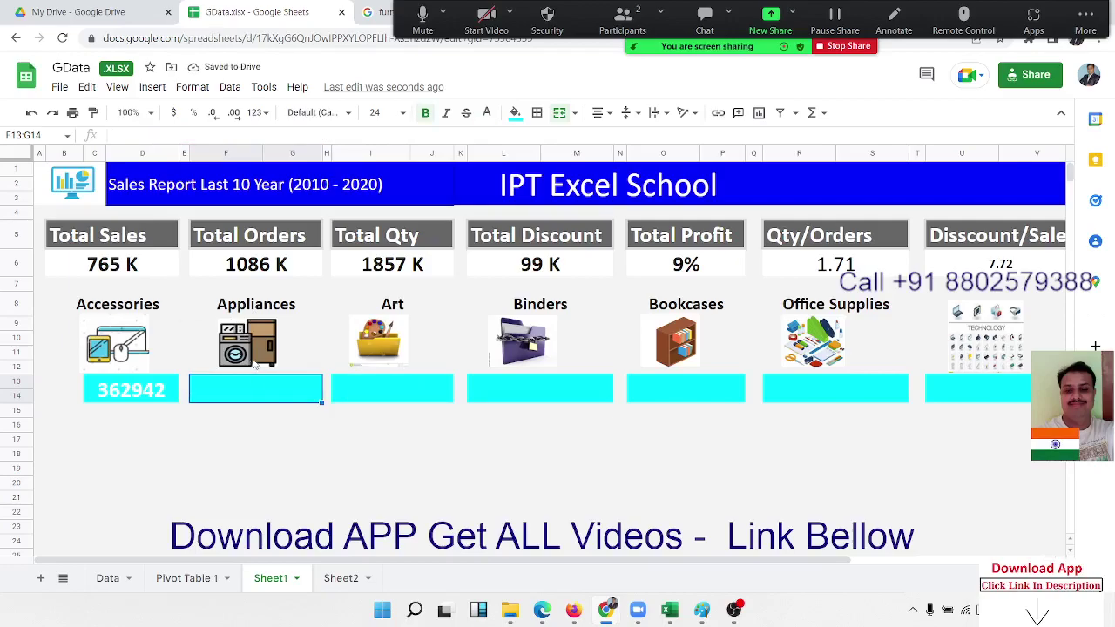
- Commit the Appliances lookup, now 355414, and paste it into the Art card
double_click(241, 396)
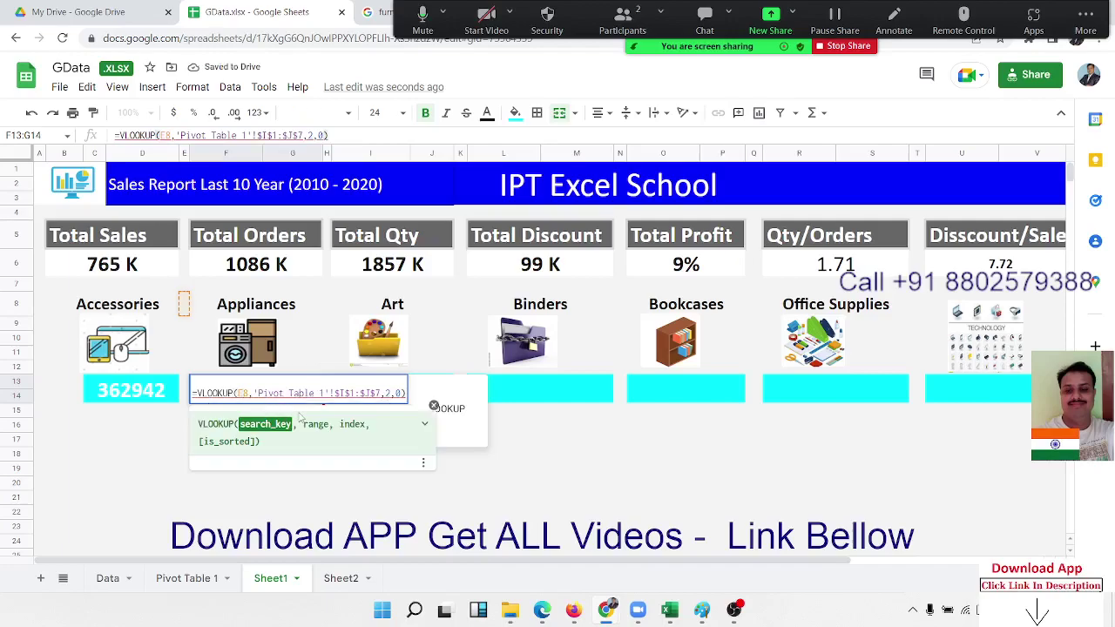
key(Return)
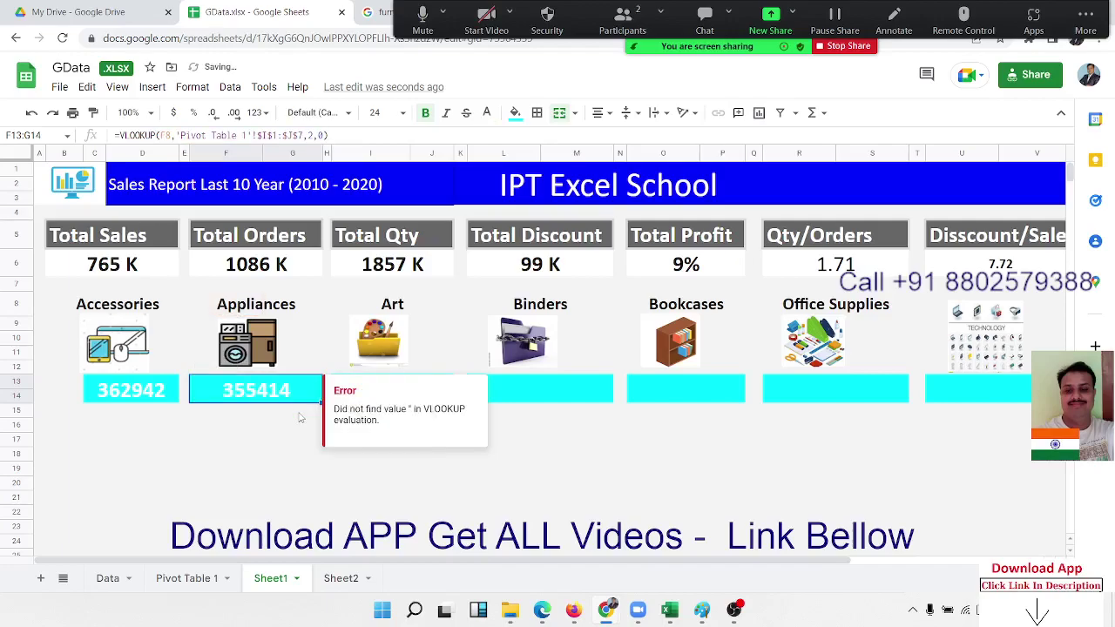
key(ctrl+c)
key(Right)
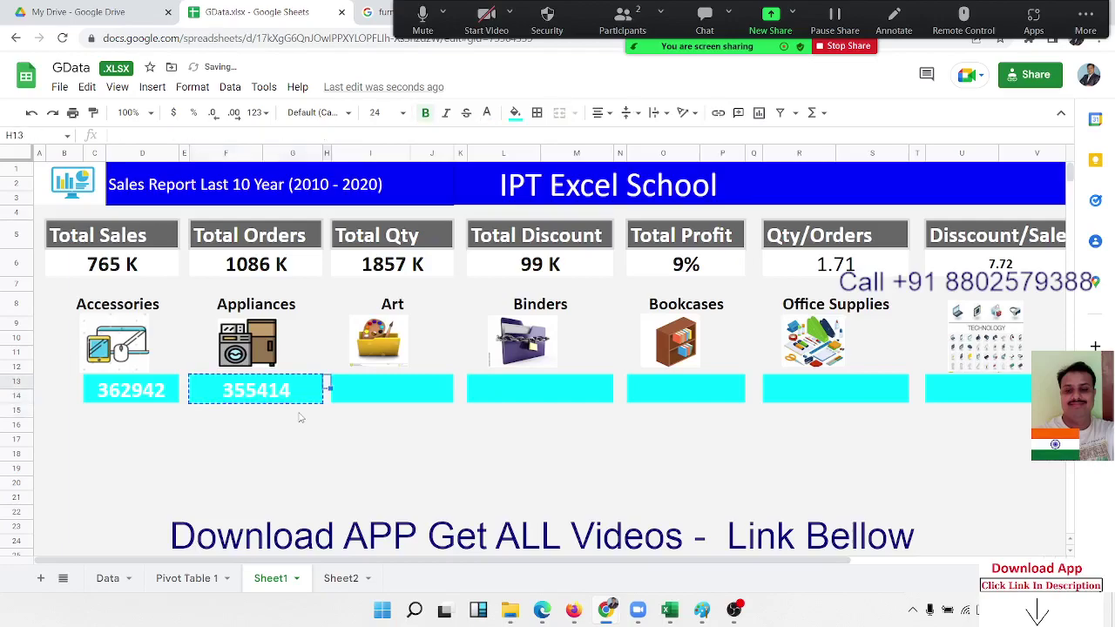
key(Right)
key(ctrl+v)
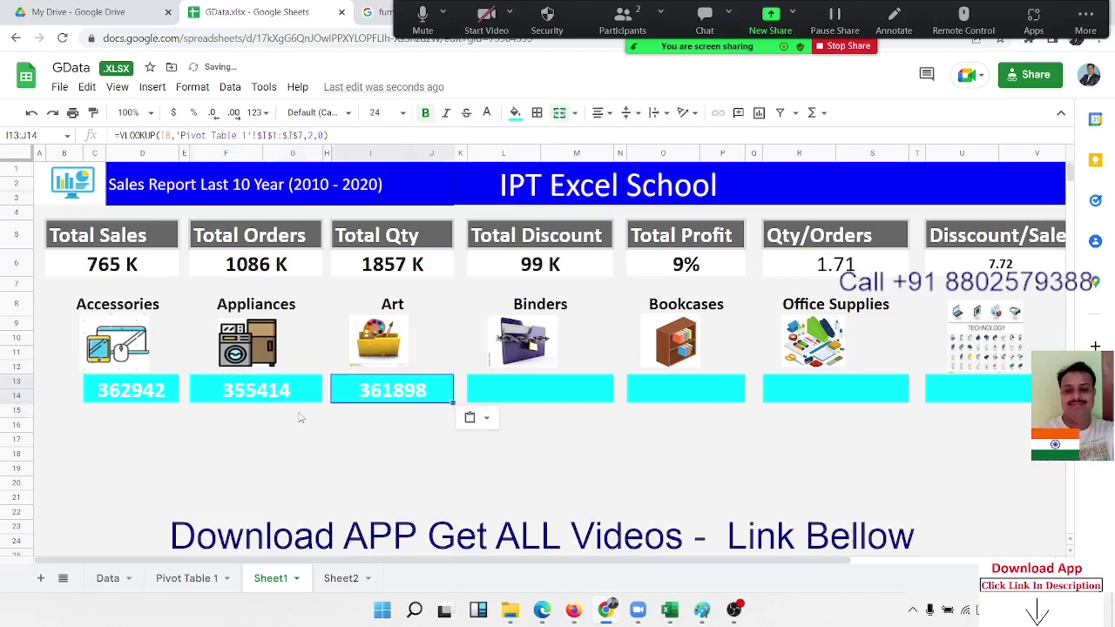
double_click(365, 394)
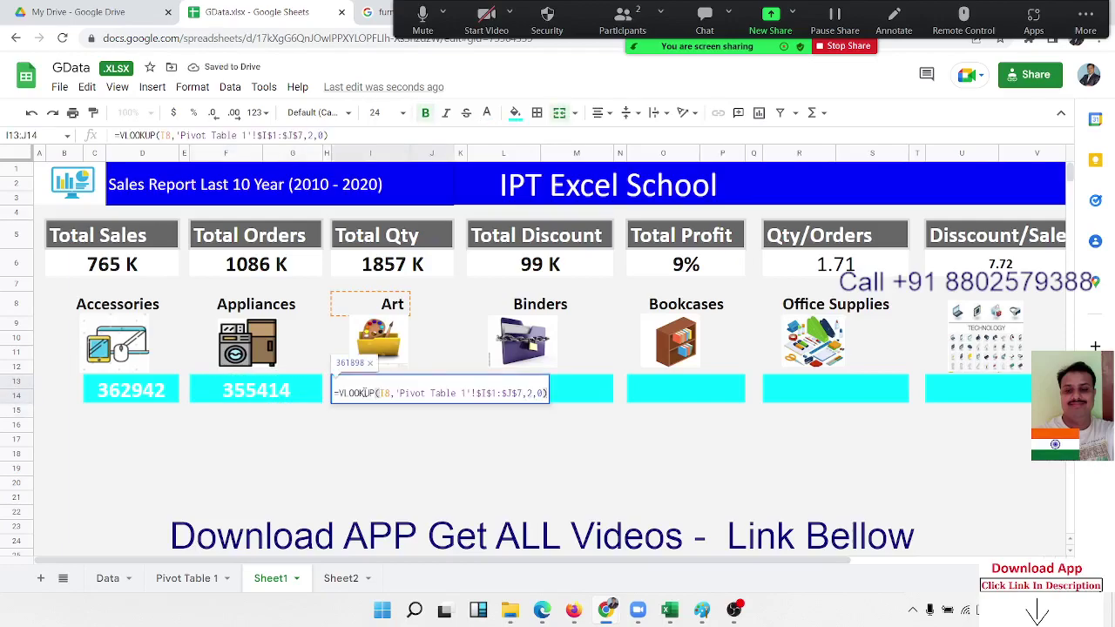
key(Escape)
- Paste the lookup formula into the Binders, Bookcases and Office Supplies cards
key(Right)
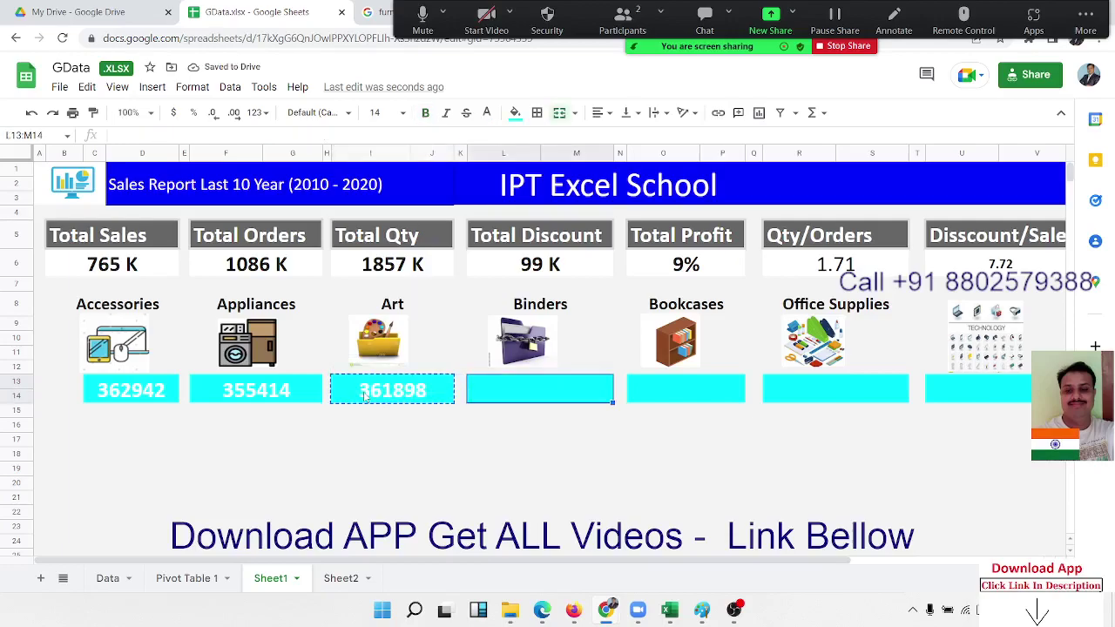
key(ctrl+v)
key(Right)
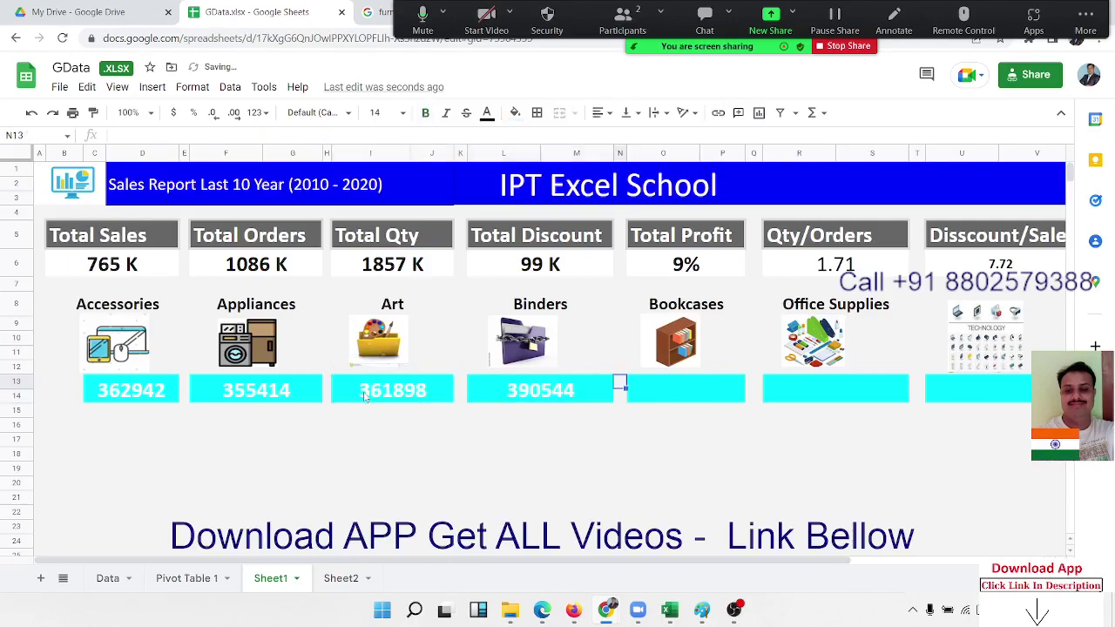
key(ctrl+v)
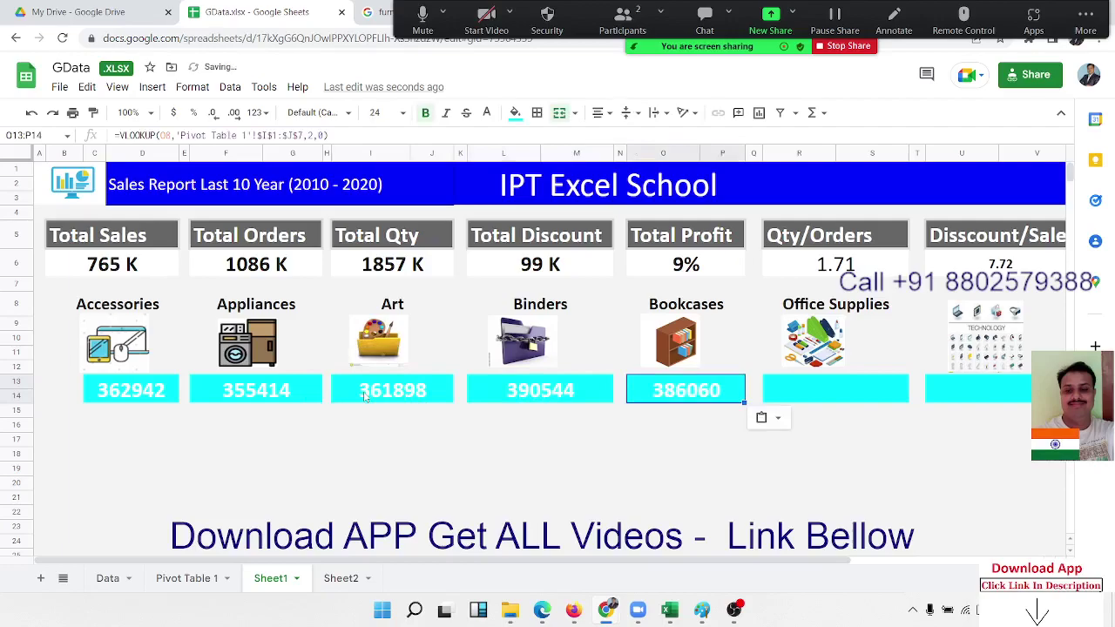
key(Right)
key(ctrl+v)
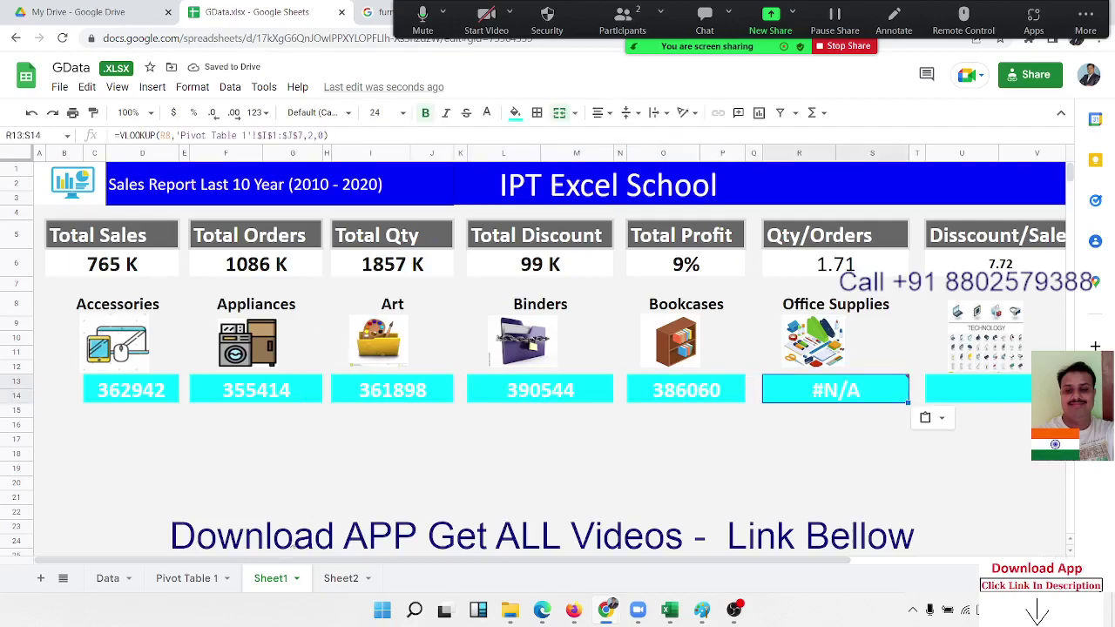
- Widen the Office Supplies lookup range to 'Pivot Table 1'!$I$1:$M$7
click(186, 577)
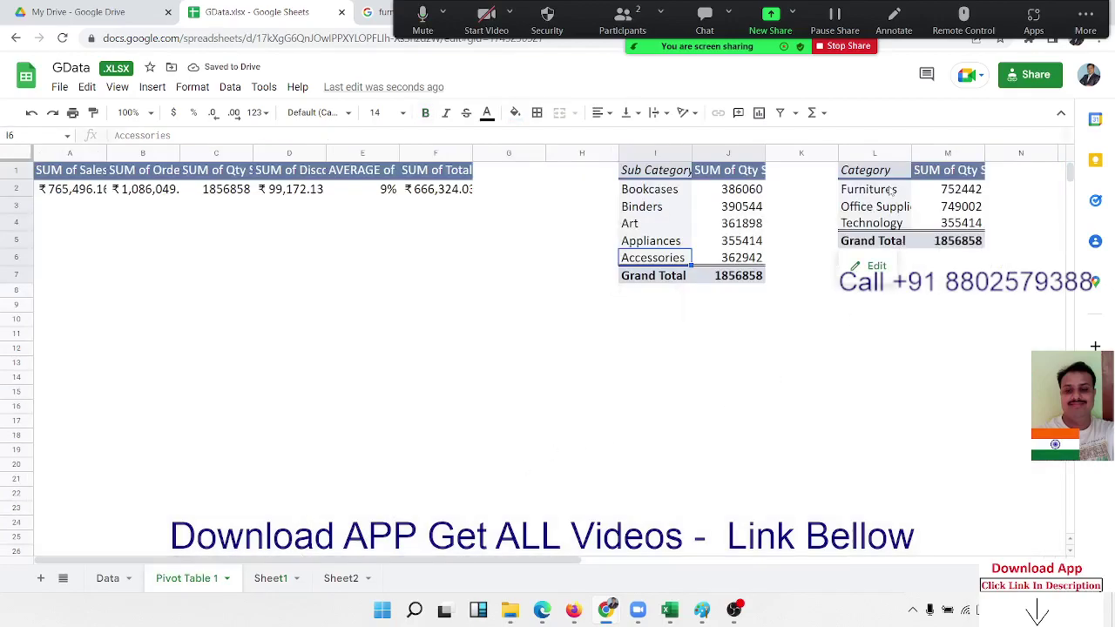
click(270, 578)
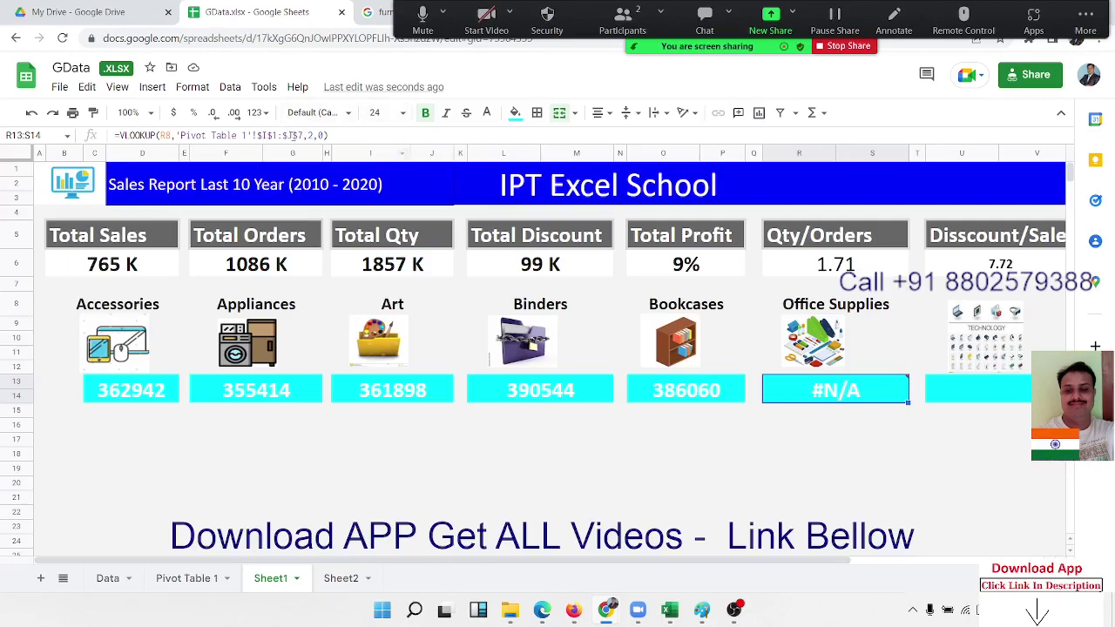
click(268, 135)
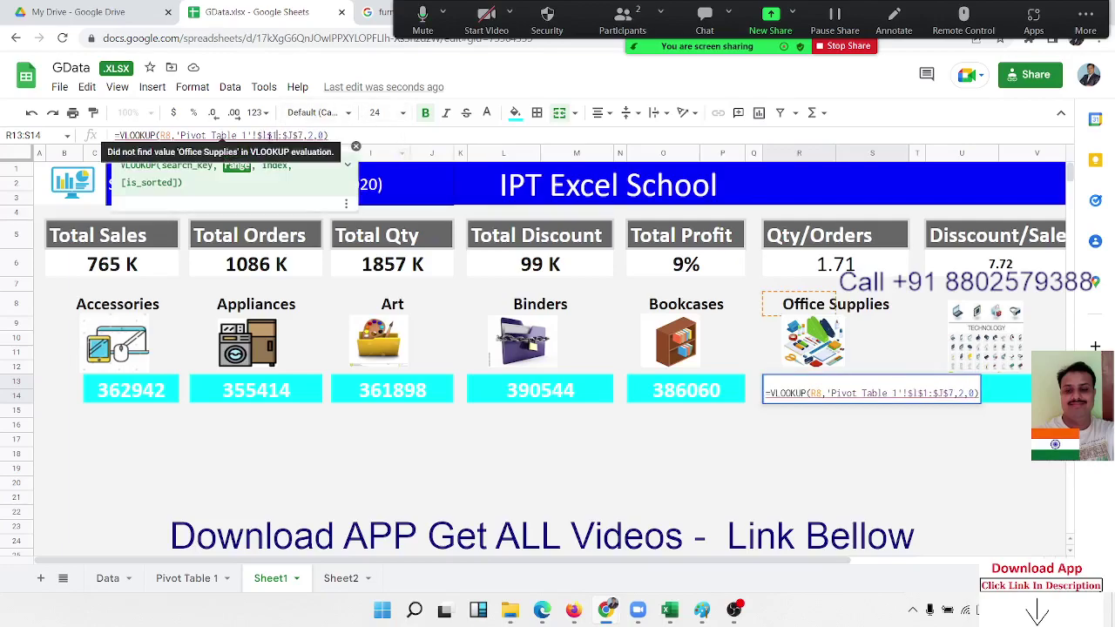
click(296, 135)
key(BackSpace)
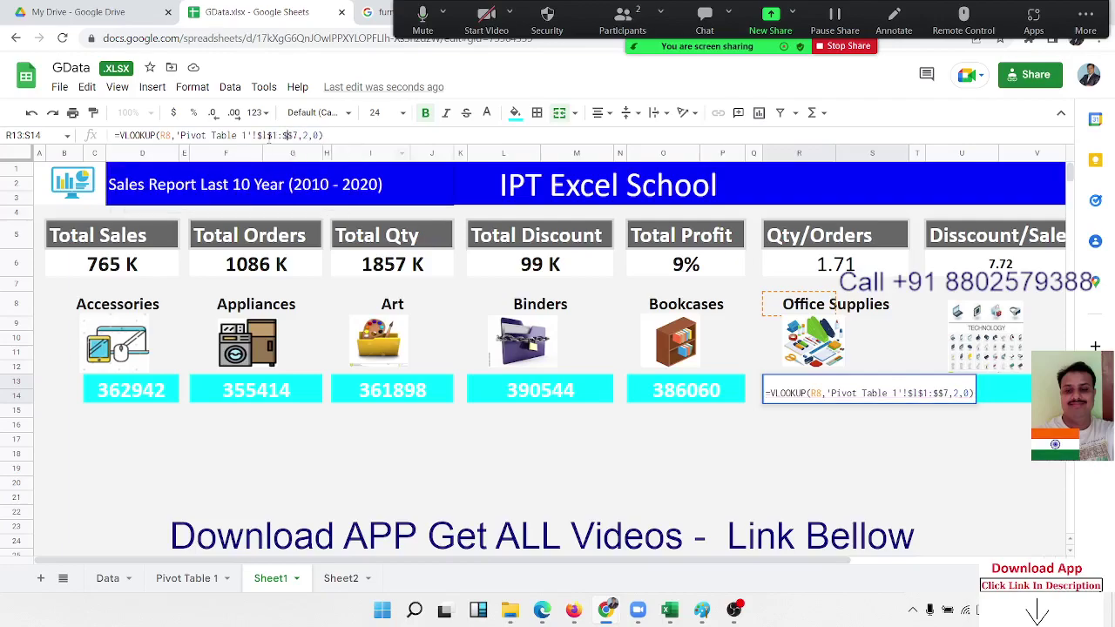
text(m)
key(Return)
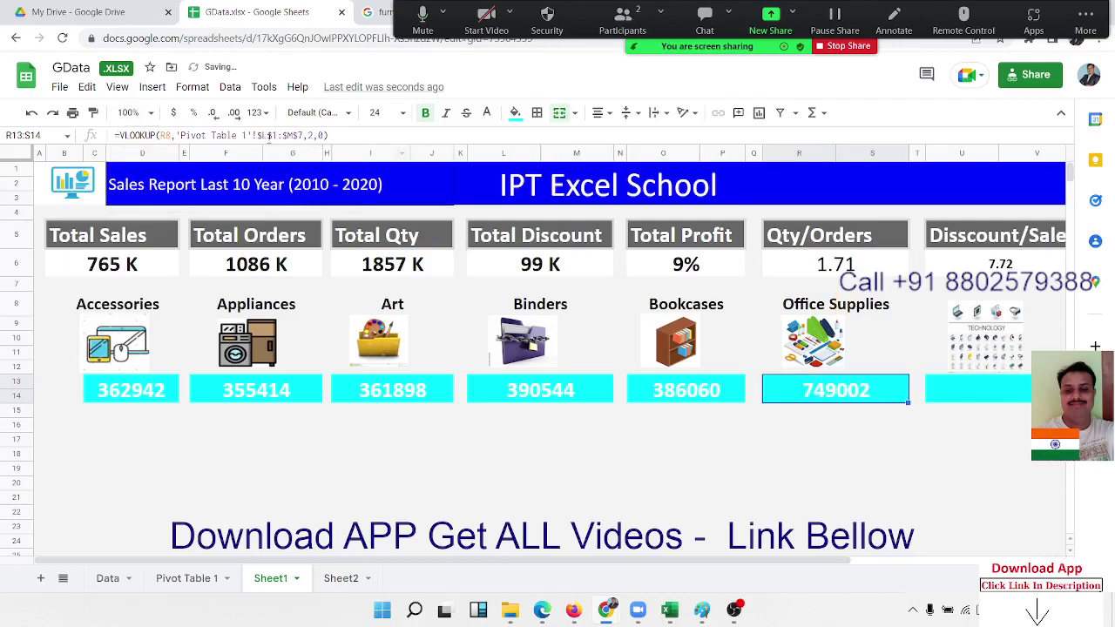
- Copy the Office Supplies formula into the Technology card
key(Up)
key(ctrl+c)
key(Right)
key(ctrl+v)
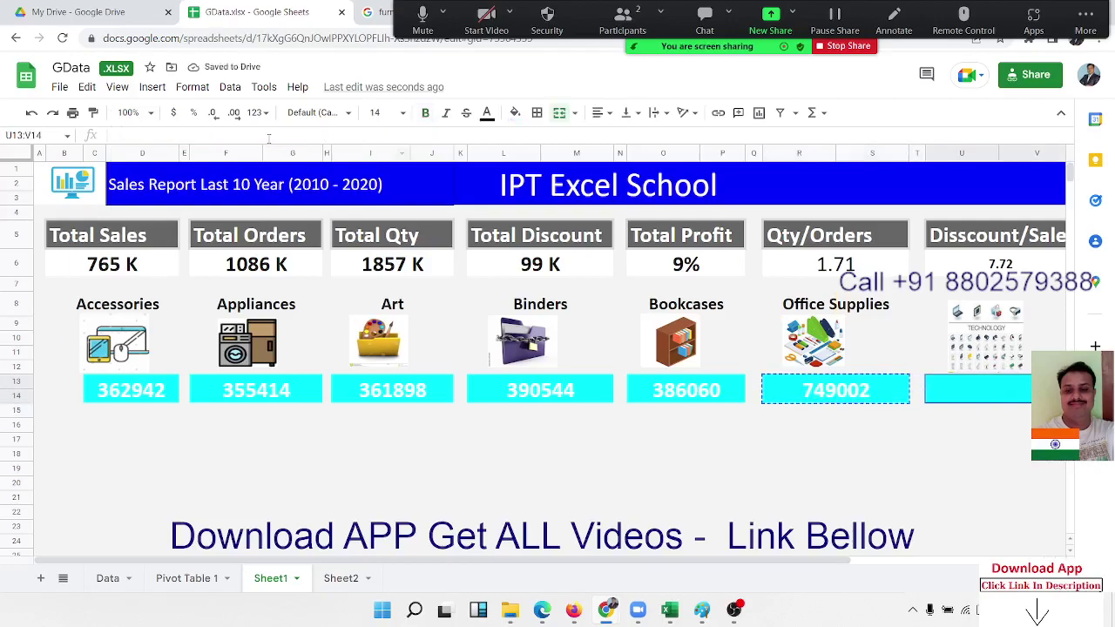
key(Right)
key(Left)
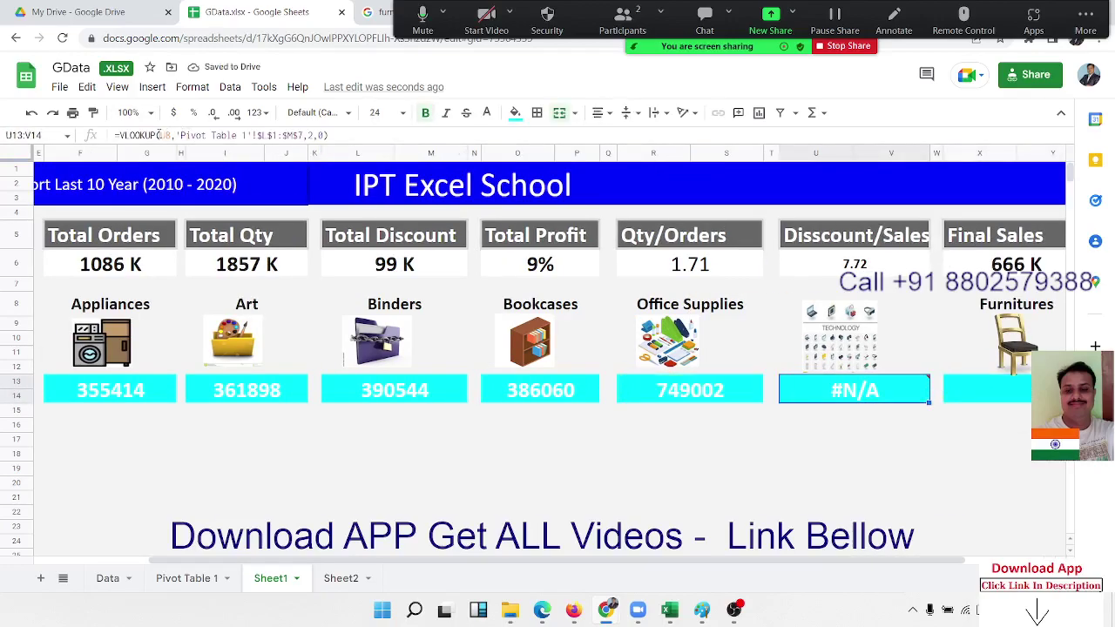
- Check the Technology entry in the Pivot Table 1 category pivot
click(160, 135)
key(Escape)
click(207, 585)
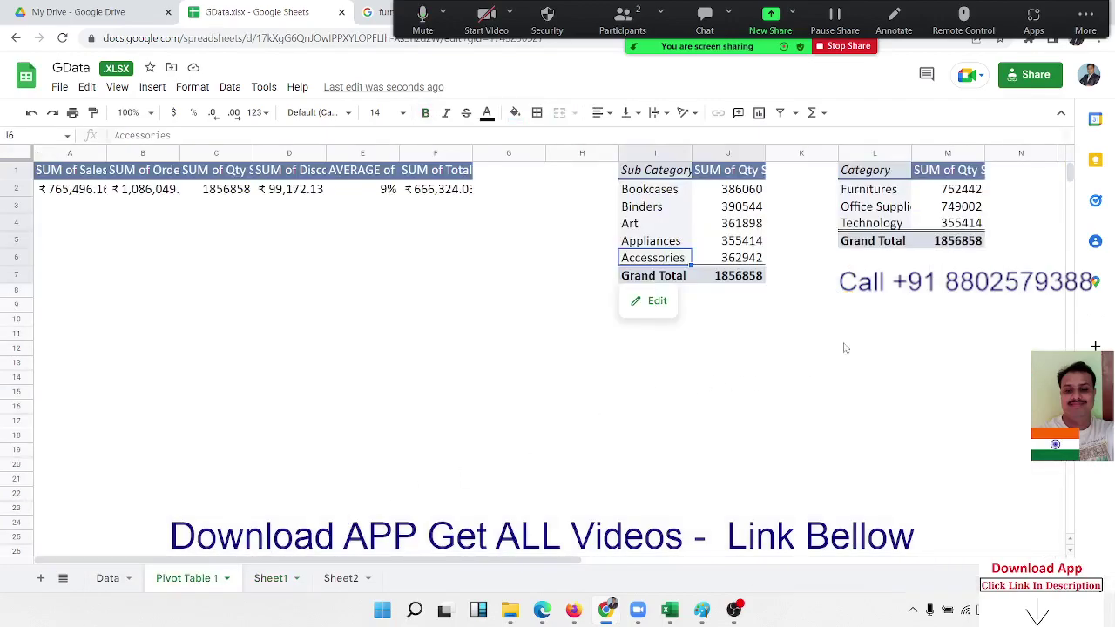
click(869, 225)
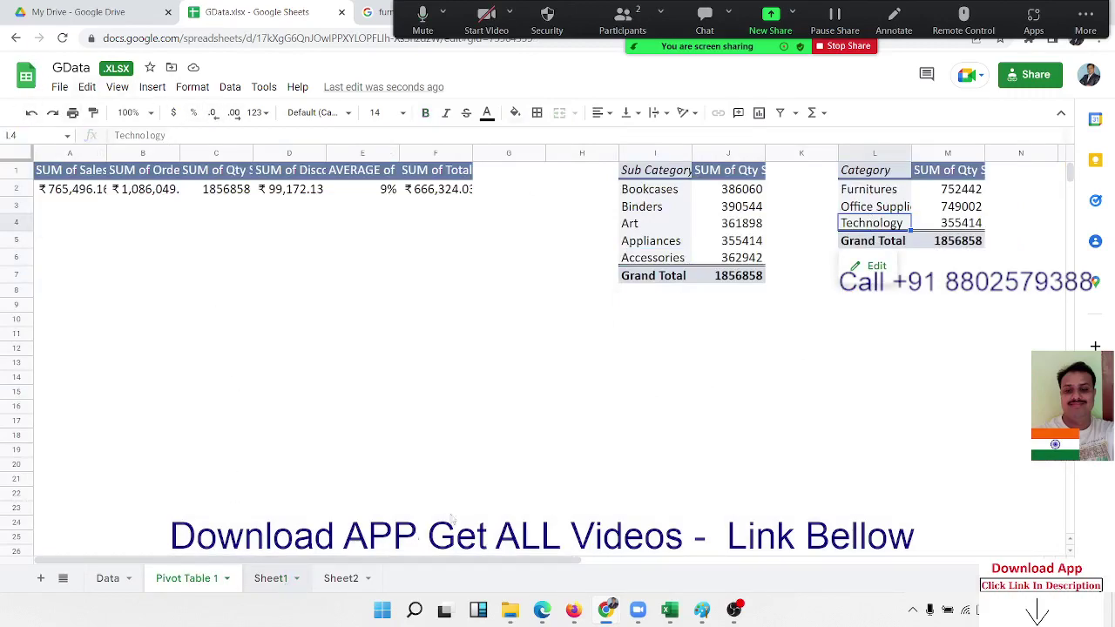
click(284, 583)
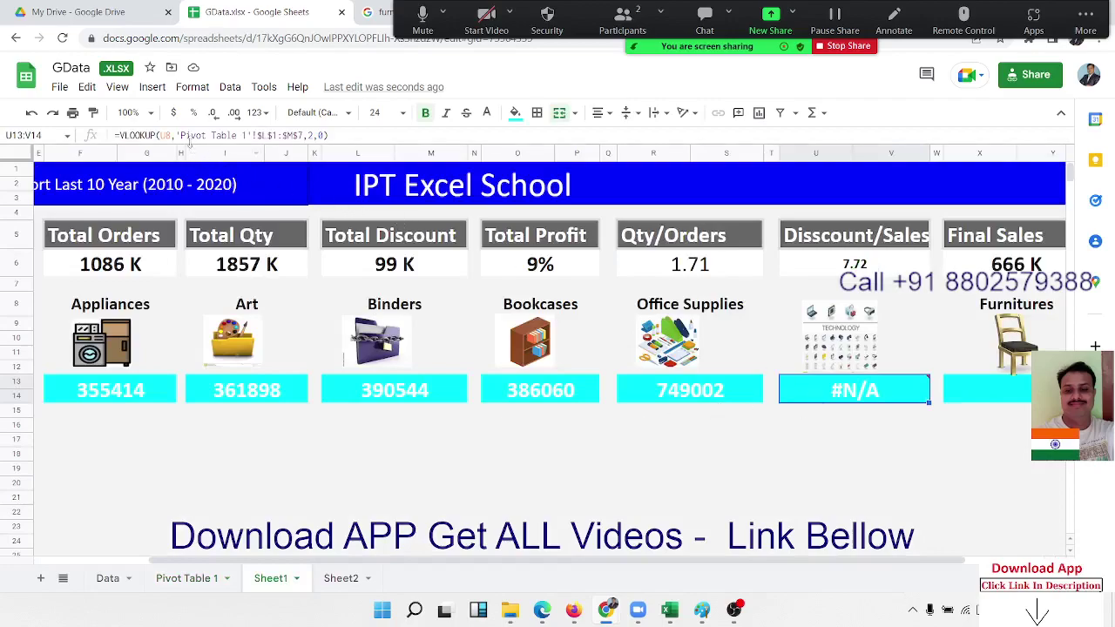
- Replace the Technology lookup's search key with the quoted text "Technology"
click(219, 136)
click(169, 136)
key(BackSpace)
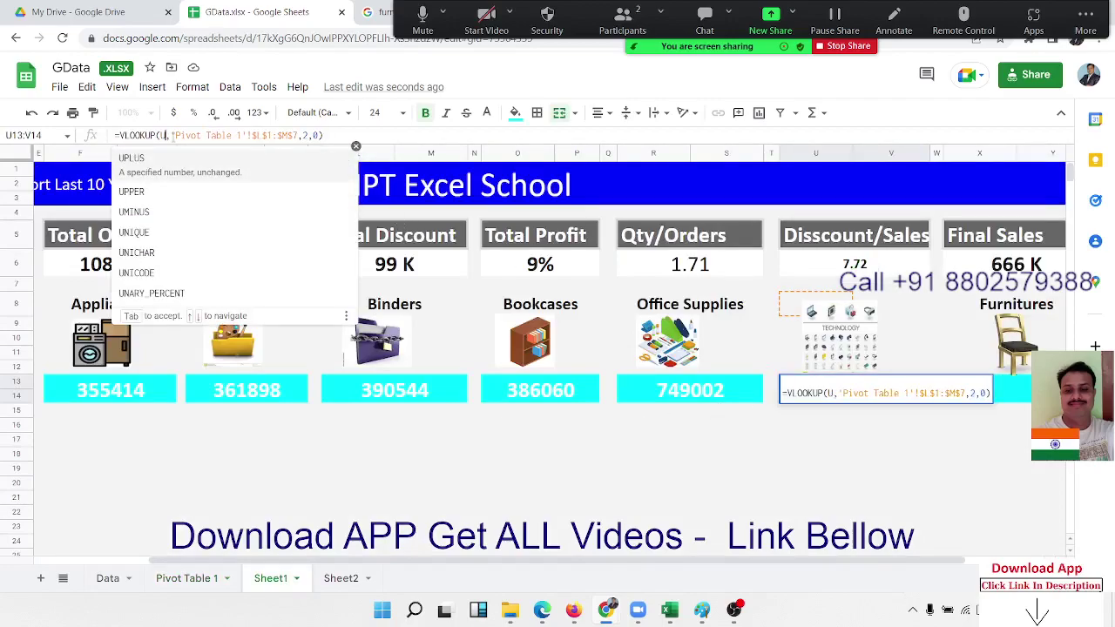
key(BackSpace)
text(")
key(ctrl+v)
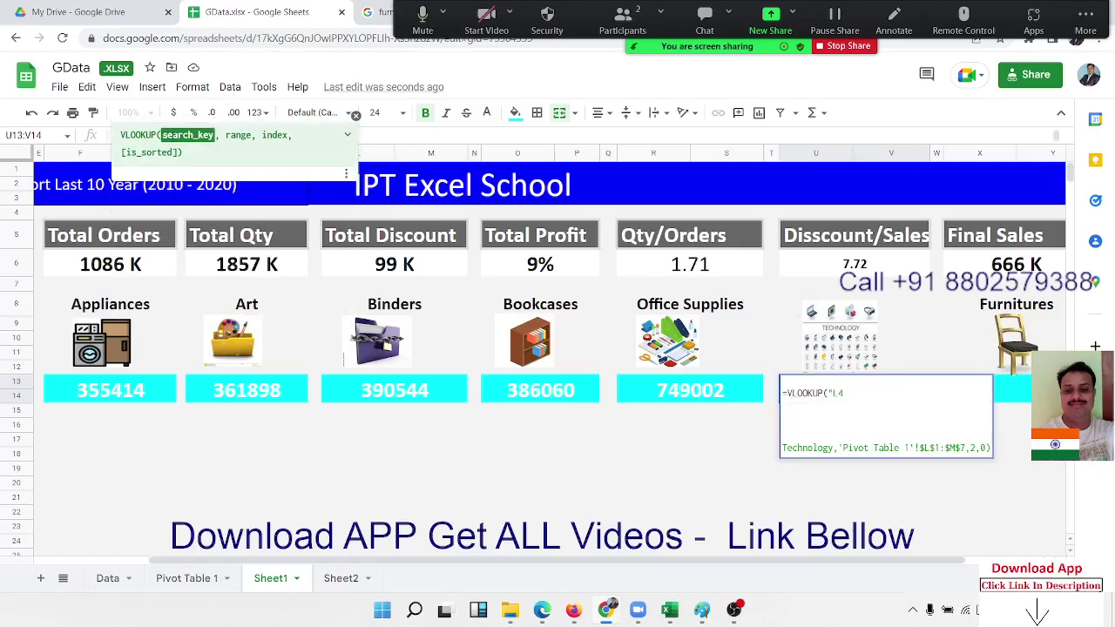
text(")
key(Return)
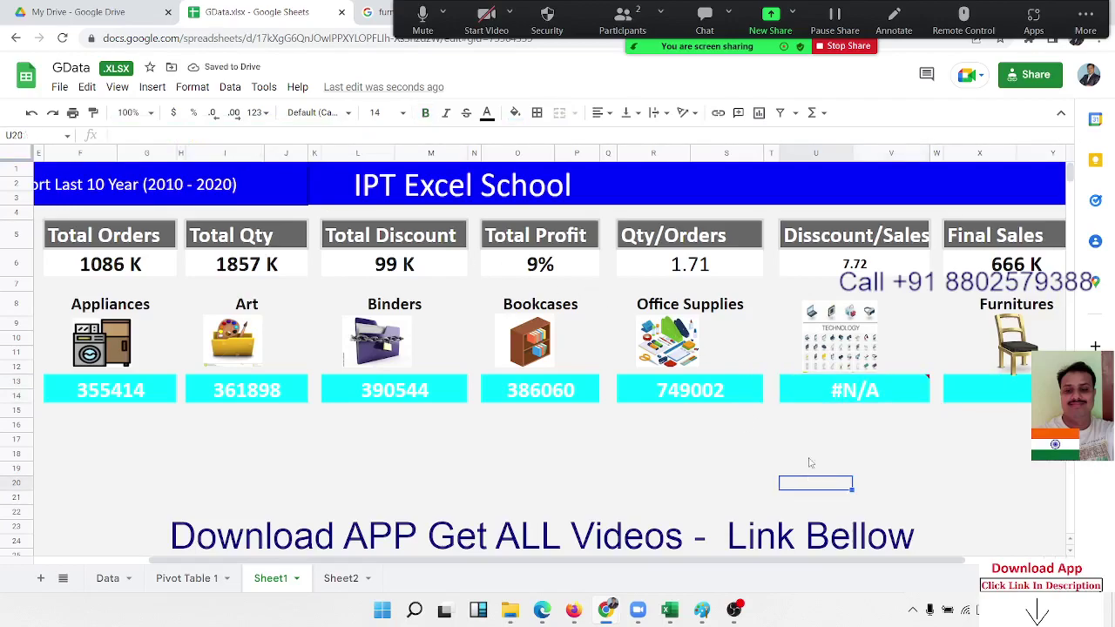
- Remove the stray line break and L4 from the search key so Technology shows 355414
double_click(814, 393)
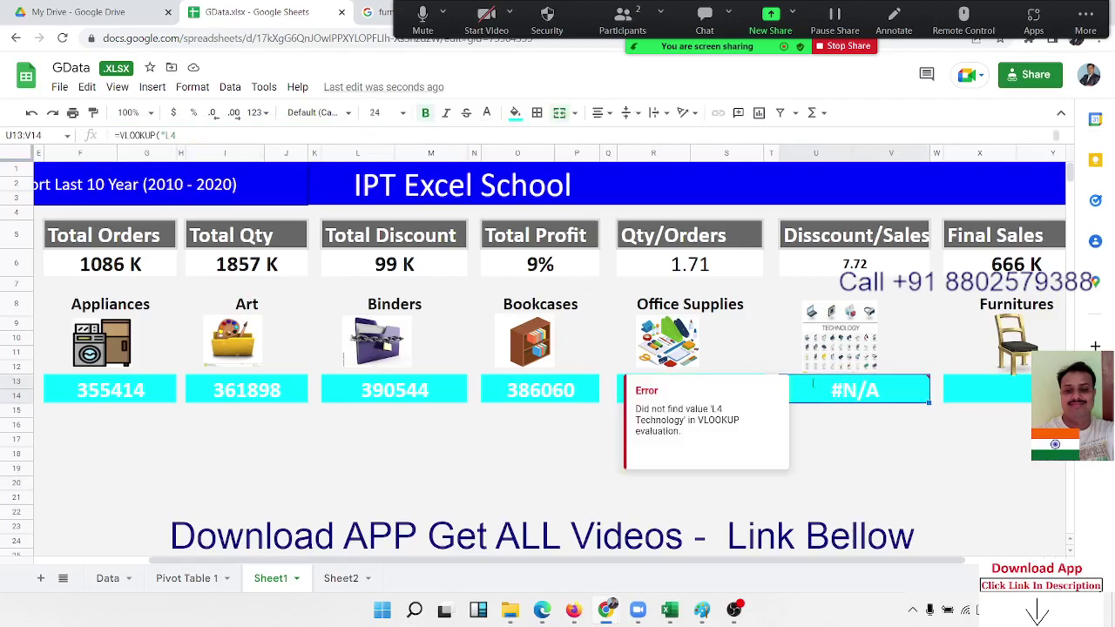
click(857, 393)
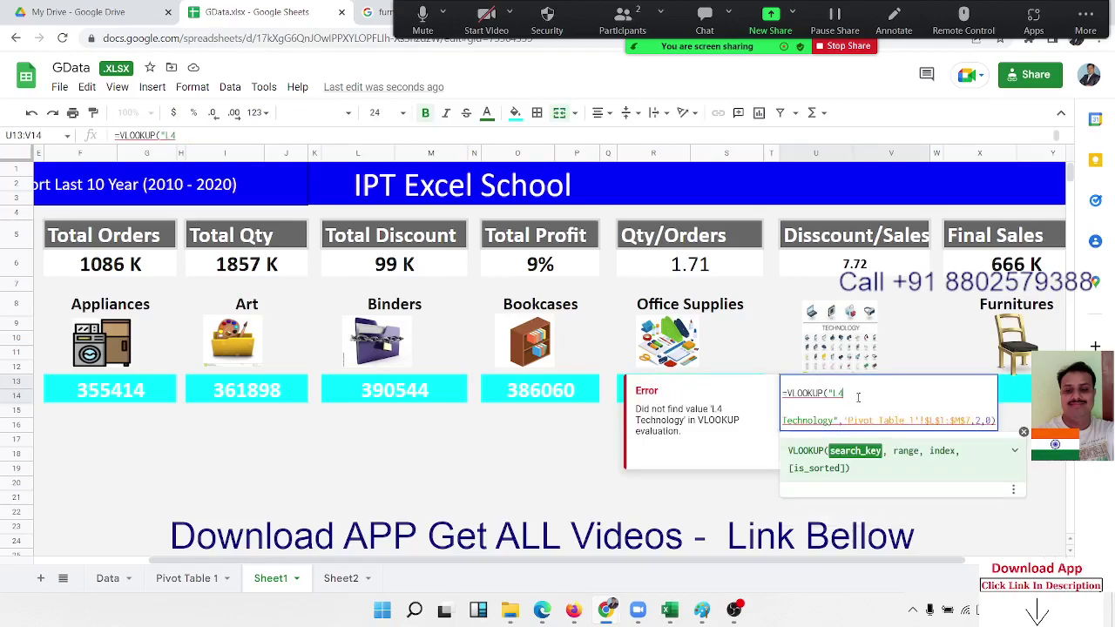
key(Delete)
key(BackSpace)
key(BackSpace)
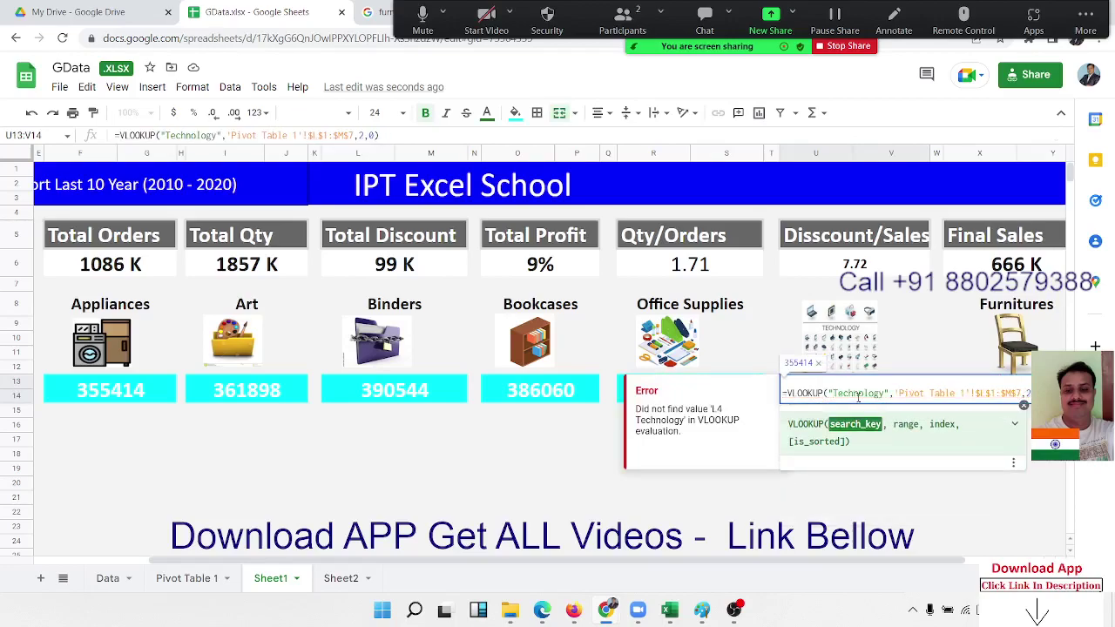
key(Return)
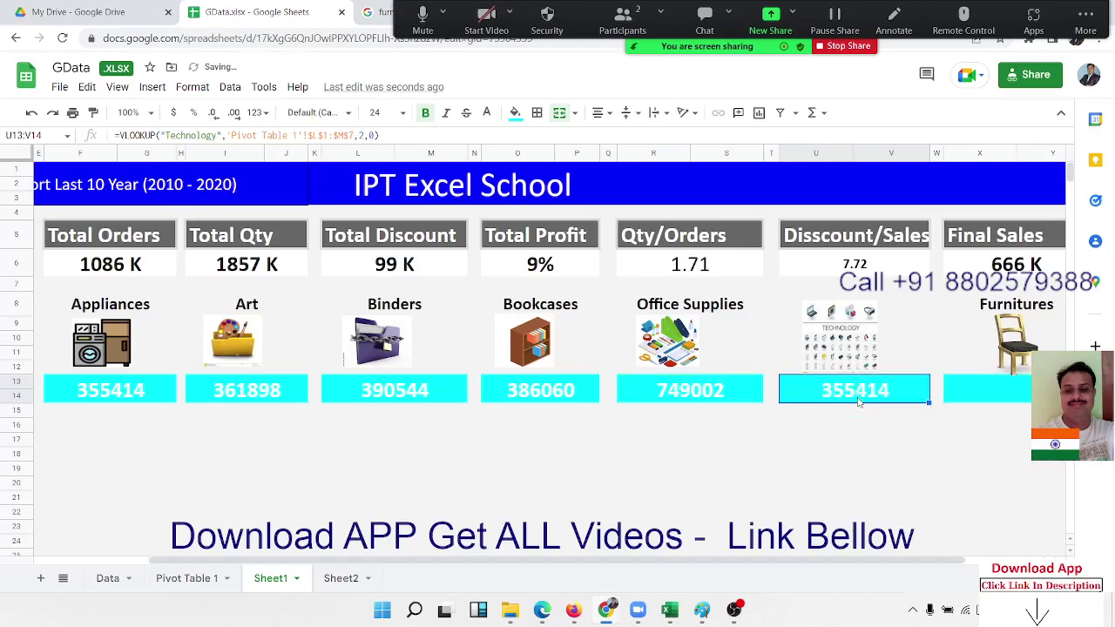
- Copy the Office Supplies lookup into the Furnitures card, showing 752442, and return to column A
key(Left)
key(ctrl+c)
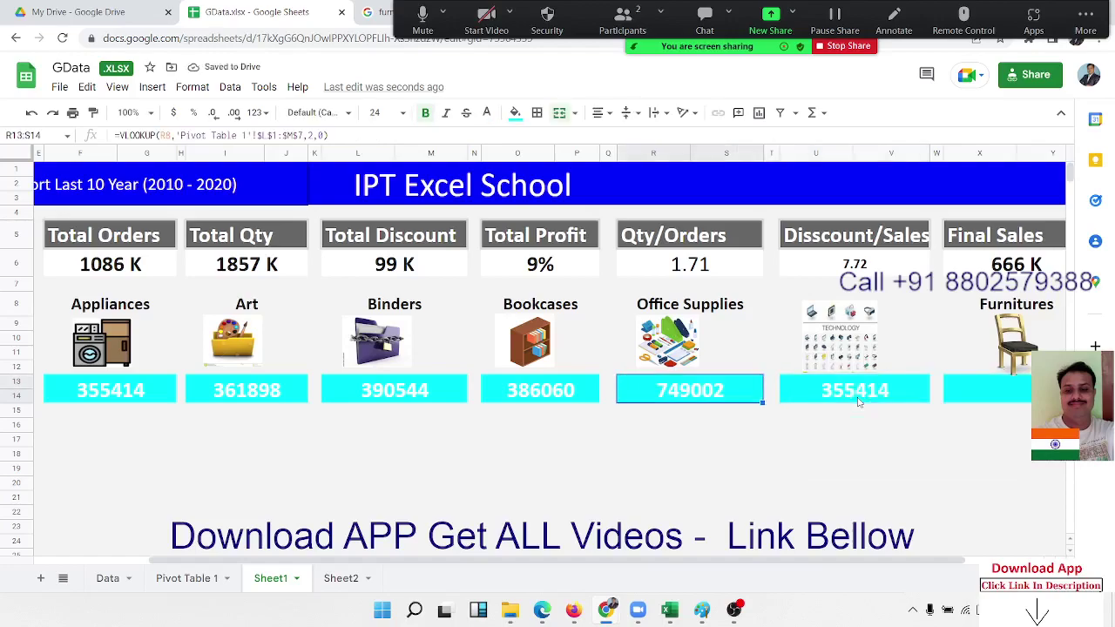
key(Right)
key(Right)
key(ctrl+v)
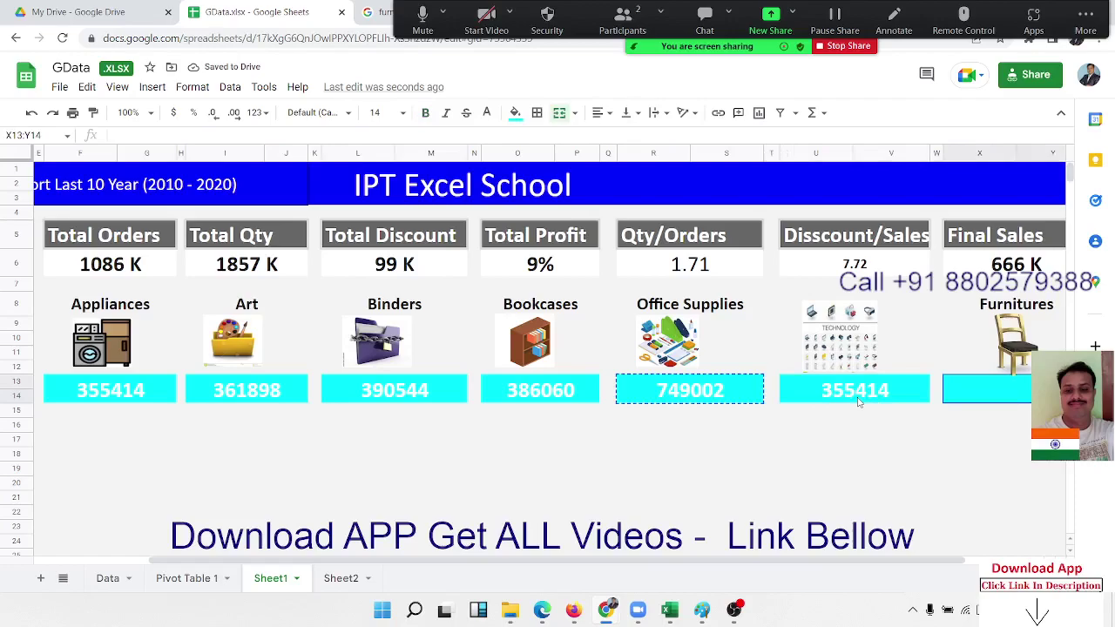
key(Right)
key(Left)
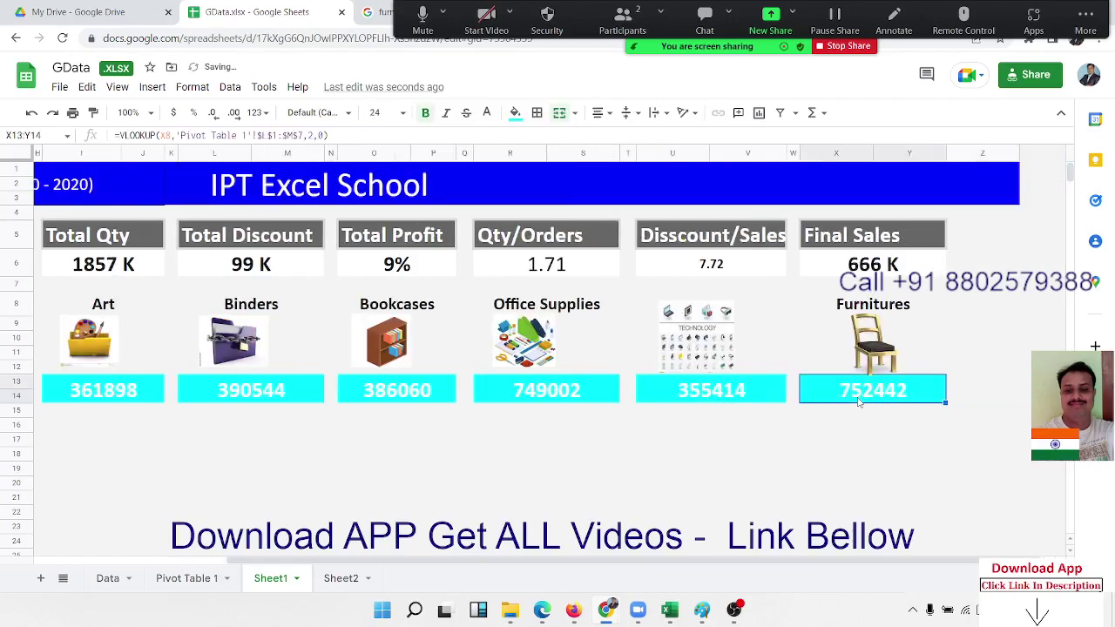
key(Left)
key(Home)
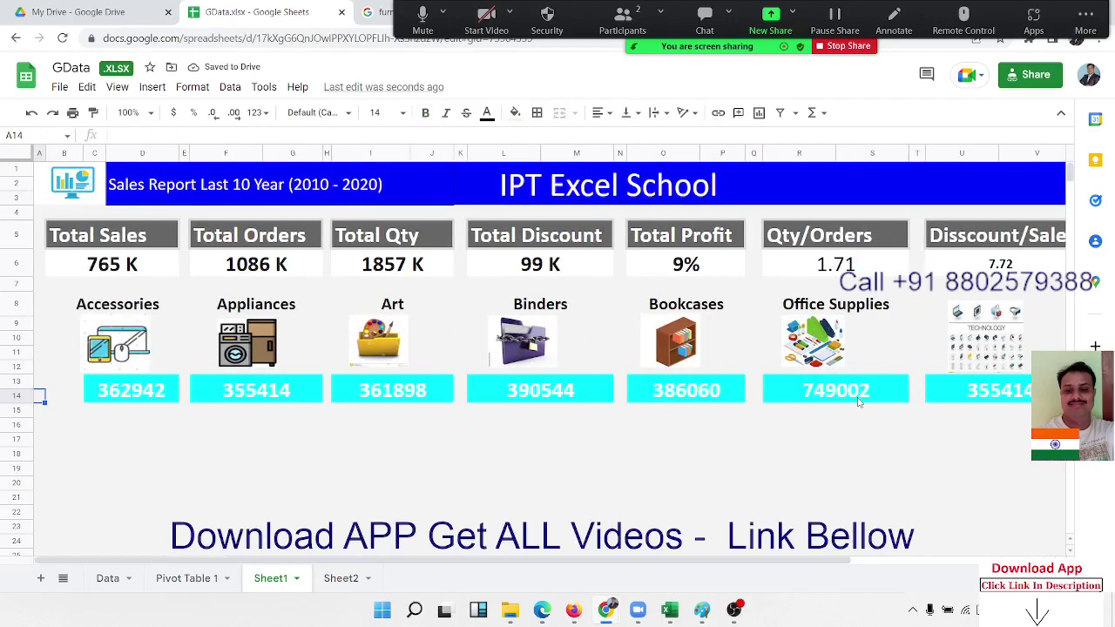
- Apply the custom number format #,"K" to the card totals C13:Y14
key(Right)
key(Right)
key(shift+Right)
key(shift+Right)
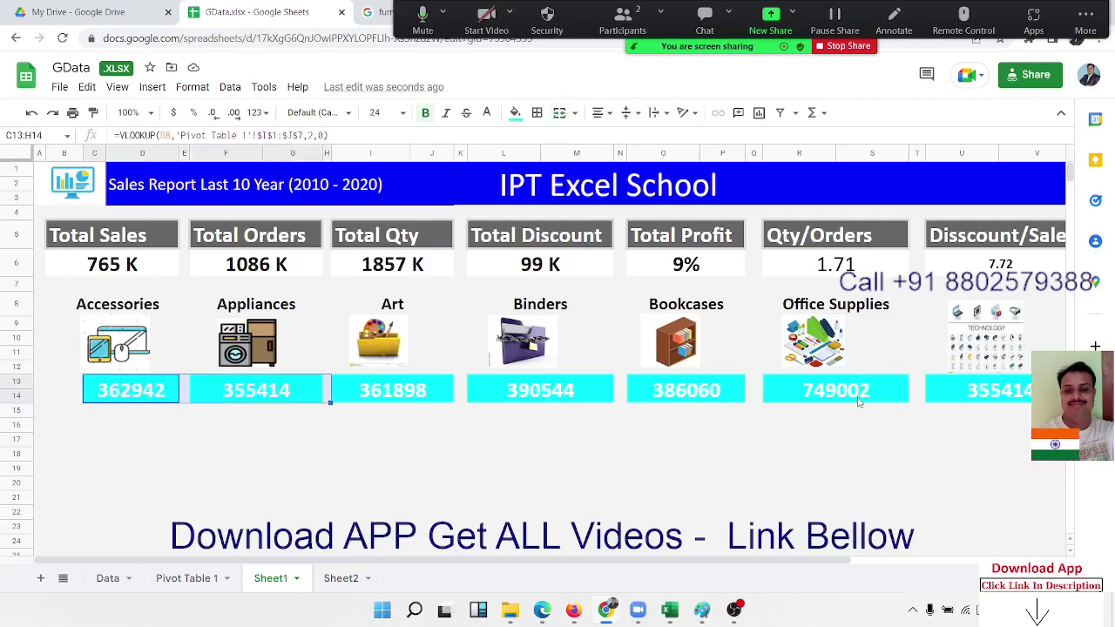
key(shift+Right)
key(shift+Right)
key(shift+Right)
key(shift+Right)
key(shift+Right)
key(shift+Right)
key(shift+Right)
key(shift+Right)
key(shift+Right)
key(shift+Right)
key(shift+Right)
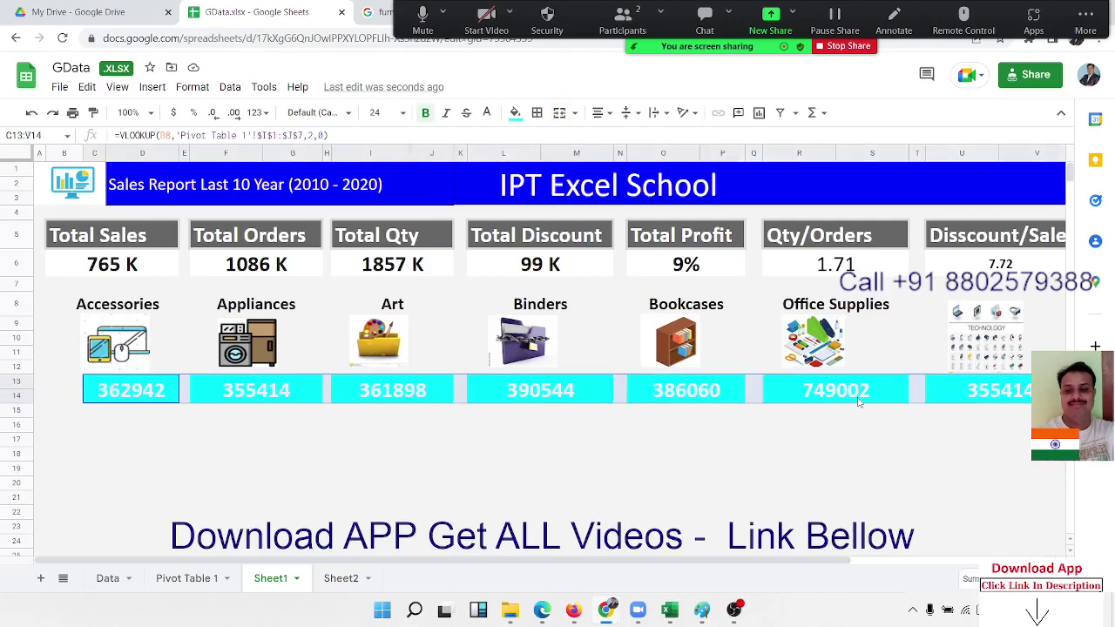
key(shift+Right)
key(shift+Right)
key(shift+Right)
key(shift+Right)
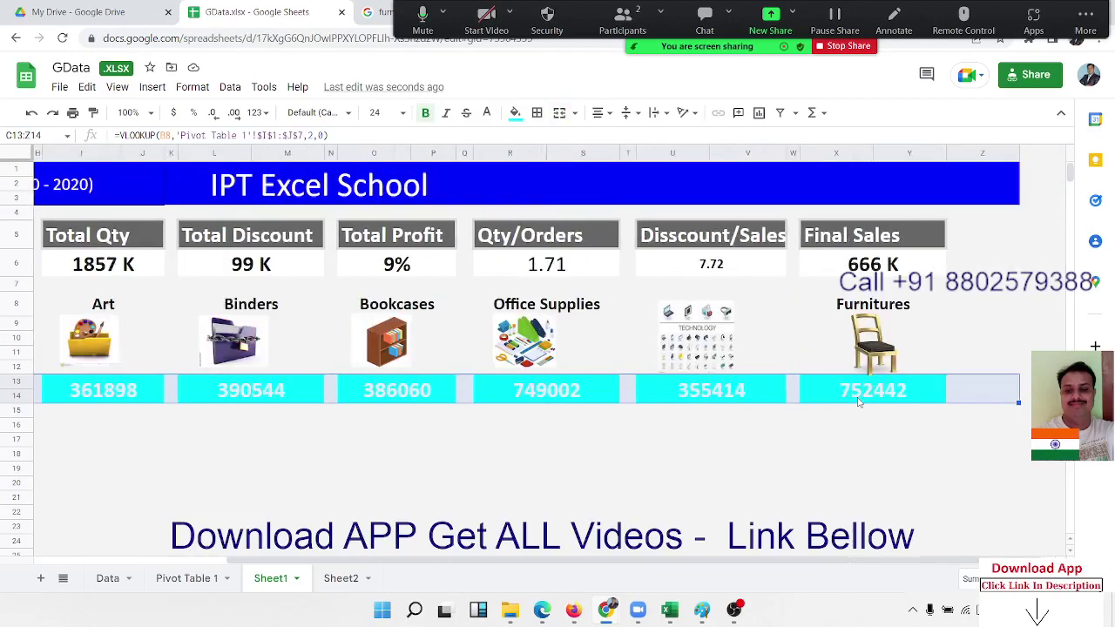
key(shift+Left)
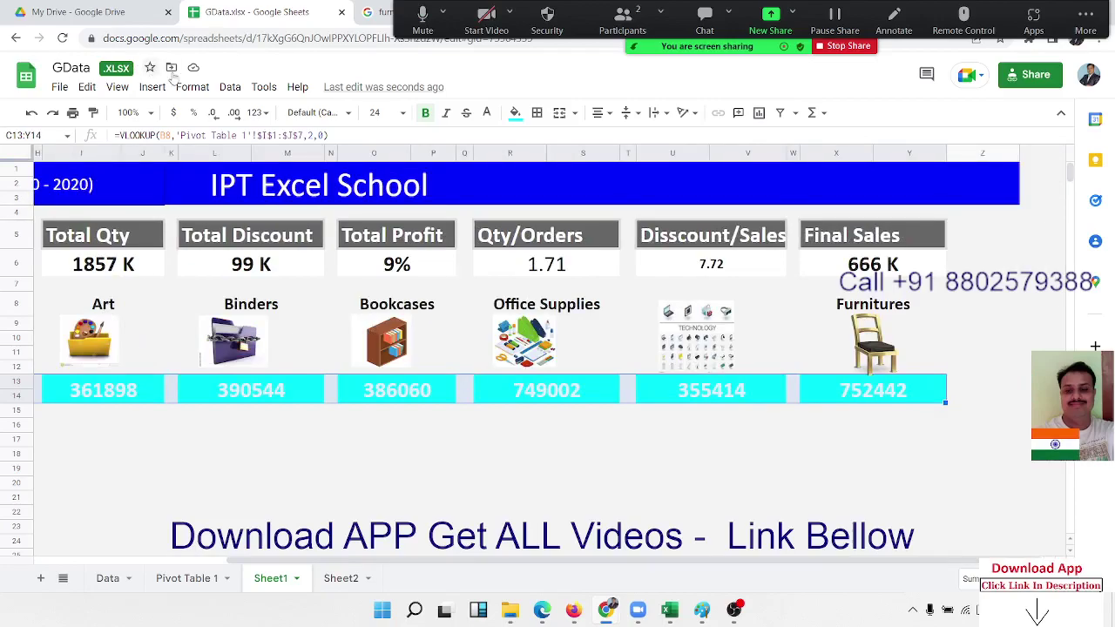
click(190, 87)
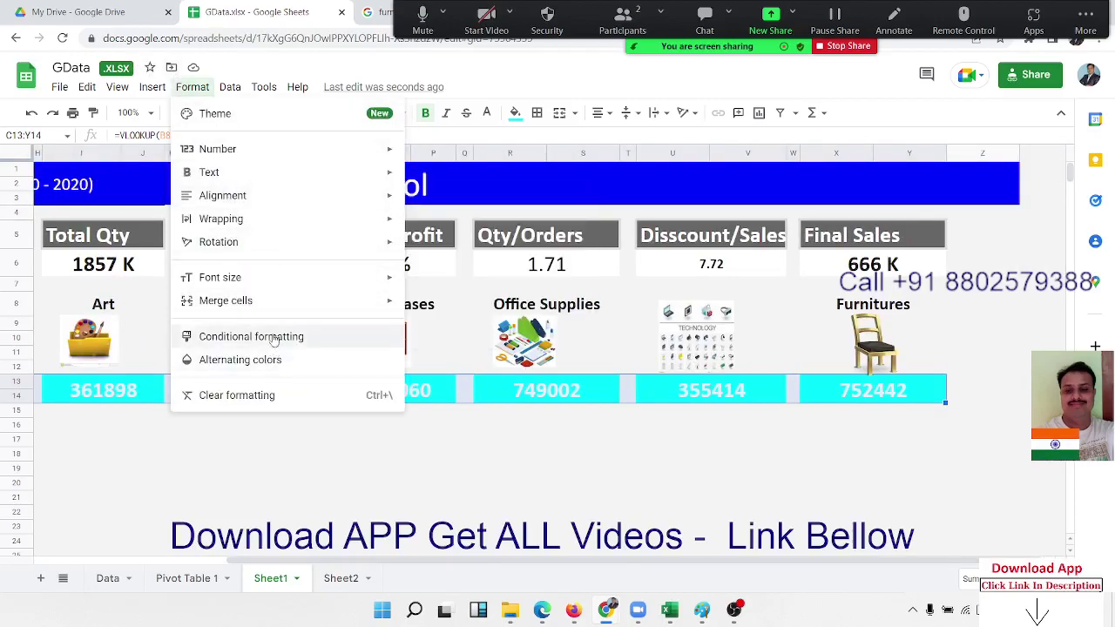
mouse_move(274, 197)
mouse_move(276, 155)
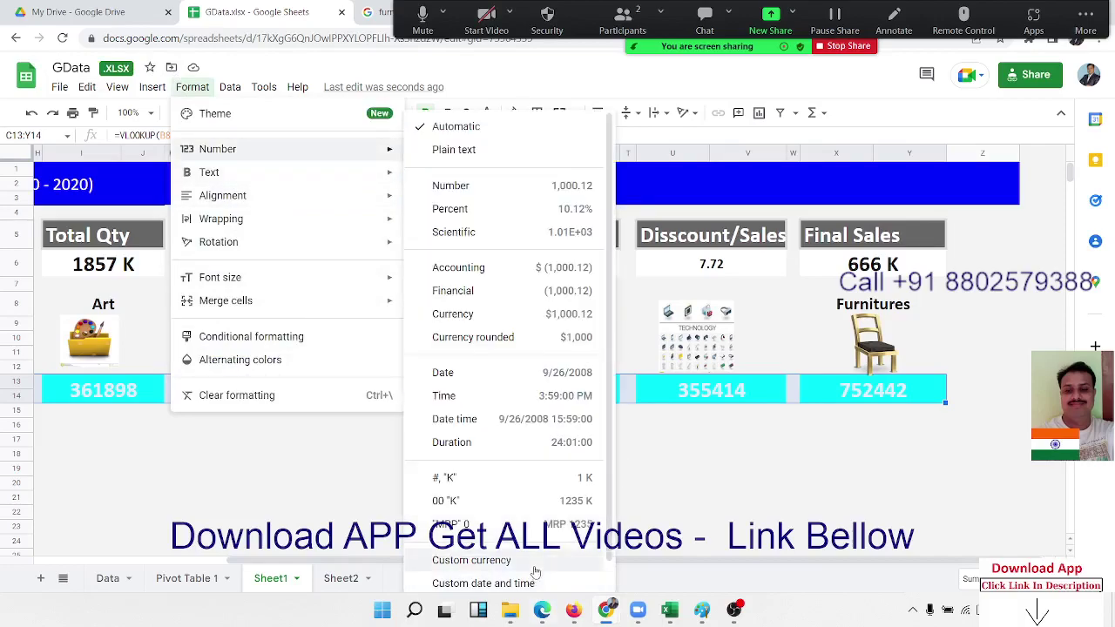
scroll(535, 581, down, 1)
click(486, 577)
text(#,"K")
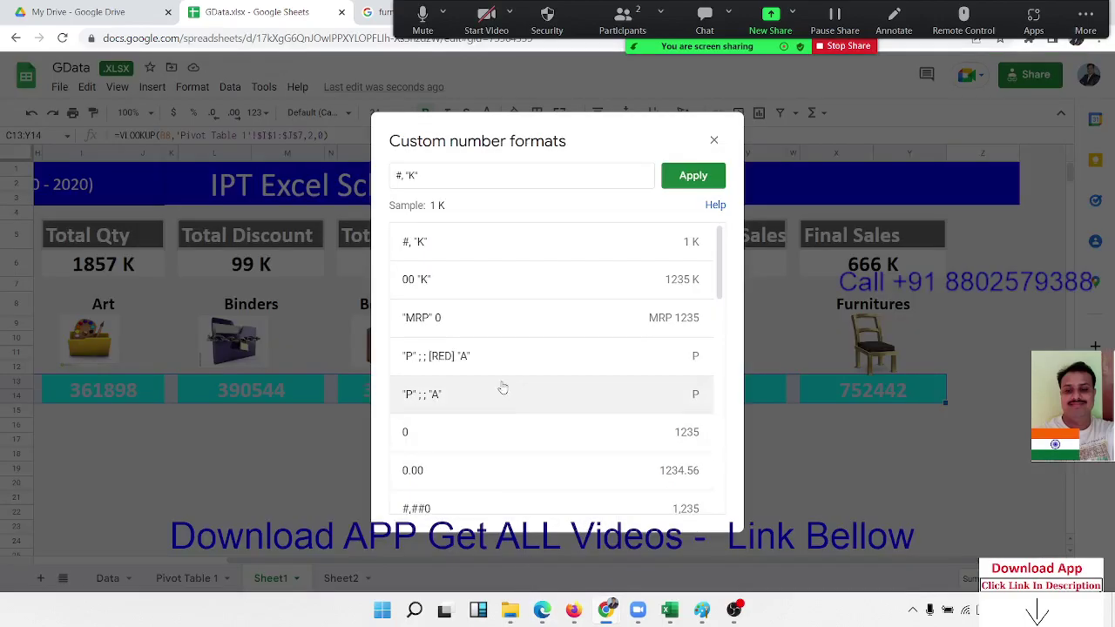
click(686, 175)
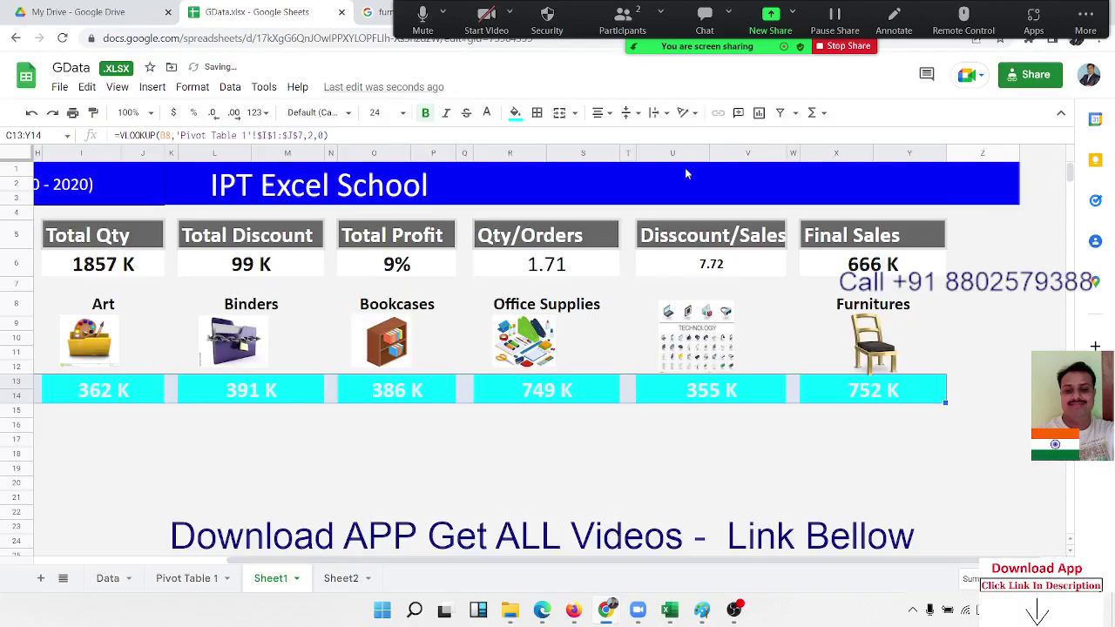
click(561, 434)
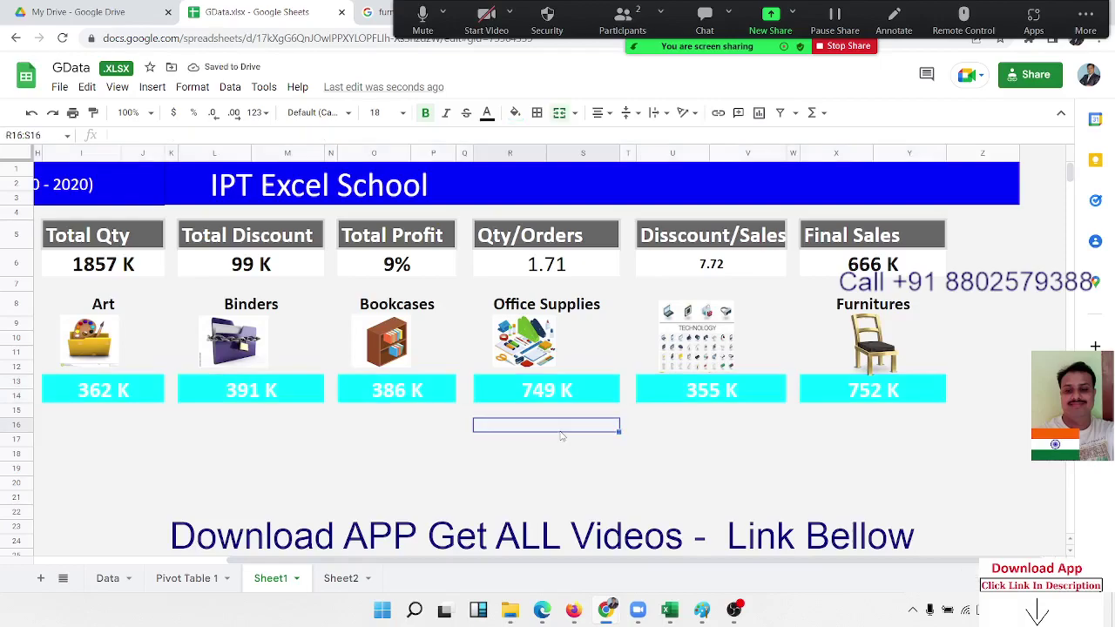
key(Left)
key(Left)
key(Left)
key(Left)
key(Left)
key(Left)
key(Left)
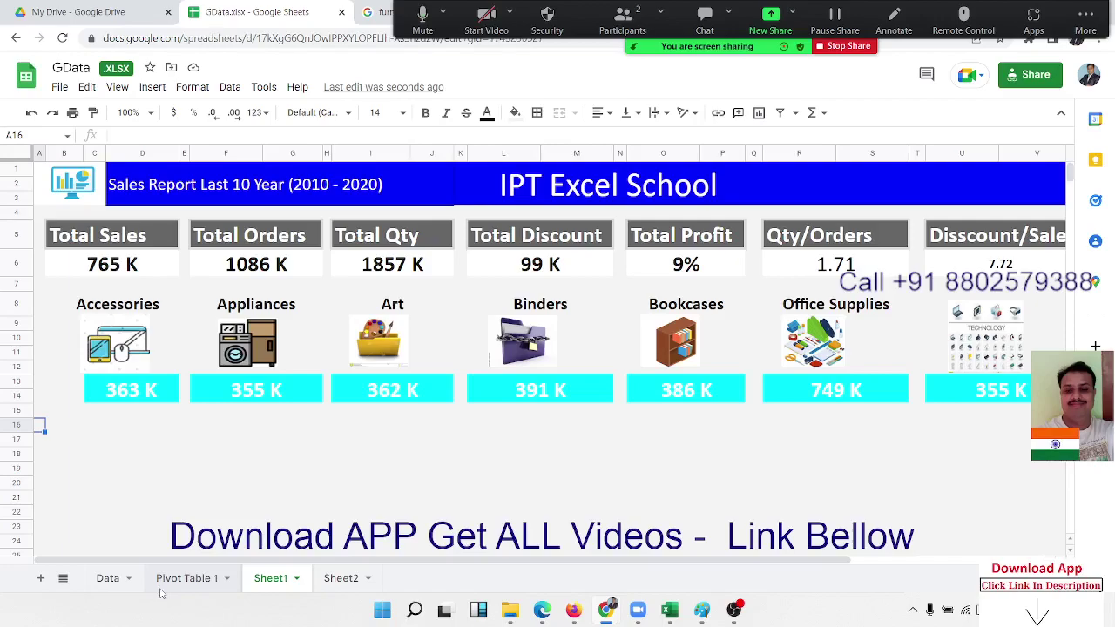
- Copy the Category pivot table L1:M5 and paste it at O1 on Pivot Table 1
click(183, 578)
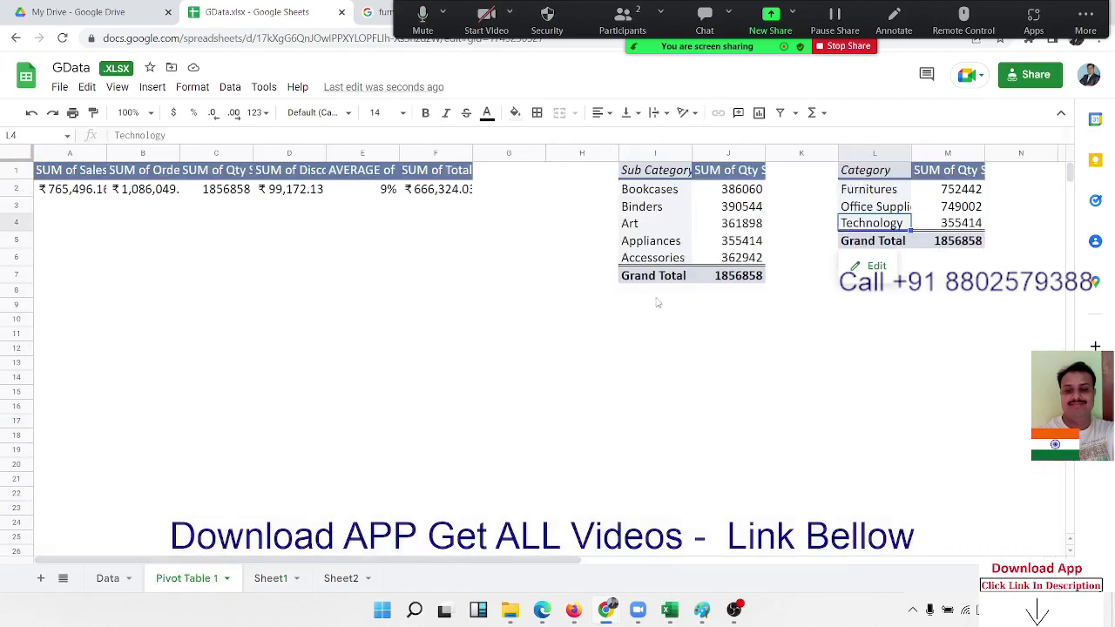
click(885, 170)
key(shift+Right)
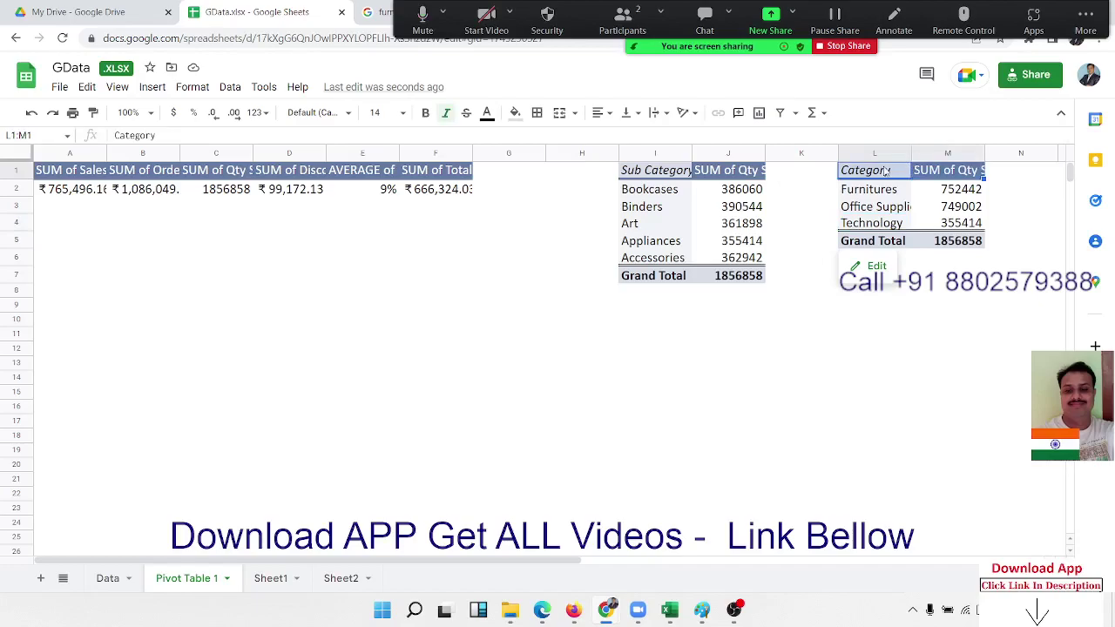
key(shift+Down)
key(shift+Down)
key(shift+Down)
key(shift+Down)
key(ctrl+c)
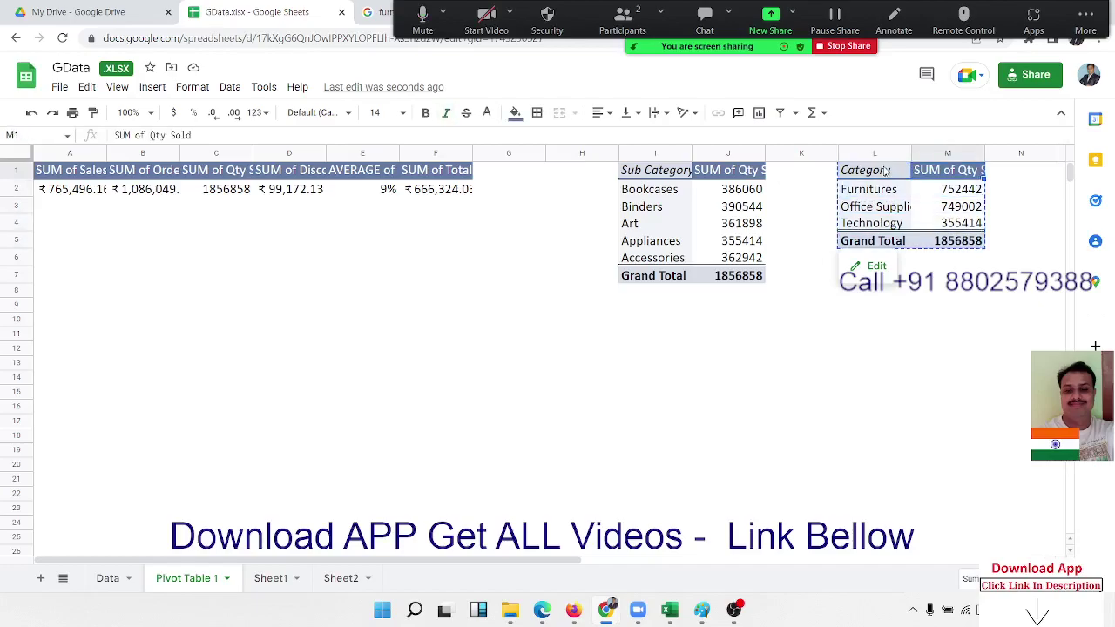
key(Right)
key(Right)
key(Right)
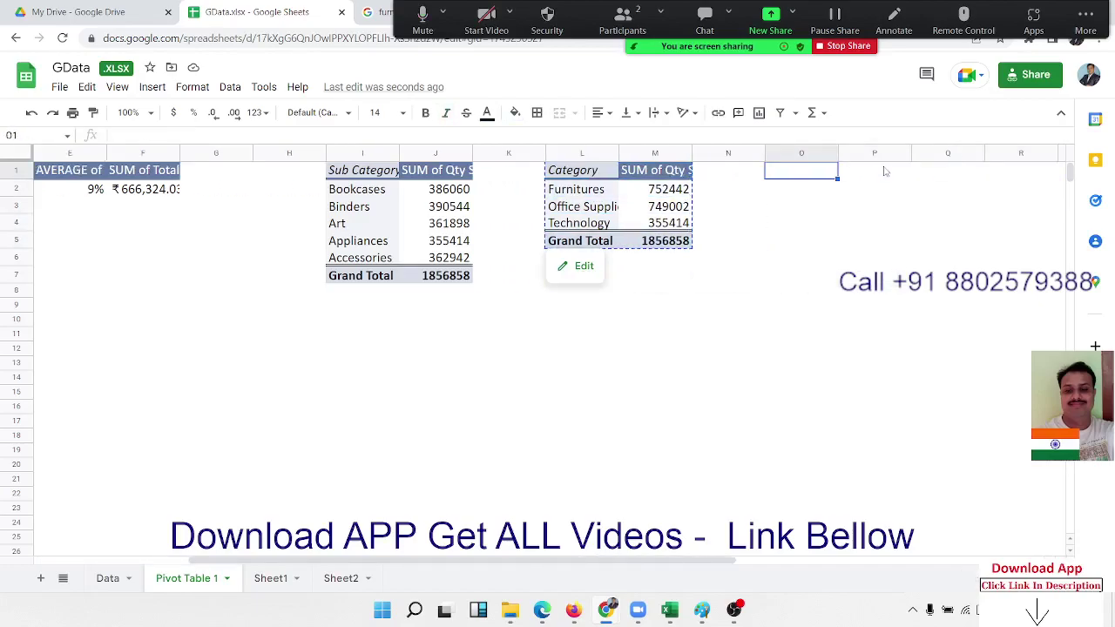
key(ctrl+v)
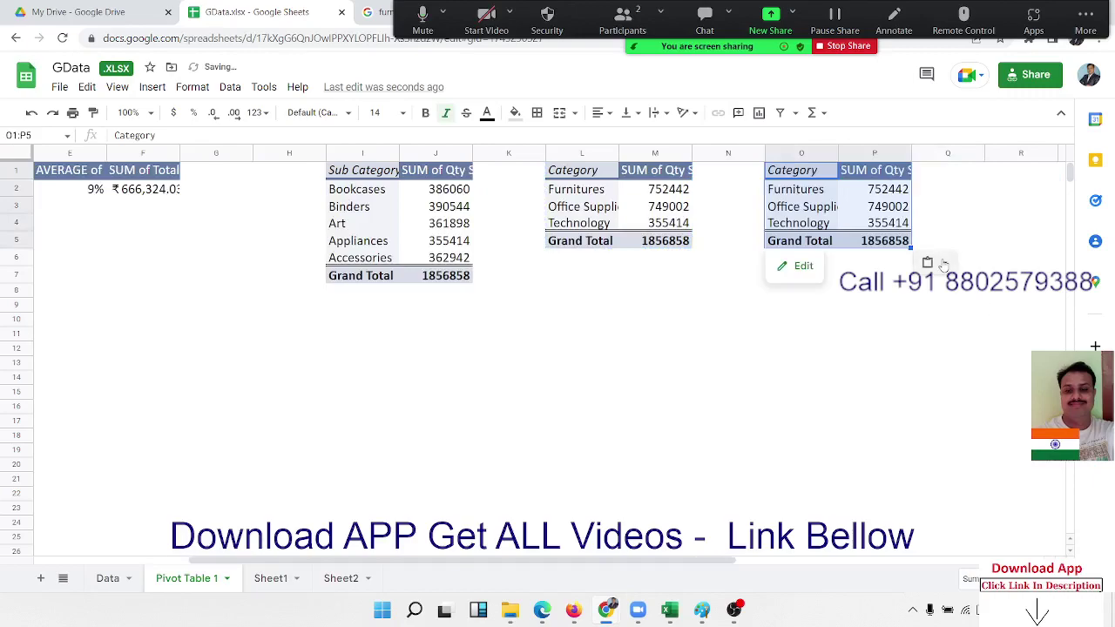
click(943, 263)
- Replace Category with Zone as the copied pivot's rows, giving Centeral, East and West totals
click(802, 265)
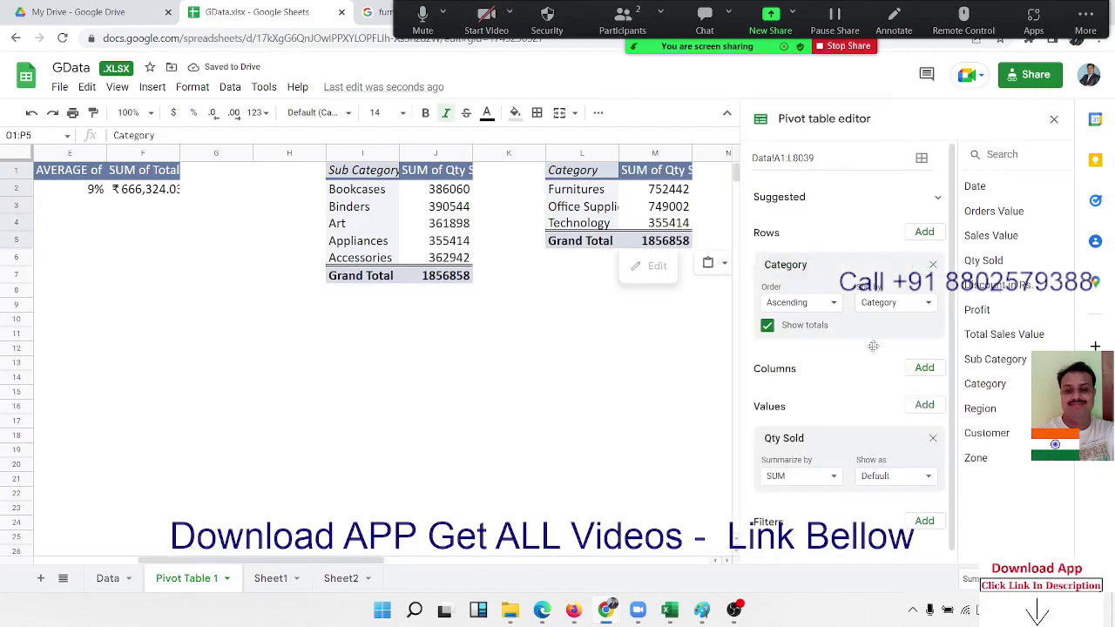
click(933, 263)
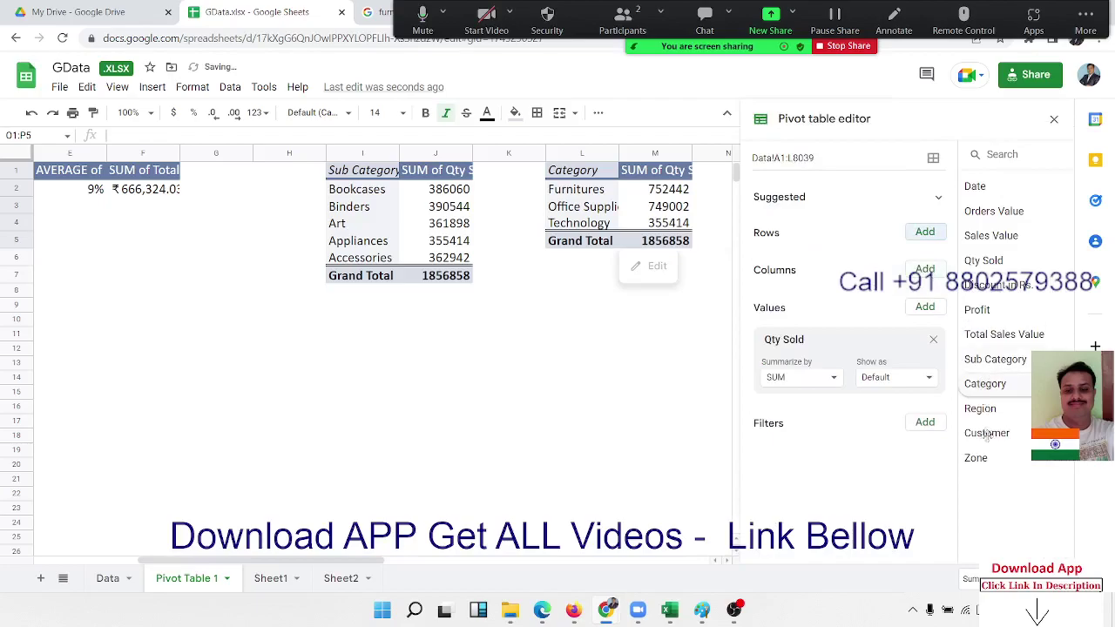
drag(975, 457, 814, 256)
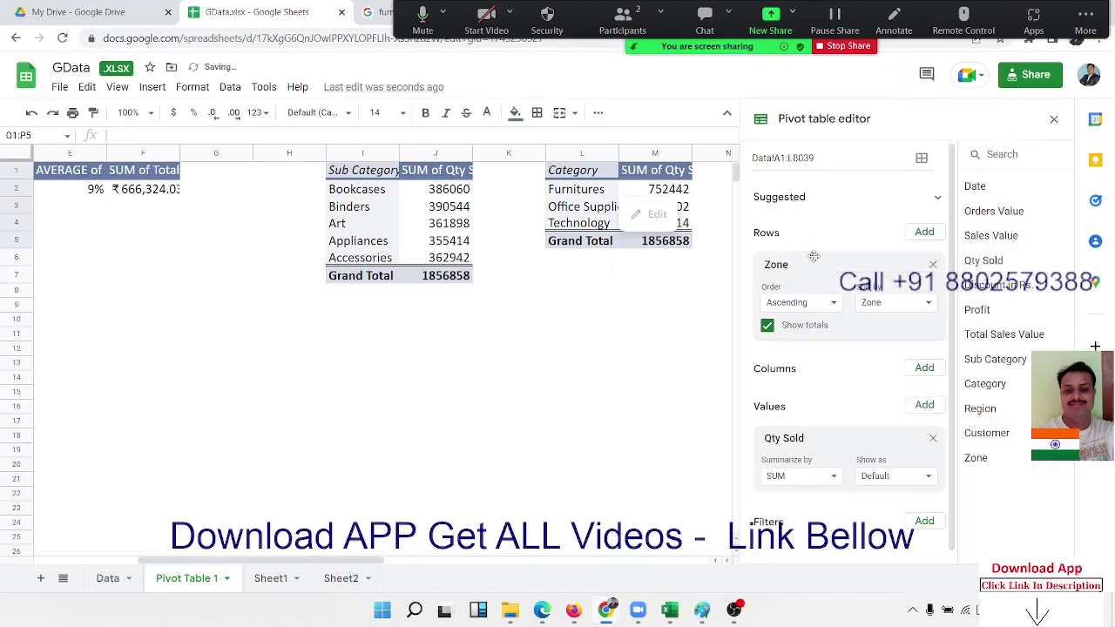
click(679, 426)
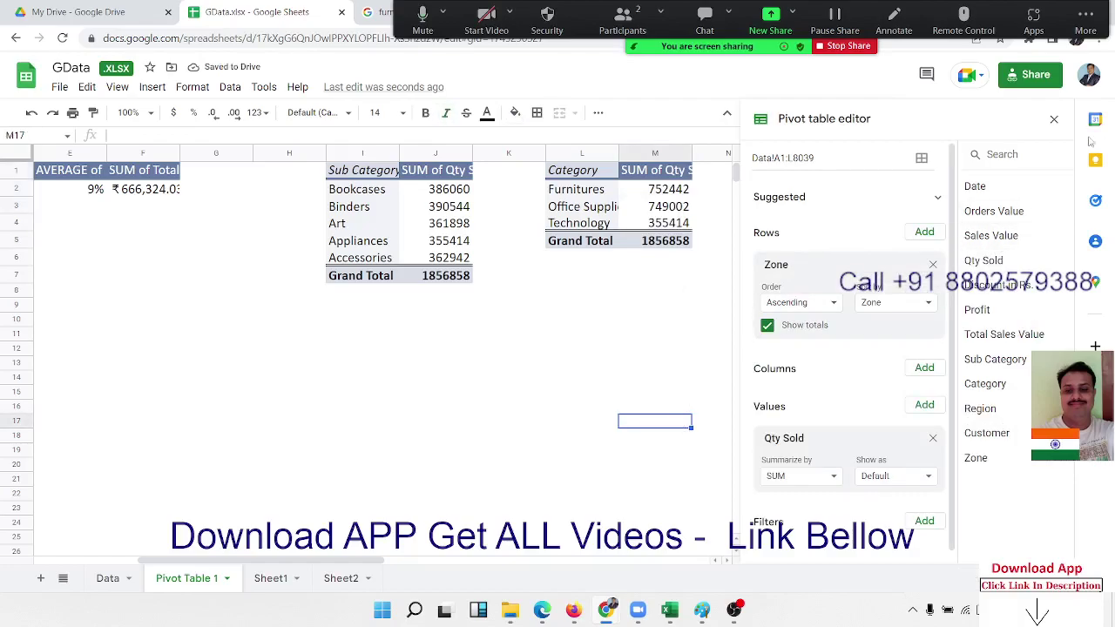
click(678, 263)
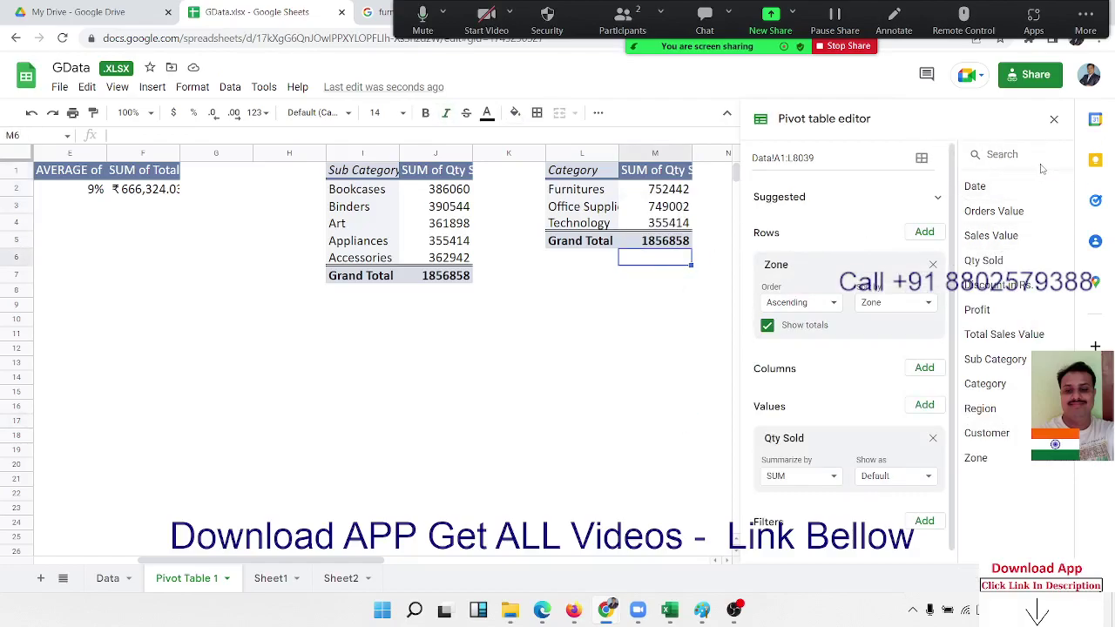
click(1054, 120)
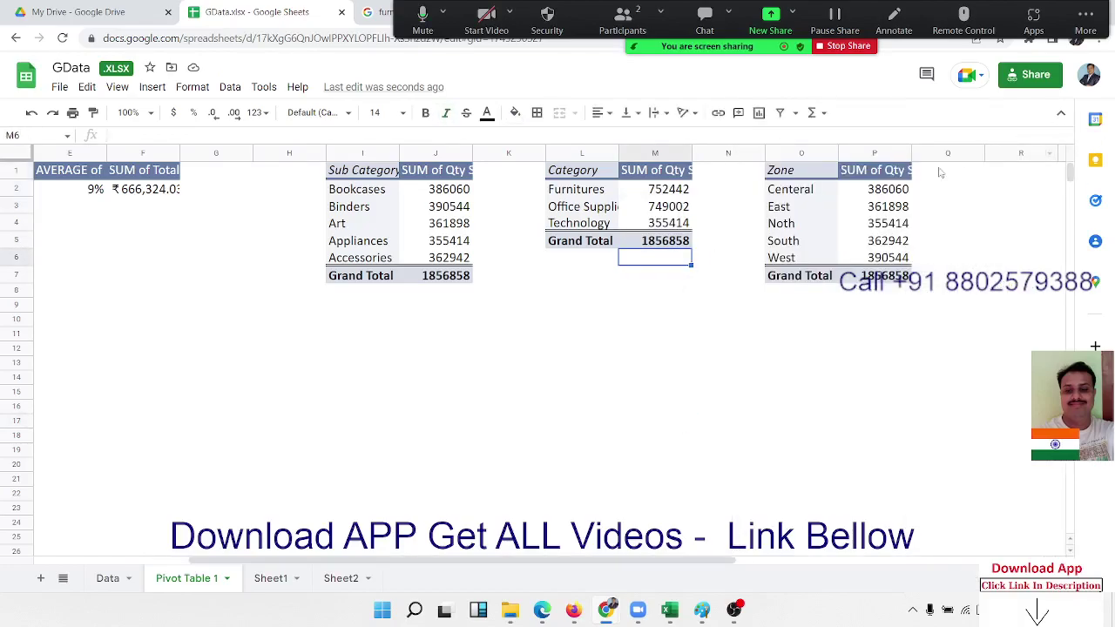
- Insert a chart from the Centeral zone row, then delete the resulting pie chart
click(812, 191)
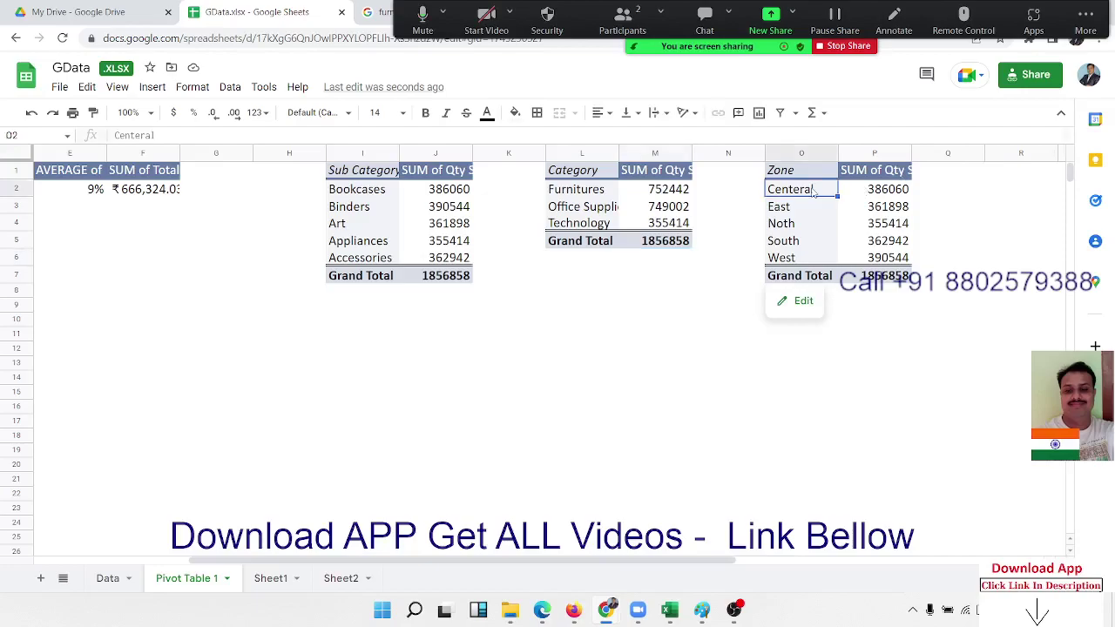
drag(814, 191, 857, 192)
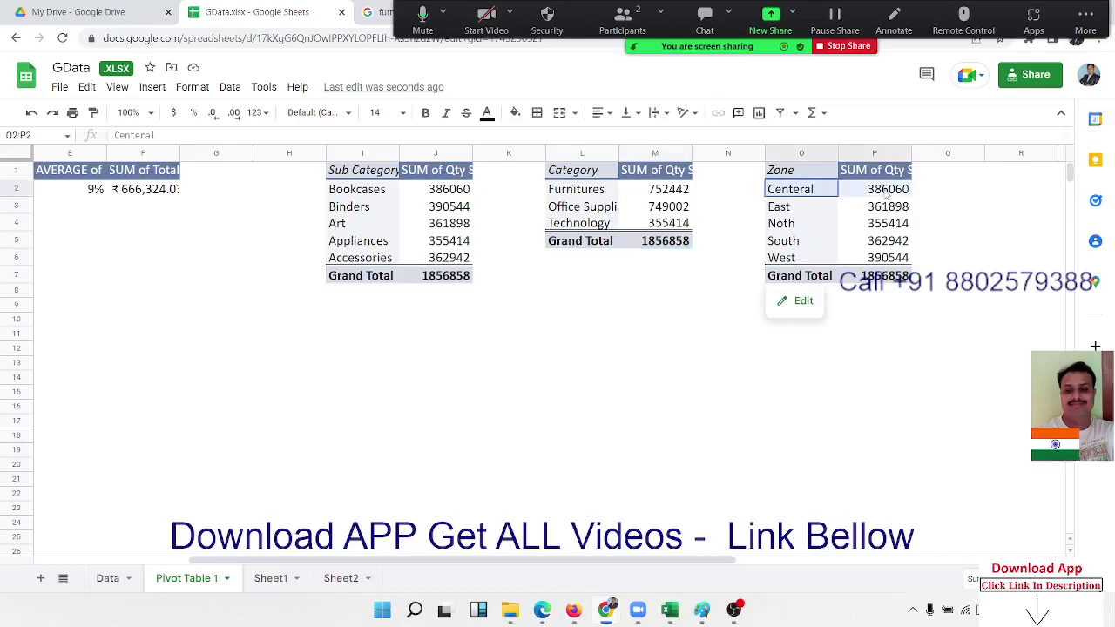
click(152, 91)
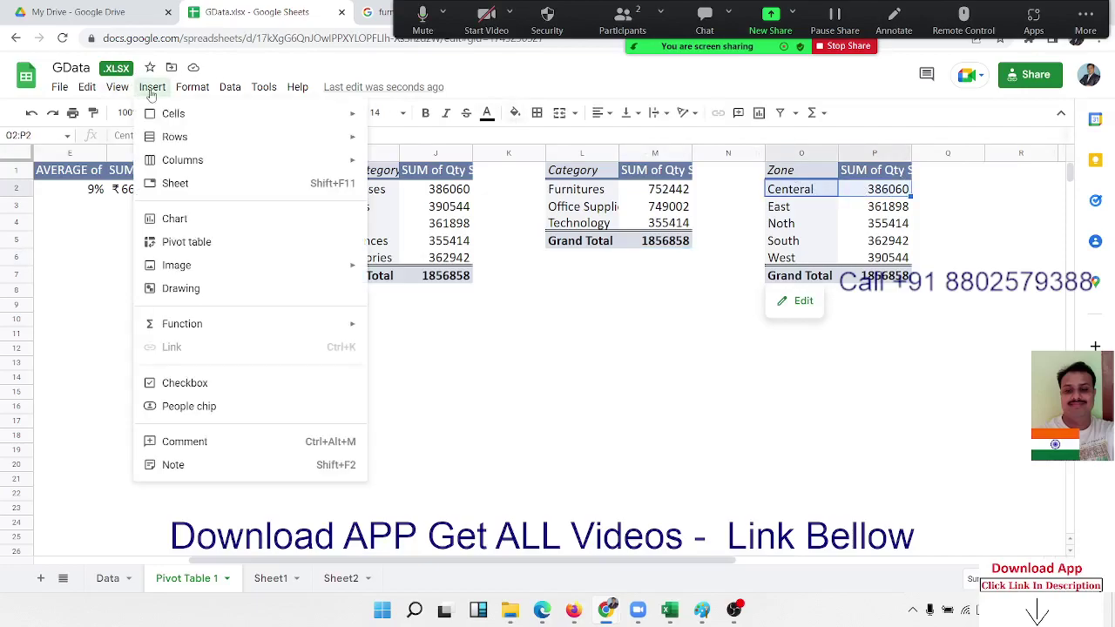
click(182, 227)
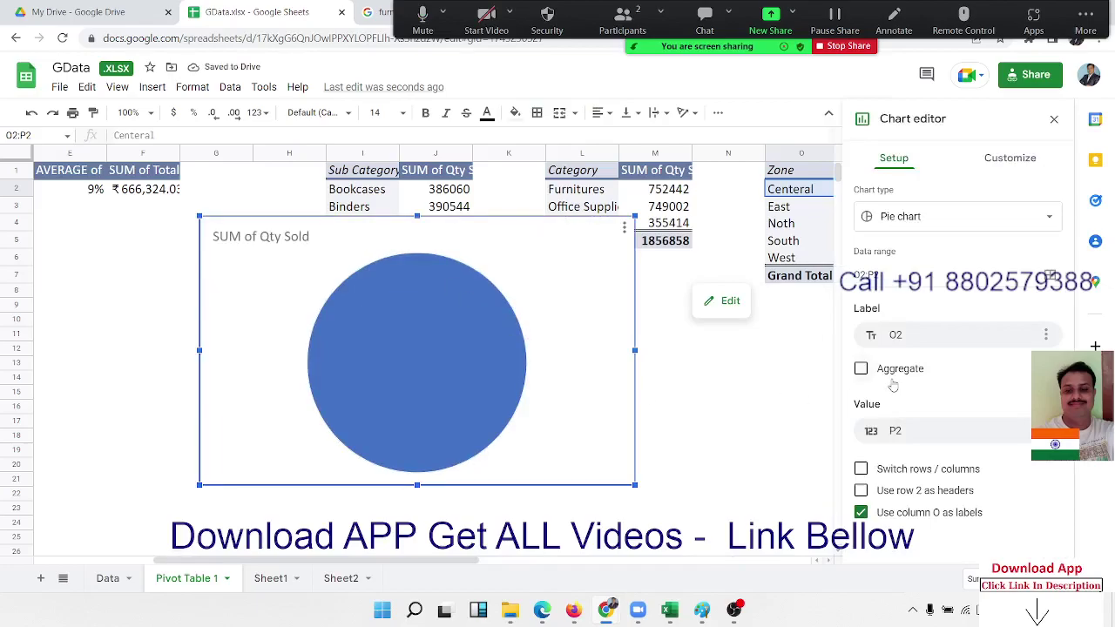
click(1053, 119)
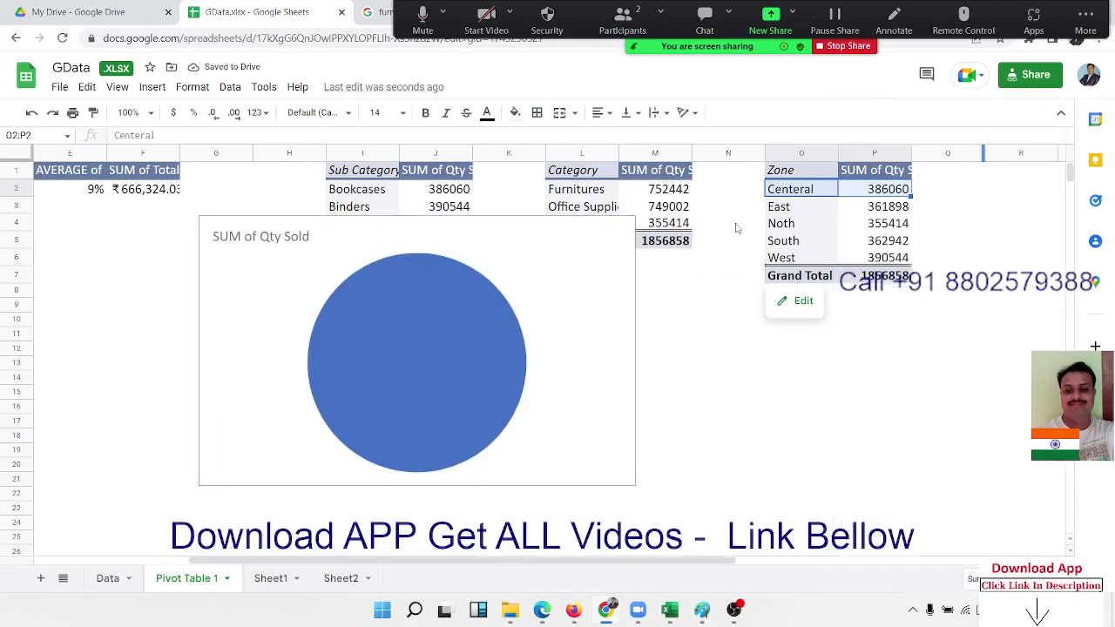
click(520, 251)
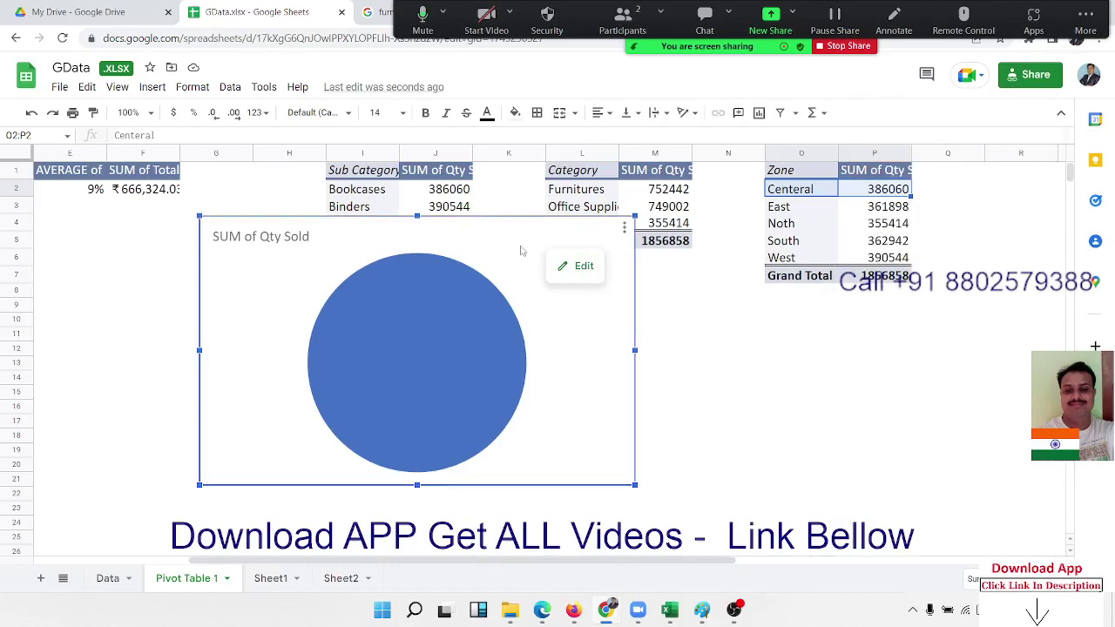
key(Delete)
- Insert a SUM of Qty Sold chart from the Zone pivot values and browse chart types
click(150, 87)
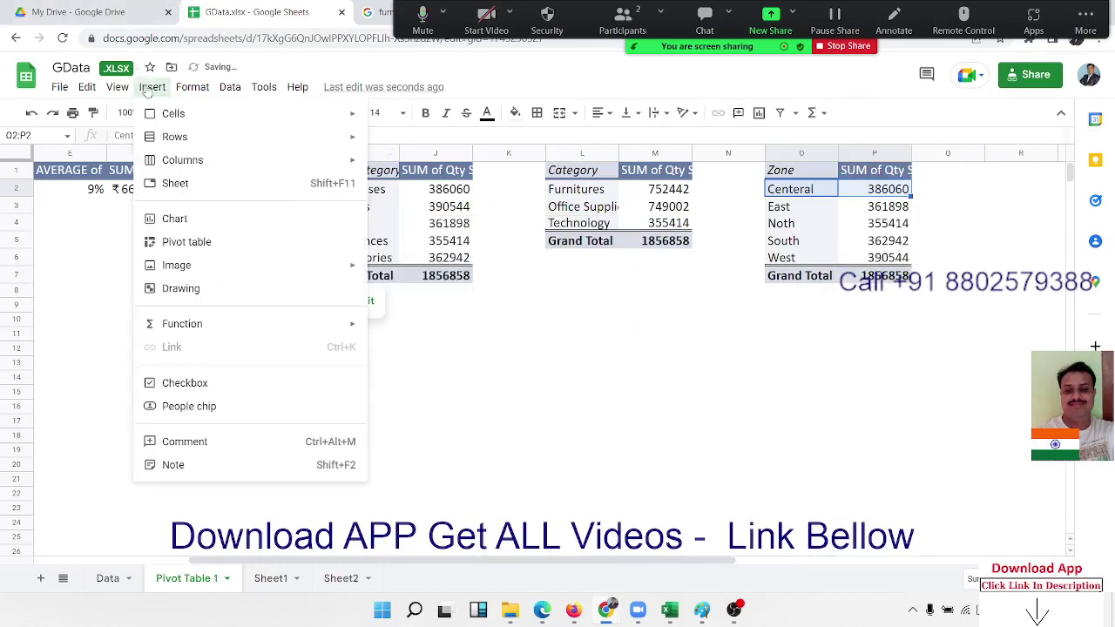
click(199, 222)
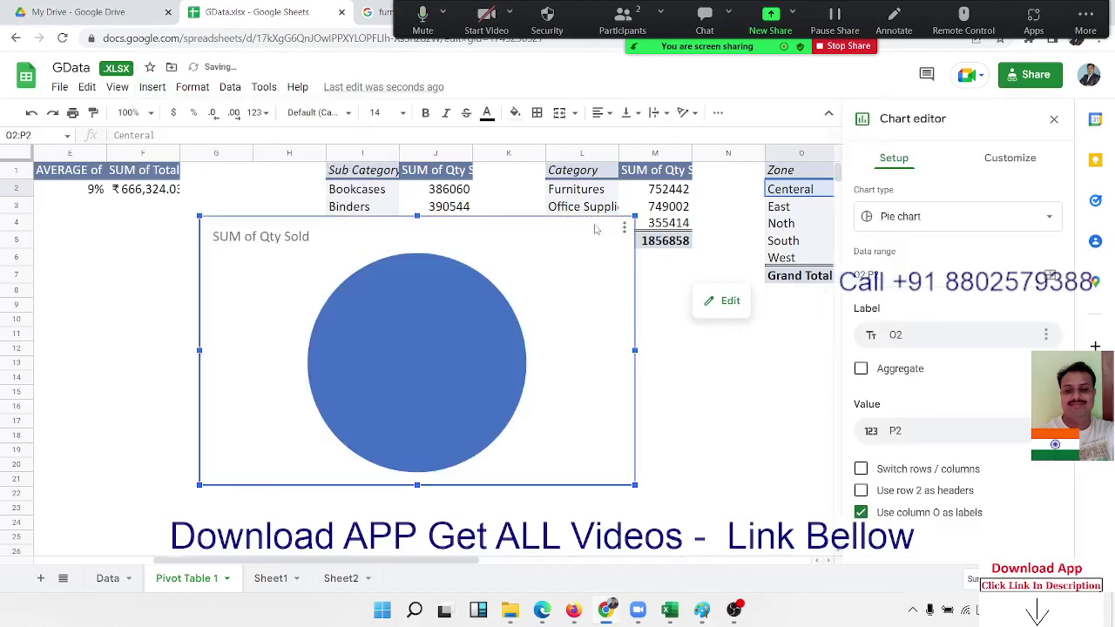
click(908, 217)
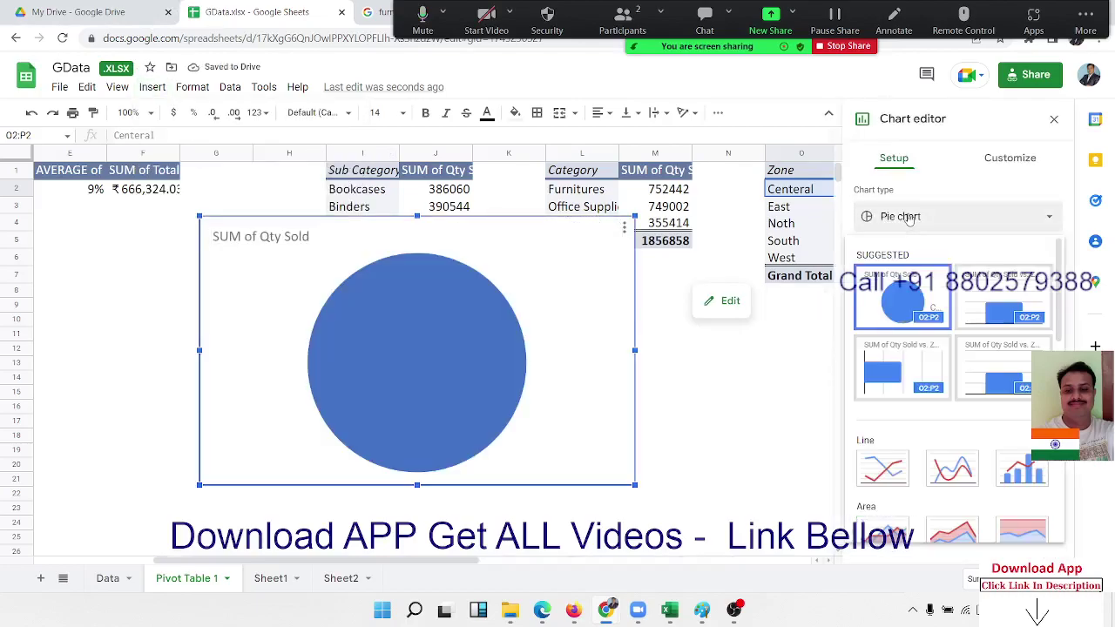
scroll(946, 302, down, 10)
scroll(946, 302, down, 1)
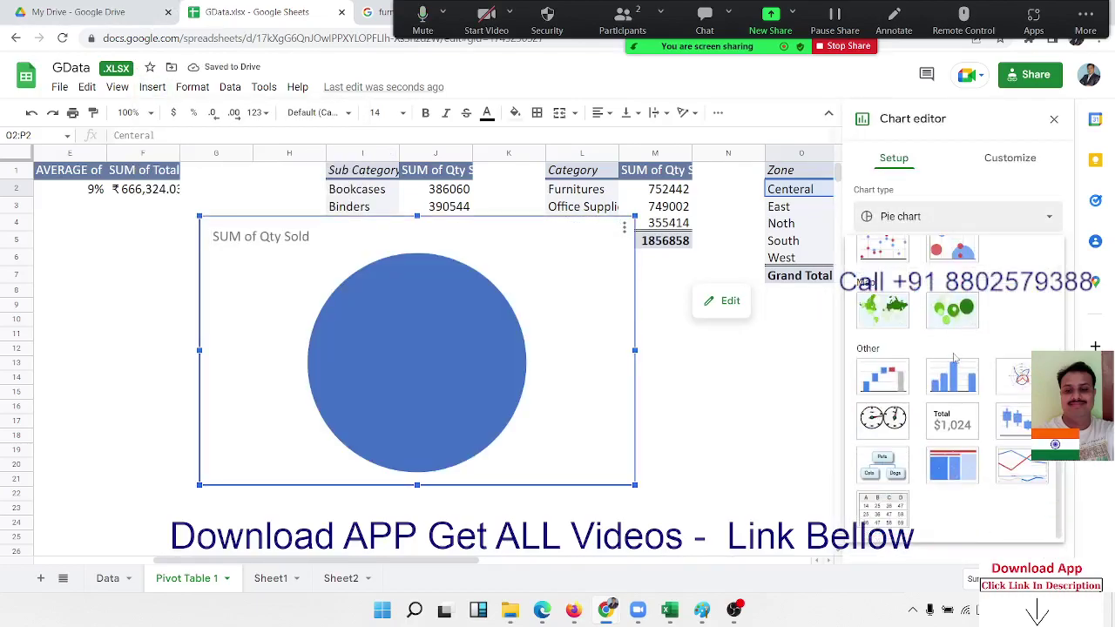
- Switch the chart type to Gauge and verify its label and value columns, showing Centeral at 386060
click(883, 420)
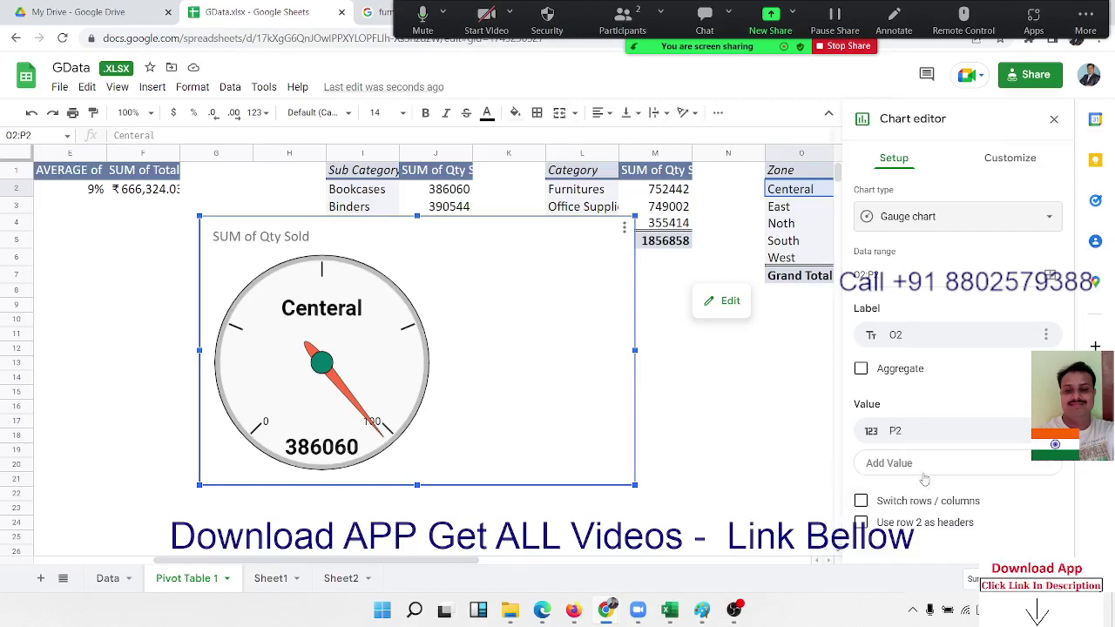
click(899, 338)
click(913, 353)
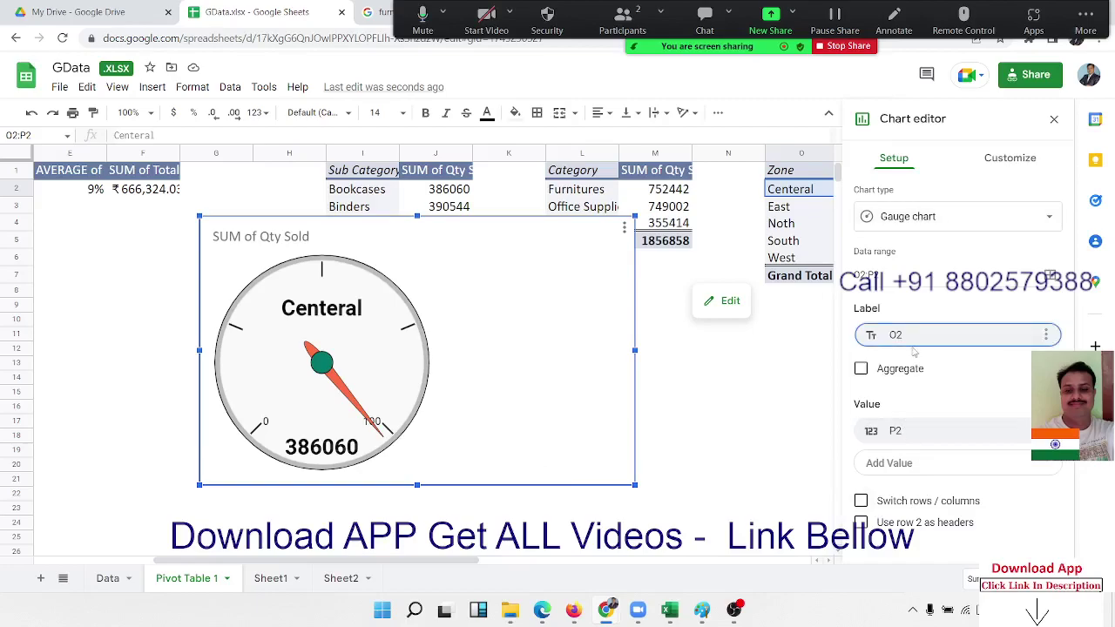
click(906, 435)
click(902, 433)
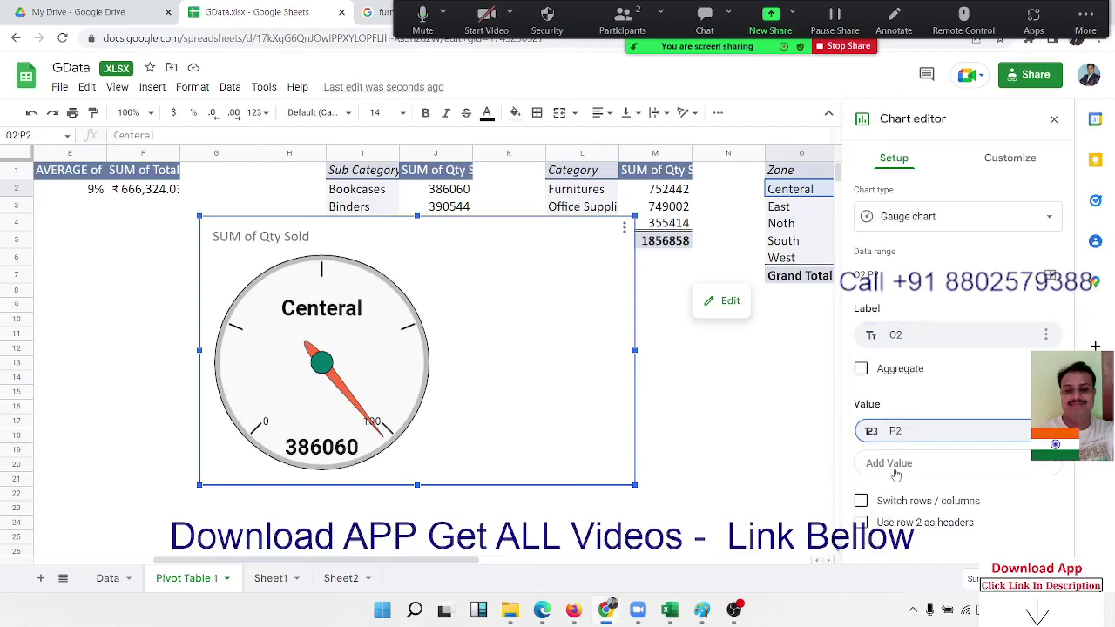
click(883, 464)
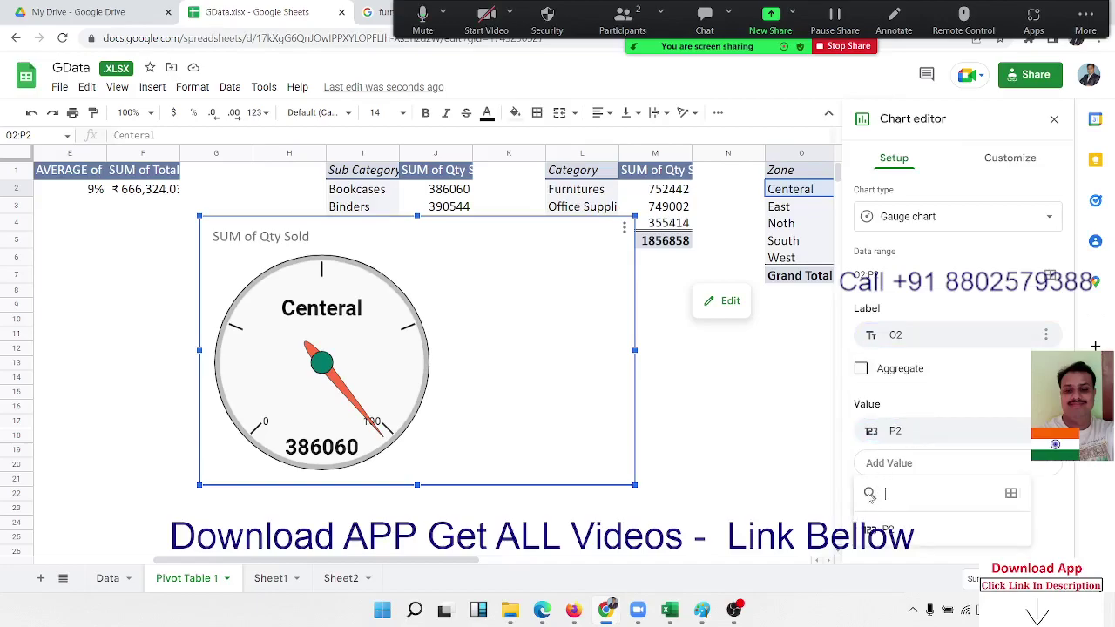
text(100)
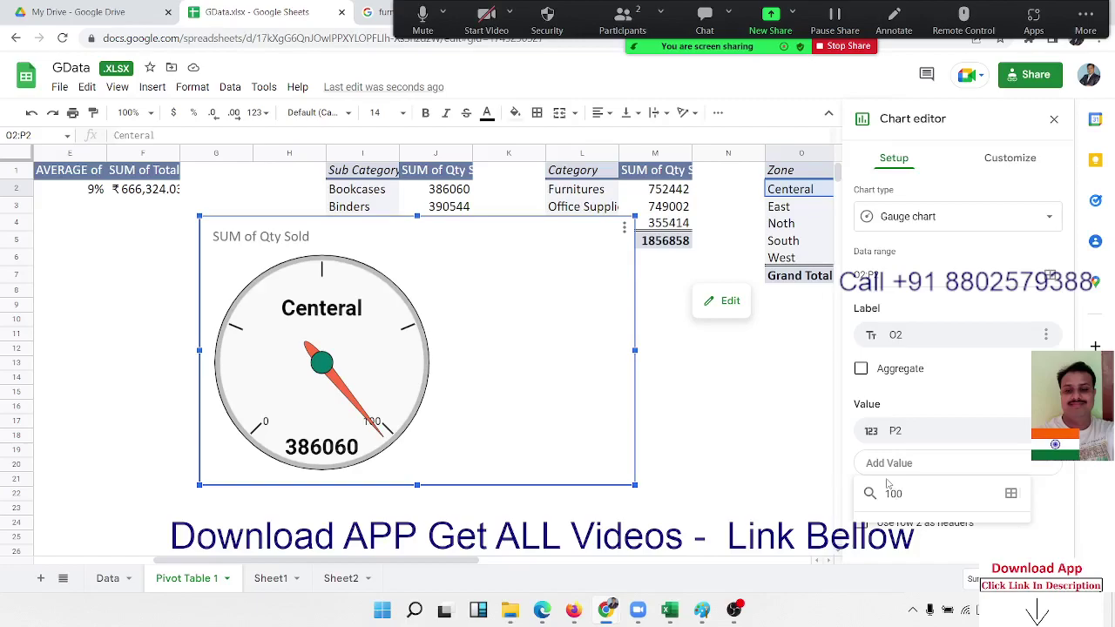
click(823, 464)
click(571, 380)
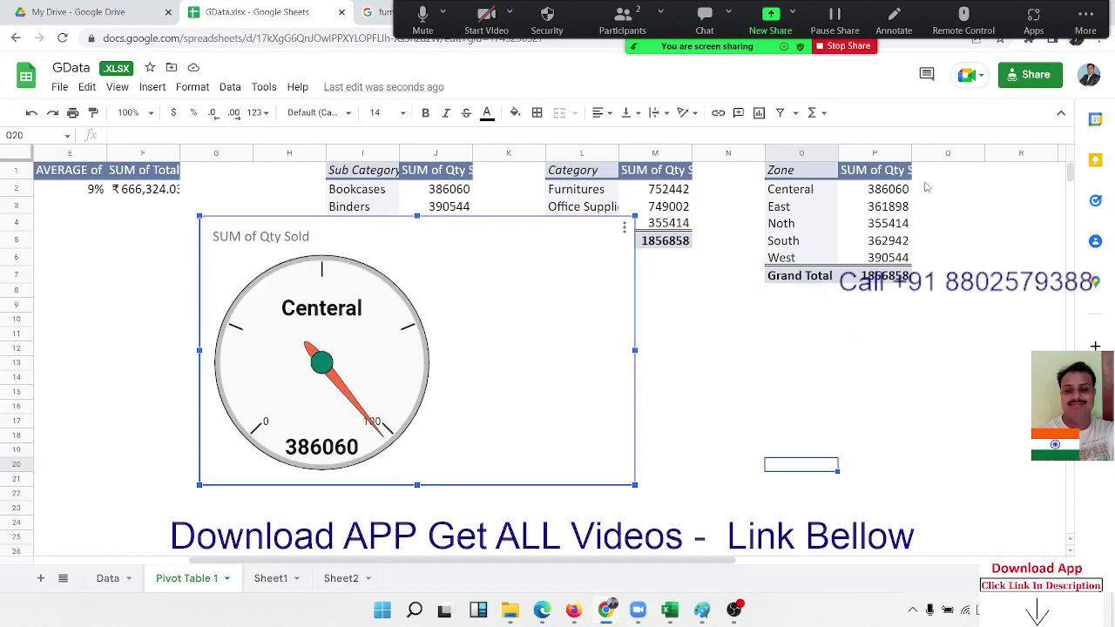
- In the Zone pivot's editor, set Qty Sold to show as '% of grand total'
click(925, 190)
click(400, 401)
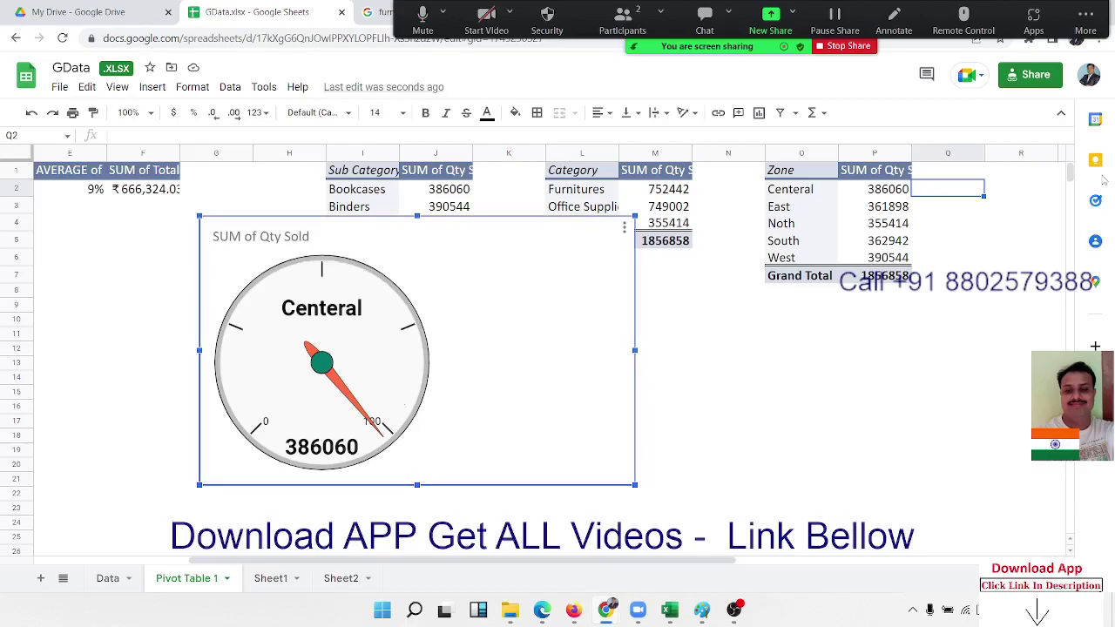
click(899, 191)
click(884, 174)
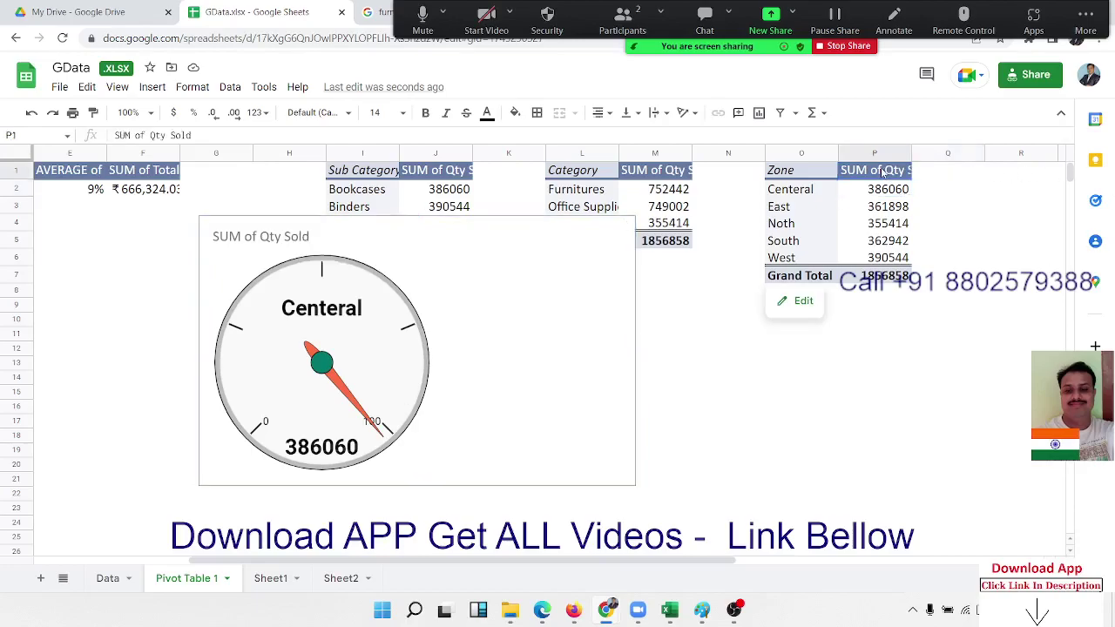
right_click(884, 176)
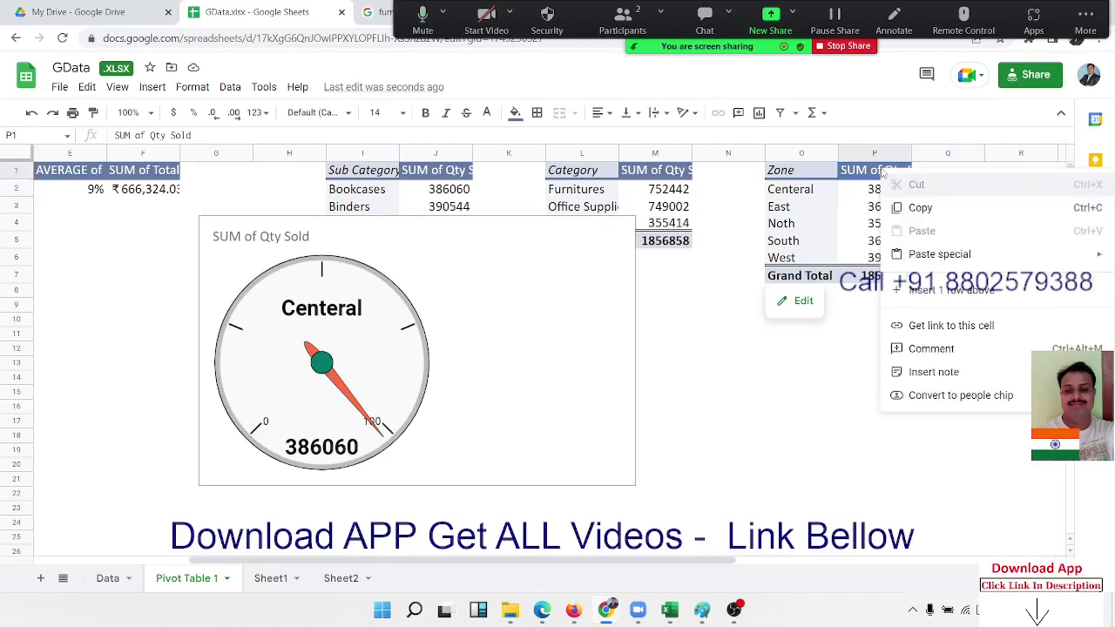
key(Escape)
click(794, 301)
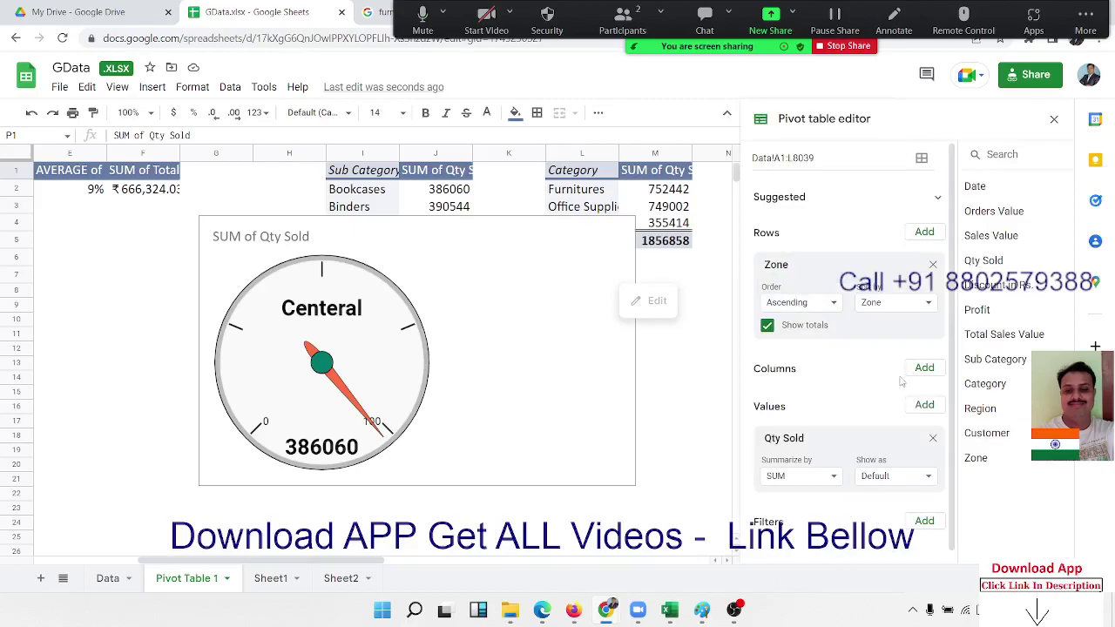
scroll(881, 440, down, 1)
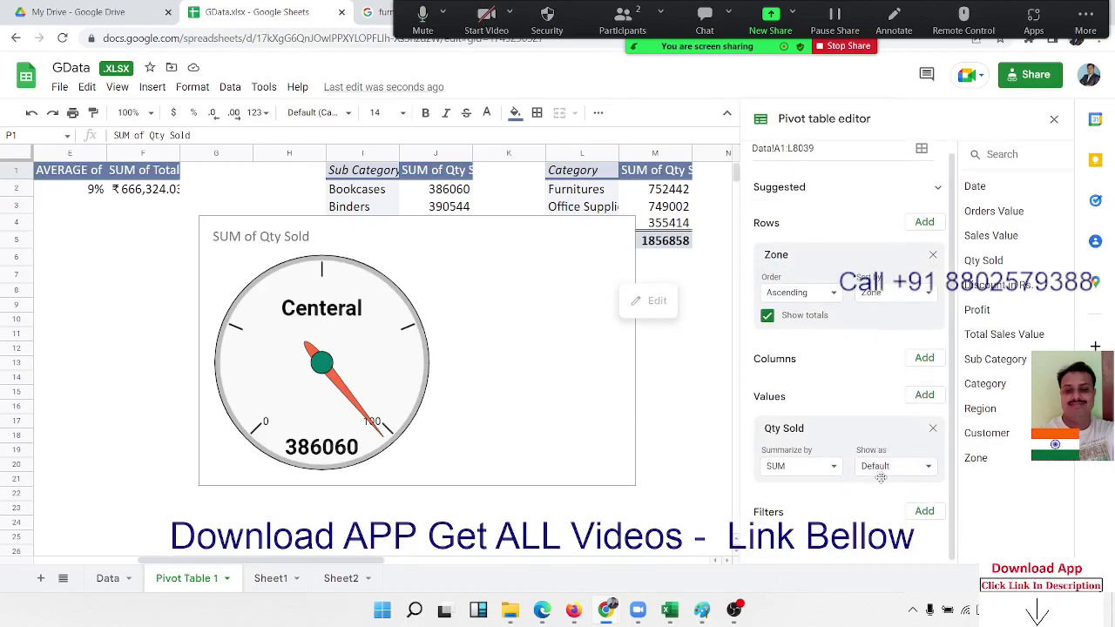
click(887, 475)
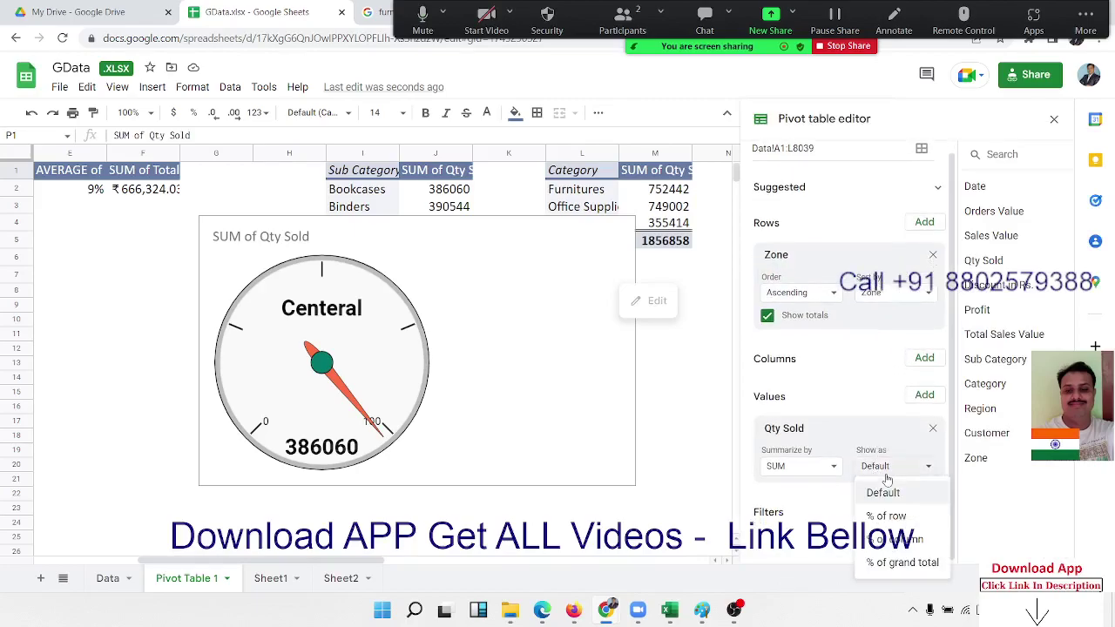
click(906, 563)
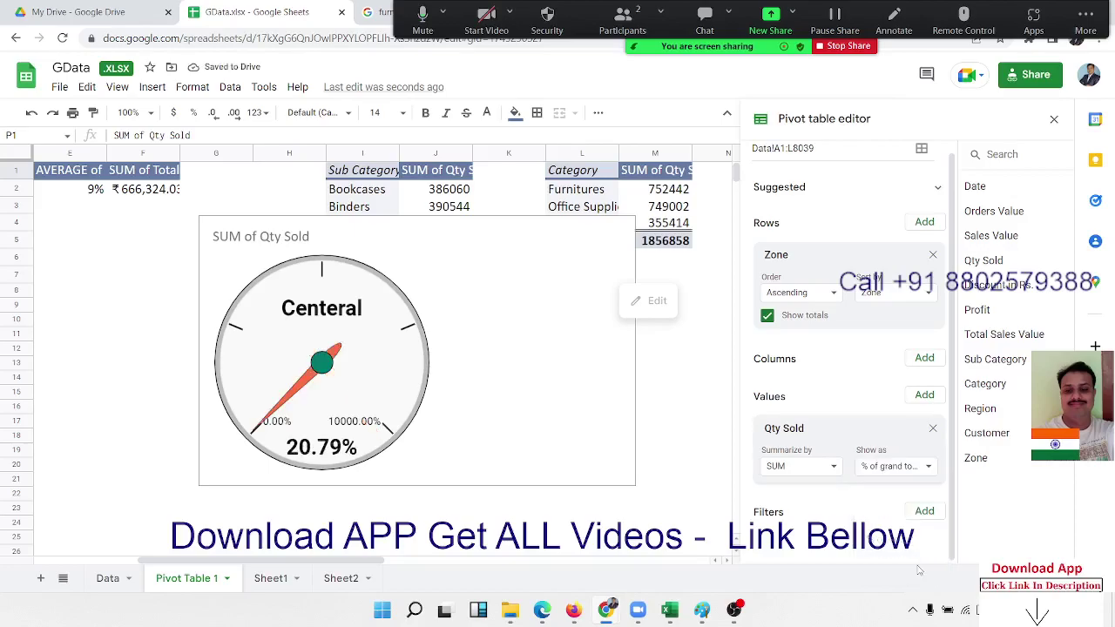
click(1054, 119)
- Open the gauge chart's editor to its Customize settings
click(901, 206)
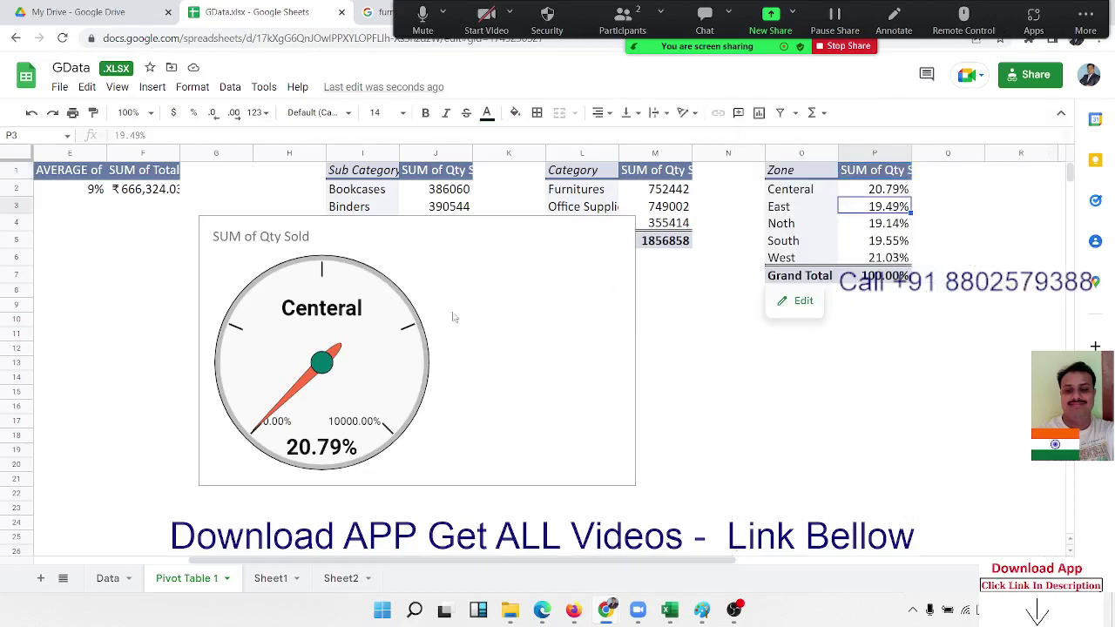
click(427, 330)
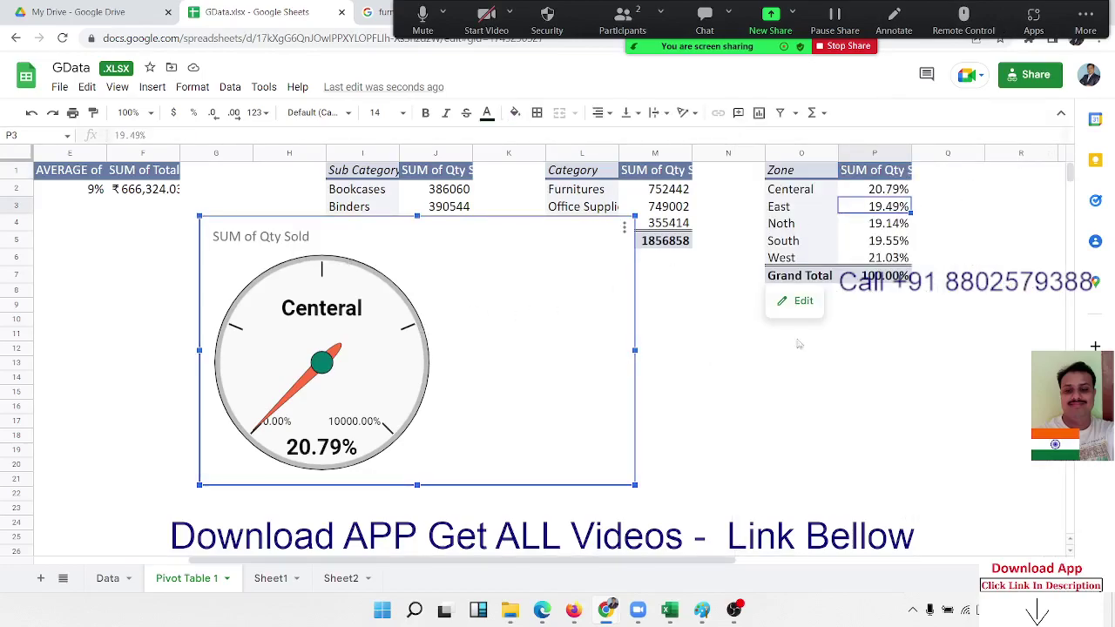
click(623, 228)
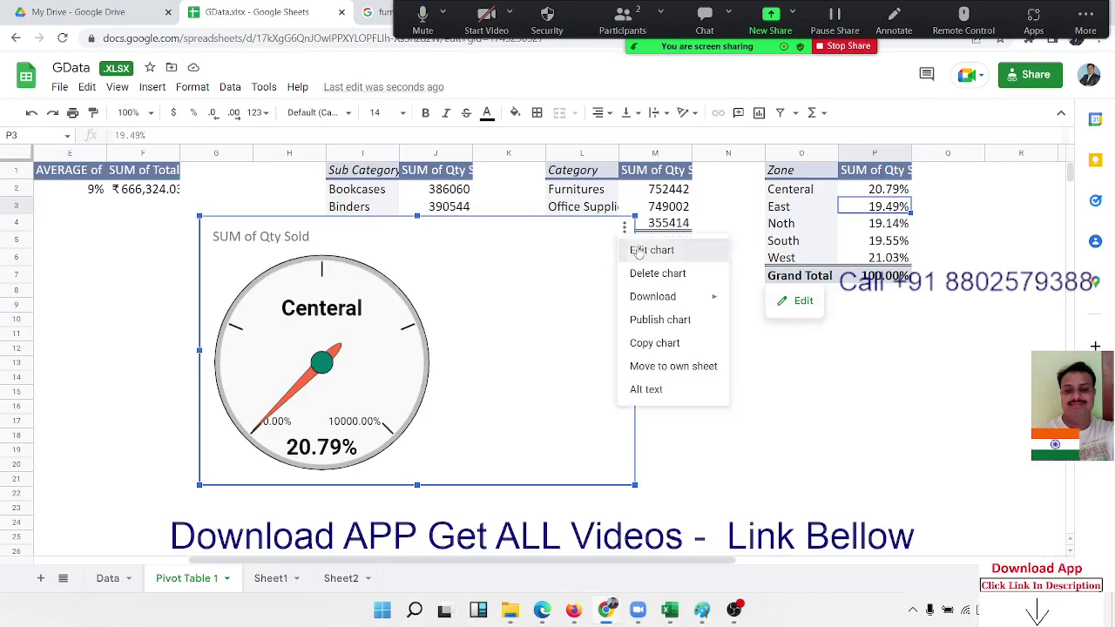
click(644, 250)
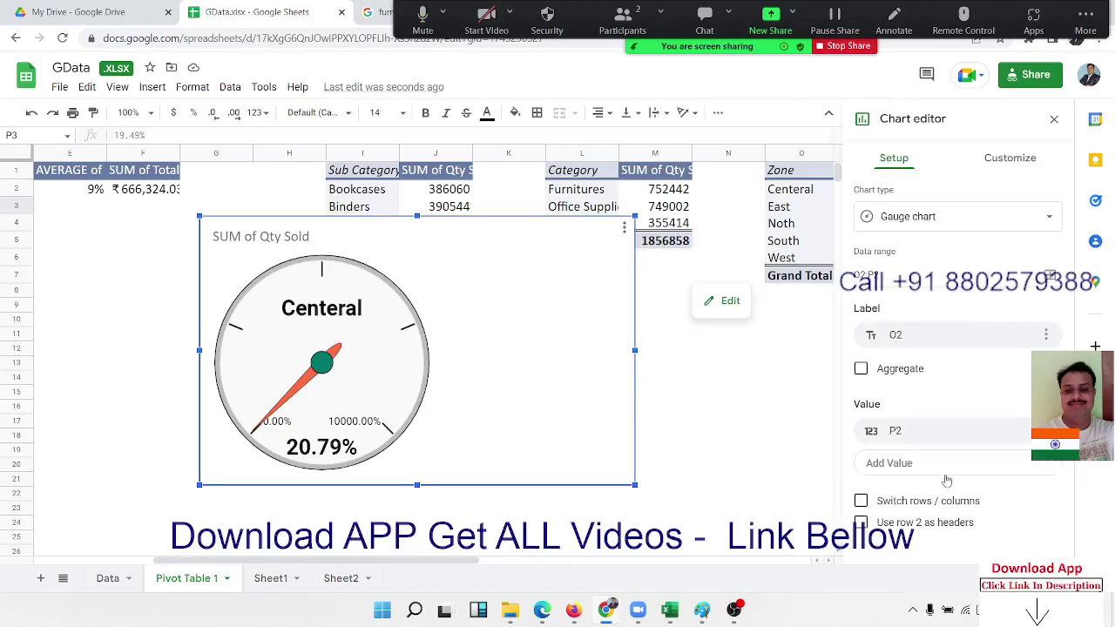
click(1002, 165)
click(928, 202)
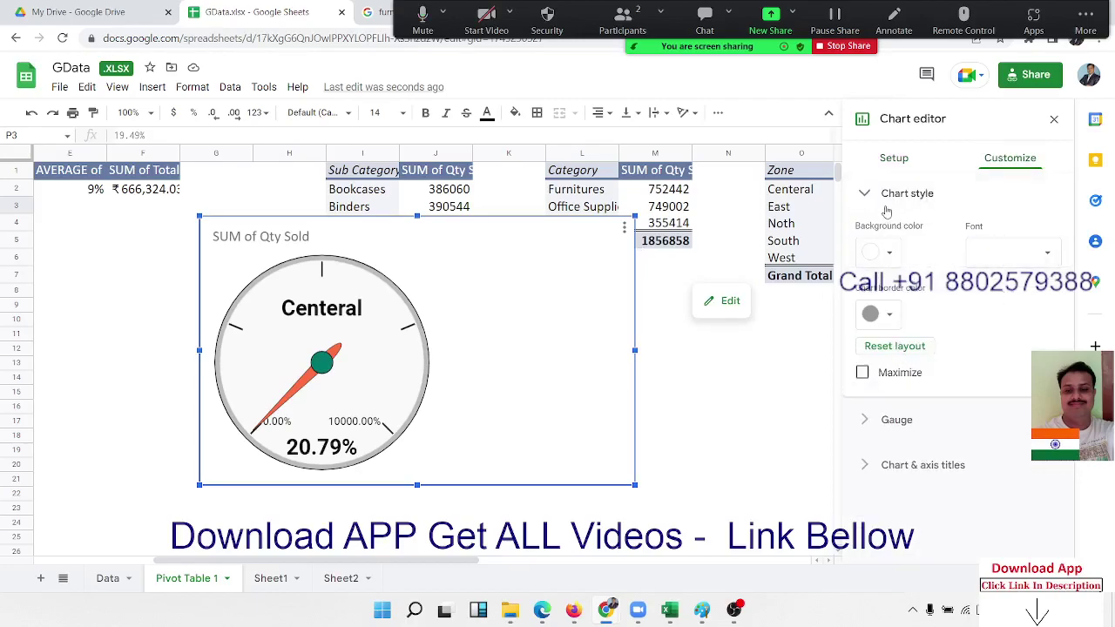
click(885, 209)
- Change the Gauge range maximum from 100 to 1
click(901, 247)
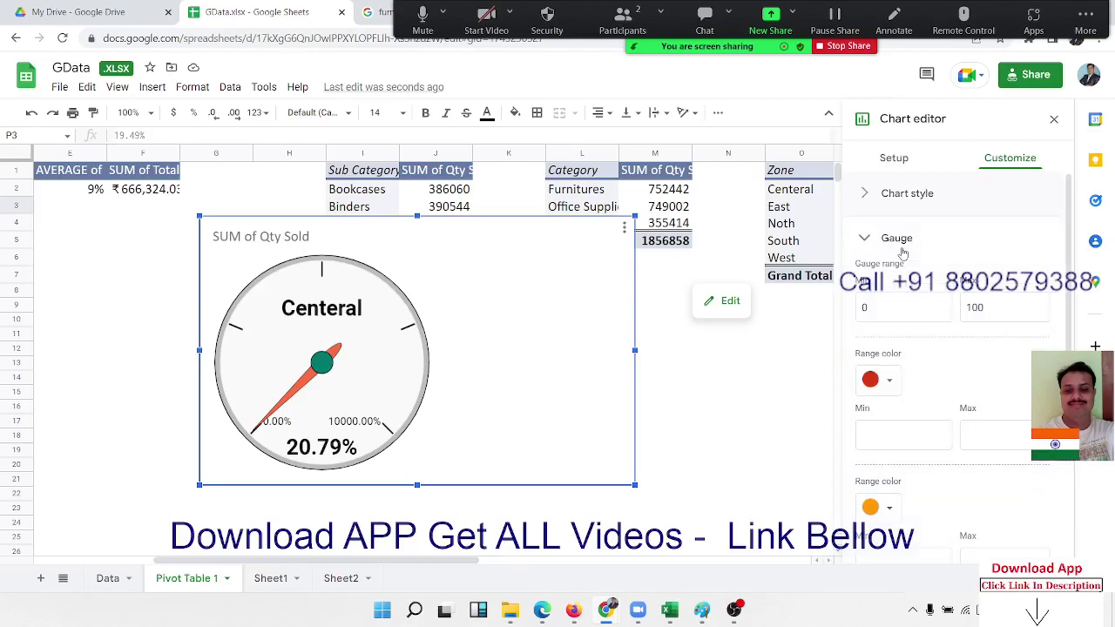
click(914, 307)
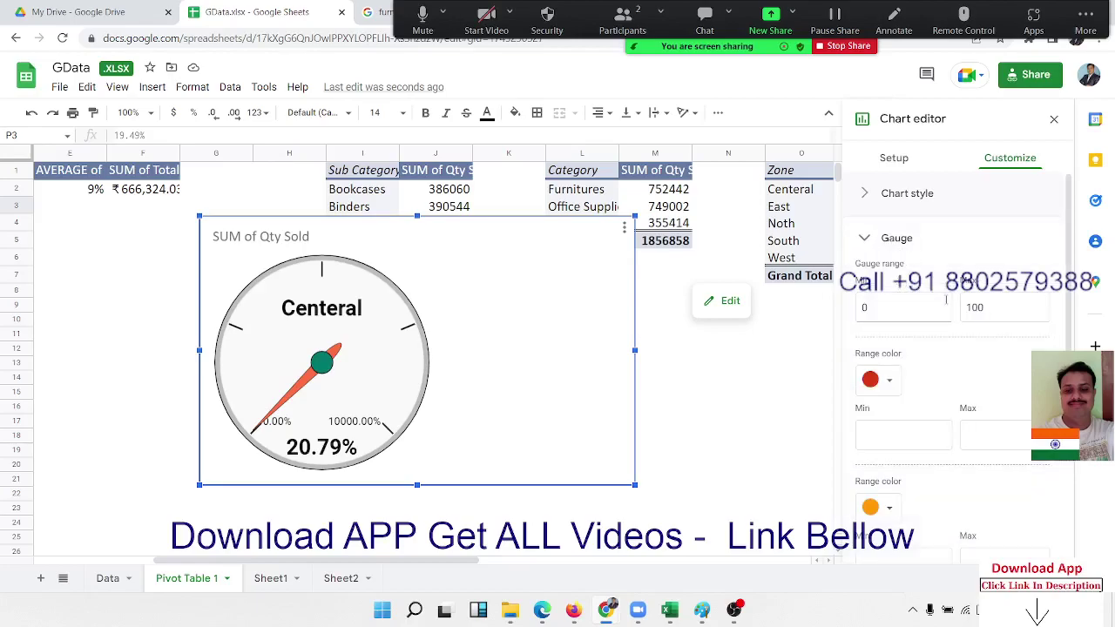
click(989, 312)
drag(990, 315, 928, 302)
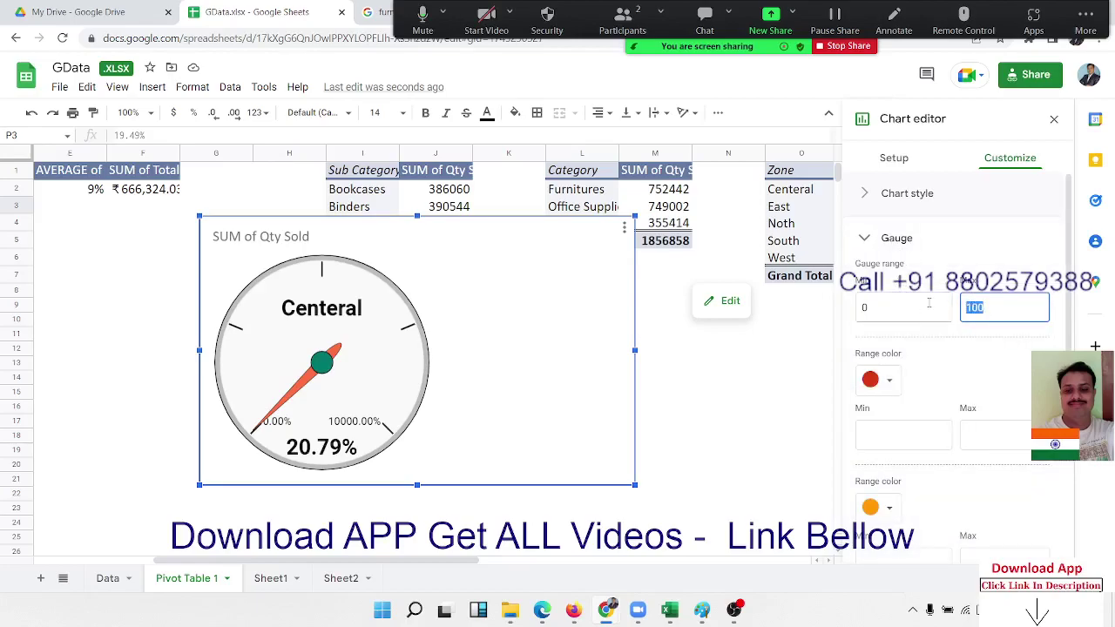
text(1)
click(882, 315)
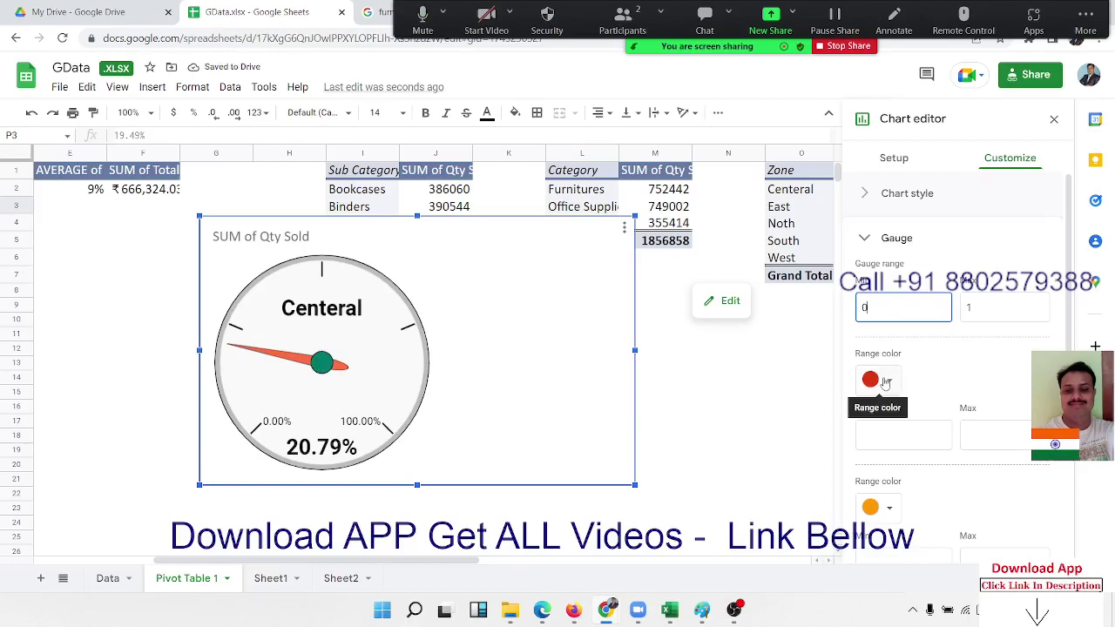
click(683, 436)
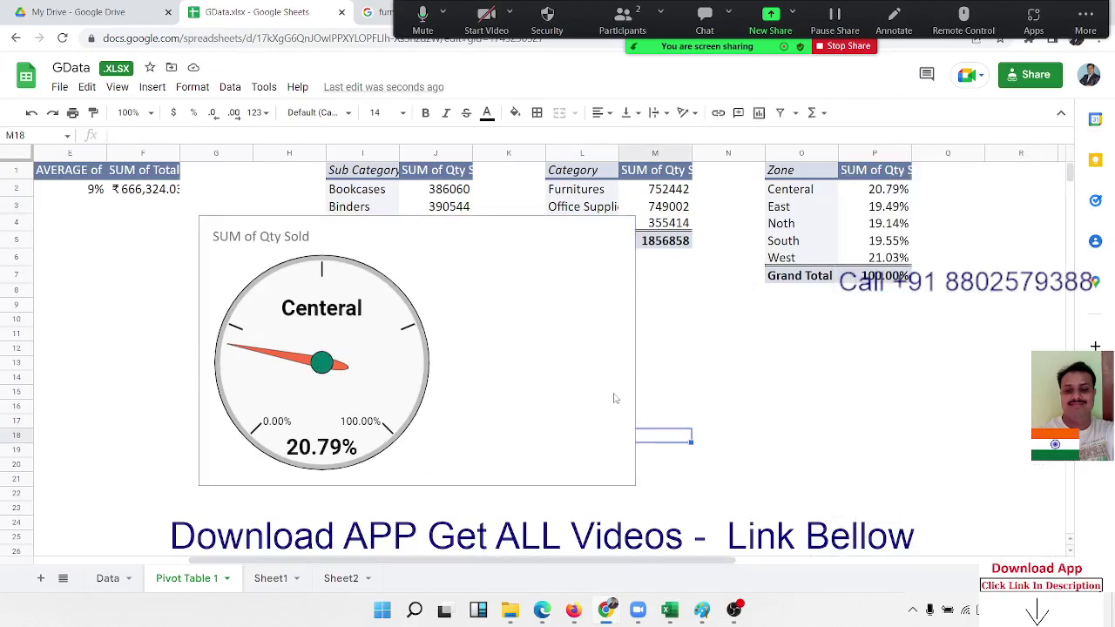
- Clear the gauge's 'SUM of Qty Sold' title and close the chart editor
click(614, 398)
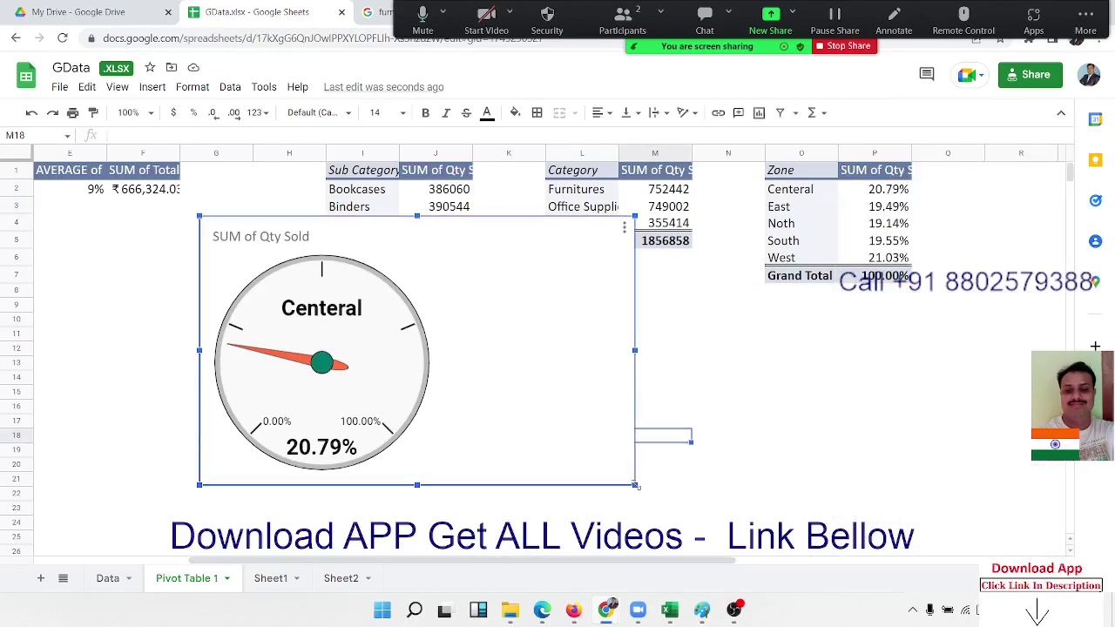
drag(634, 485, 636, 486)
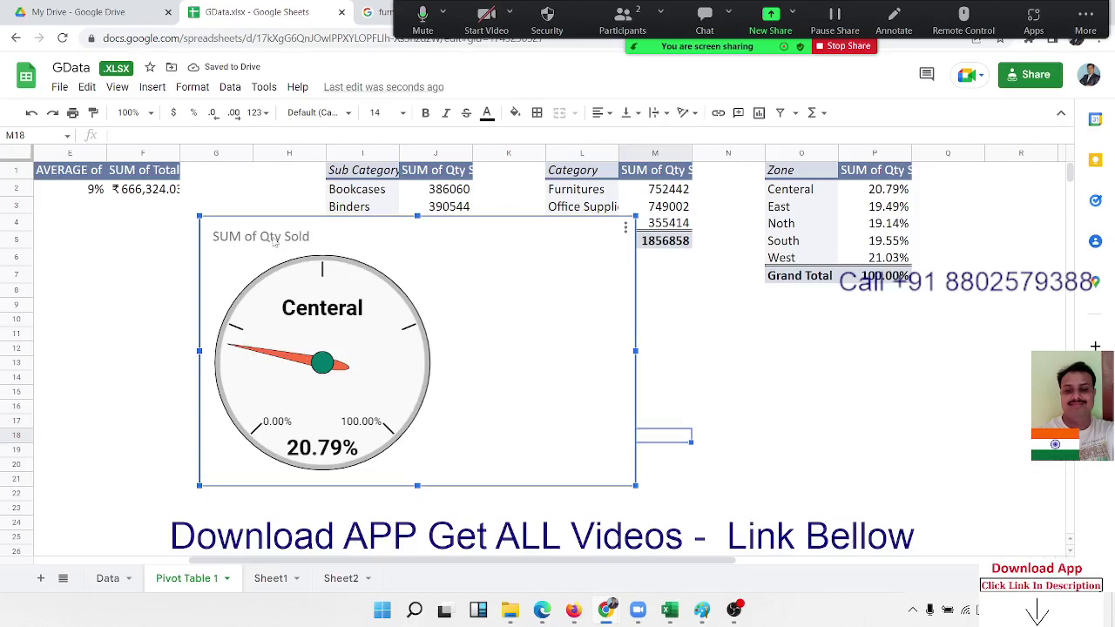
double_click(274, 241)
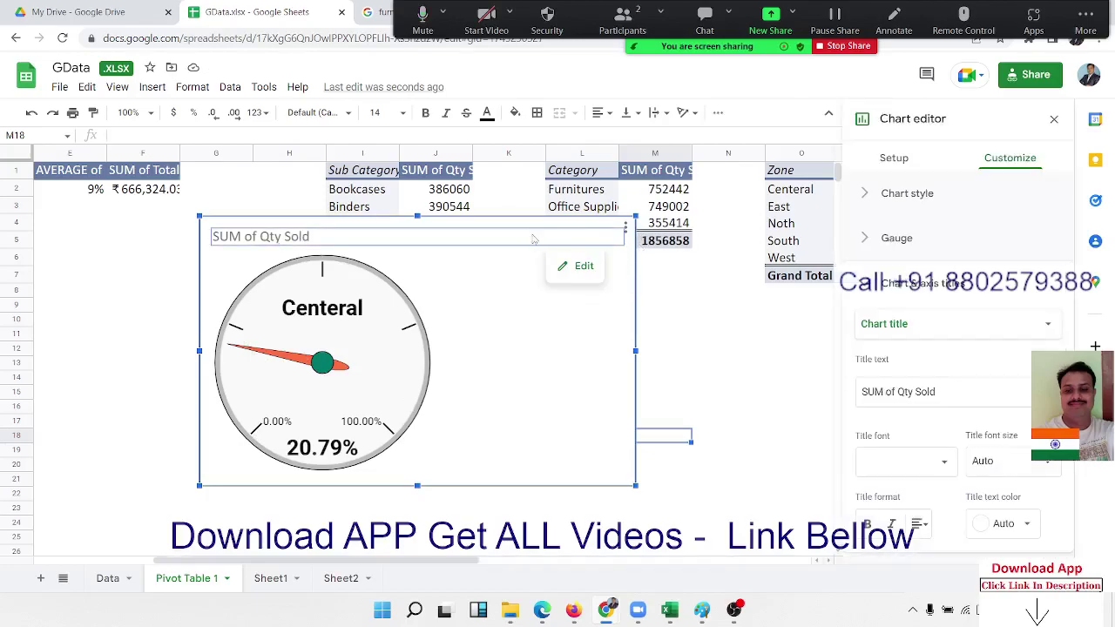
click(412, 237)
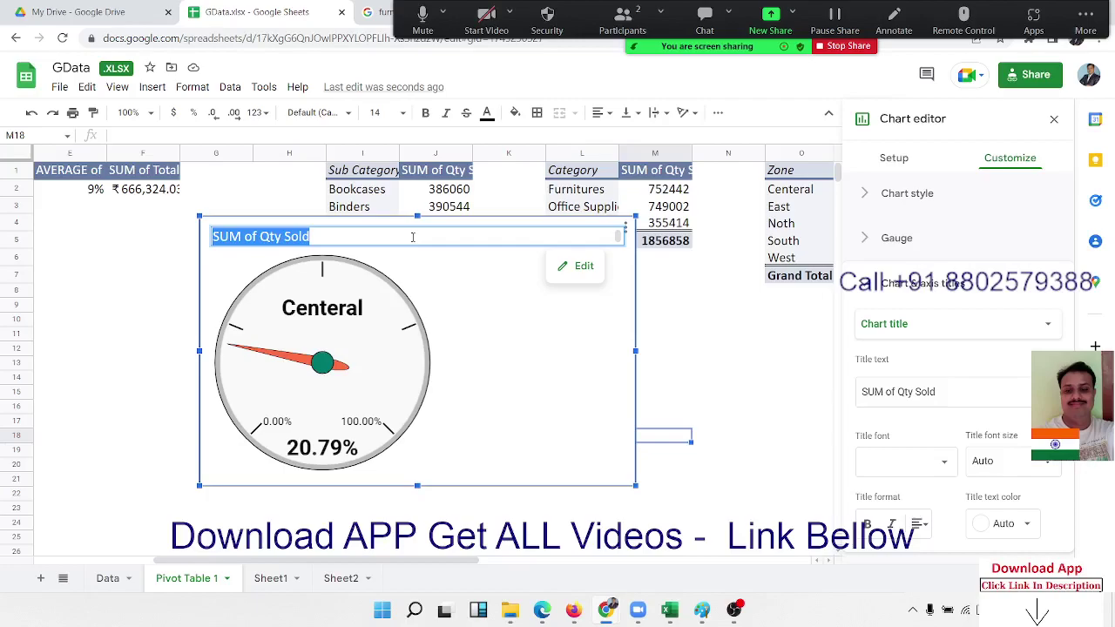
key(BackSpace)
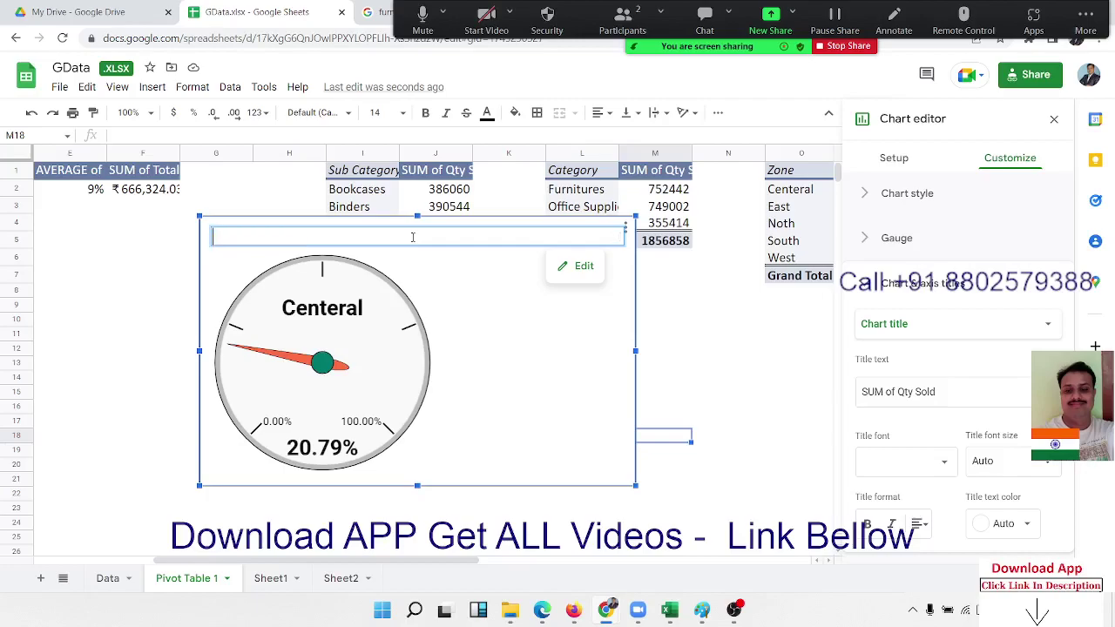
key(Return)
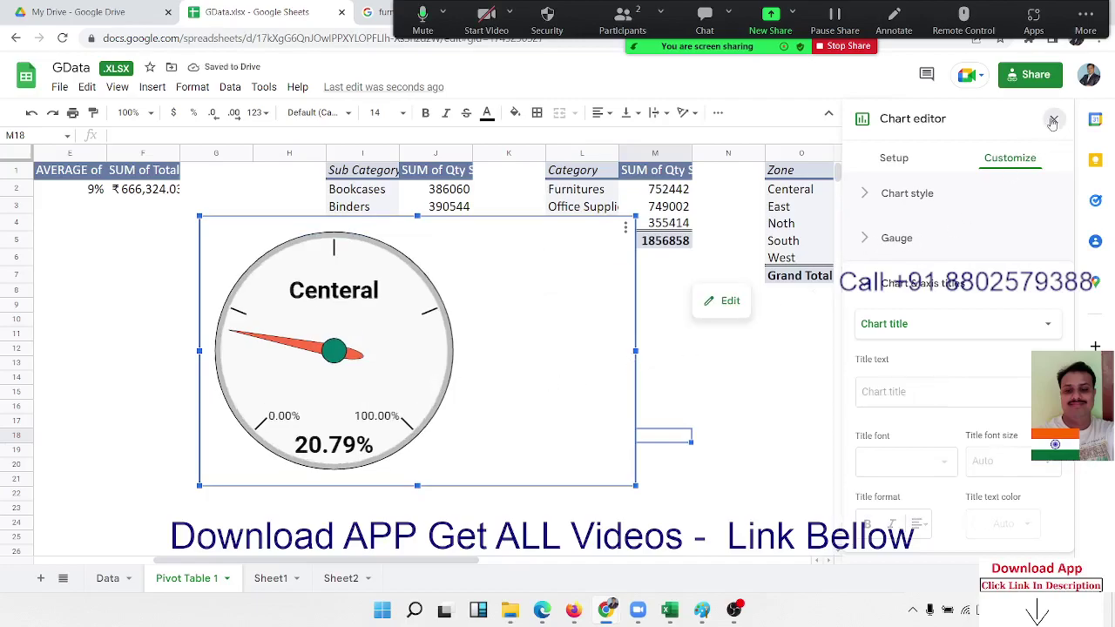
click(1053, 119)
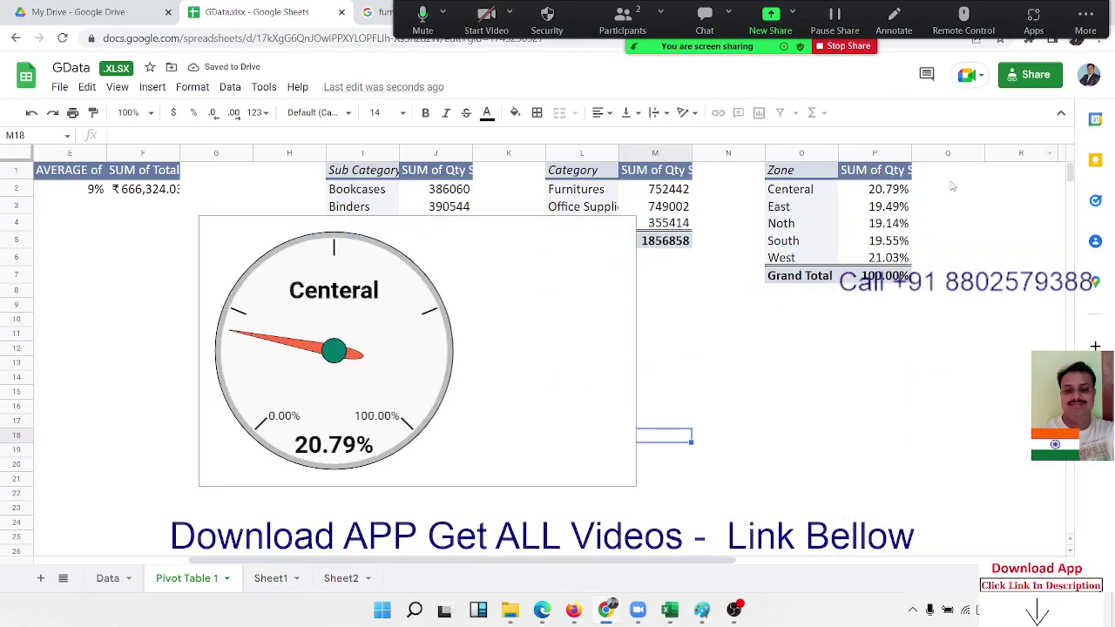
click(827, 205)
- Copy the Centeral gauge and paste it at Sheet1 cell D16 below the category cards
click(857, 196)
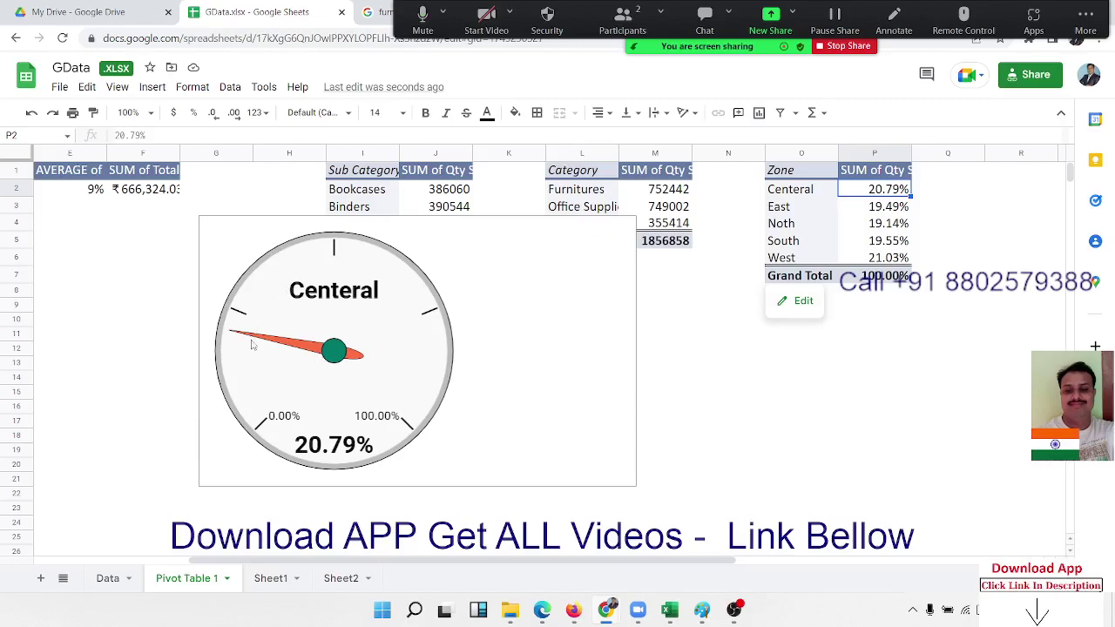
click(541, 425)
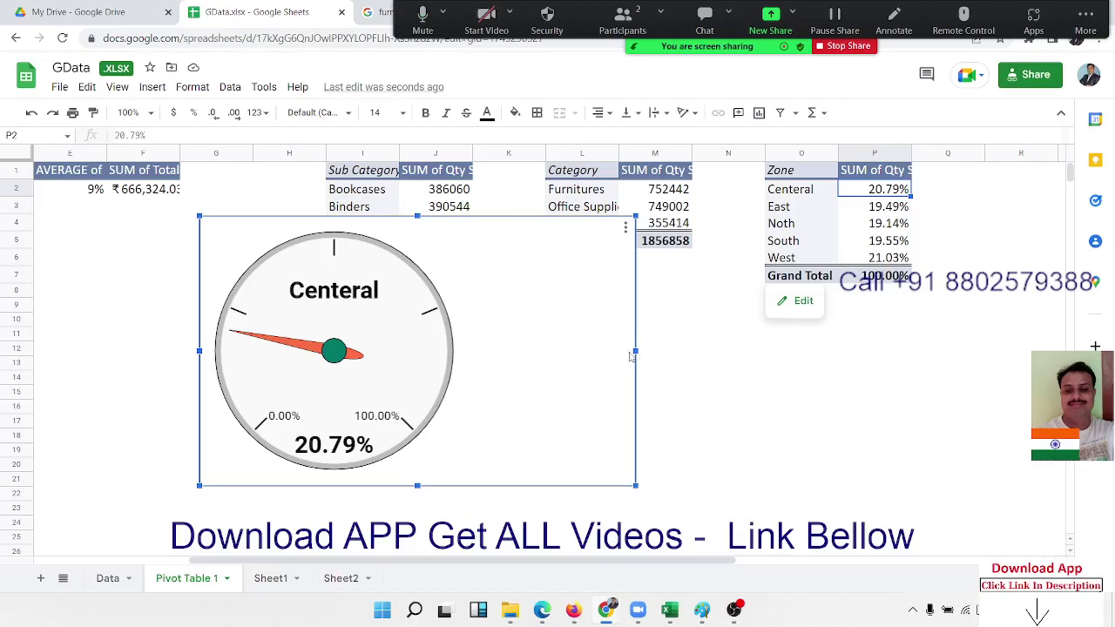
click(266, 578)
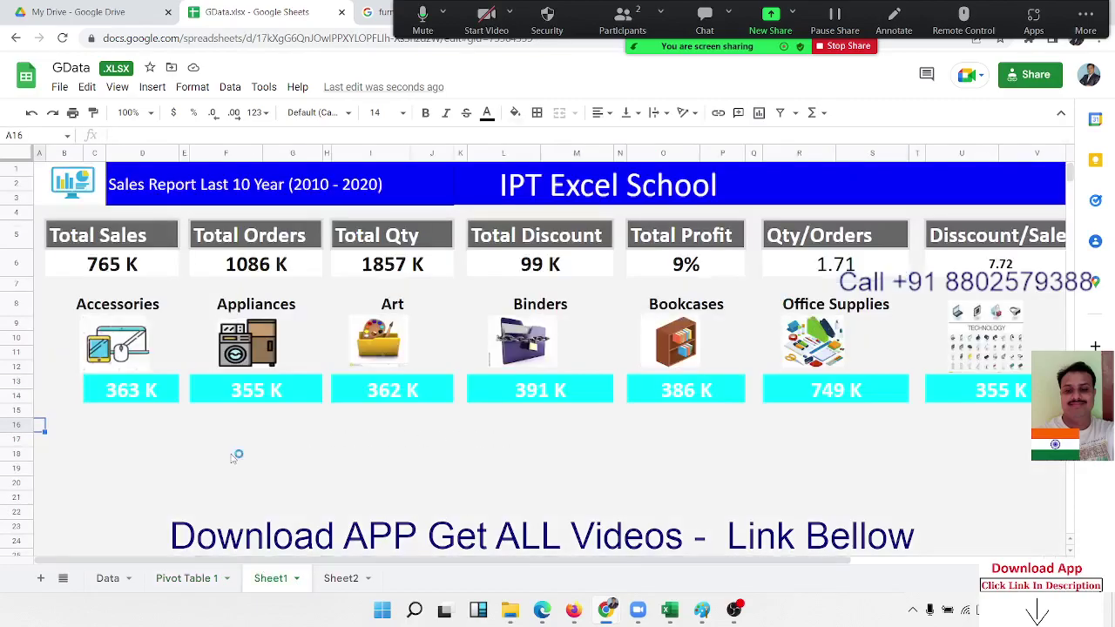
click(220, 577)
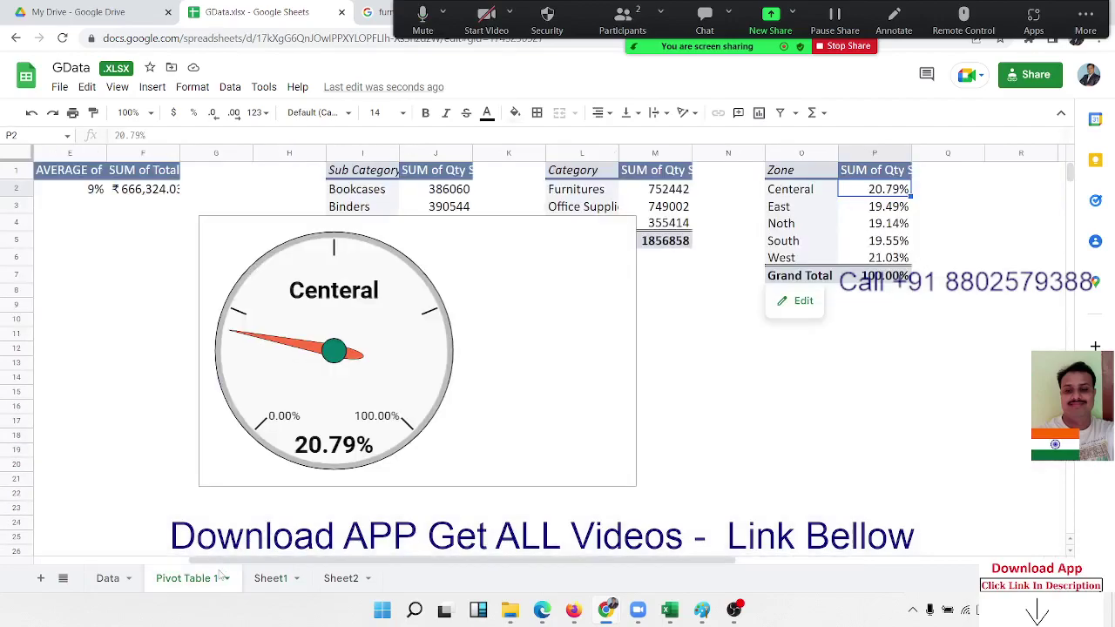
click(464, 487)
key(Escape)
click(277, 577)
click(155, 430)
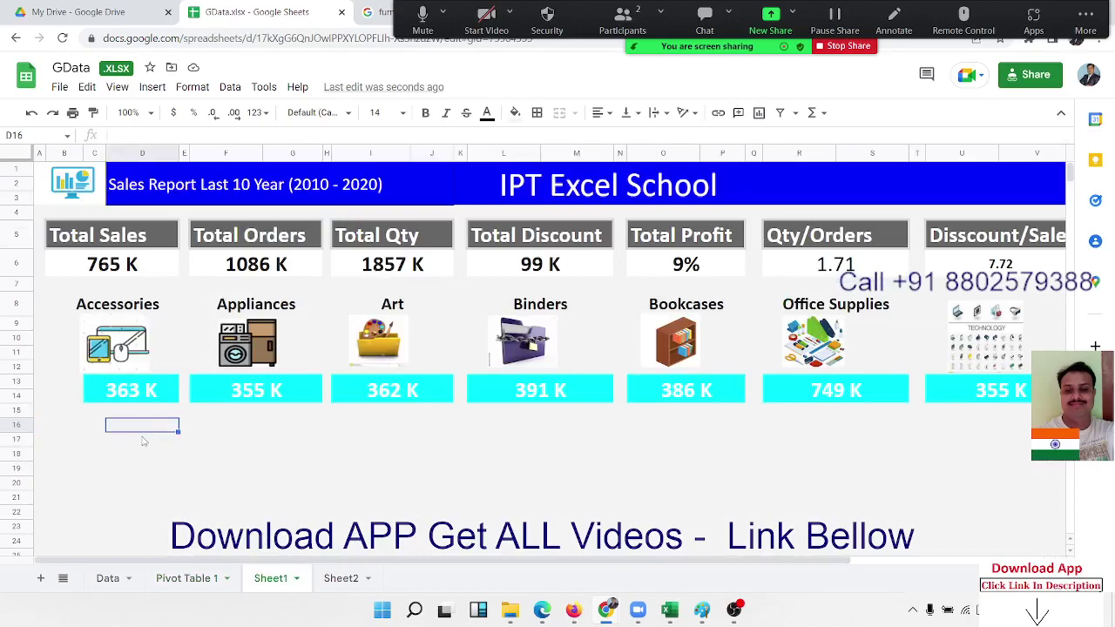
key(ctrl+v)
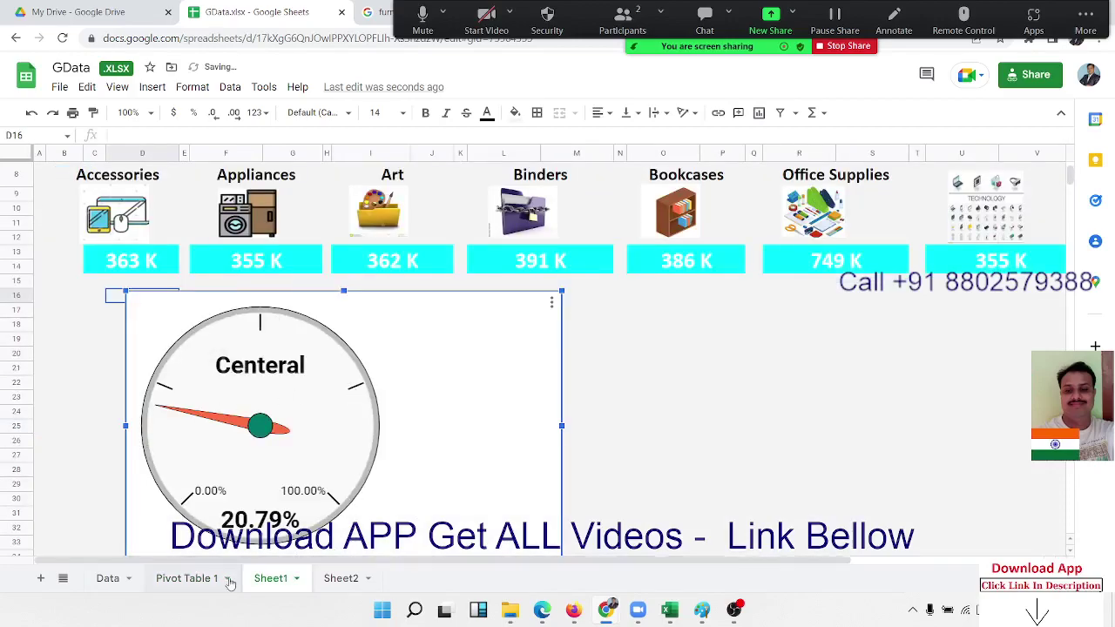
click(188, 578)
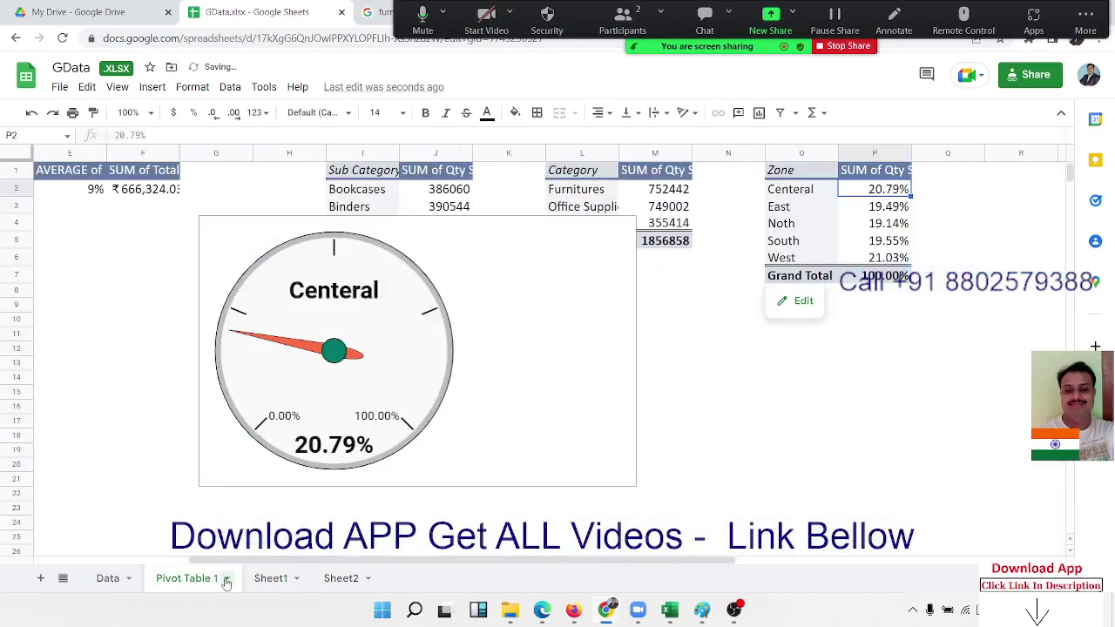
- Delete the original gauge chart from the Pivot Table 1 sheet
click(552, 412)
key(Delete)
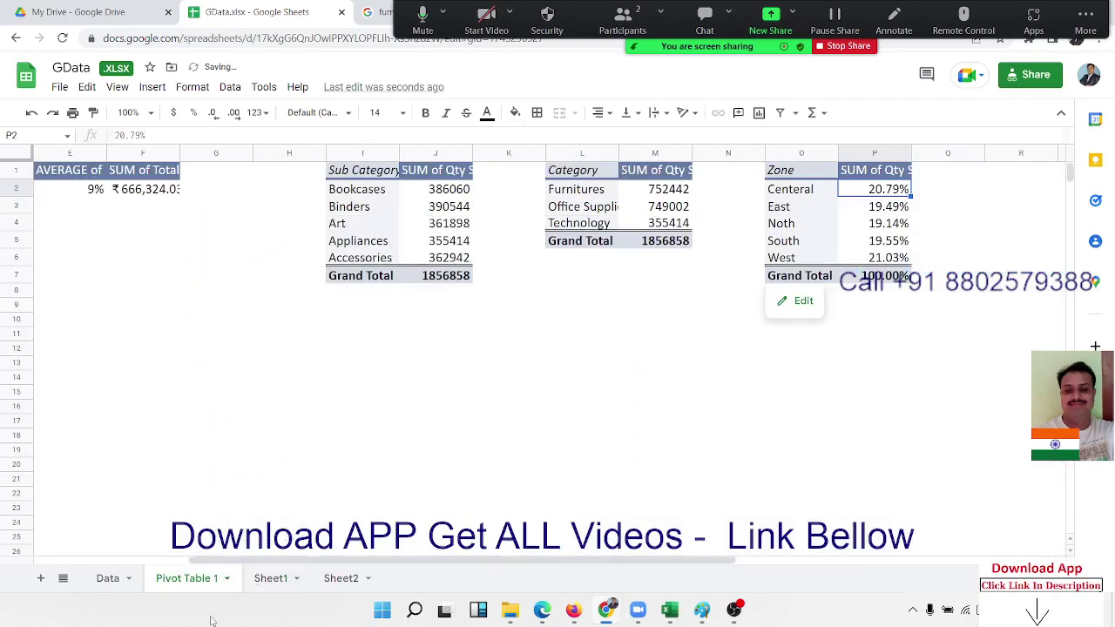
click(270, 577)
scroll(531, 364, down, 2)
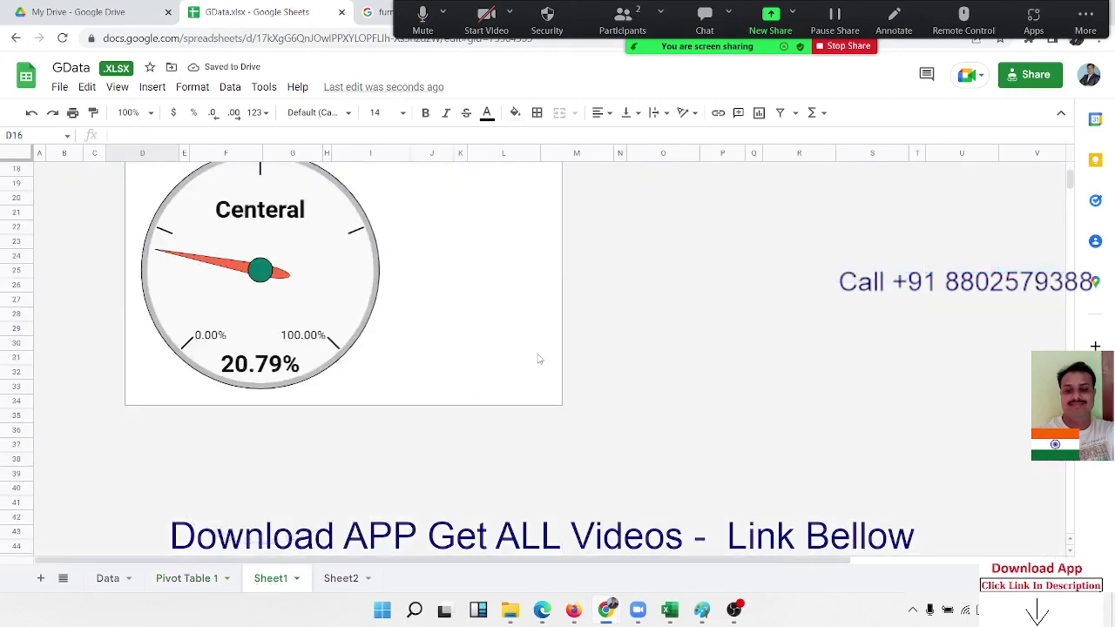
- Shrink the dashboard gauge to fit beneath the Accessories and Appliances cards
click(526, 368)
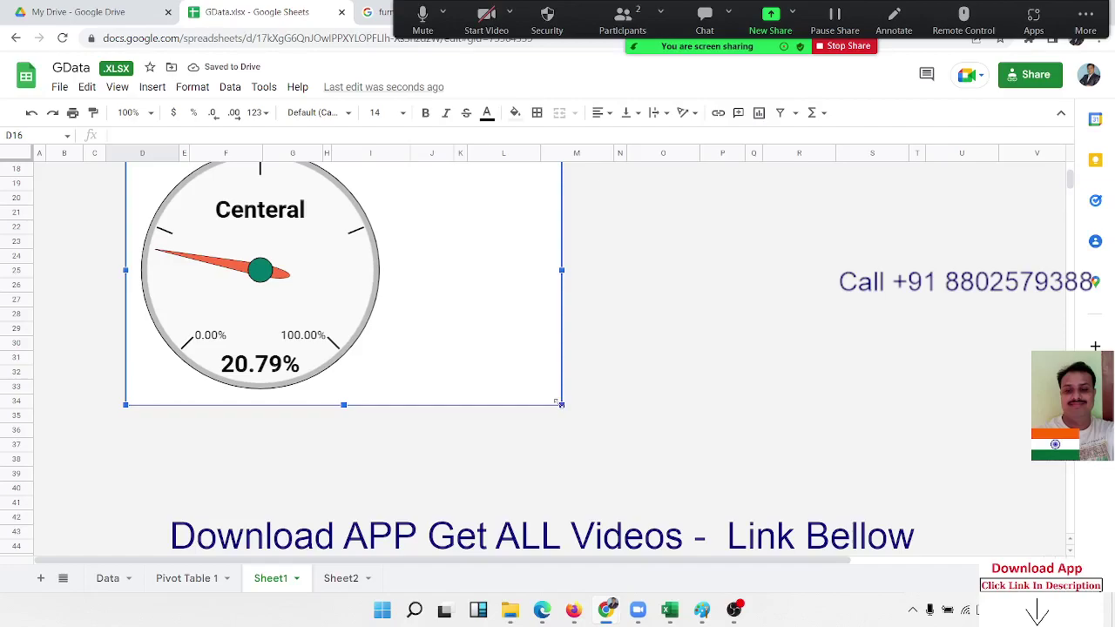
drag(558, 402, 435, 327)
scroll(360, 332, up, 5)
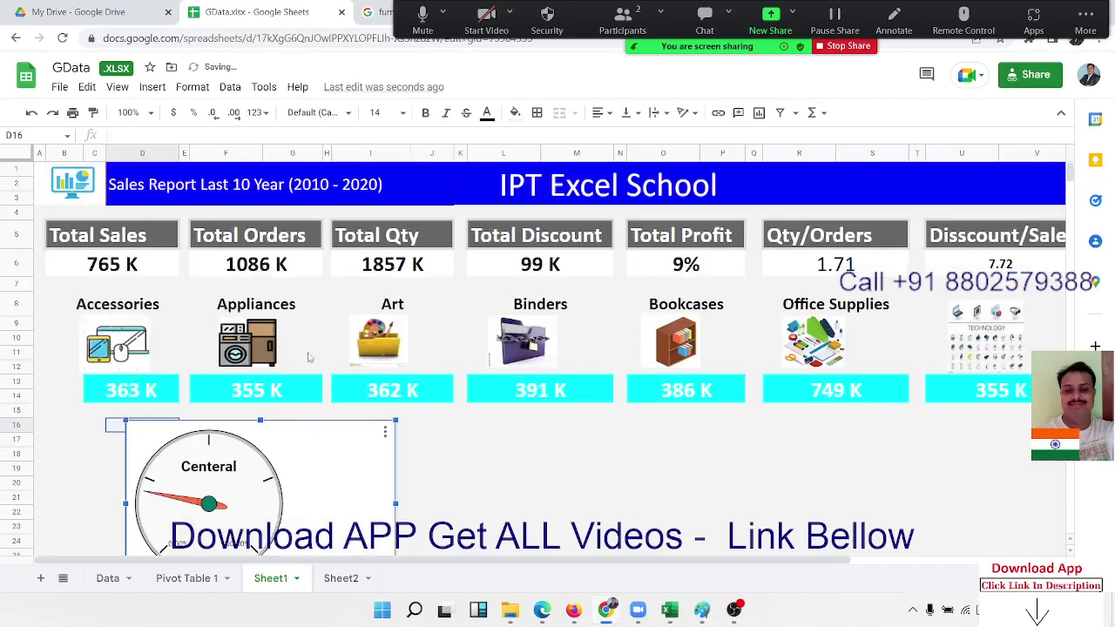
drag(315, 481, 273, 475)
scroll(316, 460, down, 3)
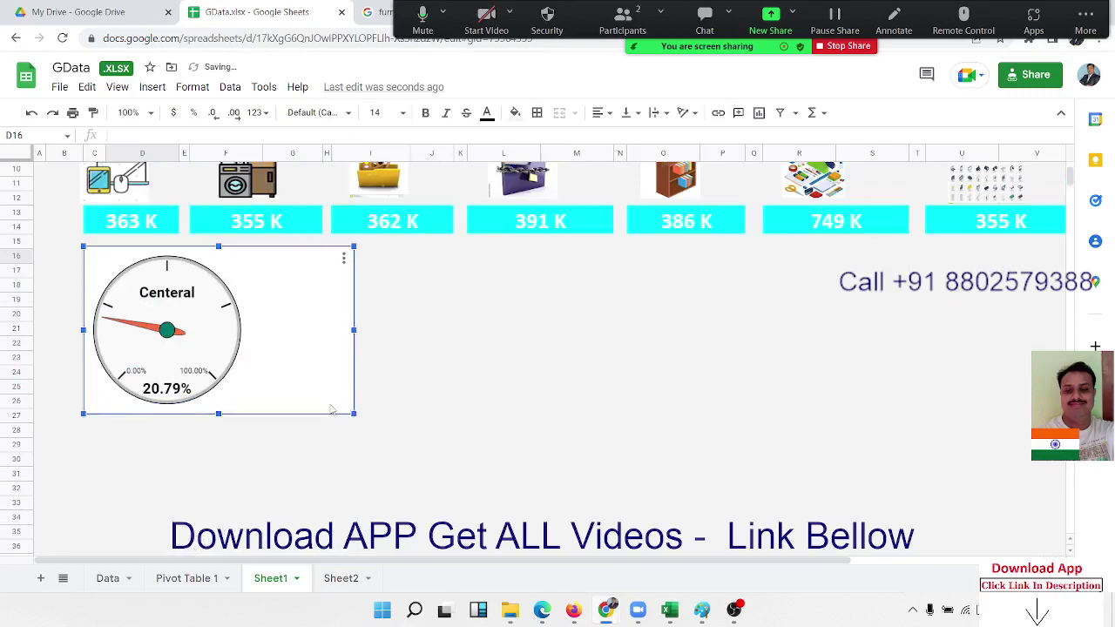
drag(352, 412, 303, 381)
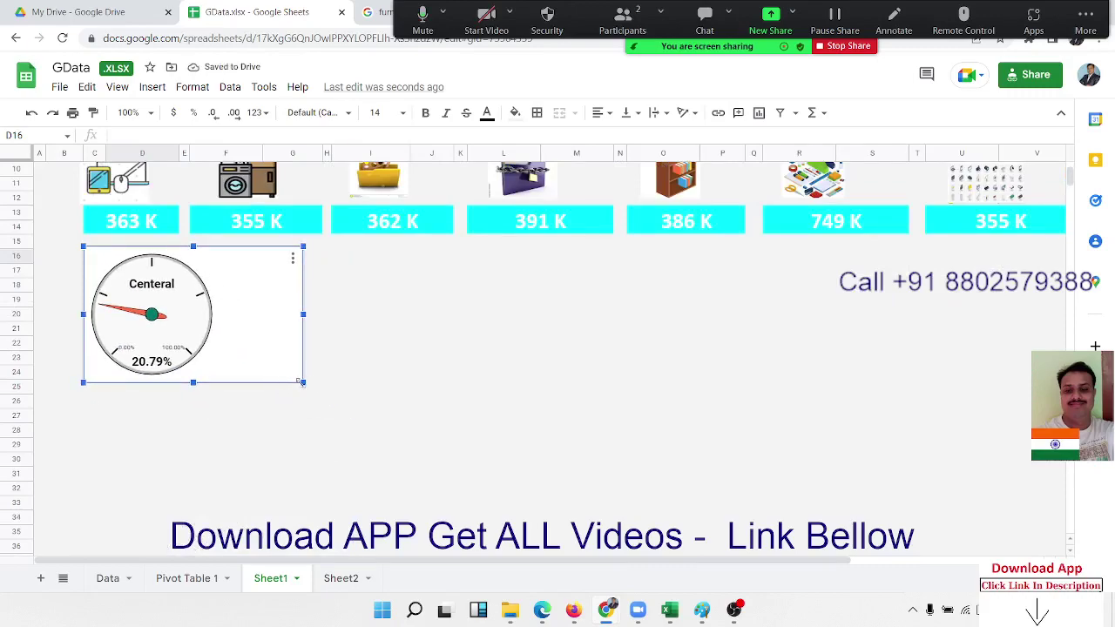
- Nudge the dashboard gauge left, then select O2:P6 (Centeral to West) on Pivot Table 1
drag(276, 360, 270, 350)
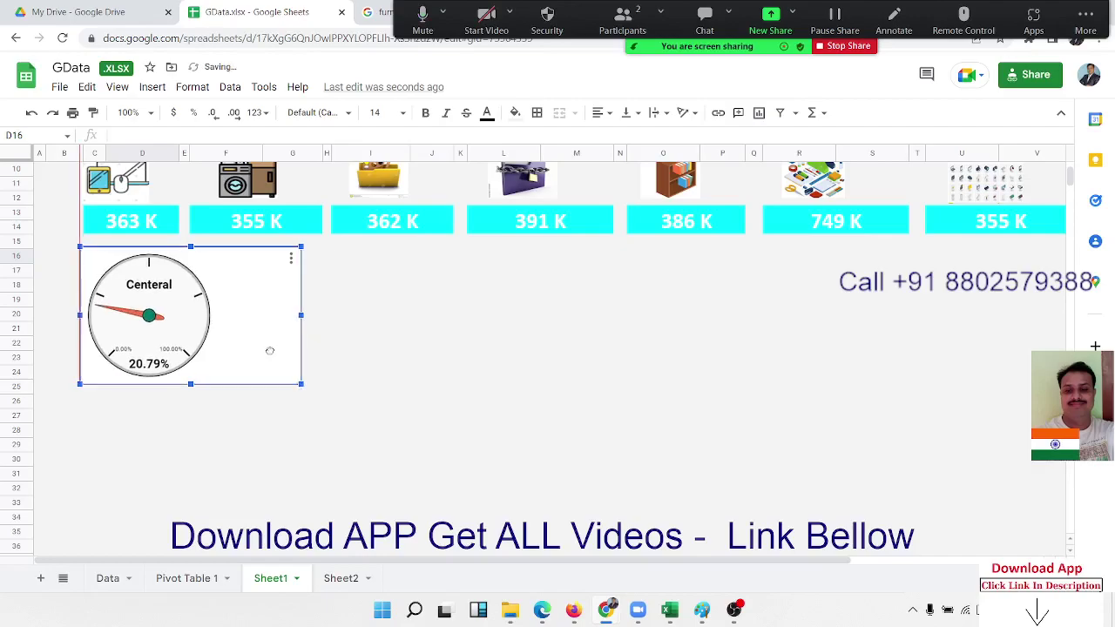
click(432, 376)
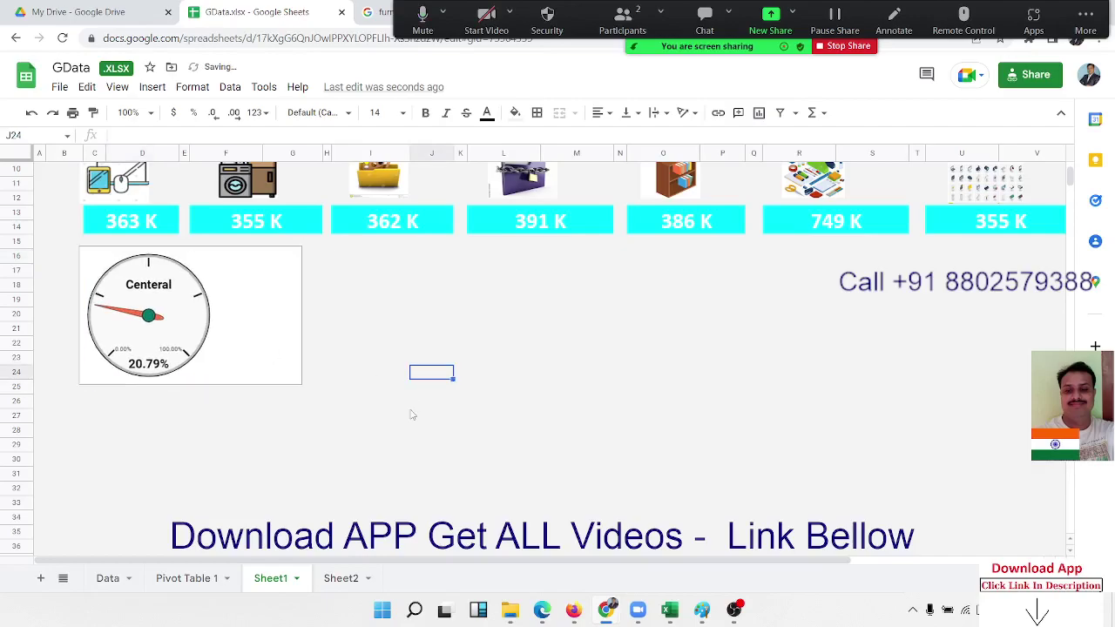
click(187, 578)
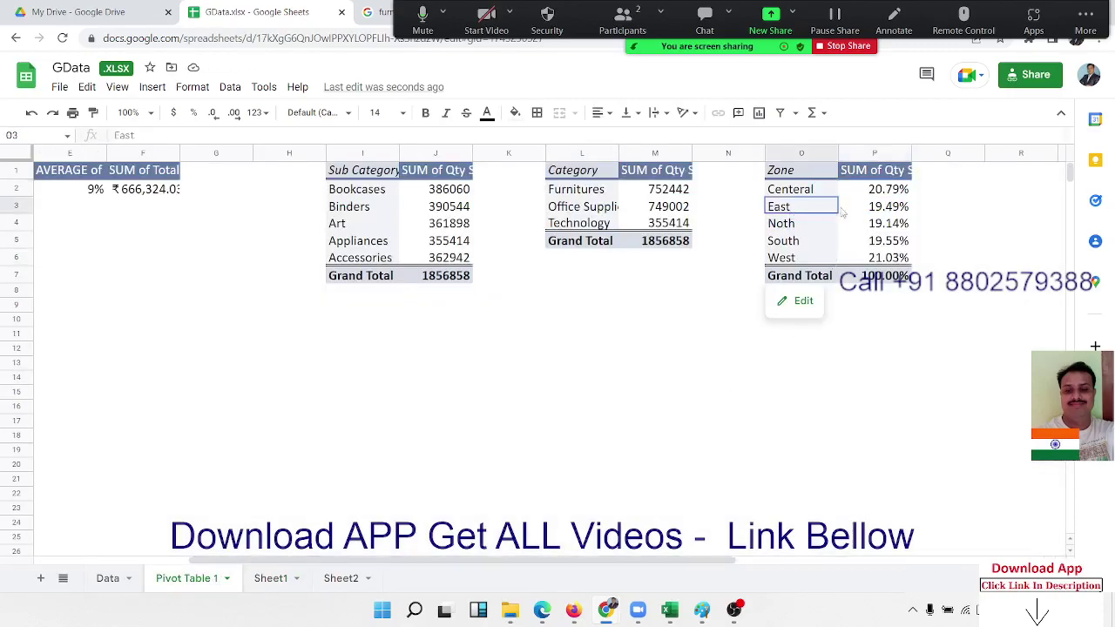
drag(789, 209, 857, 210)
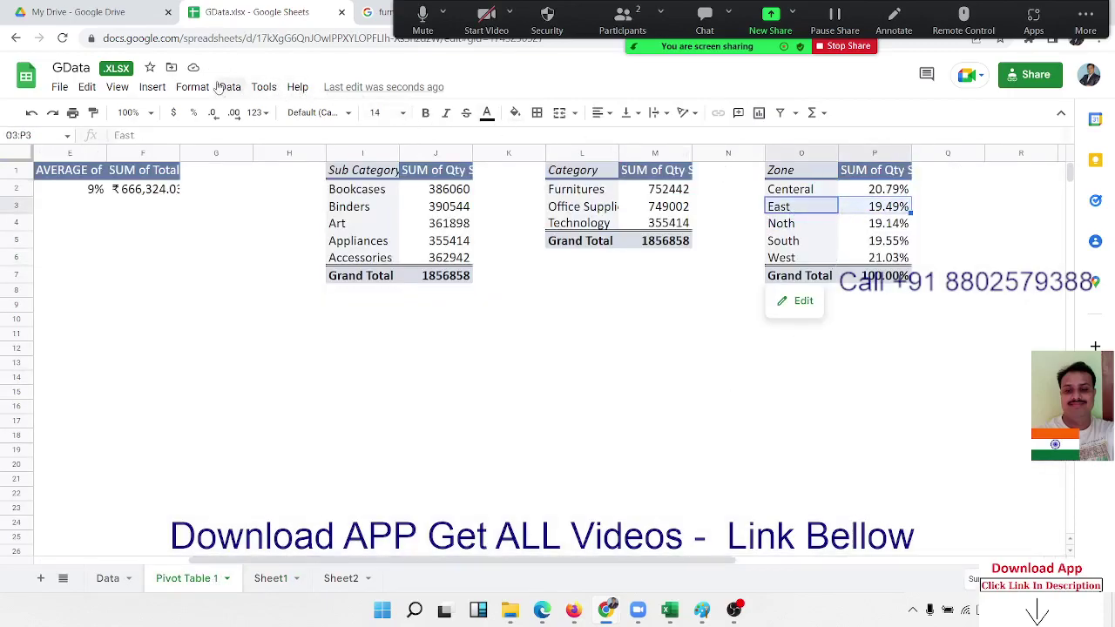
click(261, 88)
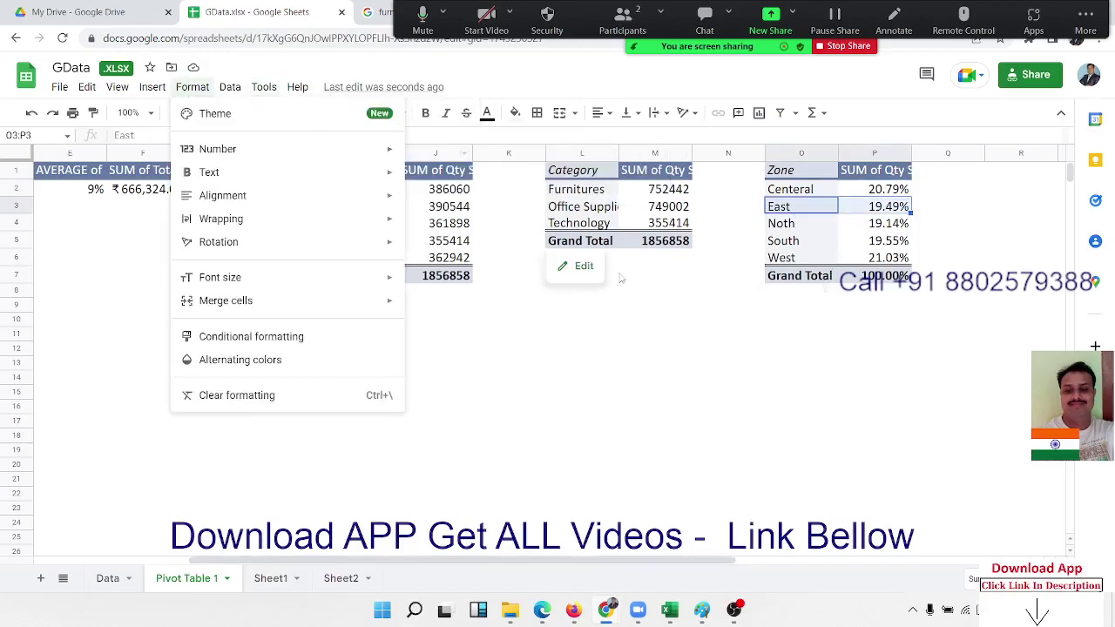
click(655, 290)
click(797, 191)
drag(797, 190, 879, 258)
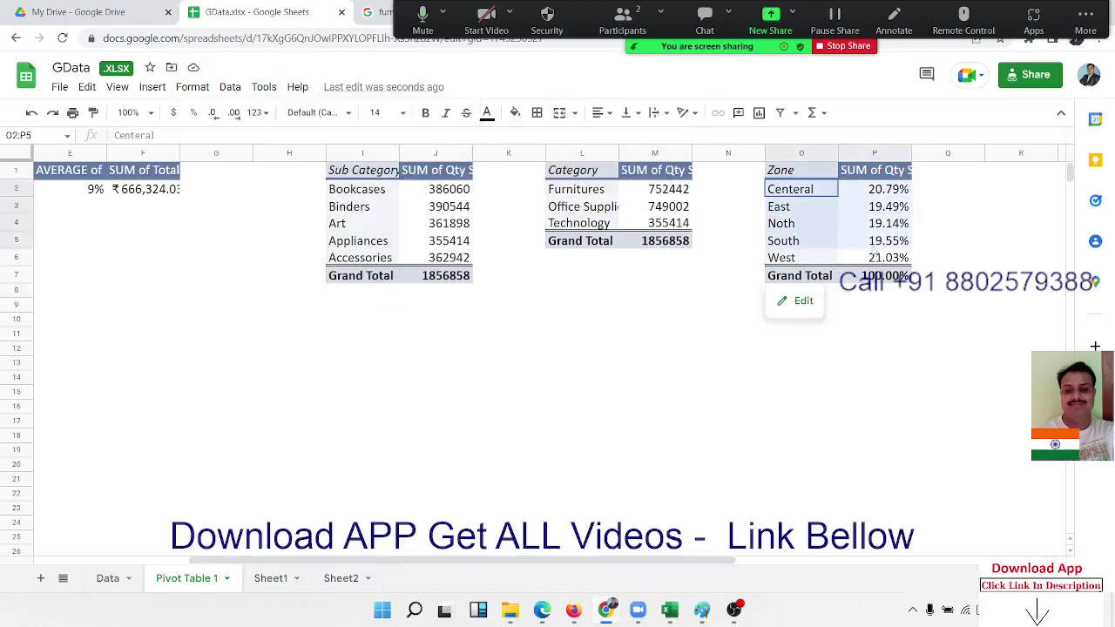
- Insert a chart from the selected Zone data and change it from pie to Gauge chart
click(152, 87)
mouse_move(244, 150)
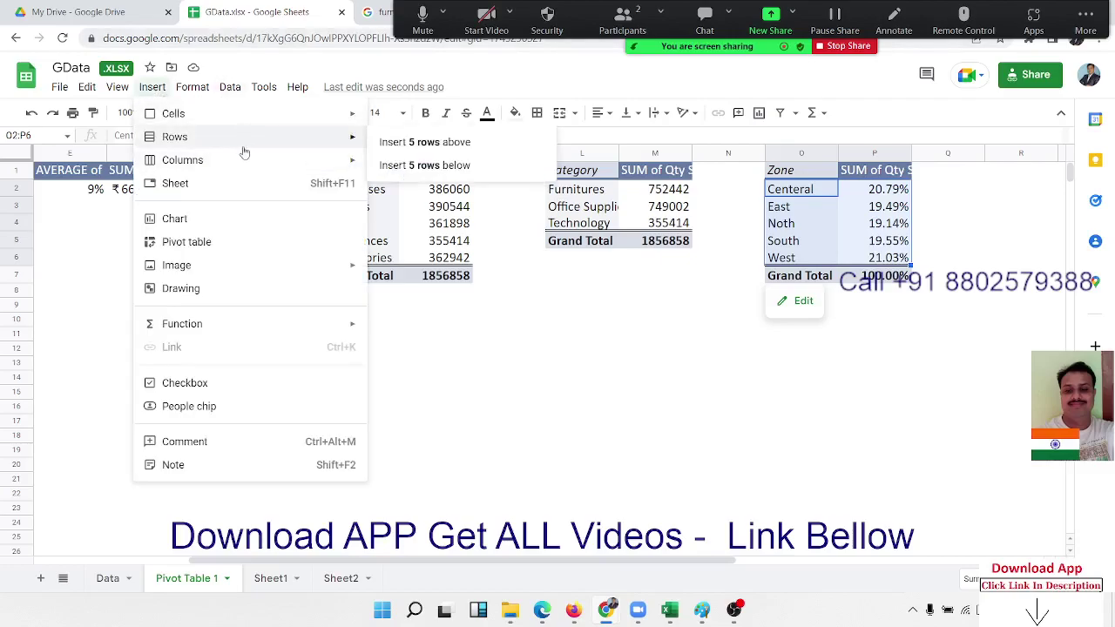
click(221, 239)
key(Escape)
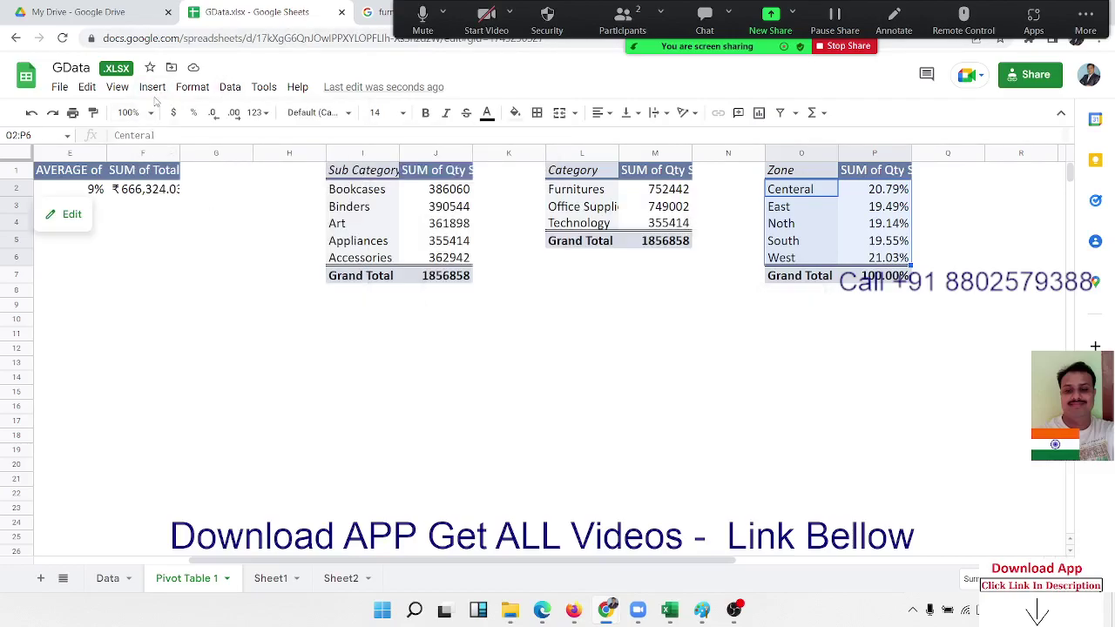
click(152, 87)
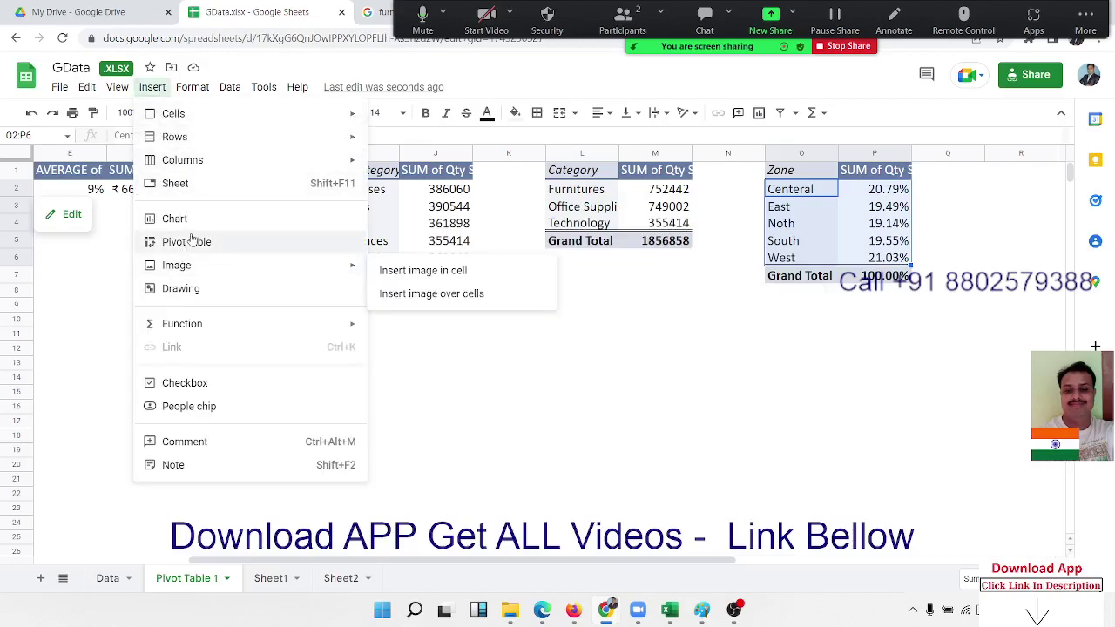
key(Escape)
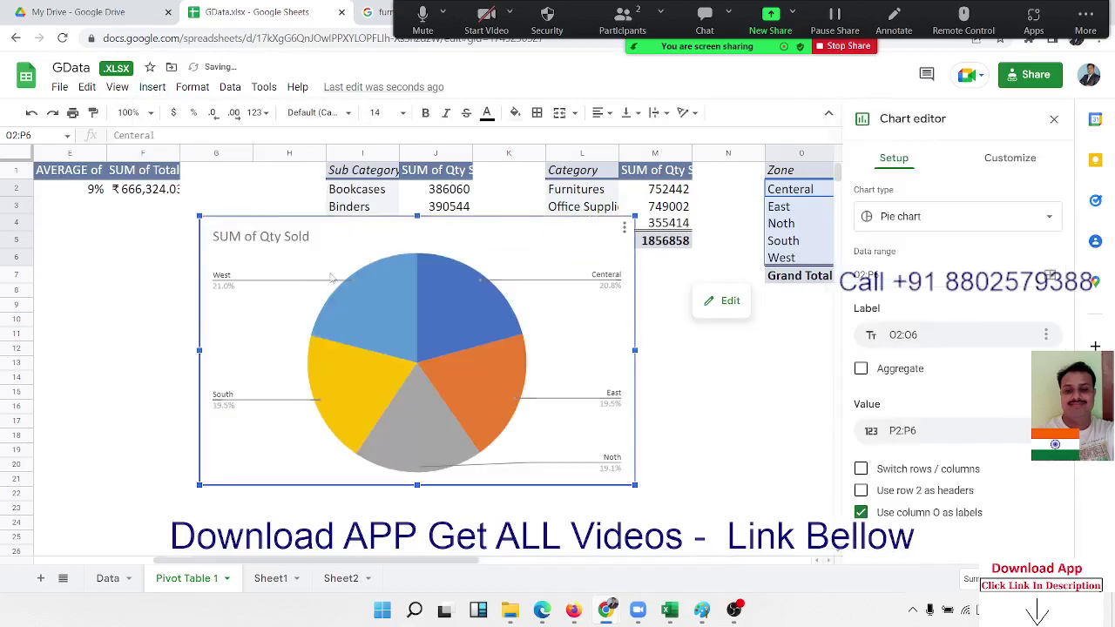
click(965, 222)
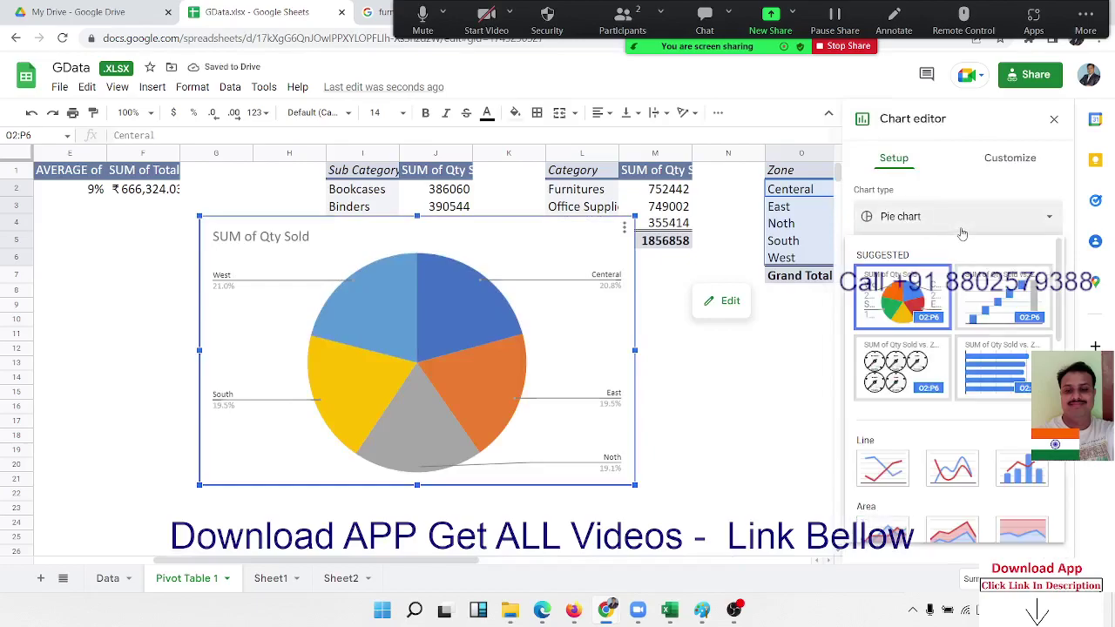
scroll(879, 418, down, 10)
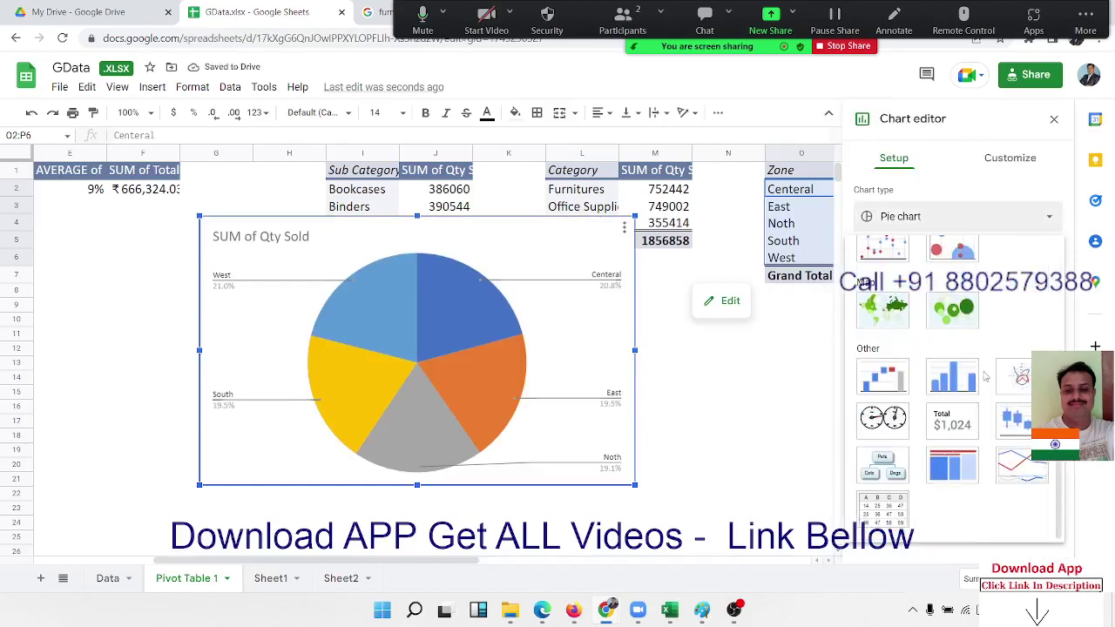
click(882, 420)
click(746, 410)
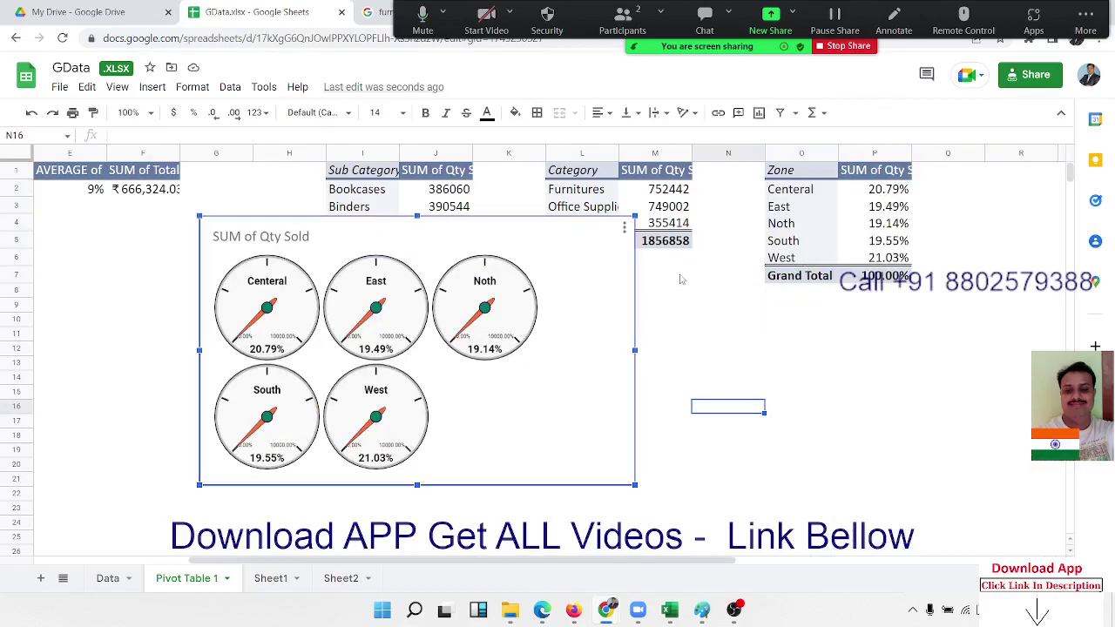
- Set the Gauge range Max to 1 and widen the chart into one row of five dials
click(624, 228)
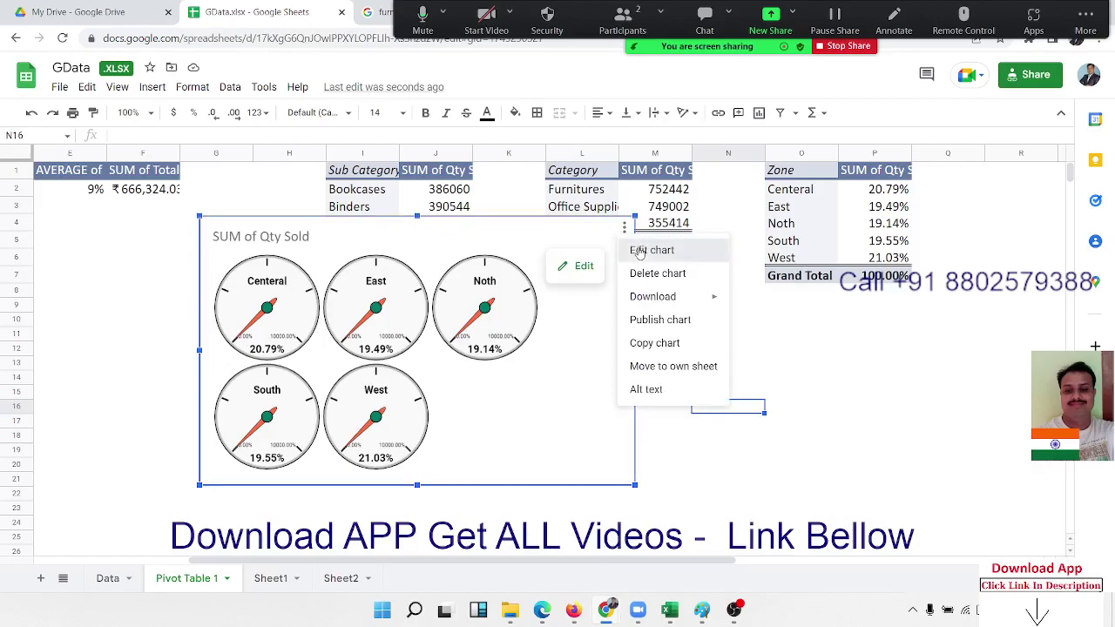
click(634, 250)
click(1003, 160)
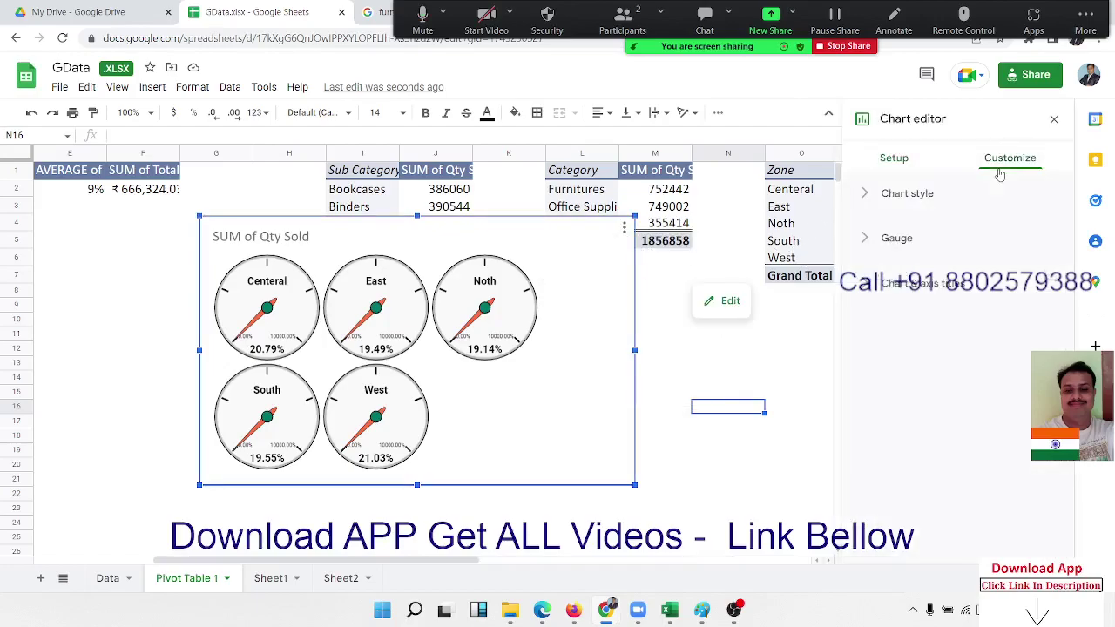
click(919, 245)
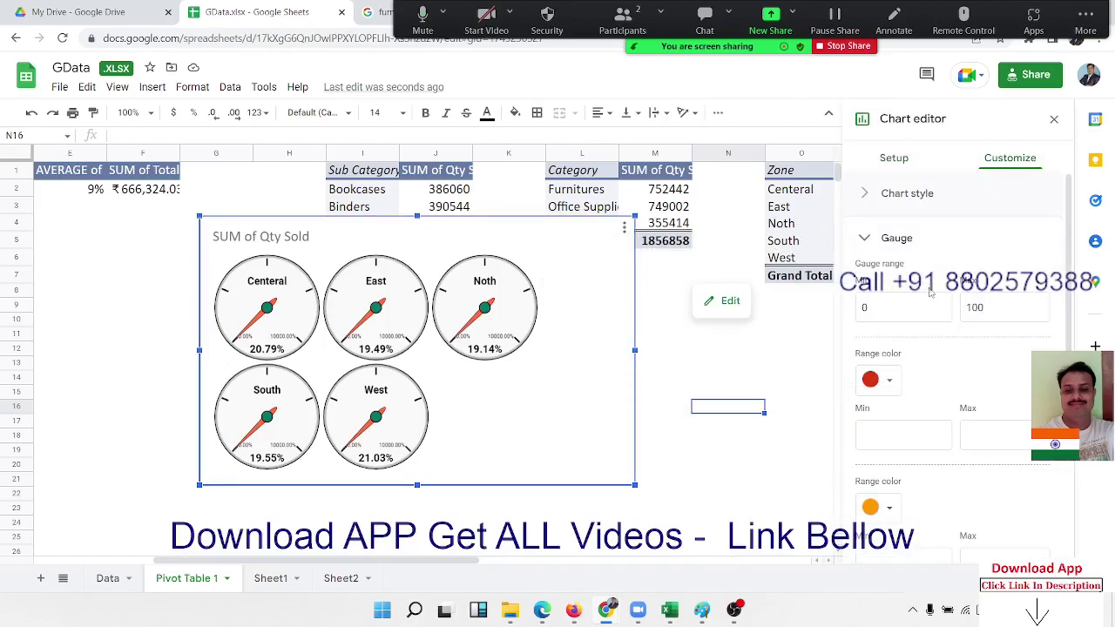
click(903, 307)
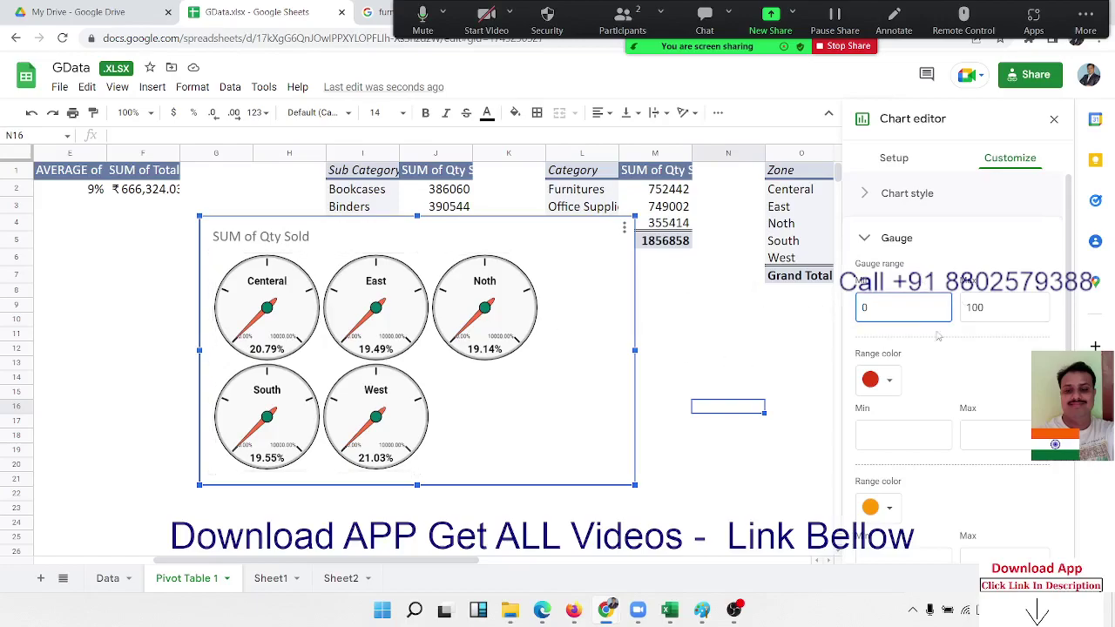
click(983, 309)
text(1)
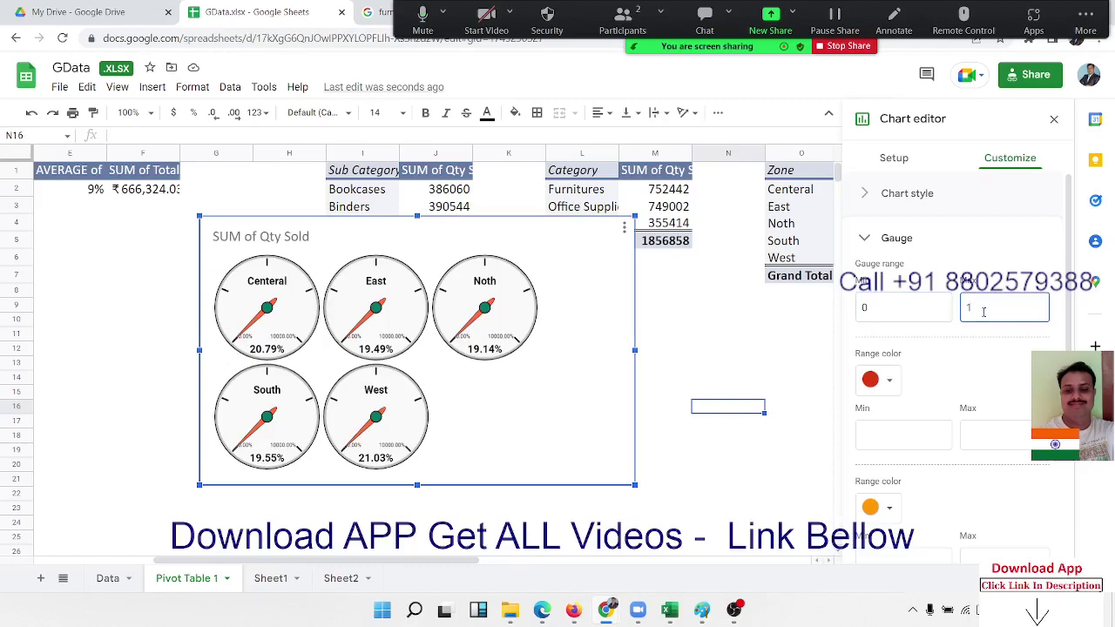
click(977, 355)
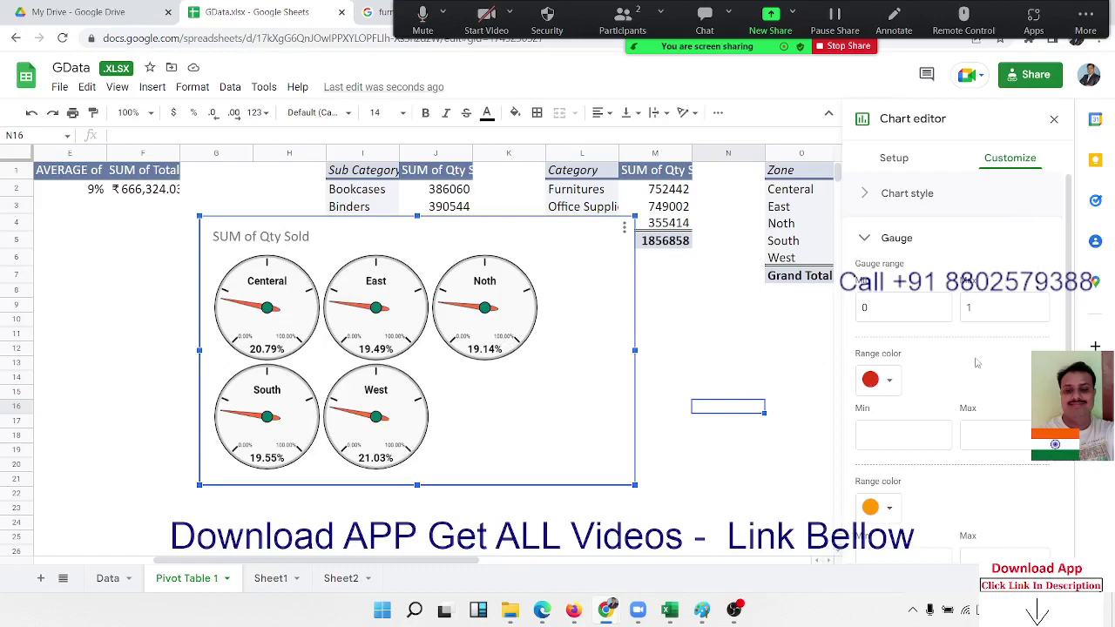
click(866, 238)
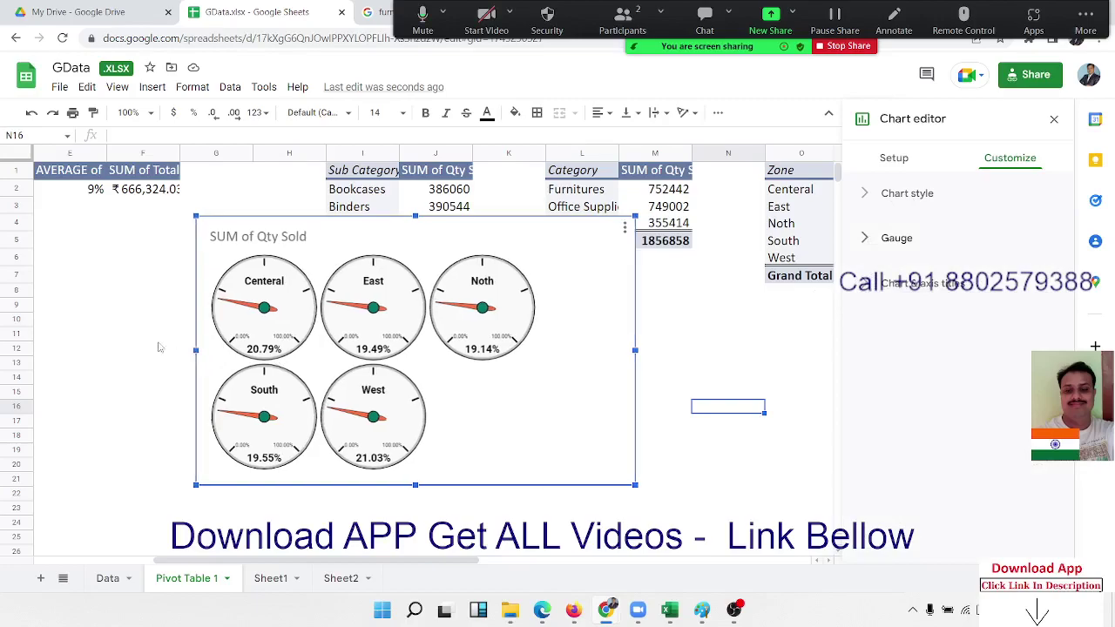
drag(199, 351, 34, 350)
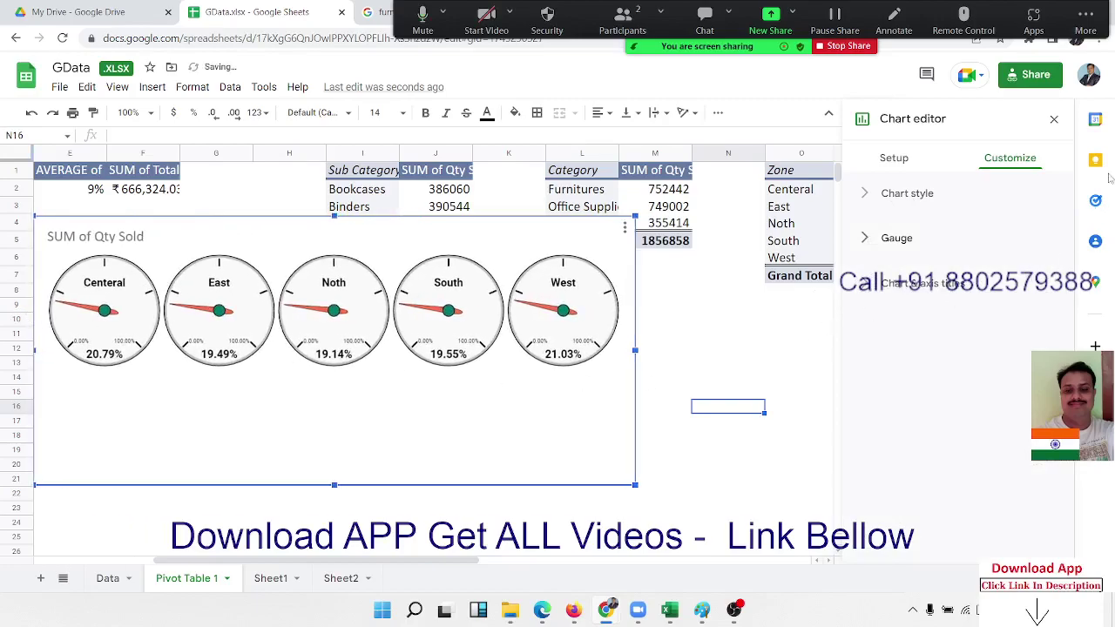
- Delete the old single Centeral gauge from the Sheet1 dashboard
click(1054, 119)
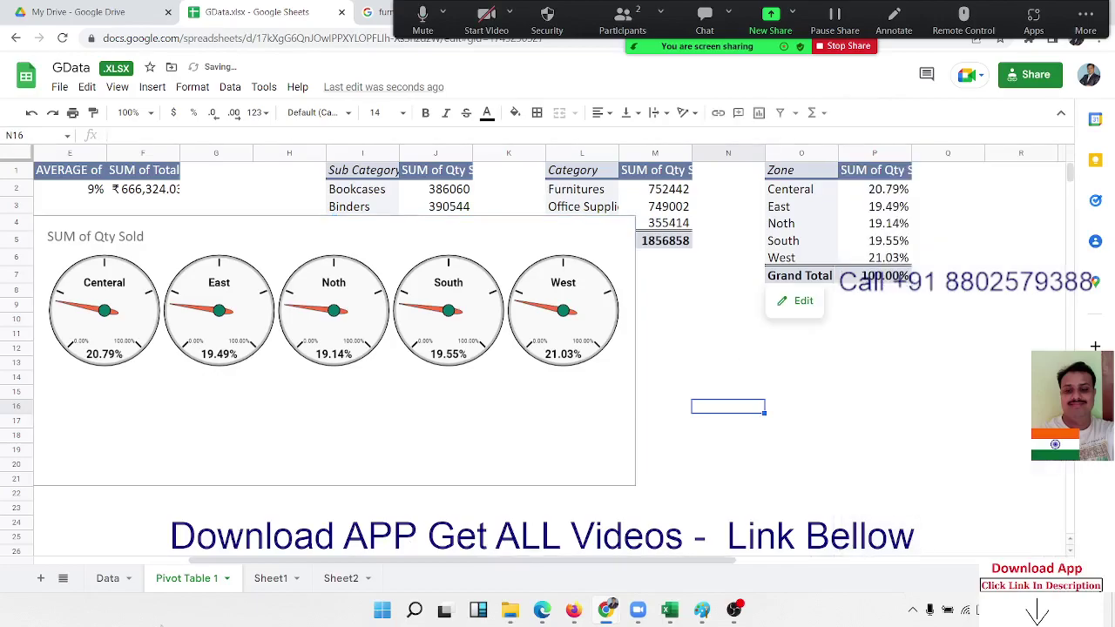
click(269, 578)
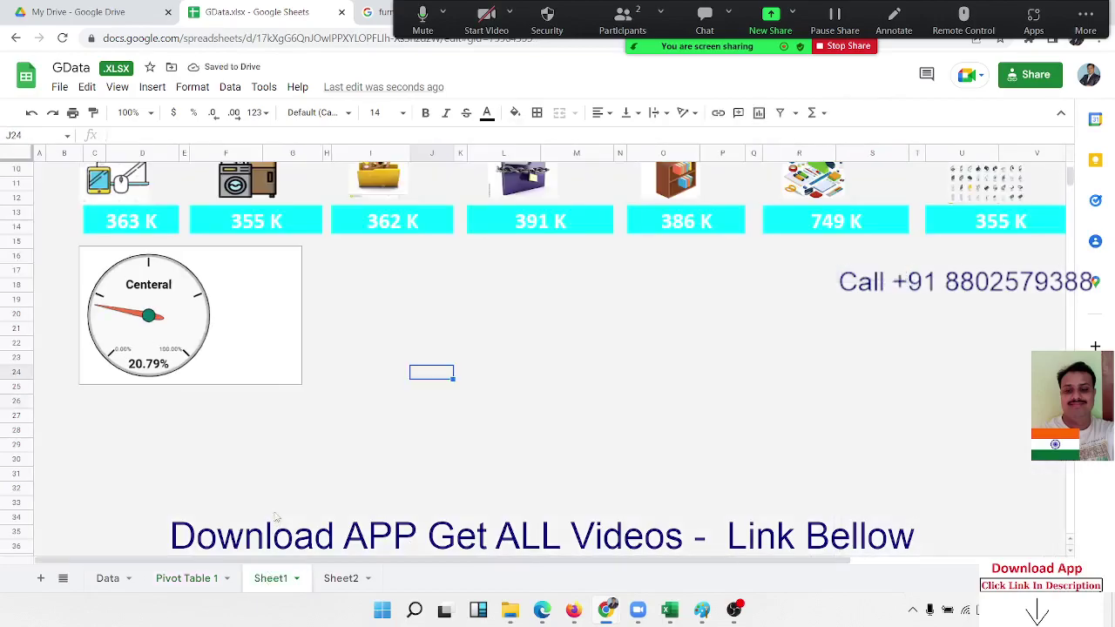
click(266, 372)
key(Delete)
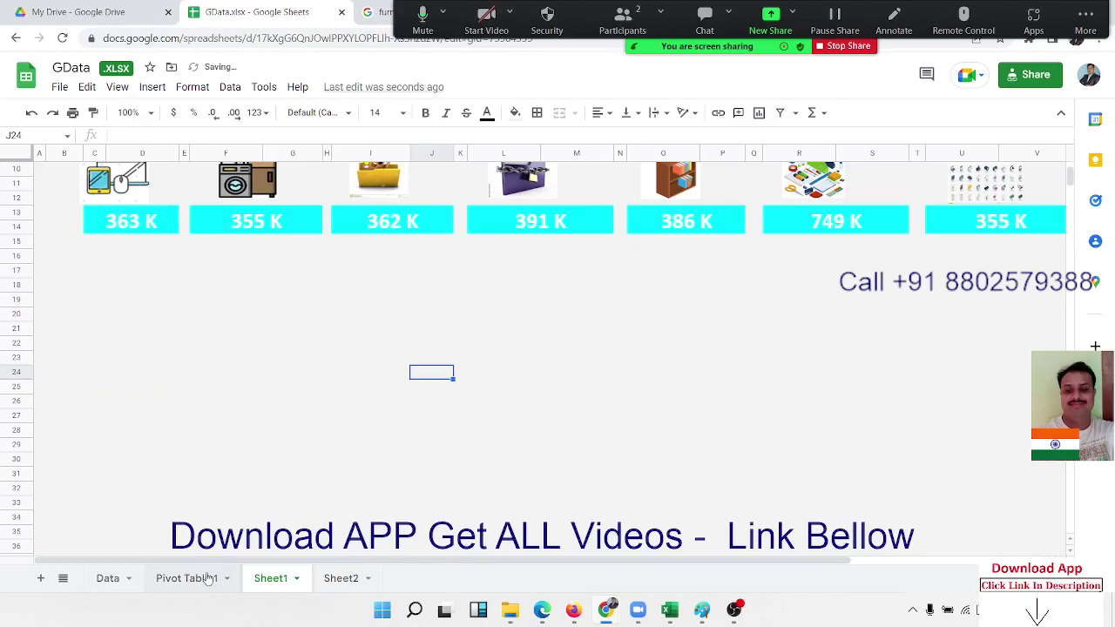
- Copy the five-zone gauge chart and paste it at Sheet1 cell C16
click(207, 577)
click(354, 450)
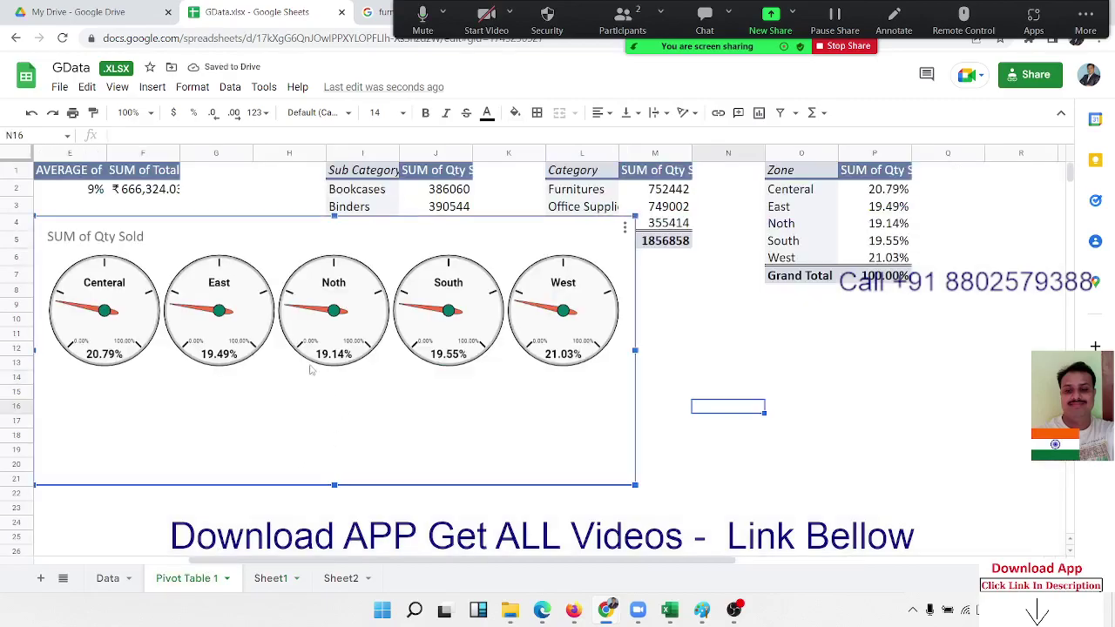
key(Escape)
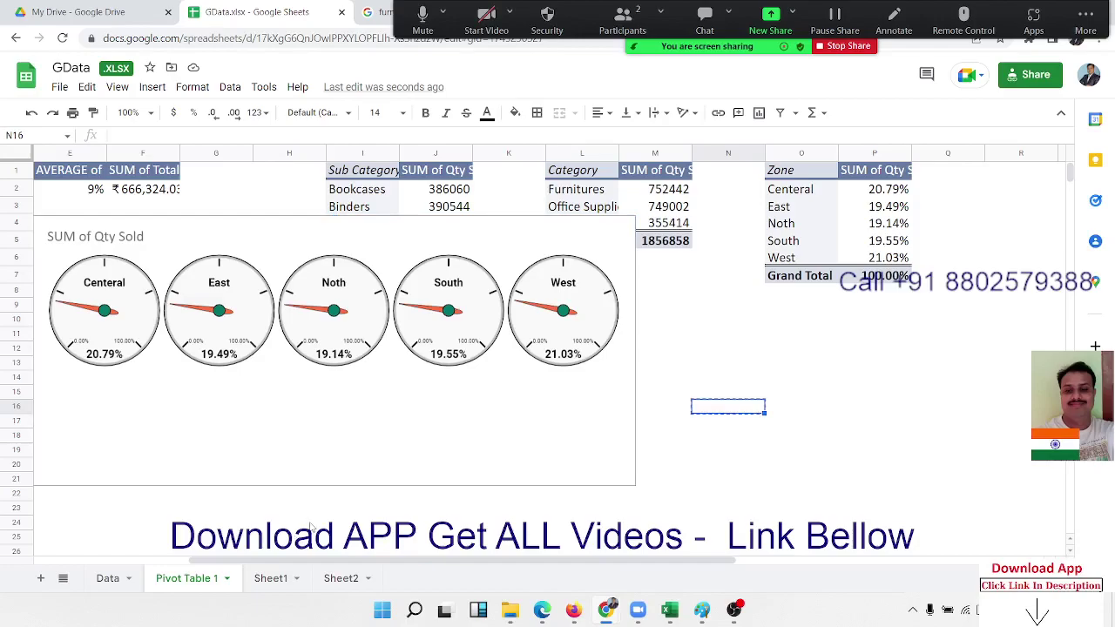
click(334, 450)
right_click(334, 450)
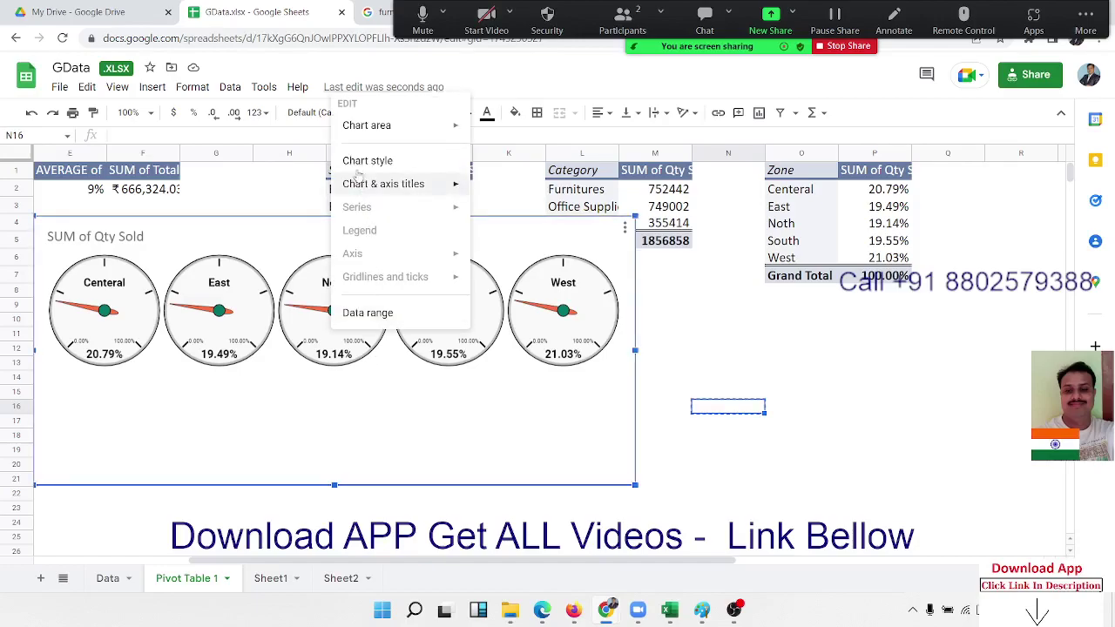
click(87, 87)
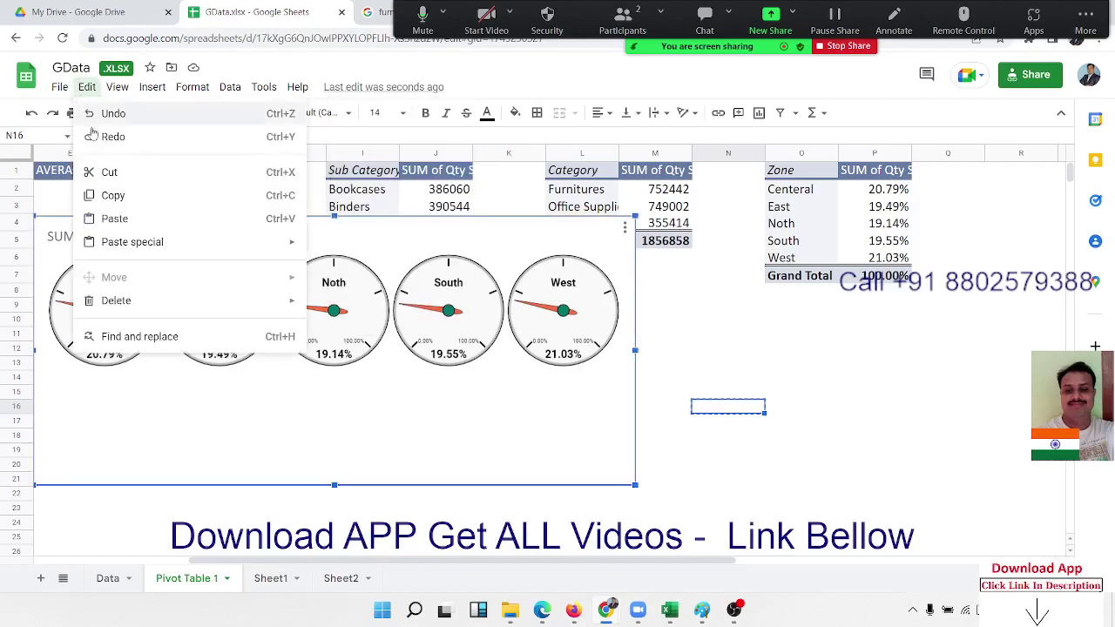
click(109, 177)
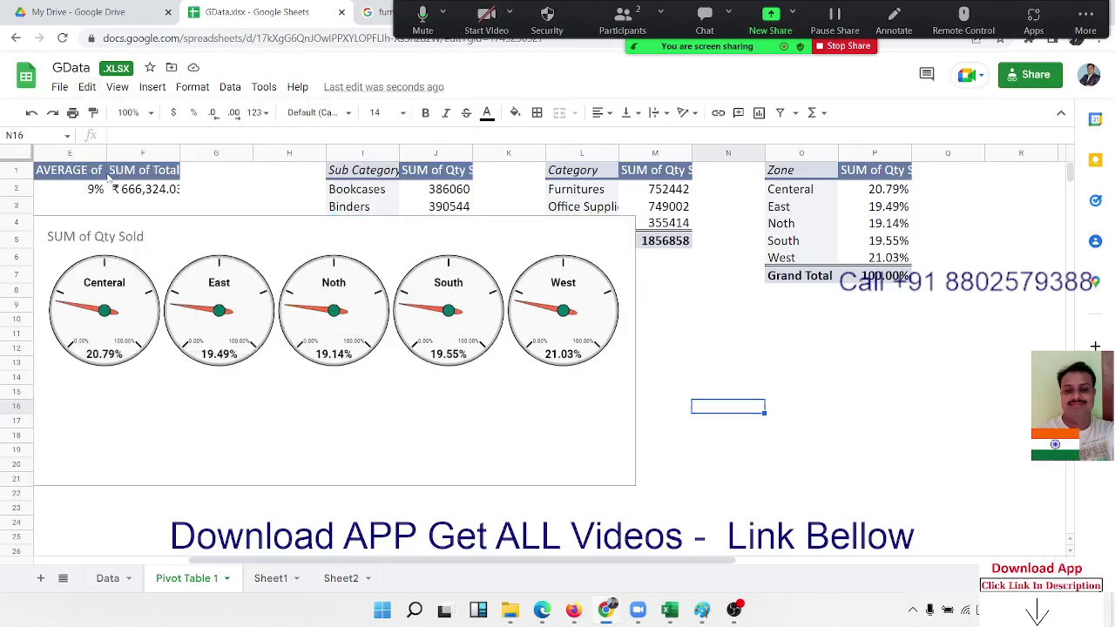
click(275, 579)
click(101, 254)
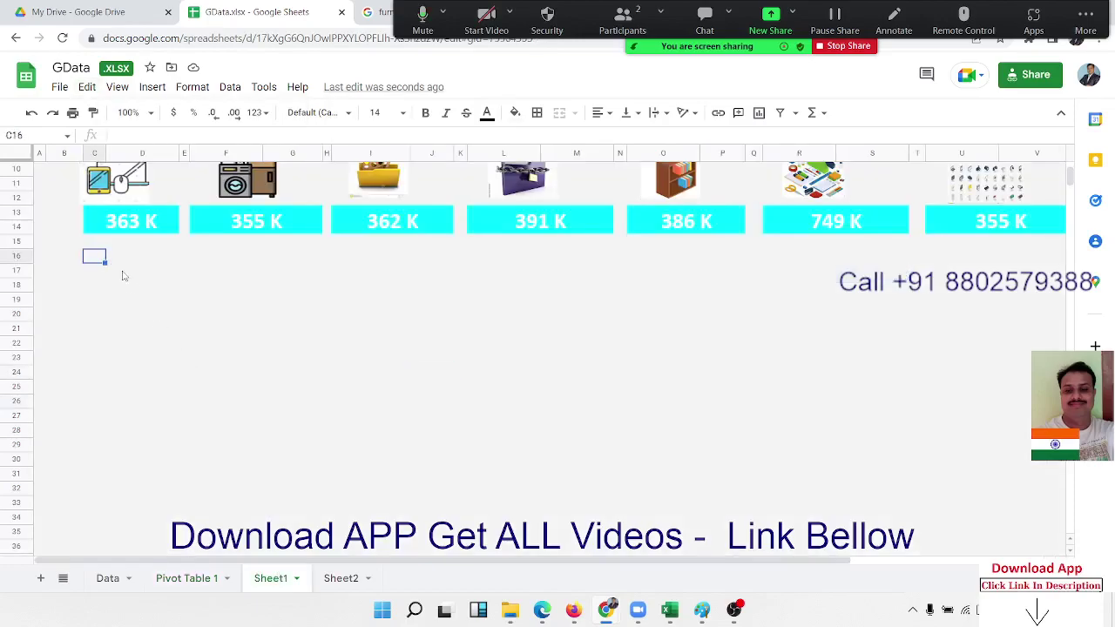
key(ctrl+v)
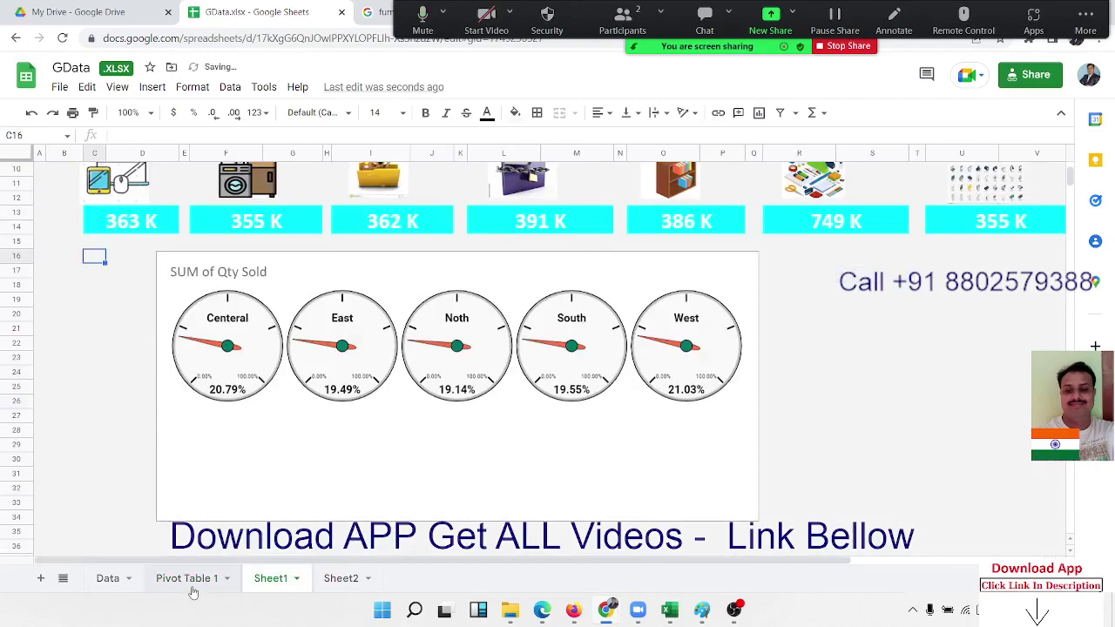
- Delete the original five-zone gauge chart from the Pivot Table 1 sheet
click(190, 586)
click(342, 486)
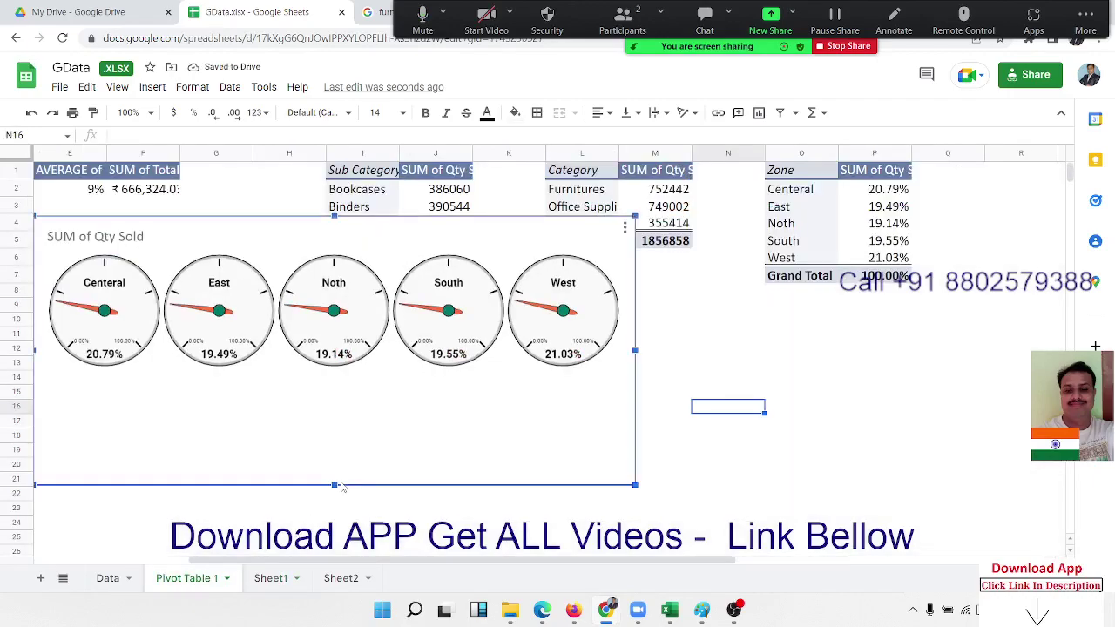
key(Delete)
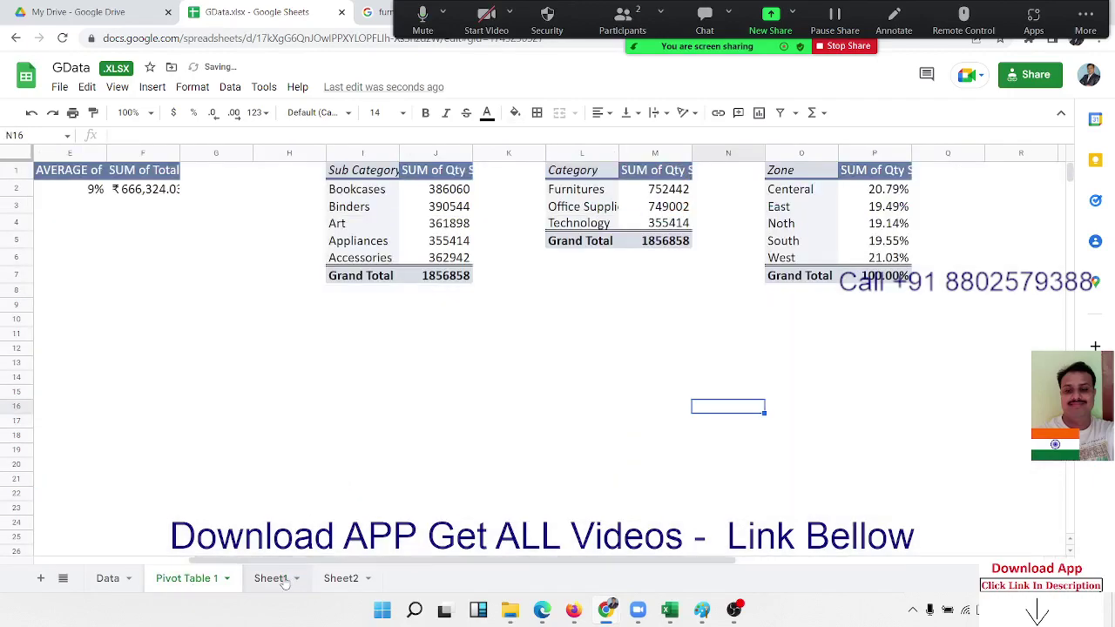
click(283, 582)
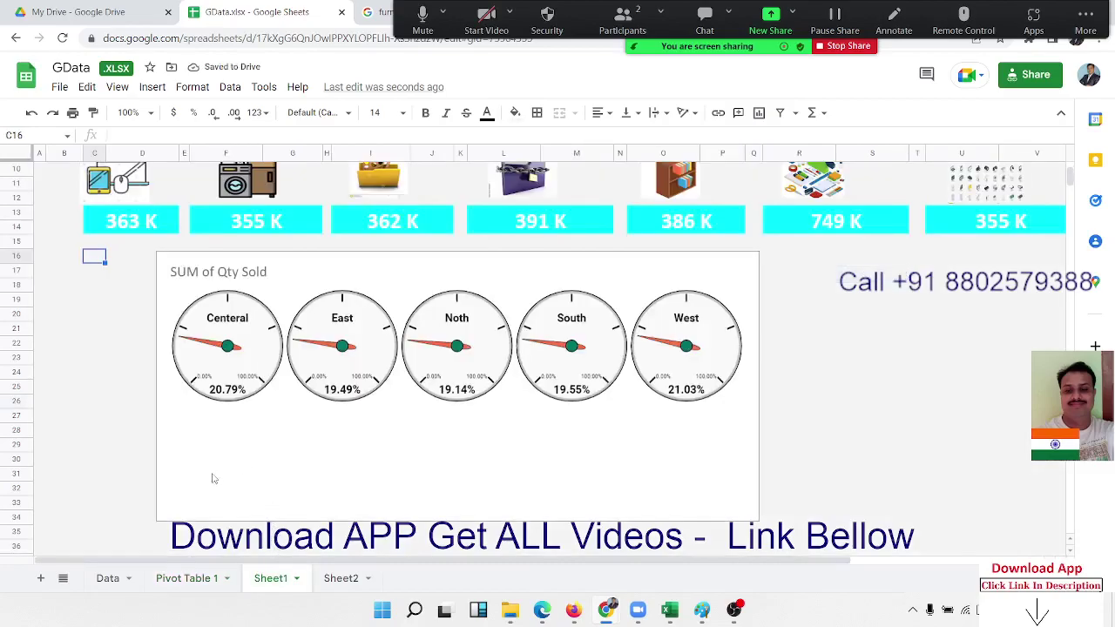
- Move the five-zone gauge chart under the Accessories-to-Binders cards and shrink it
click(195, 472)
drag(158, 432, 96, 423)
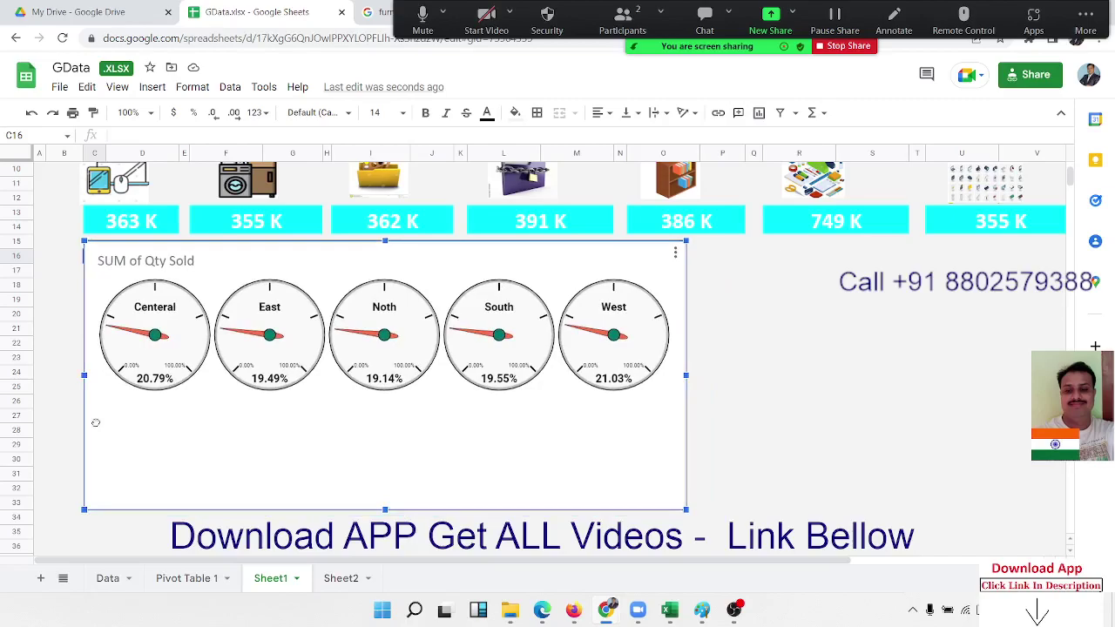
drag(686, 510, 608, 475)
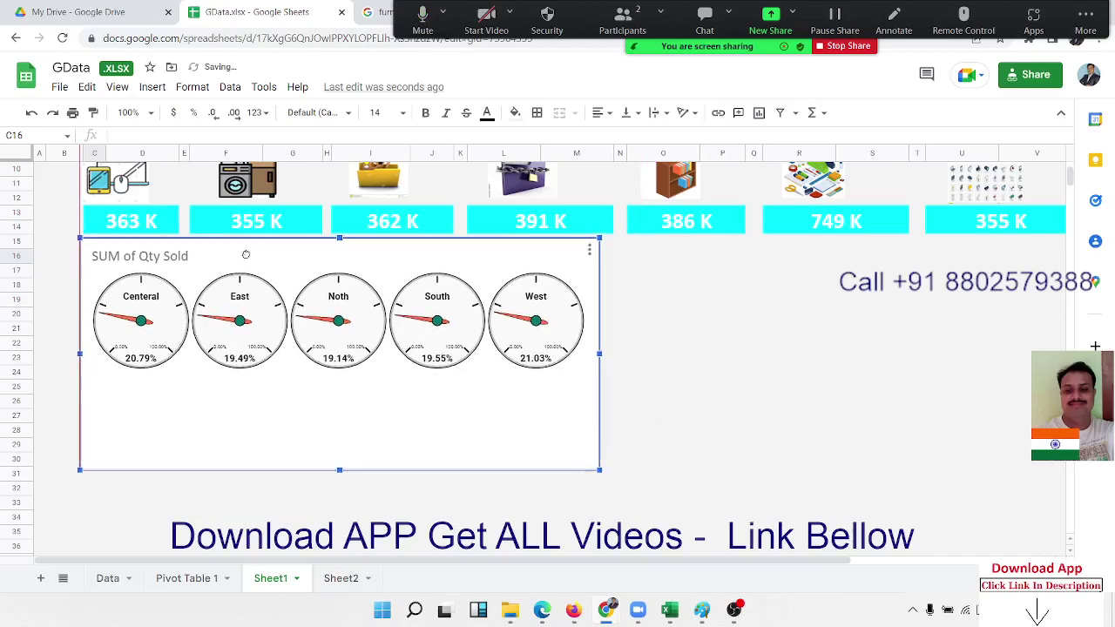
click(712, 381)
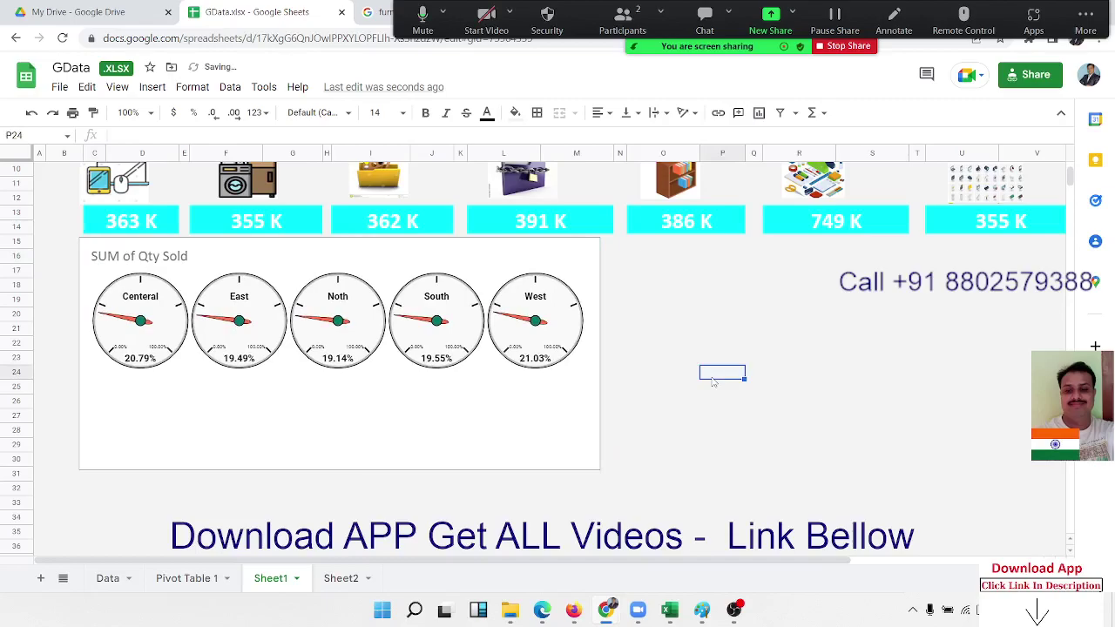
click(187, 256)
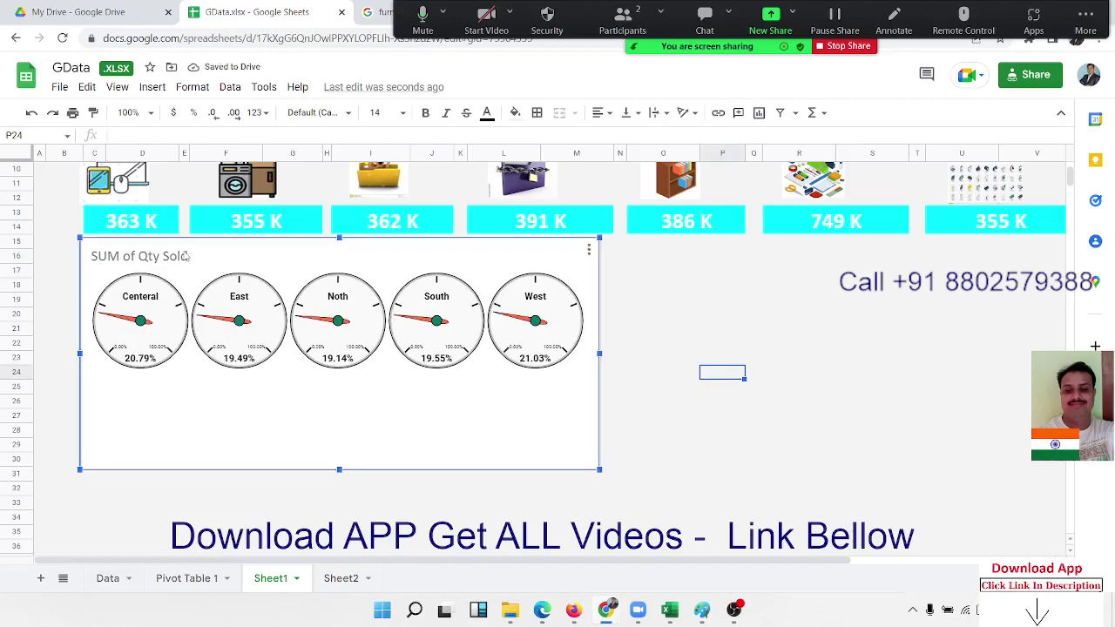
- Change the gauge chart's title to 'Zone Sales Share'
double_click(185, 255)
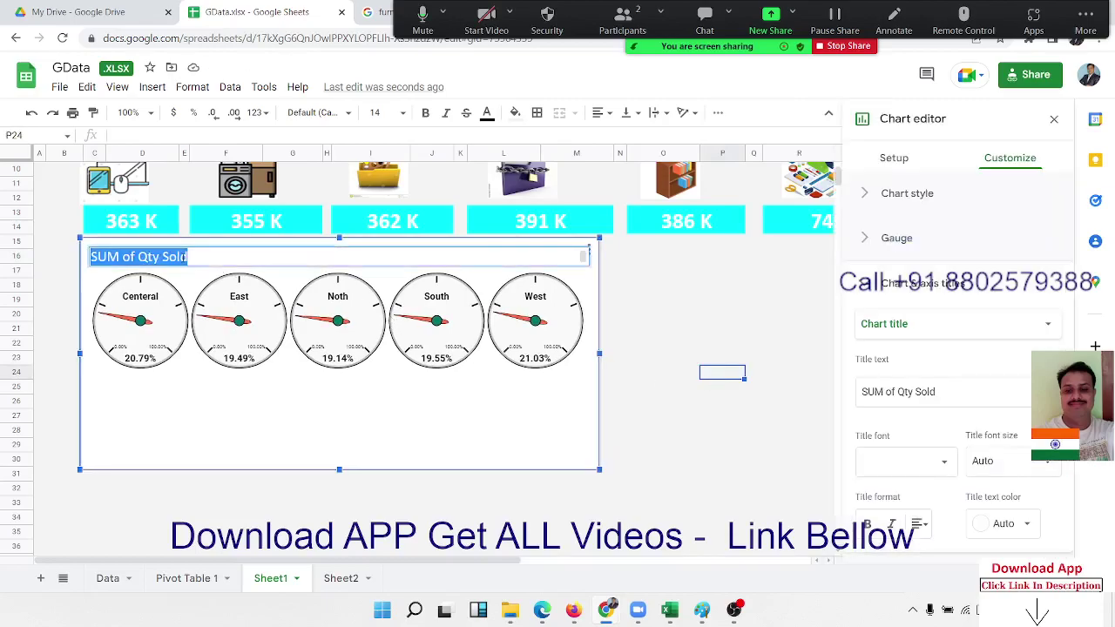
double_click(174, 256)
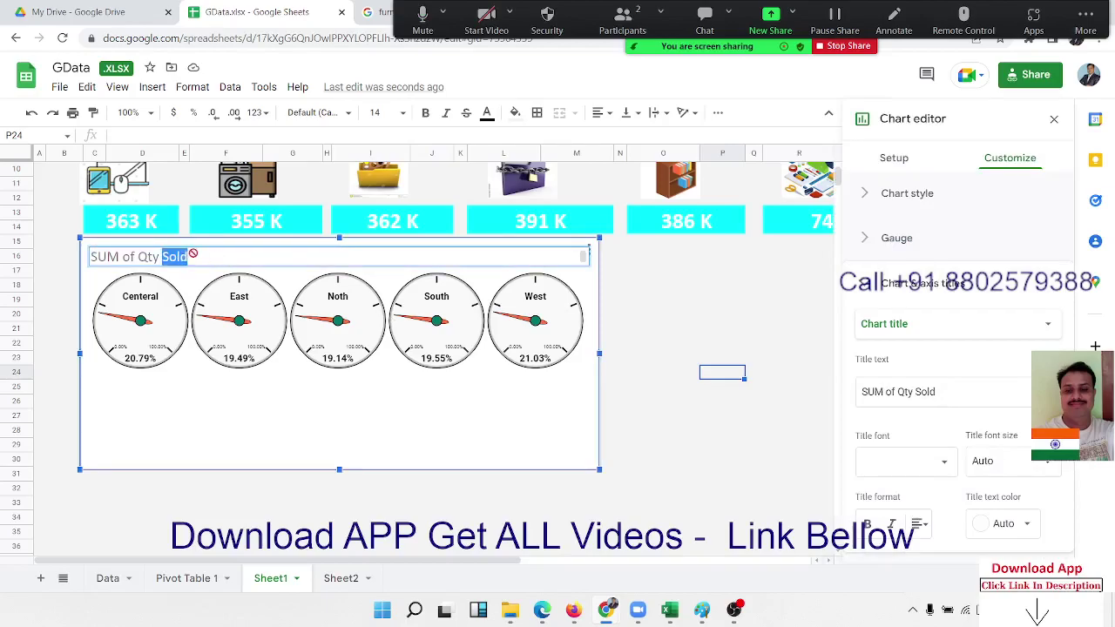
key(BackSpace)
key(BackSpace)
key(BackSpace)
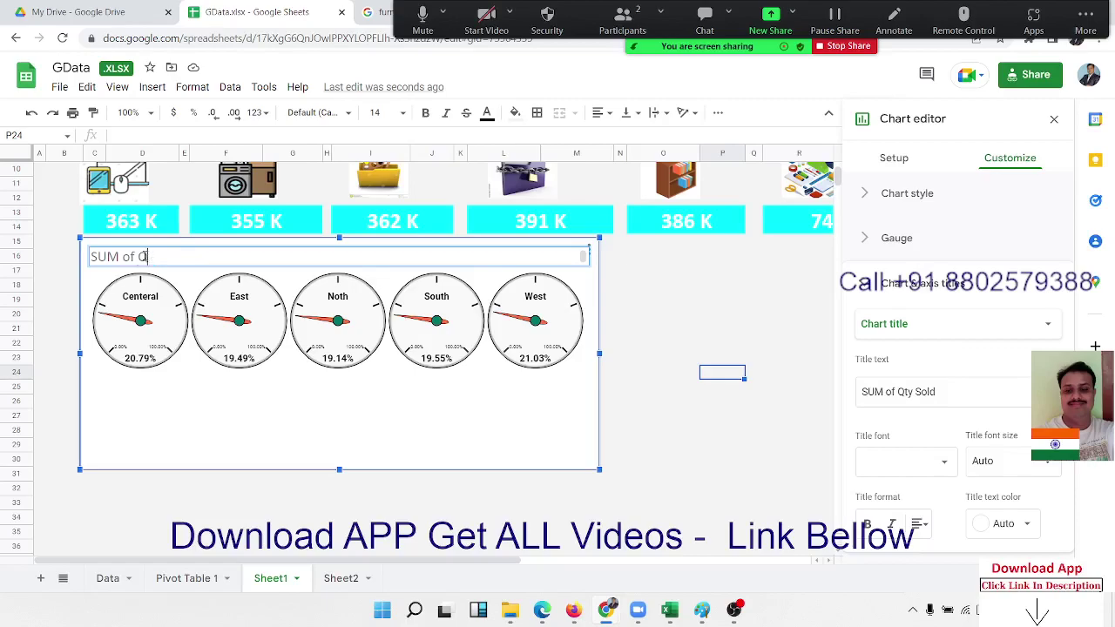
key(BackSpace)
key(BackSpace)
key(BackSpace)
text(Zone )
text(Sale)
key(BackSpace)
key(BackSpace)
key(BackSpace)
text(are)
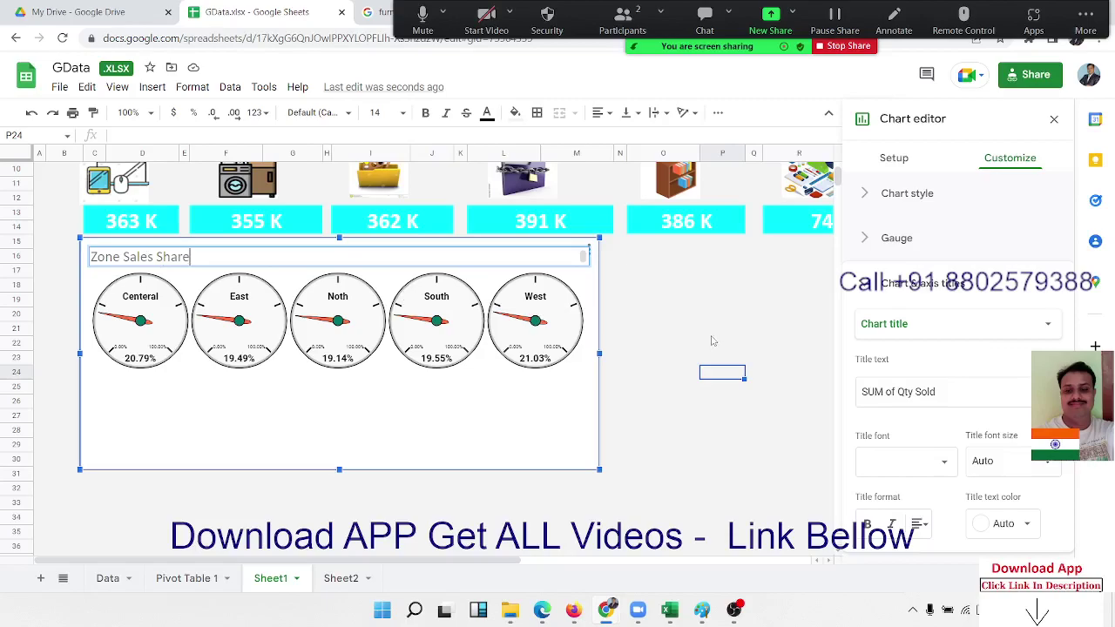
click(714, 330)
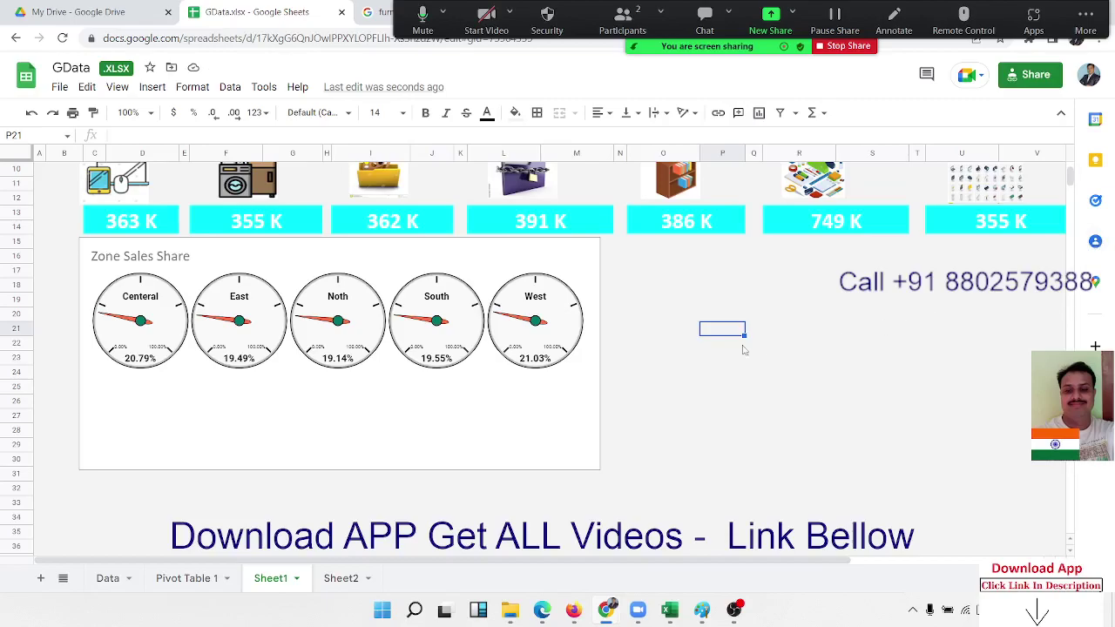
- Shrink the Zone Sales Share chart further, then glance at Pivot Table 1 and return to Sheet1
click(577, 403)
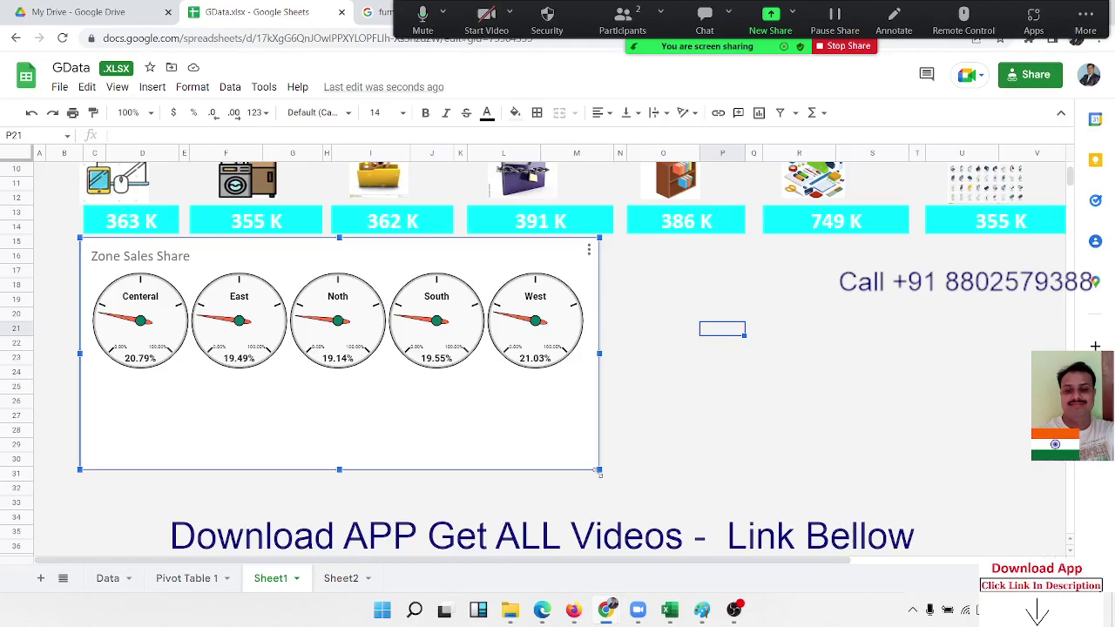
drag(599, 470, 503, 427)
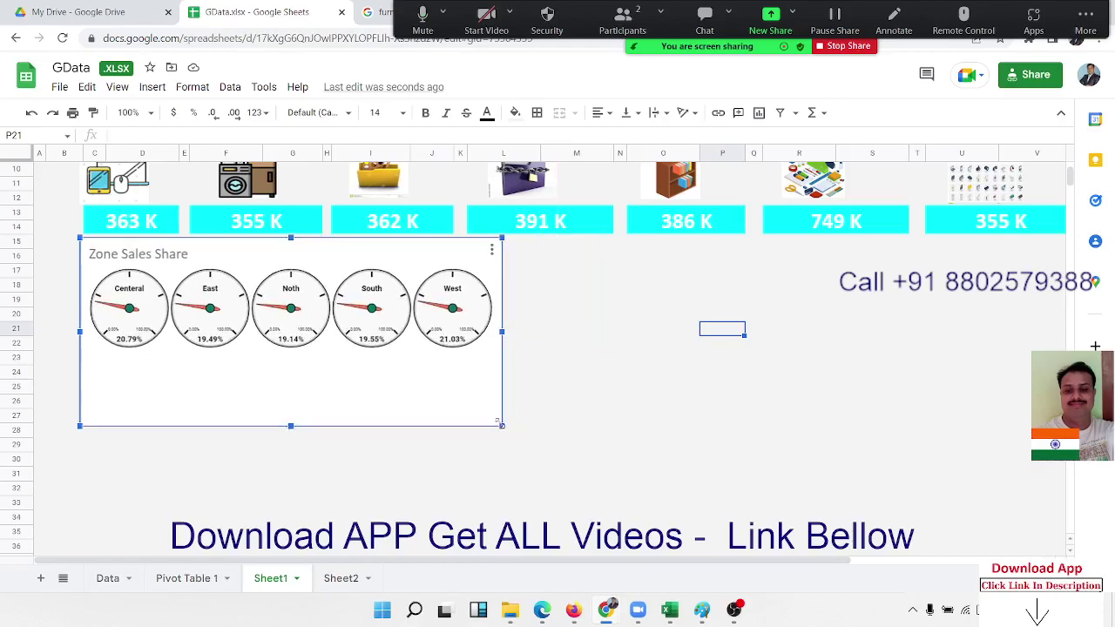
click(576, 399)
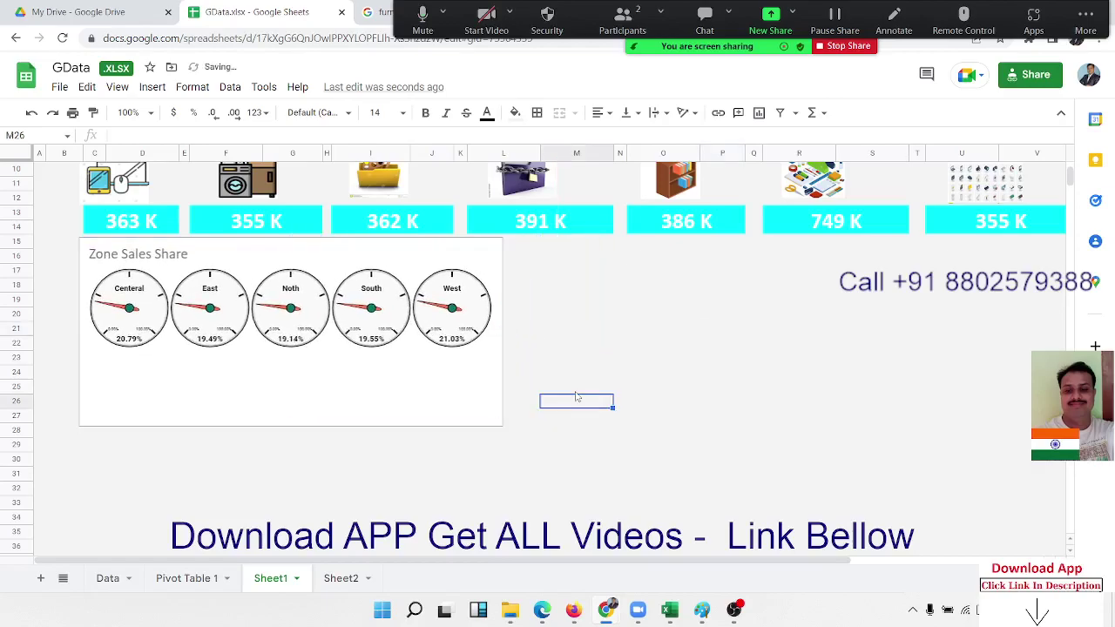
click(195, 579)
click(274, 578)
- Turn on Maximize in the Zone Sales Share chart's Chart style settings
click(247, 345)
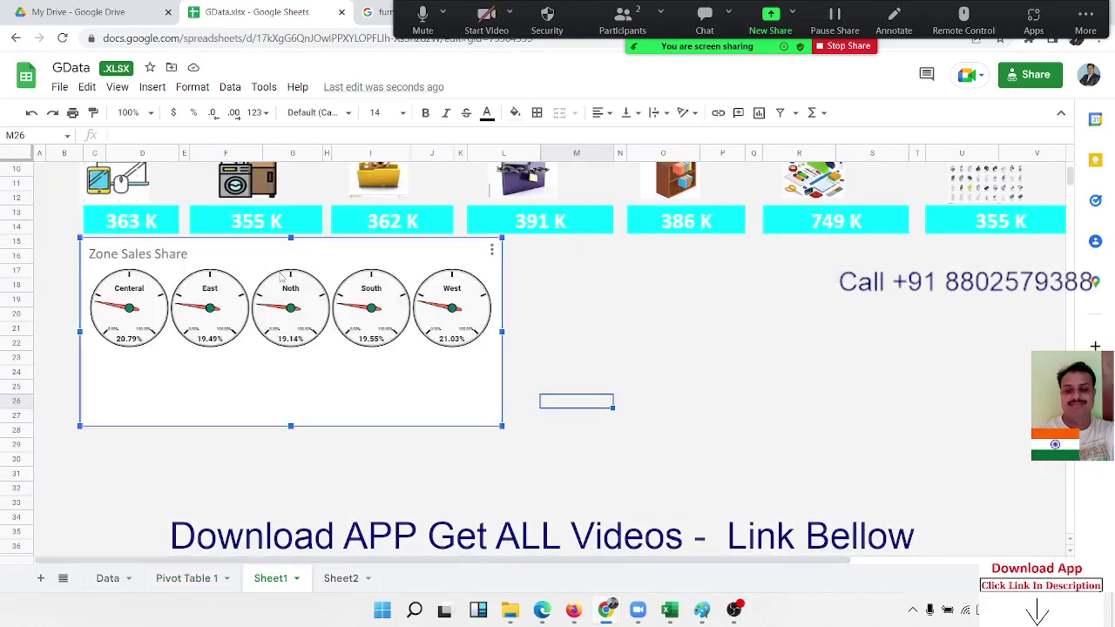
click(491, 251)
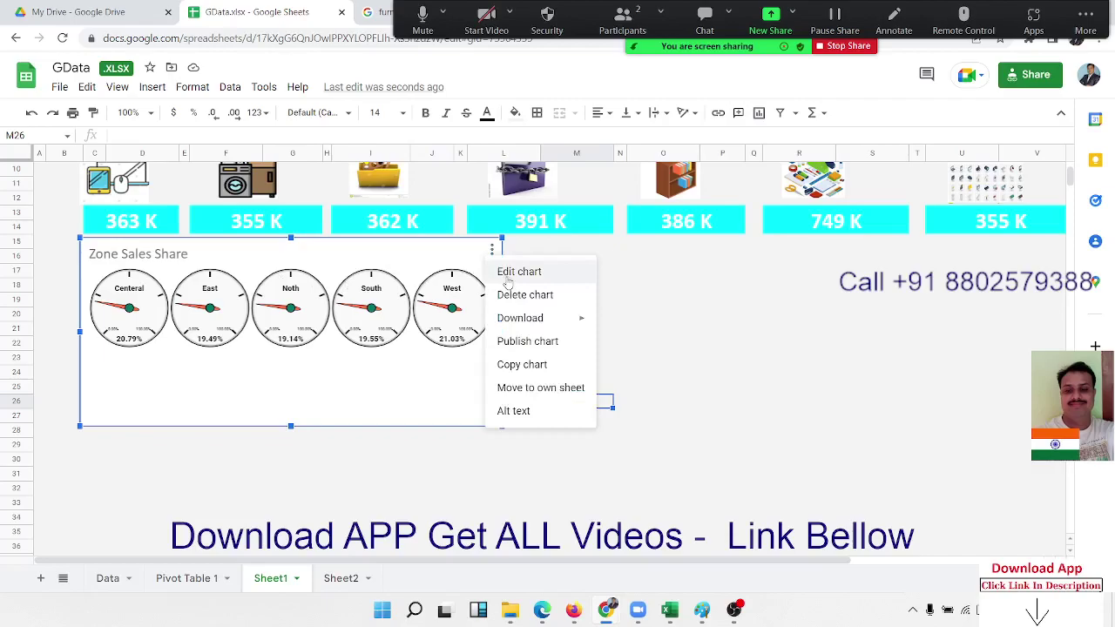
click(509, 270)
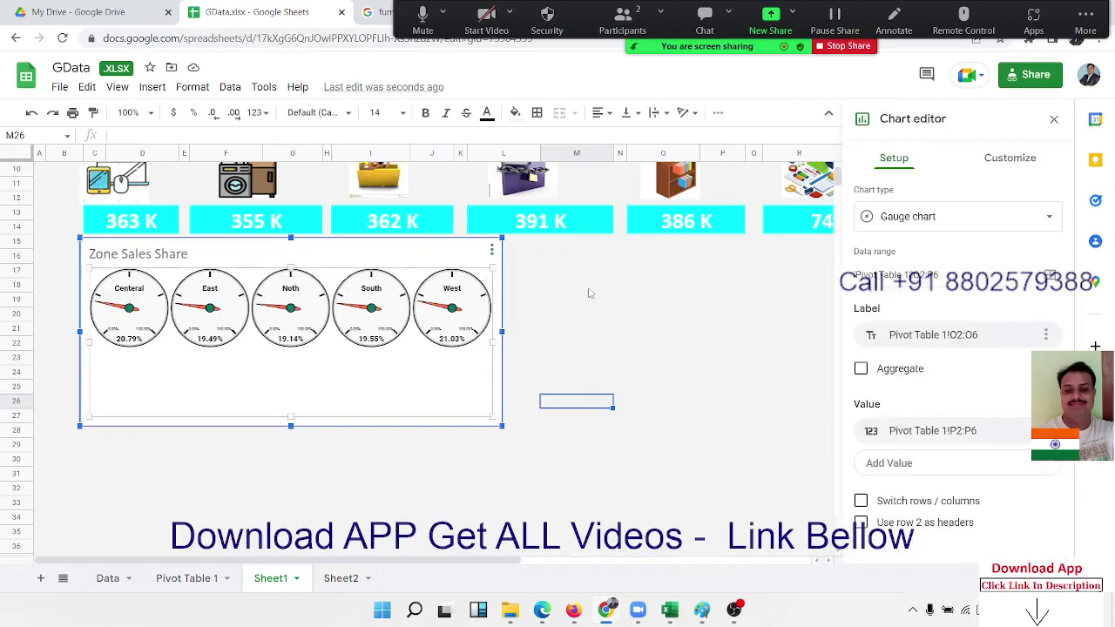
click(1012, 163)
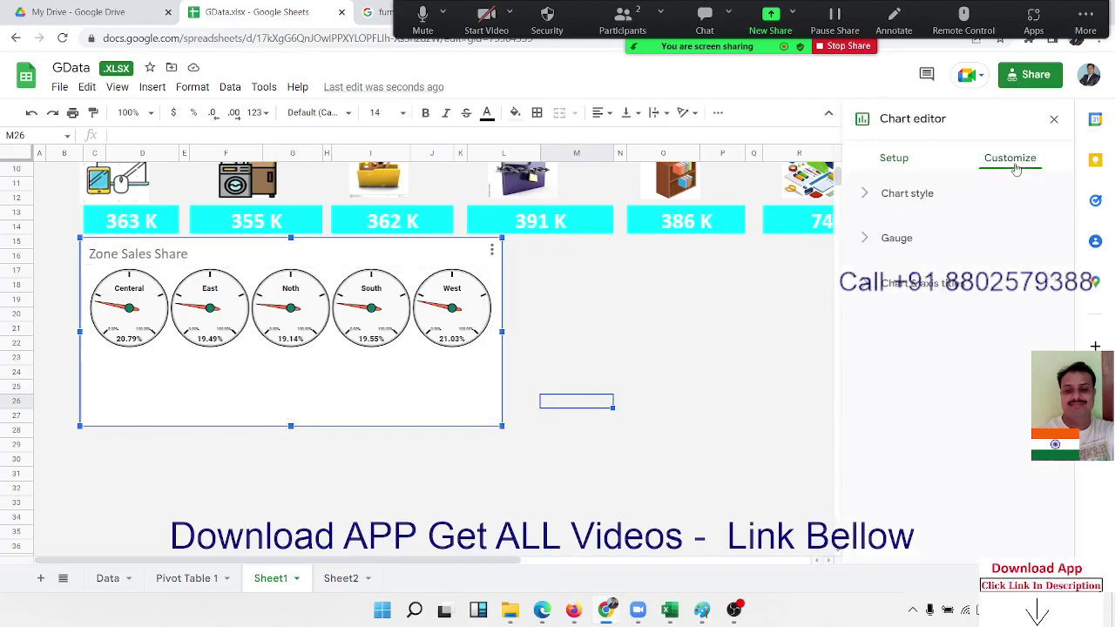
click(925, 287)
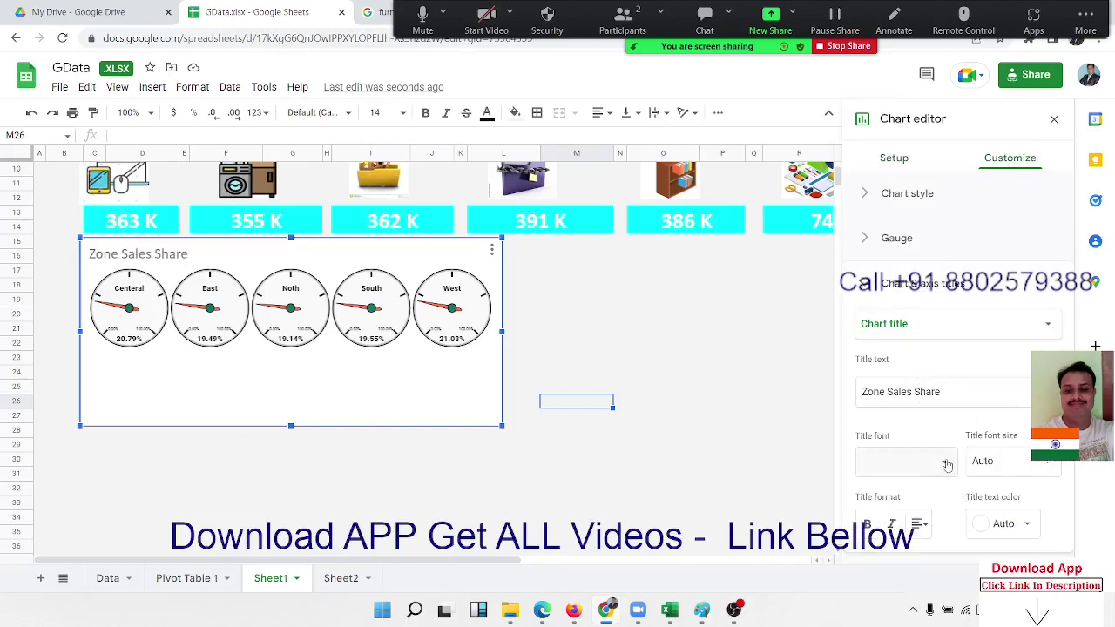
click(904, 250)
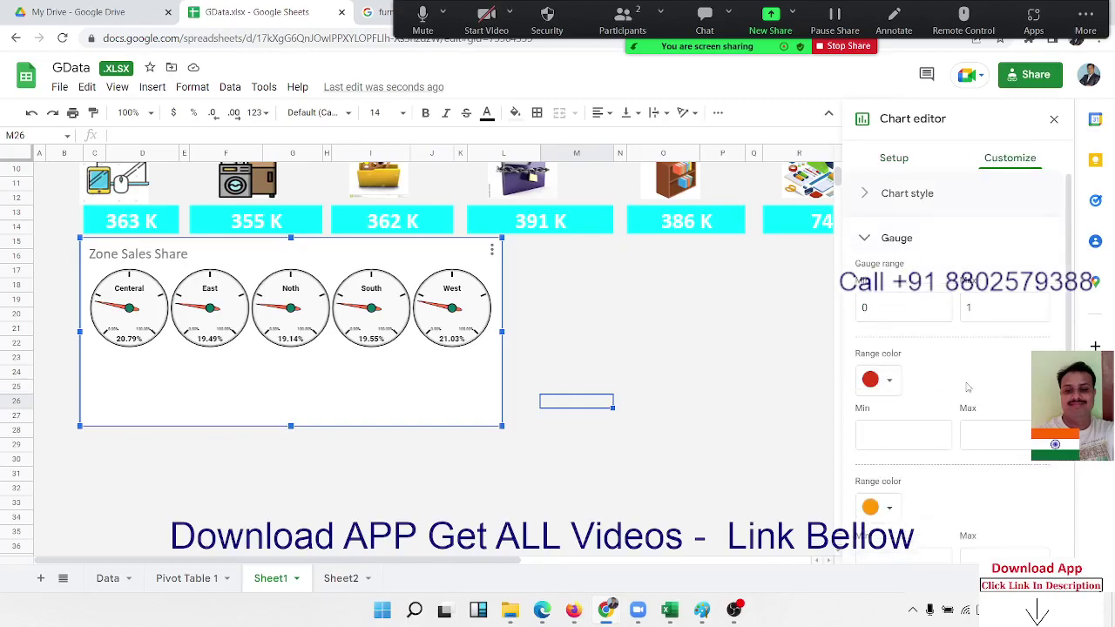
scroll(966, 387, down, 3)
scroll(966, 387, up, 5)
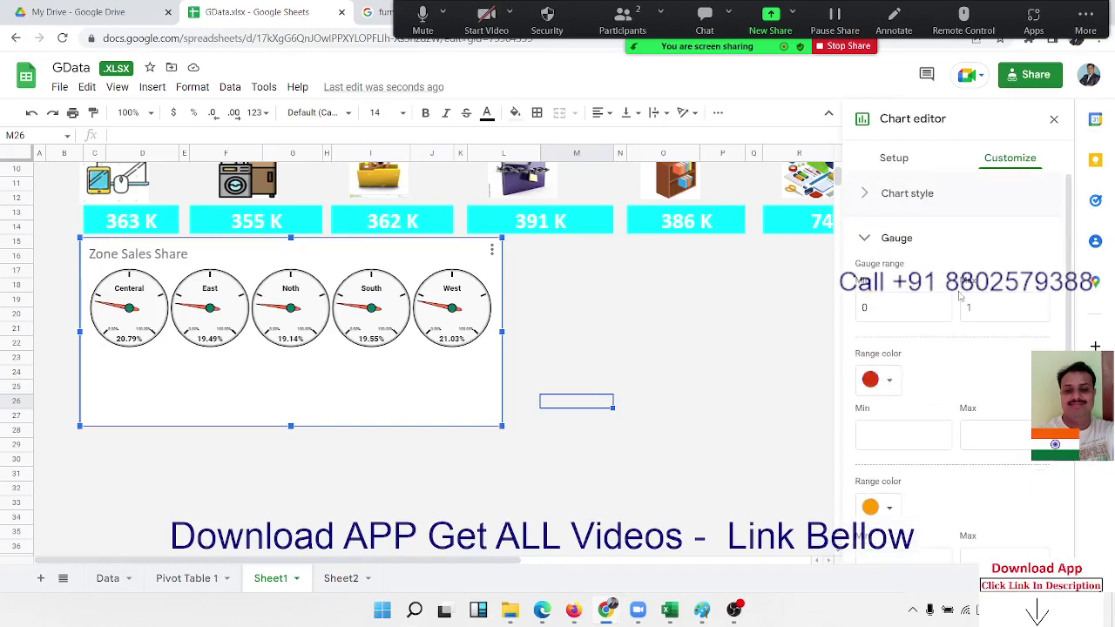
click(921, 211)
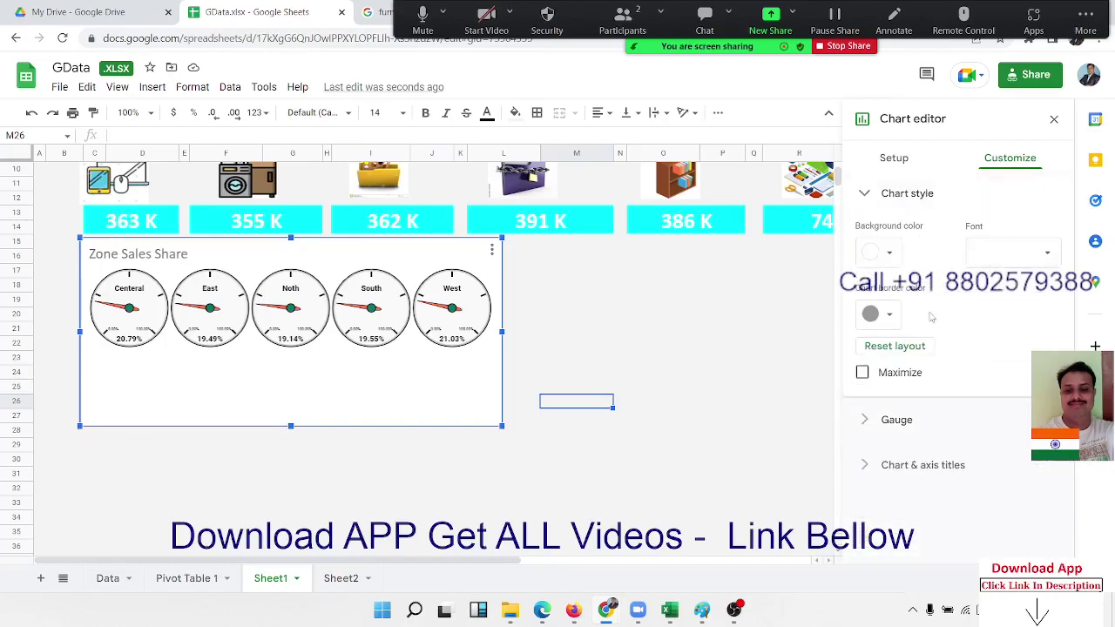
click(859, 372)
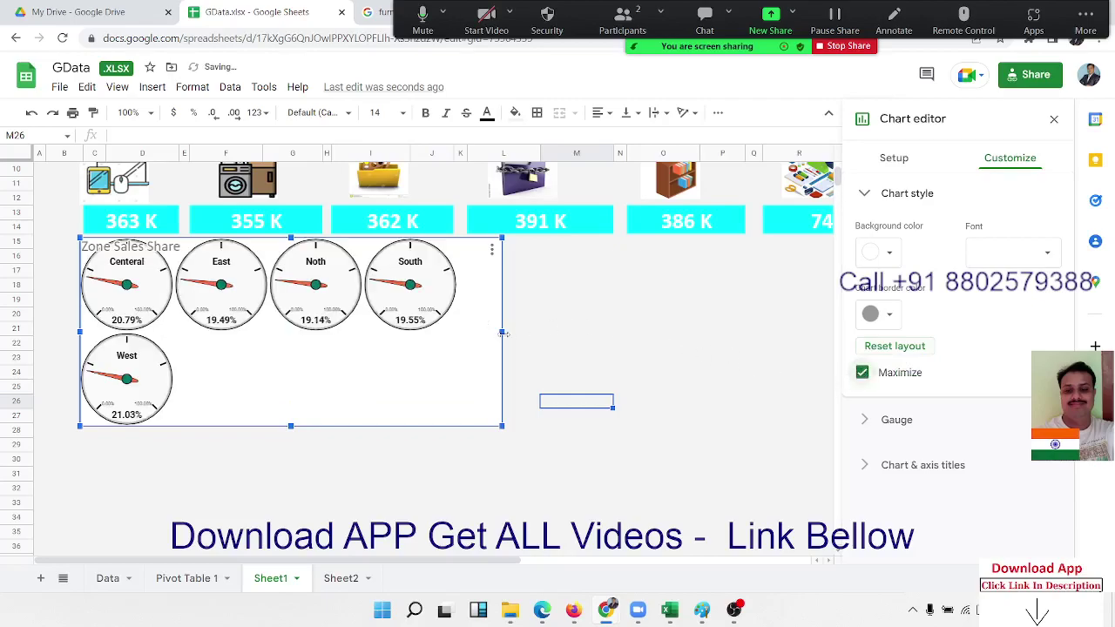
- Widen the chart so all five gauges fit one row and move the title beneath them
drag(502, 333, 575, 331)
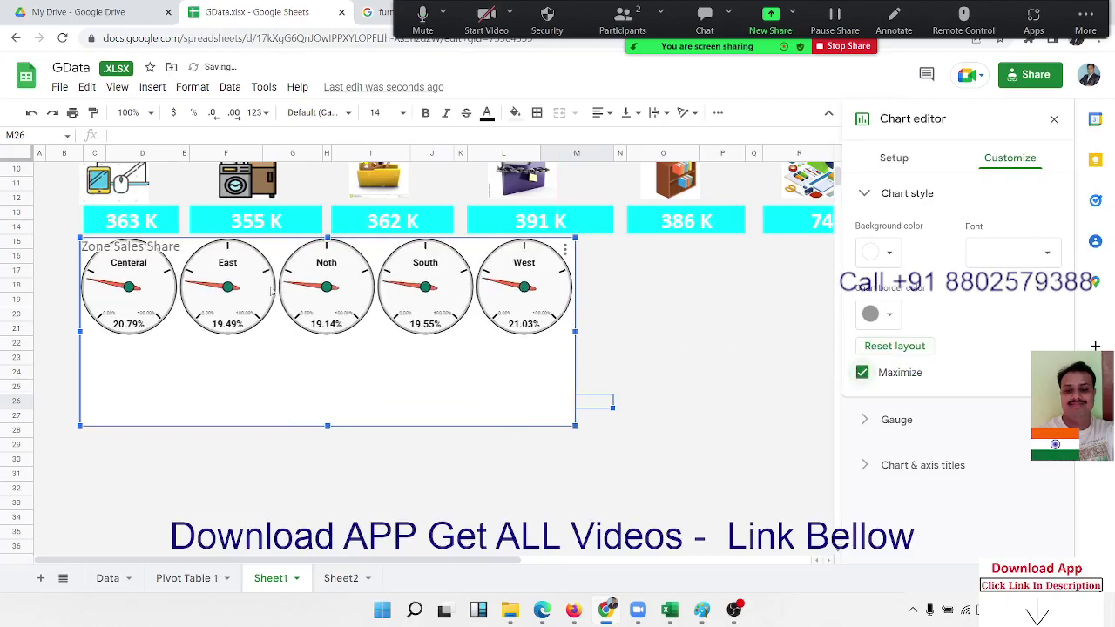
drag(286, 366, 268, 366)
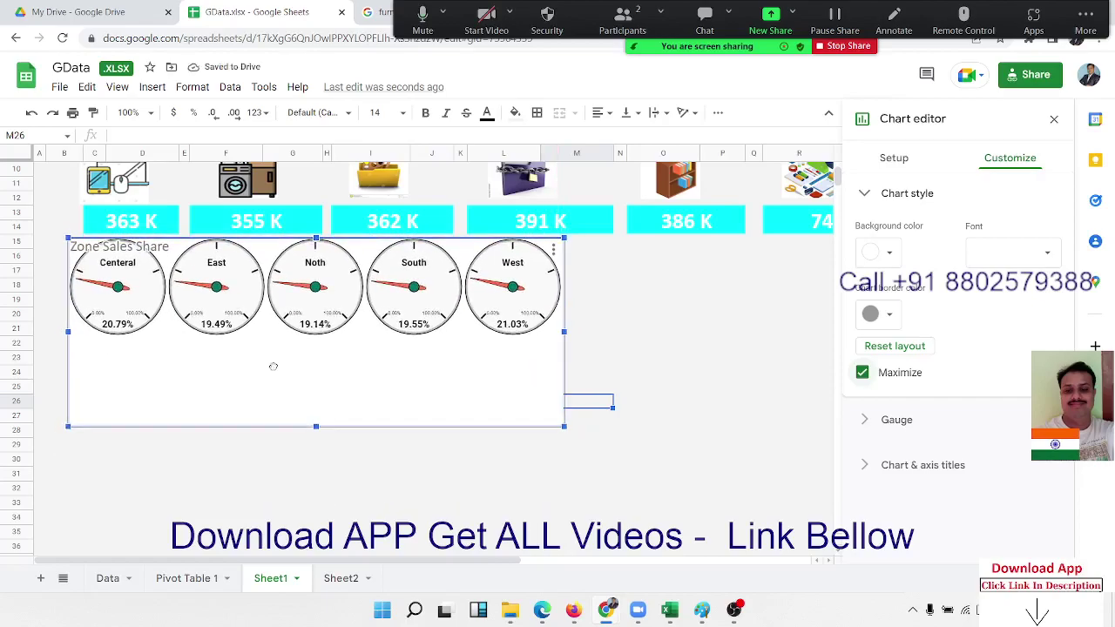
click(122, 252)
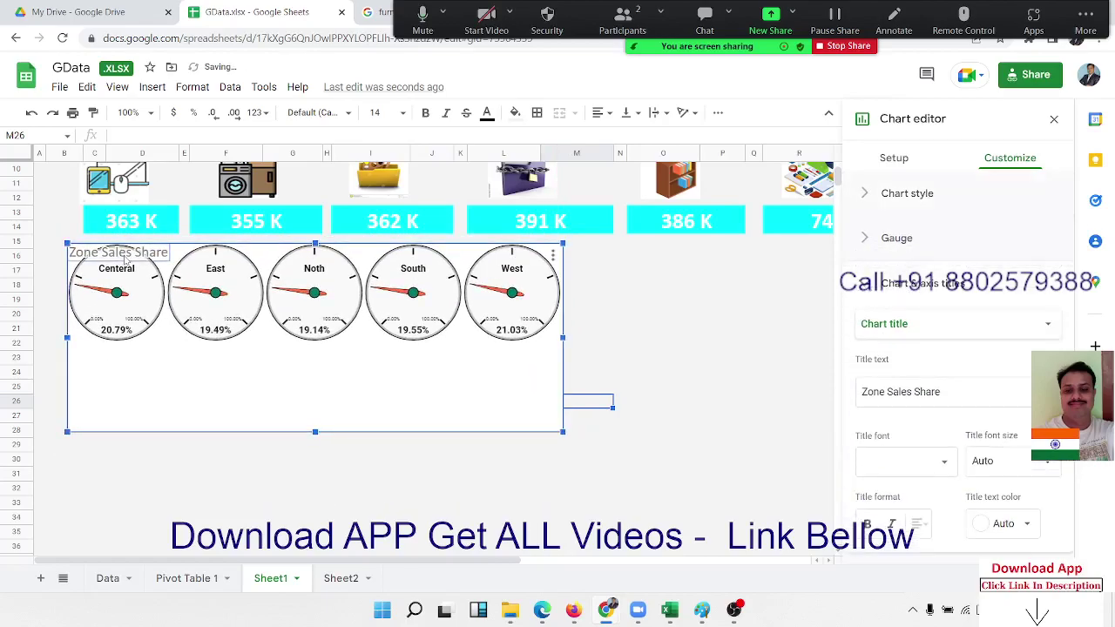
drag(114, 318, 128, 381)
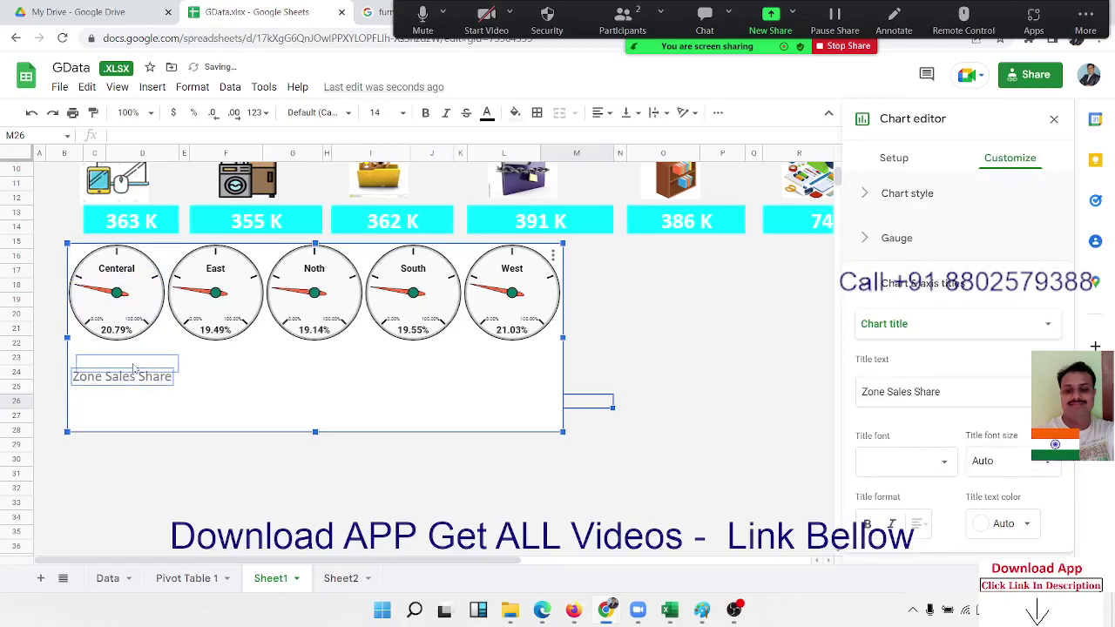
drag(129, 380, 133, 366)
click(460, 533)
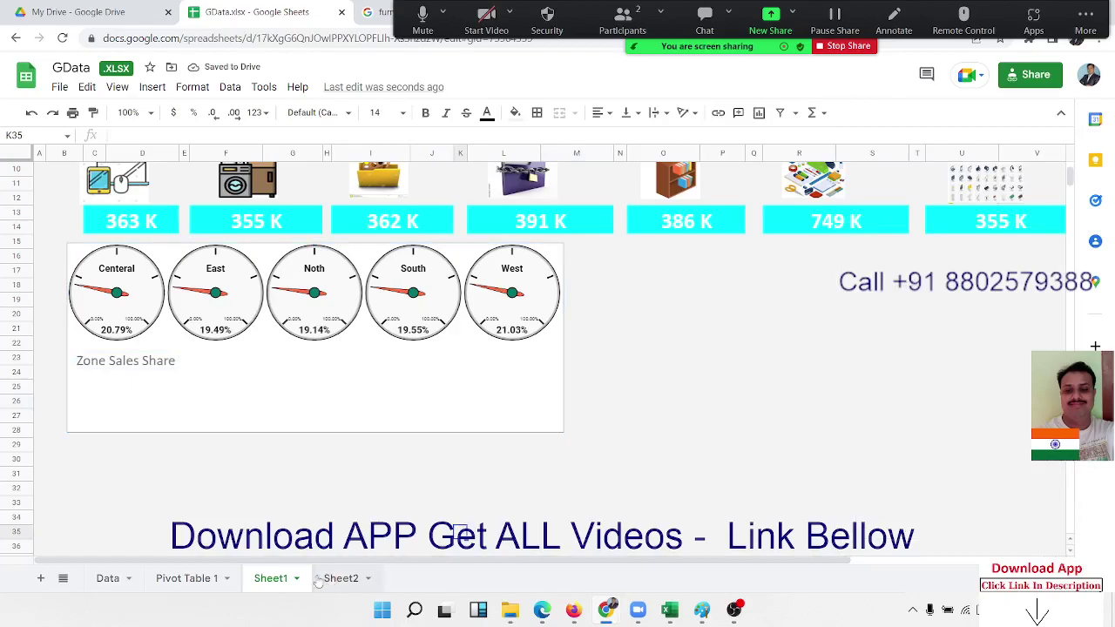
- Copy the Zone pivot table (O1:P7) on Pivot Table 1 and paste it at R1
key(ctrl+Page_Up)
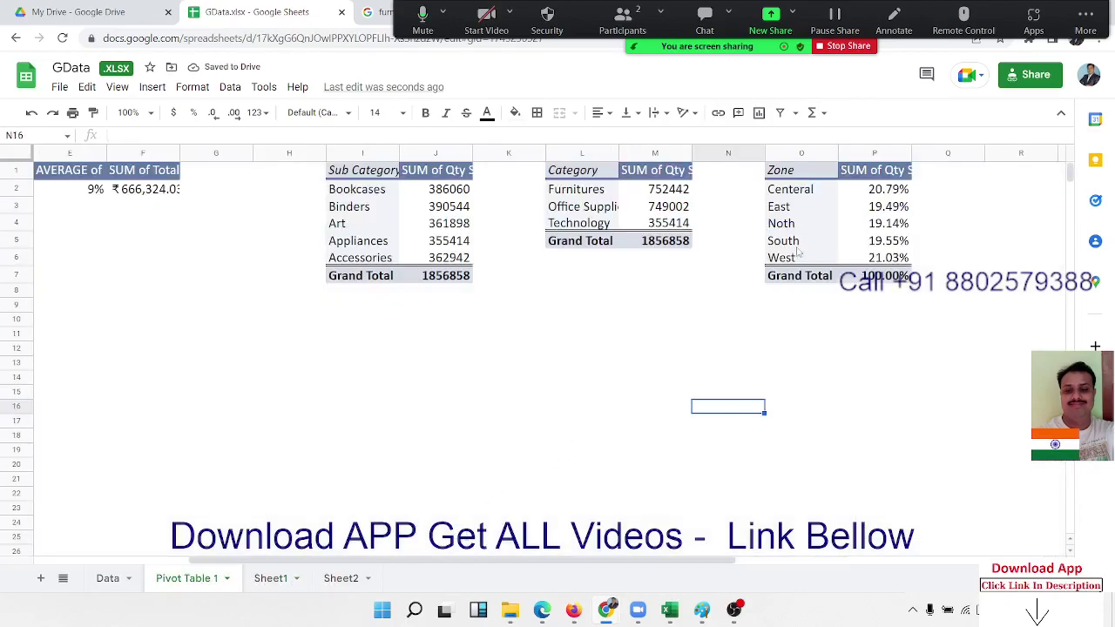
click(795, 153)
click(795, 171)
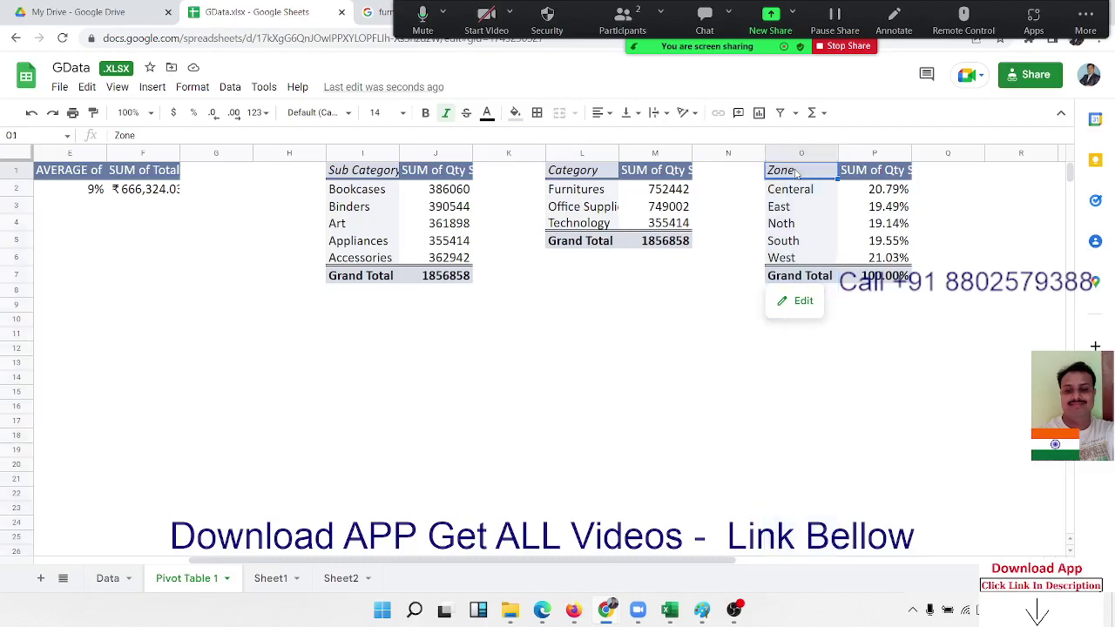
key(shift+Right)
key(shift+ctrl+Down)
key(ctrl+c)
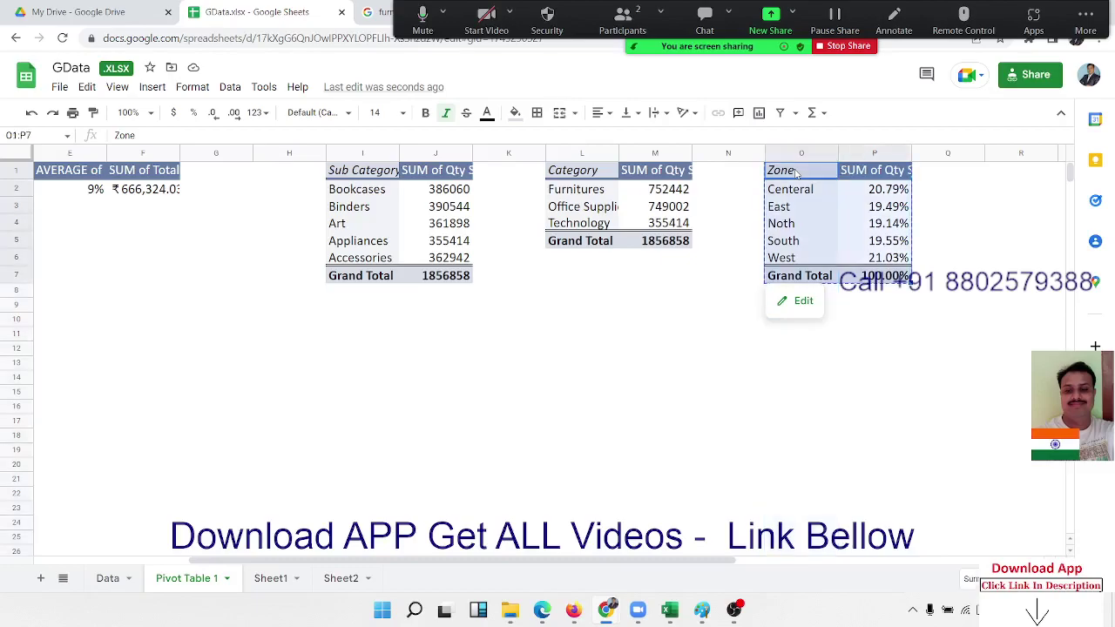
key(Right)
key(Right)
key(Right)
key(ctrl+v)
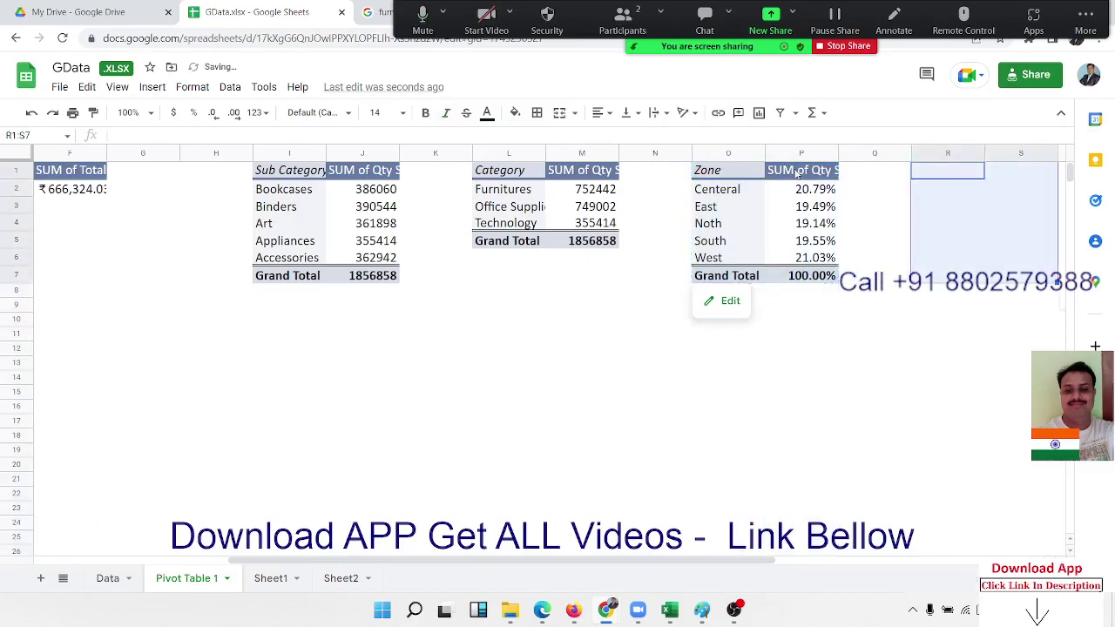
- Replace Zone with Date in the copy's rows and show Qty Sold as Default totals
right_click(931, 203)
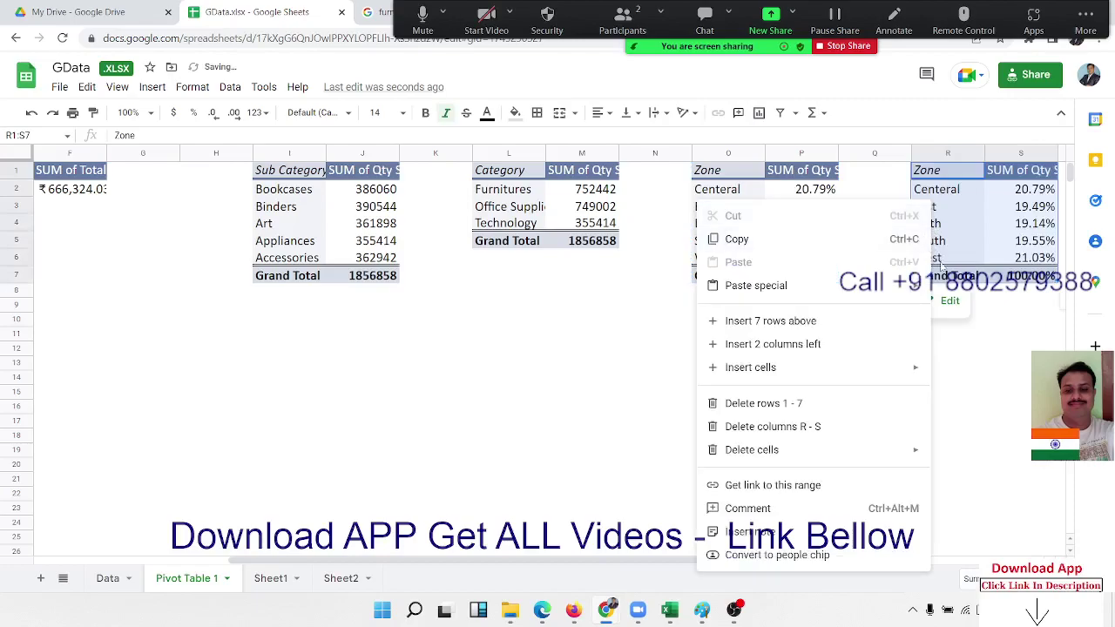
click(954, 300)
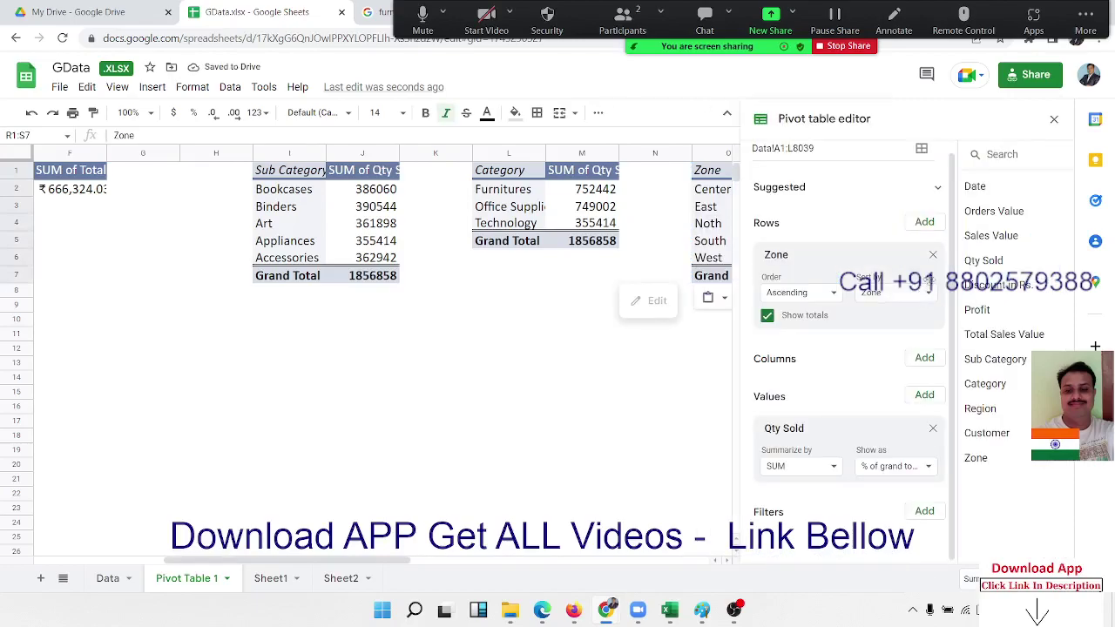
click(931, 258)
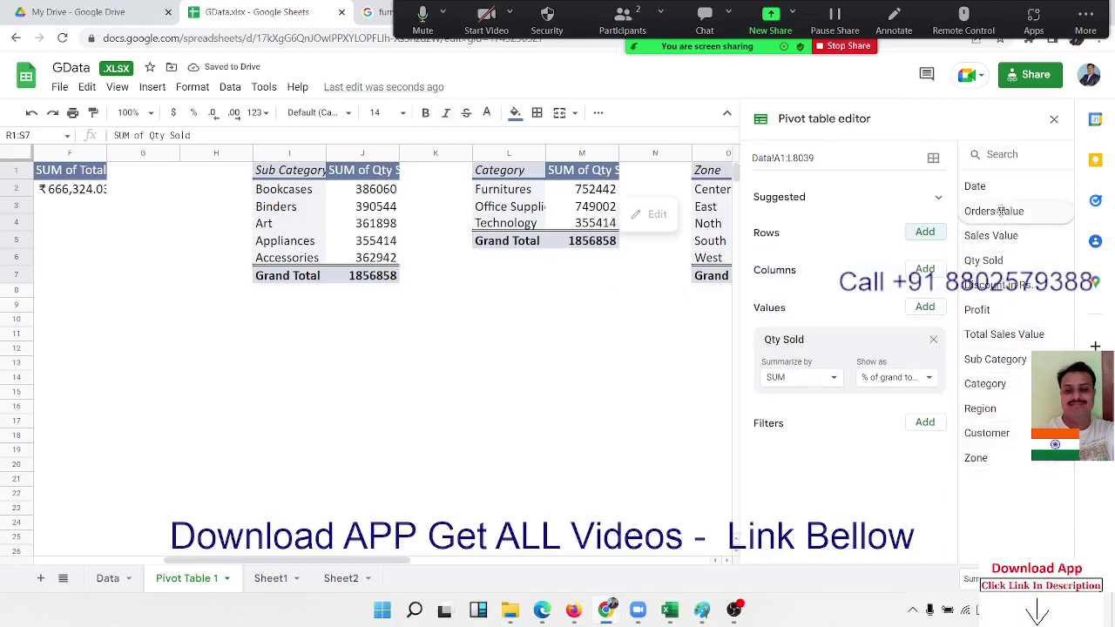
drag(996, 187, 807, 262)
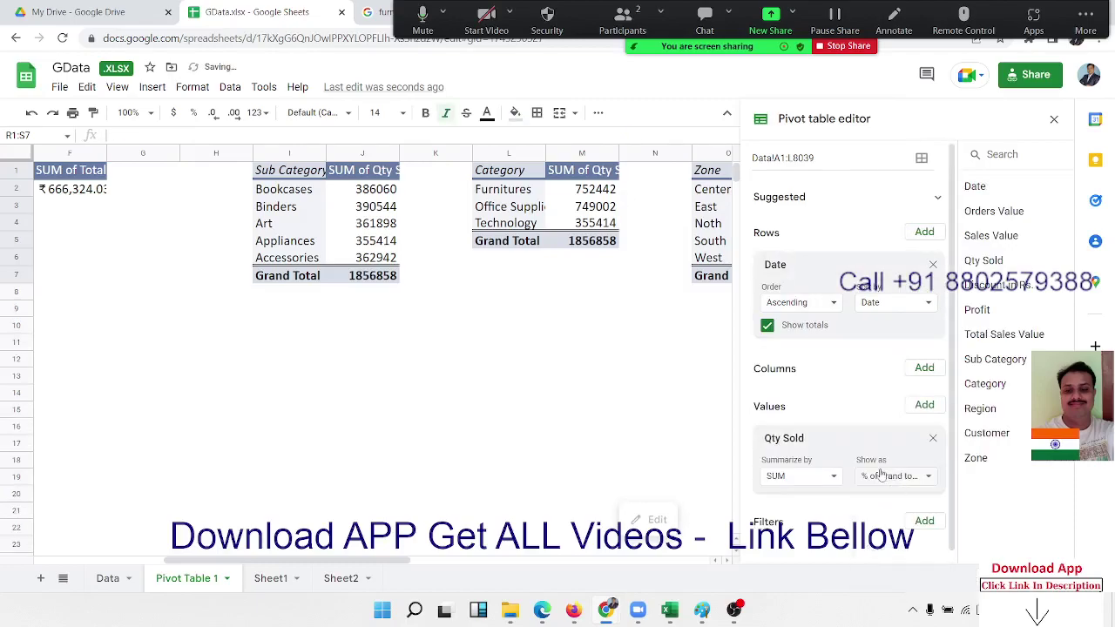
click(892, 484)
click(881, 502)
click(660, 347)
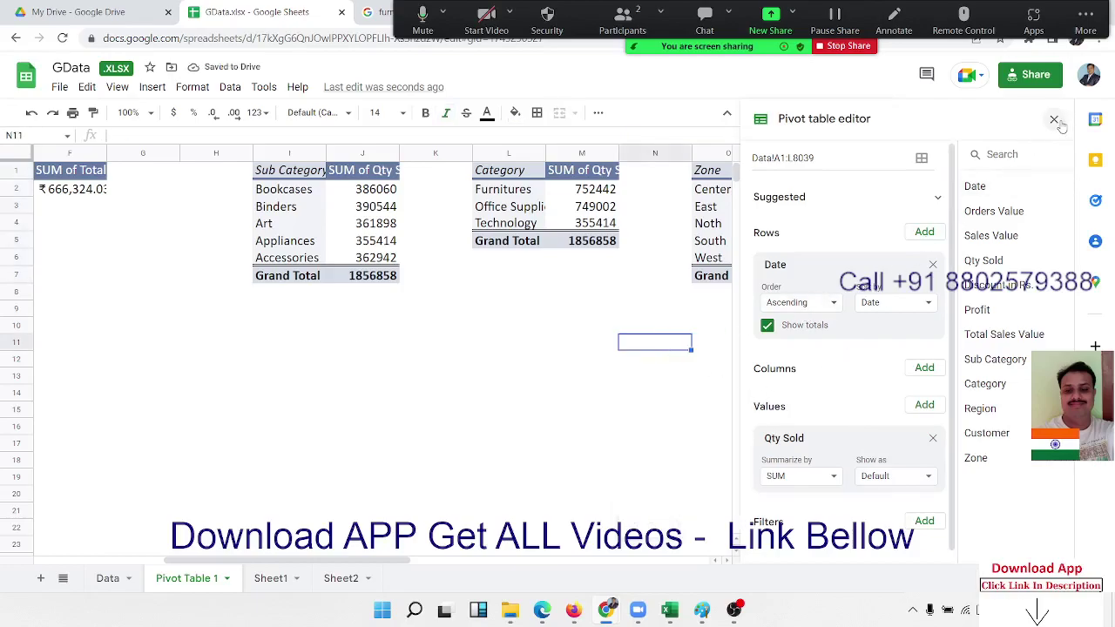
scroll(719, 562, left, 2)
scroll(719, 563, left, 3)
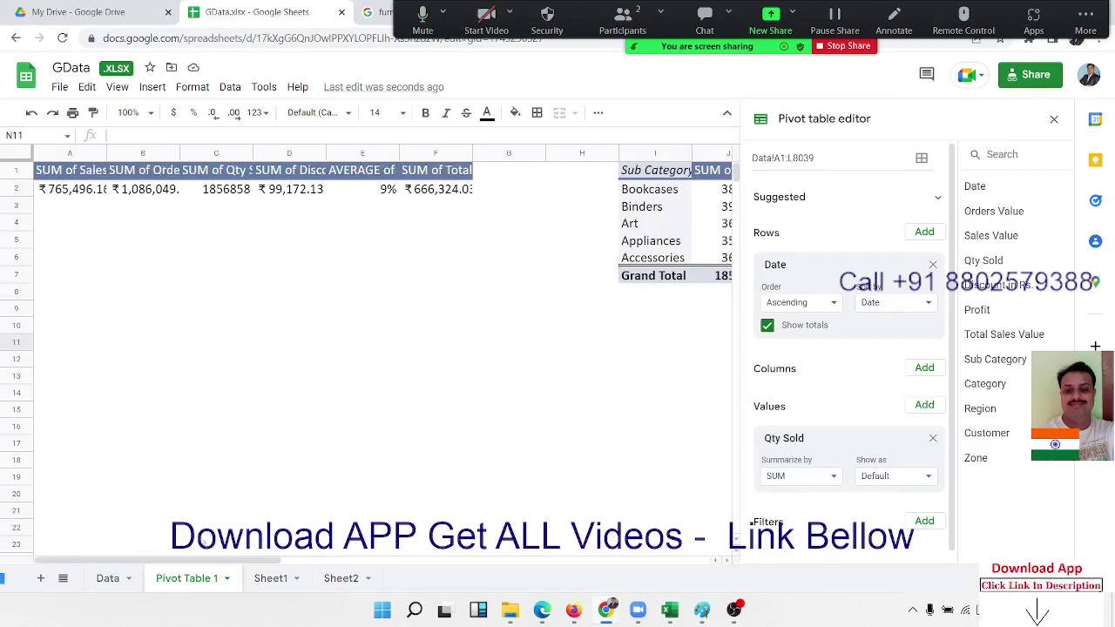
- Check the Date pivot's sort order options, keeping the dates ascending
mouse_move(215, 552)
mouse_down()
mouse_move(620, 605)
mouse_move(688, 601)
mouse_up()
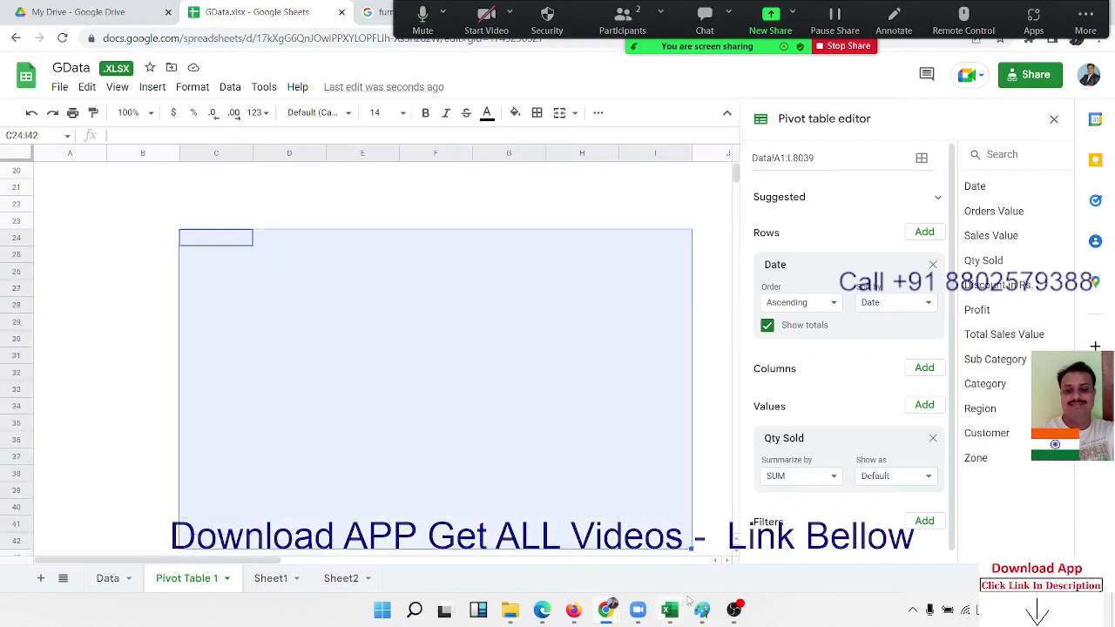
click(735, 564)
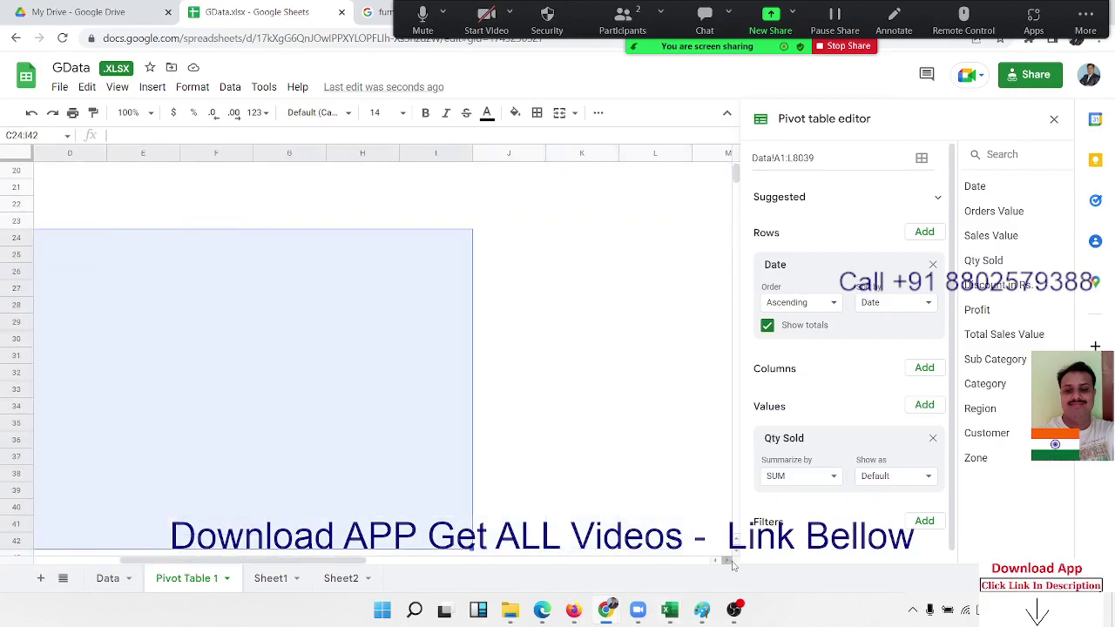
scroll(701, 418, up, 6)
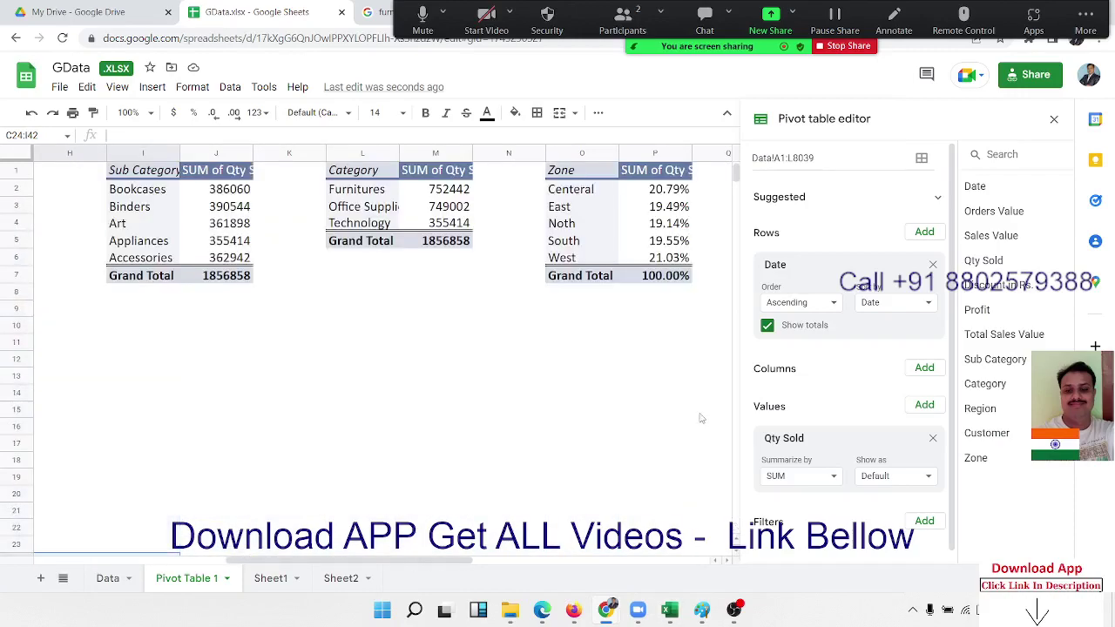
click(728, 562)
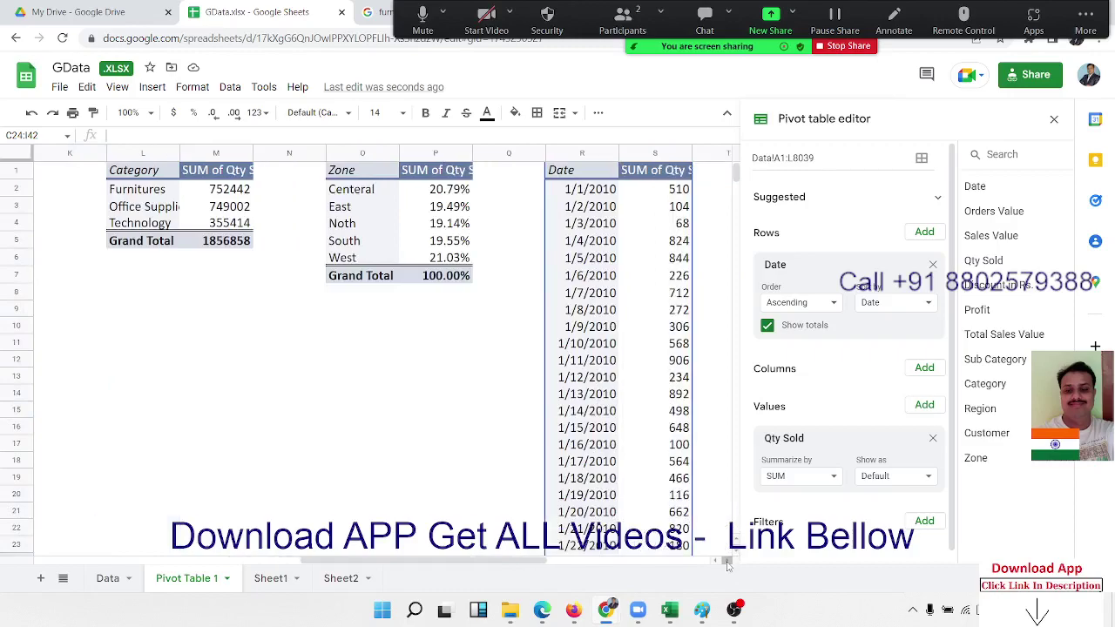
click(728, 564)
click(574, 376)
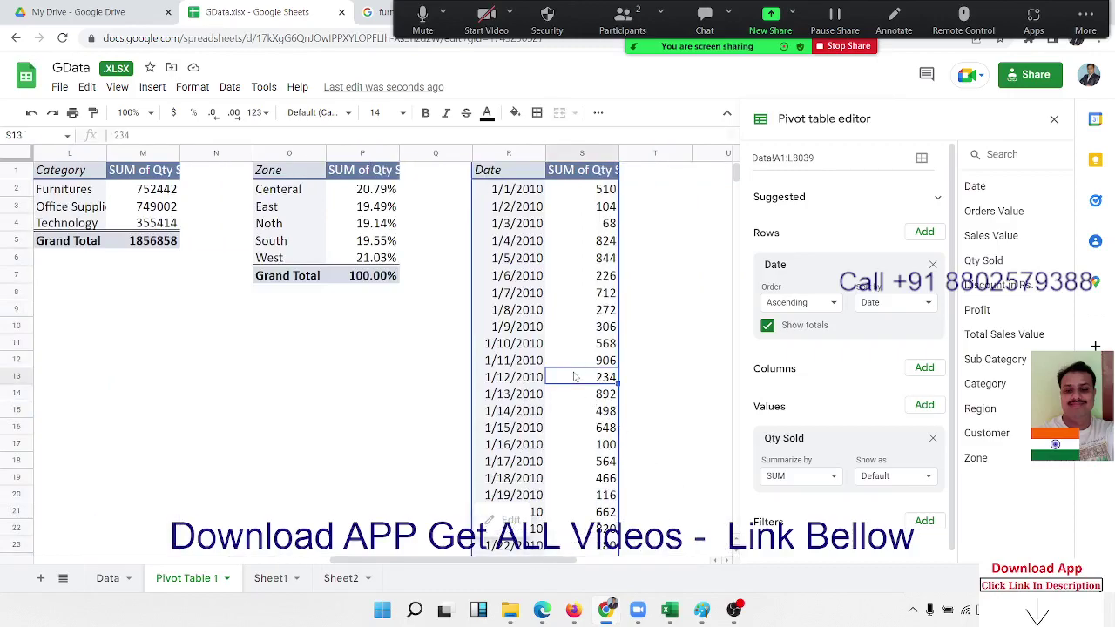
click(875, 312)
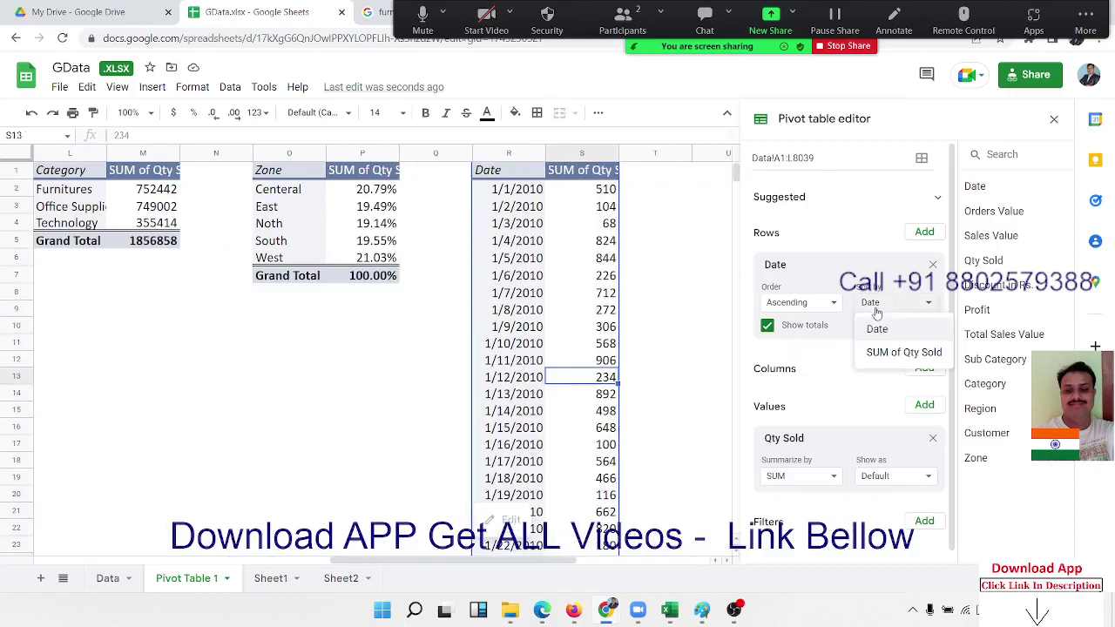
click(805, 311)
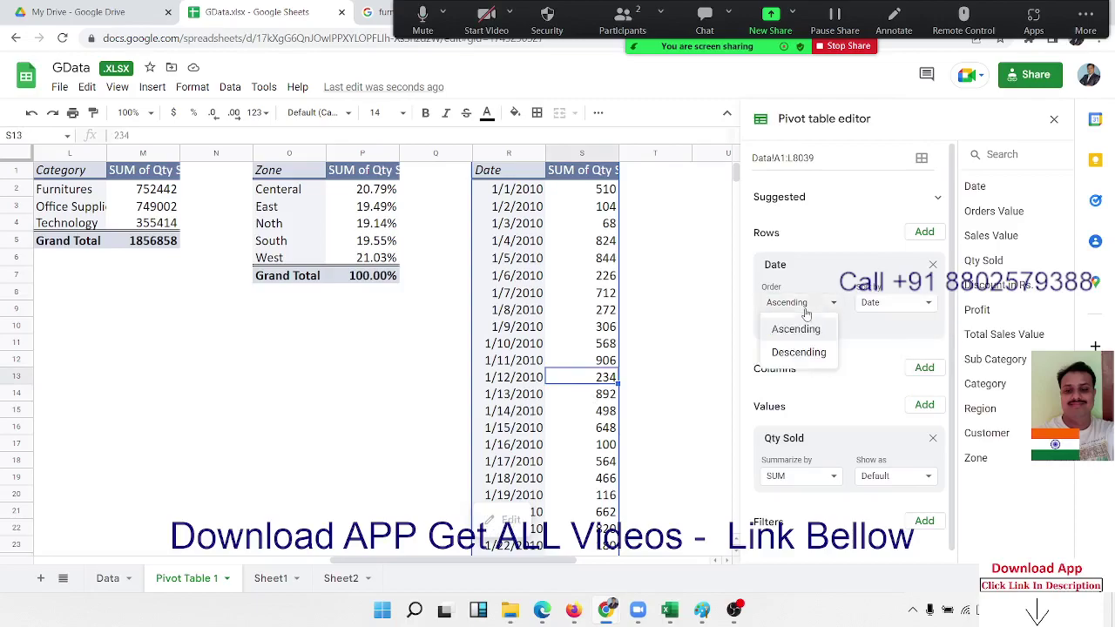
click(886, 407)
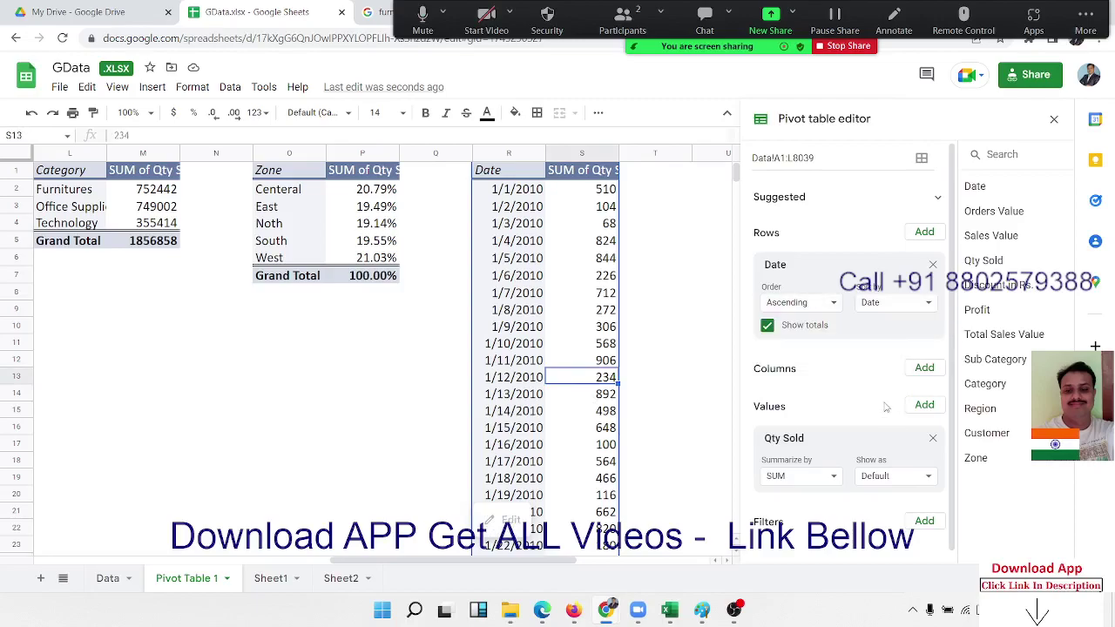
click(564, 221)
scroll(899, 494, down, 1)
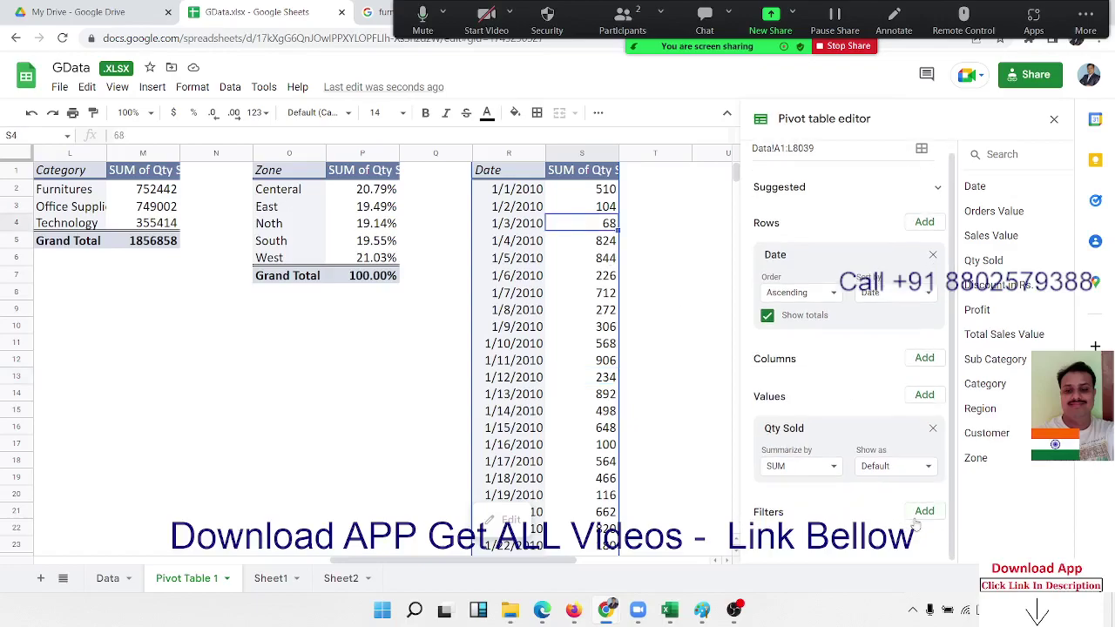
- Review the Date pivot's grand total and sort-by settings, leaving them on Date with totals shown
right_click(504, 264)
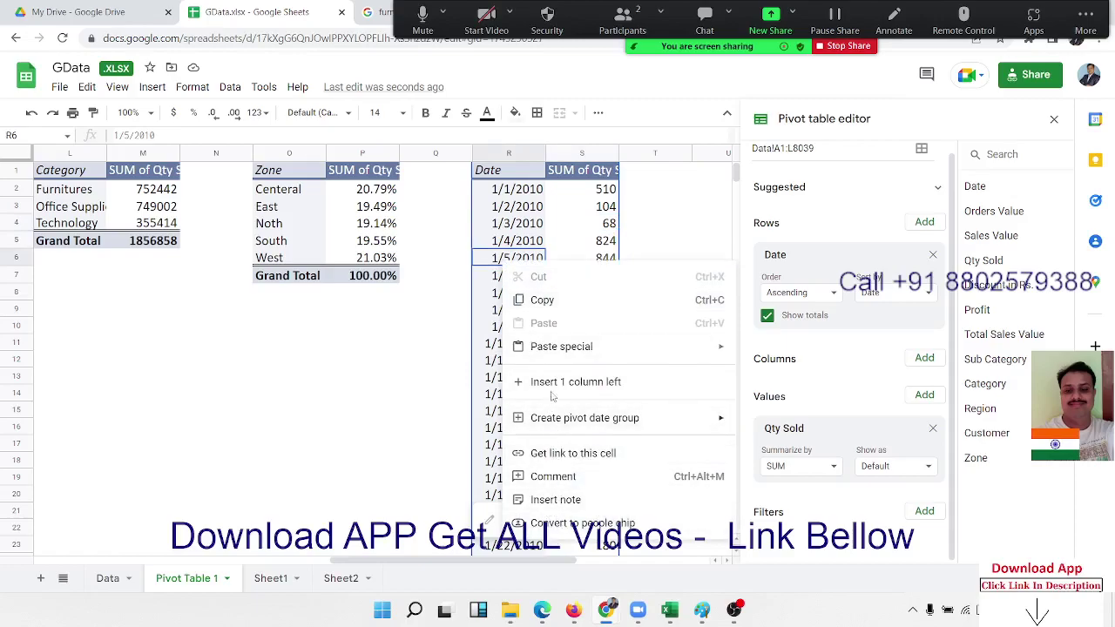
click(493, 348)
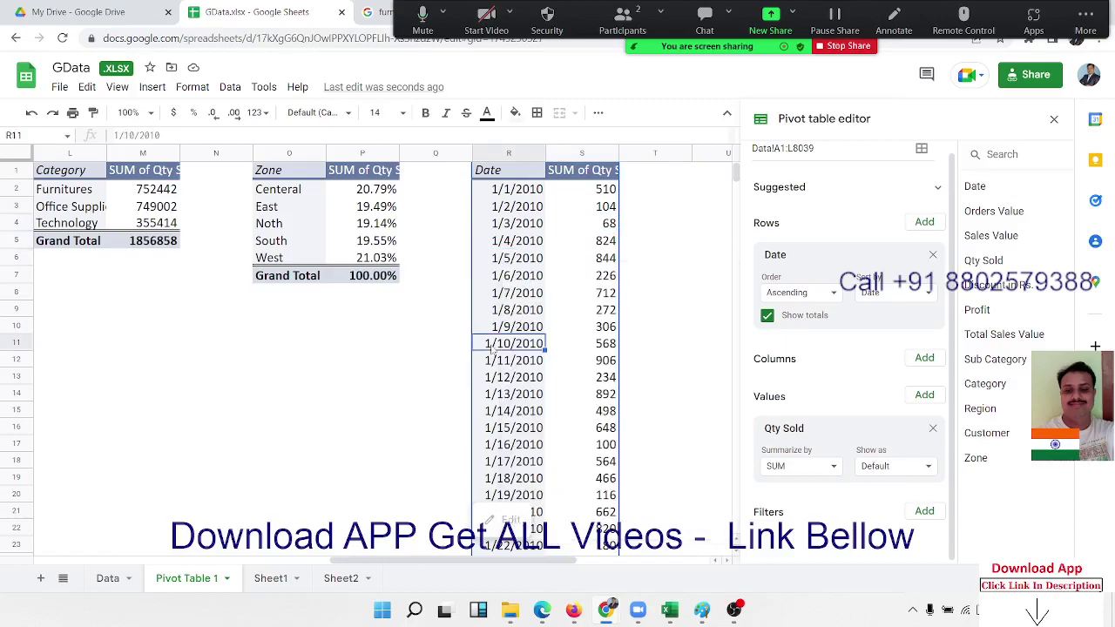
click(836, 301)
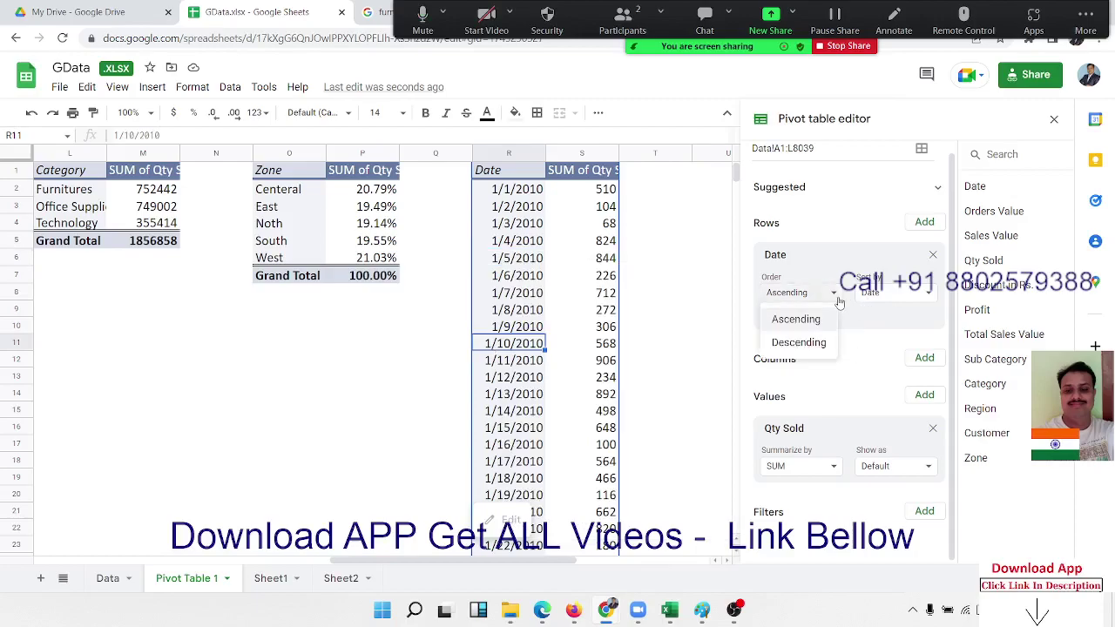
click(837, 300)
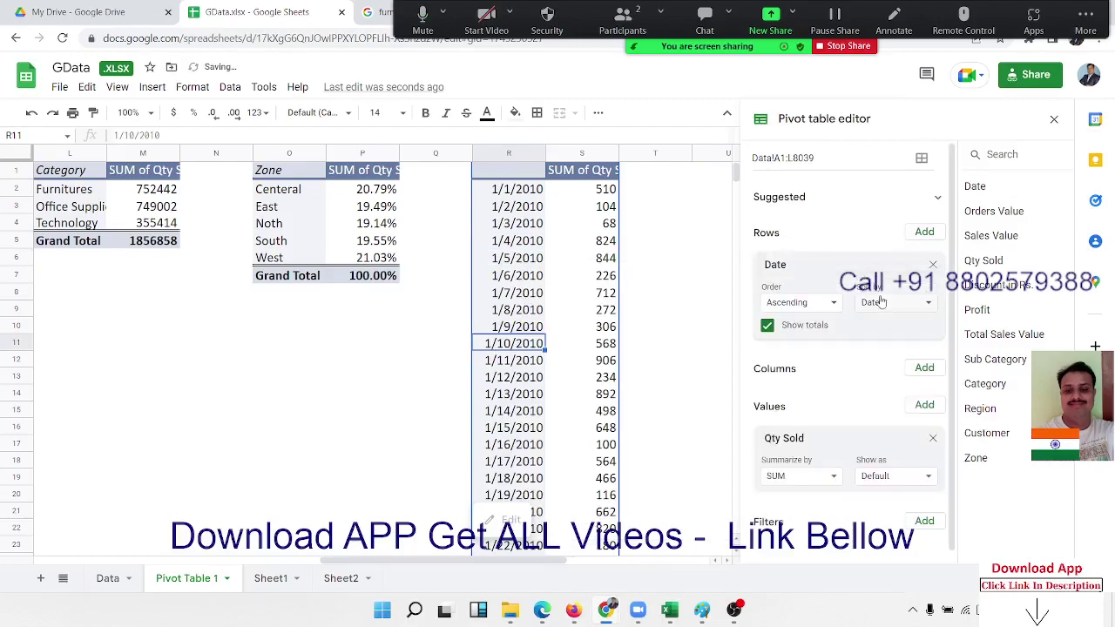
click(813, 329)
click(812, 329)
click(883, 310)
click(883, 311)
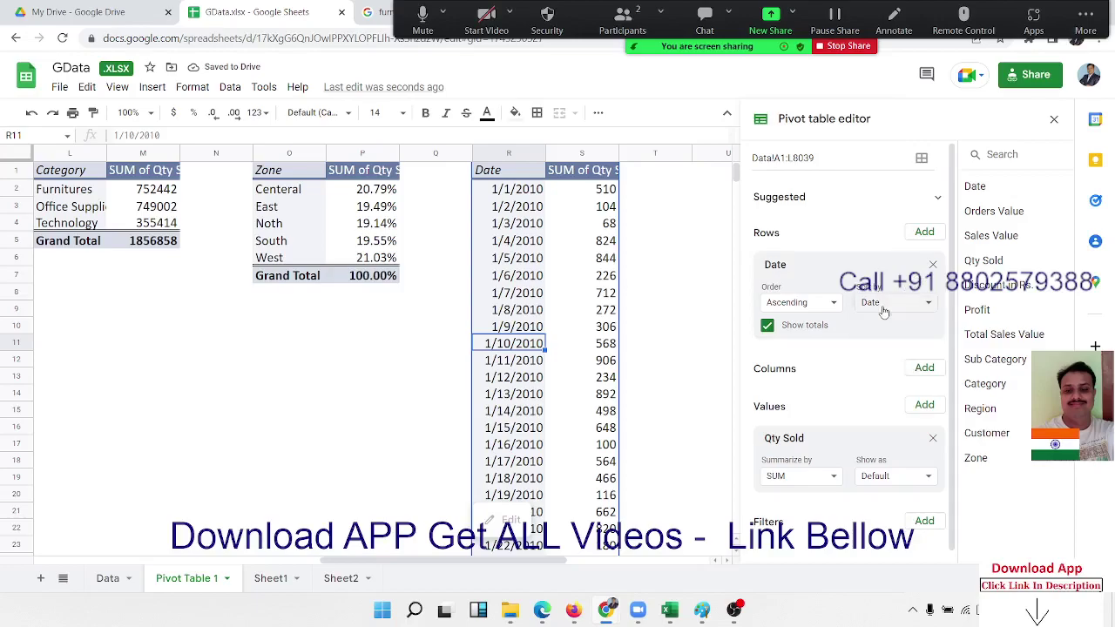
scroll(866, 416, down, 1)
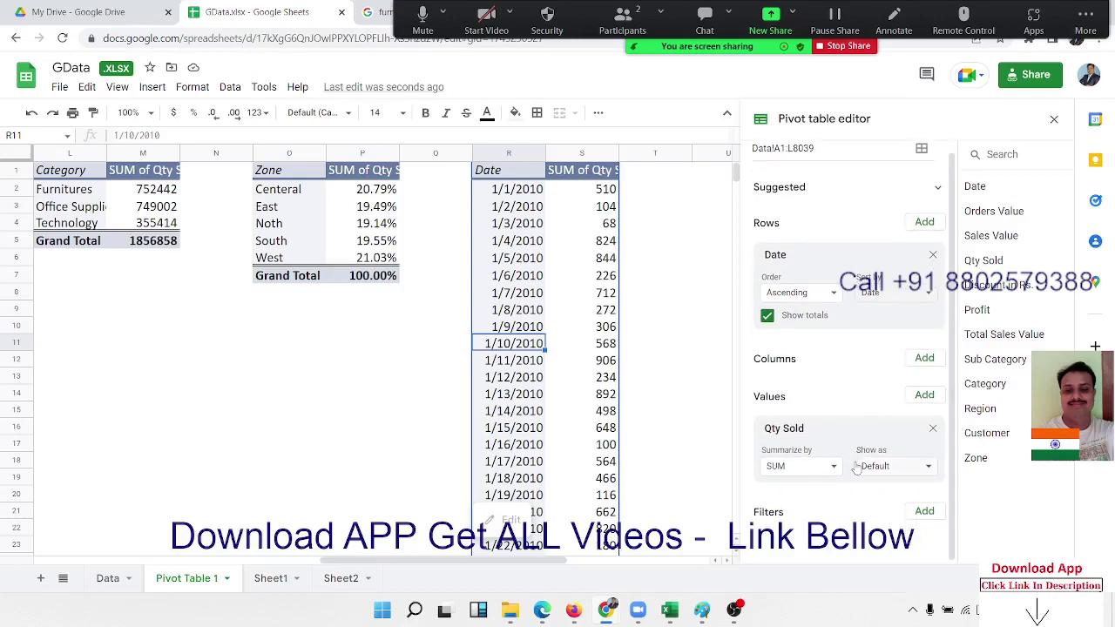
scroll(857, 468, up, 1)
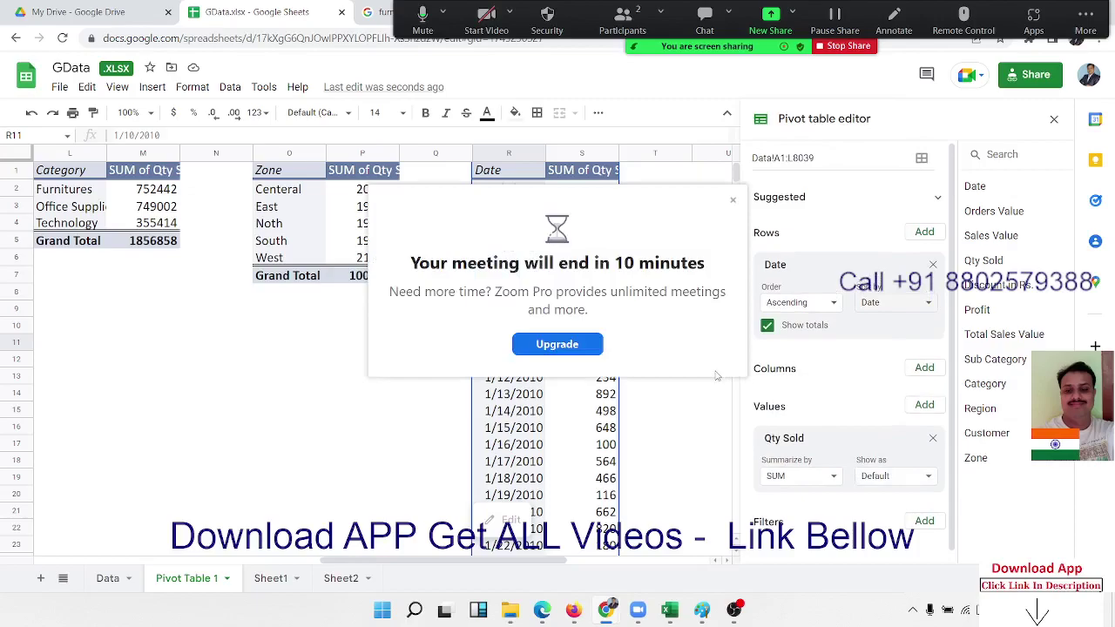
click(732, 200)
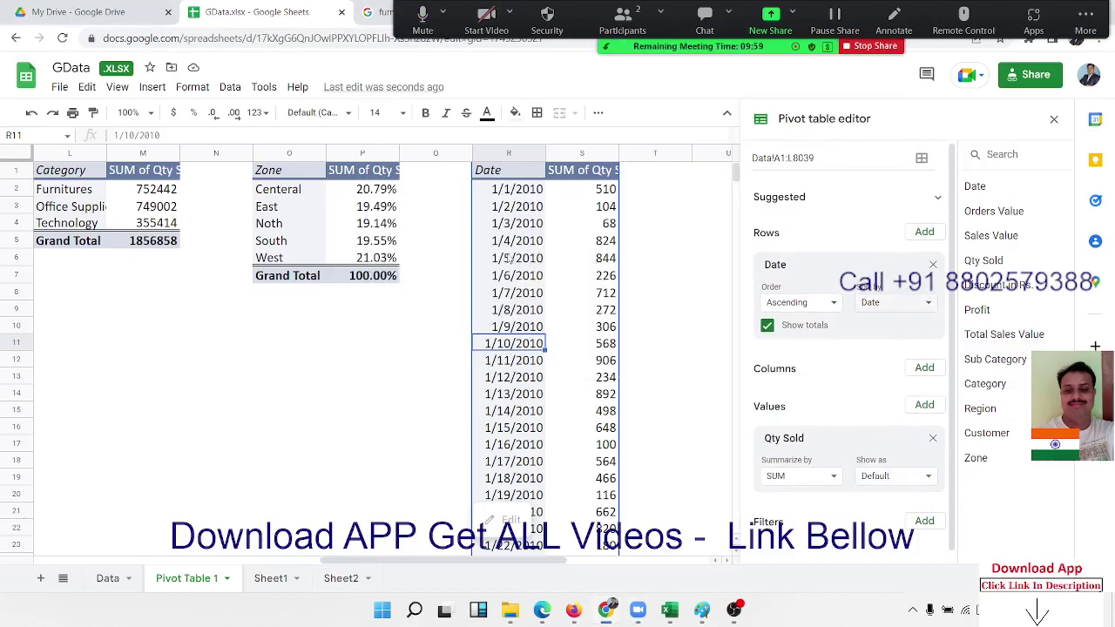
- Delete the Date pivot in columns R:S and switch to the Data sheet
click(508, 258)
scroll(514, 374, down, 5)
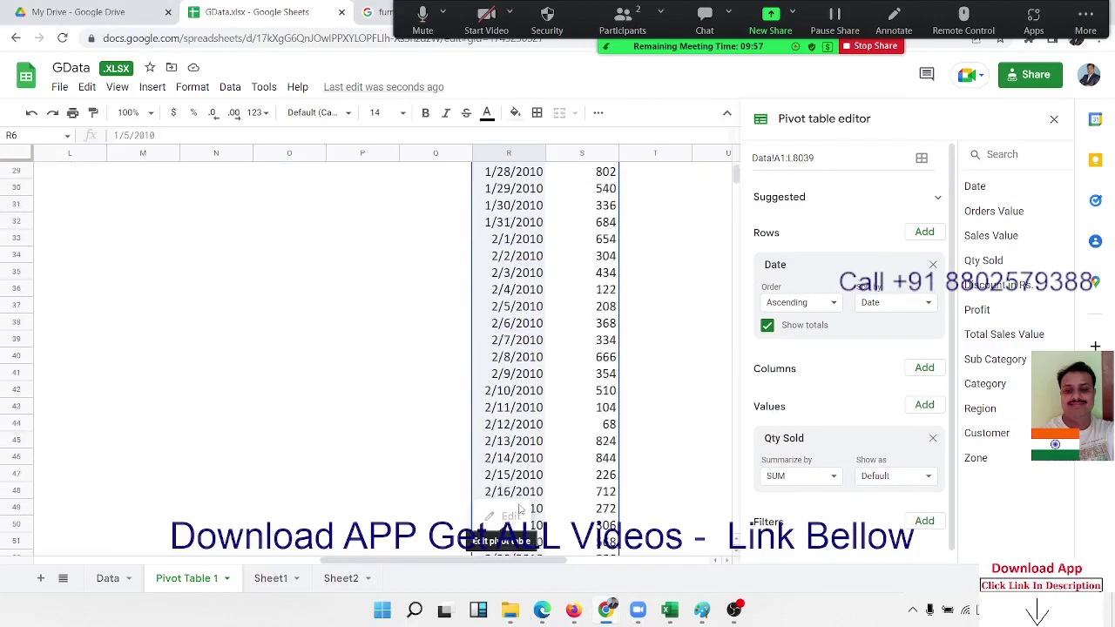
scroll(520, 509, up, 5)
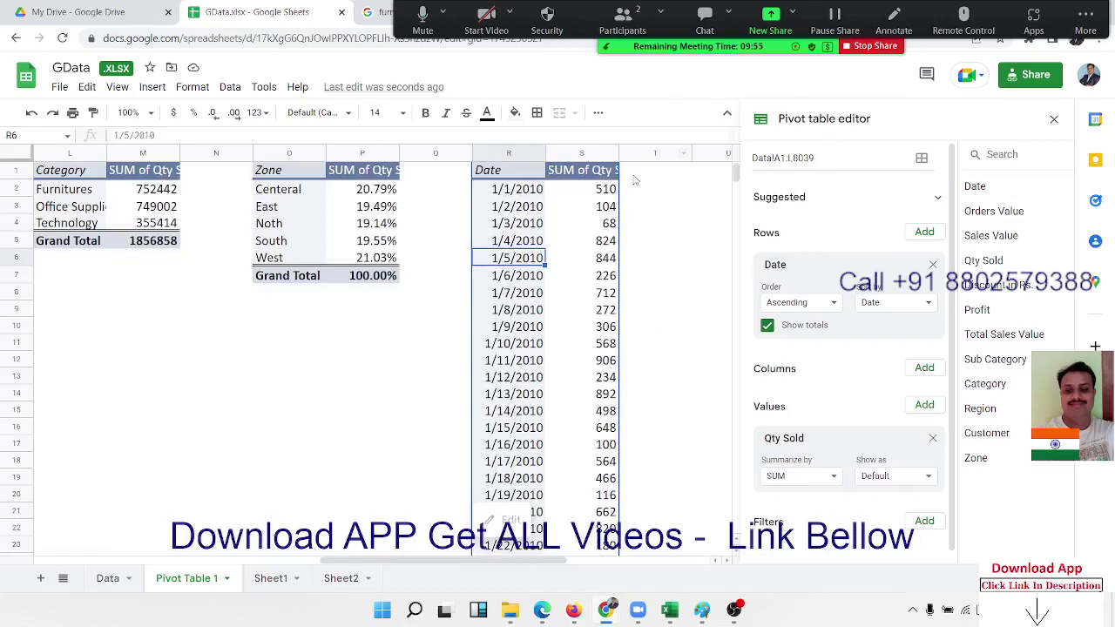
drag(518, 155, 578, 153)
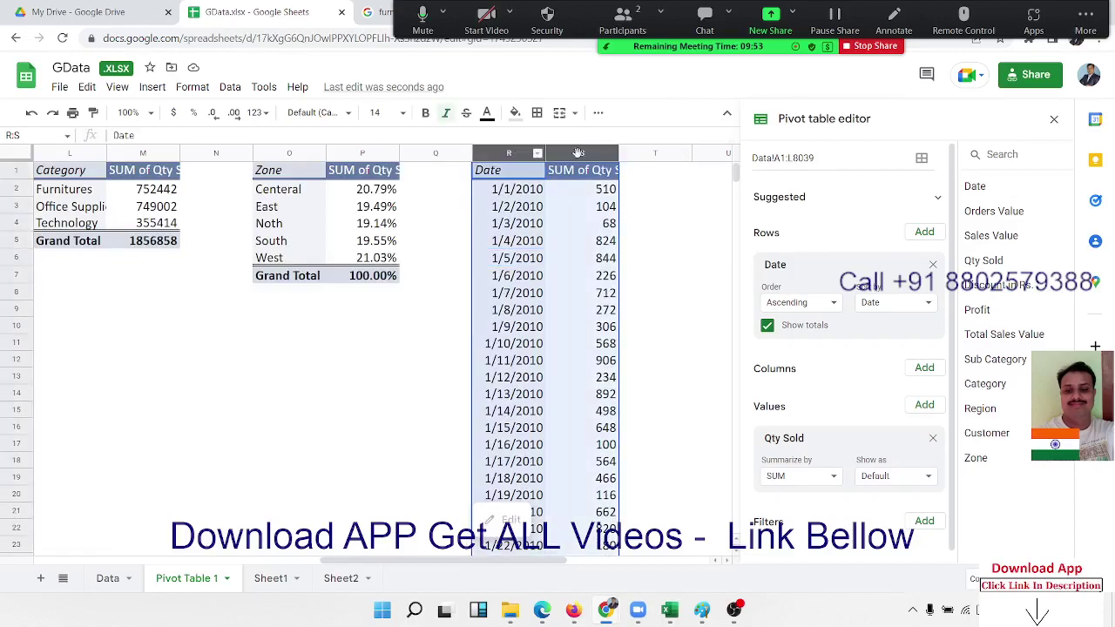
key(Delete)
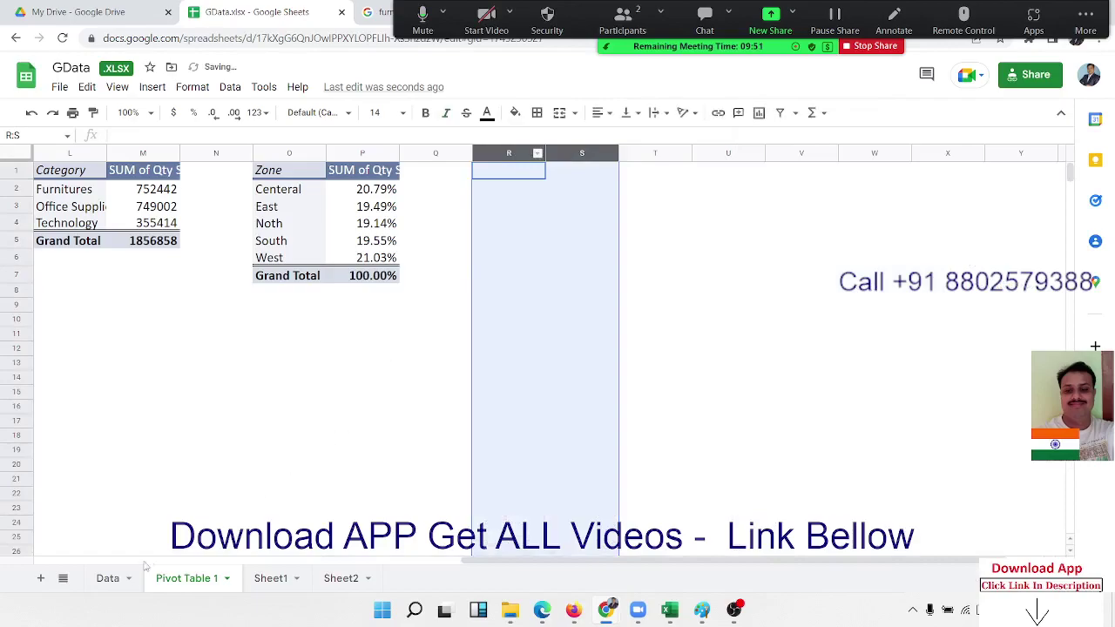
click(113, 579)
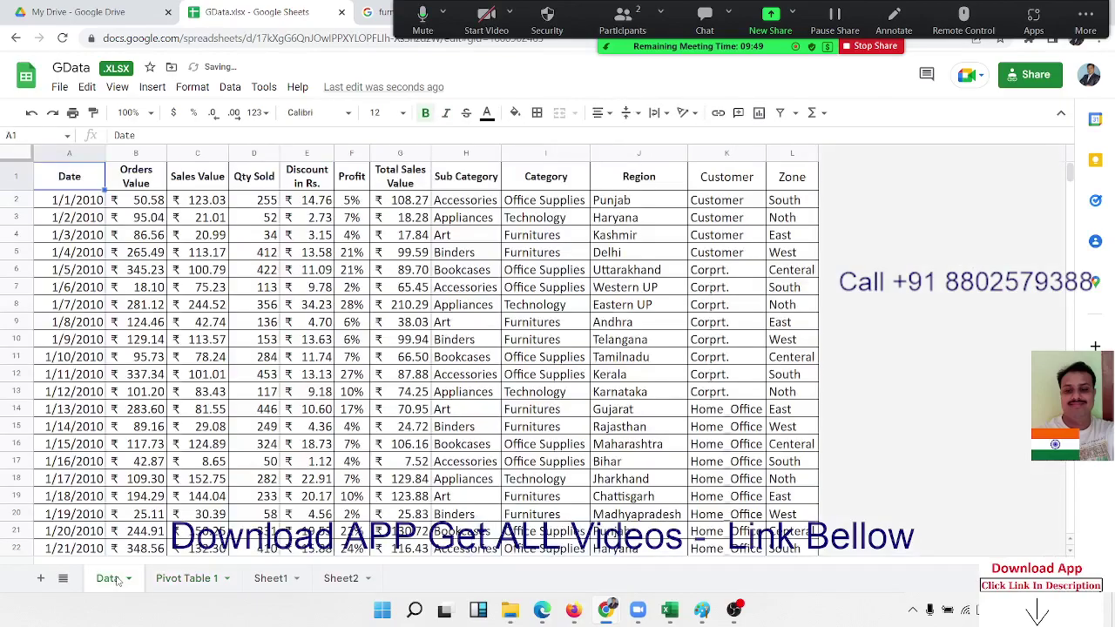
click(587, 217)
click(250, 225)
- Insert a new column before Customer and give it the header Year in K1
key(Home)
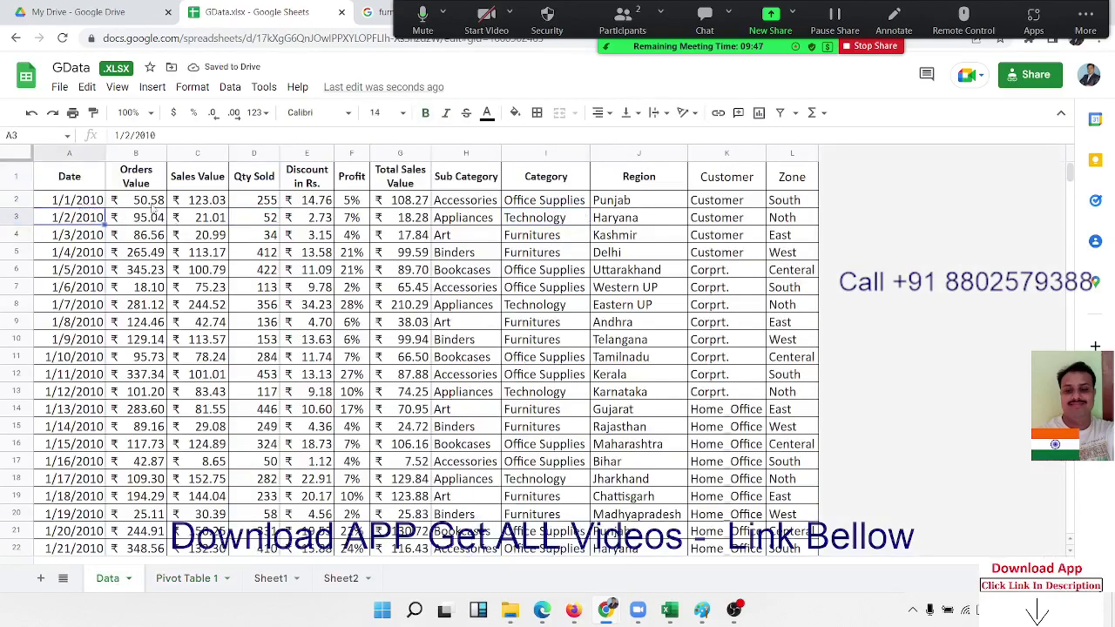
click(727, 156)
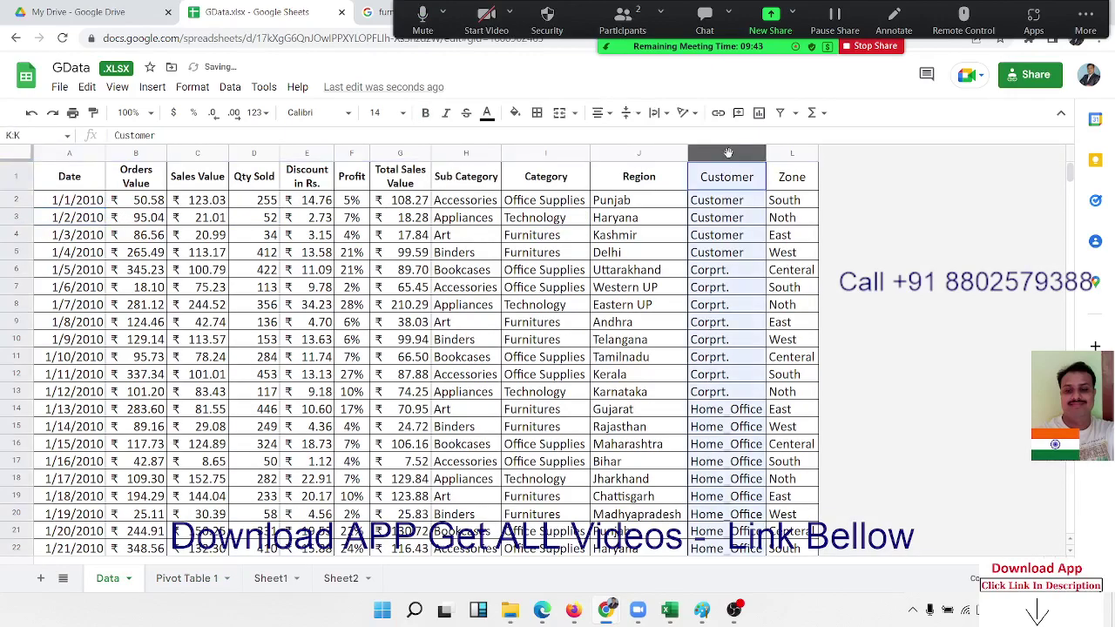
right_click(728, 156)
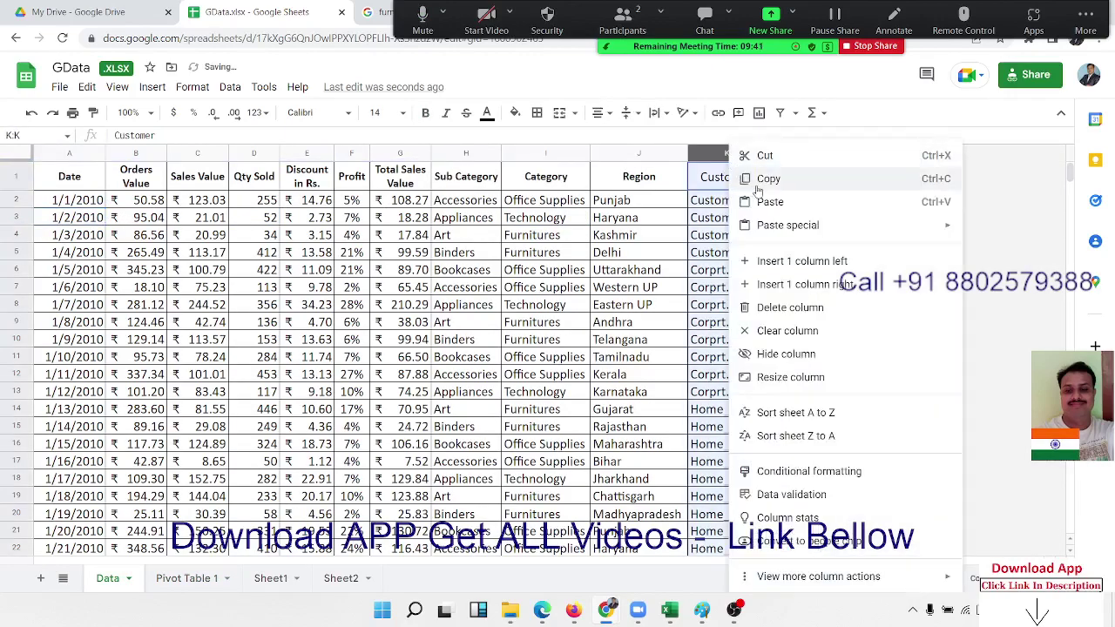
click(787, 261)
click(734, 185)
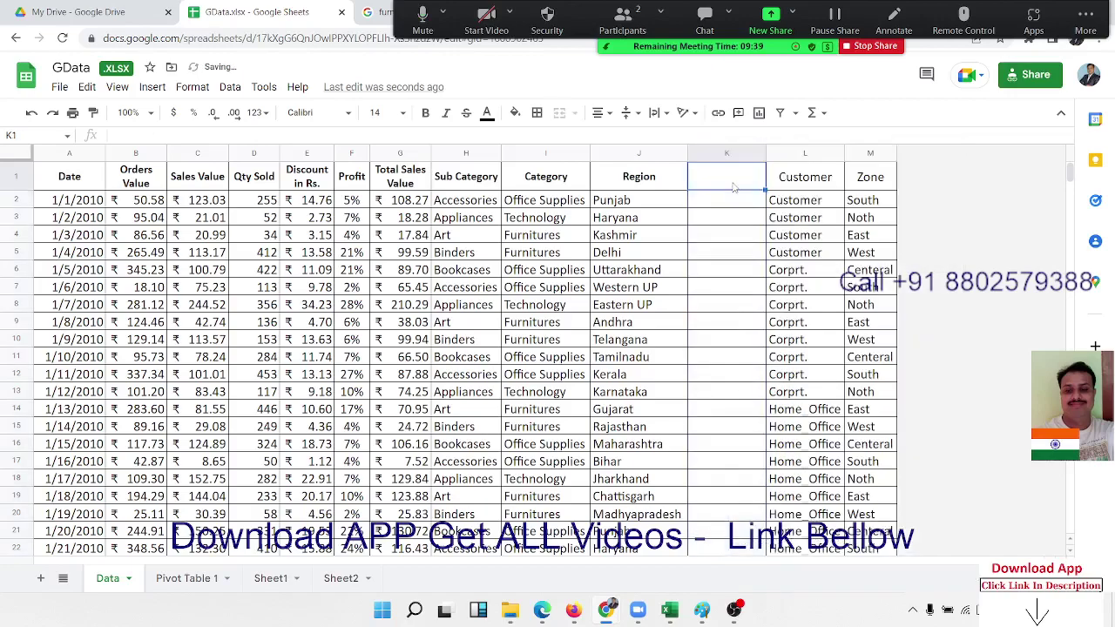
text(Yea)
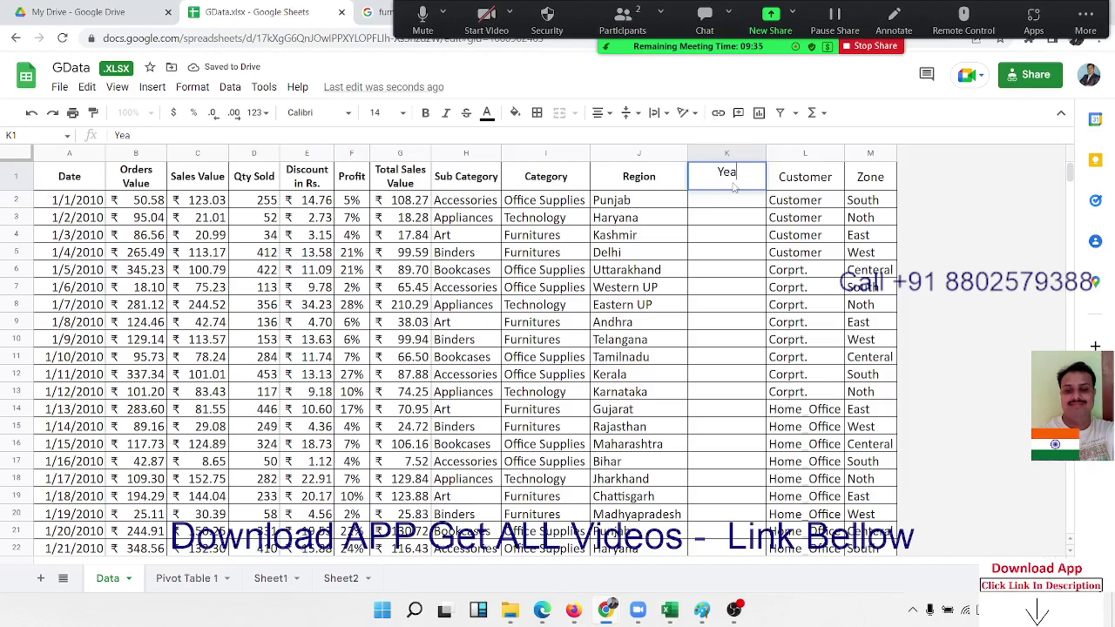
text(r)
key(Return)
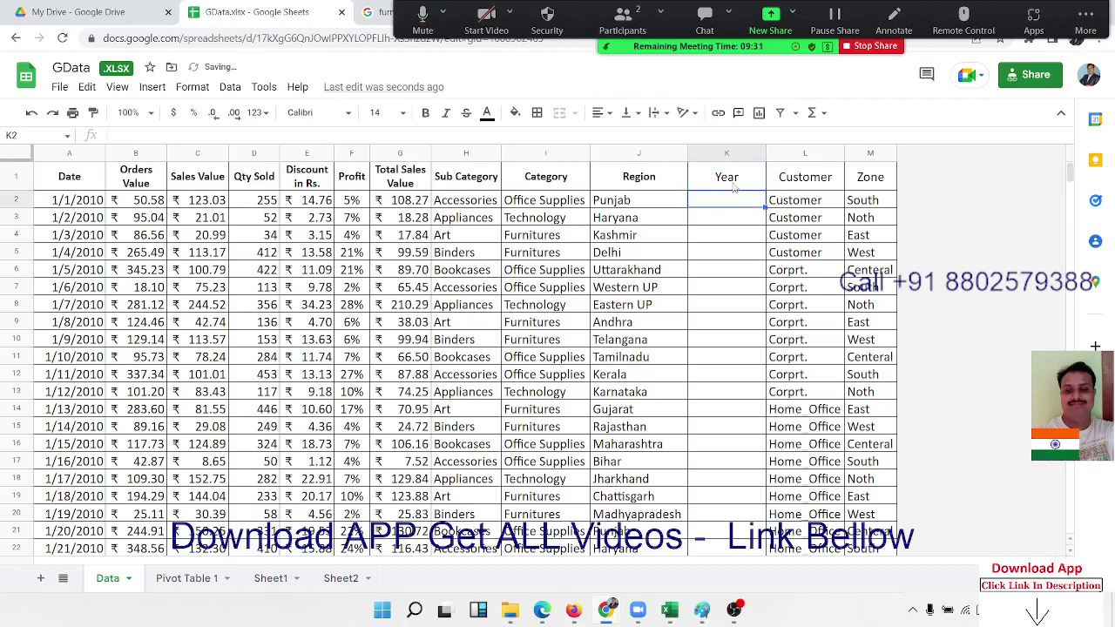
- Enter =YEAR(A2) in K2 and fill it down the whole Year column
text(=)
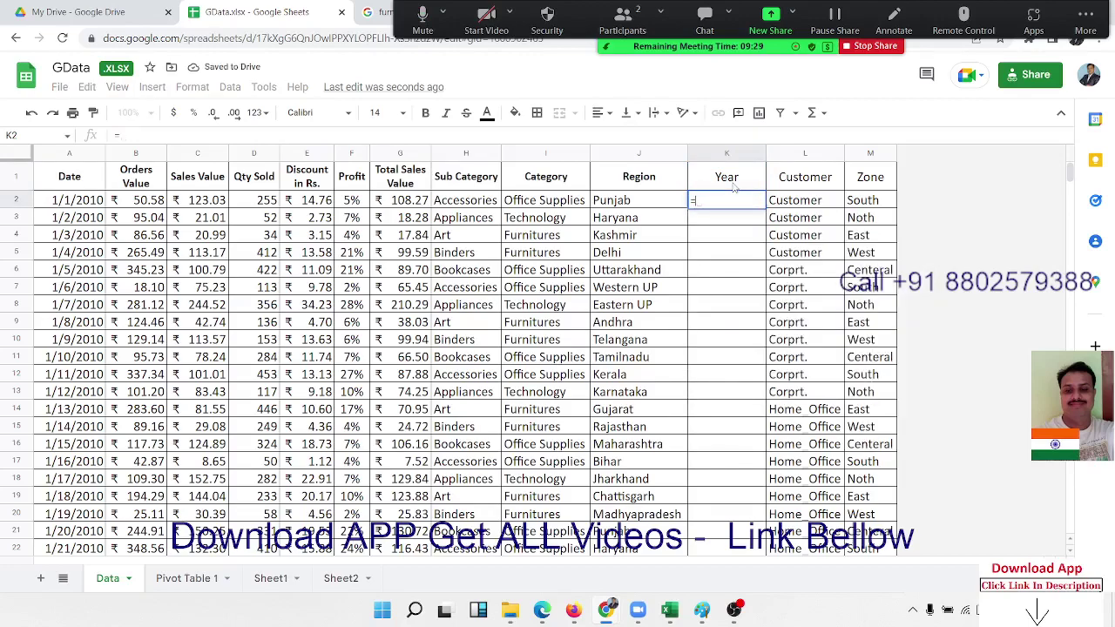
text(year()
key(Left)
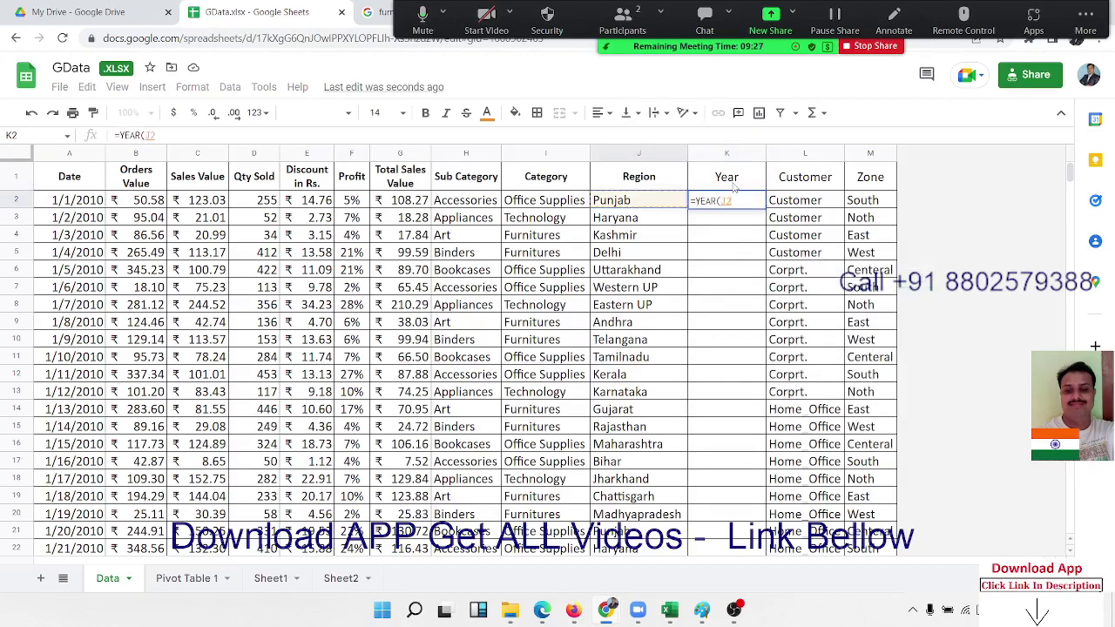
key(ctrl+Left)
key(Return)
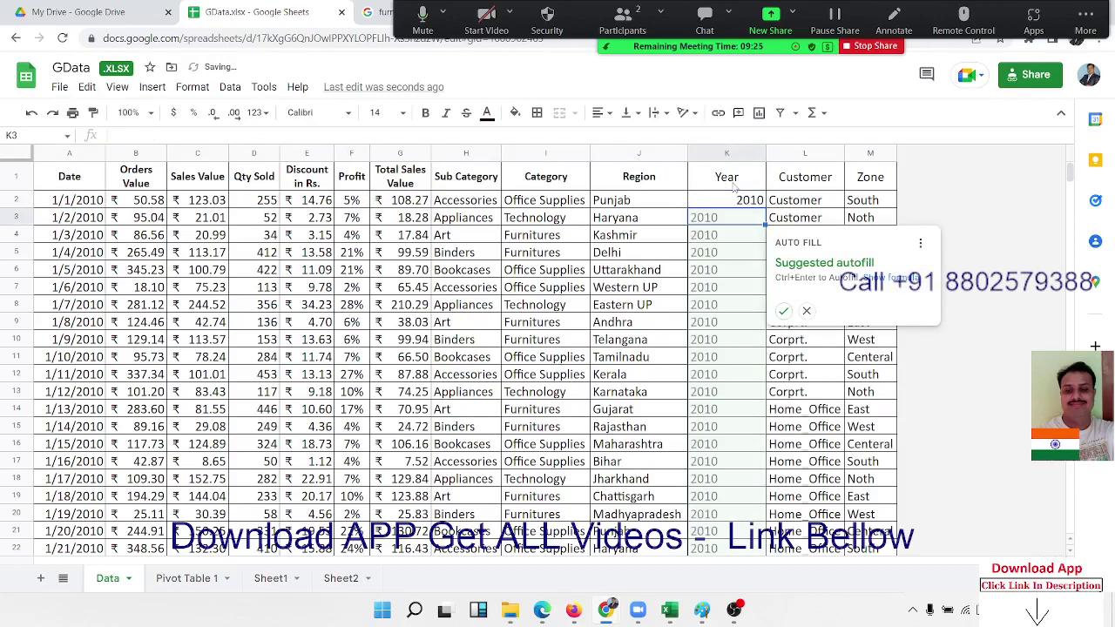
key(Up)
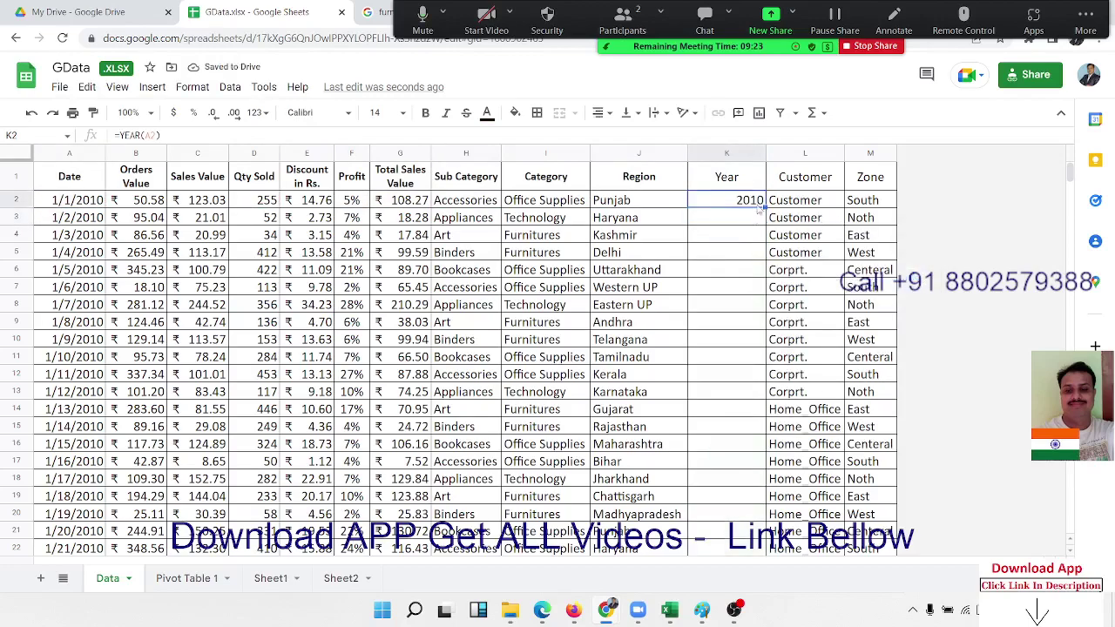
click(764, 213)
click(762, 202)
double_click(763, 207)
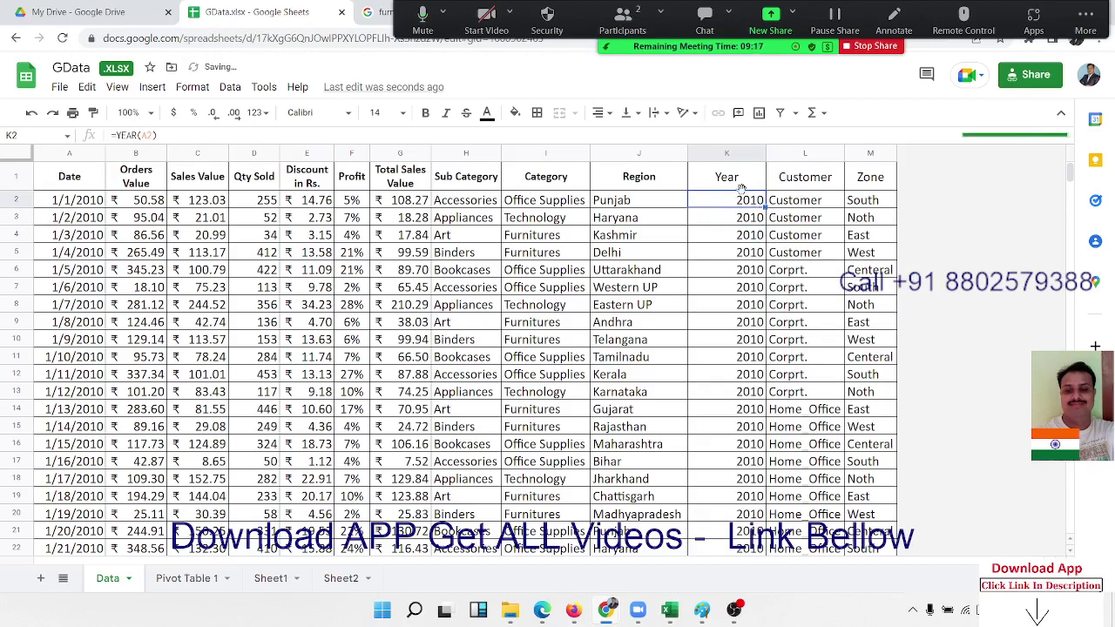
key(ctrl+Home)
- Select the full data range A1:M8039 and start a new pivot table
key(ctrl+shift+Right)
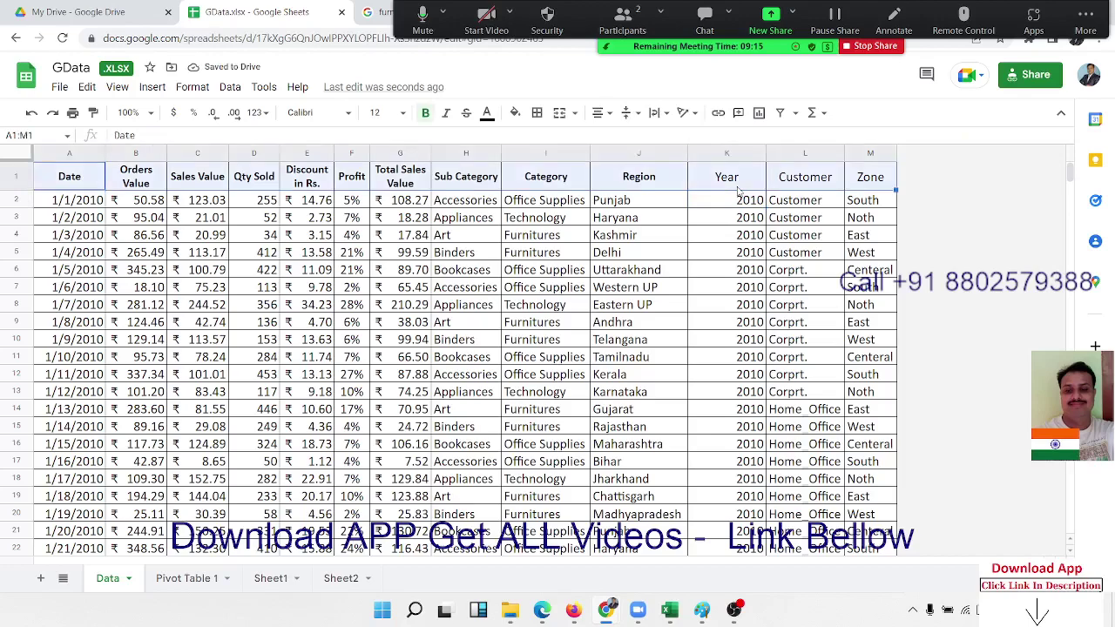
key(ctrl+shift+Down)
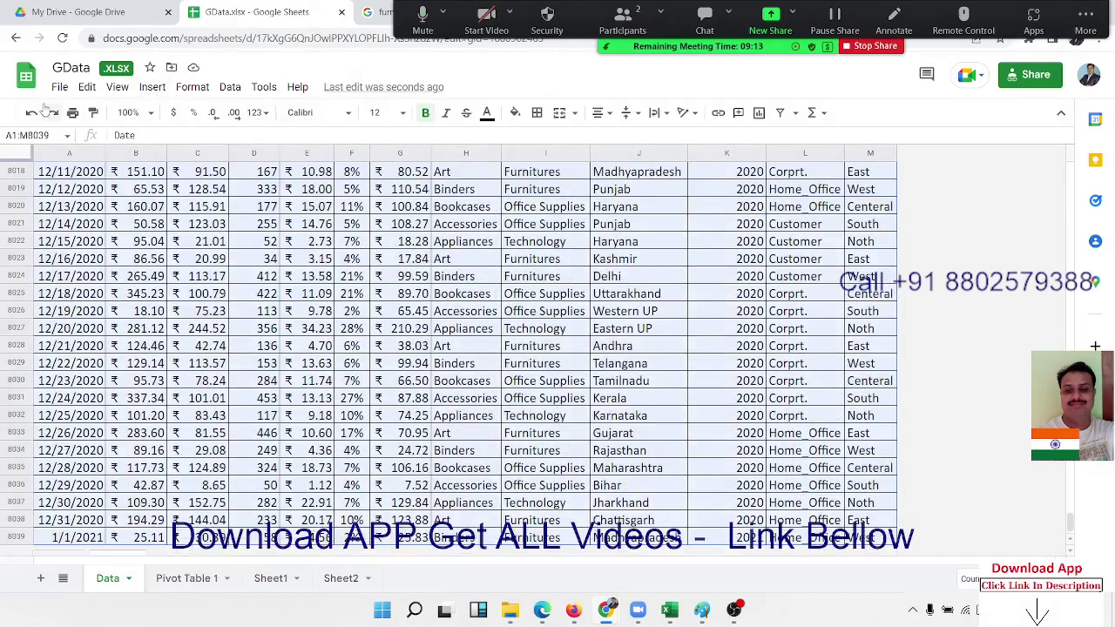
click(59, 87)
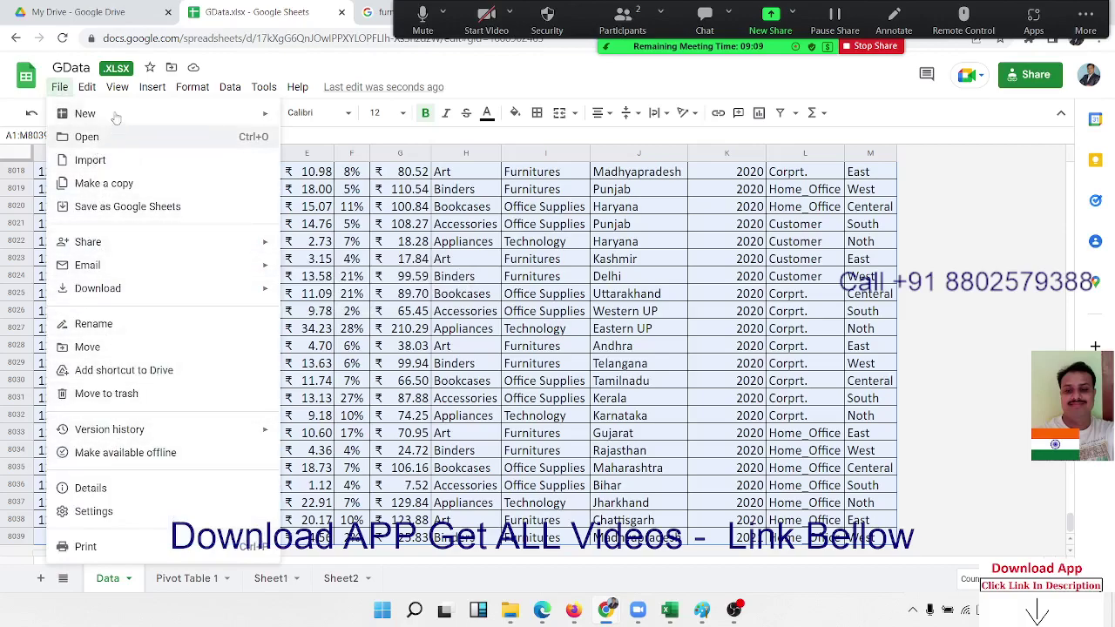
click(153, 87)
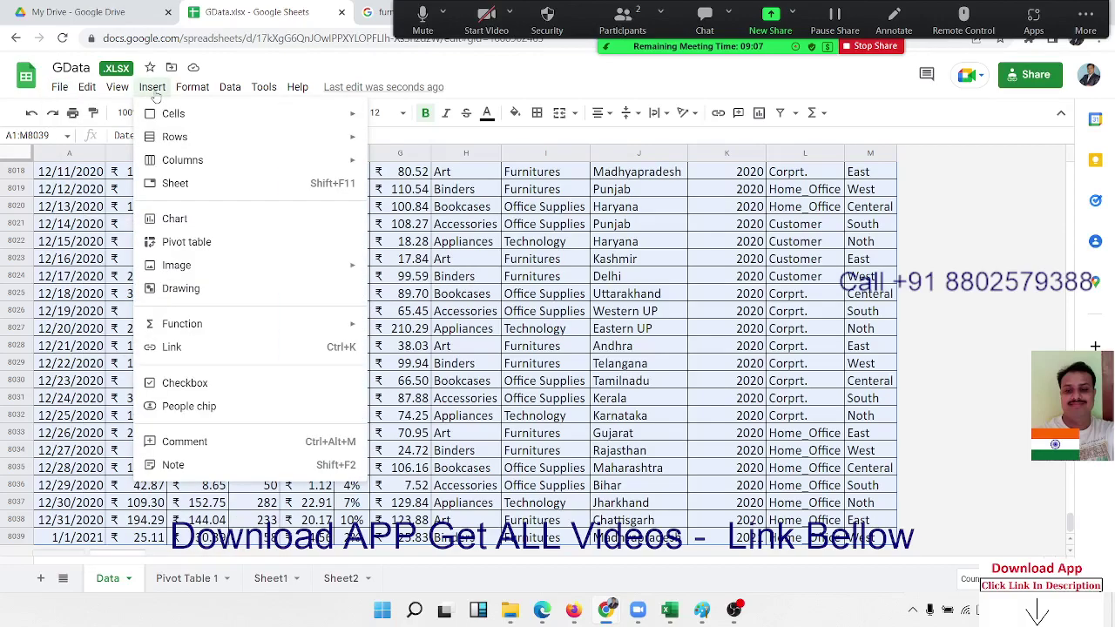
click(183, 248)
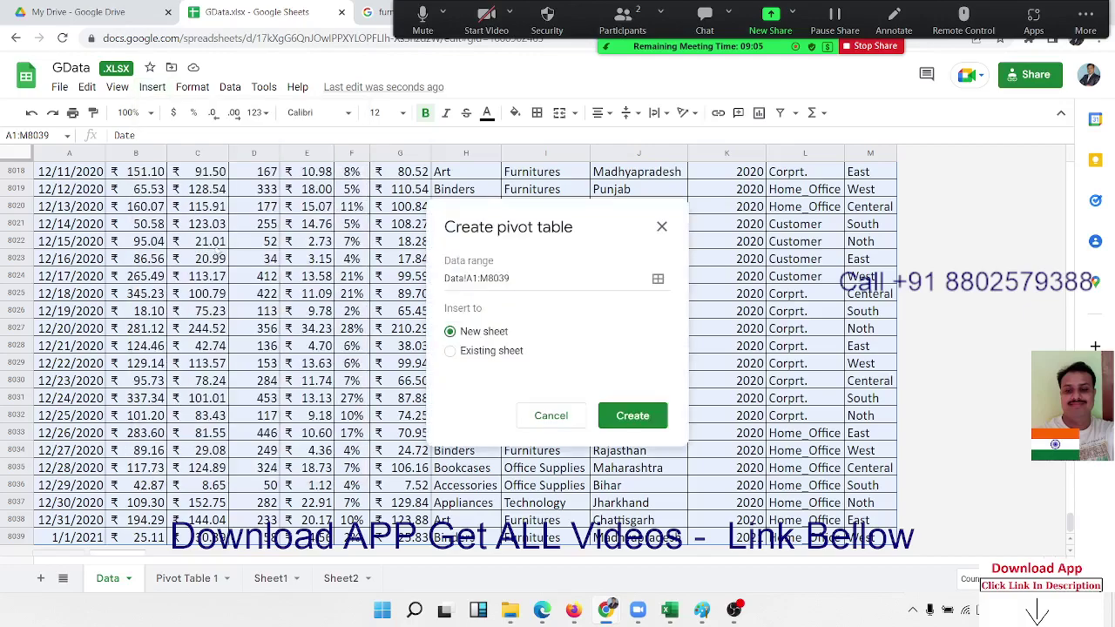
- Place the new pivot table at R1 on the Pivot Table 1 sheet and create it
click(482, 350)
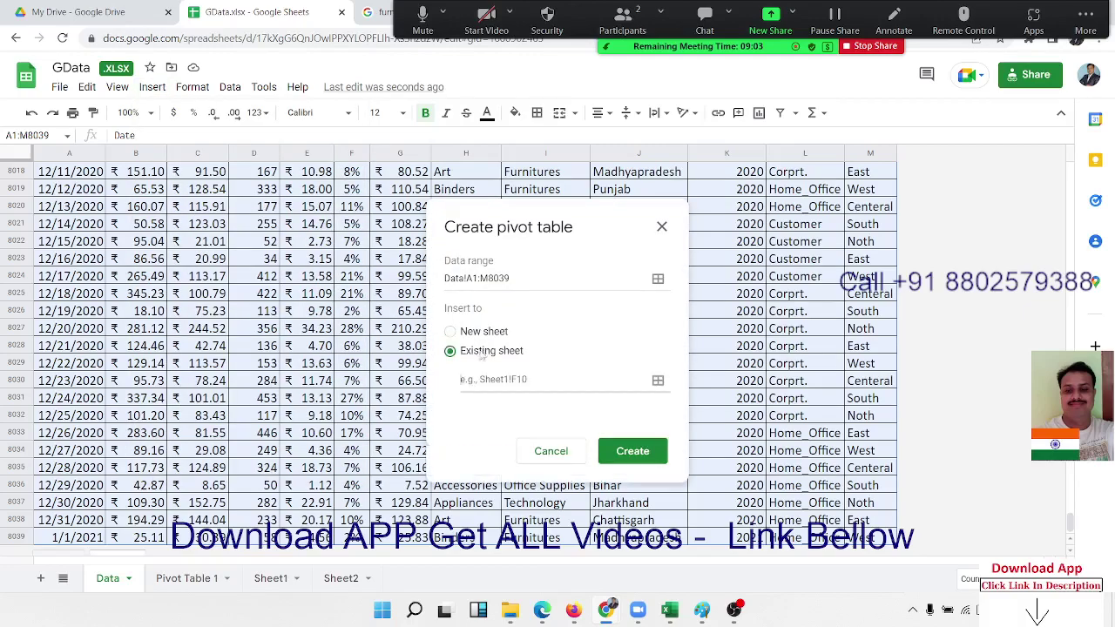
click(218, 580)
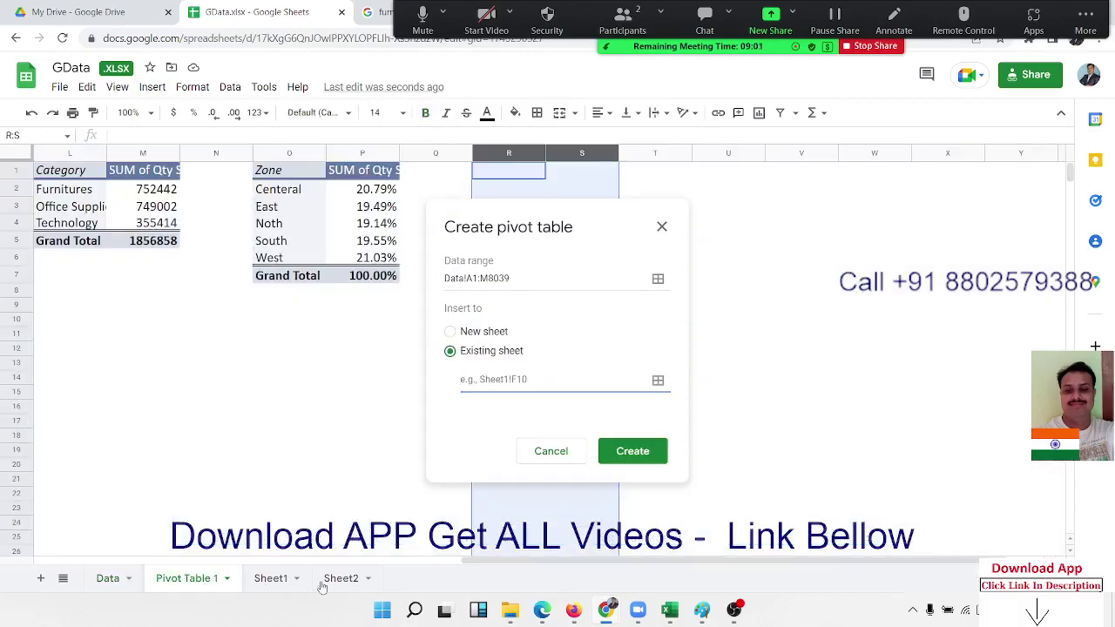
click(525, 175)
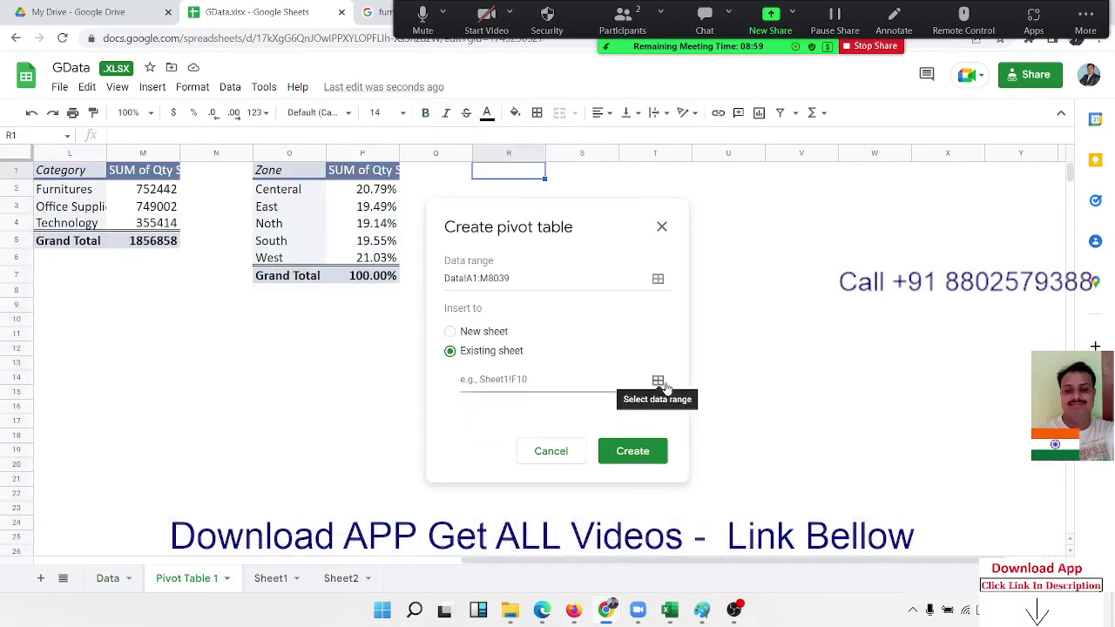
click(657, 380)
click(513, 173)
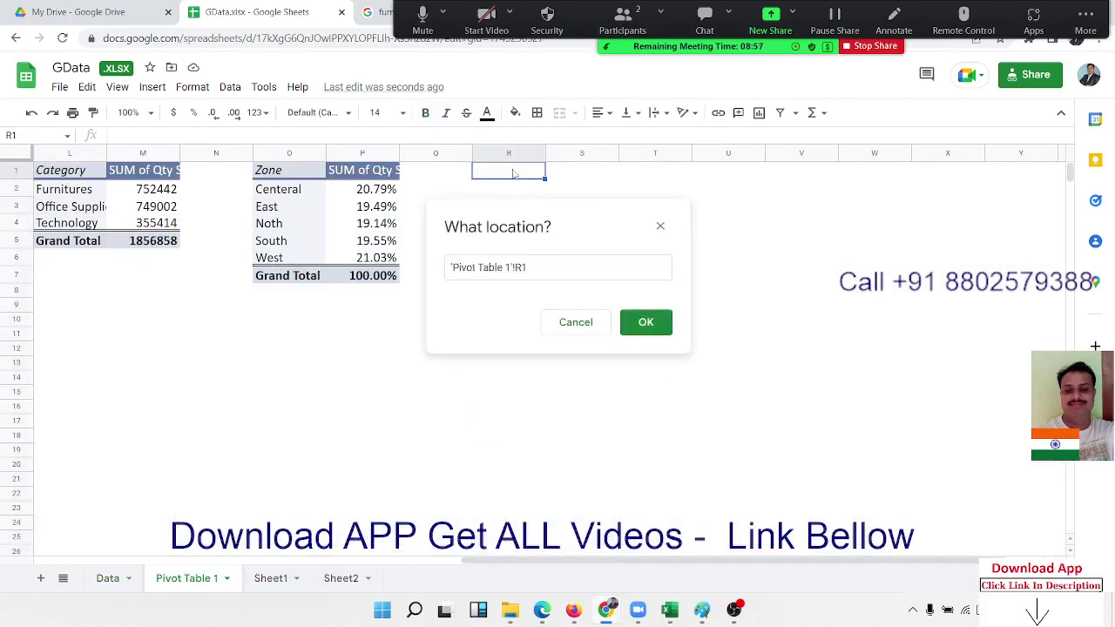
click(644, 322)
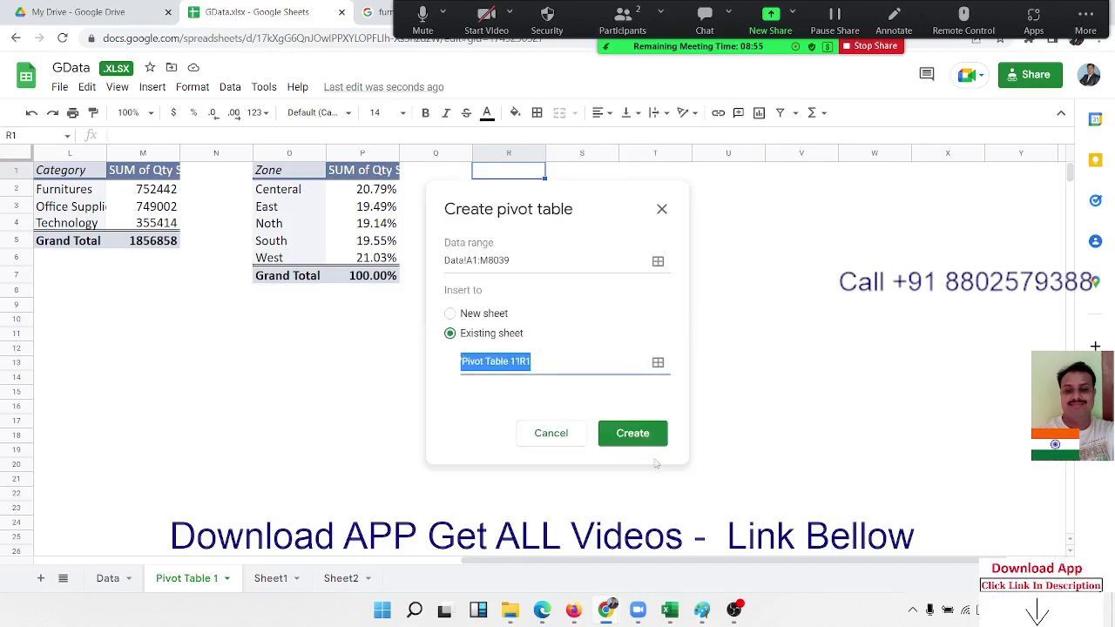
click(633, 433)
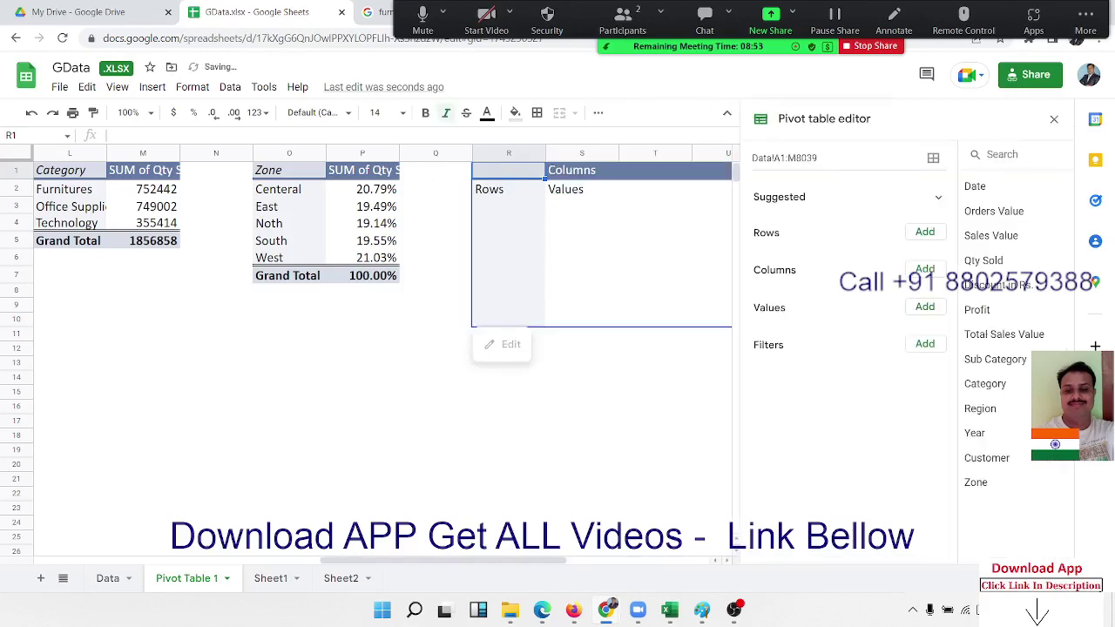
- Add Year as the pivot's rows and SUM of Qty Sold as its values
drag(973, 433, 810, 328)
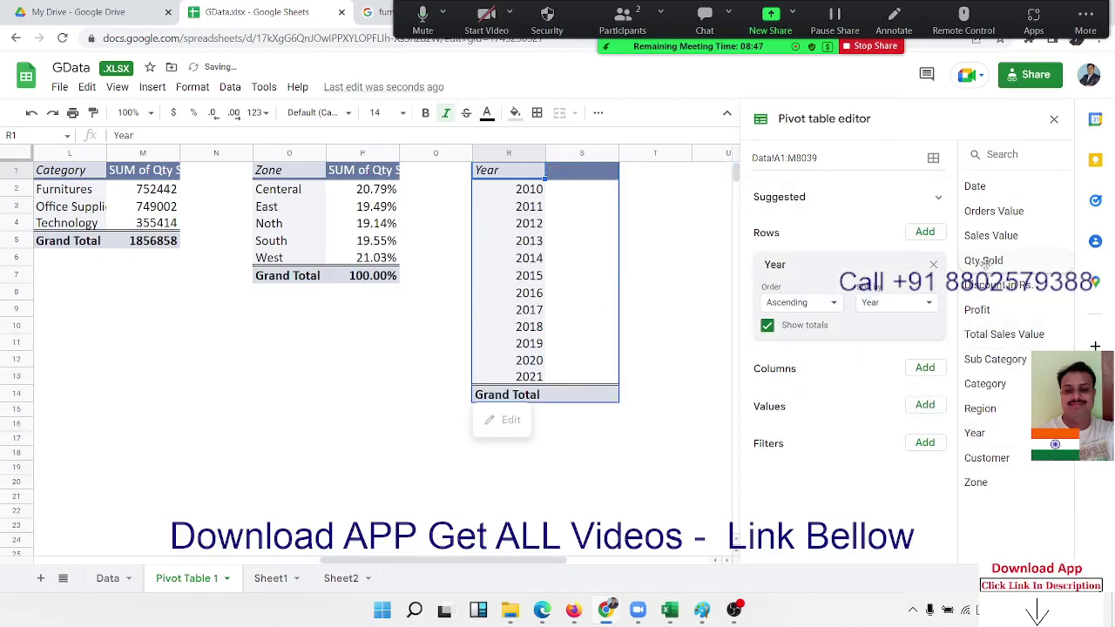
drag(983, 262, 794, 435)
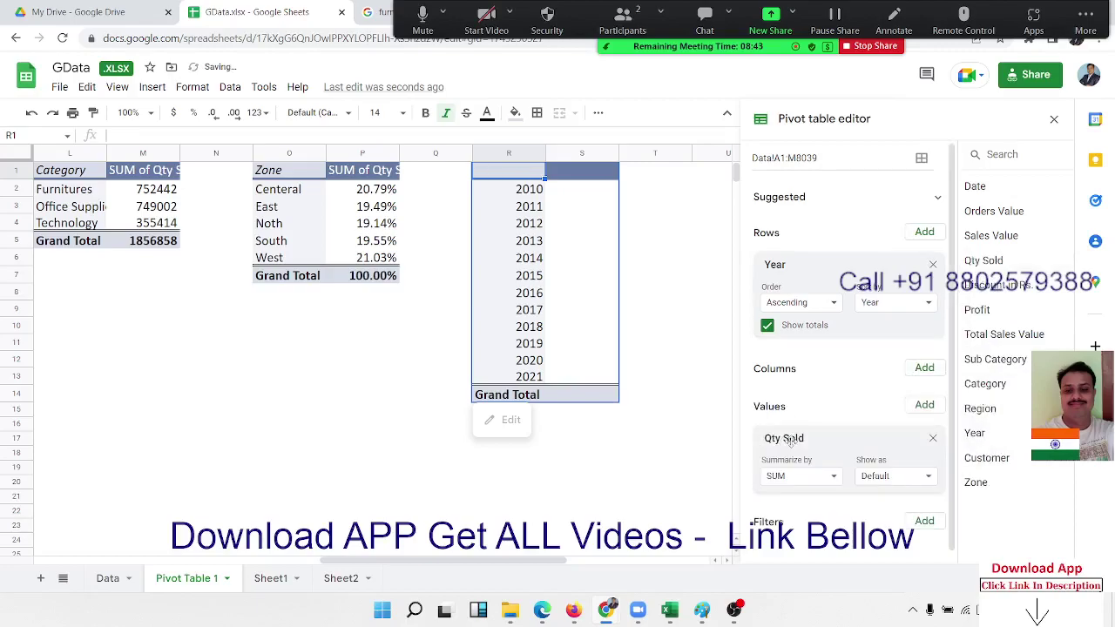
click(532, 211)
click(151, 86)
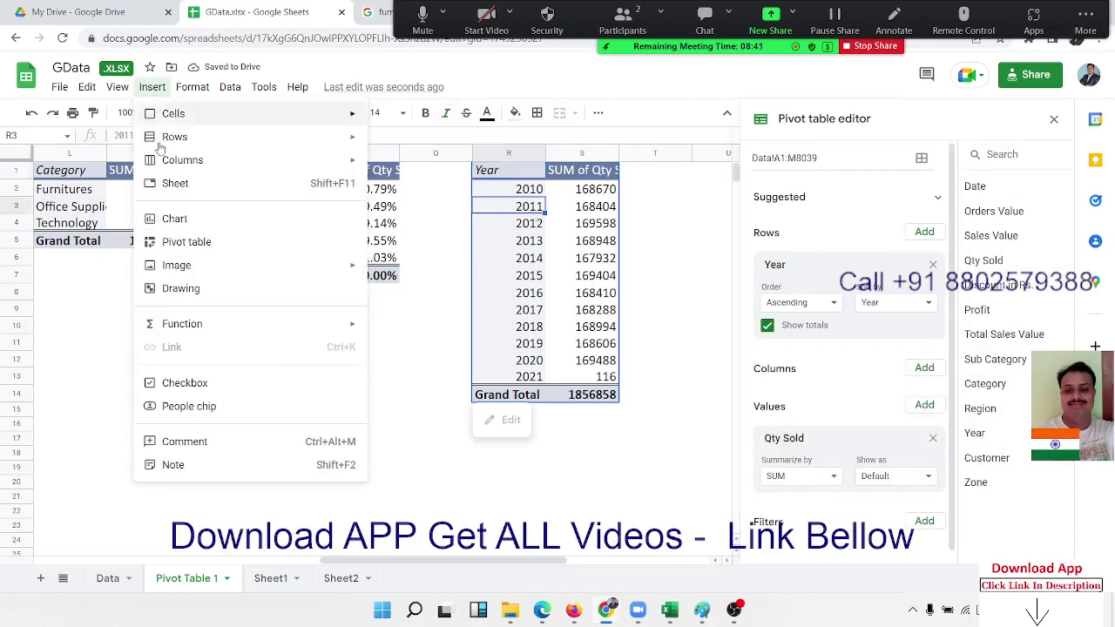
- Insert a chart from the yearly pivot and make it a Smooth line chart
click(182, 227)
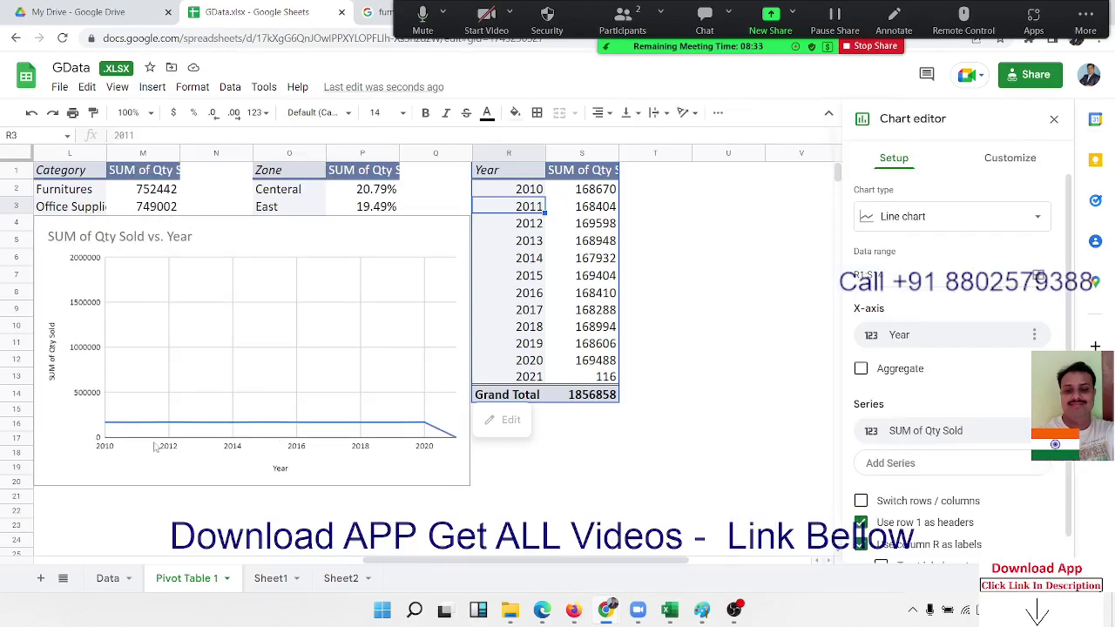
click(97, 346)
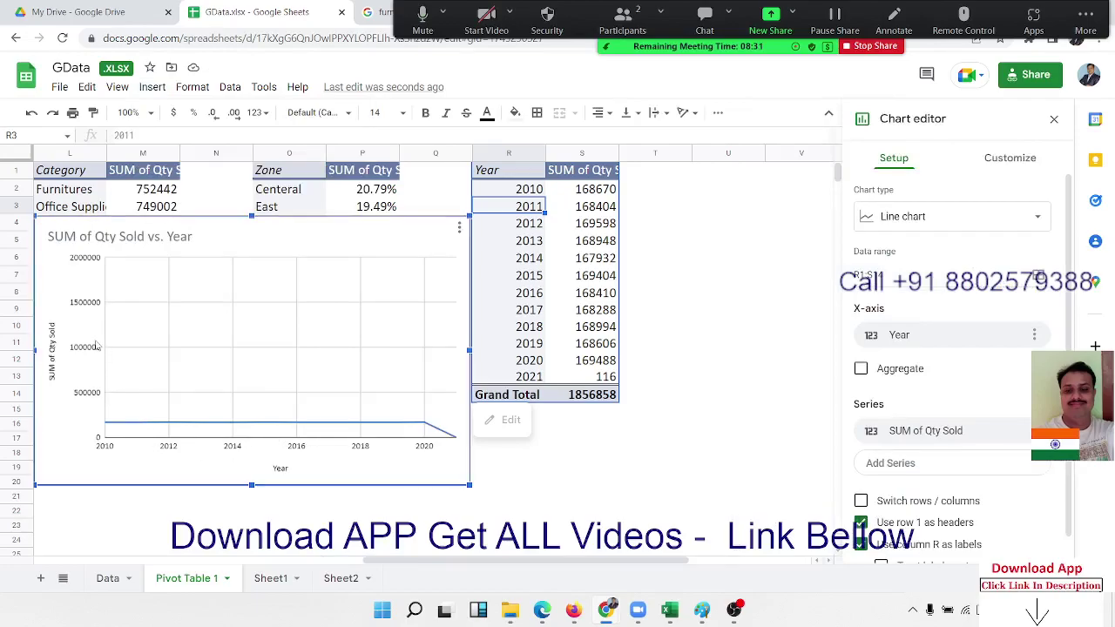
click(945, 220)
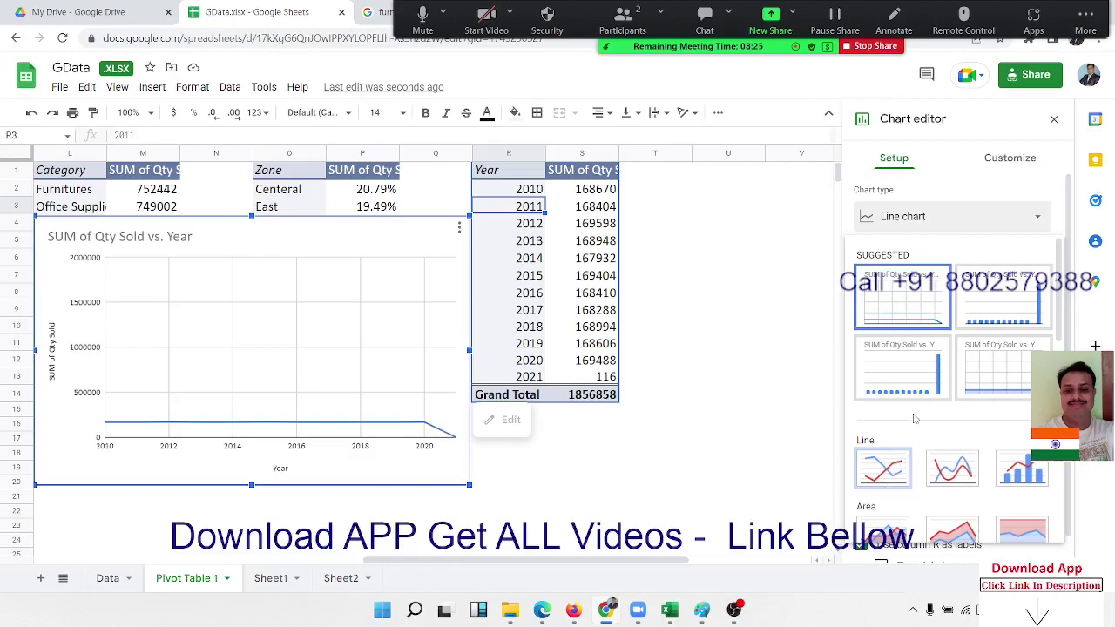
scroll(914, 419, down, 3)
scroll(914, 419, up, 3)
click(958, 475)
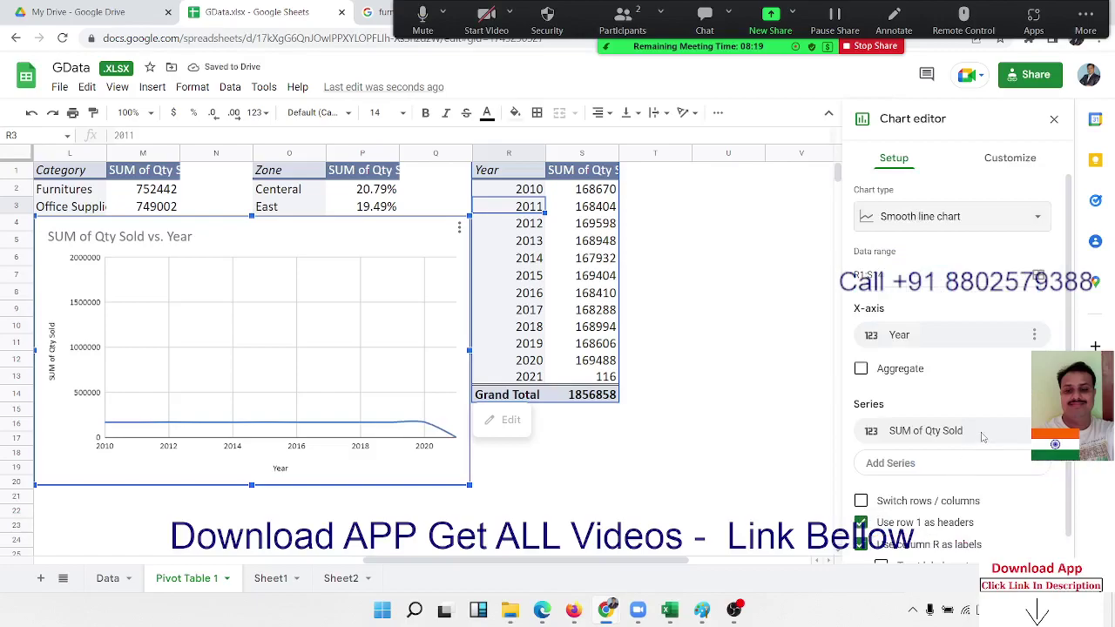
click(1008, 165)
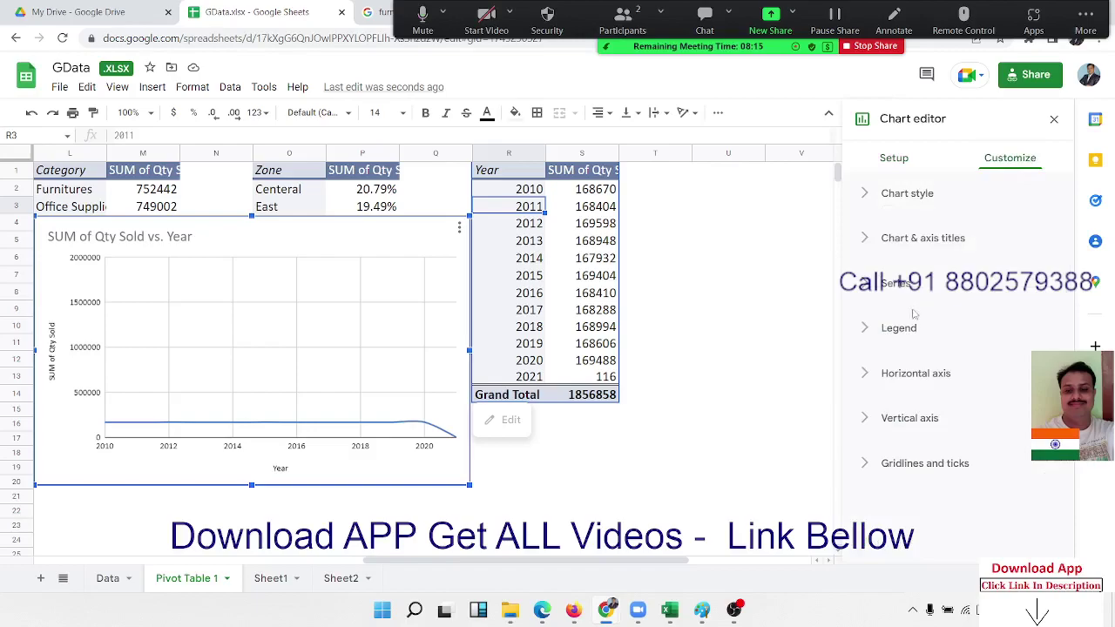
- Browse the chart's legend and horizontal axis settings, keeping the legend position Auto
click(910, 418)
click(902, 342)
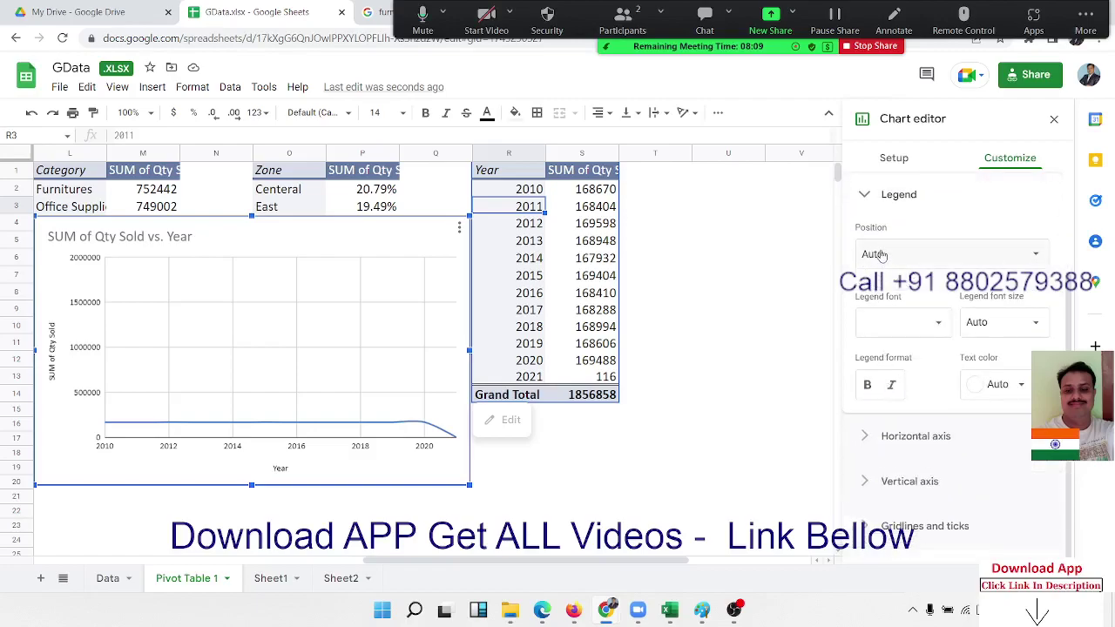
click(879, 254)
click(848, 290)
scroll(870, 348, up, 2)
click(866, 332)
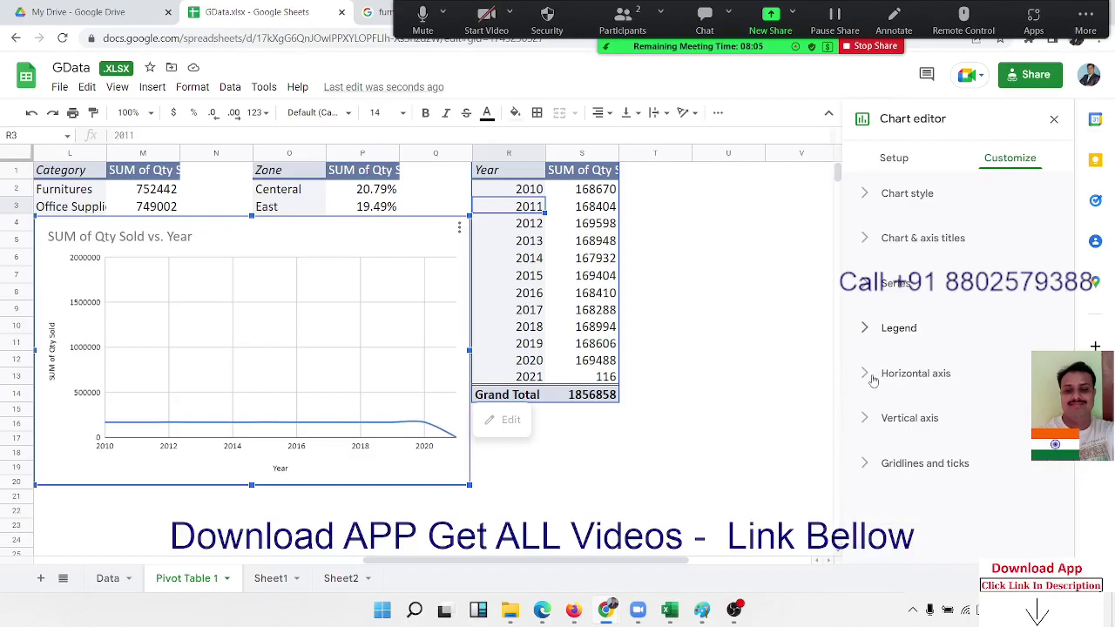
click(866, 375)
scroll(867, 377, down, 3)
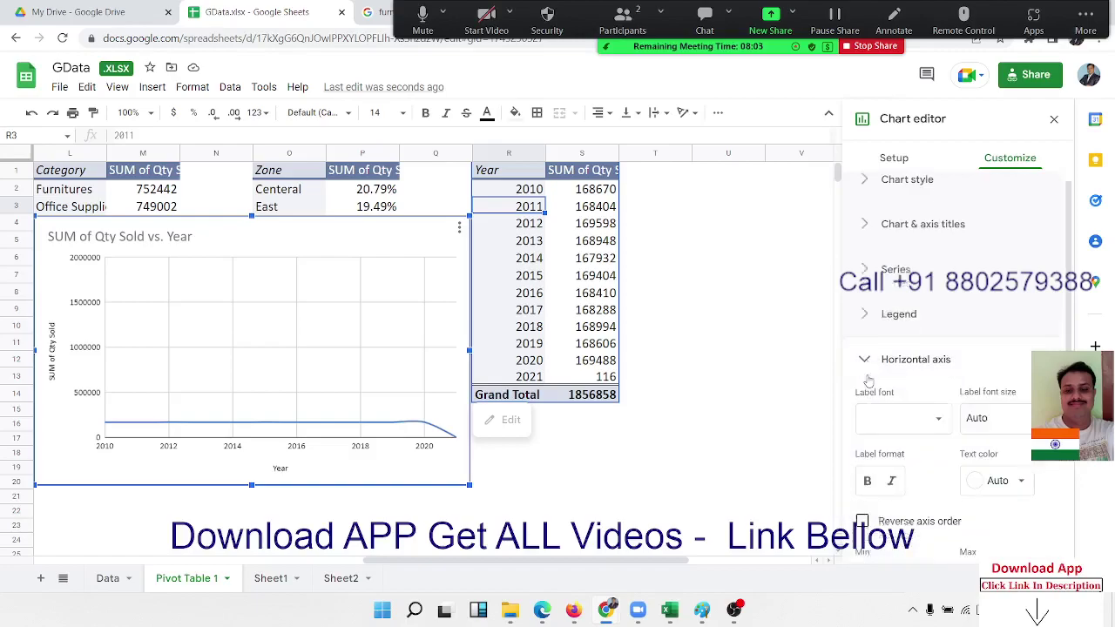
scroll(867, 378, up, 3)
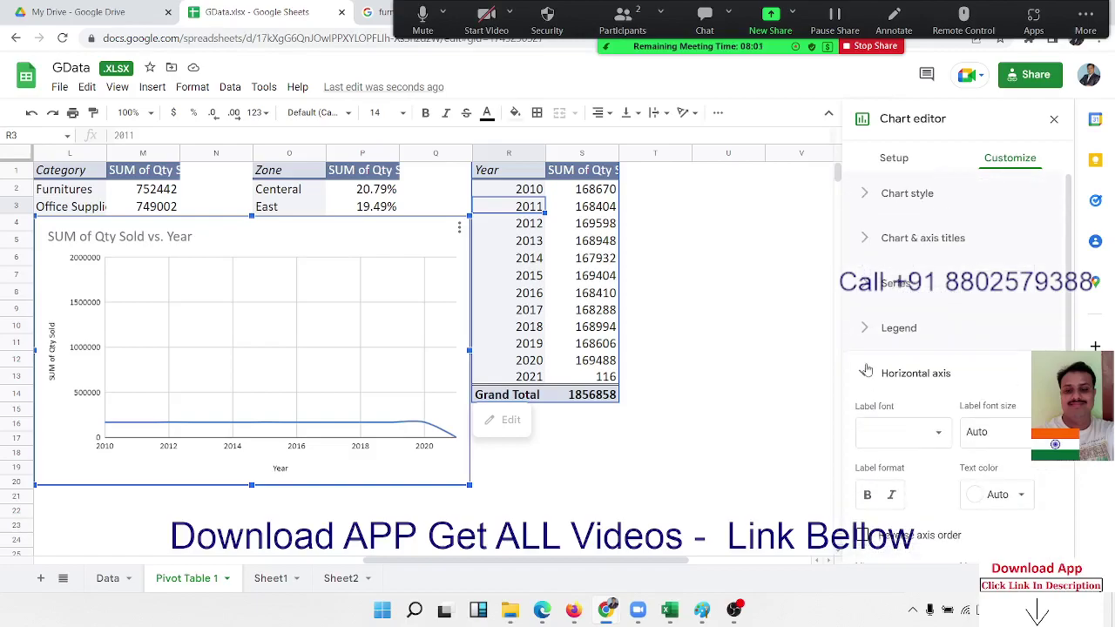
click(867, 374)
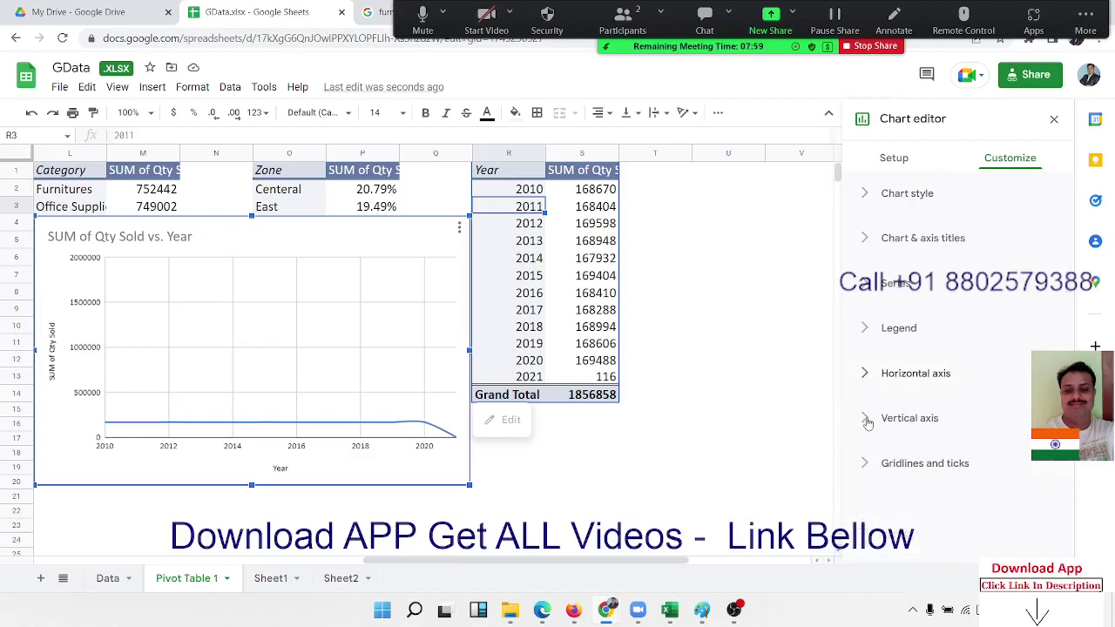
- Browse the vertical axis and axis label font settings unchanged, then select pivot cell S2
click(867, 420)
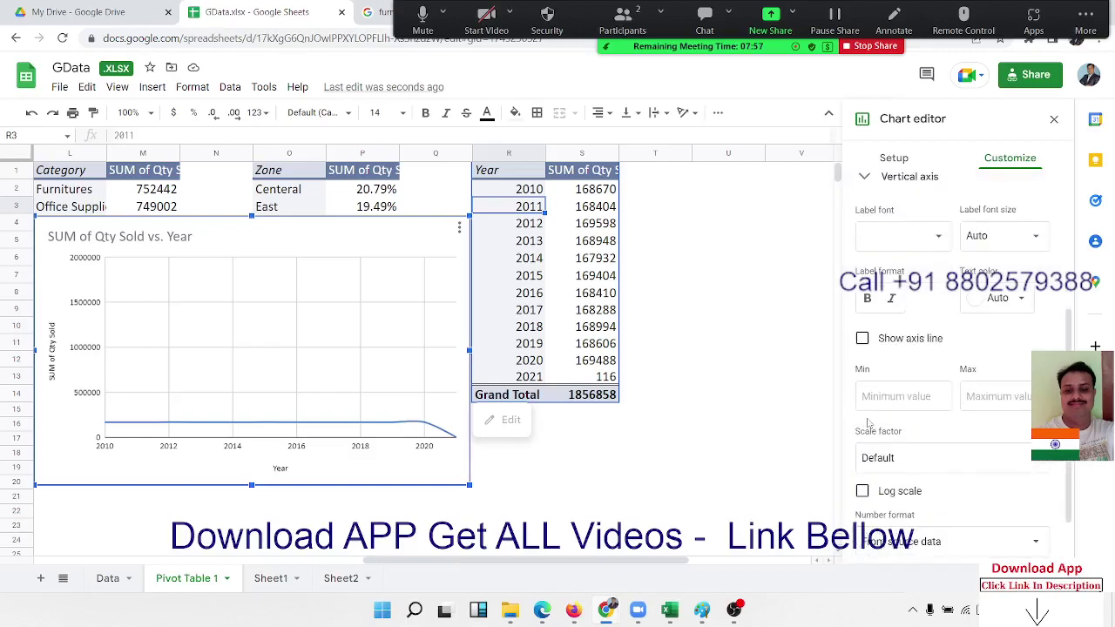
scroll(867, 423, up, 3)
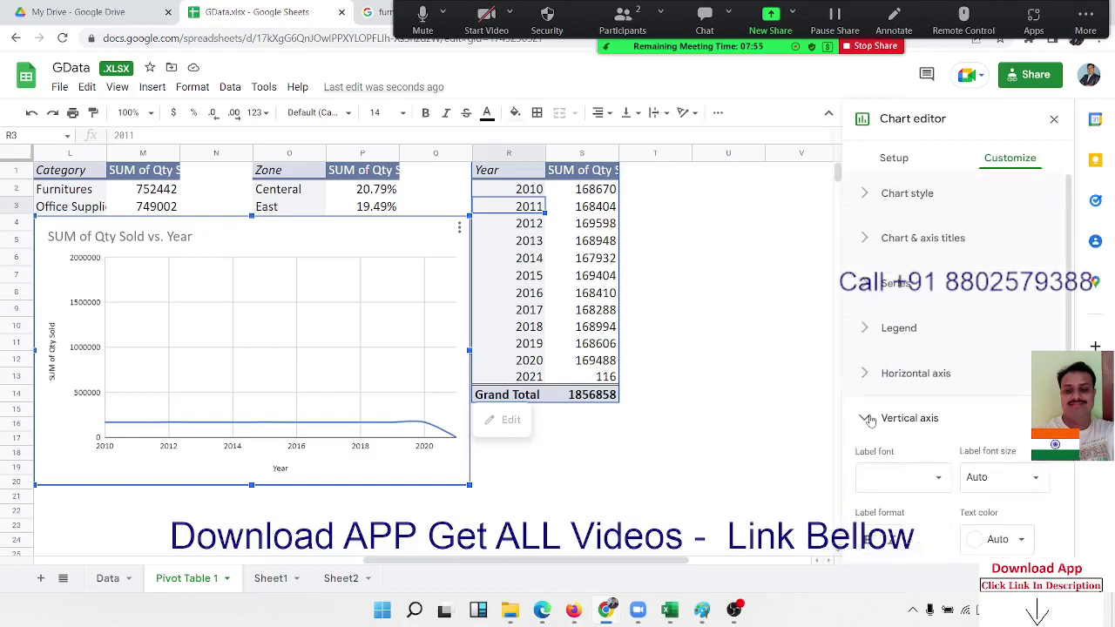
click(869, 420)
click(863, 374)
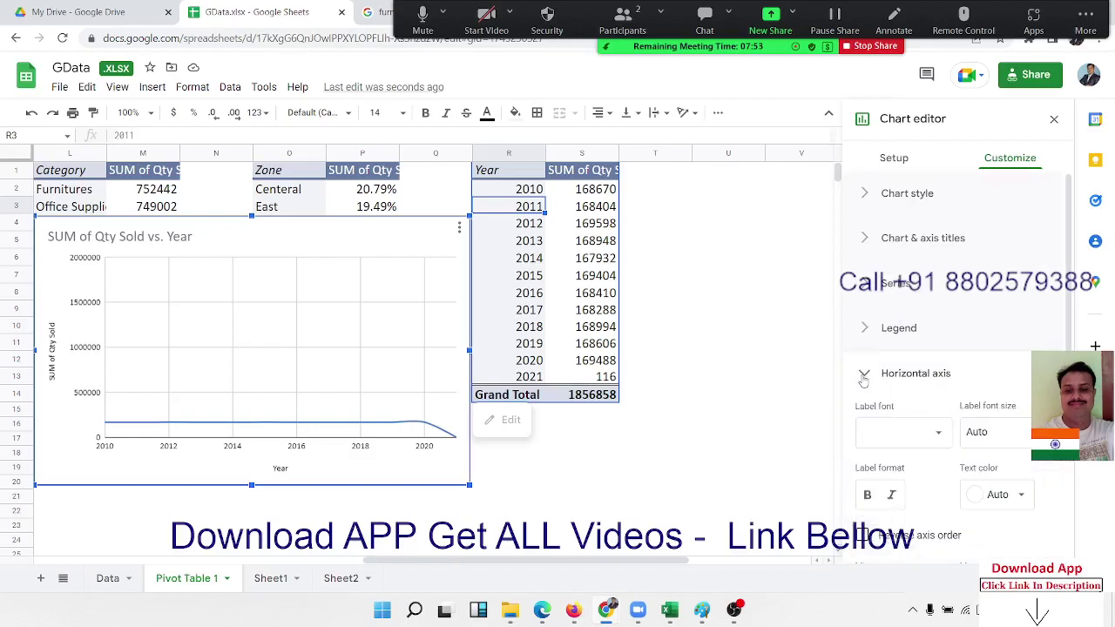
click(916, 433)
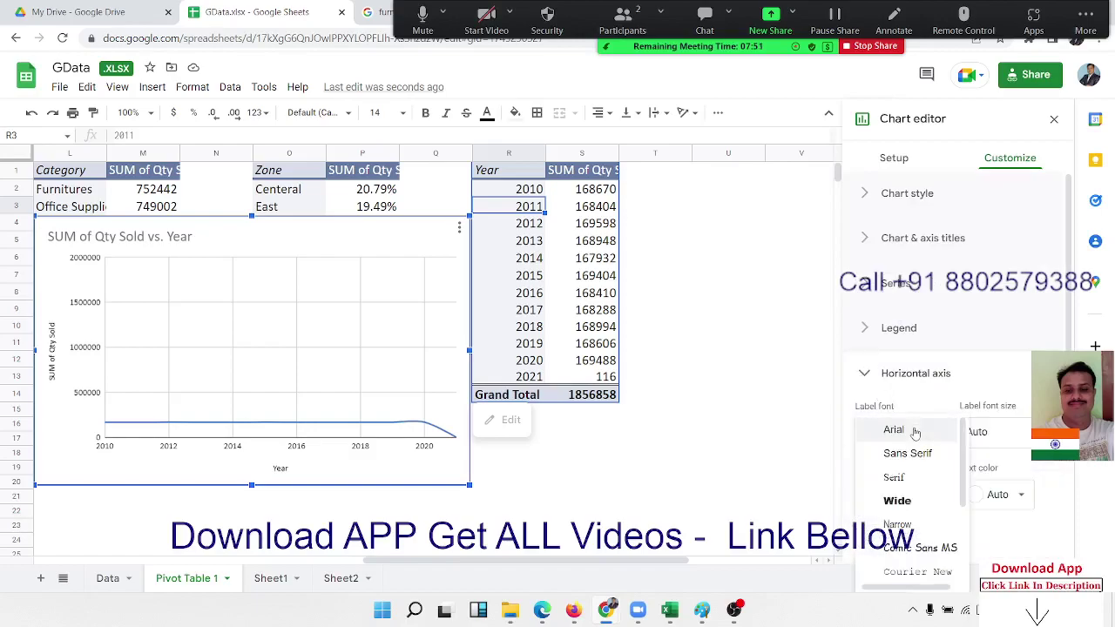
click(1070, 346)
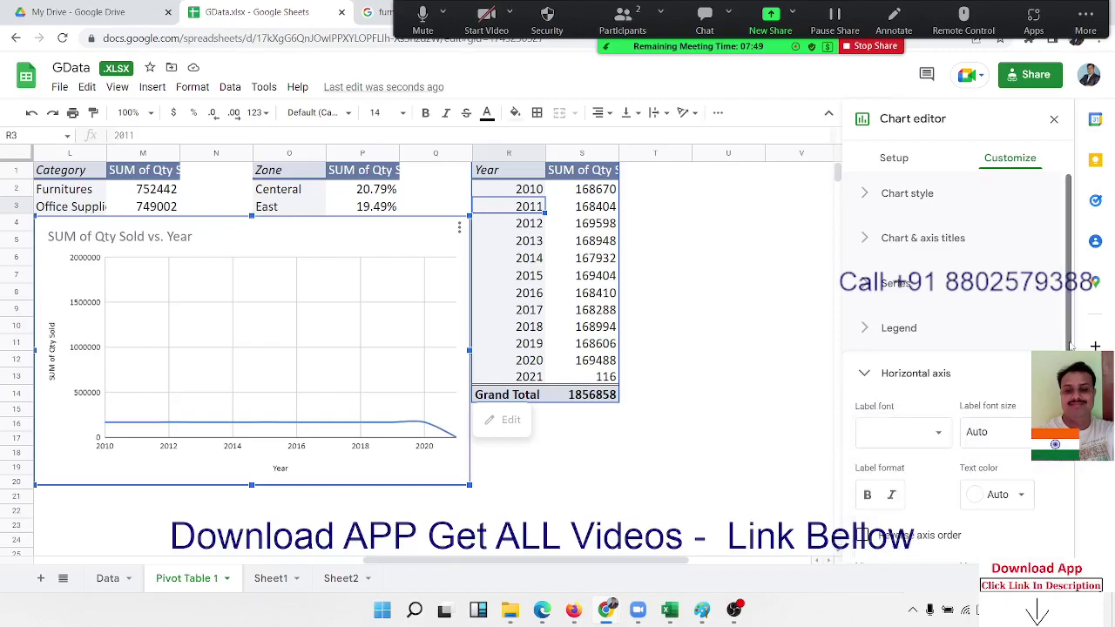
drag(1070, 346, 1070, 459)
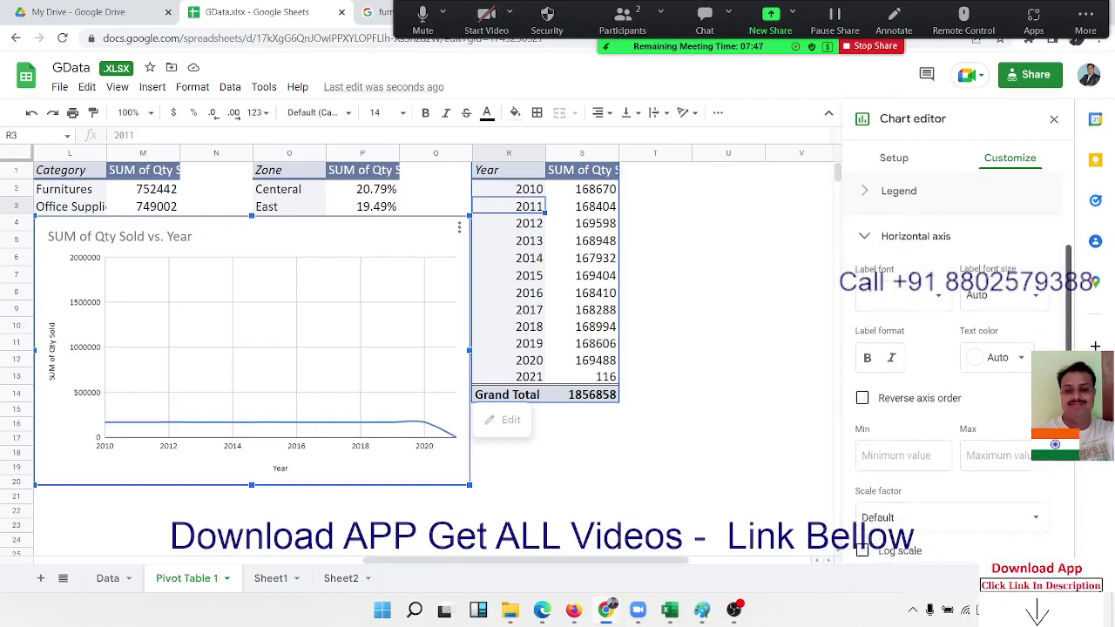
scroll(940, 399, down, 1)
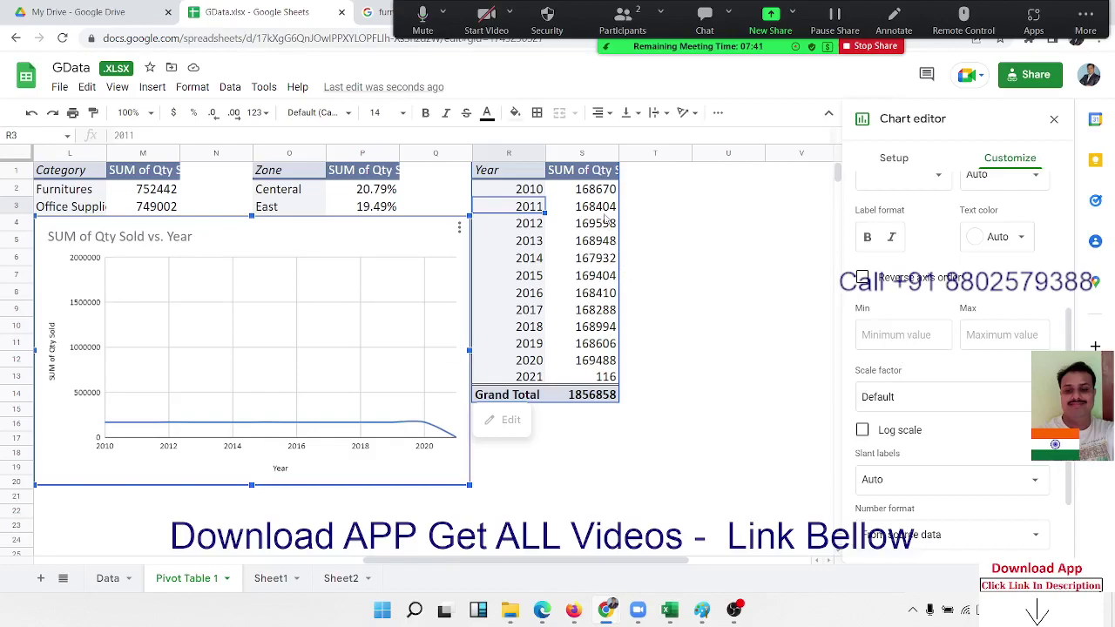
click(603, 190)
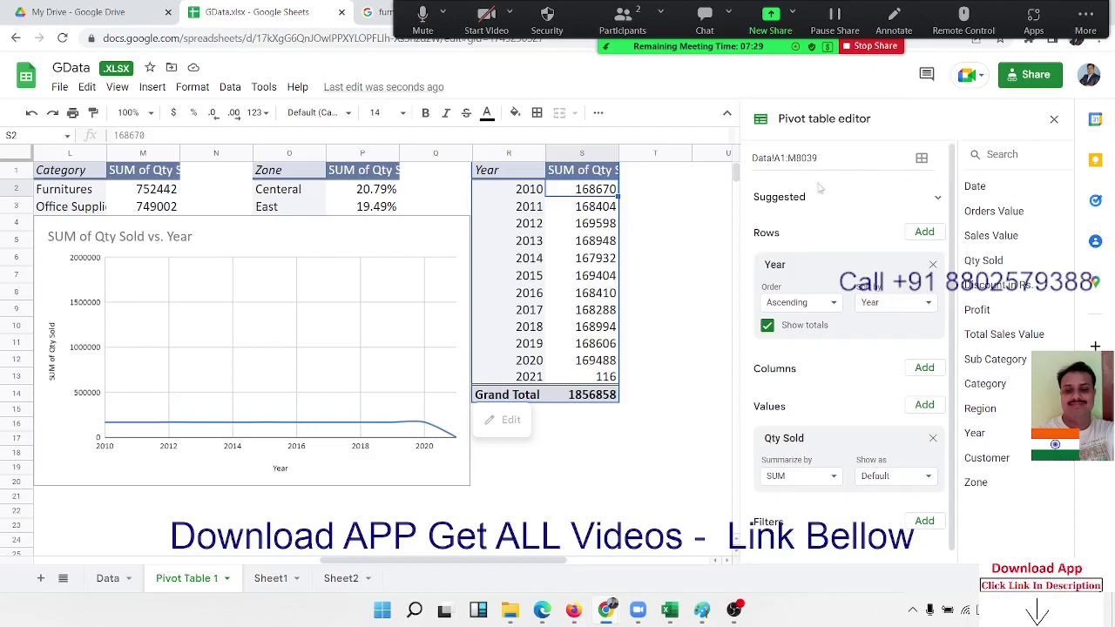
- Close the pivot table editor and open Edit chart for the Qty Sold by Year line chart
click(463, 314)
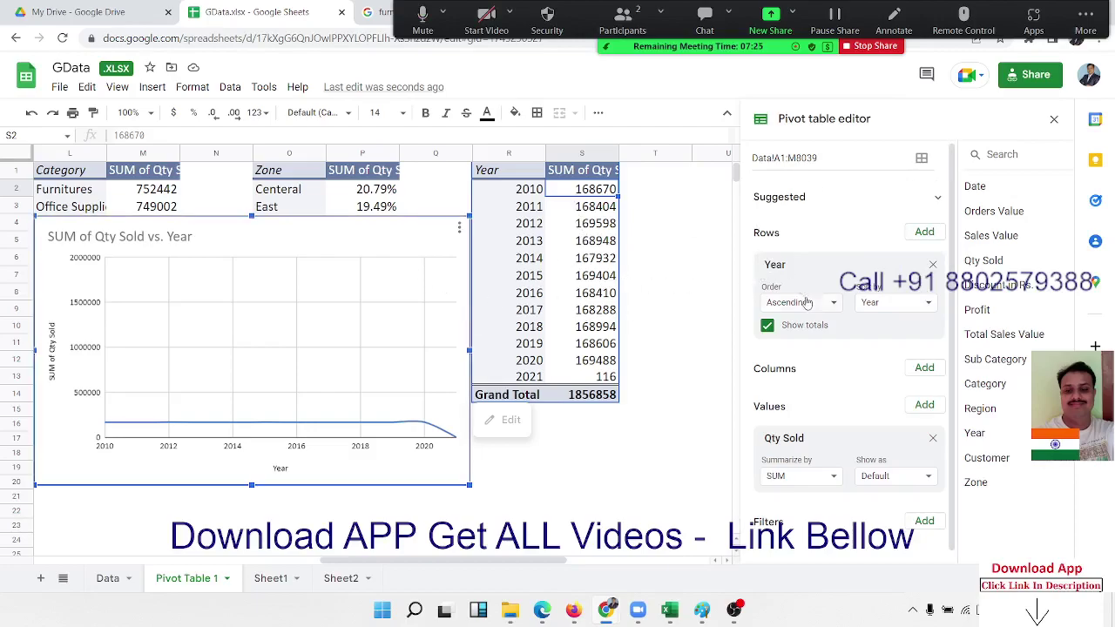
click(717, 228)
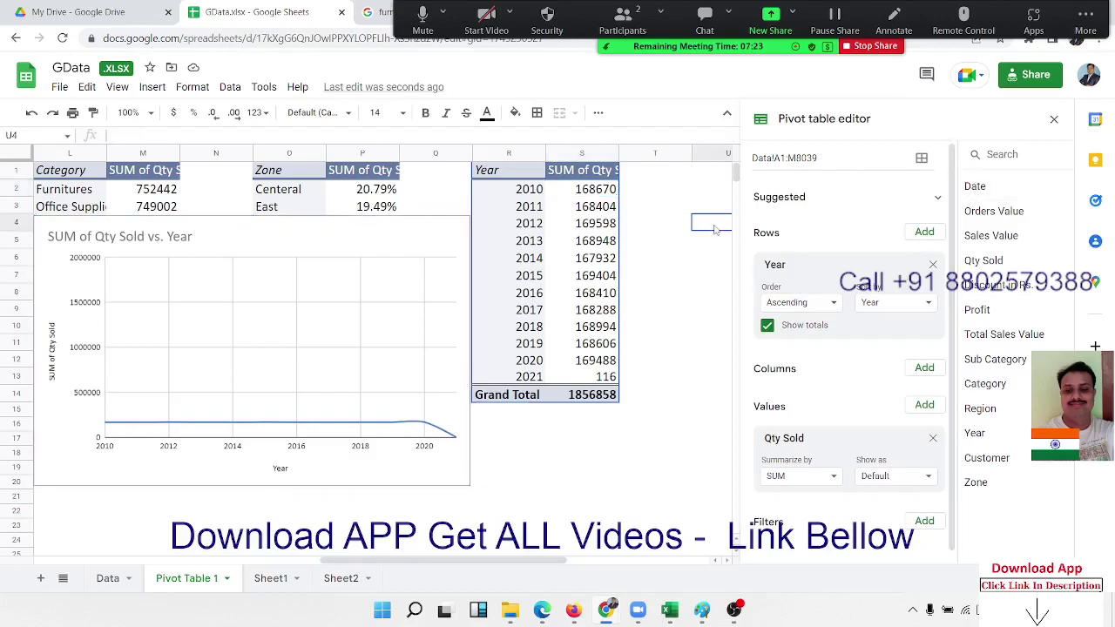
click(1052, 119)
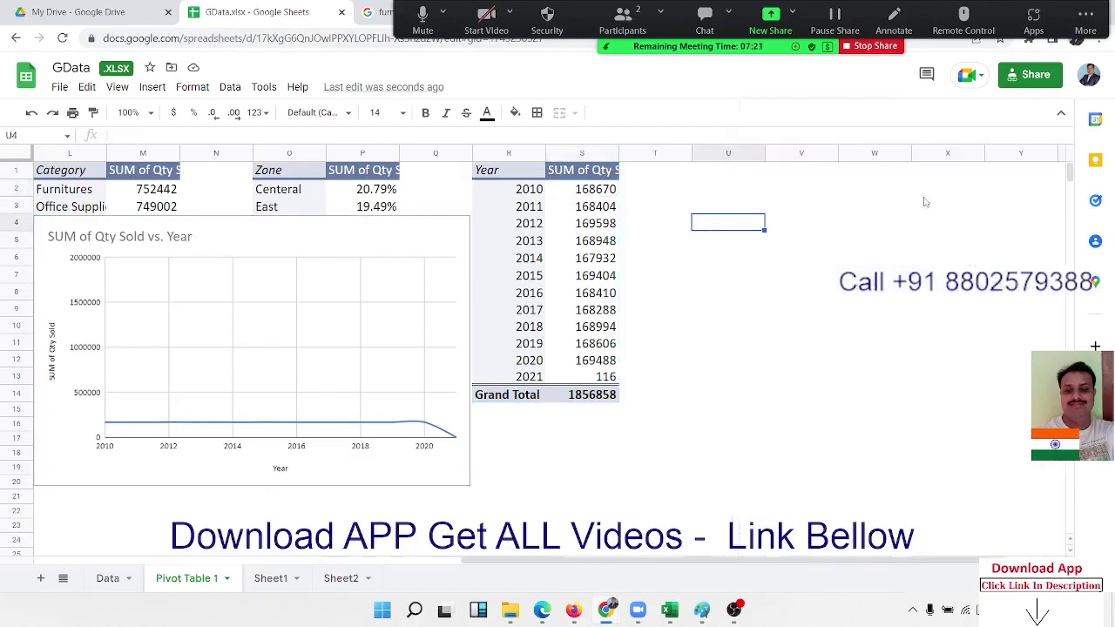
click(379, 234)
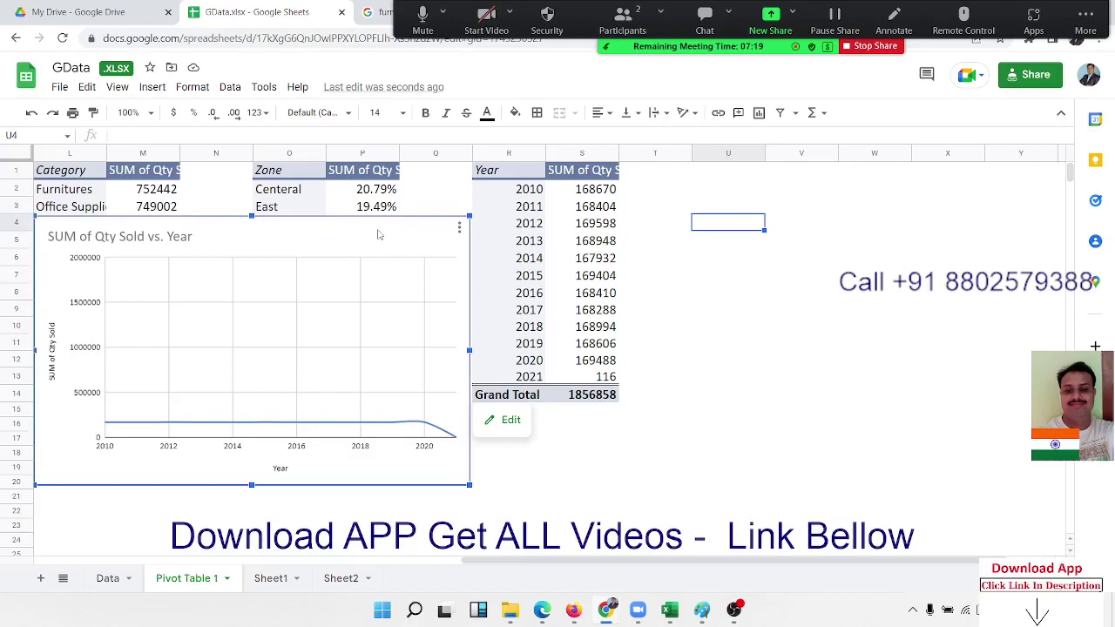
click(459, 228)
click(475, 251)
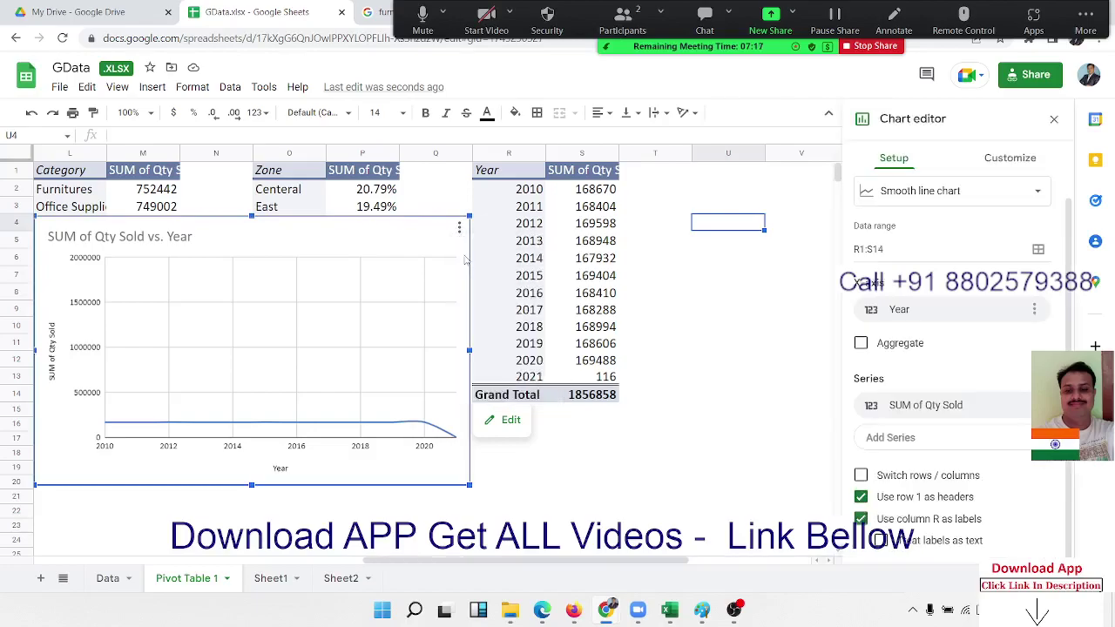
- Set the horizontal axis minimum to 0 and maximum to 20000
click(995, 164)
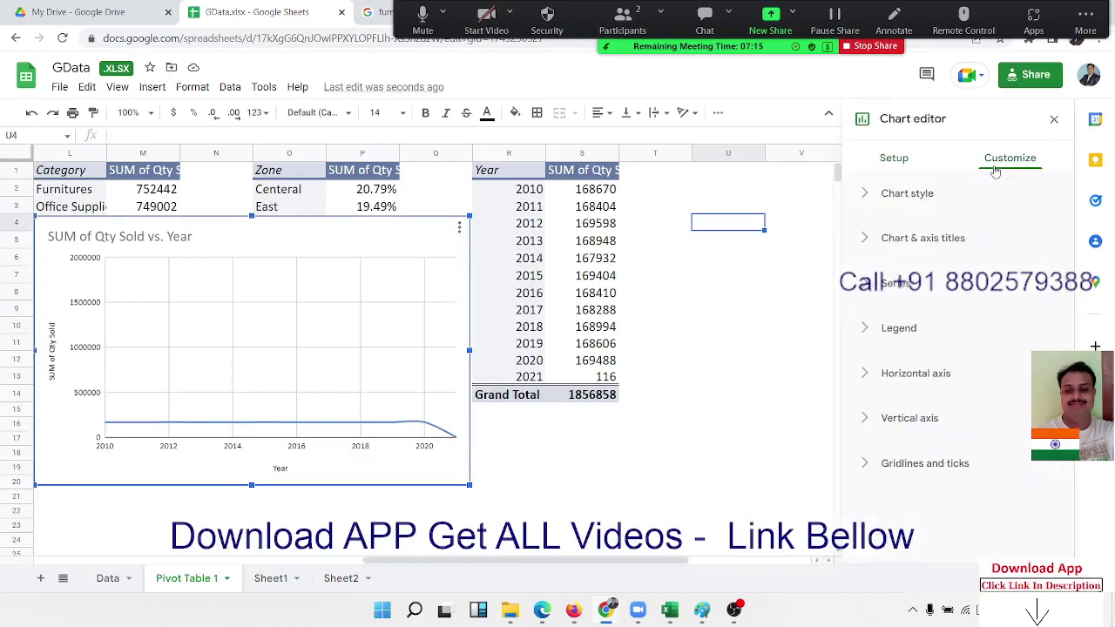
click(930, 373)
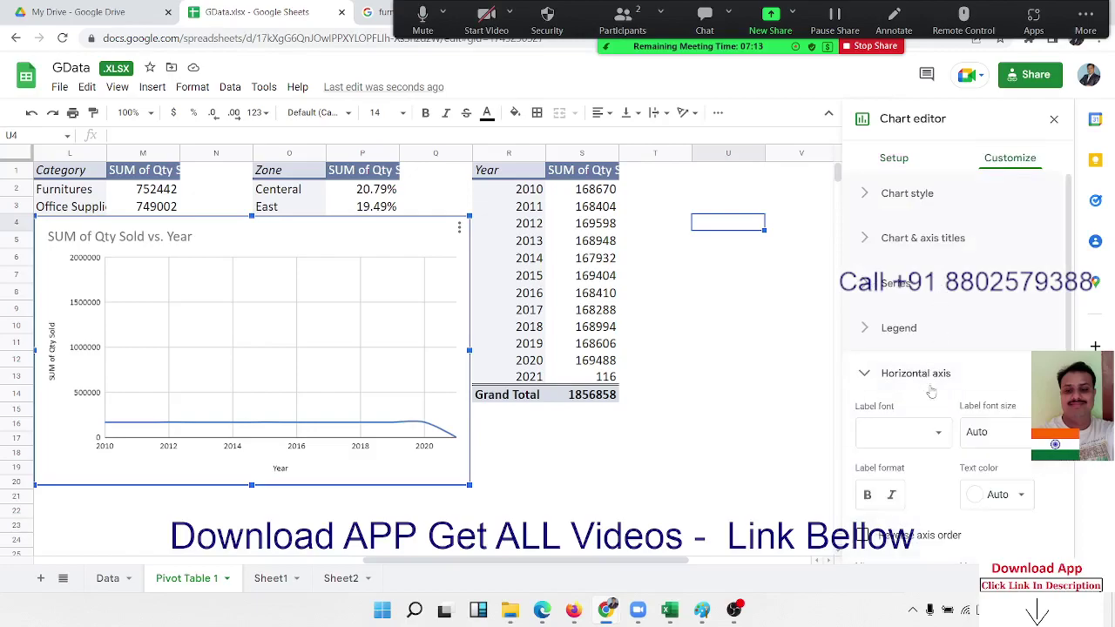
scroll(930, 383, down, 5)
click(905, 351)
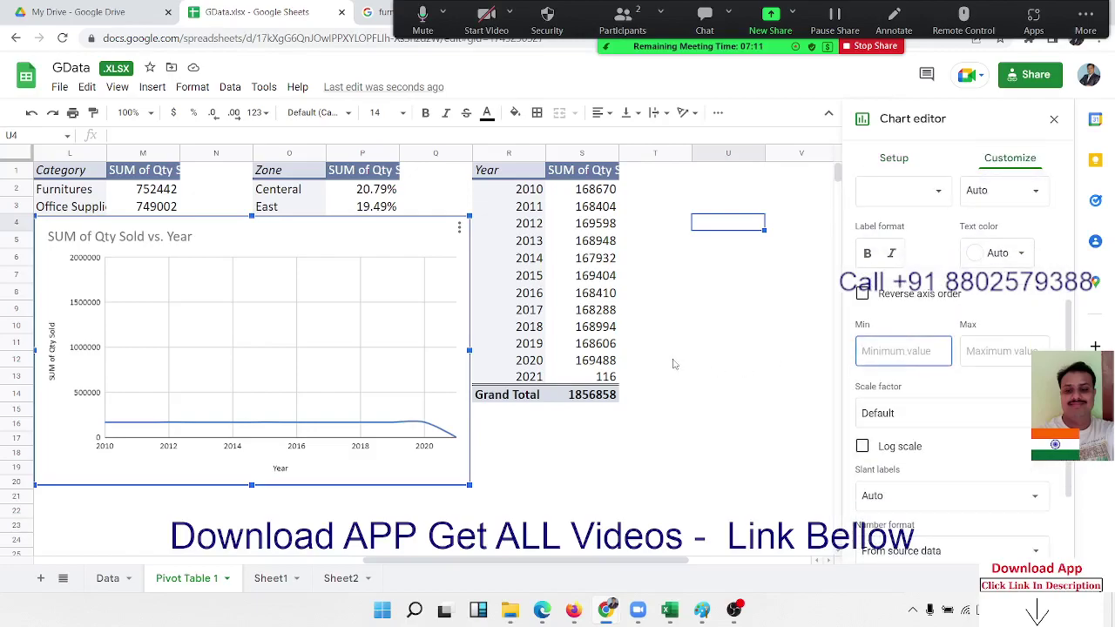
text(0)
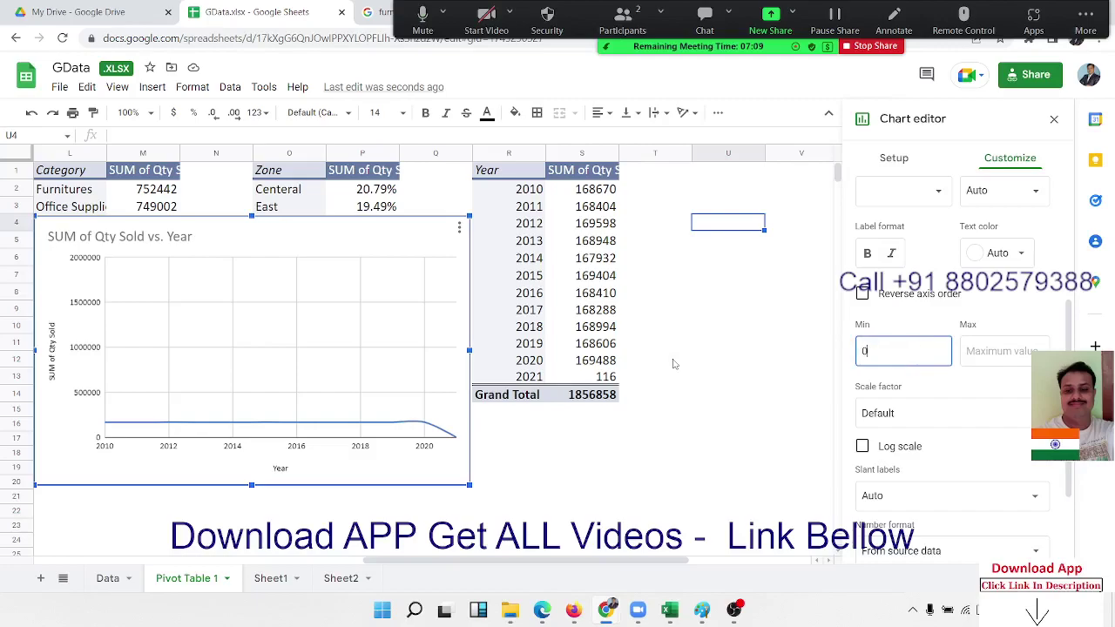
click(979, 355)
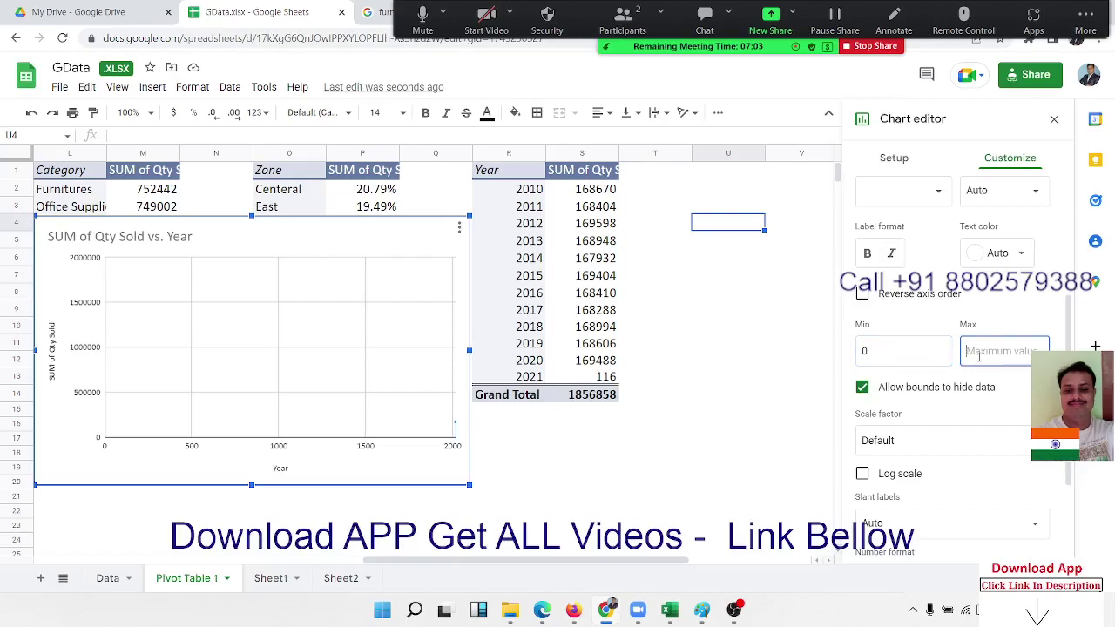
text(2)
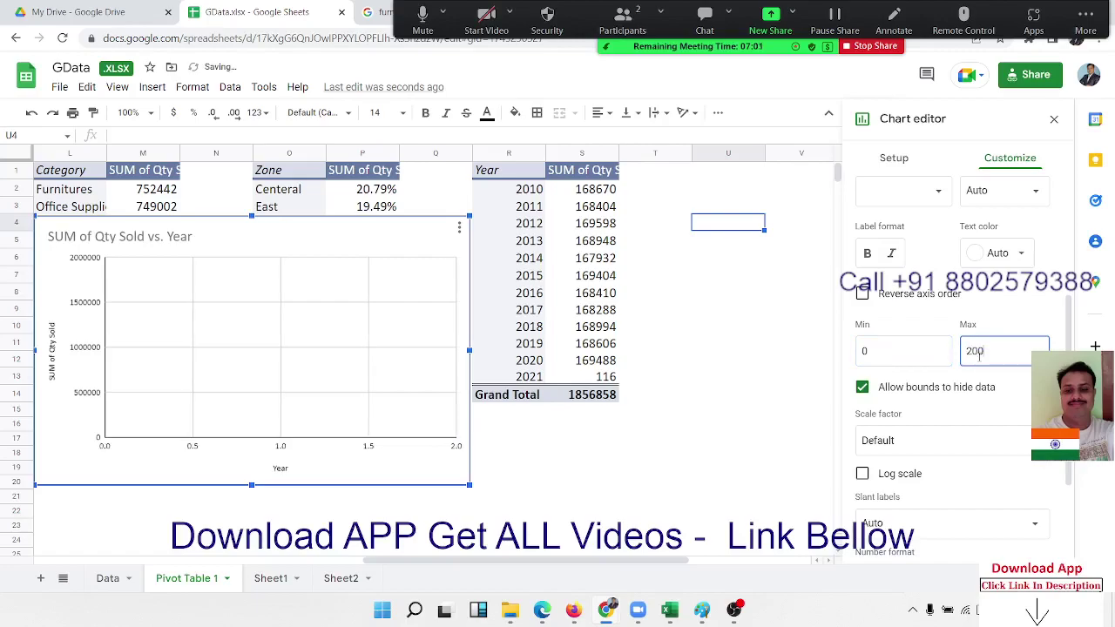
text(000)
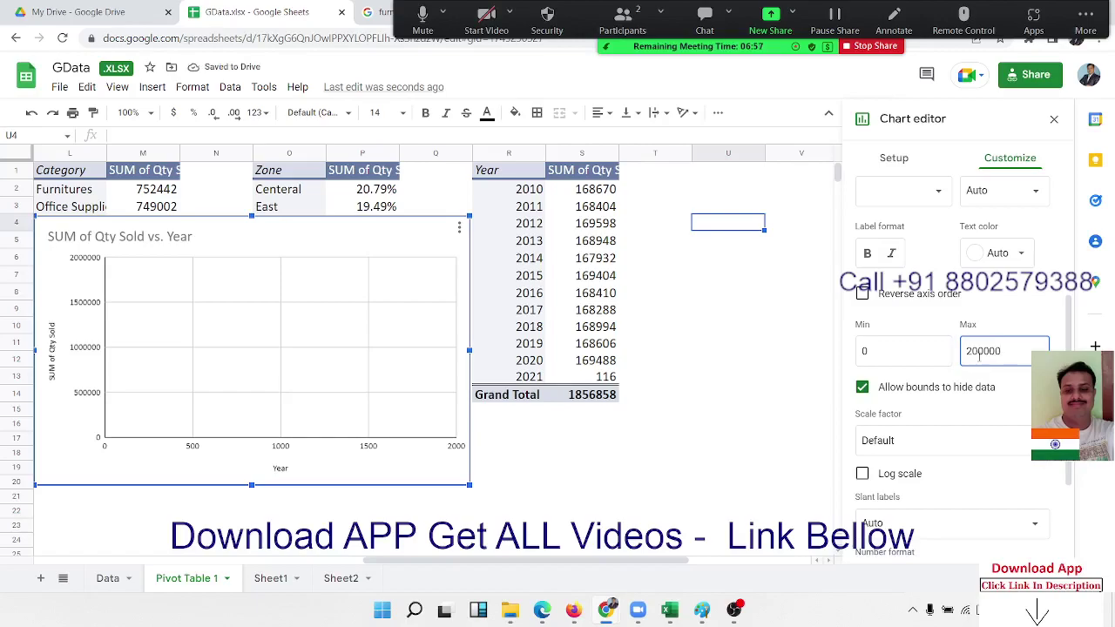
key(Tab)
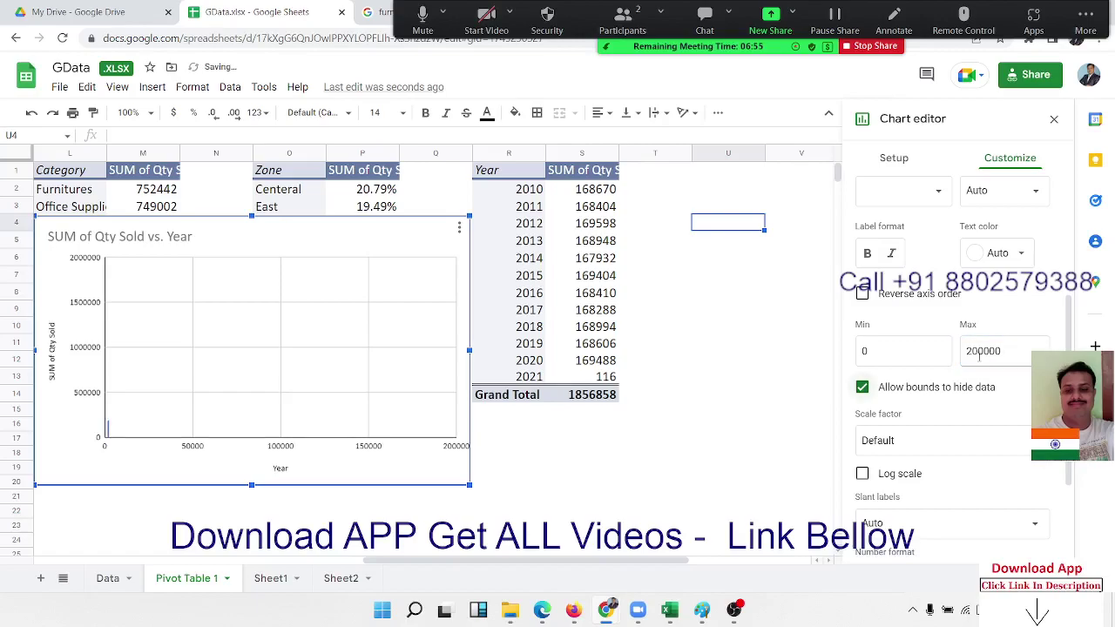
- Enable Allow bounds to hide data for the horizontal axis and close the chart editor
key(space)
click(1006, 356)
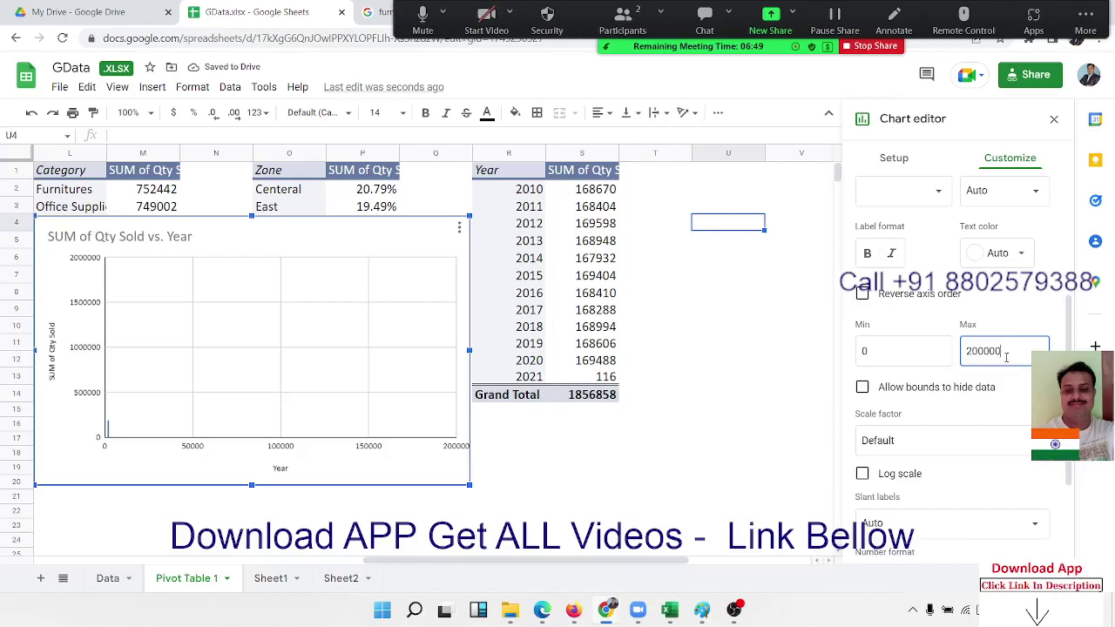
scroll(1006, 355, down, 2)
scroll(1006, 359, up, 2)
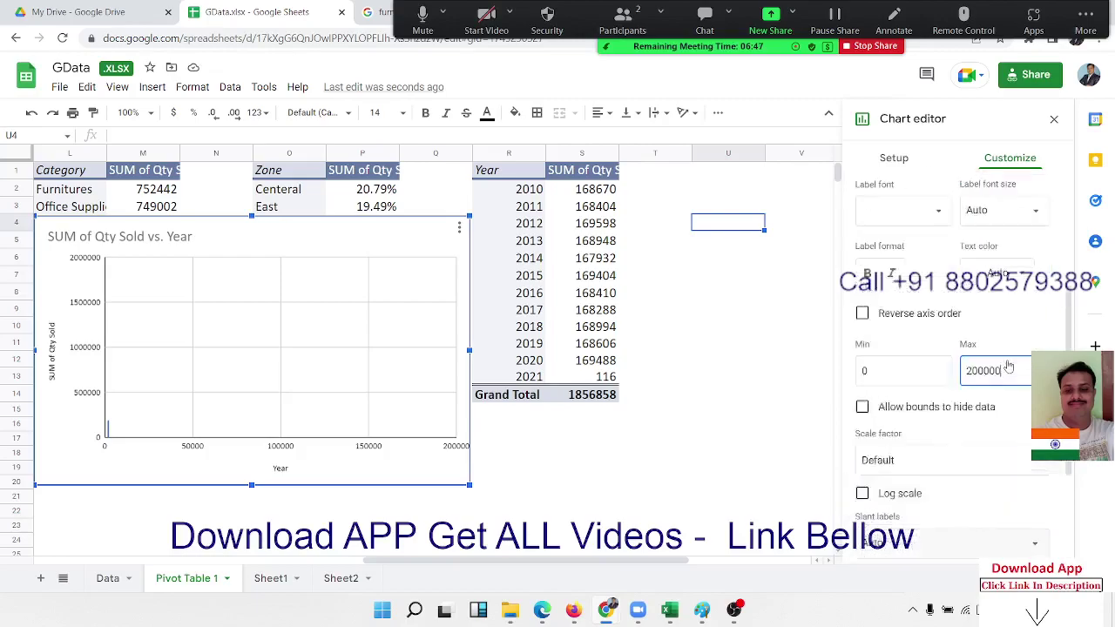
scroll(1008, 366, up, 3)
scroll(1008, 366, down, 3)
key(Tab)
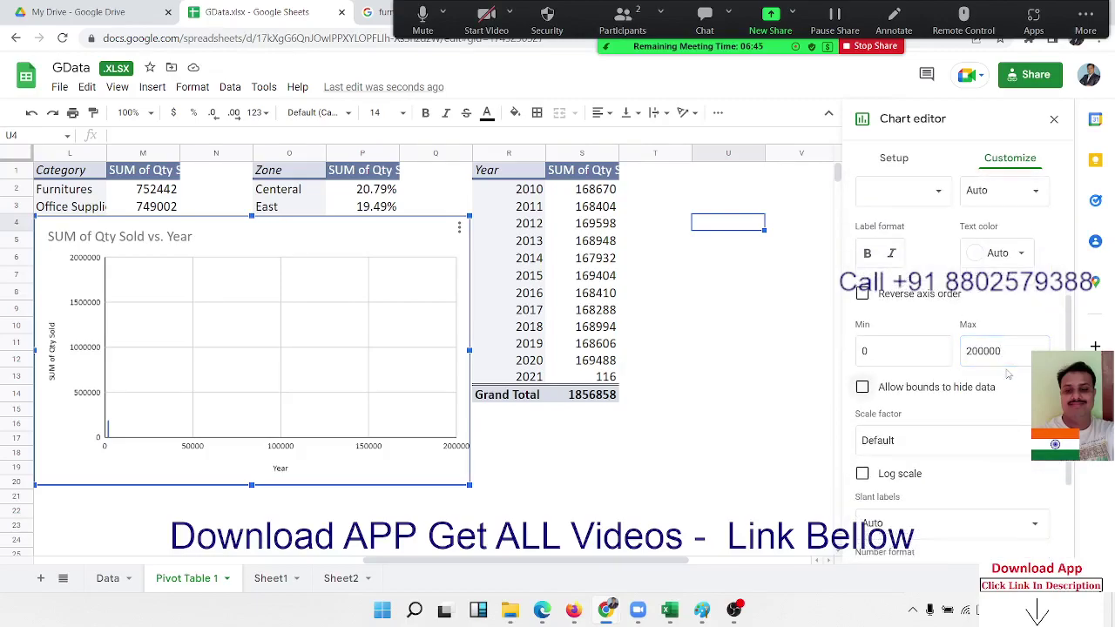
click(965, 385)
click(889, 348)
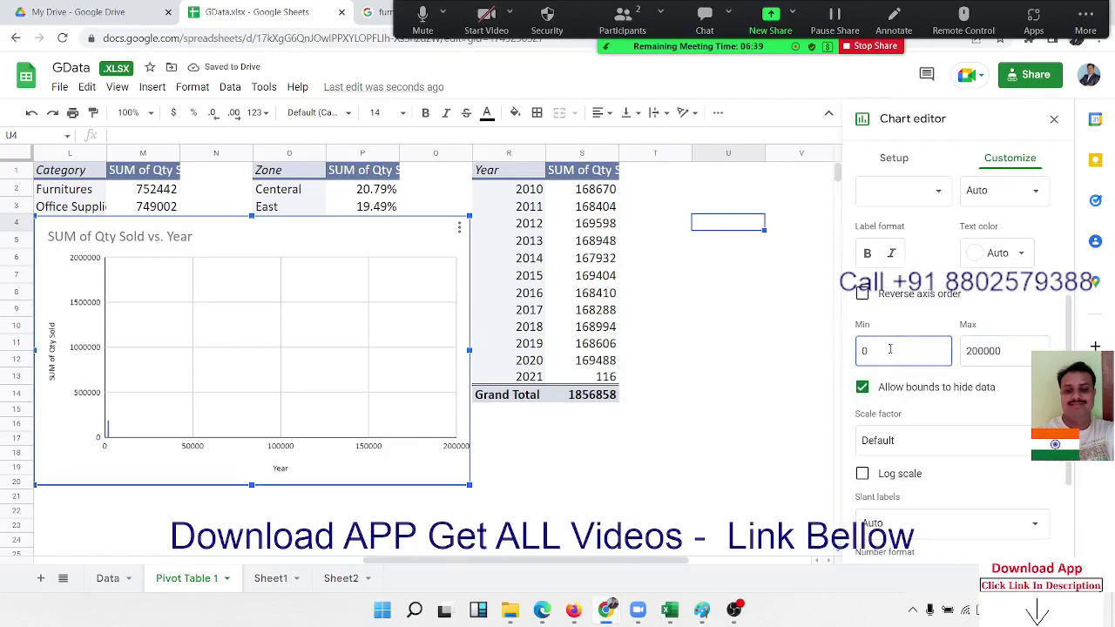
click(989, 351)
text(20000)
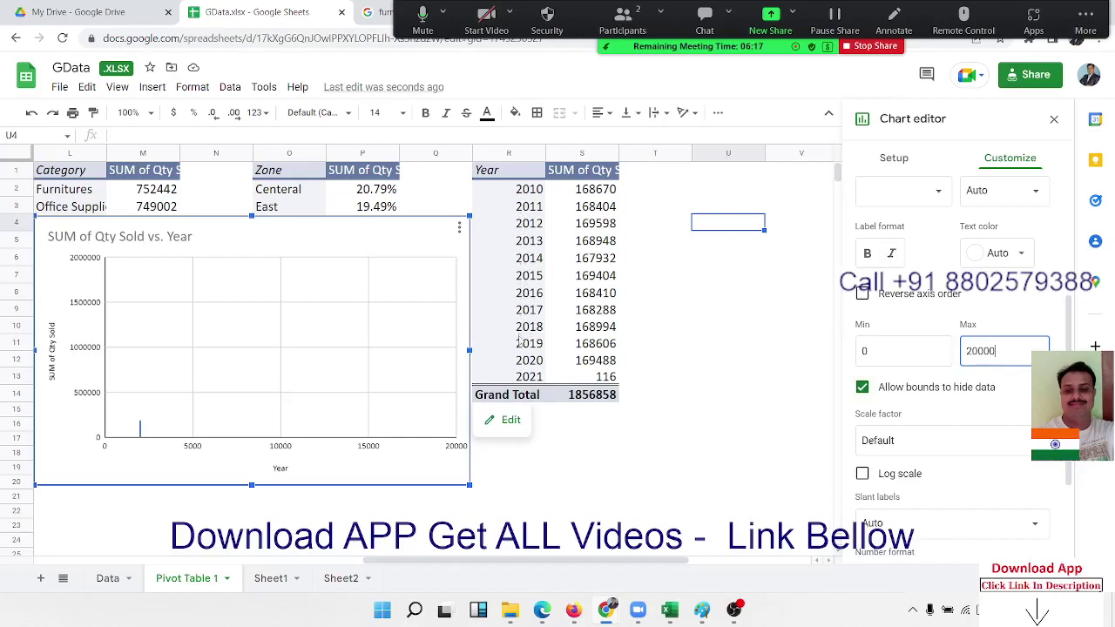
click(520, 245)
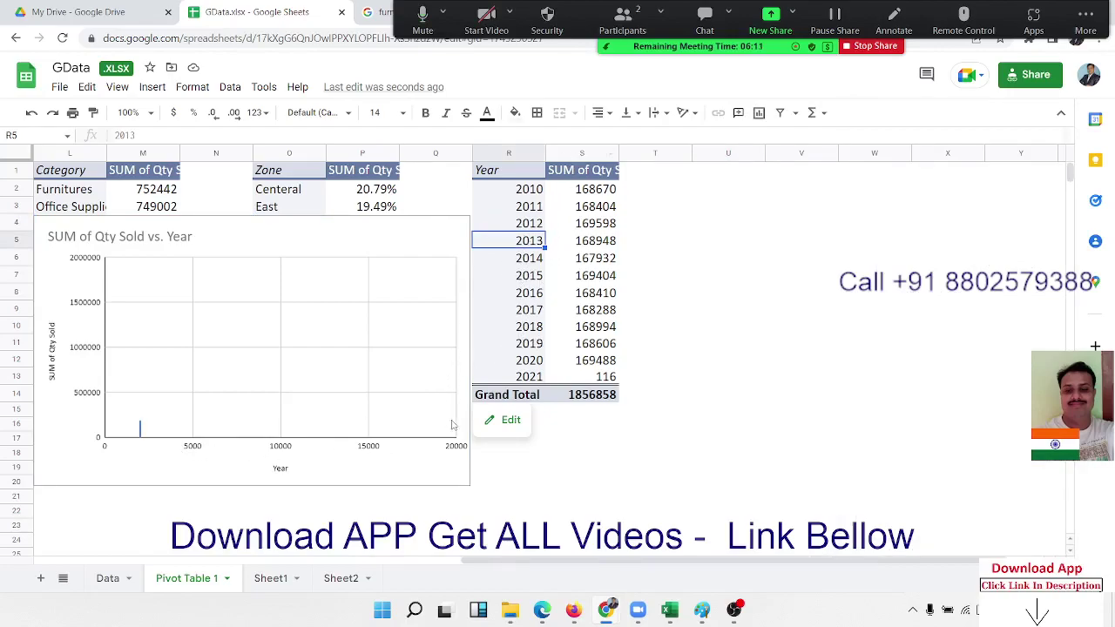
- Reopen the line chart's editor and review the X-axis column choices, keeping Year
click(443, 241)
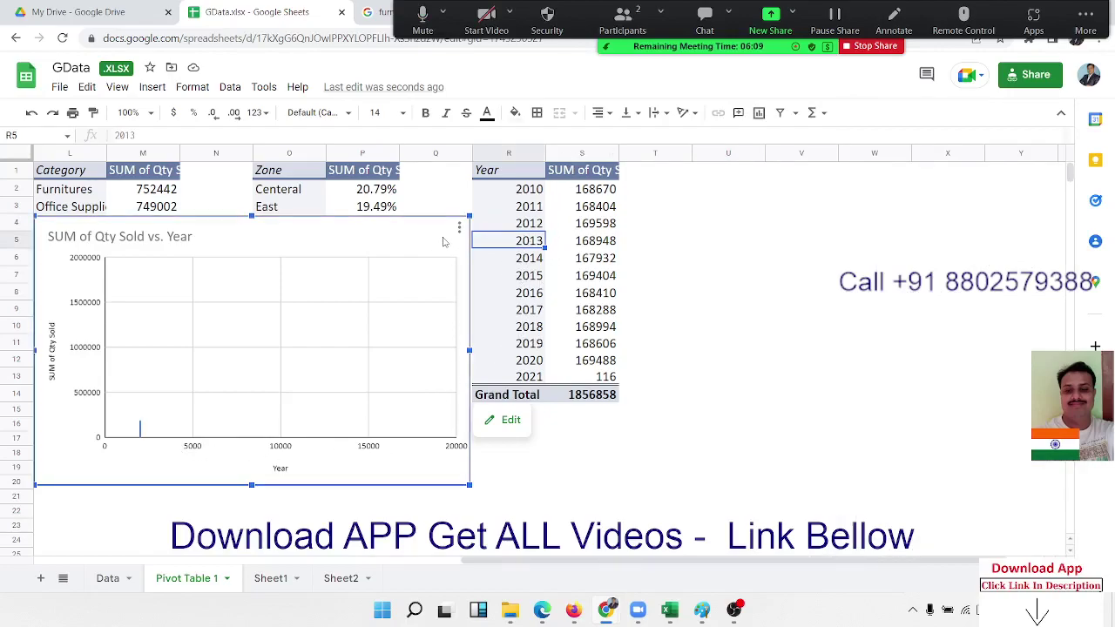
click(460, 231)
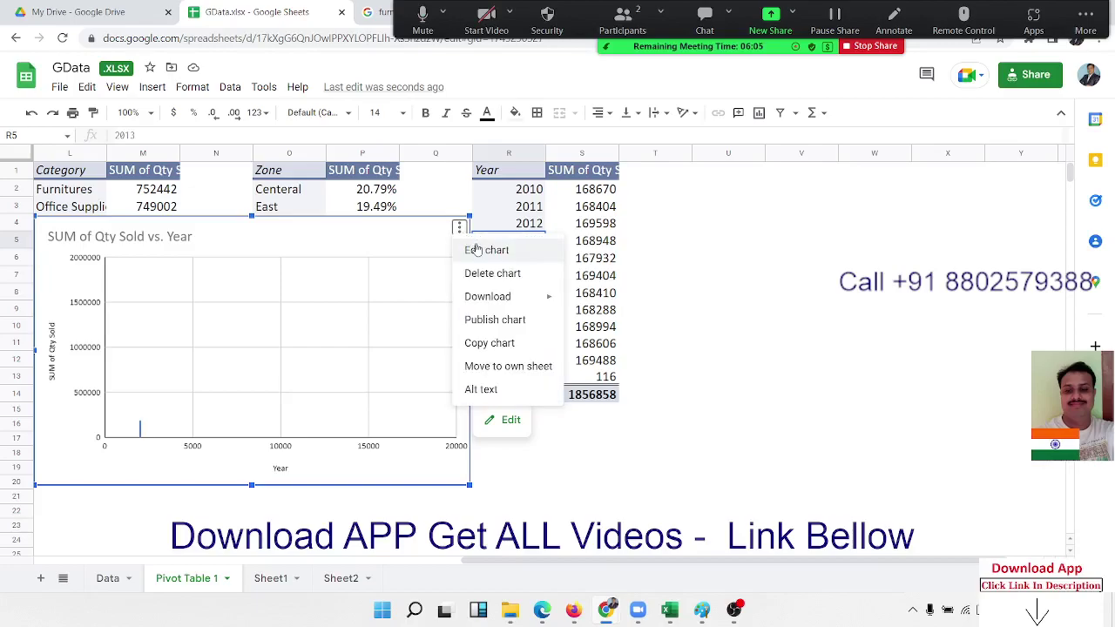
click(476, 252)
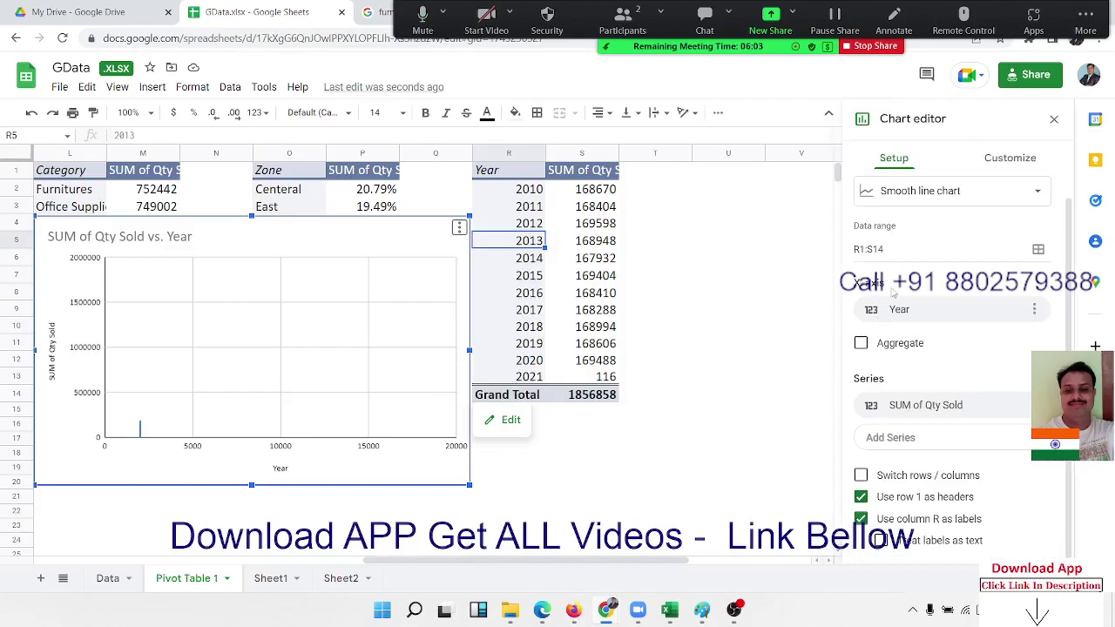
scroll(871, 327, up, 1)
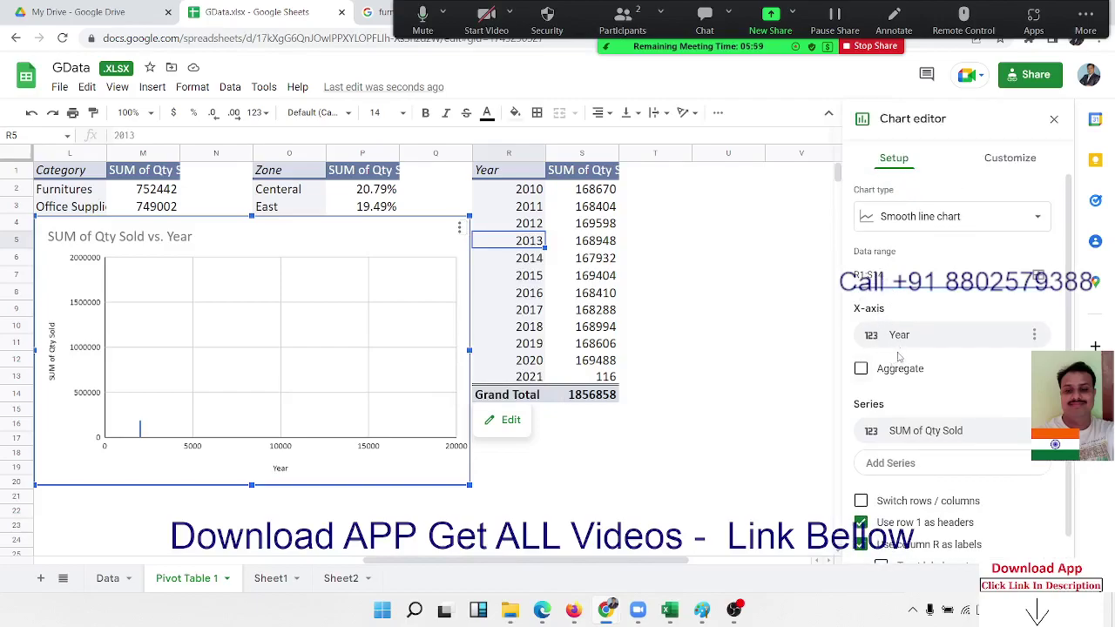
click(901, 345)
click(901, 345)
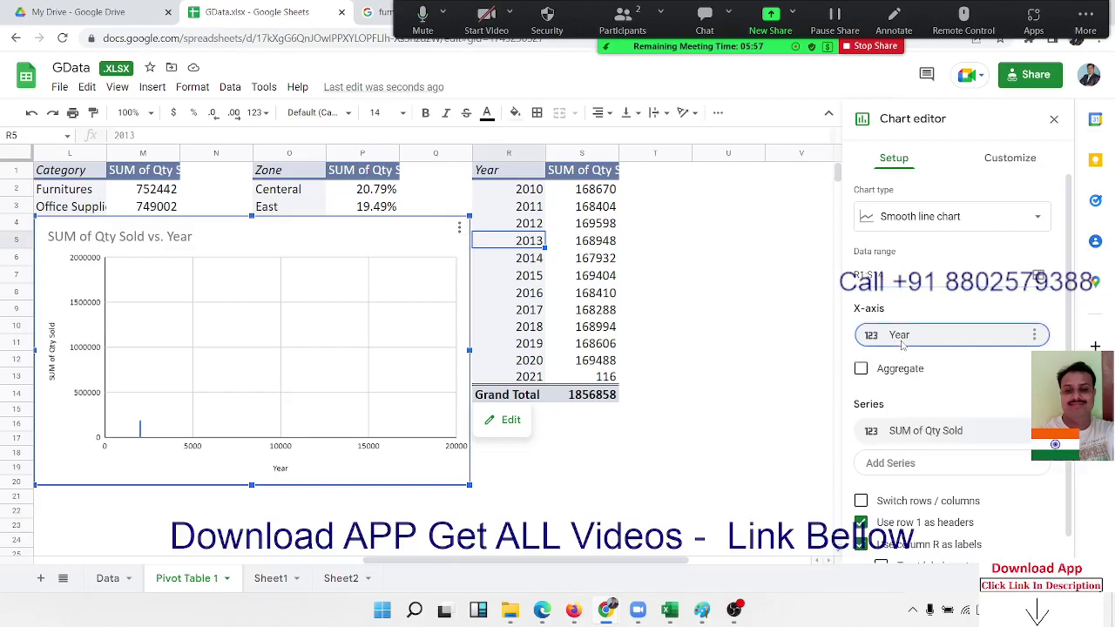
click(902, 344)
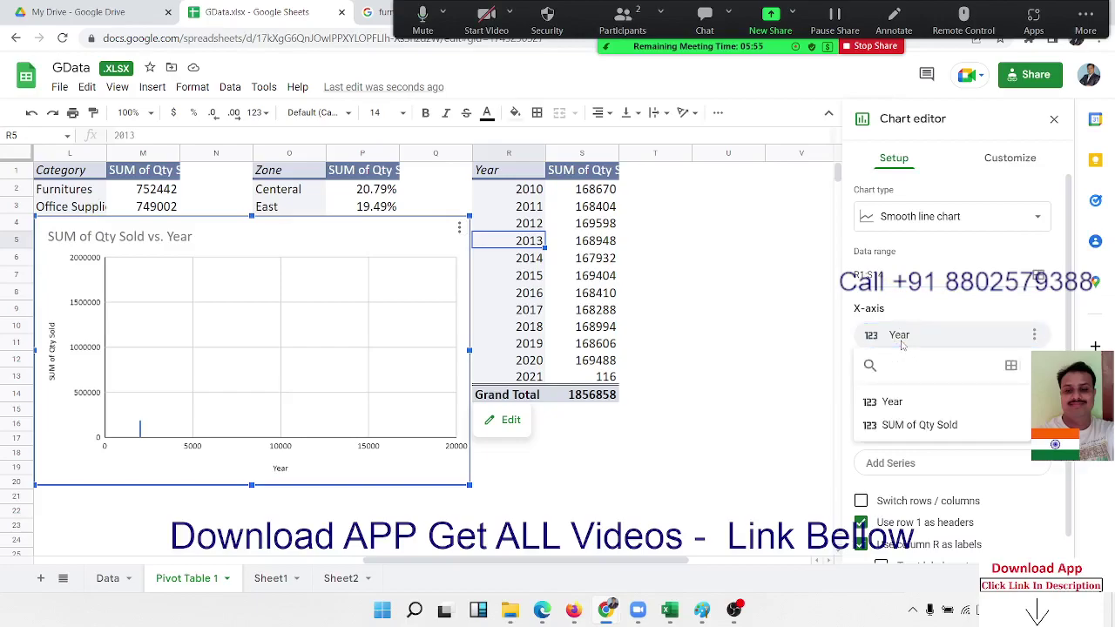
click(901, 344)
click(901, 345)
click(930, 343)
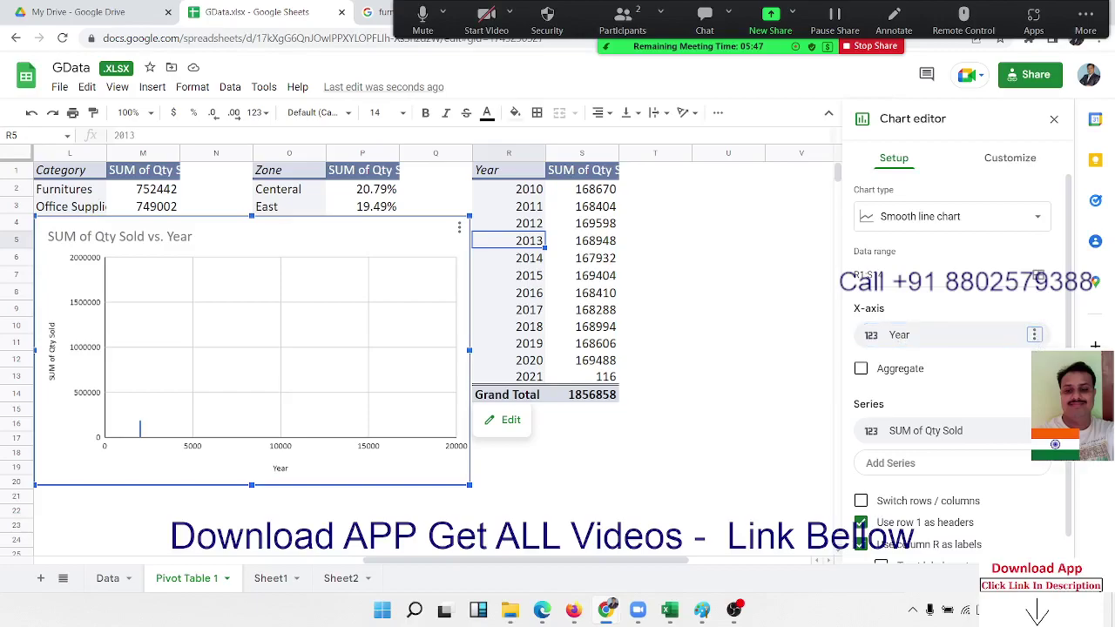
- Remove and re-add Year as the X-axis, then aggregate it to sum quantities per year
click(1035, 334)
click(1010, 357)
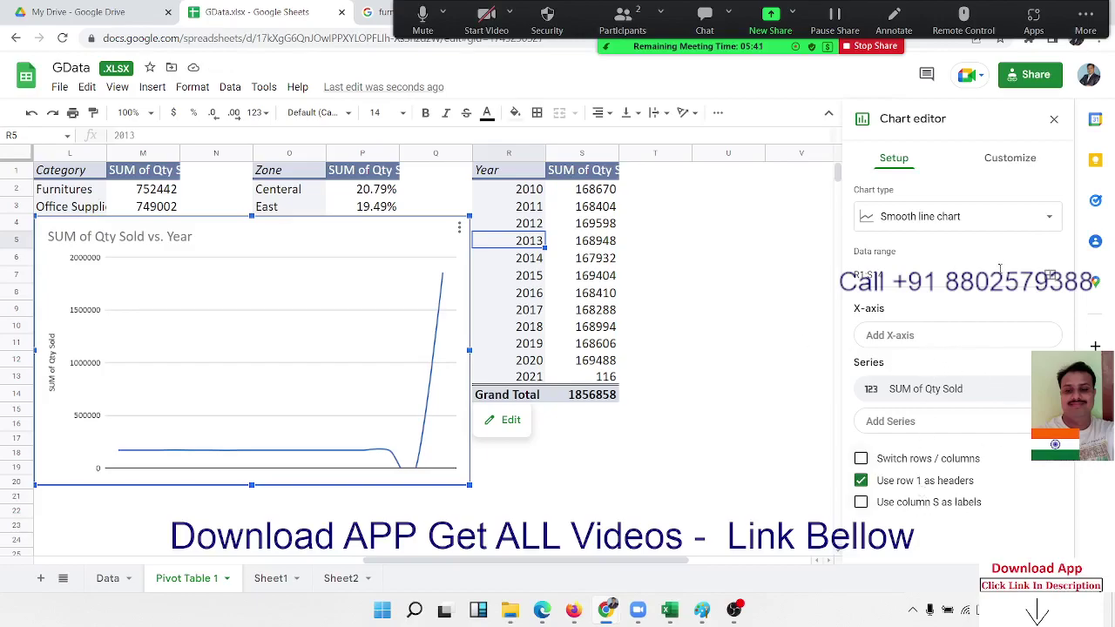
click(958, 336)
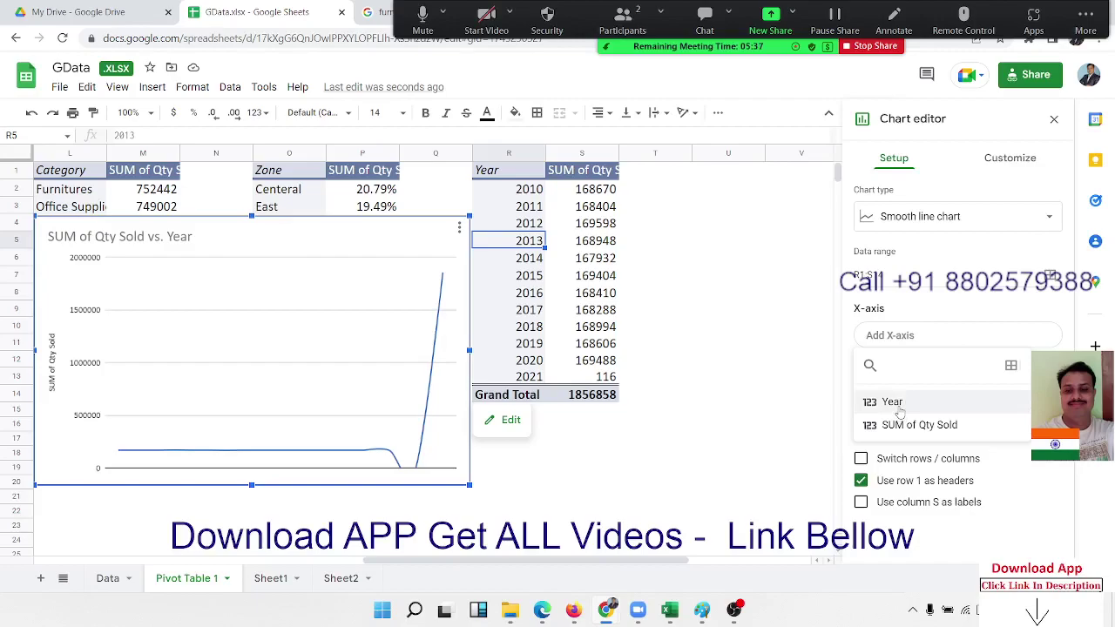
click(892, 402)
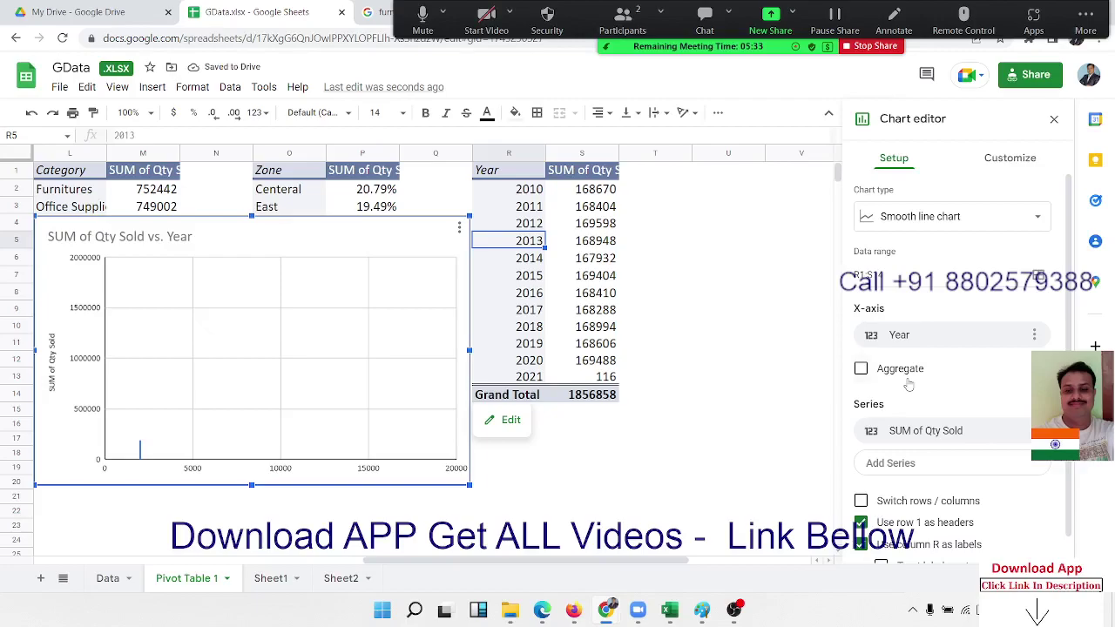
click(902, 371)
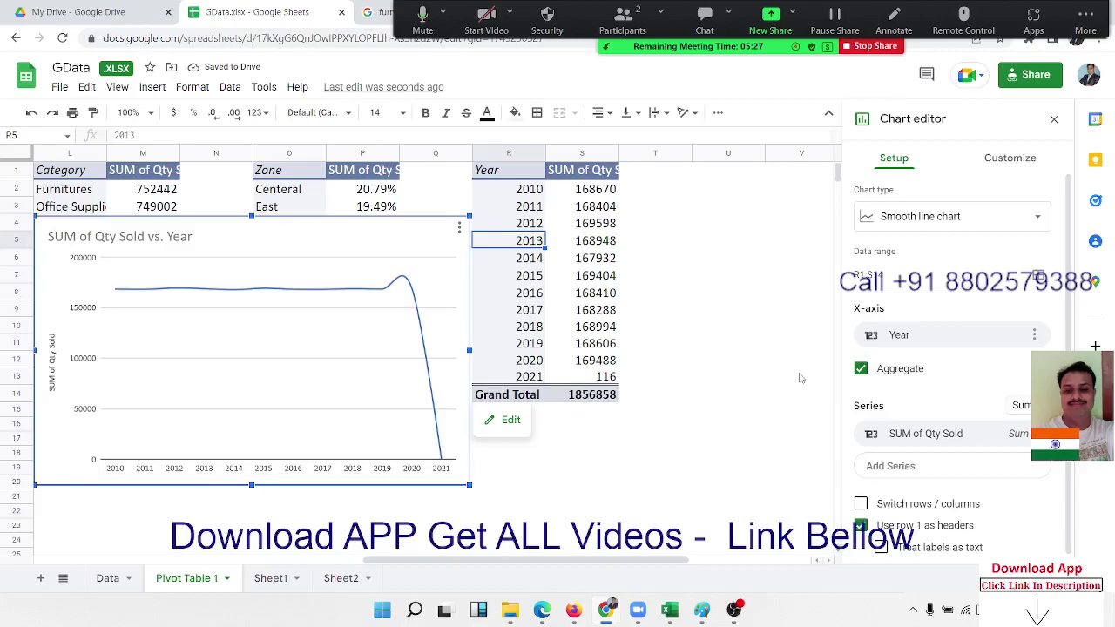
- Turn on major ticks for the horizontal Year axis under Gridlines and ticks
click(177, 316)
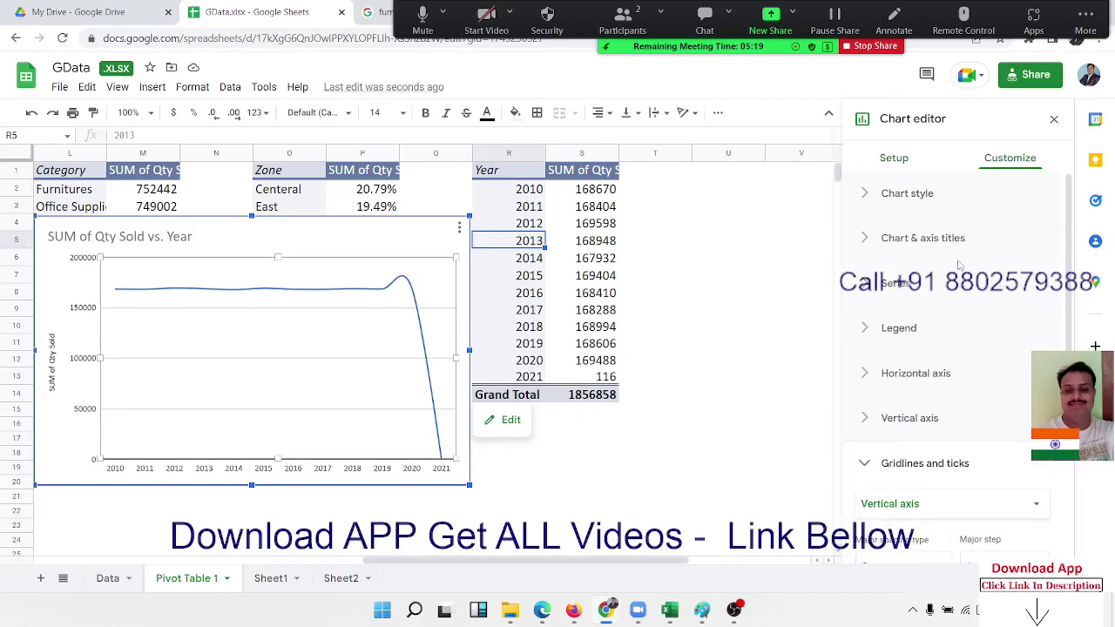
scroll(967, 369, down, 3)
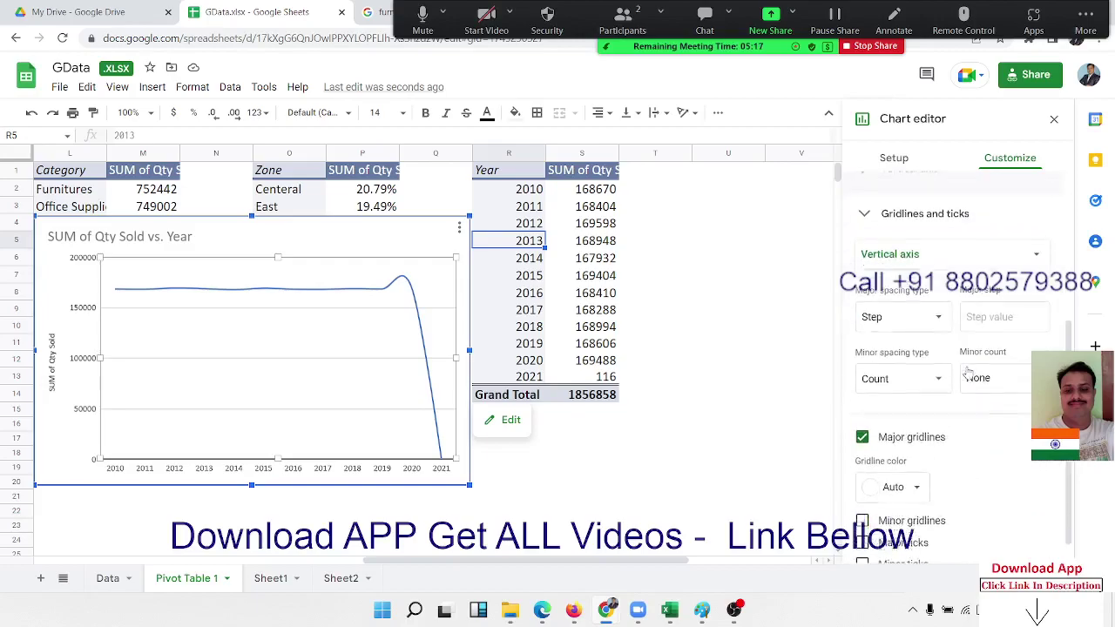
scroll(923, 383, up, 3)
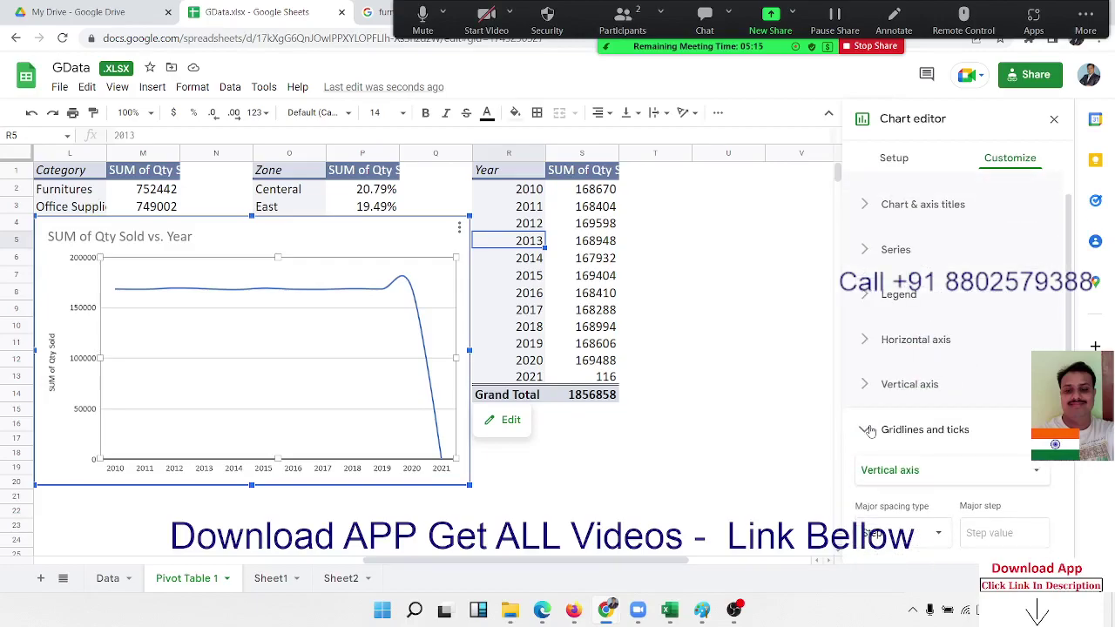
click(924, 429)
click(927, 465)
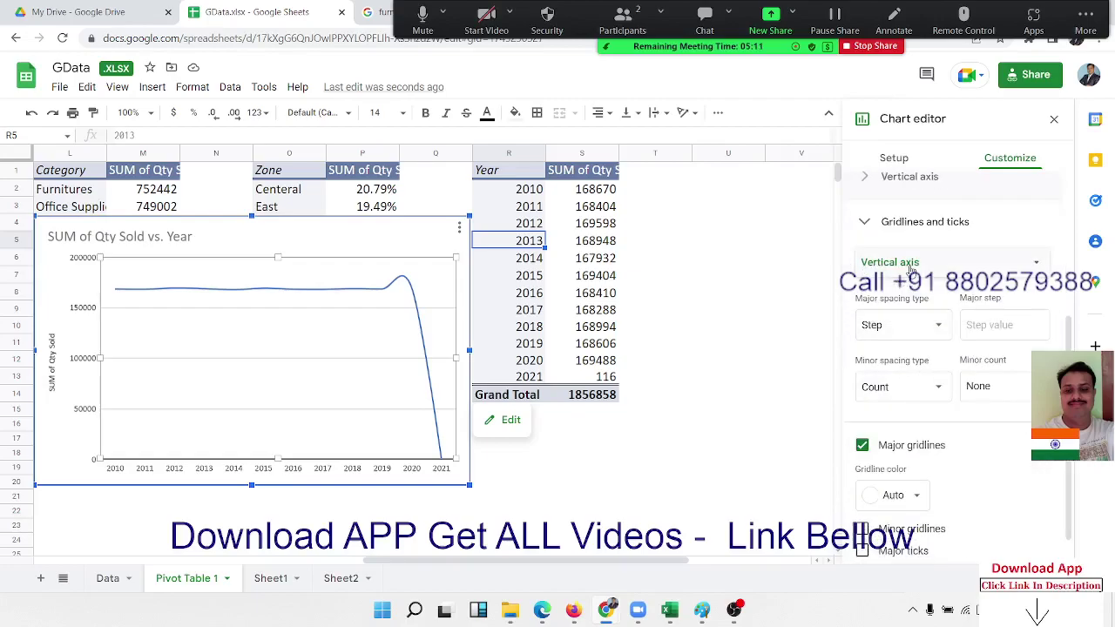
click(910, 264)
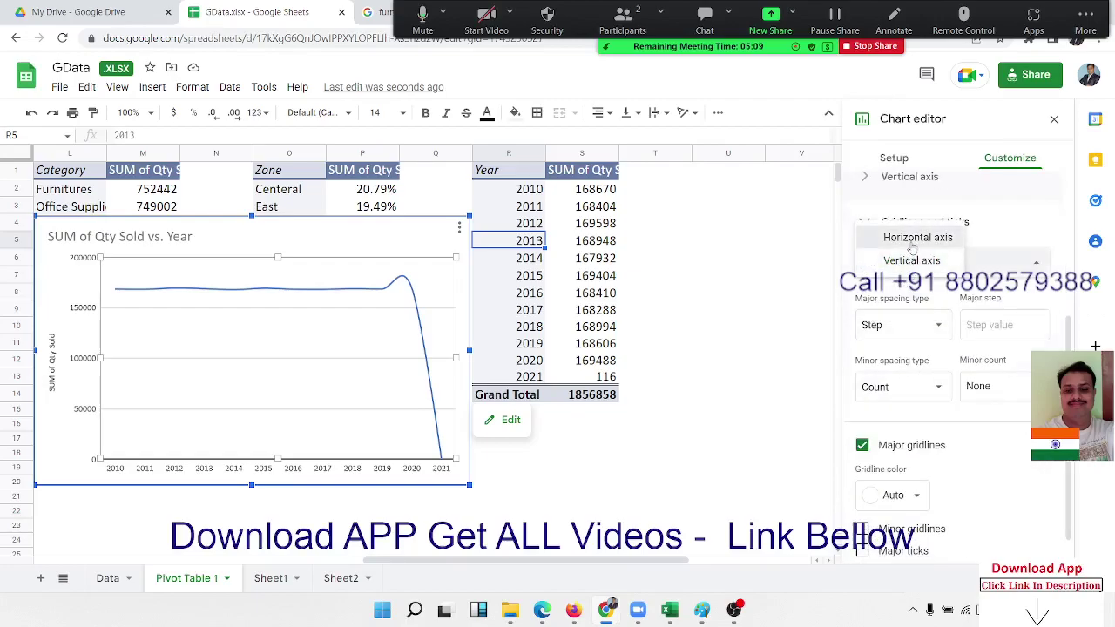
click(912, 237)
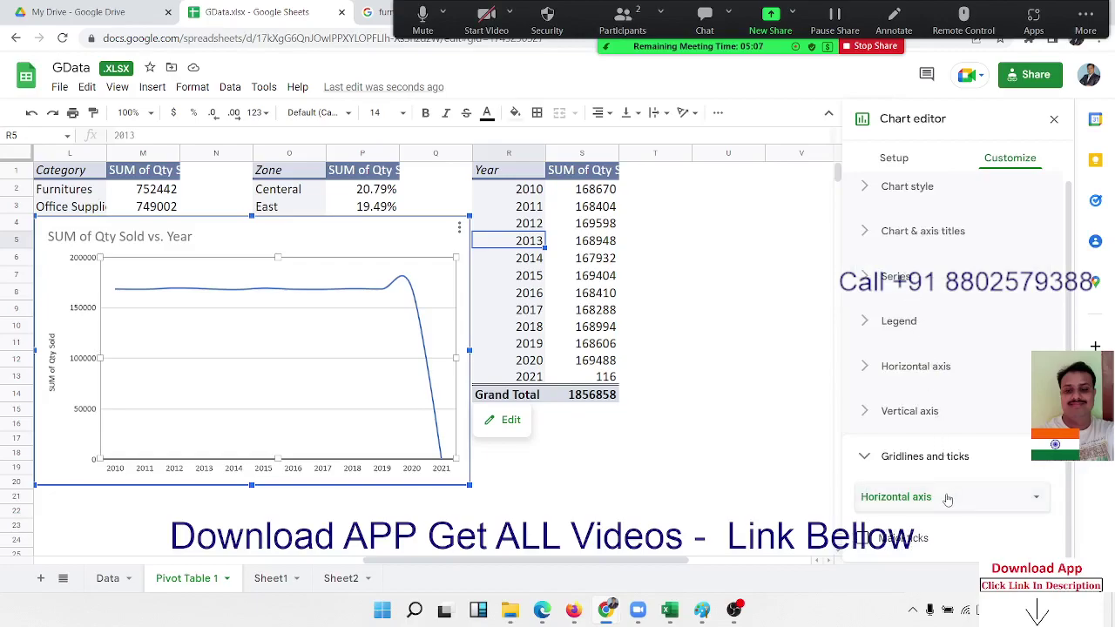
click(892, 540)
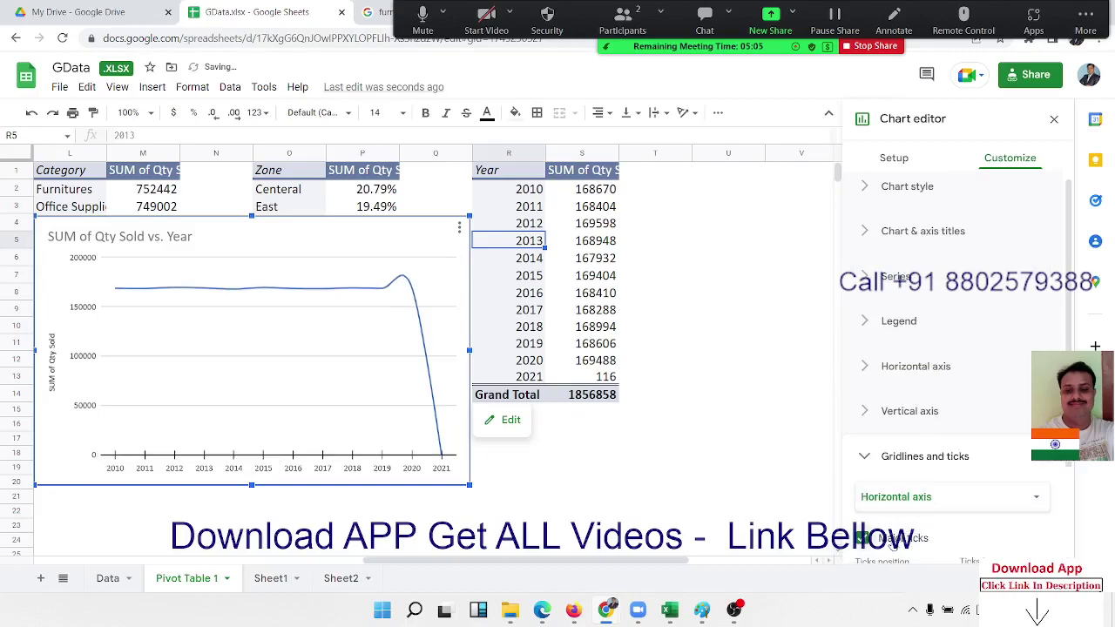
scroll(923, 522, down, 2)
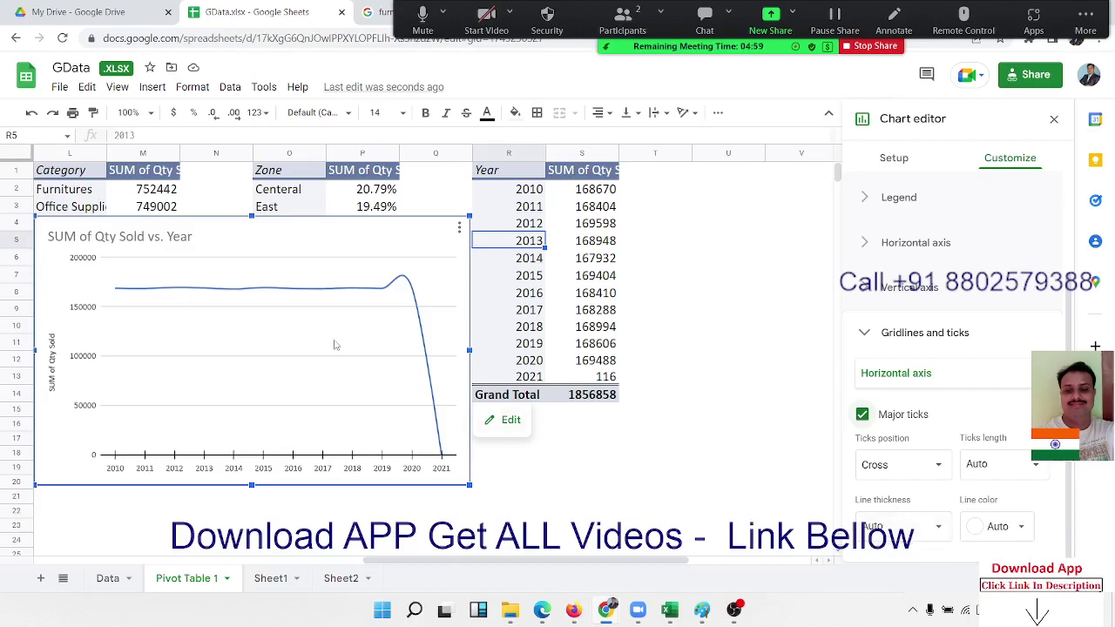
- Retitle the line chart 'Number of Order' and switch to Sheet1
click(425, 238)
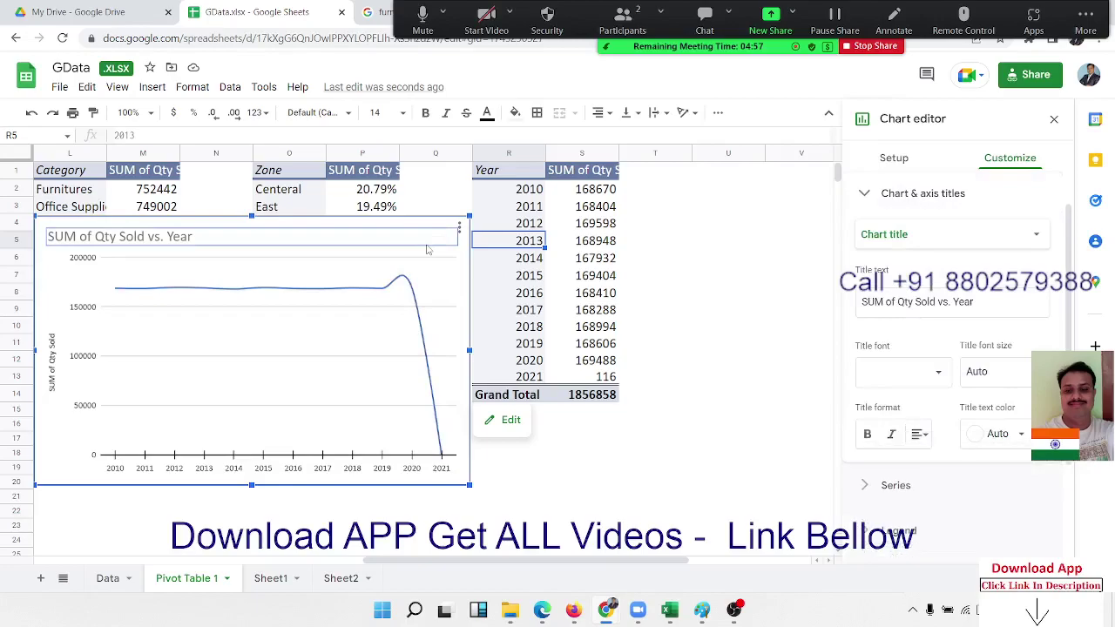
double_click(203, 237)
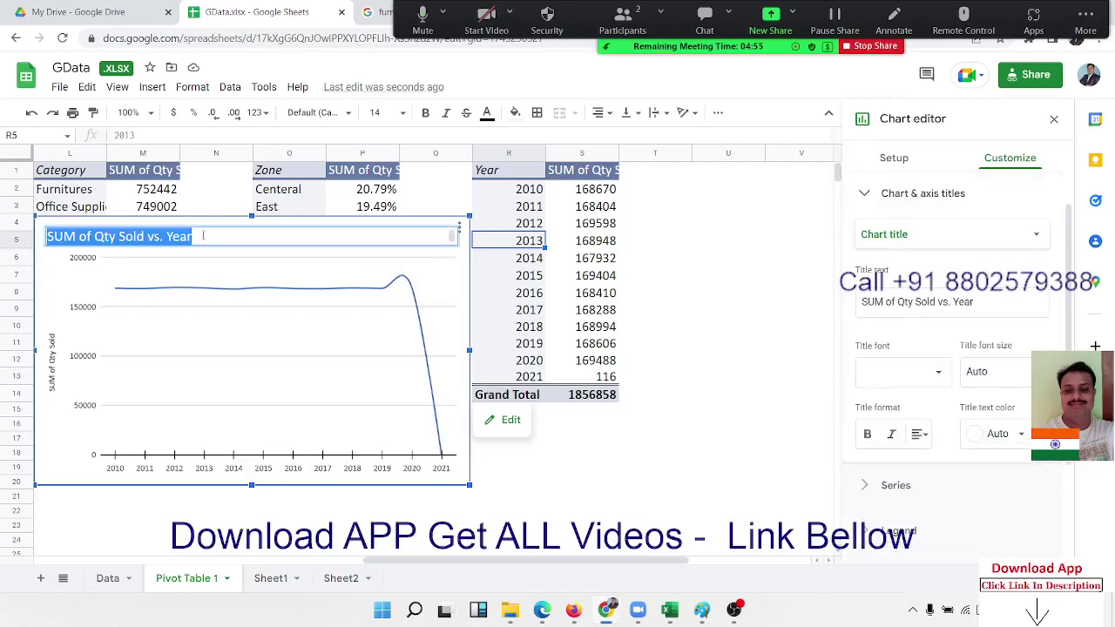
text(Numb)
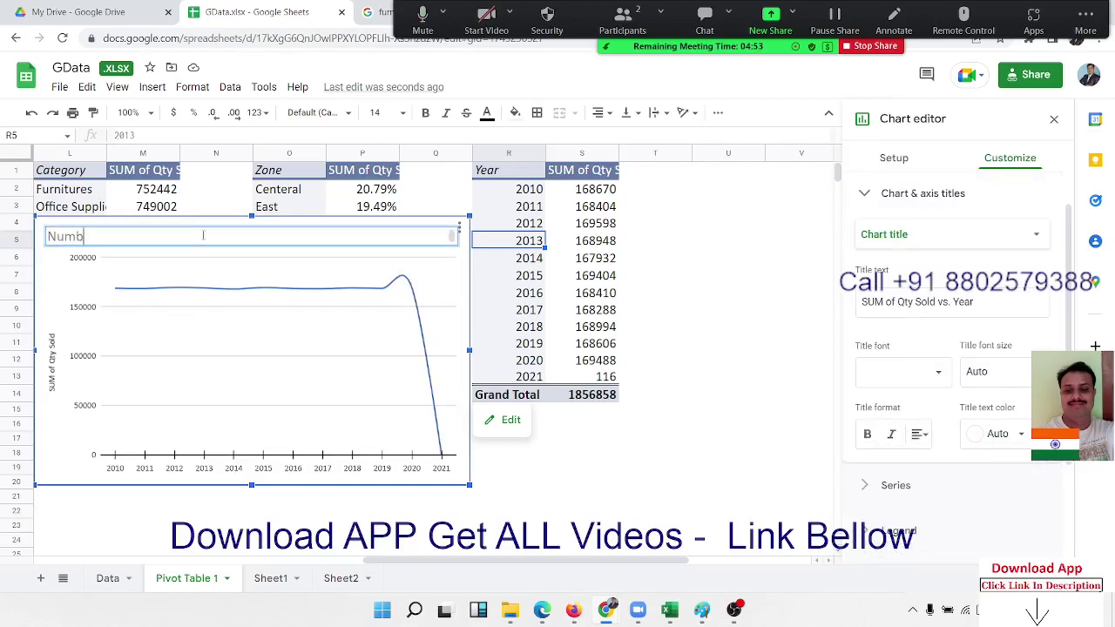
text(er )
text(of O)
text(rder)
click(65, 471)
click(110, 511)
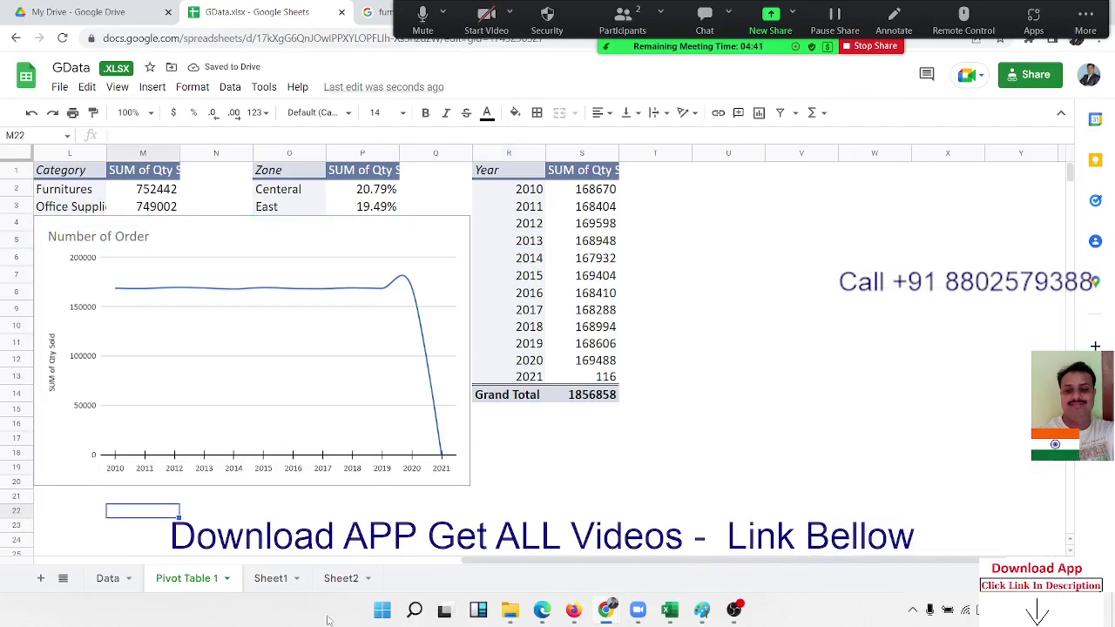
click(290, 587)
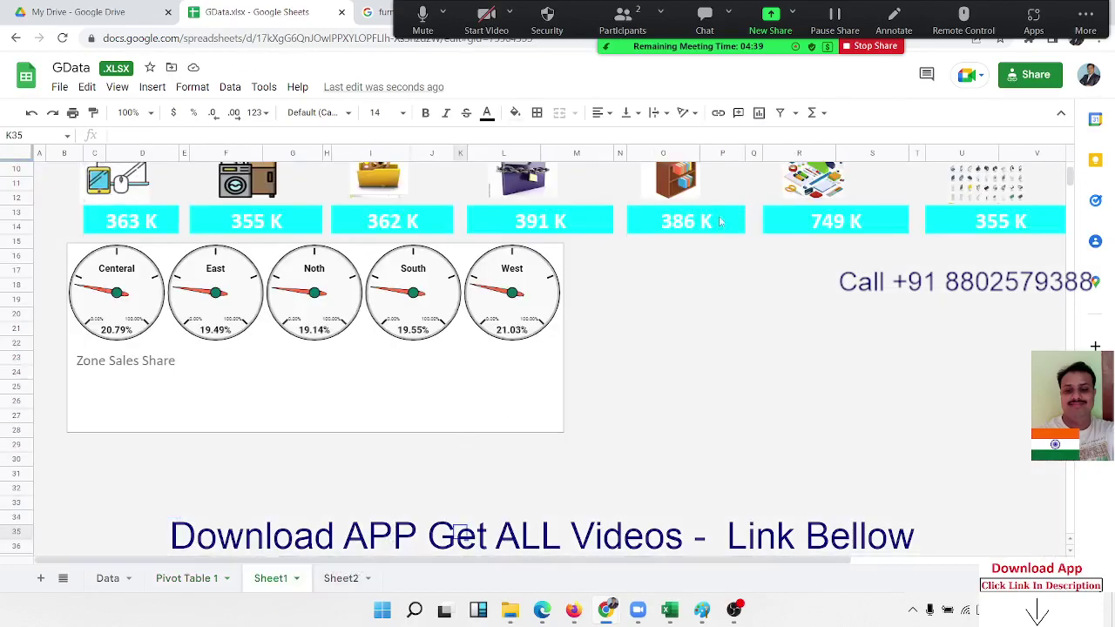
- Paste the Number of Order chart at cell M16 on Sheet1
click(595, 256)
key(ctrl+v)
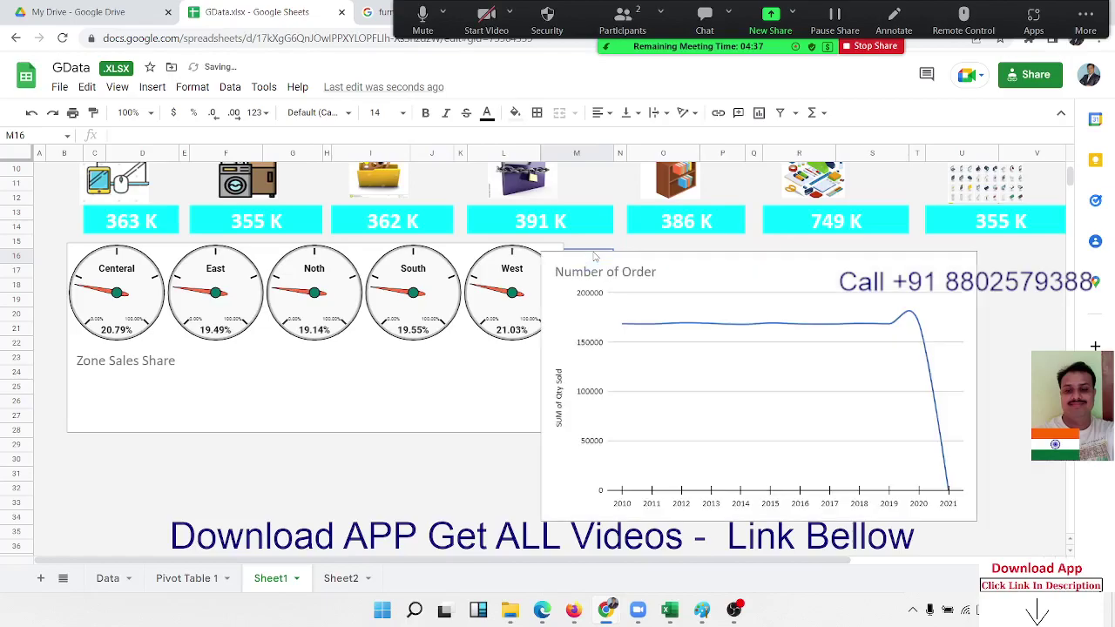
click(721, 281)
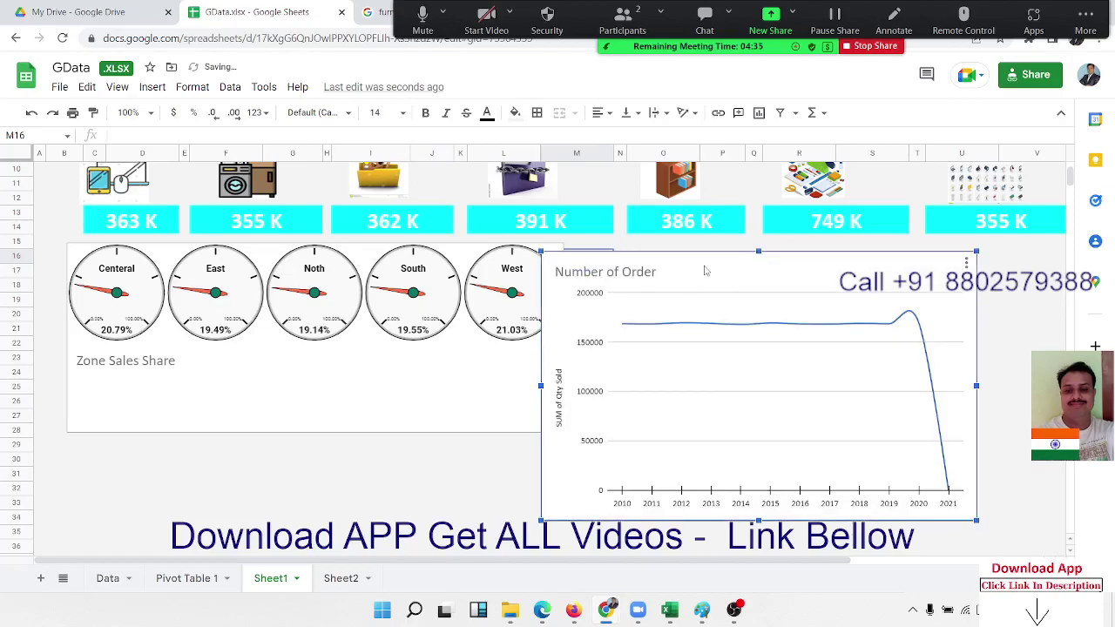
- Shrink the chart beside the zone gauges to match the gauge panel's height
mouse_move(540, 520)
mouse_down()
mouse_move(627, 467)
mouse_move(580, 432)
mouse_up()
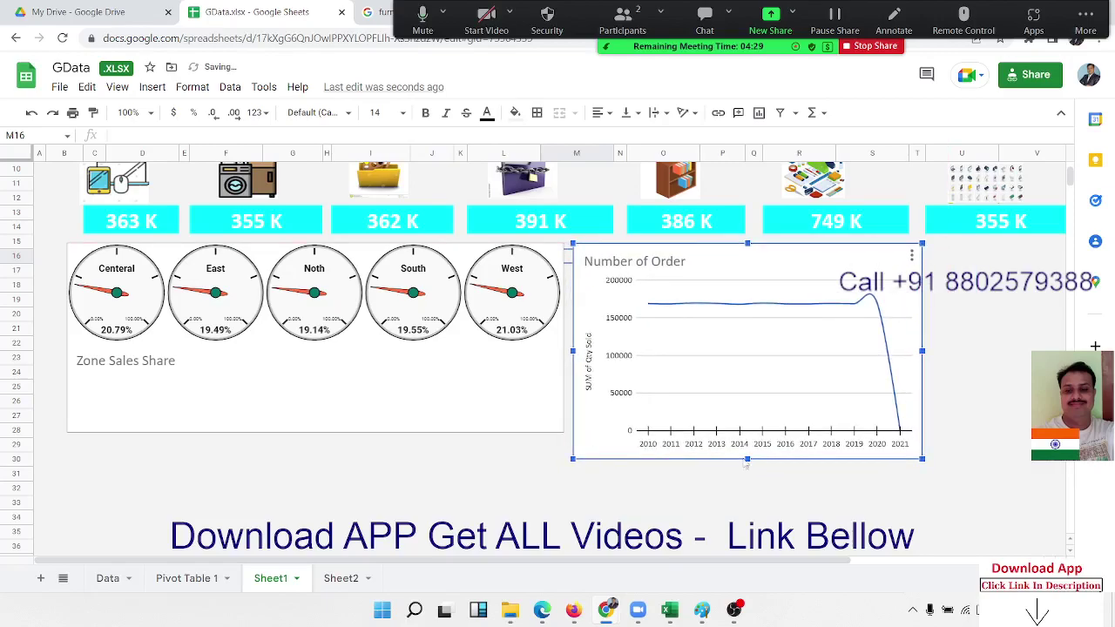
mouse_move(922, 458)
mouse_down()
mouse_move(876, 416)
mouse_move(897, 423)
mouse_up()
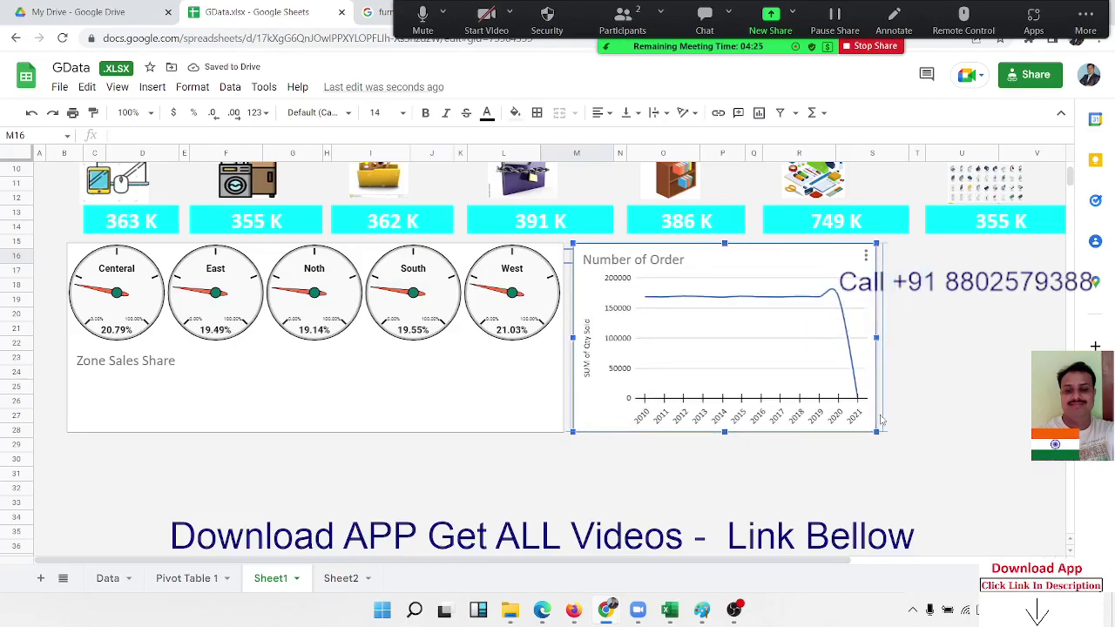
drag(899, 420, 885, 404)
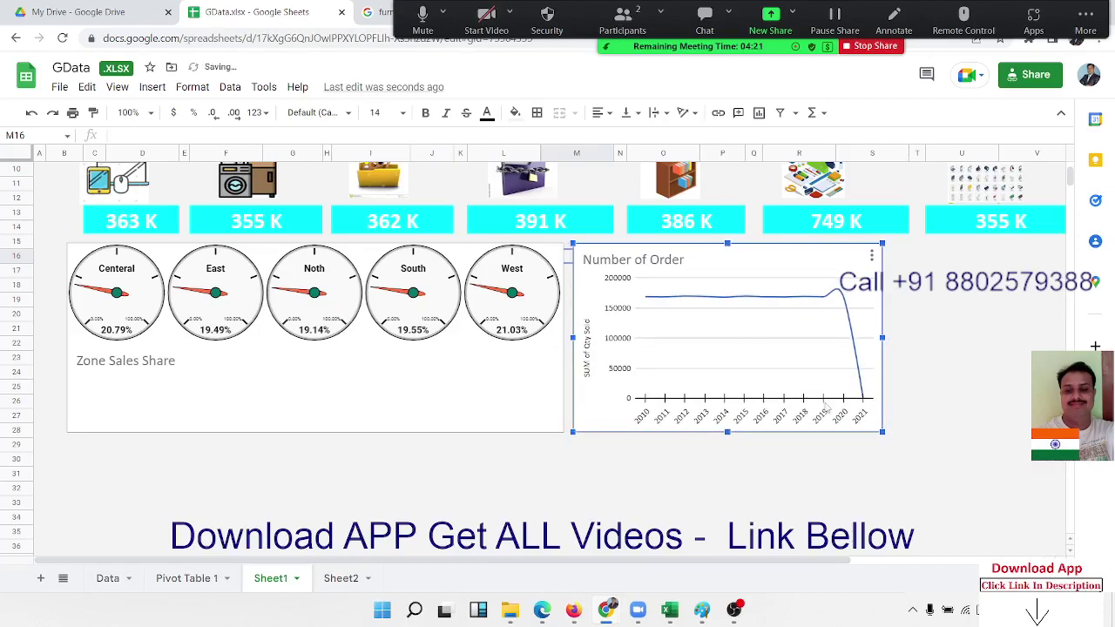
click(937, 367)
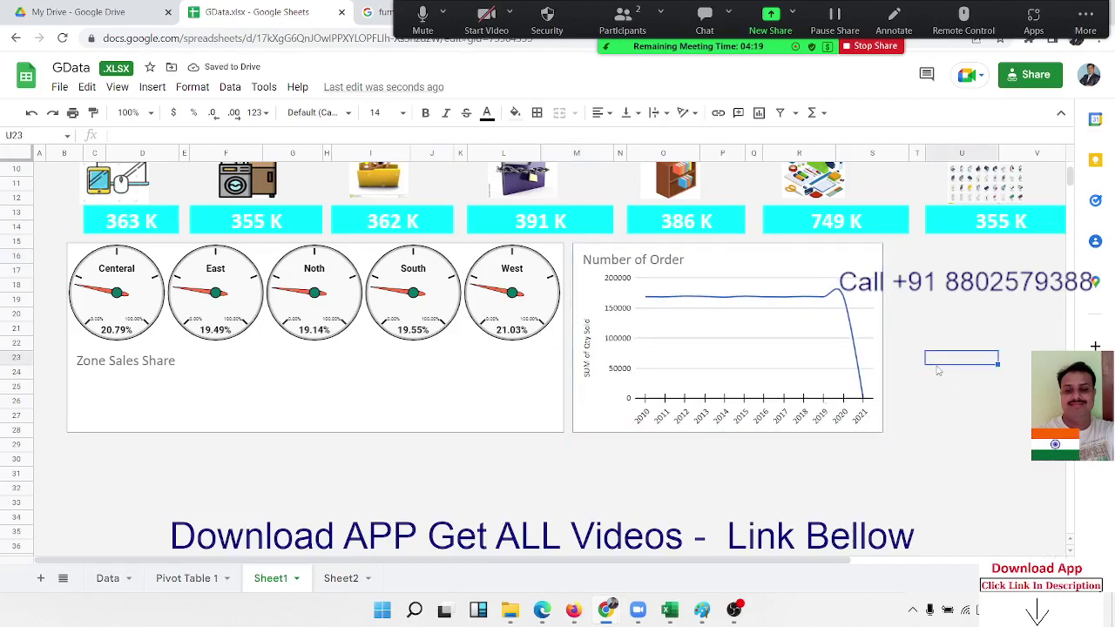
key(Right)
key(Right)
key(Right)
key(Left)
key(Left)
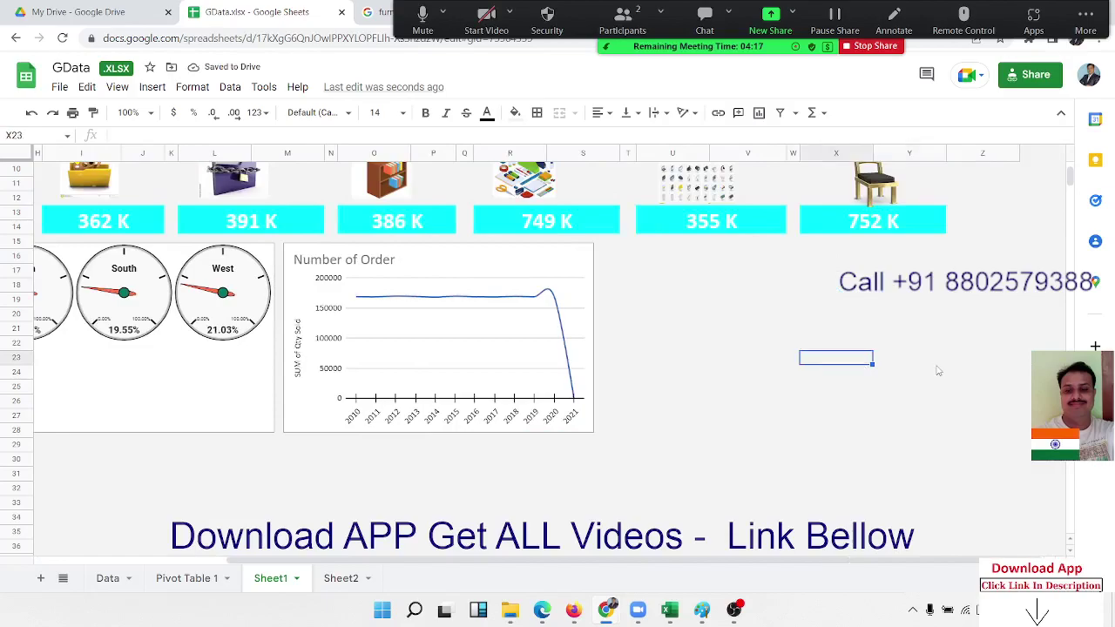
key(Left)
key(Left)
key(Left)
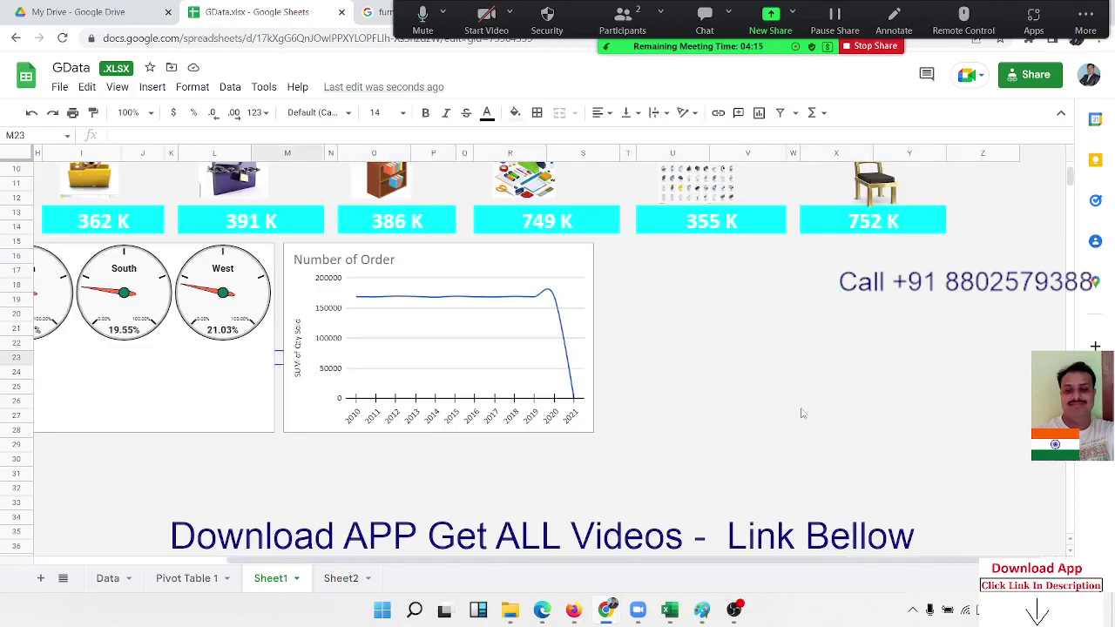
- Delete the Number of Order line chart from the Pivot Table 1 sheet
click(199, 575)
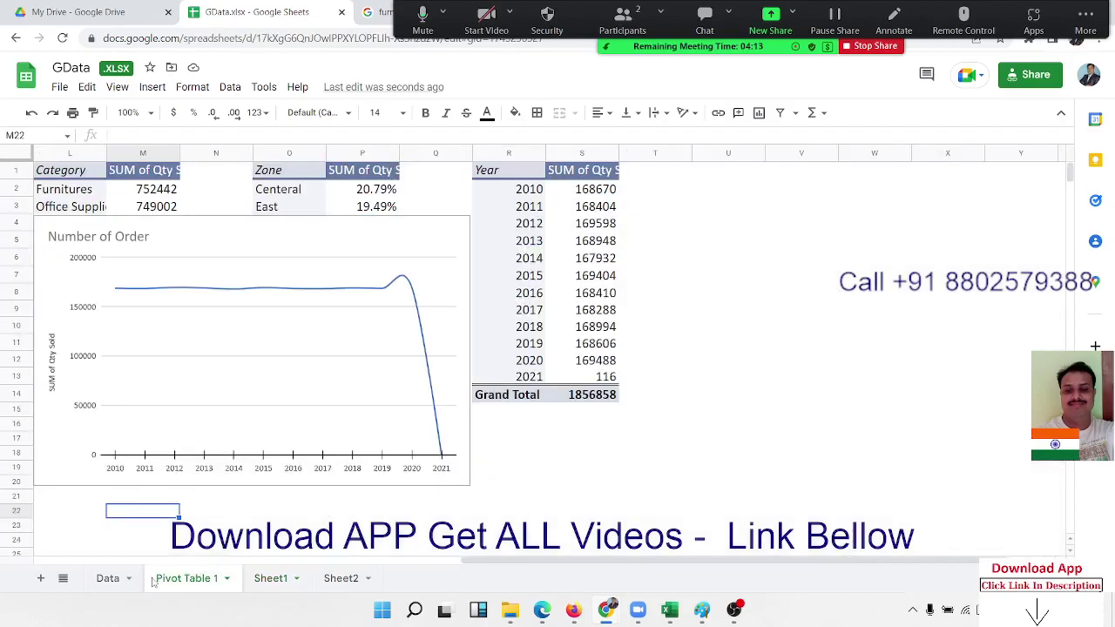
click(128, 574)
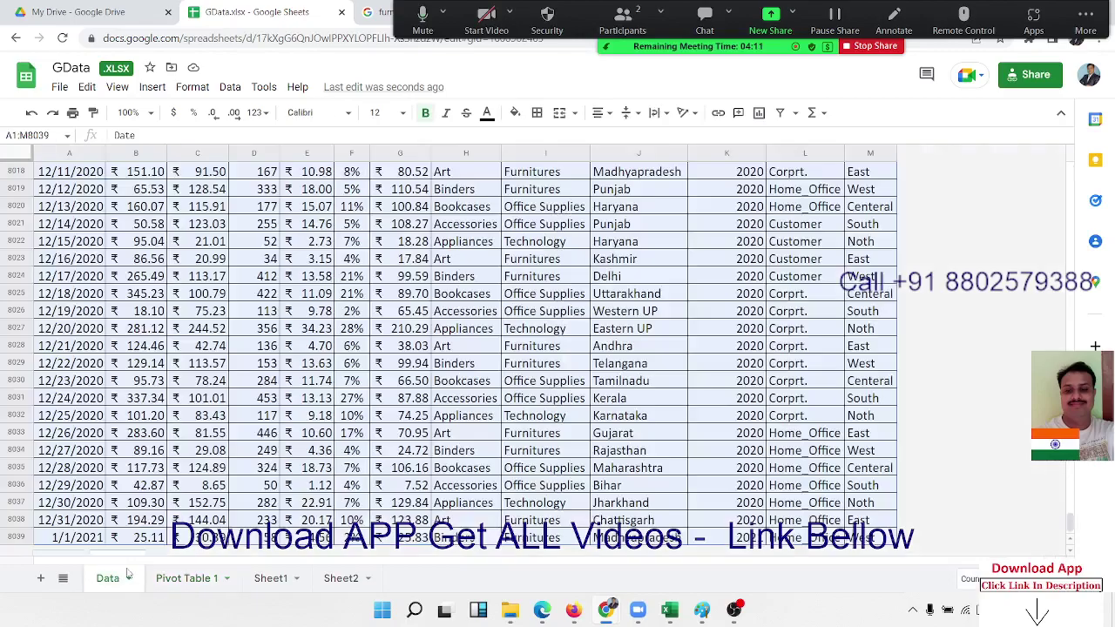
click(174, 579)
click(445, 230)
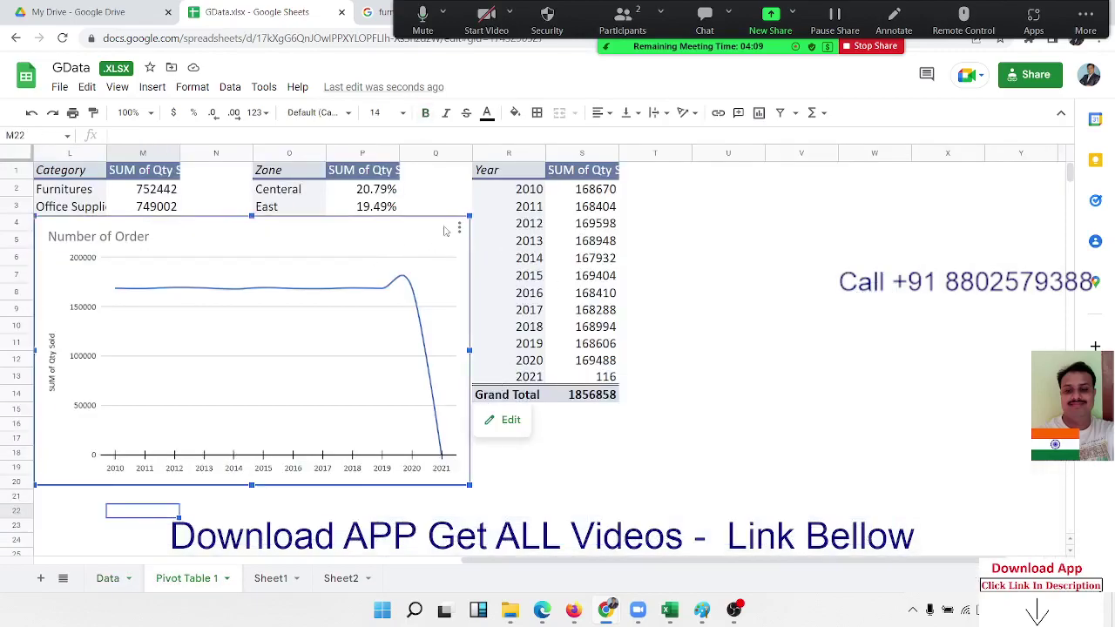
key(Delete)
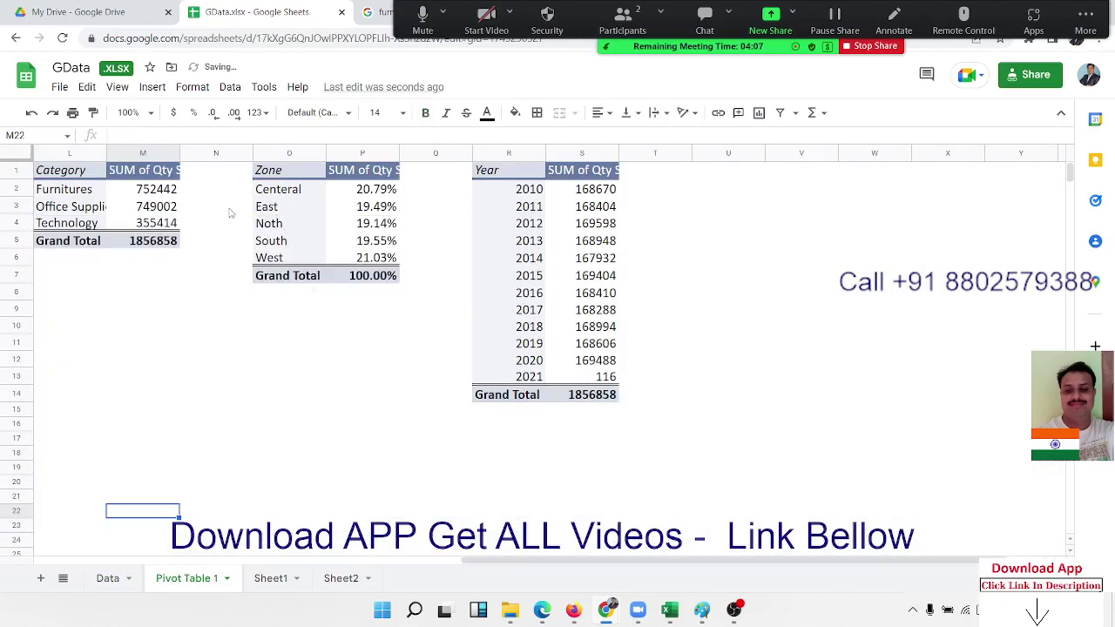
- Copy the Zone pivot O1:P7 and paste it at U1
click(266, 209)
key(Left)
key(Left)
key(Left)
key(Left)
key(Left)
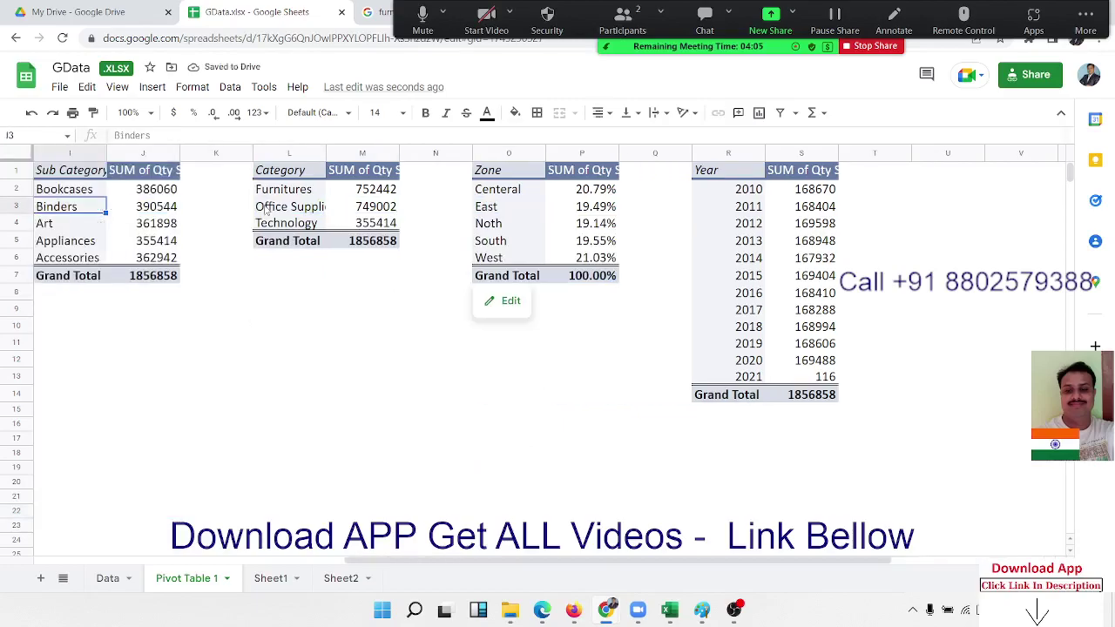
key(Right)
key(Left)
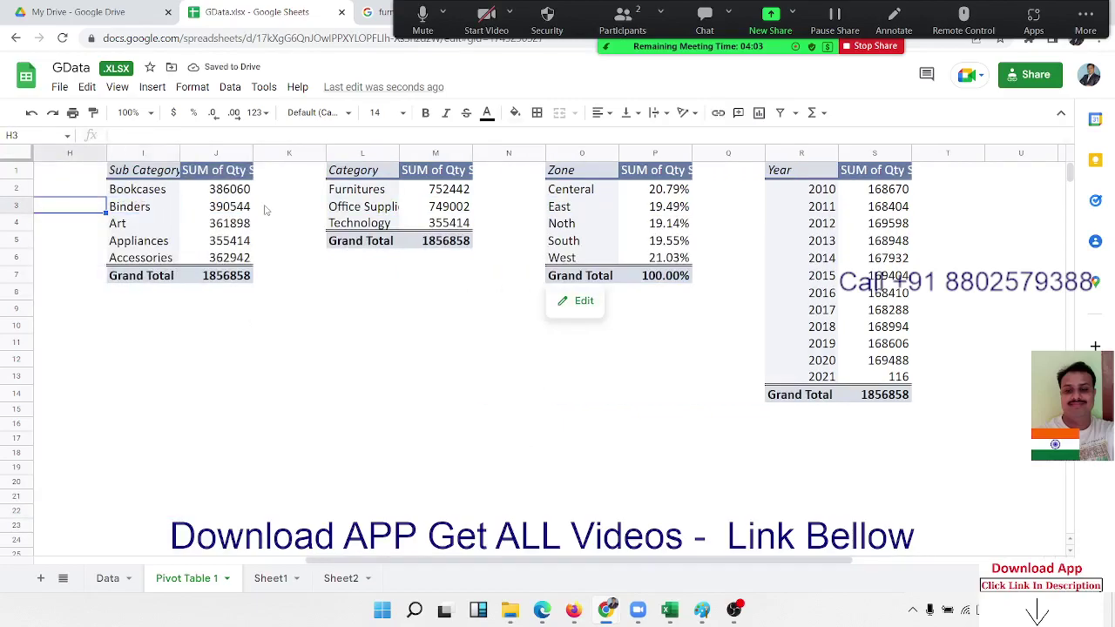
key(Left)
key(Left)
key(Left)
key(Left)
key(Left)
key(Left)
key(Right)
key(Right)
key(Right)
key(Right)
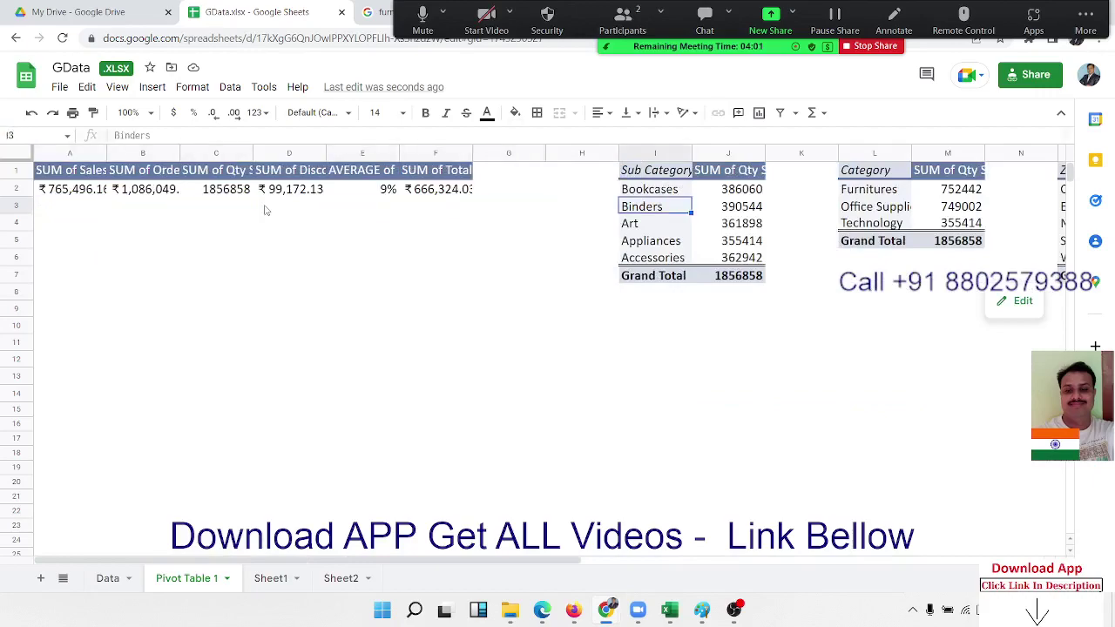
key(Right)
key(Right)
key(Right)
key(Right)
key(Left)
key(Left)
key(Left)
key(Left)
key(Up)
key(Up)
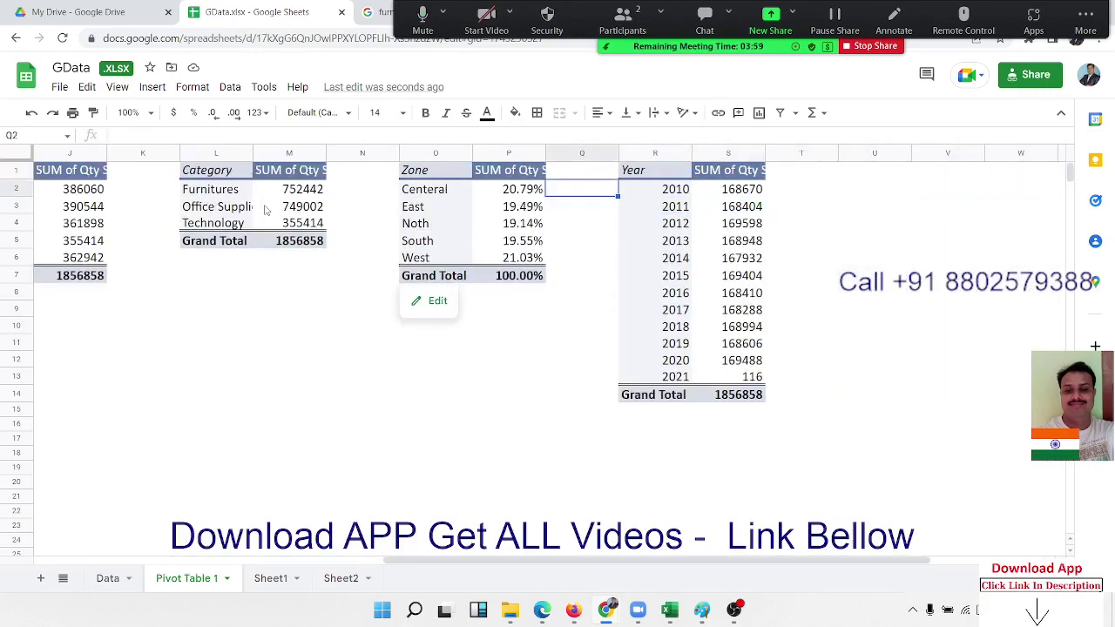
key(Left)
key(Left)
key(Right)
key(shift+Right)
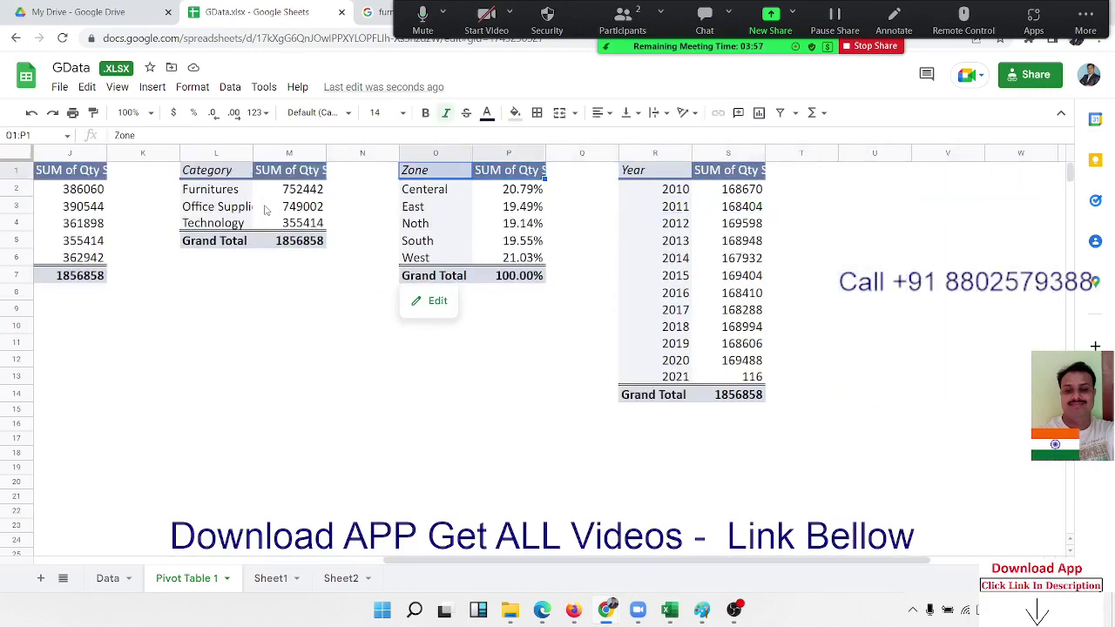
key(shift+Down)
key(shift+Down)
key(shift+Down)
key(shift+Down)
key(shift+Down)
key(shift+Down)
key(ctrl+c)
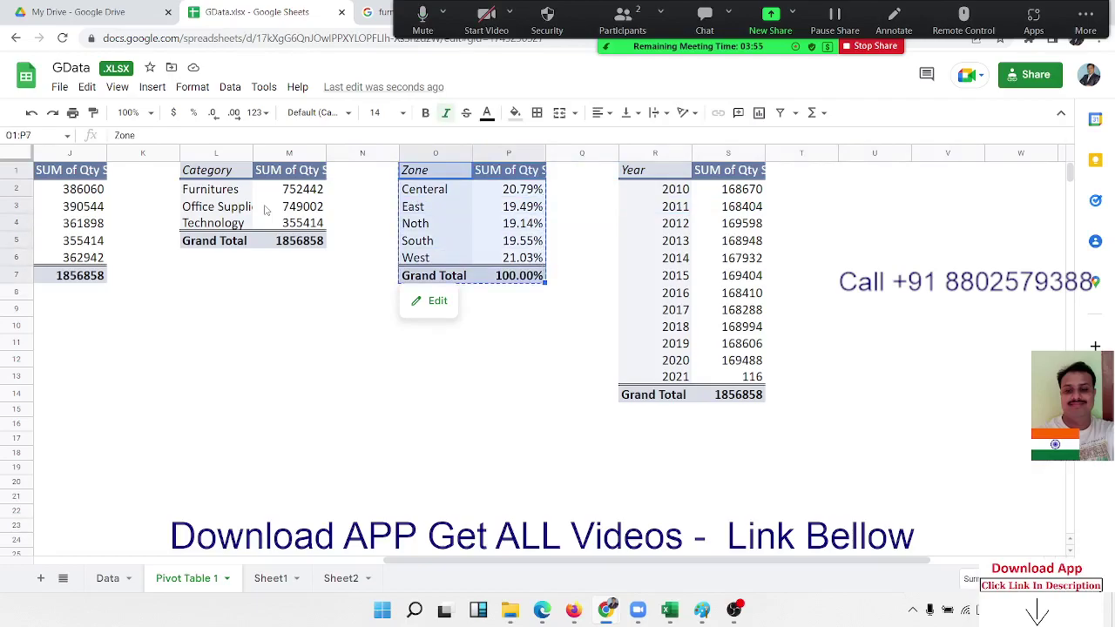
key(Right)
key(Right)
key(Right)
key(Right)
key(Right)
key(Right)
key(ctrl+v)
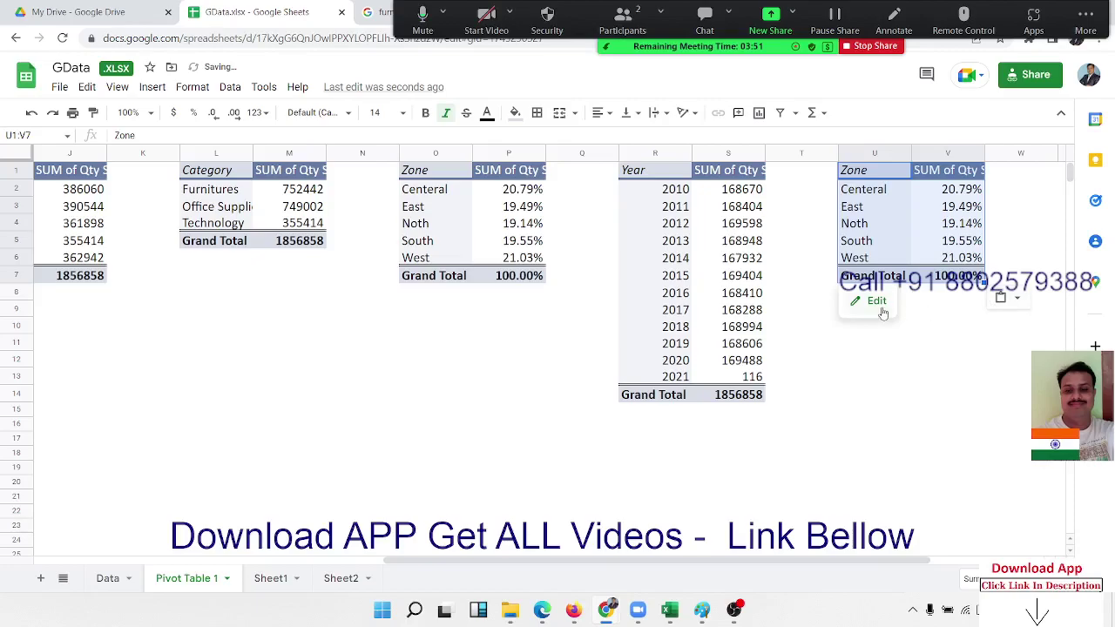
- Change the copied pivot to Customer rows with SUM of Sales Value shown as % of grand total
click(875, 301)
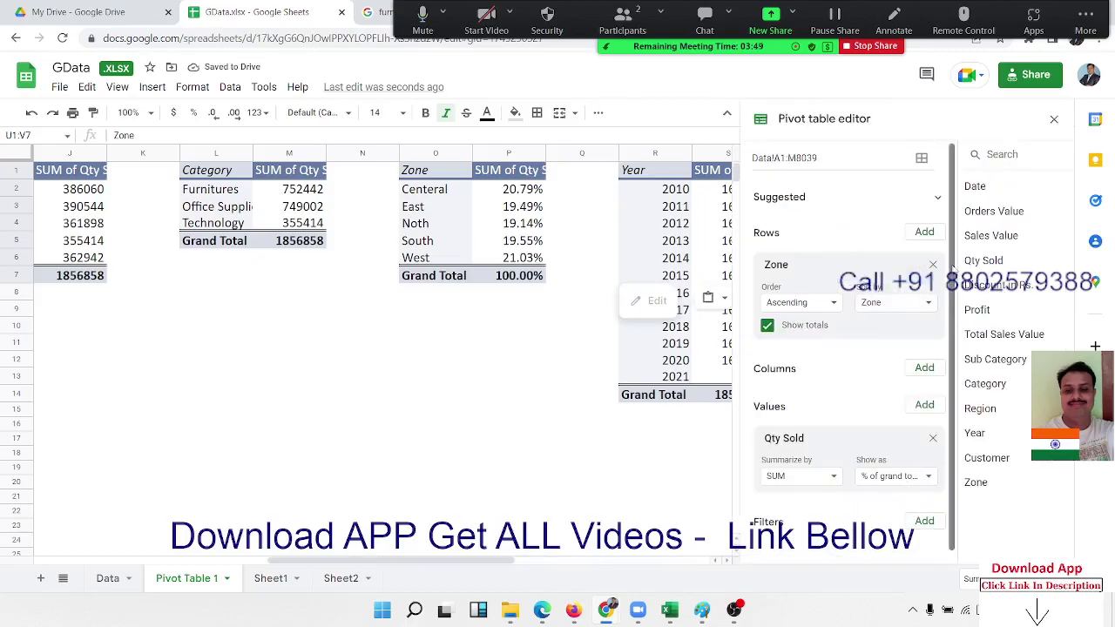
click(932, 264)
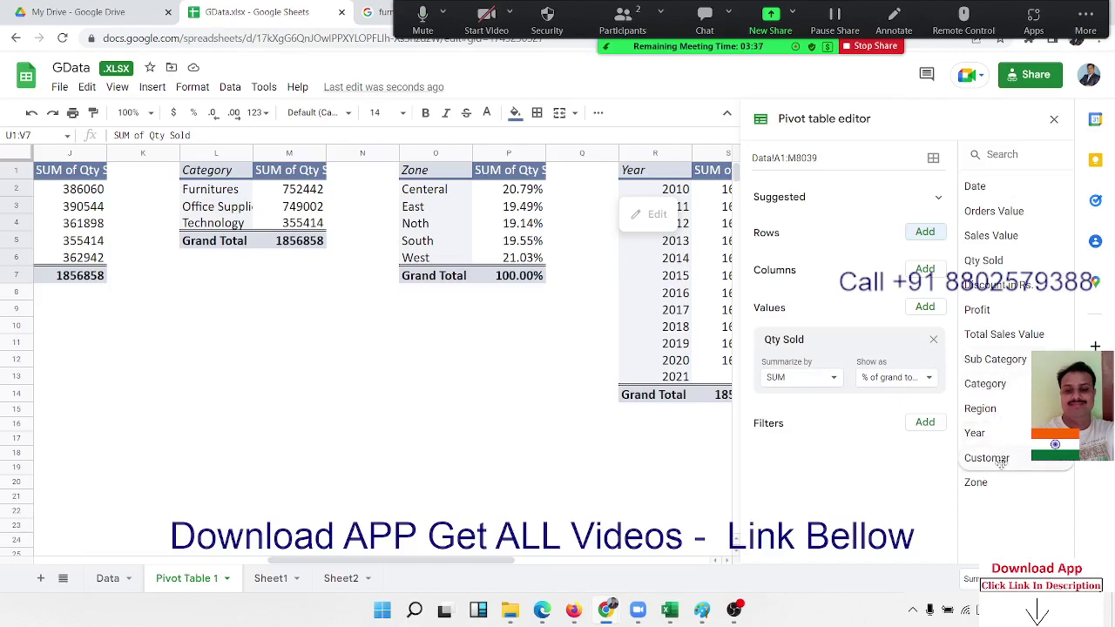
drag(1001, 462, 788, 260)
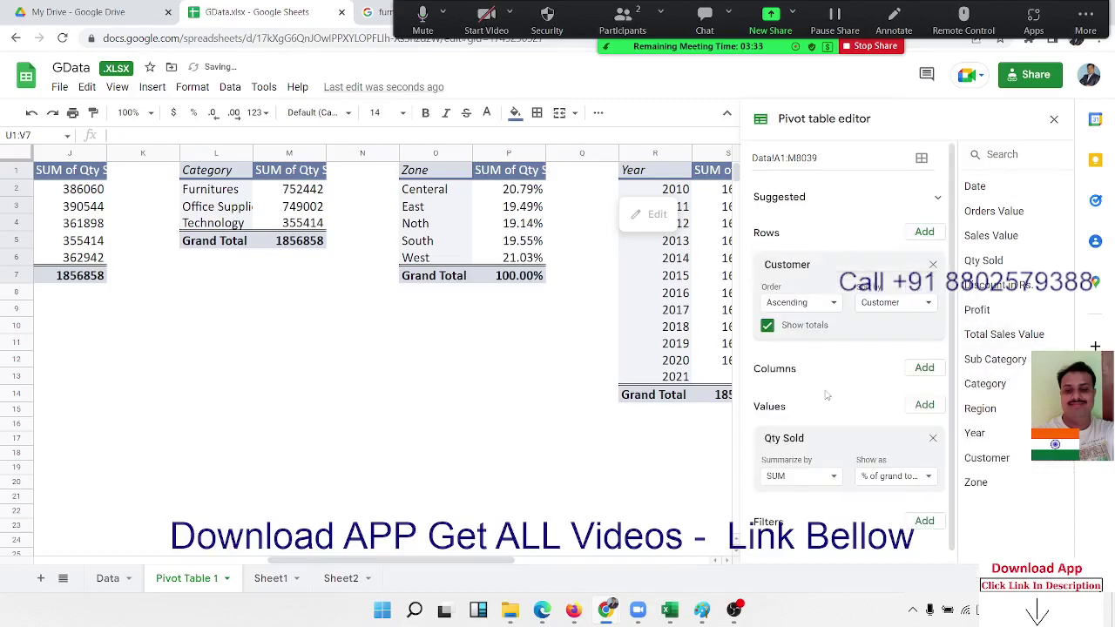
click(933, 438)
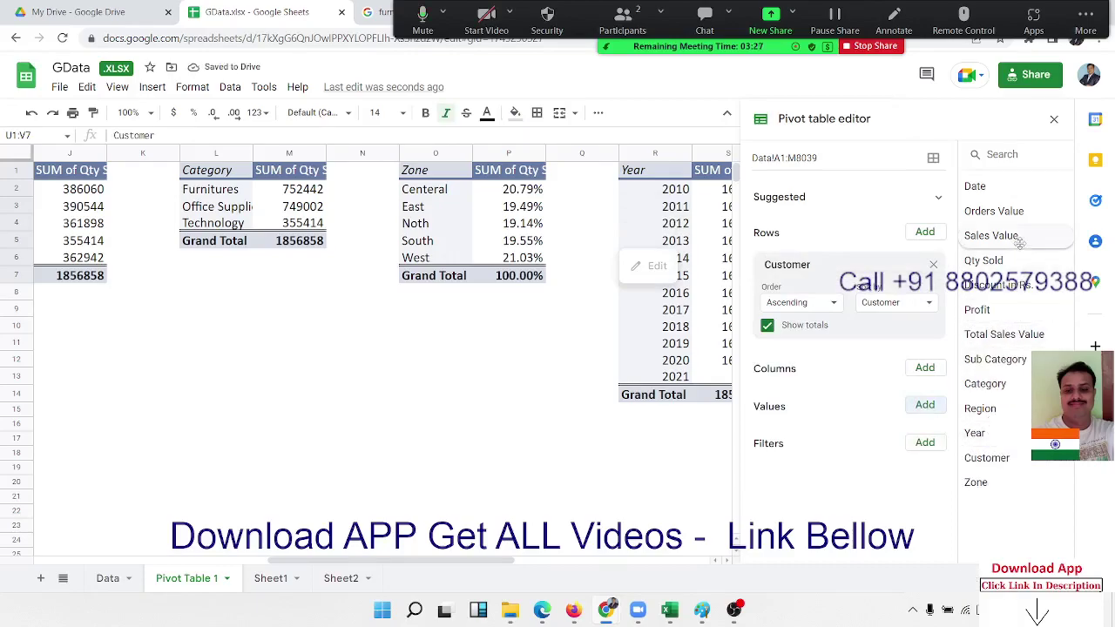
drag(1017, 237, 824, 444)
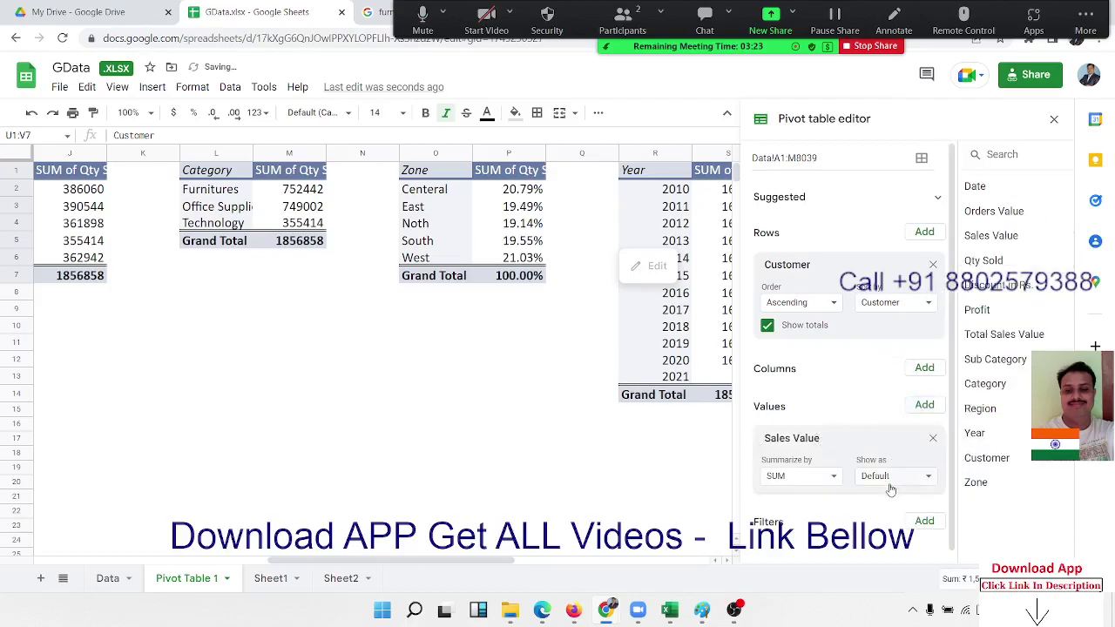
click(890, 477)
click(896, 572)
click(675, 472)
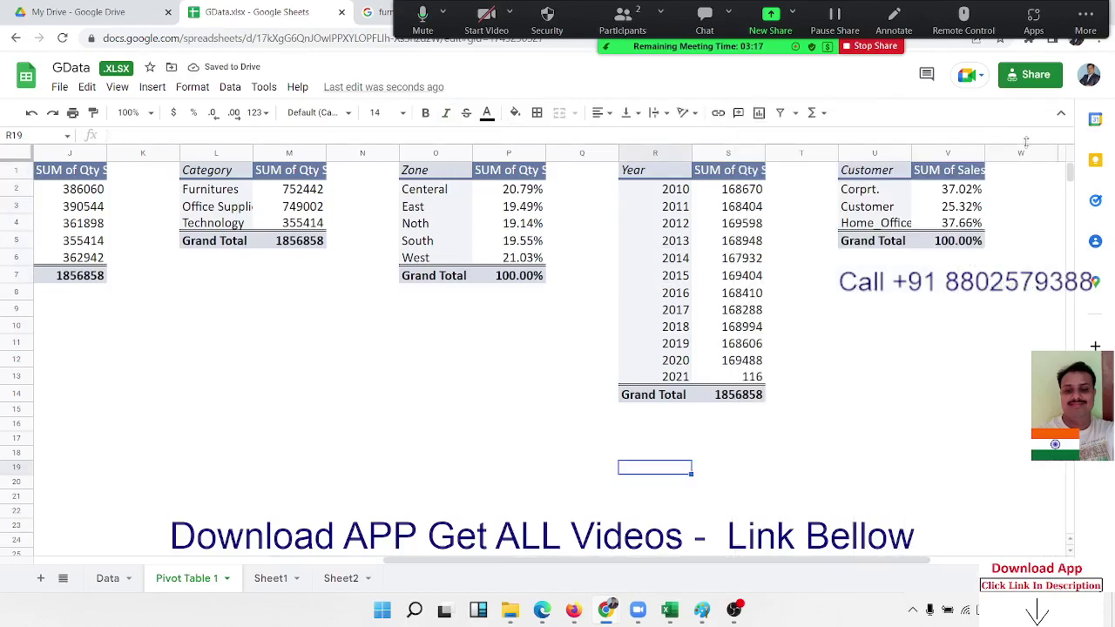
- Insert a chart from the Customer pivot, which appears as a waterfall, and browse the chart types
click(878, 193)
click(150, 87)
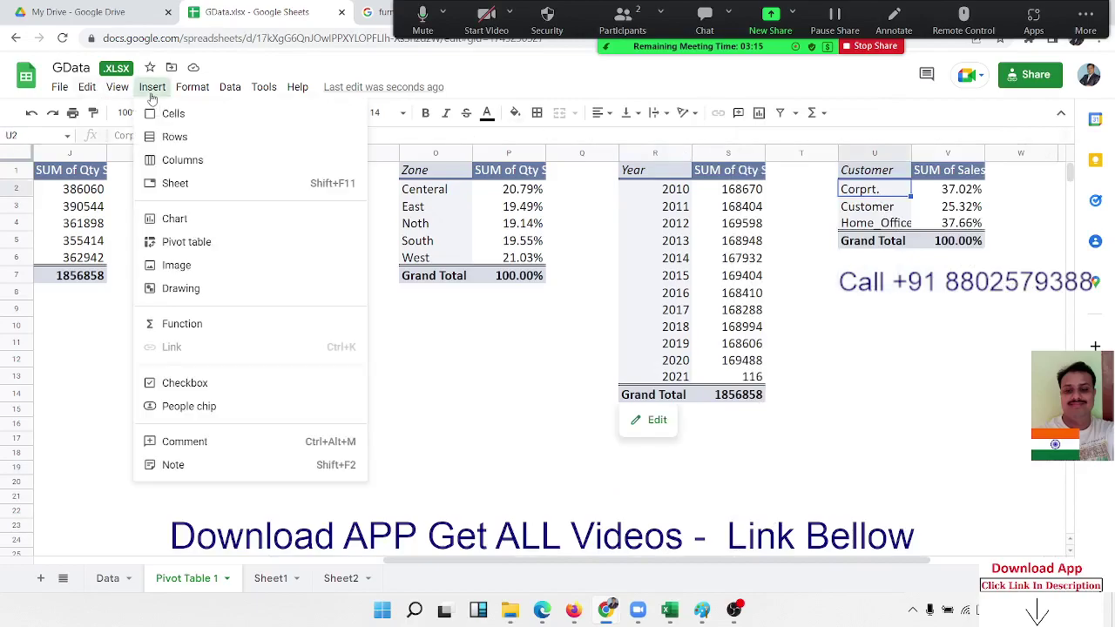
click(181, 225)
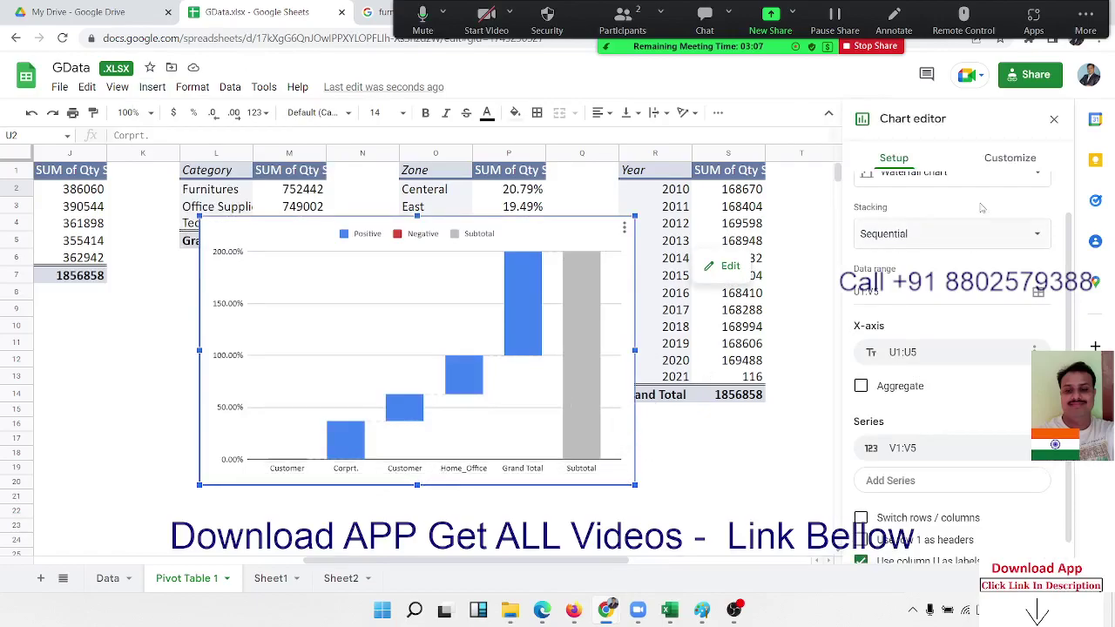
scroll(904, 290, up, 1)
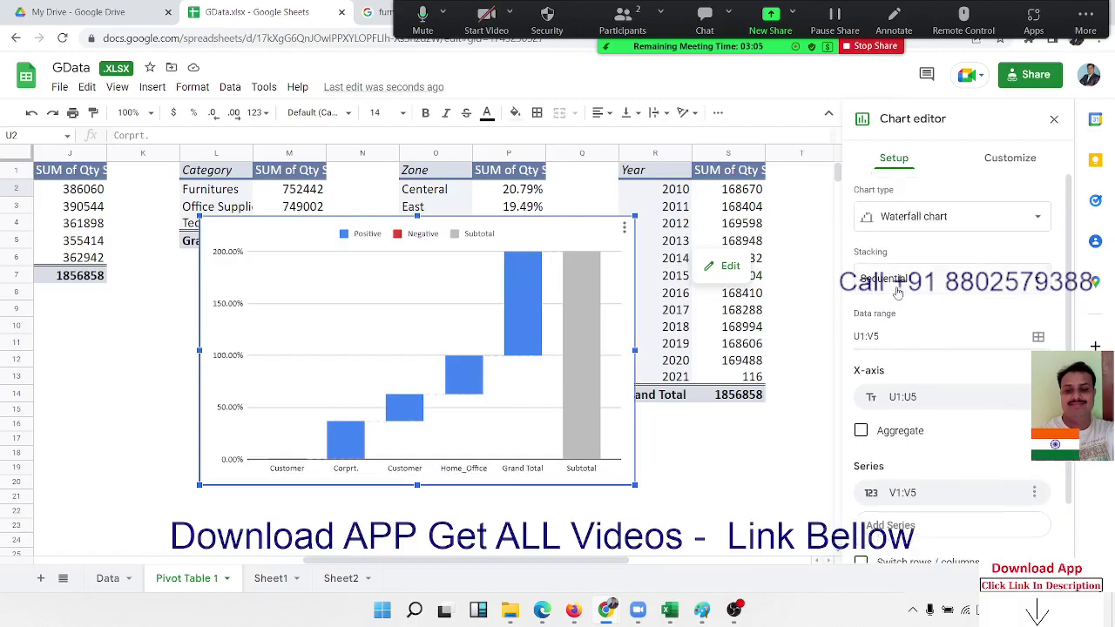
click(905, 228)
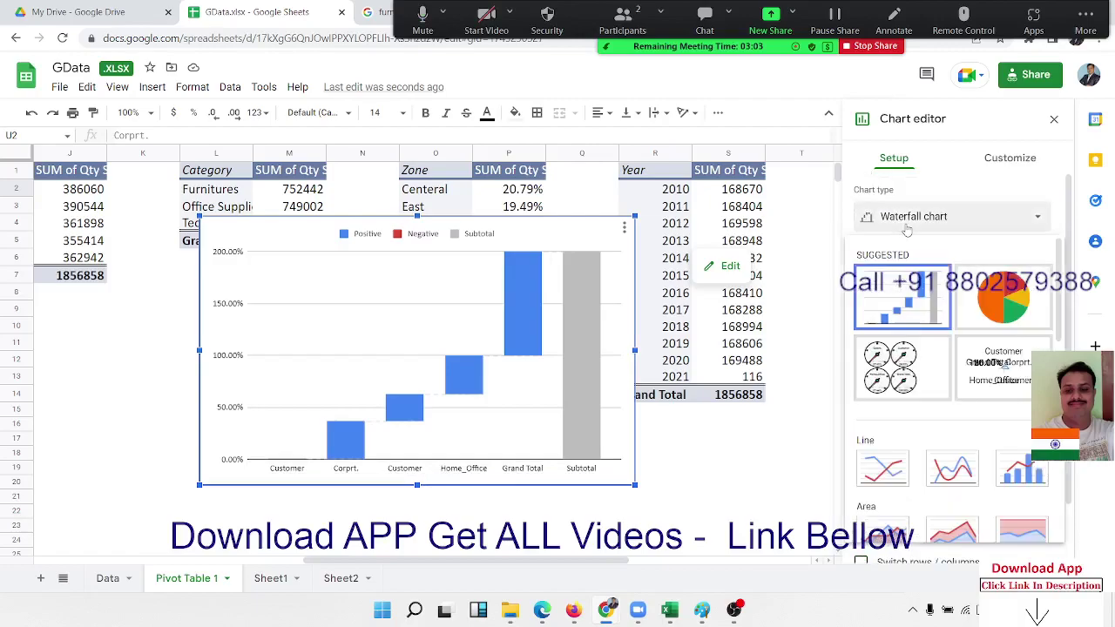
scroll(988, 392, down, 3)
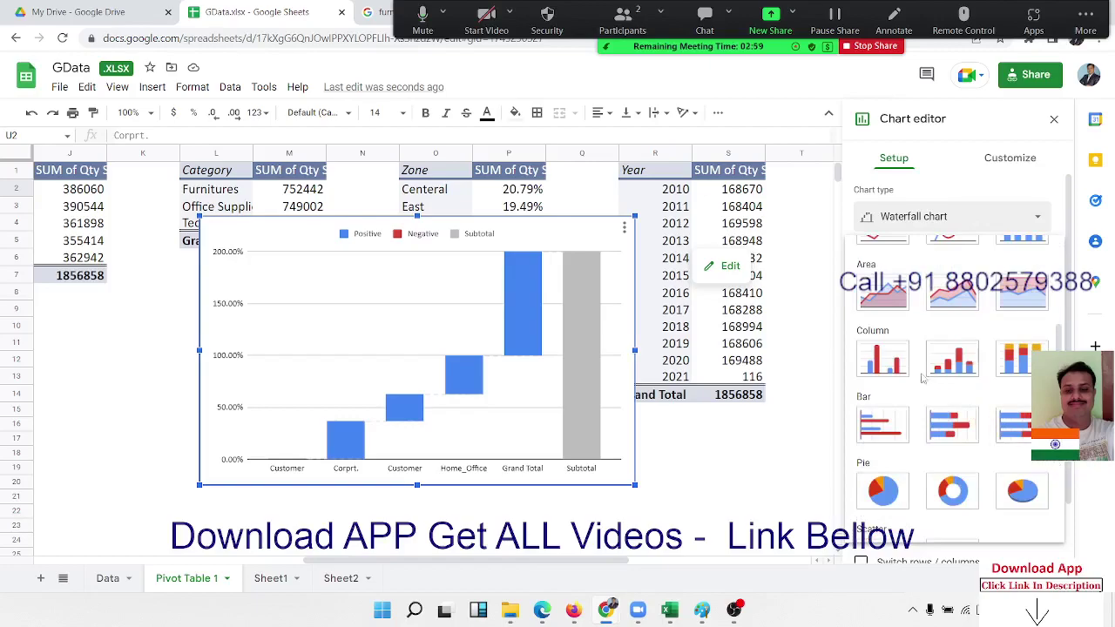
scroll(937, 394, down, 3)
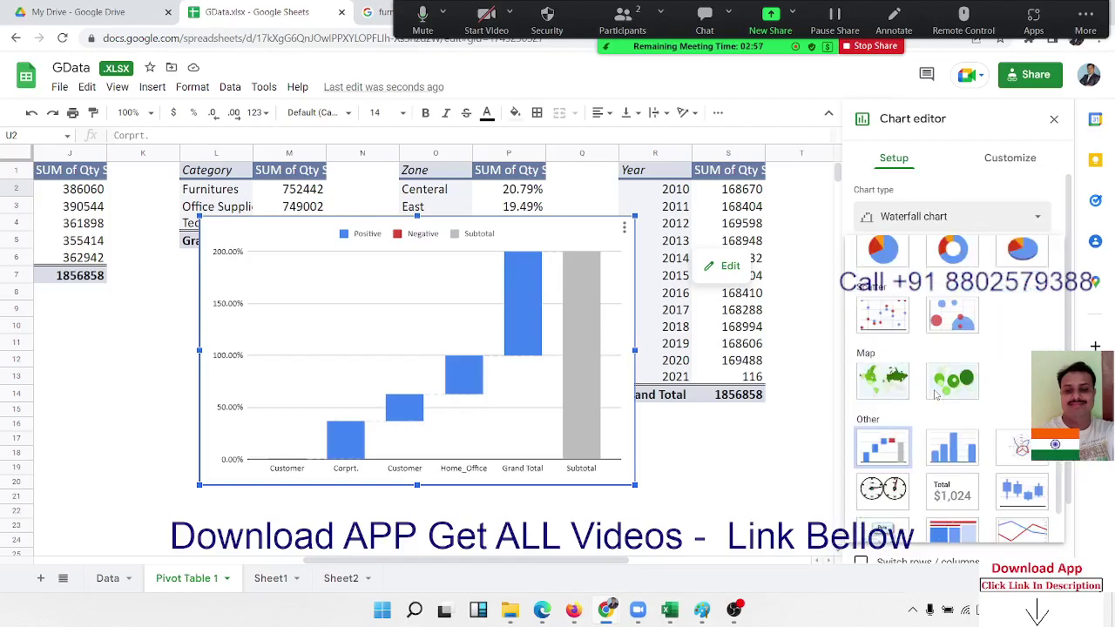
- Change the customer sales-share chart to a column chart, trying histogram and waterfall along the way
click(949, 451)
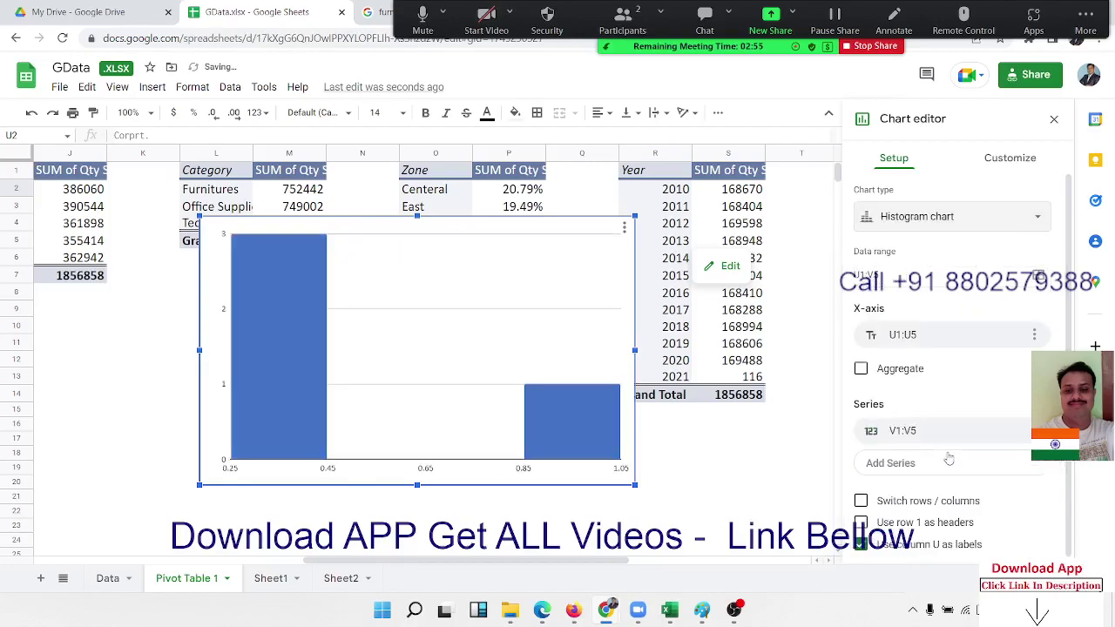
click(920, 218)
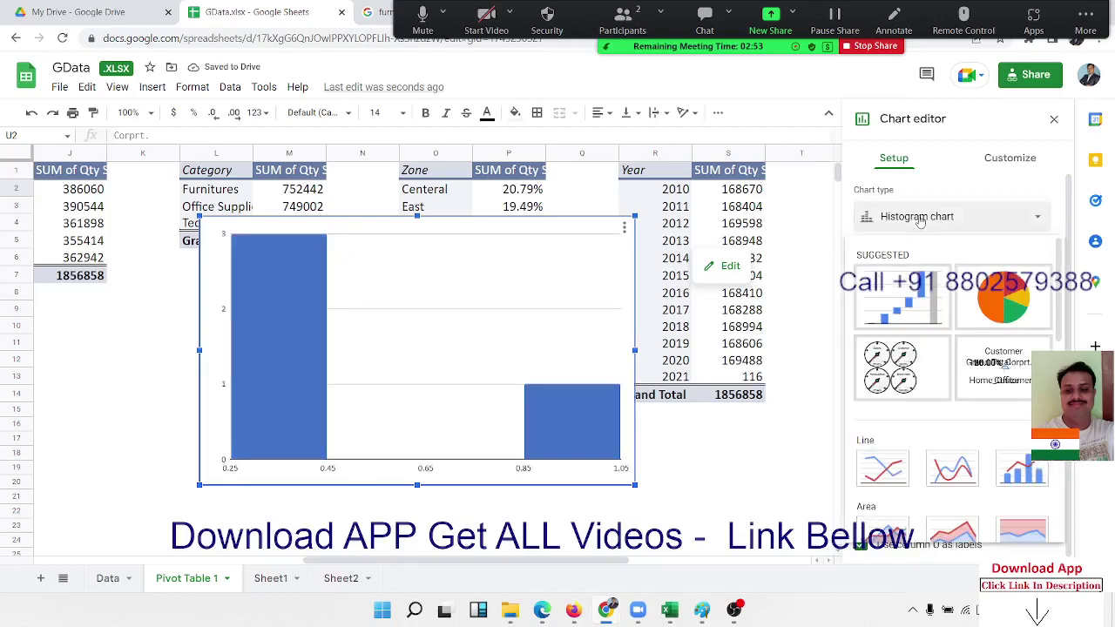
scroll(993, 374, down, 5)
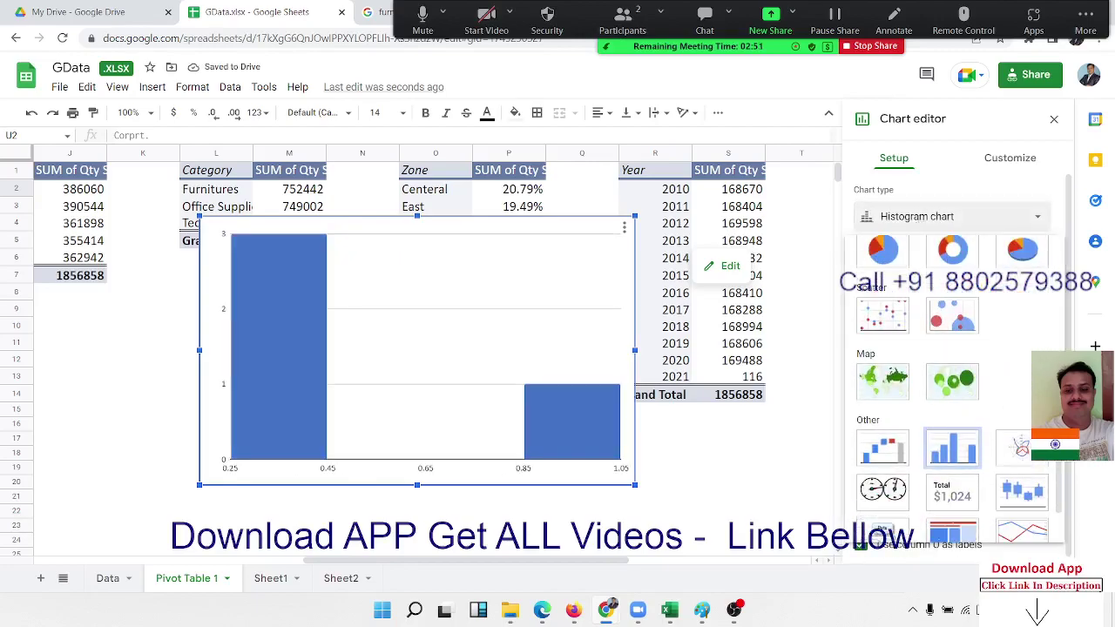
scroll(1015, 431, down, 2)
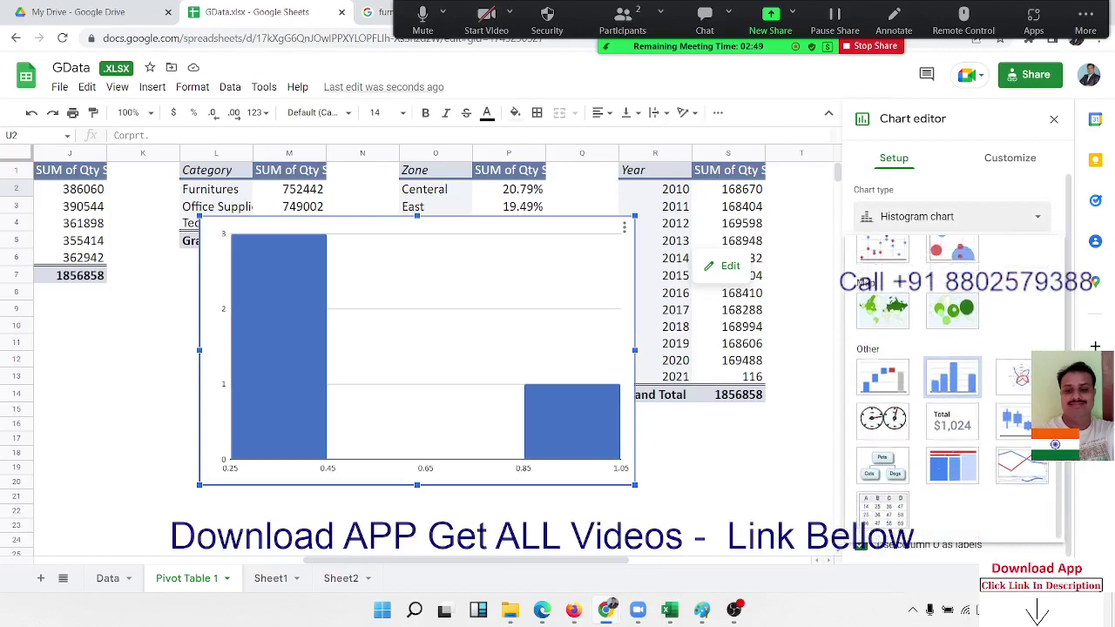
click(882, 378)
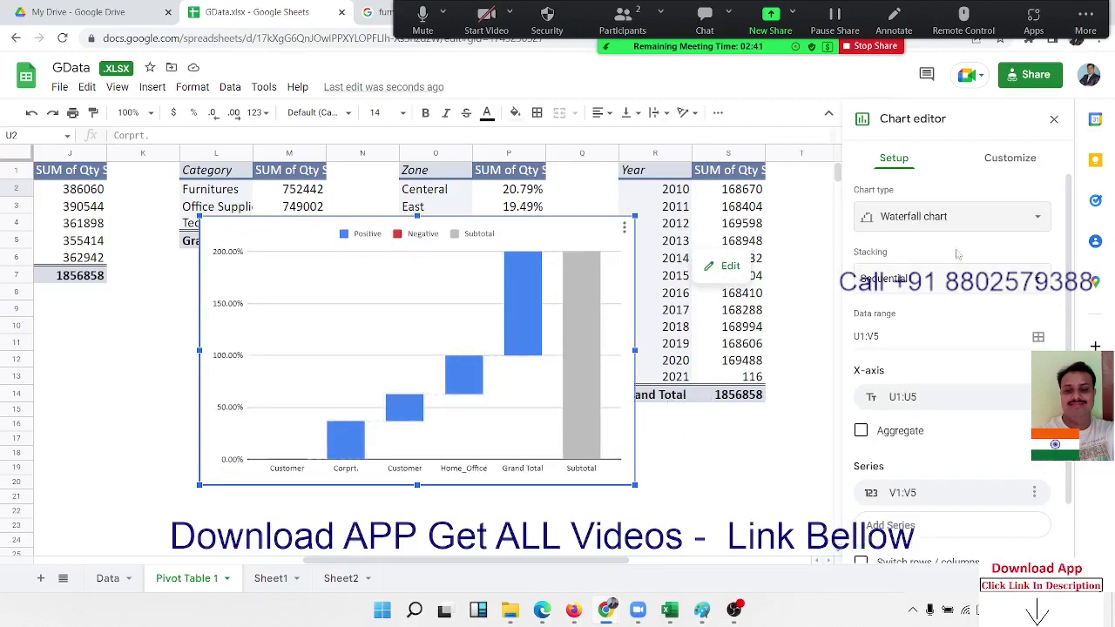
click(905, 225)
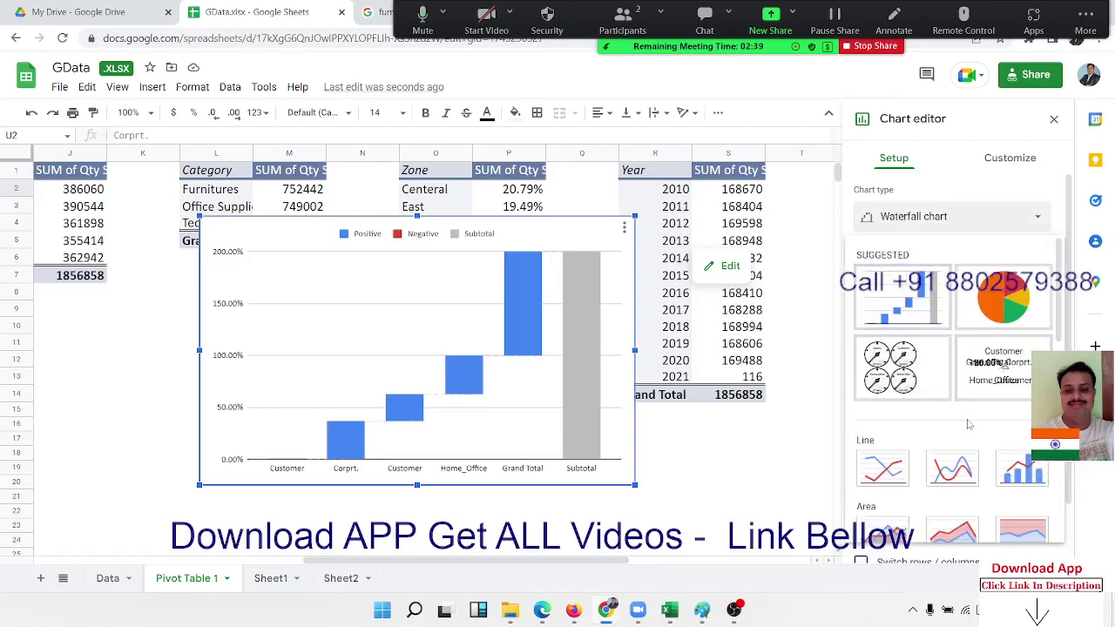
scroll(997, 472, down, 3)
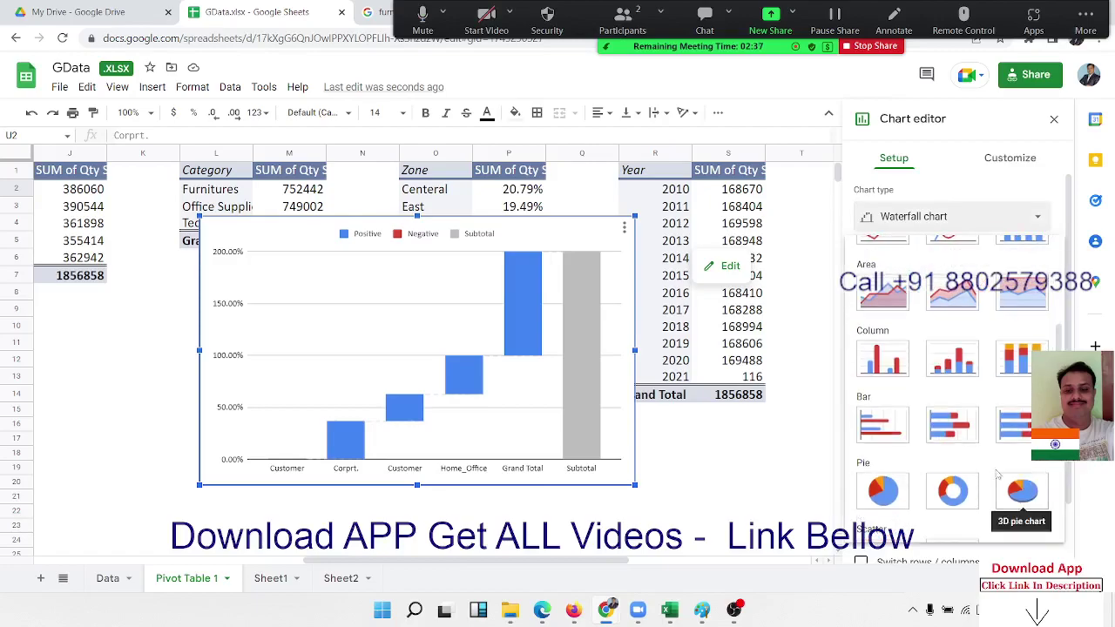
click(882, 359)
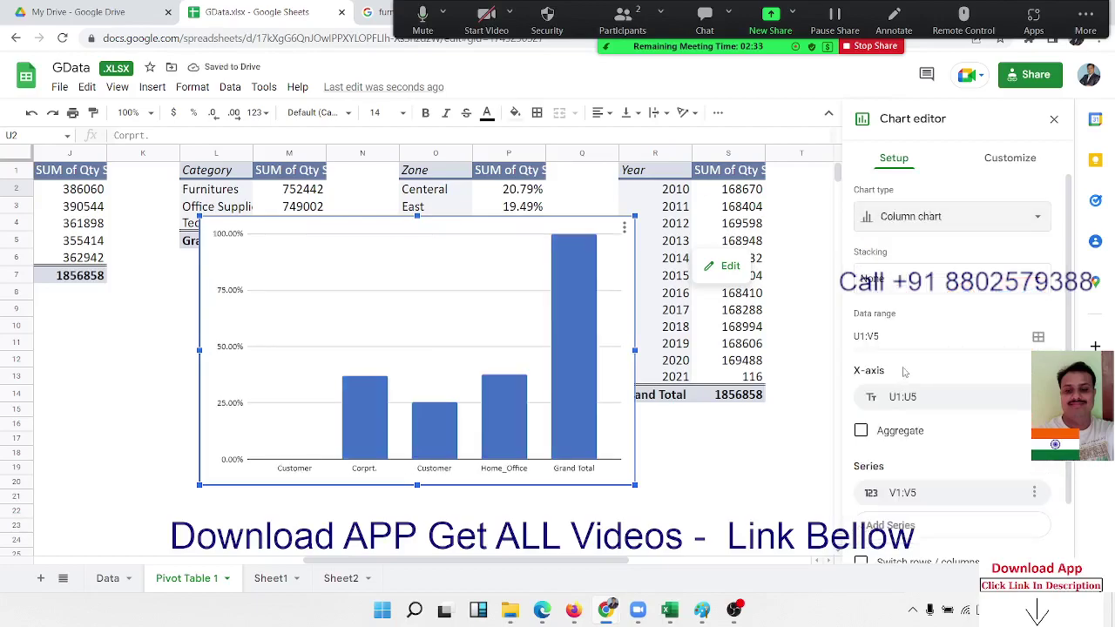
click(802, 343)
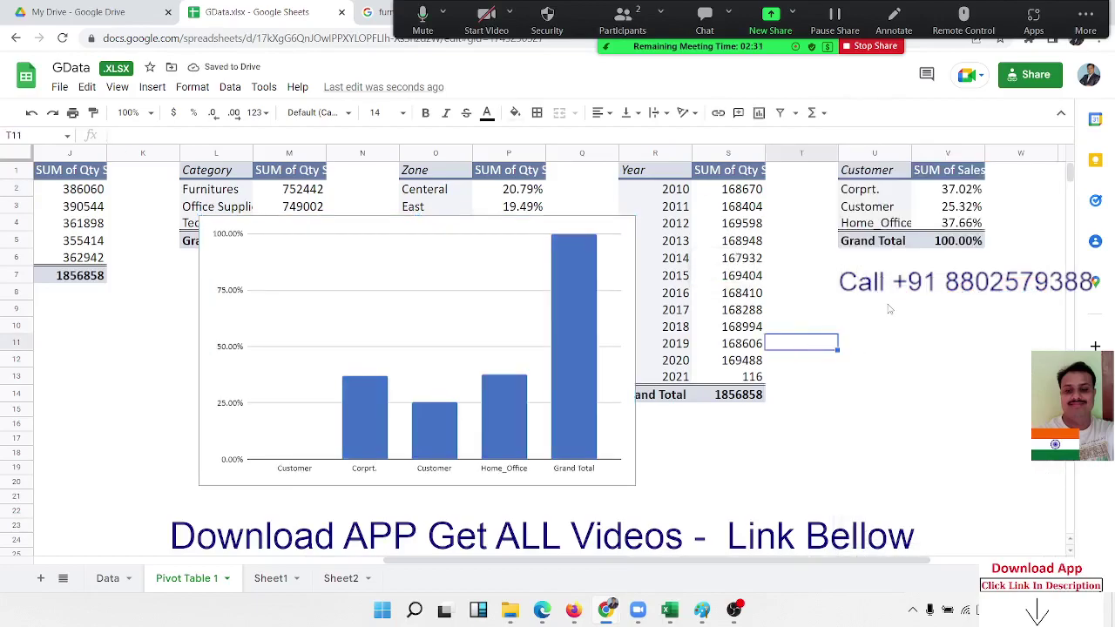
- Open the Year pivot table's settings
mouse_move(623, 411)
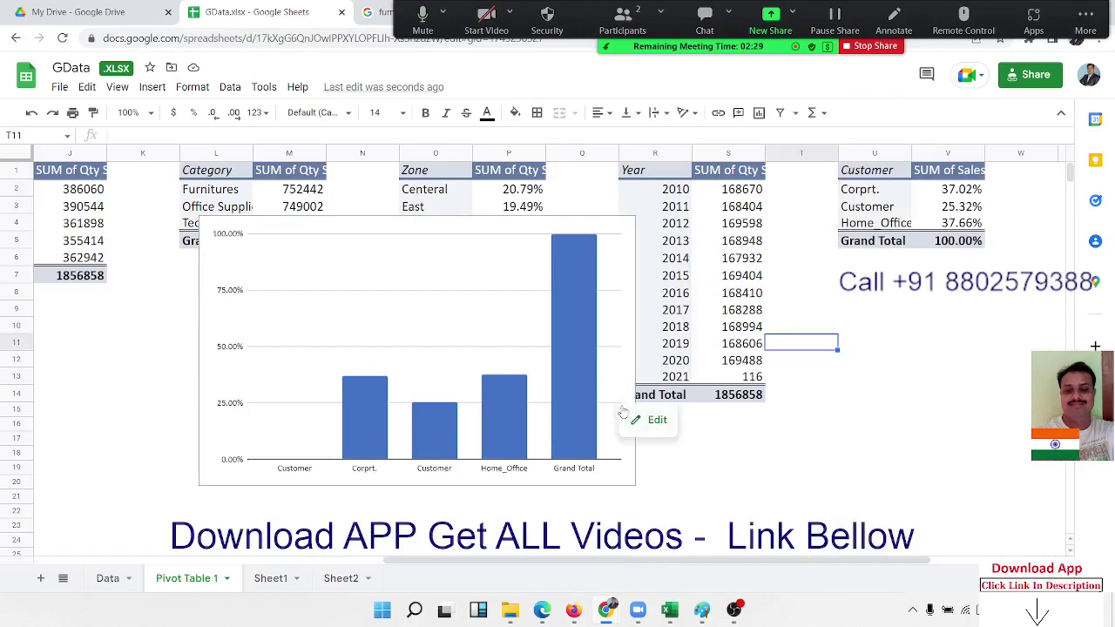
click(632, 358)
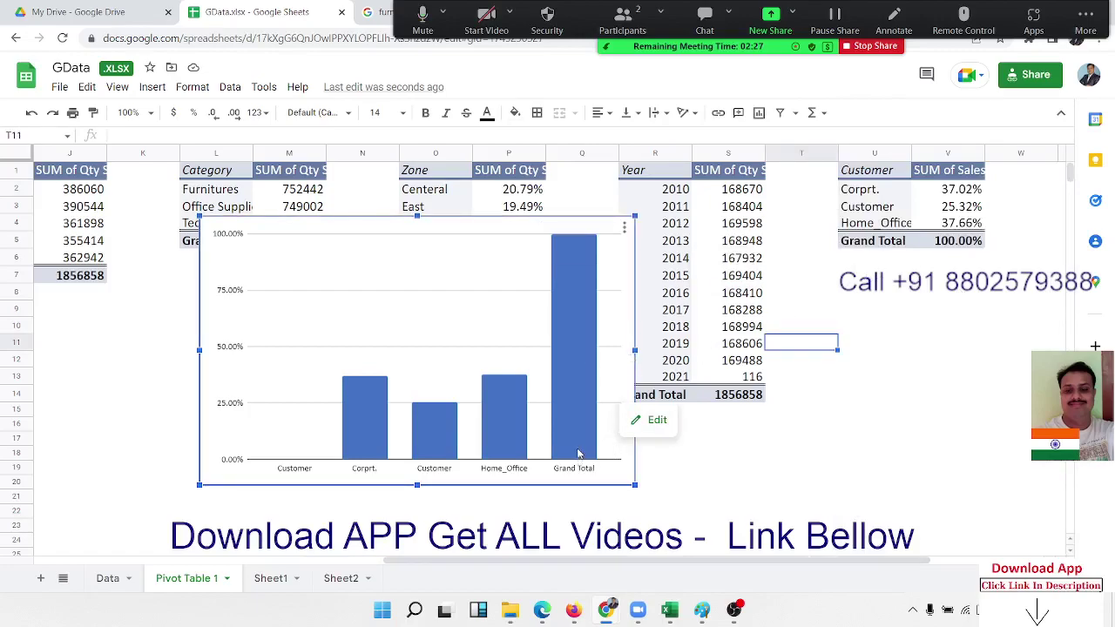
click(634, 425)
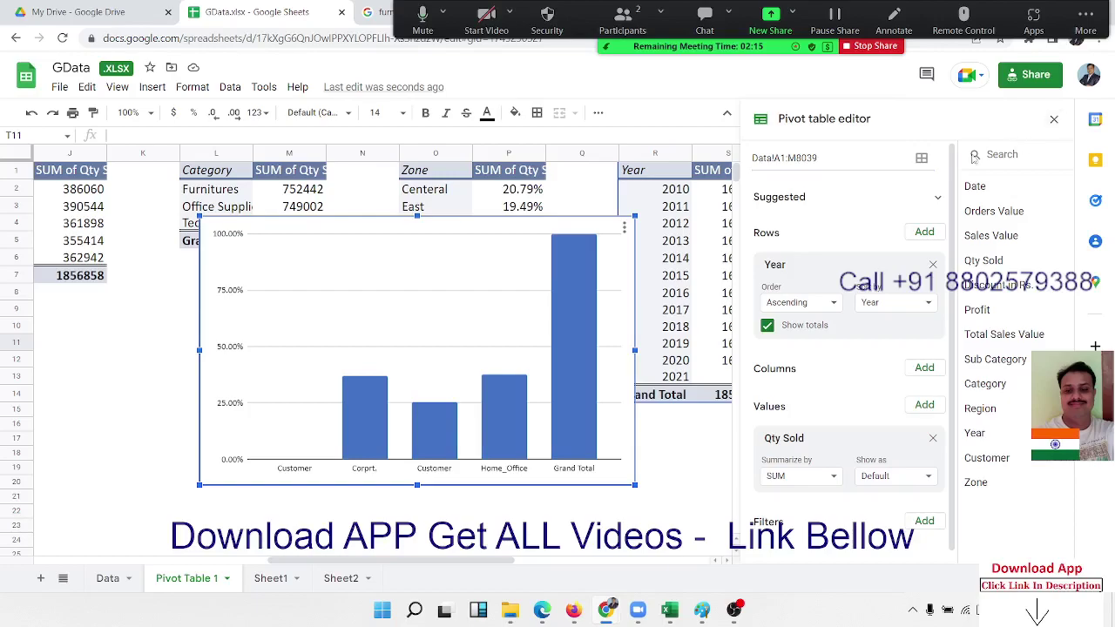
- Change the column chart's data range to U1:V4 to drop the Grand Total bar
click(1054, 119)
click(623, 228)
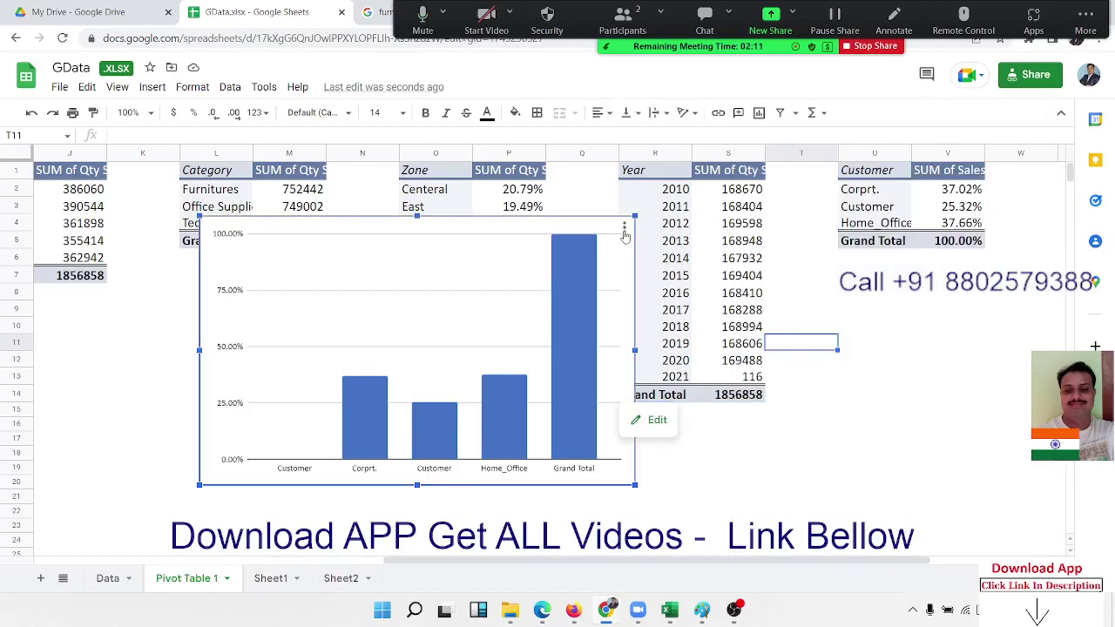
click(644, 251)
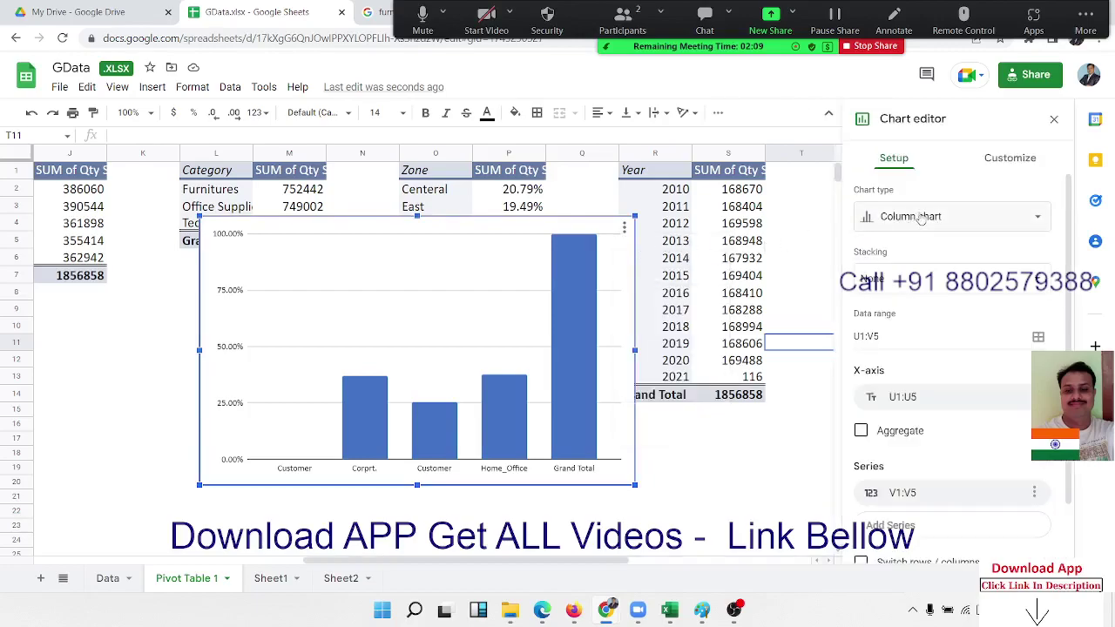
click(899, 338)
text(4)
key(Return)
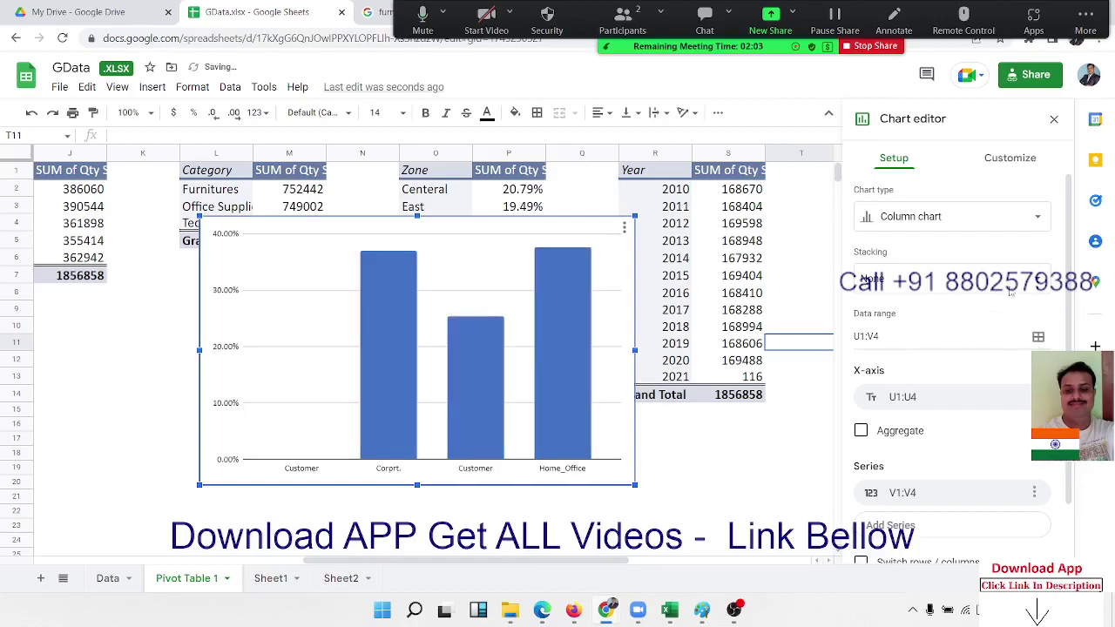
click(1053, 119)
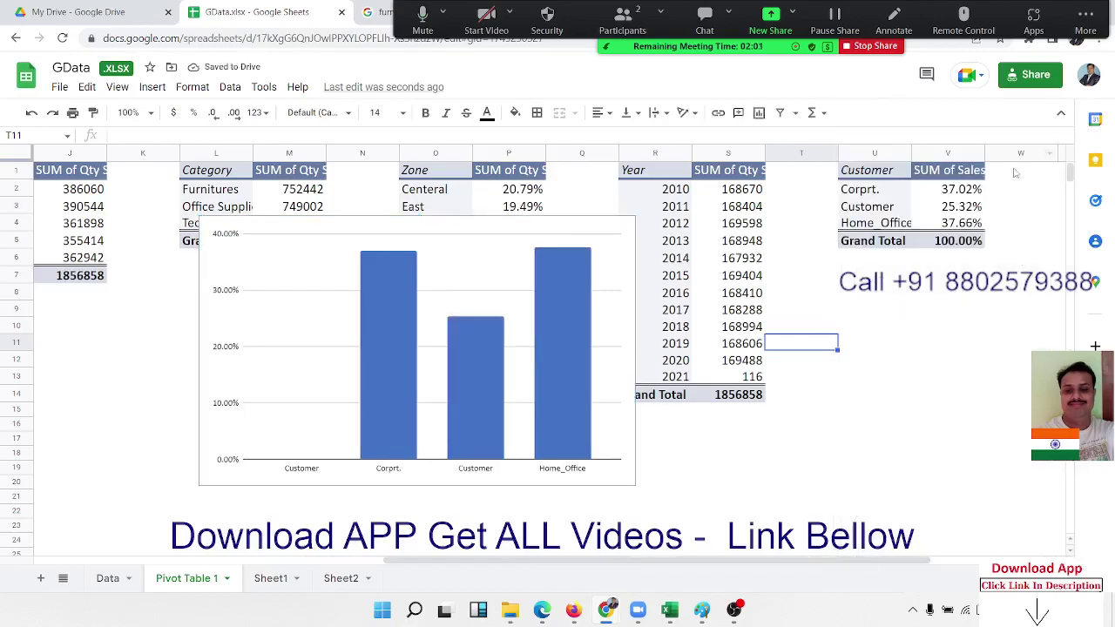
- Narrow the chart's data range to U2:V4 to remove the header bar
right_click(966, 189)
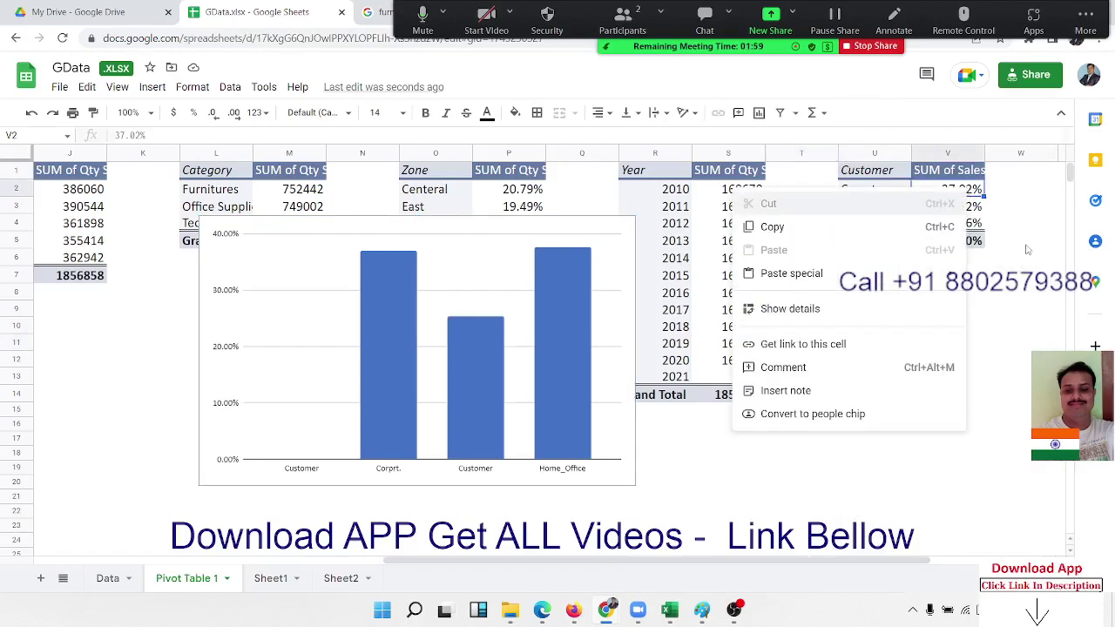
click(1010, 242)
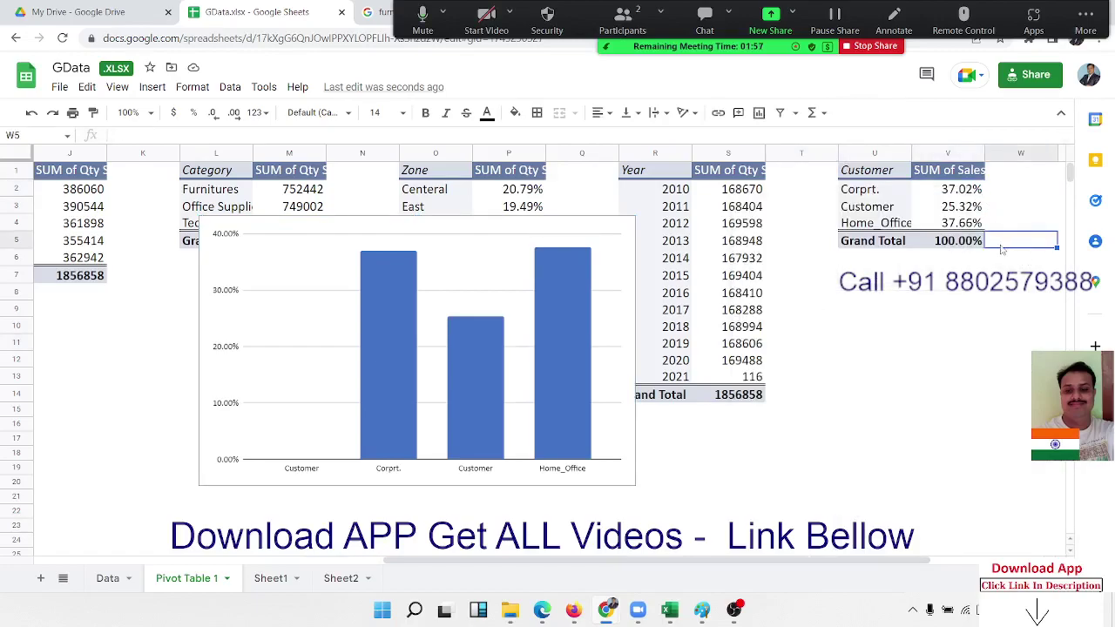
mouse_move(937, 239)
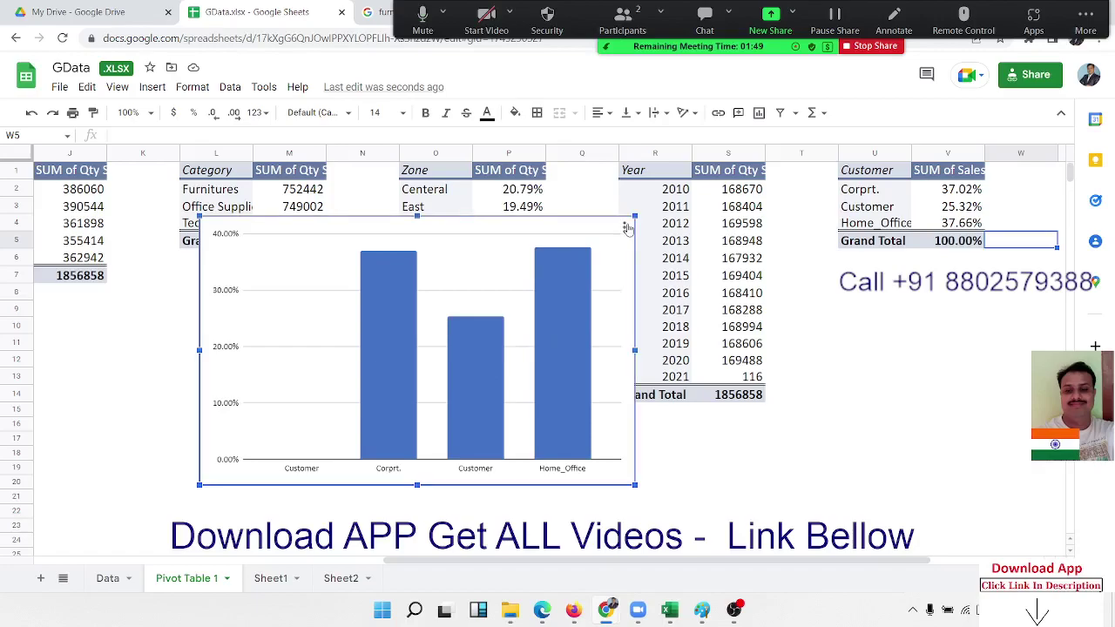
click(624, 227)
click(627, 252)
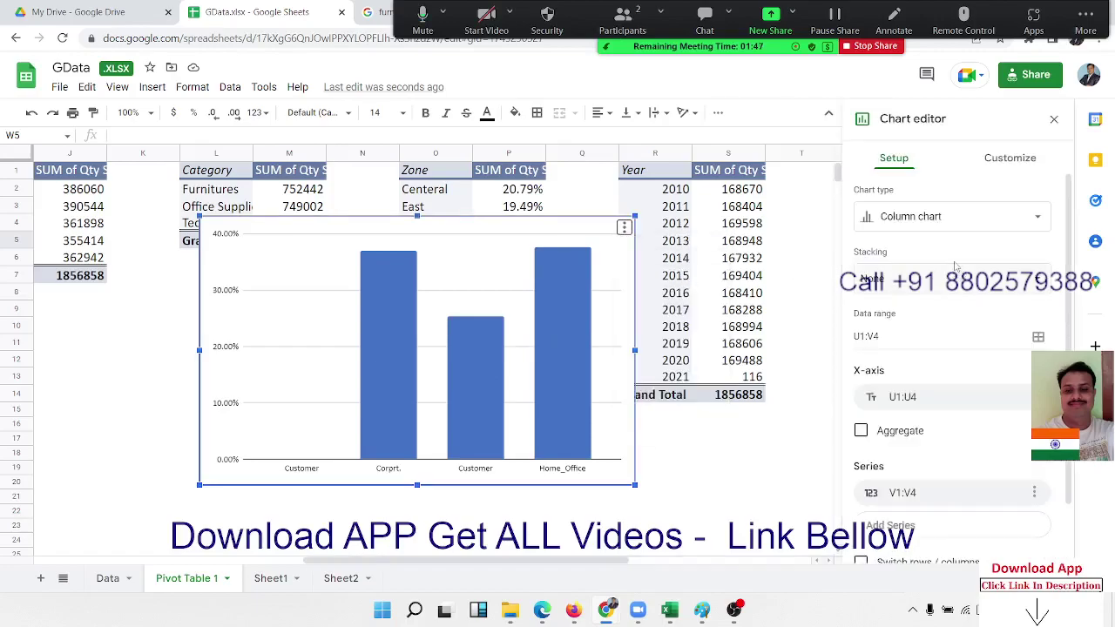
click(857, 336)
text(2)
key(Return)
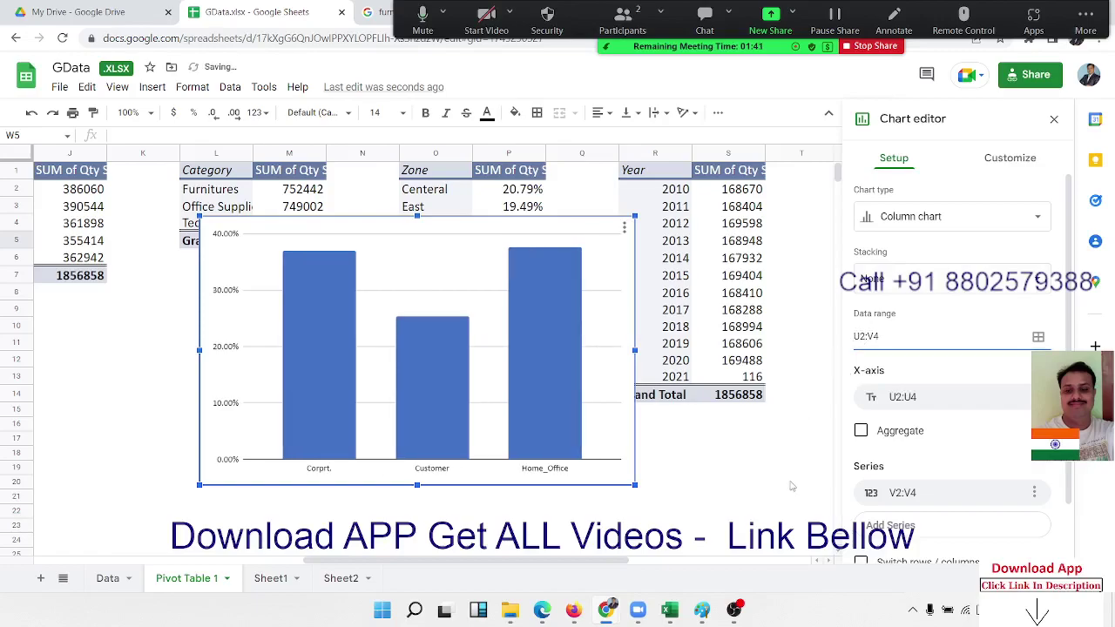
- Close the chart editor and confirm the Customer pivot rows stay sorted ascending
click(791, 487)
right_click(955, 193)
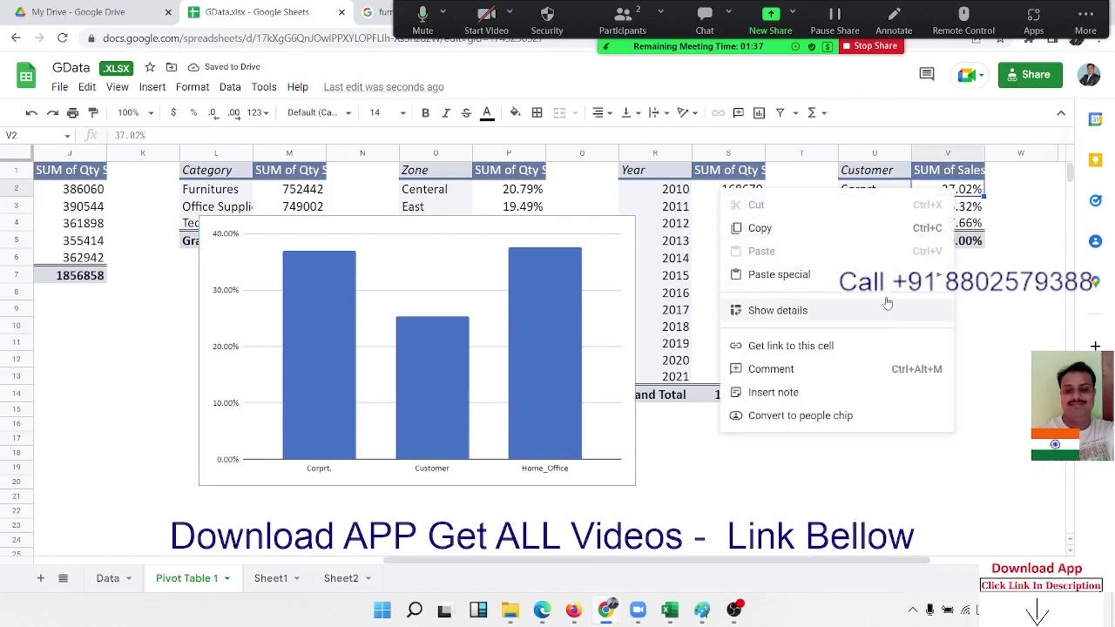
click(985, 198)
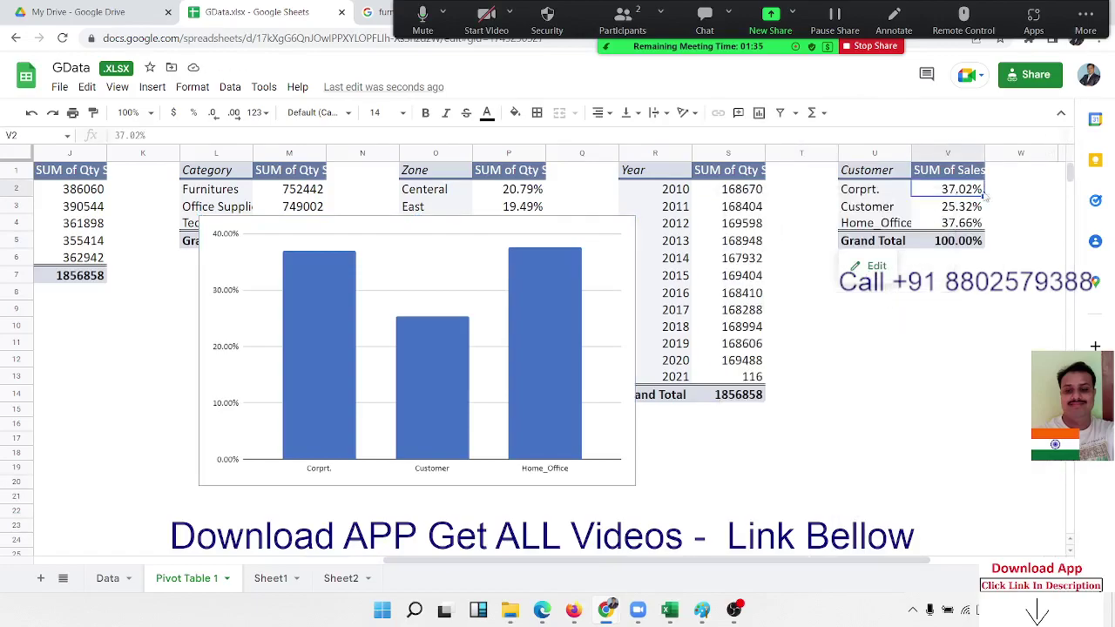
click(882, 271)
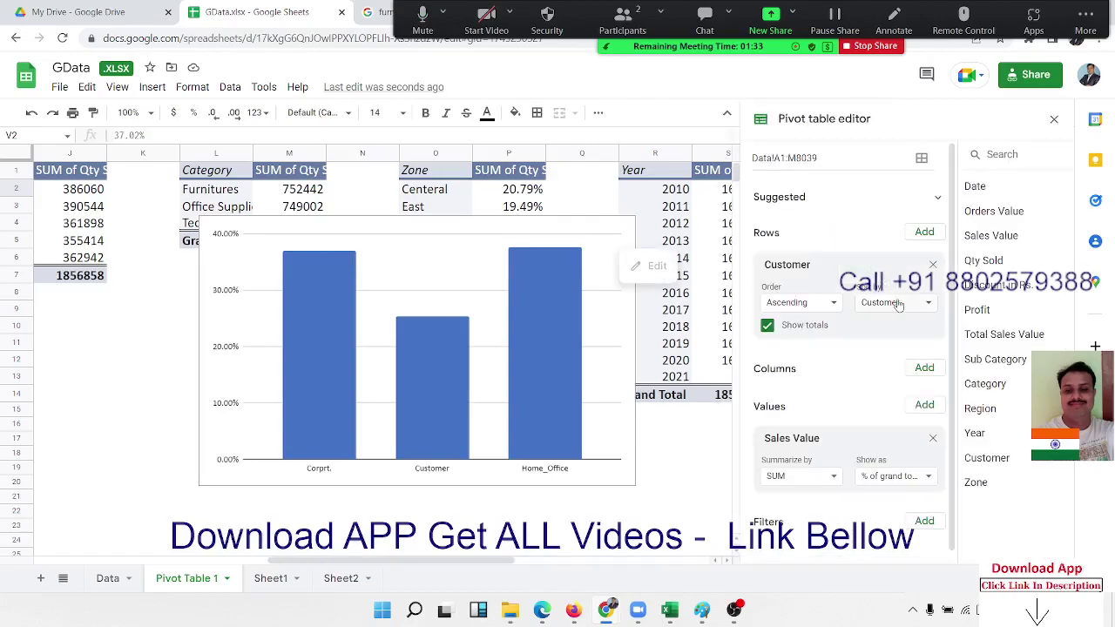
click(793, 306)
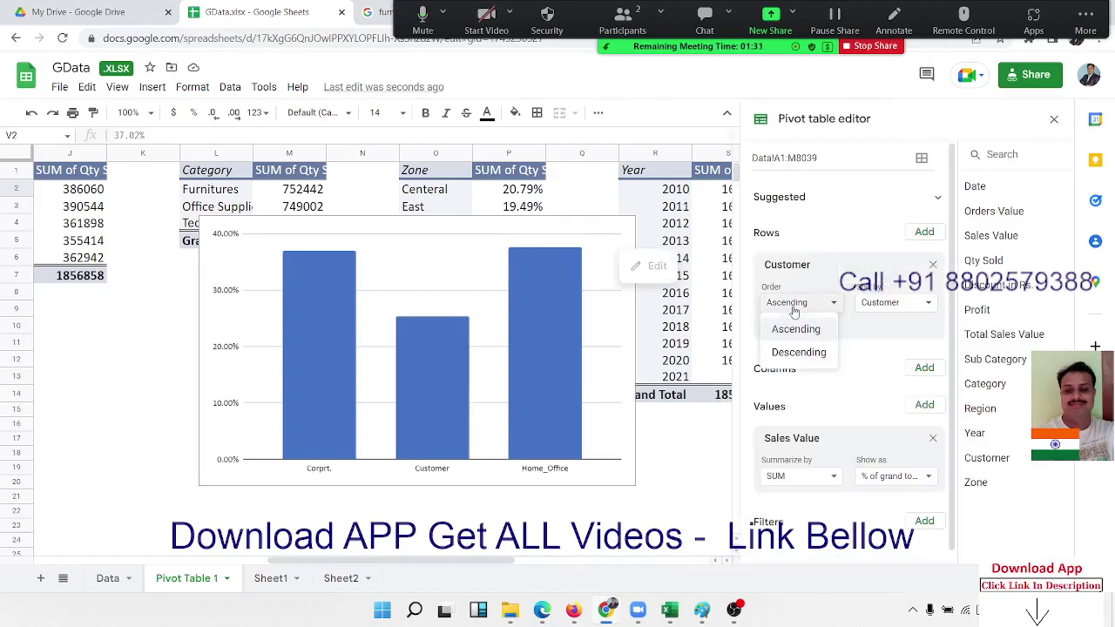
click(793, 329)
- Keep Sales Value as SUM shown as % of grand total, then close the pivot editor
click(880, 476)
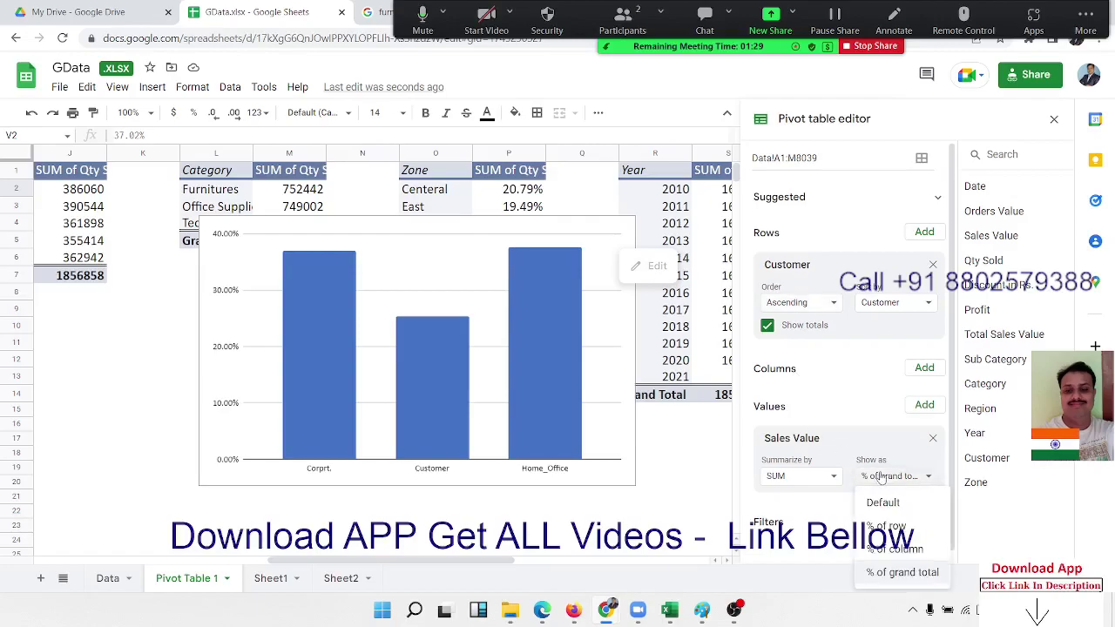
click(880, 477)
scroll(869, 451, down, 1)
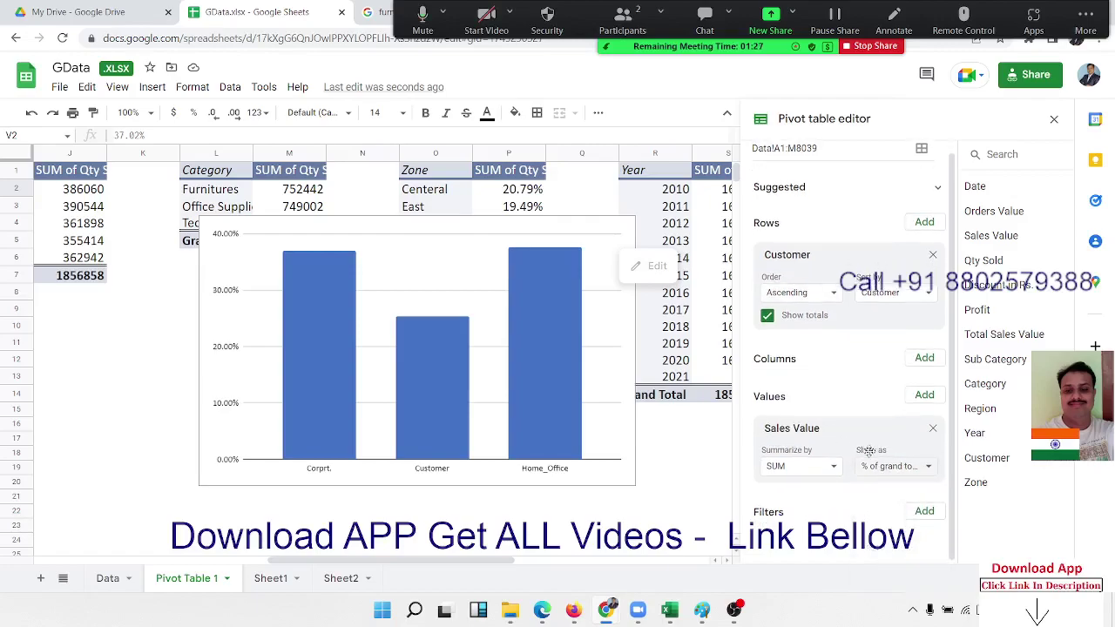
click(796, 468)
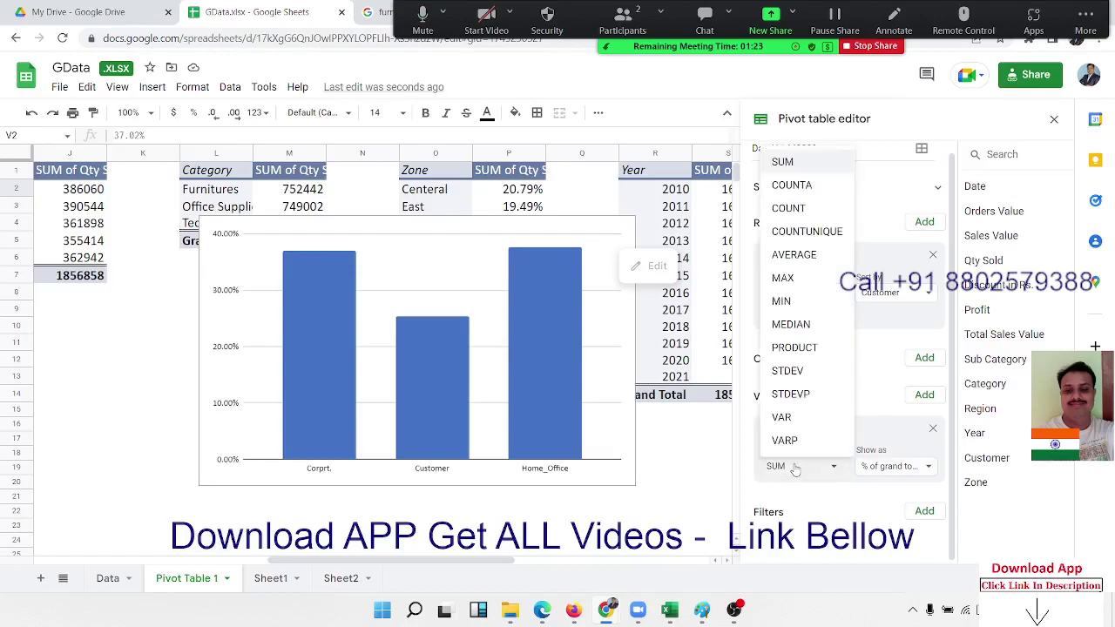
click(795, 468)
click(795, 468)
click(795, 468)
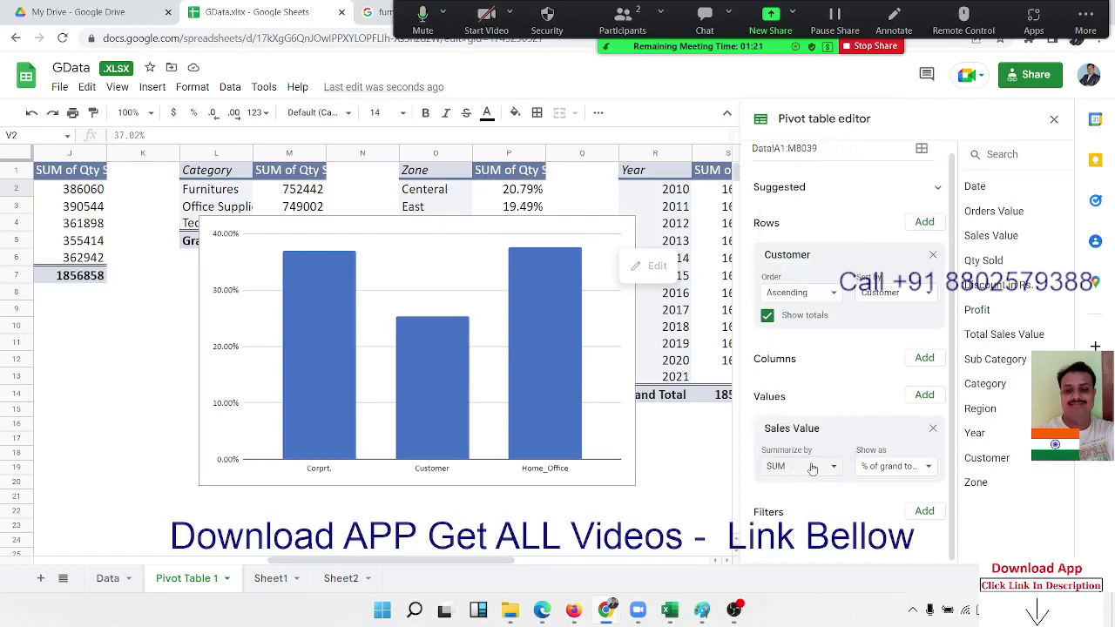
click(880, 470)
click(881, 467)
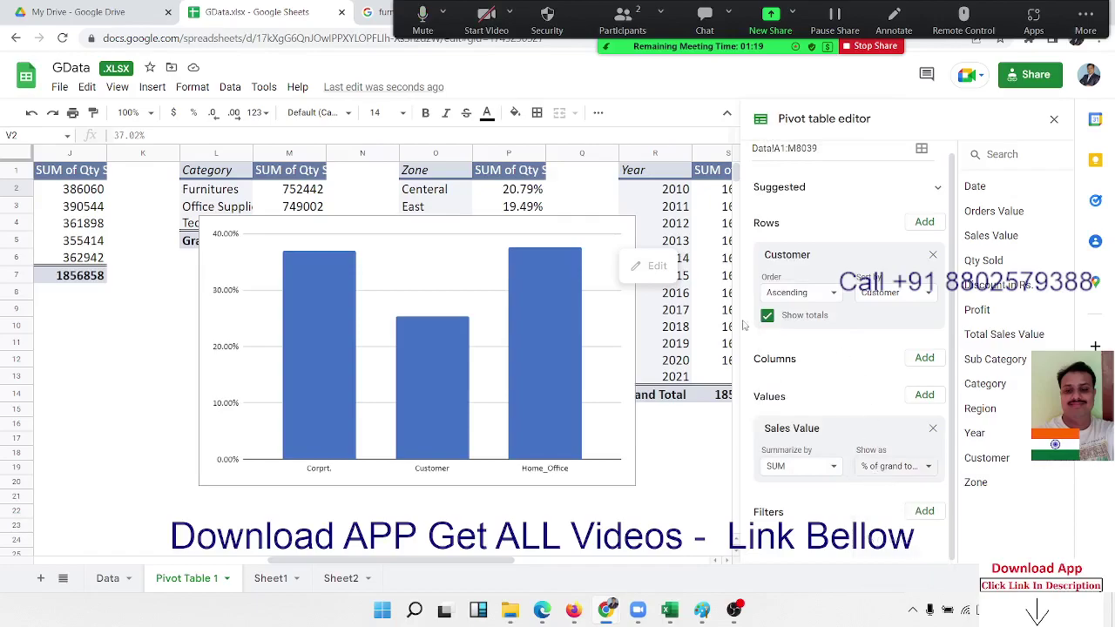
click(1053, 120)
drag(894, 174, 968, 228)
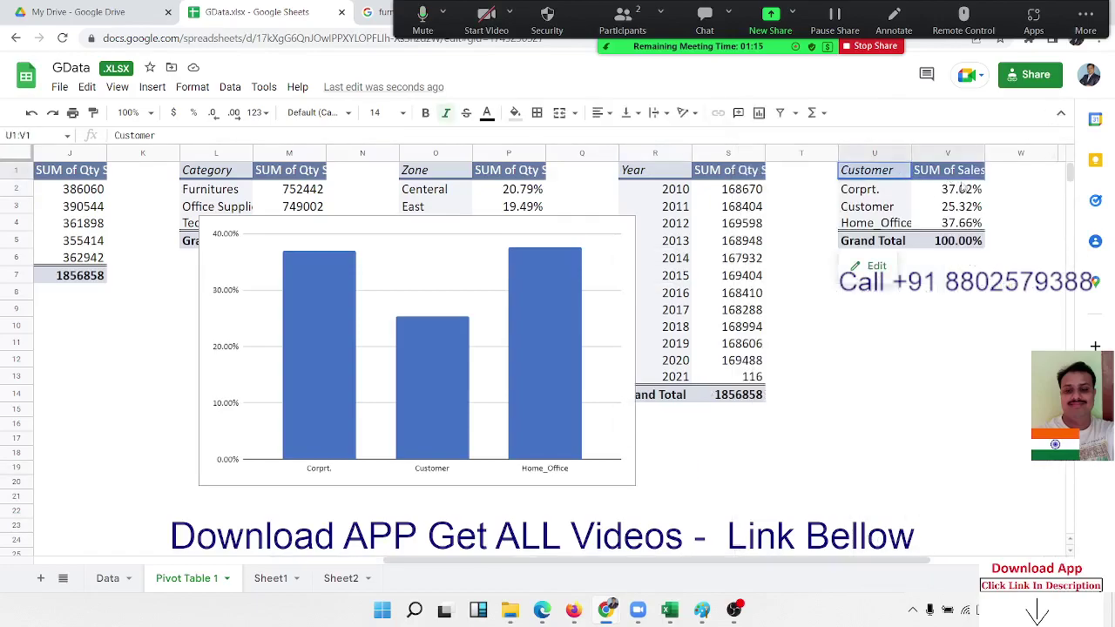
right_click(963, 210)
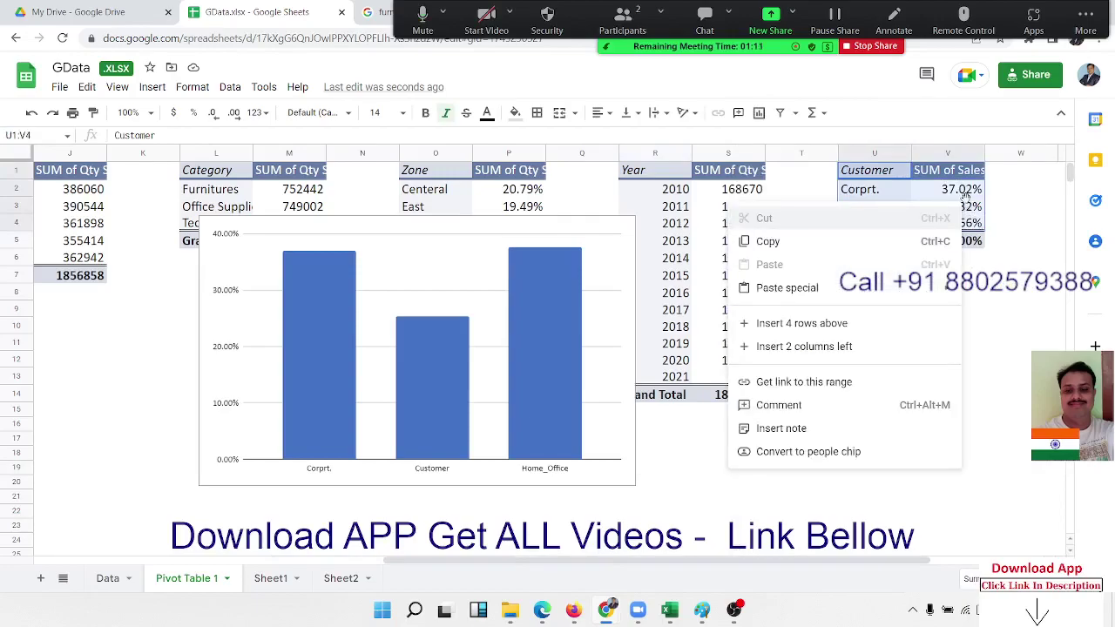
click(964, 201)
drag(861, 174, 956, 228)
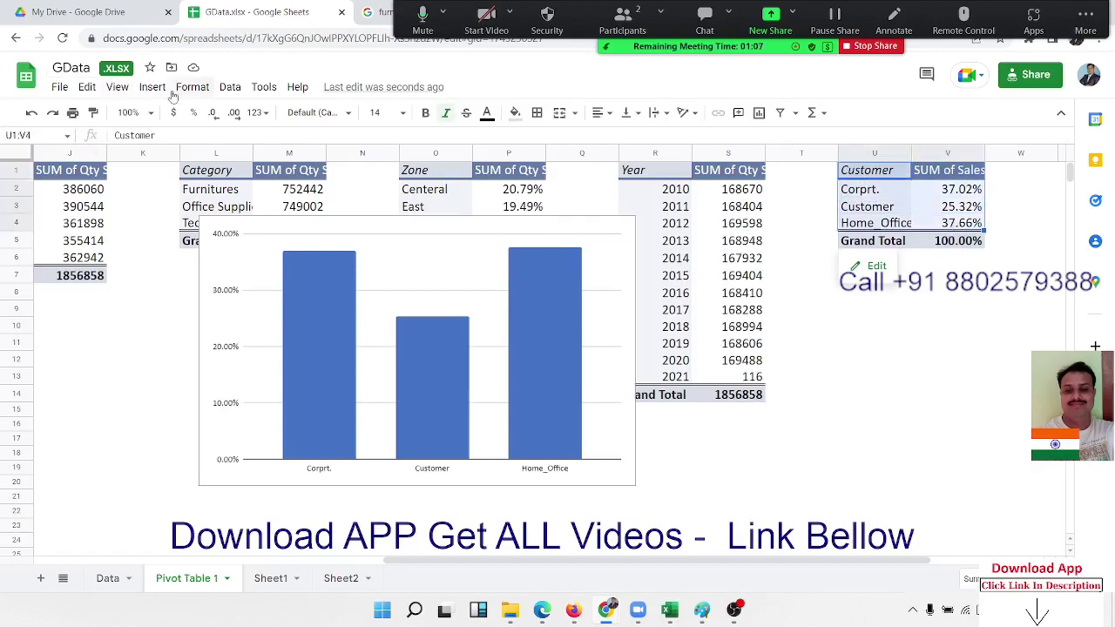
click(230, 87)
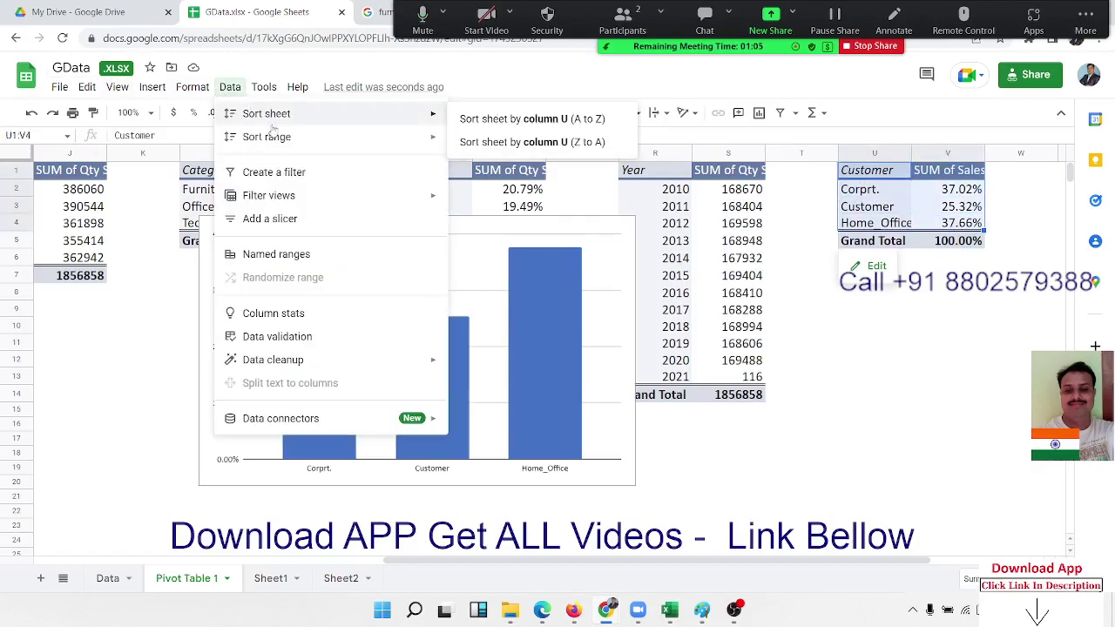
mouse_move(272, 144)
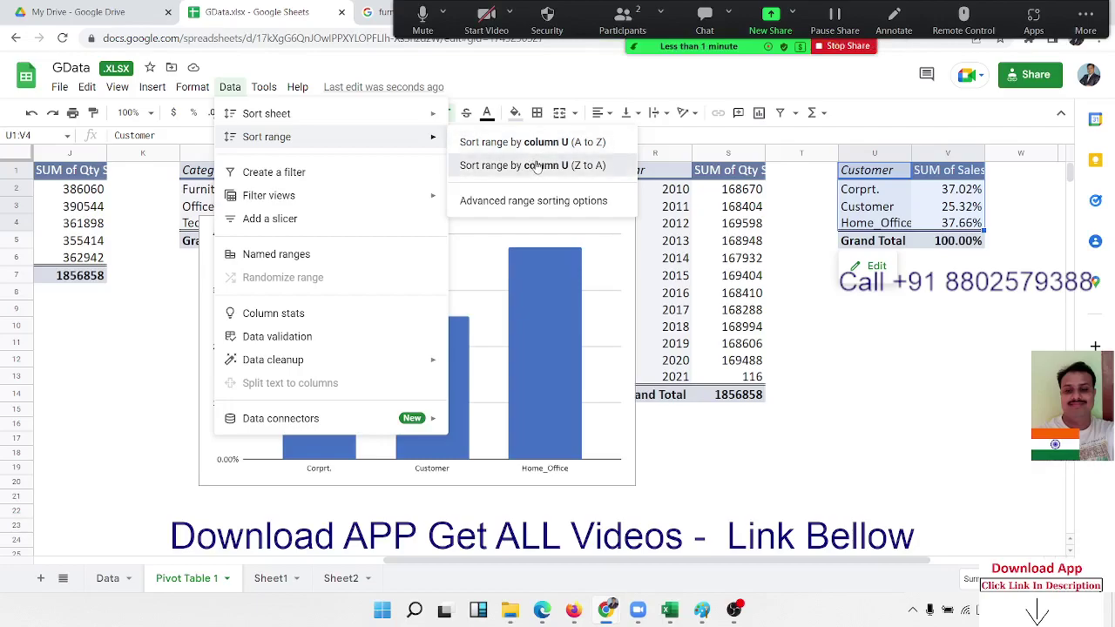
click(535, 164)
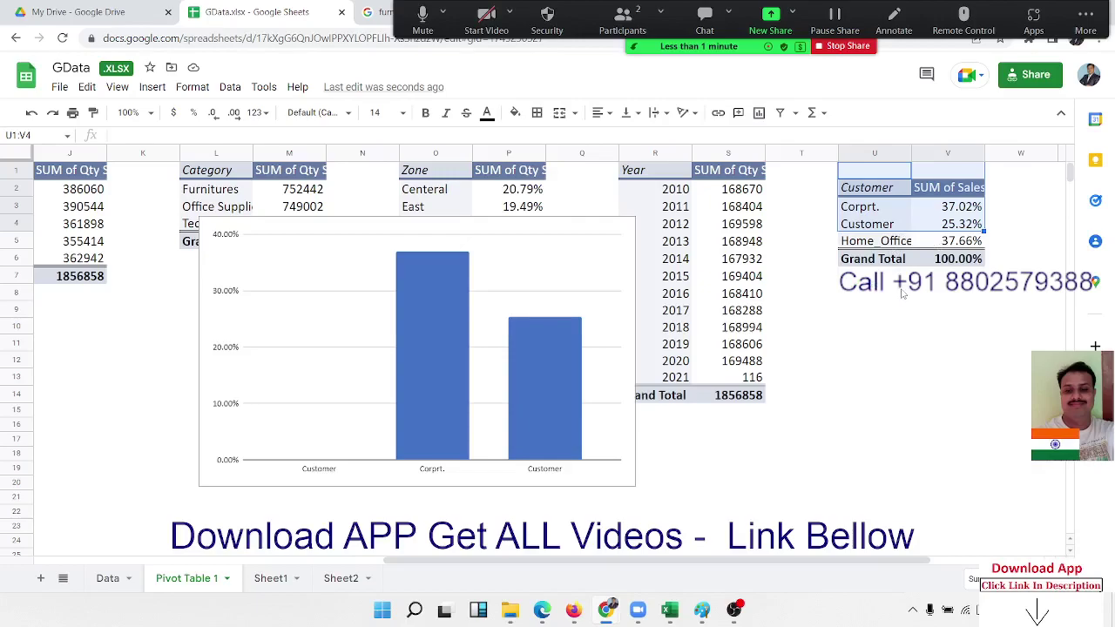
click(923, 275)
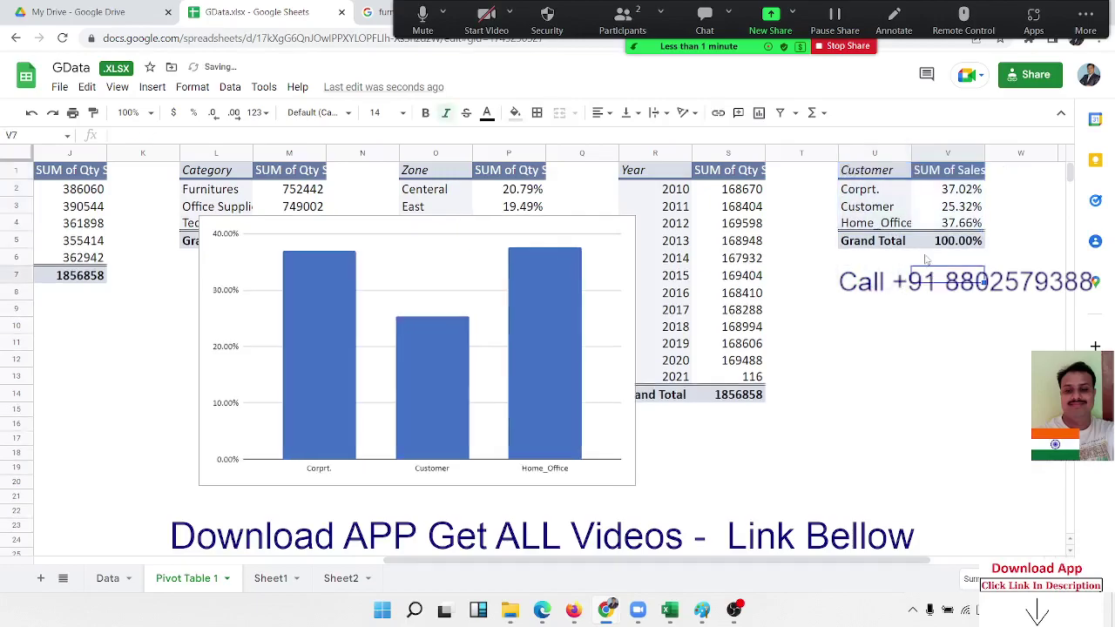
drag(866, 171, 948, 224)
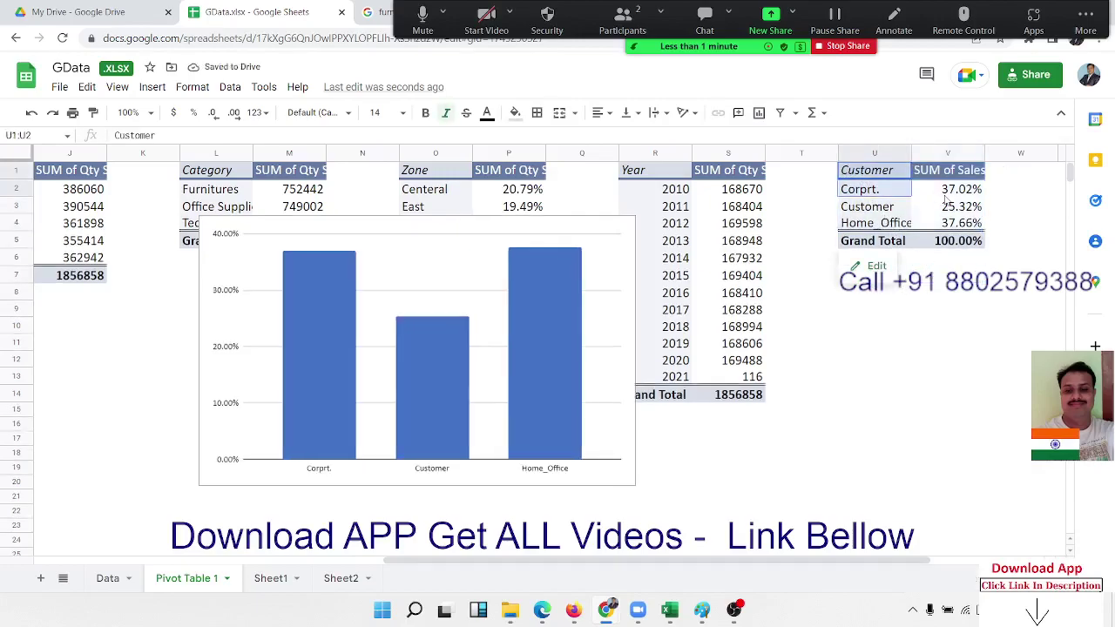
click(265, 88)
click(229, 87)
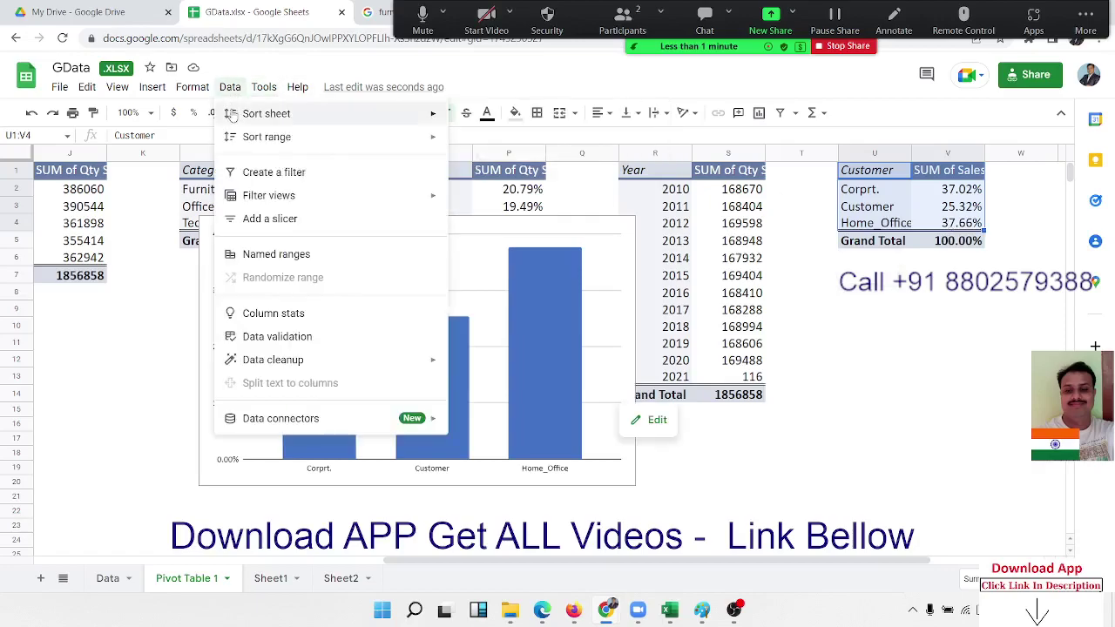
mouse_move(233, 116)
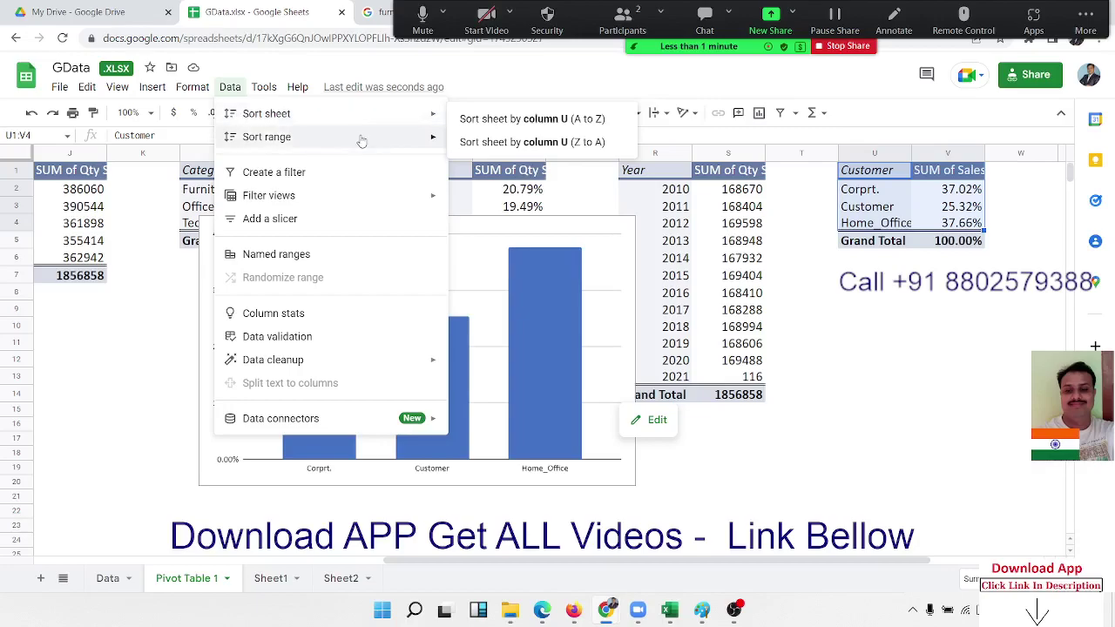
mouse_move(408, 140)
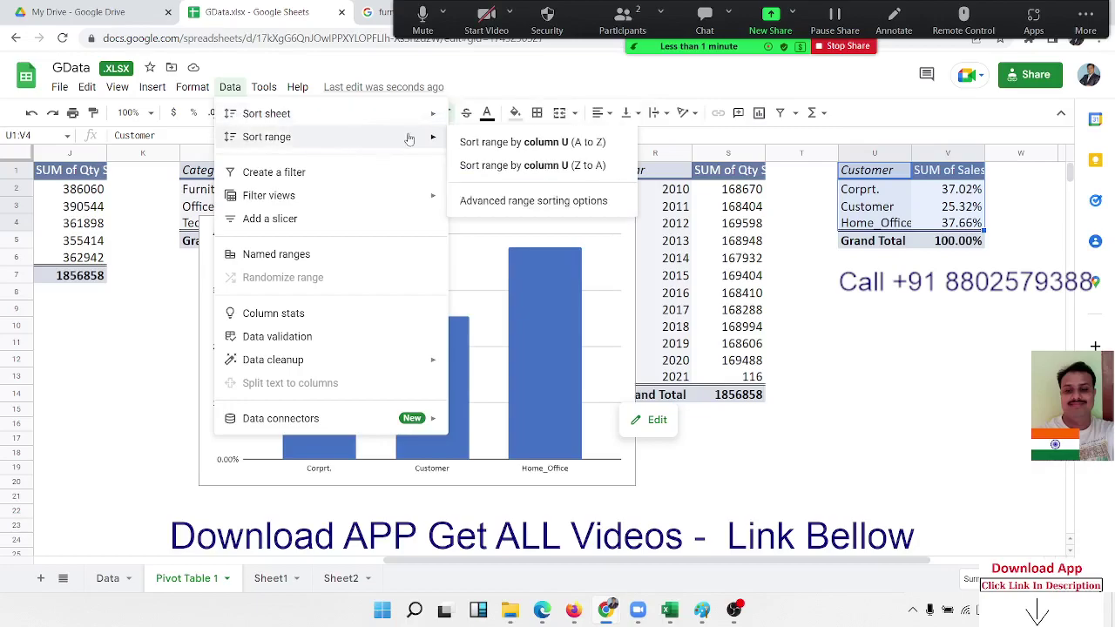
click(477, 200)
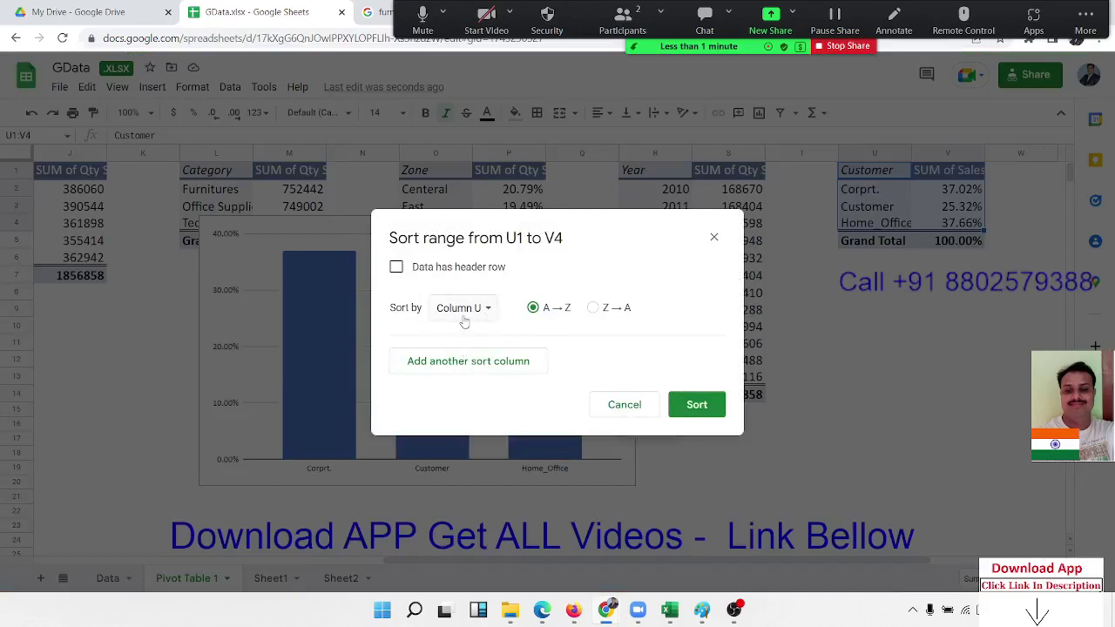
click(402, 270)
click(592, 308)
click(462, 317)
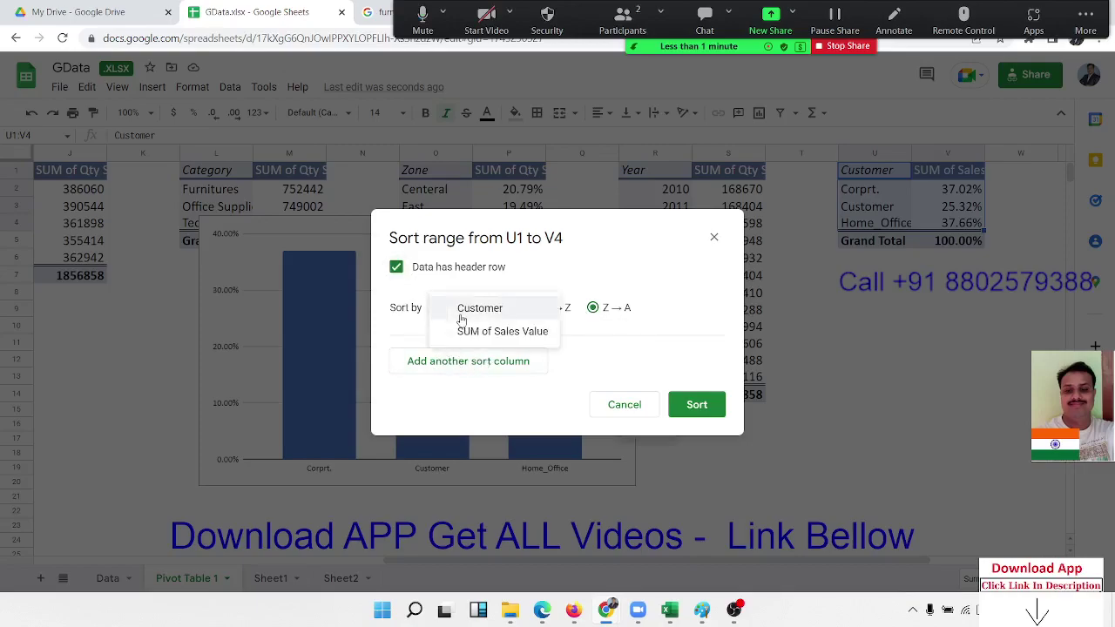
click(462, 332)
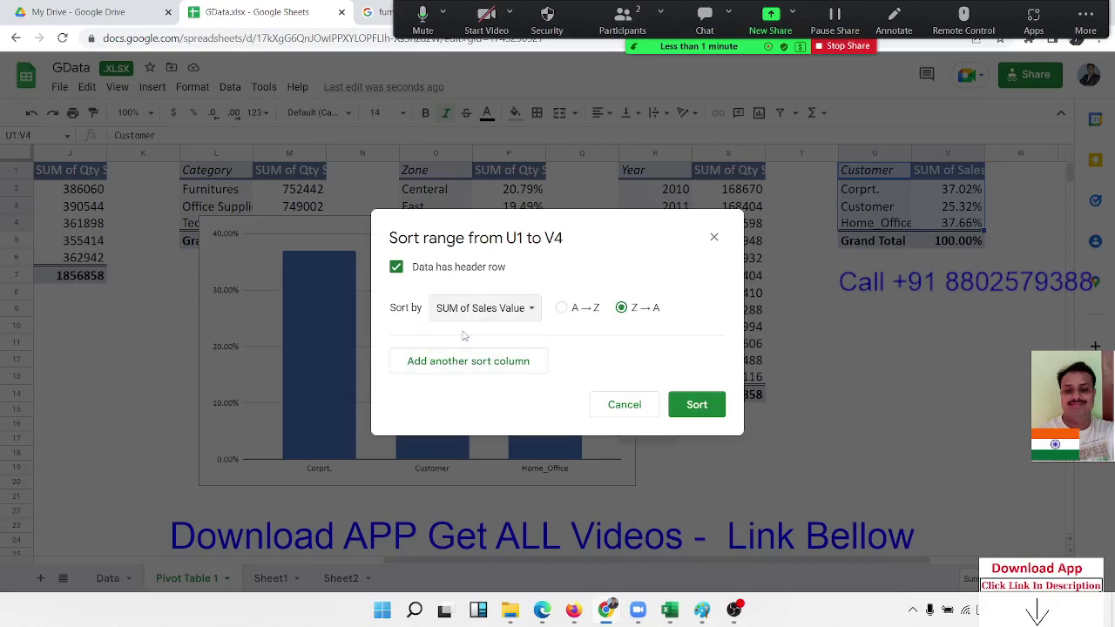
click(684, 407)
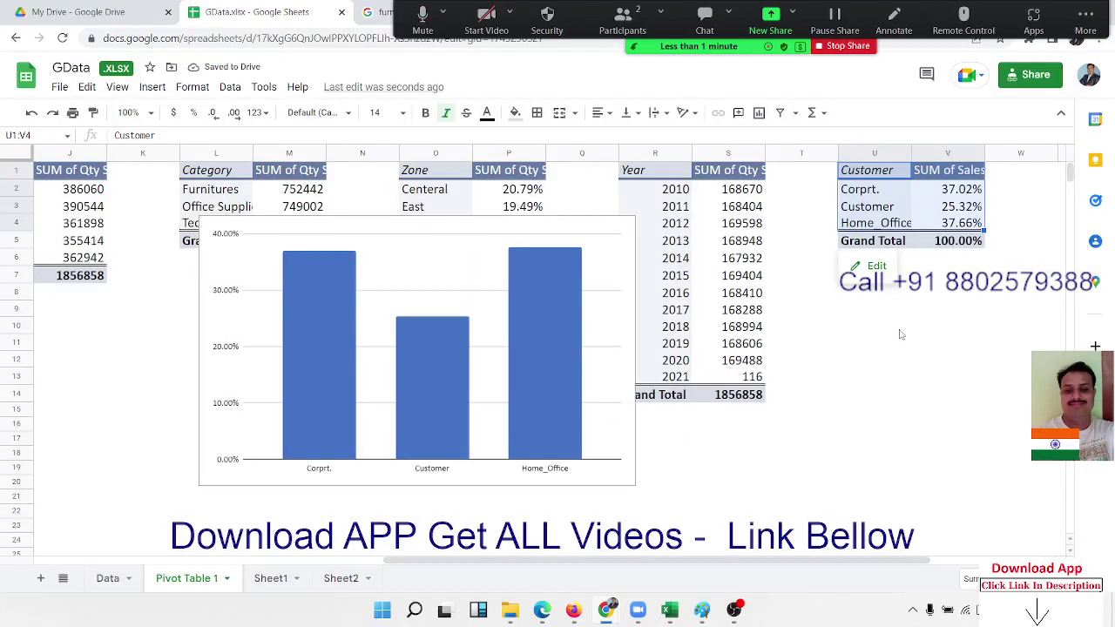
click(958, 221)
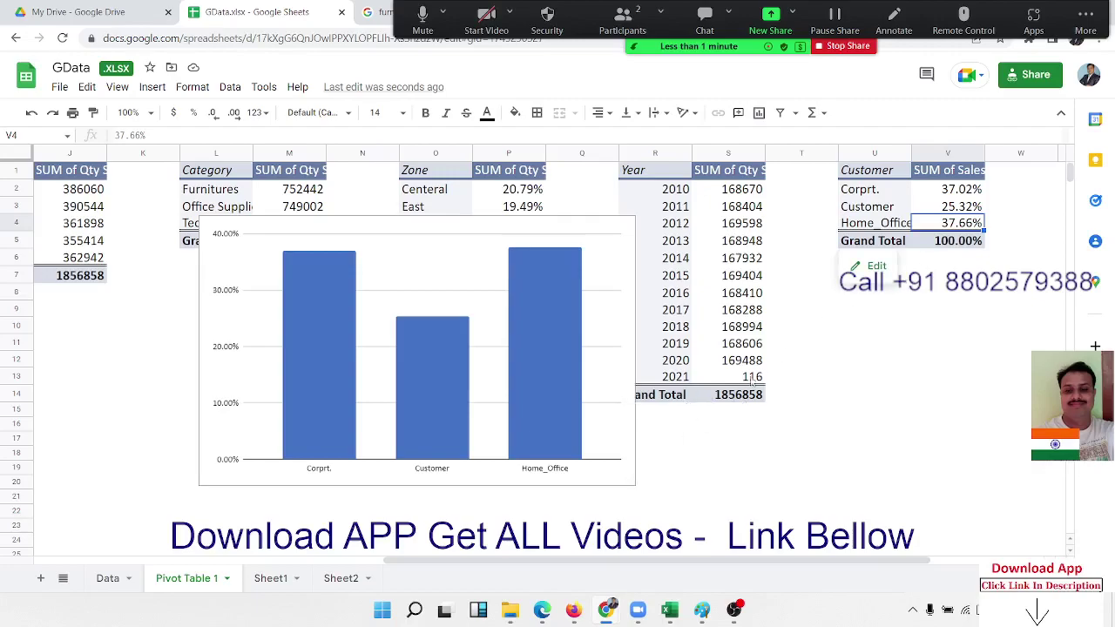
click(622, 484)
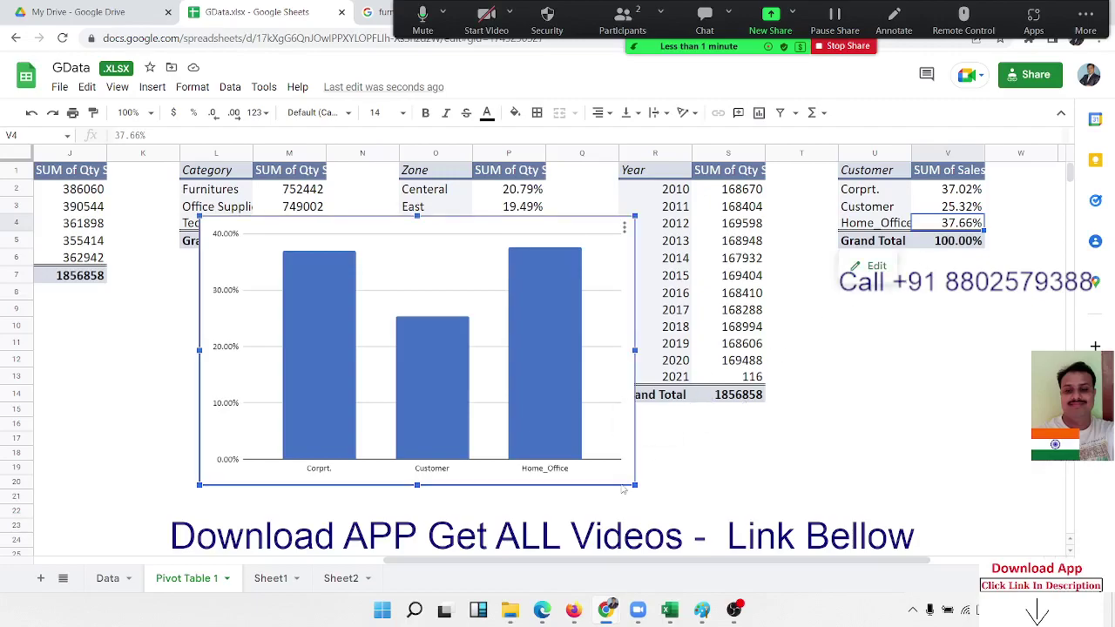
- Paste the copied column chart at U17 on Sheet1 and shrink it into the lower-right space
key(Escape)
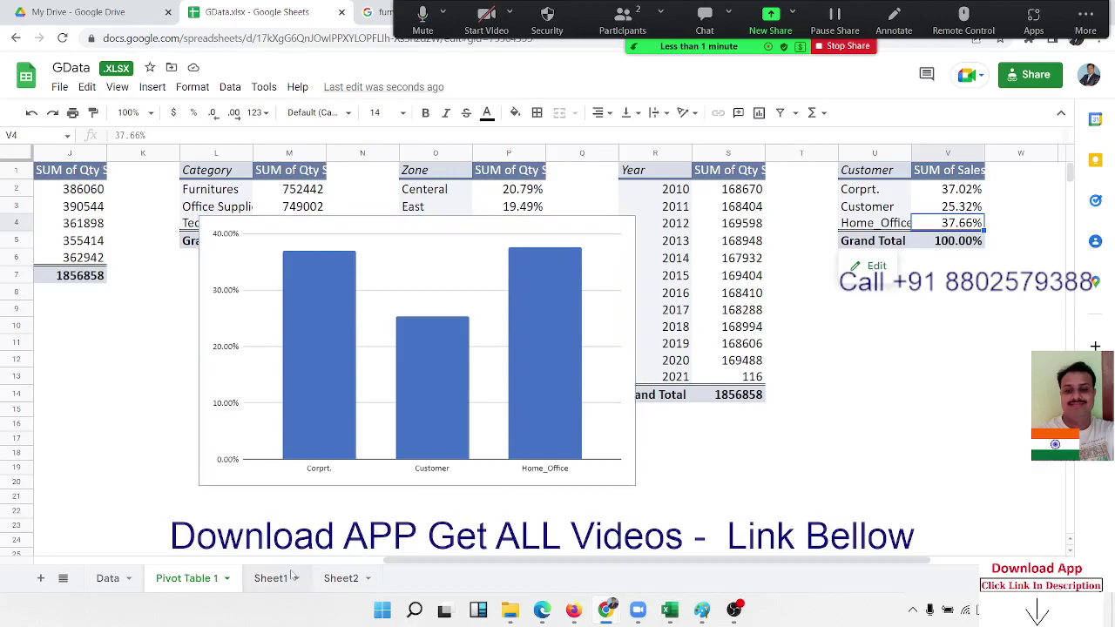
click(290, 579)
click(707, 274)
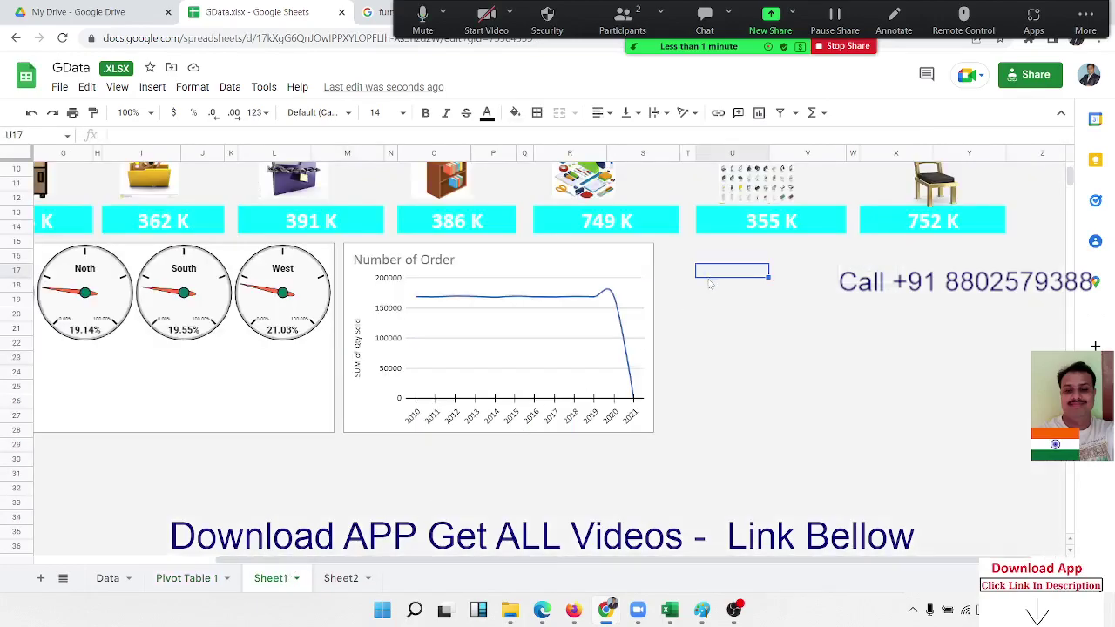
key(ctrl+v)
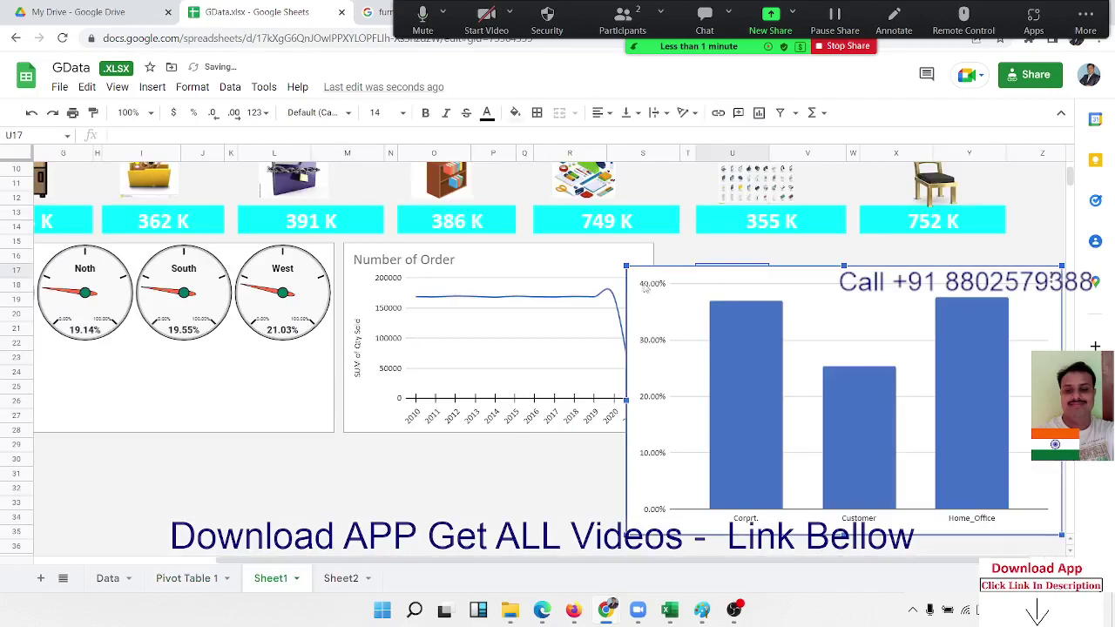
drag(625, 265, 786, 366)
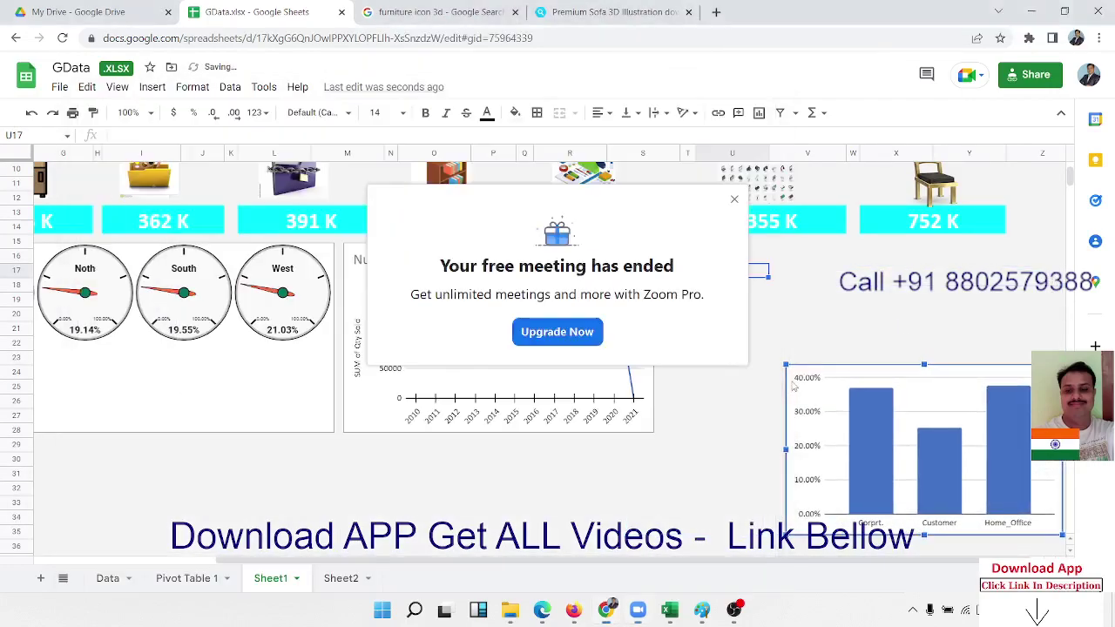
- Dismiss the meeting-ended notice and bring the spreadsheet back to the front
click(735, 199)
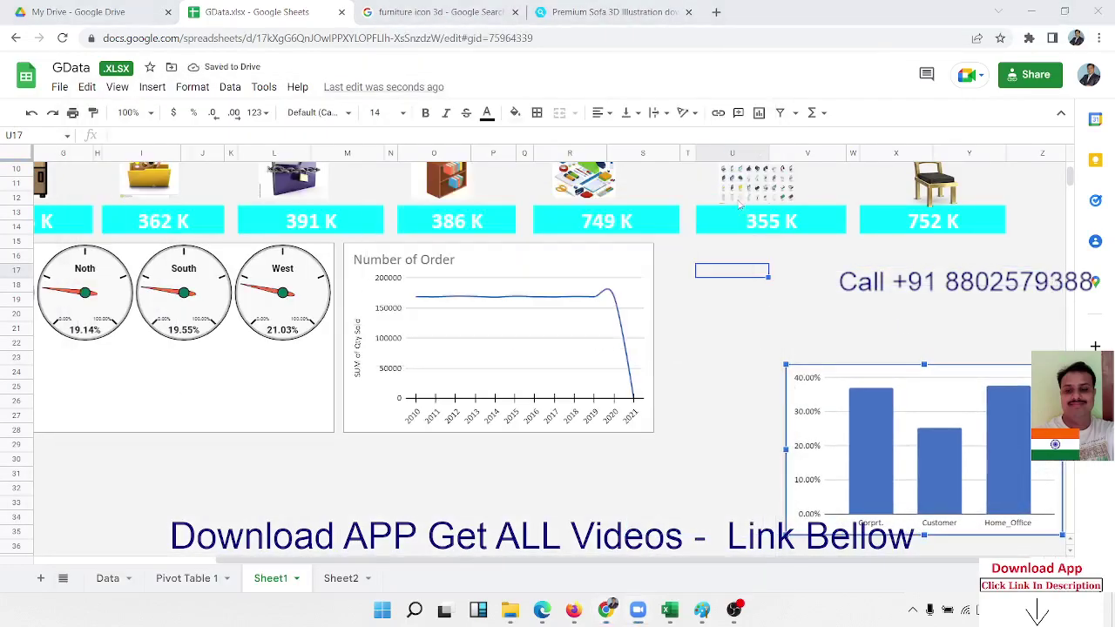
click(638, 610)
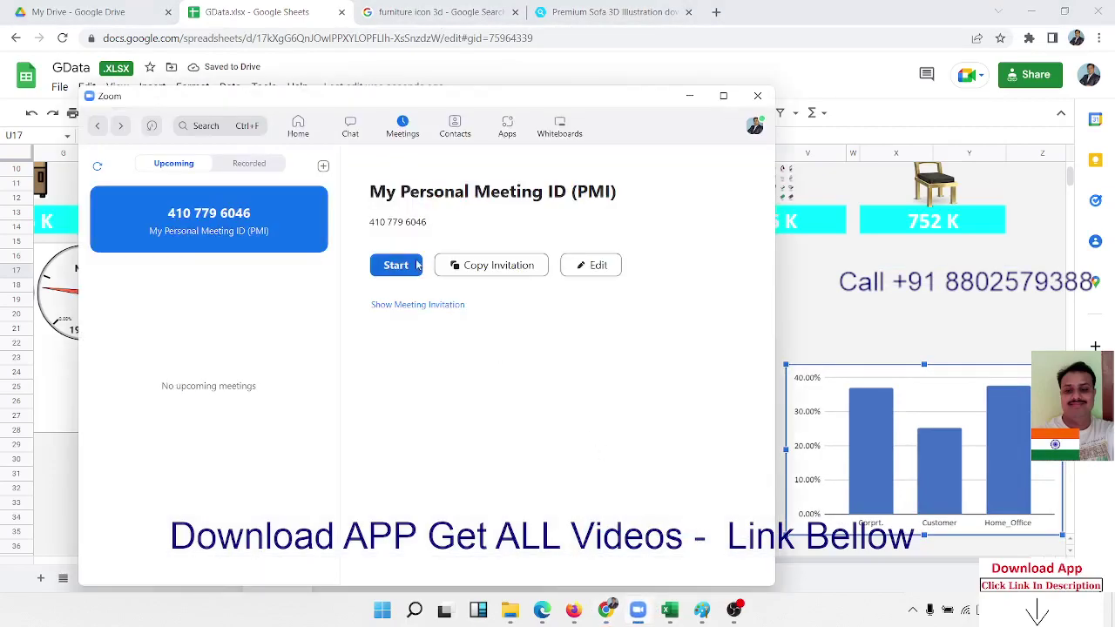
drag(804, 290, 832, 299)
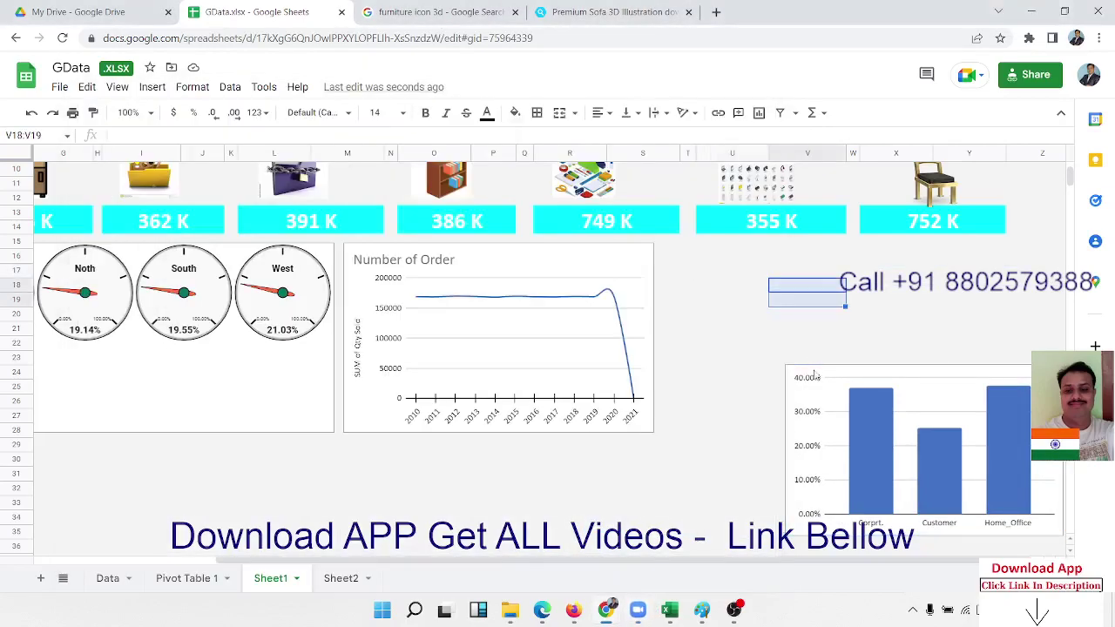